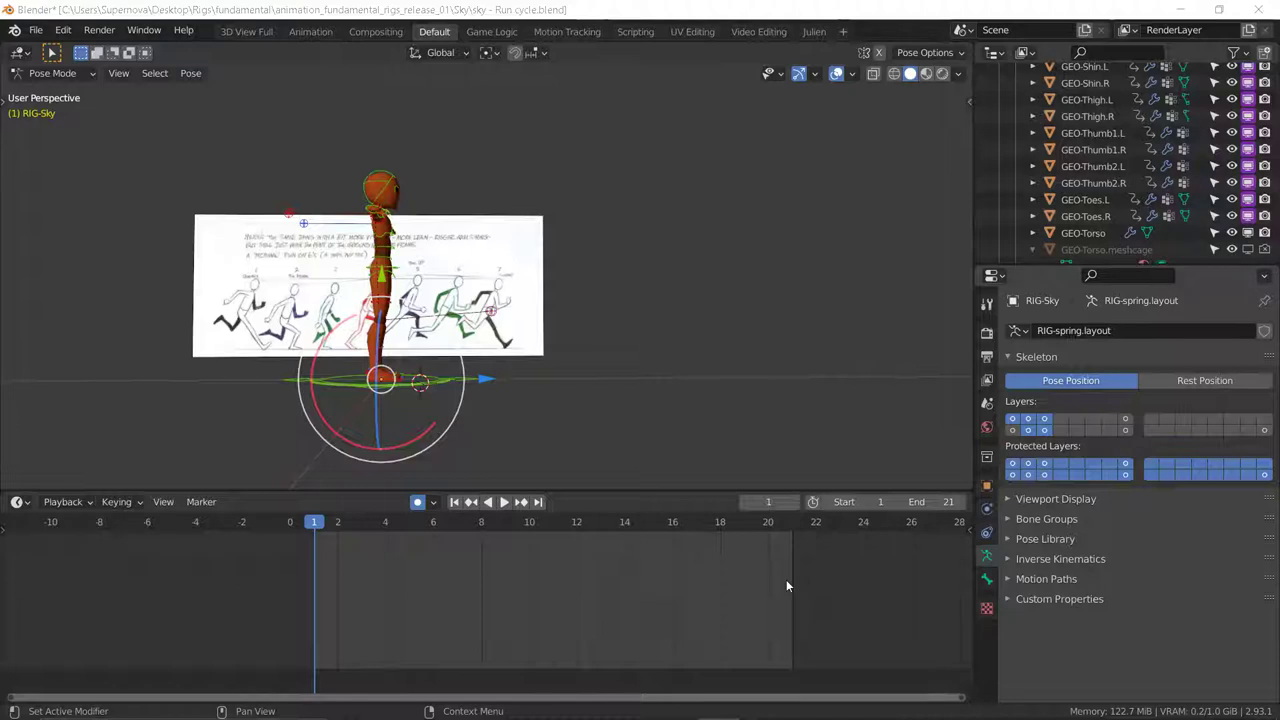
Step: Examine the character rig against the run-cycle reference sheet behind it from several angles
scroll(673, 366, "down", 1)
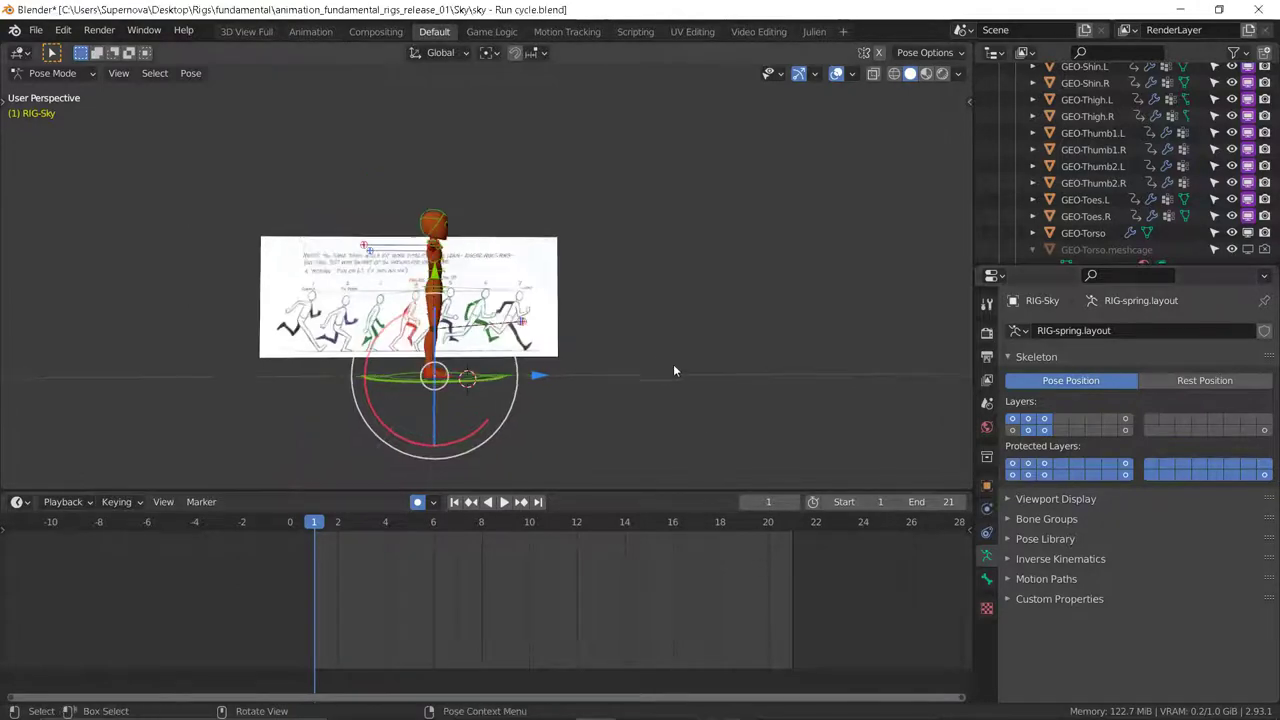
middle_click_drag(674, 371, 623, 248)
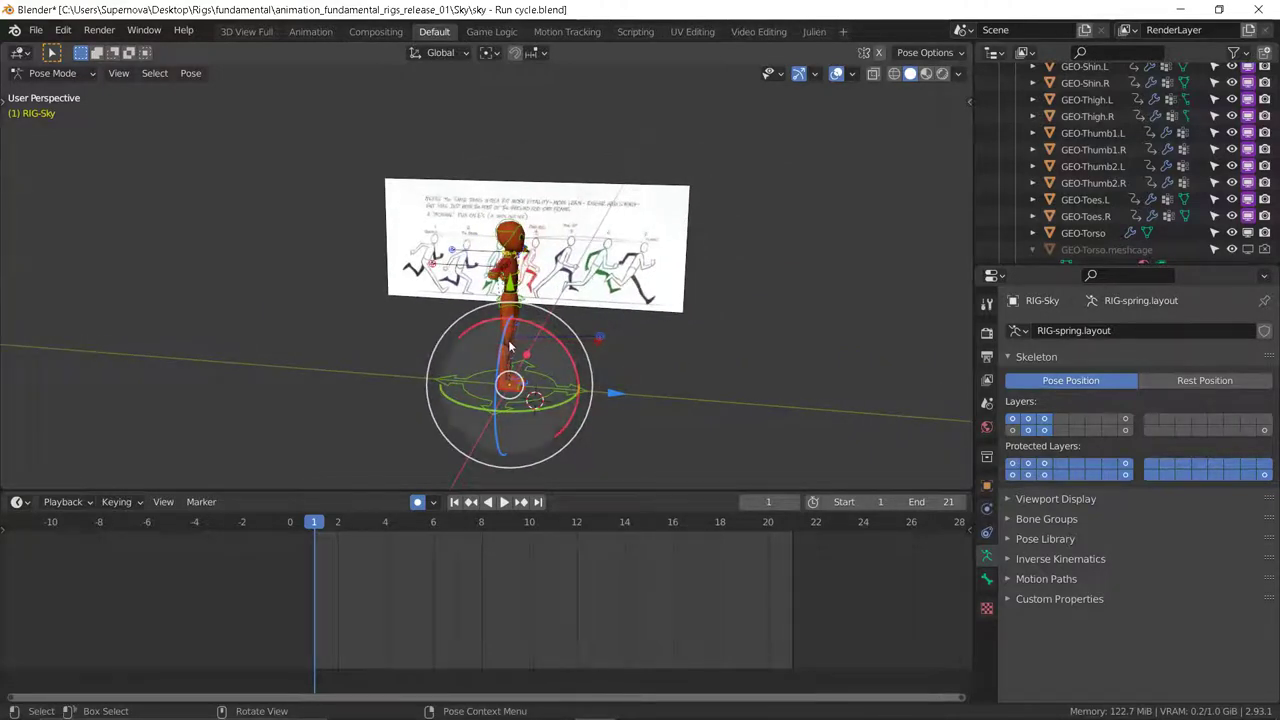
middle_click_drag(510, 346, 596, 334)
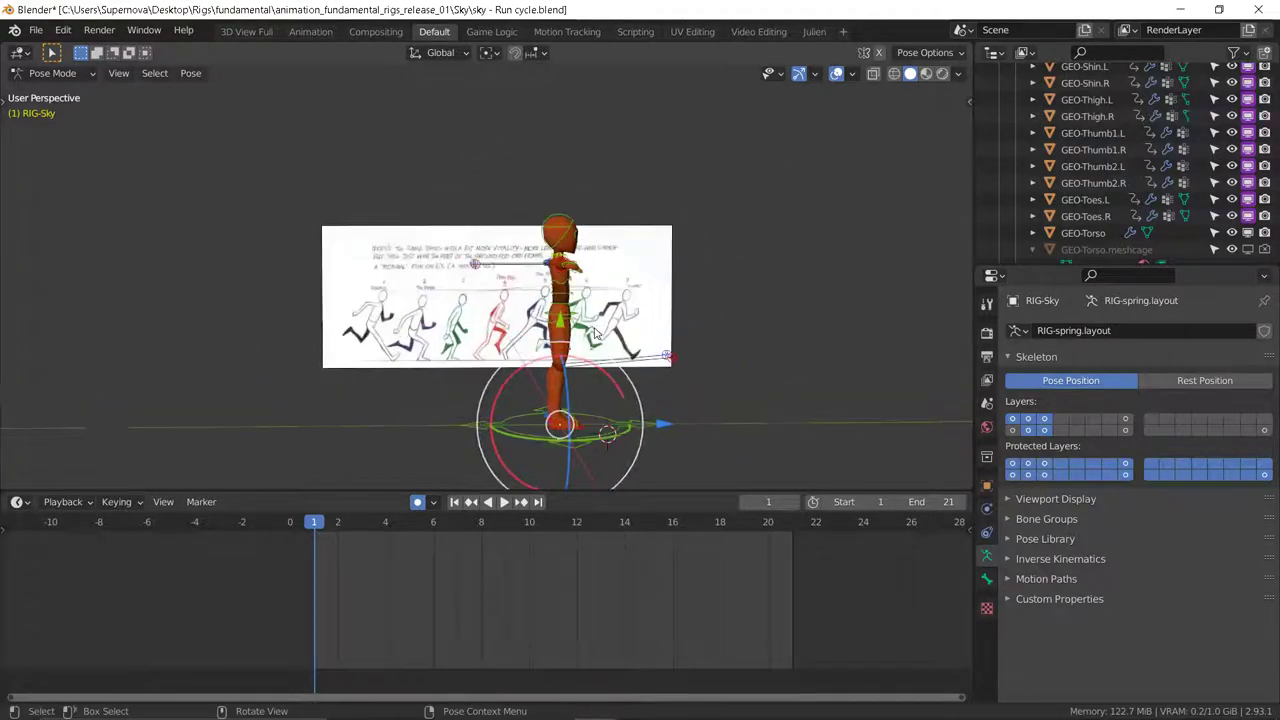
scroll(595, 330, "up", 2)
scroll(595, 330, "down", 3)
scroll(588, 398, "up", 2)
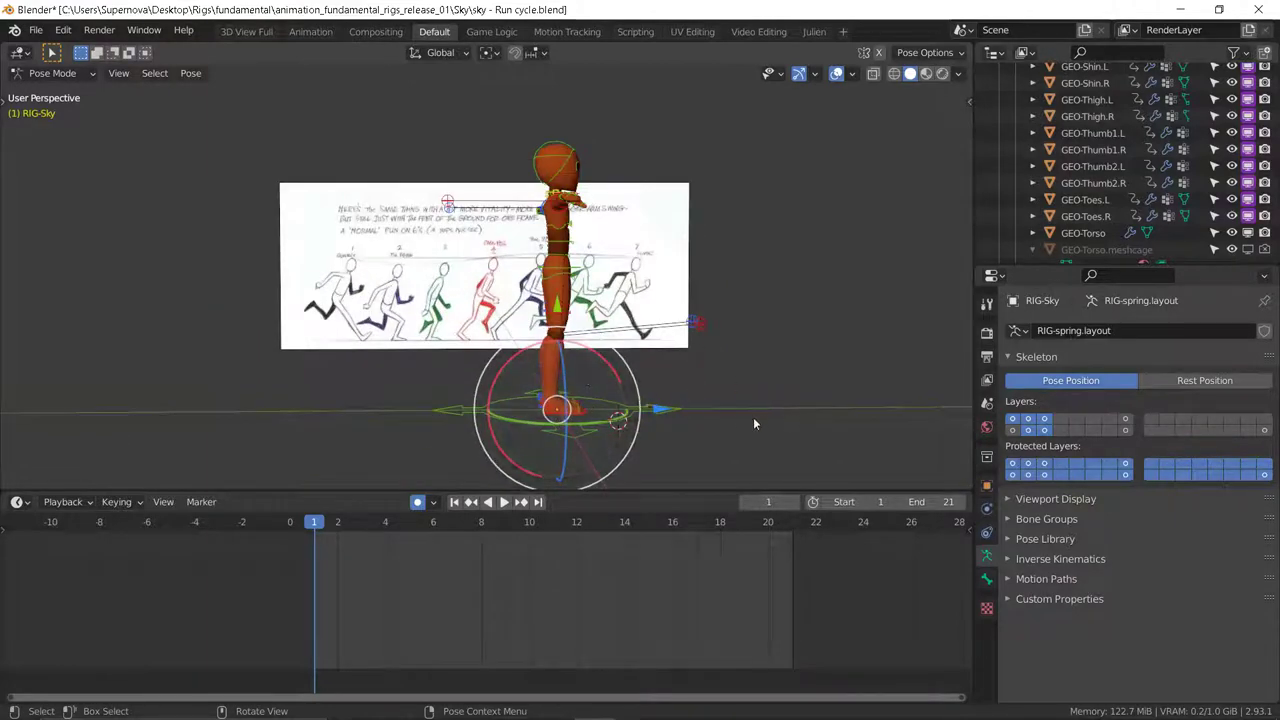
mouse_move(754, 424)
middle_mouse_down()
mouse_move(713, 420)
mouse_move(729, 424)
middle_mouse_up()
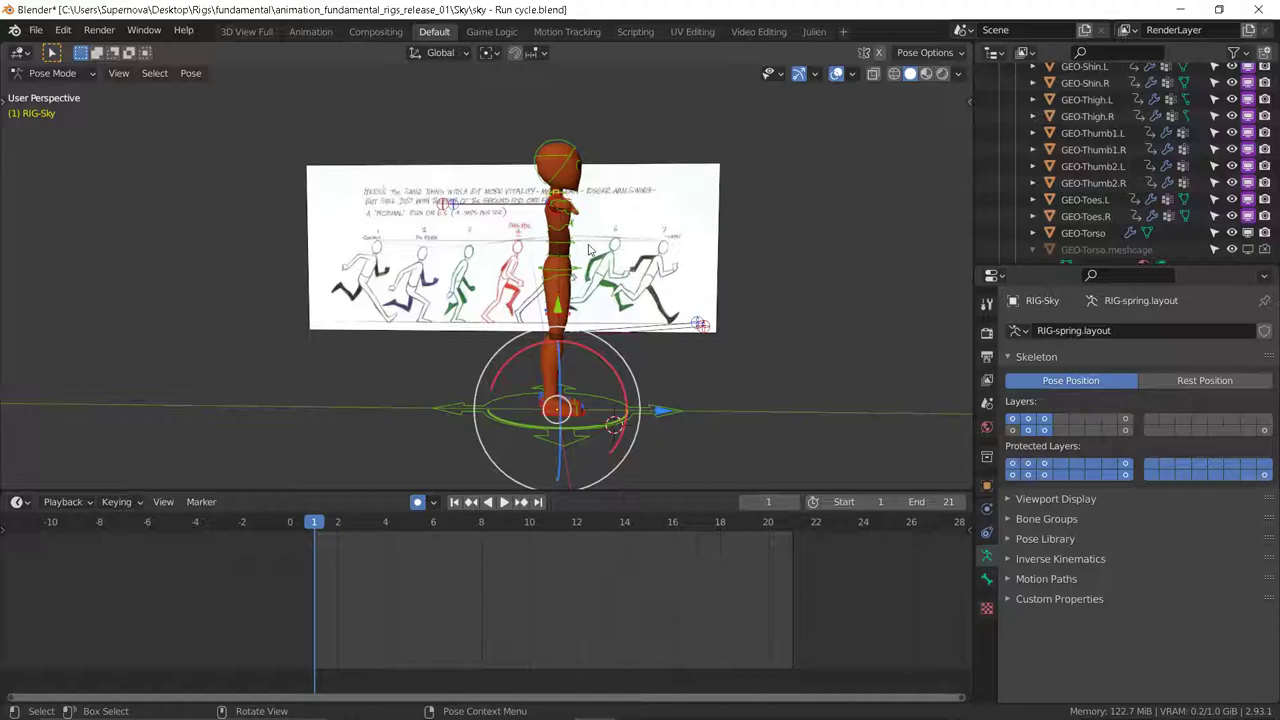
Step: Try bending the character's torso by rotating the spine and chest controls
scroll(562, 231, "up", 5)
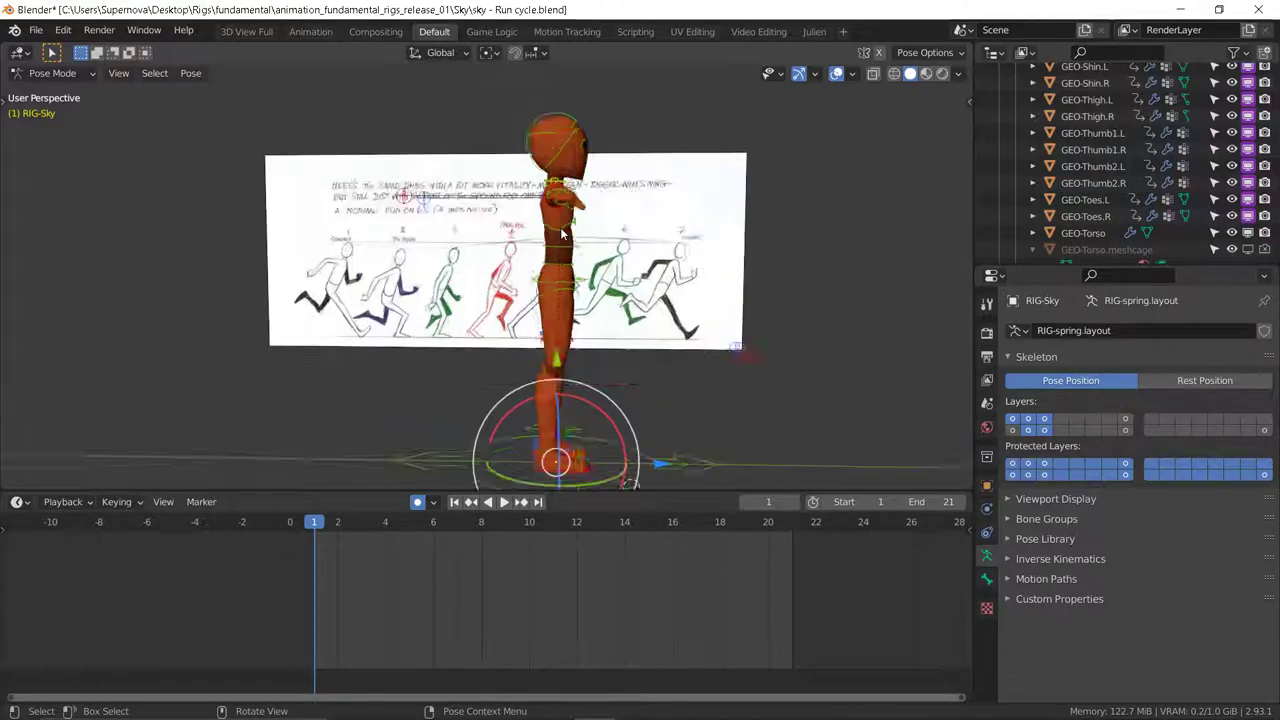
middle_click_drag(515, 282, 558, 257)
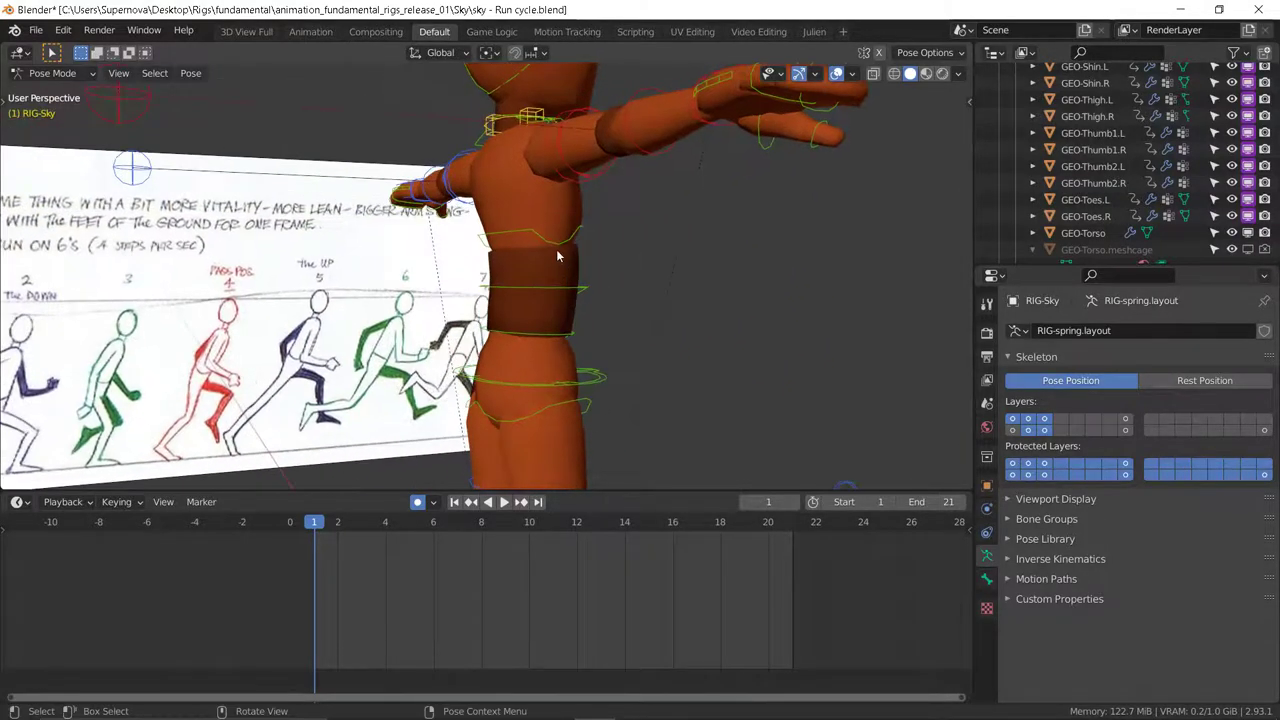
left_click(560, 247)
left_click(559, 288, "shift")
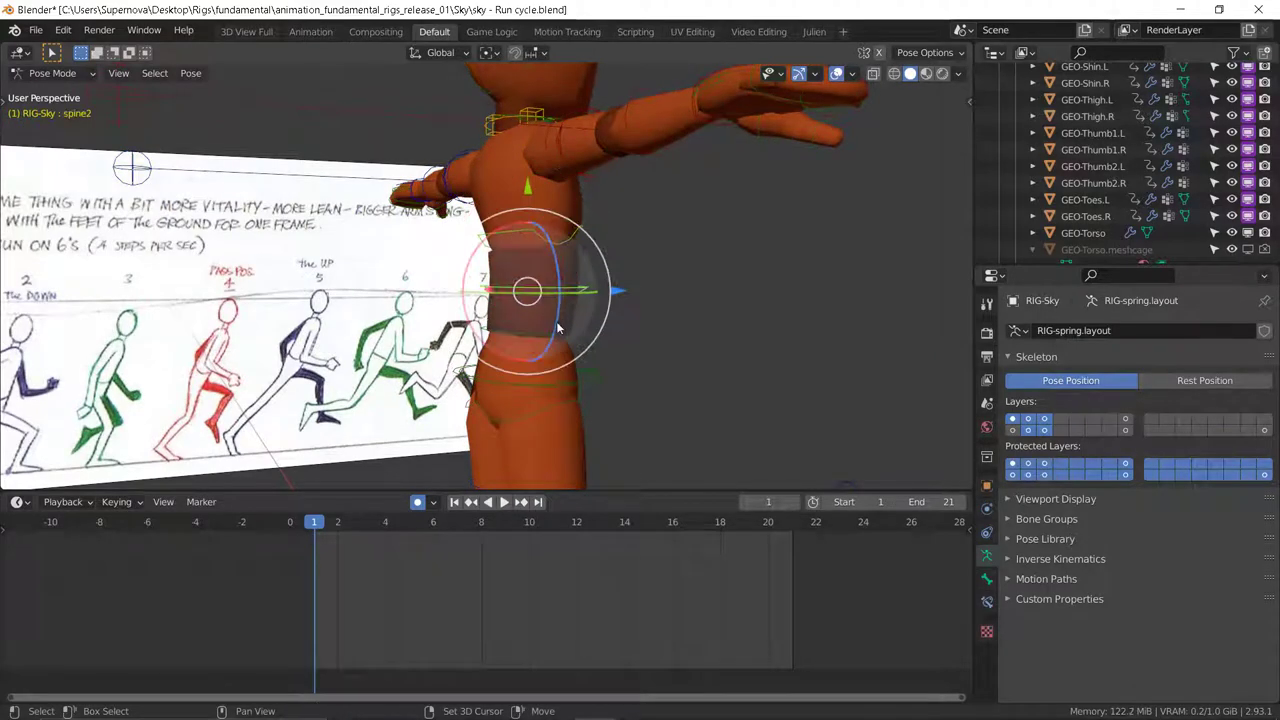
left_click(556, 333, "shift")
middle_click_drag(563, 354, 668, 374)
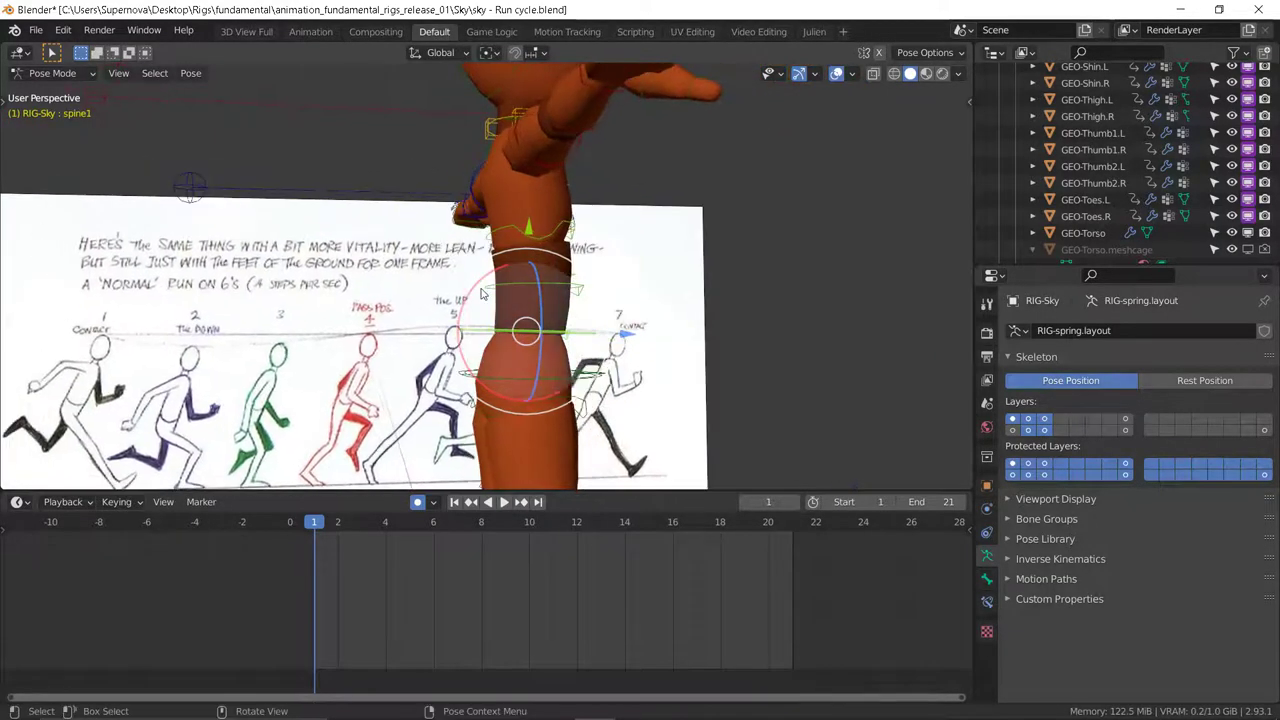
left_click_drag(470, 293, 505, 258)
left_click(495, 249)
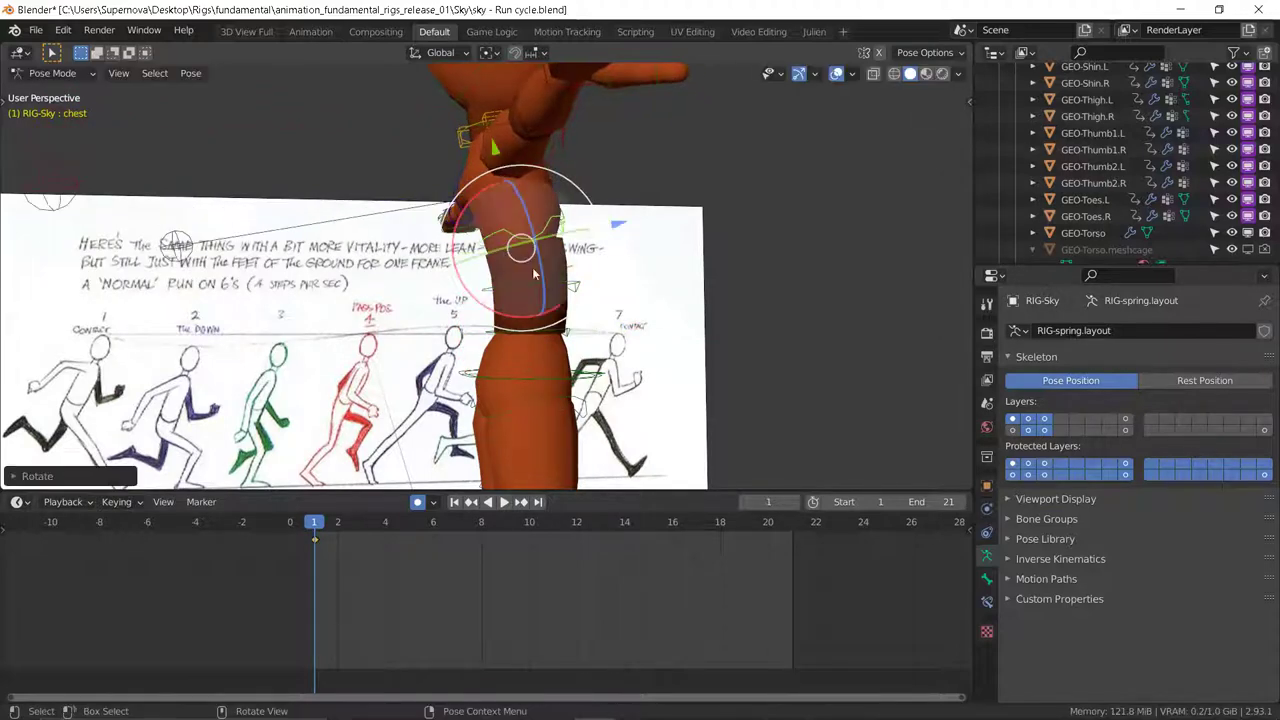
middle_click_drag(505, 258, 633, 318)
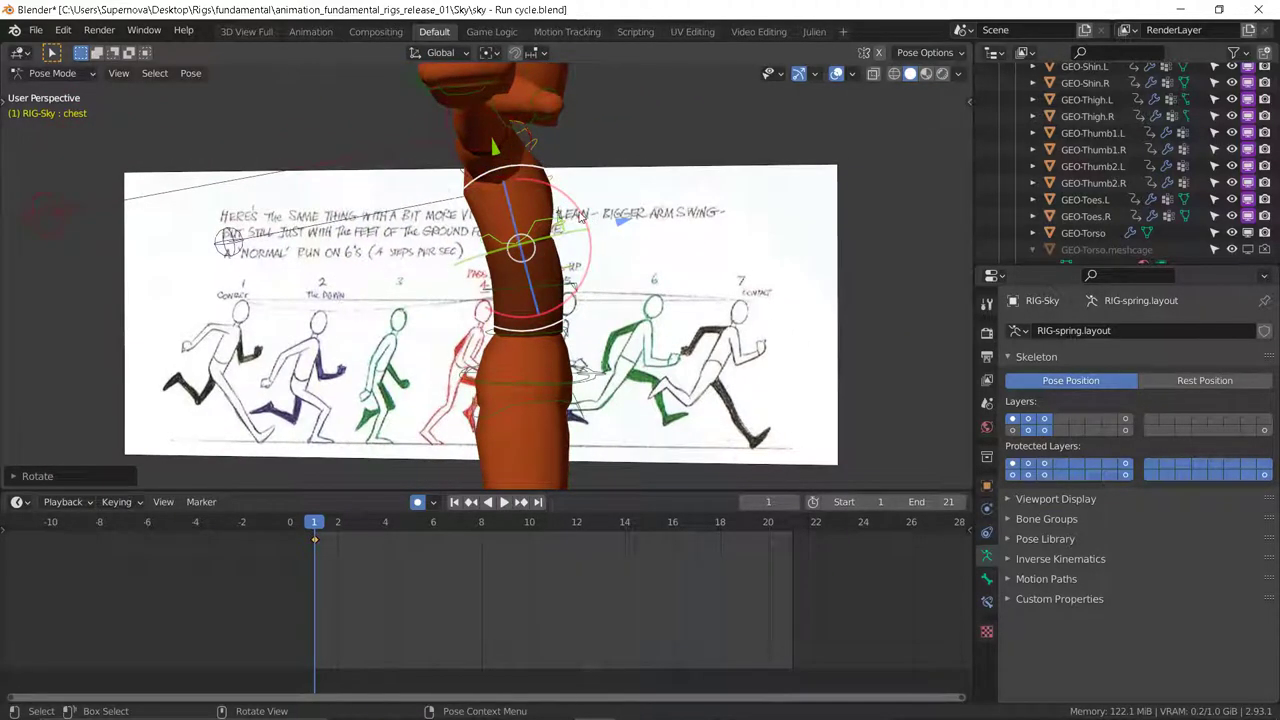
left_click_drag(580, 214, 611, 246)
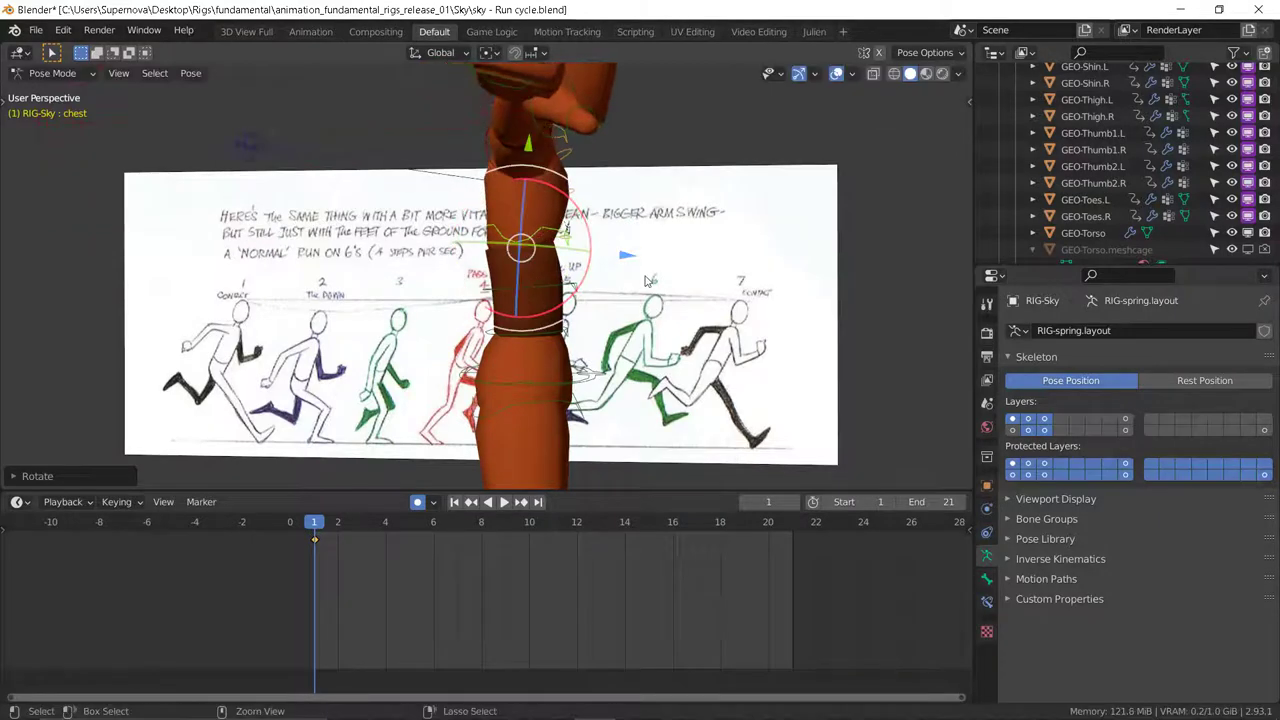
Step: Undo the test rotations of the torso controls so the rig stands straight
key("ctrl+z")
key("ctrl+z")
key("ctrl+z")
key("ctrl+z")
scroll(648, 280, "down", 4)
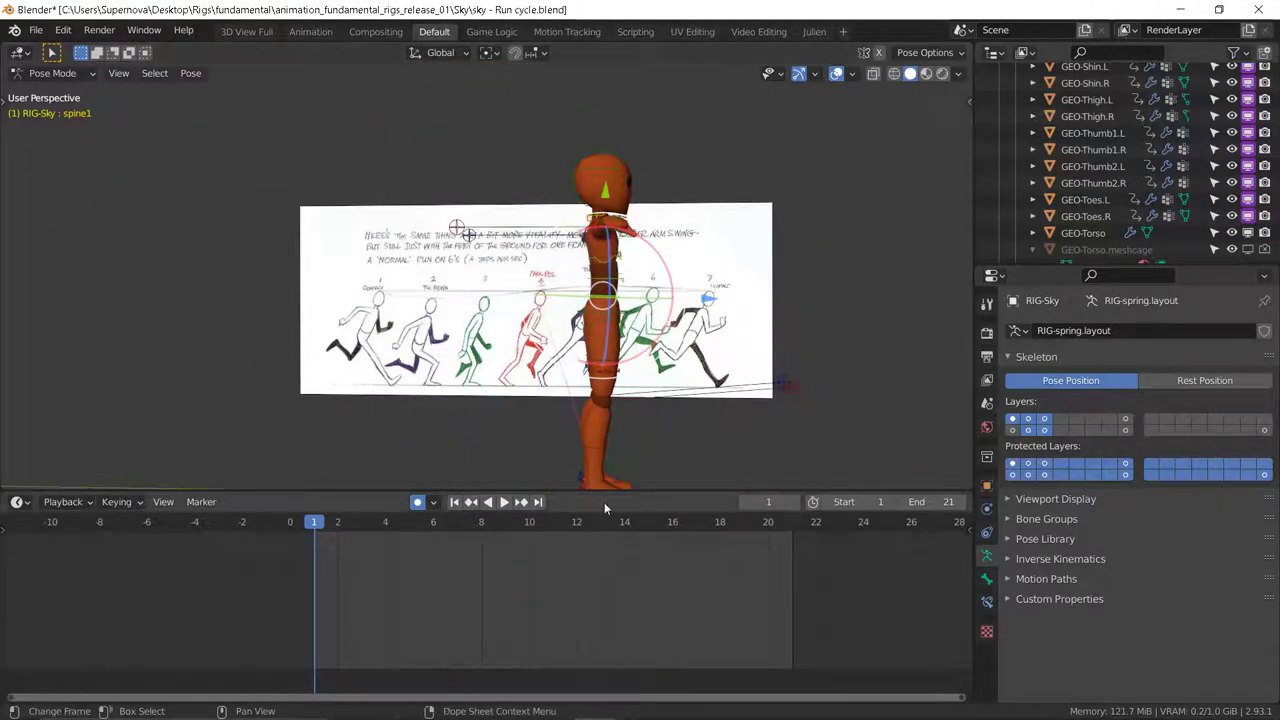
Step: Enlarge the 3D viewport by shrinking the timeline and narrowing the outliner and properties area
left_click_drag(617, 491, 618, 547)
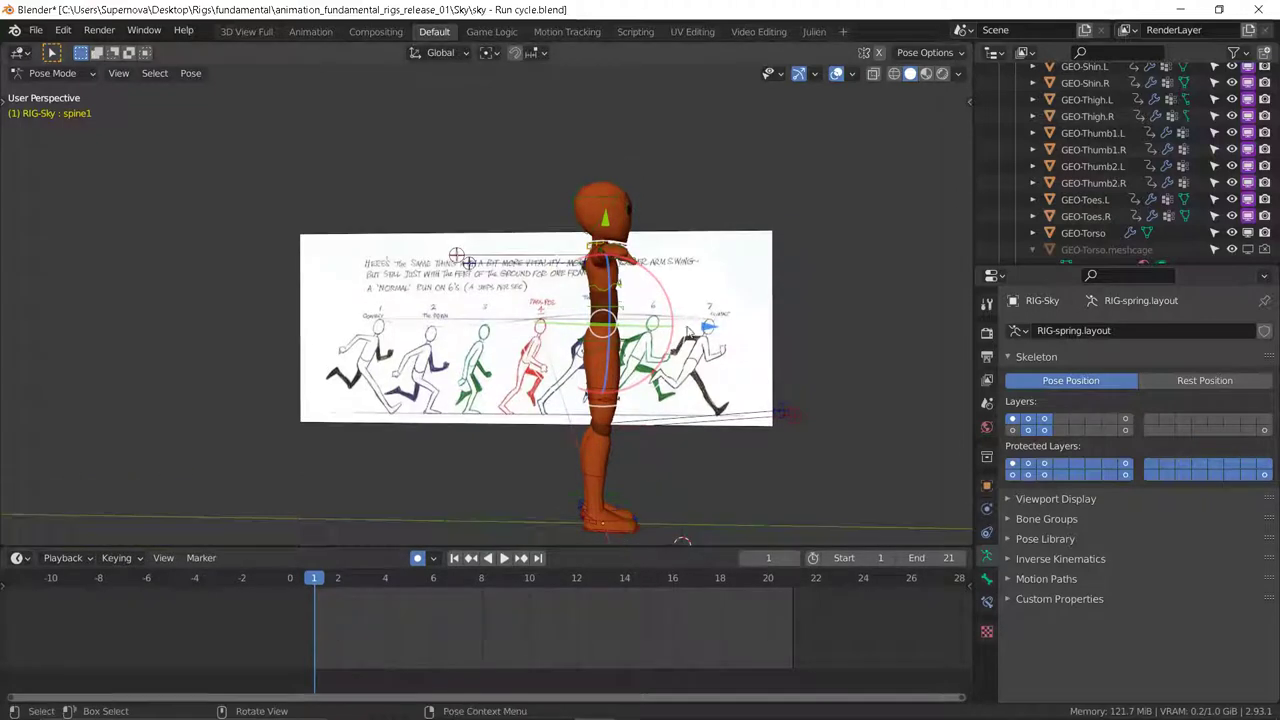
middle_click_drag(709, 313, 688, 249, "shift")
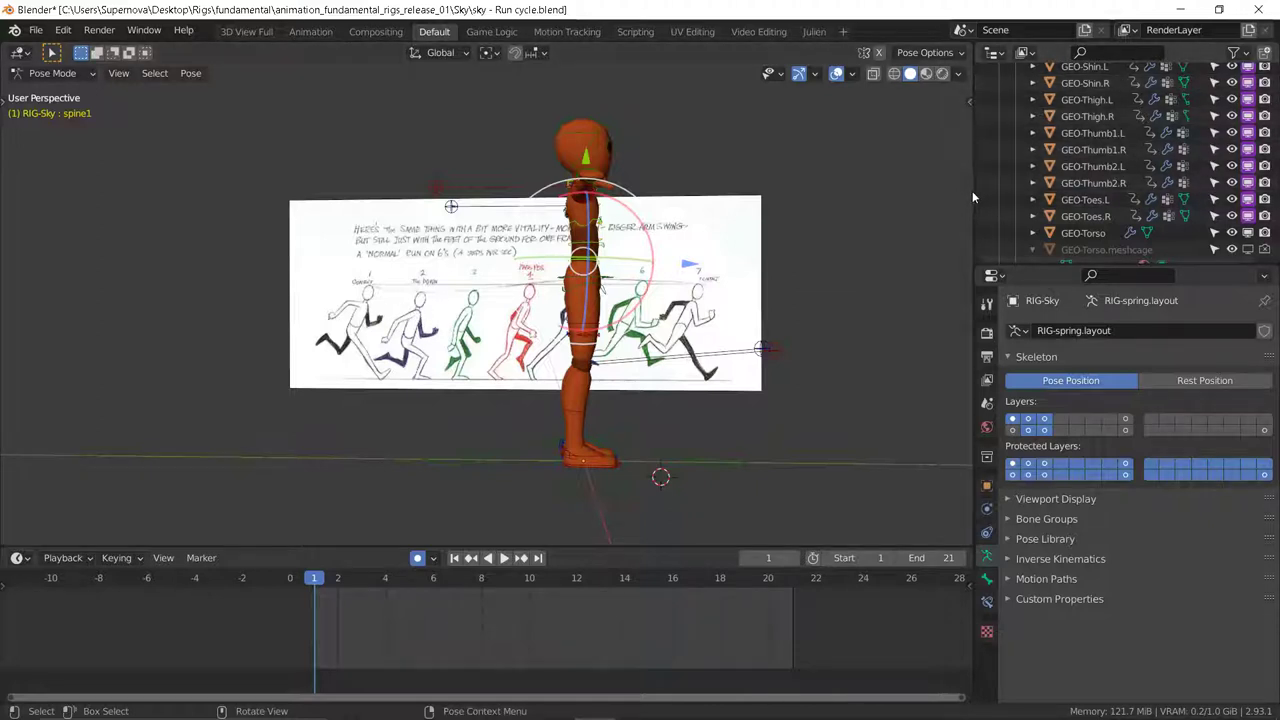
left_click_drag(972, 197, 1165, 197)
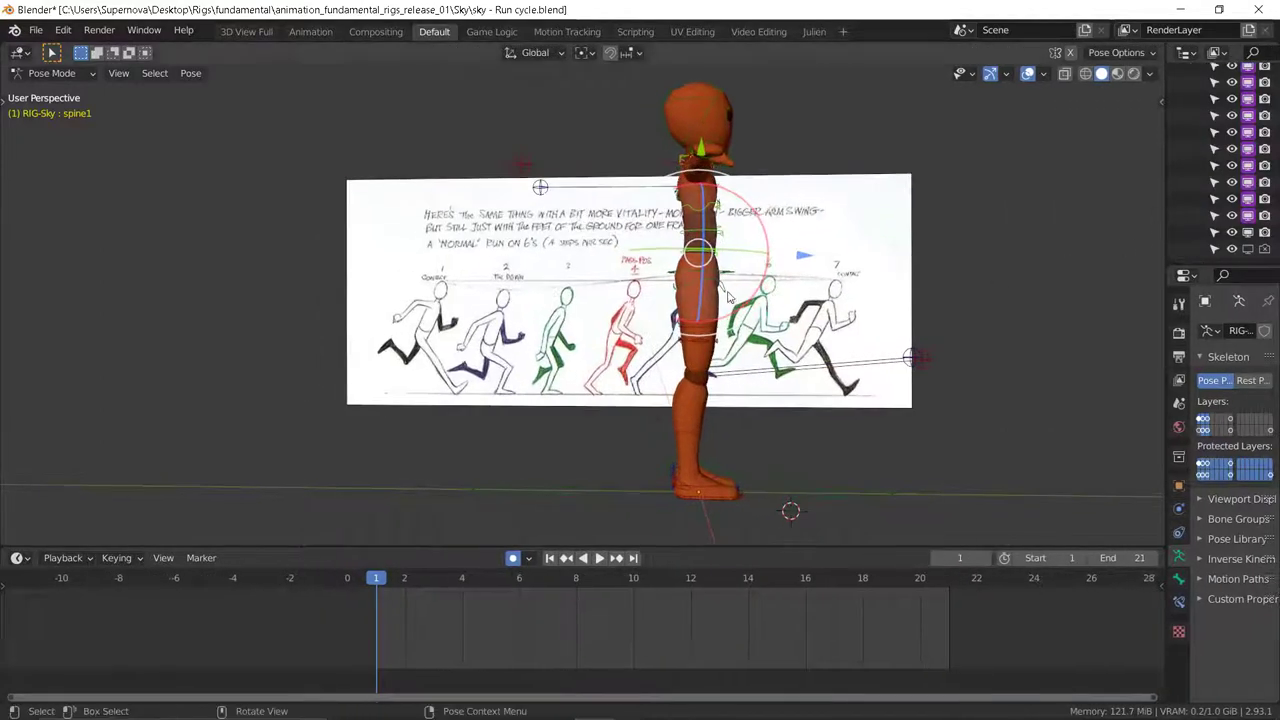
Step: Move the right foot IK control forward at frame 1 to start the contact pose
scroll(728, 295, "up", 2)
scroll(709, 450, "down", 3)
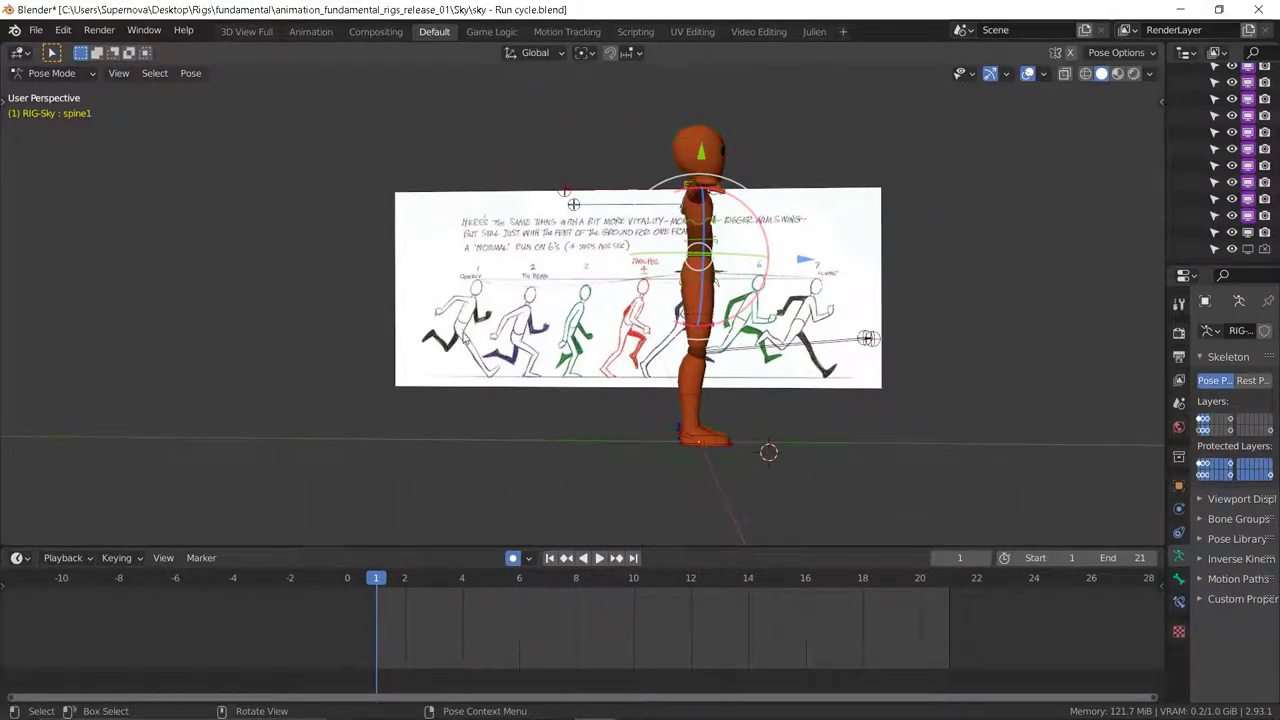
scroll(458, 335, "up", 2)
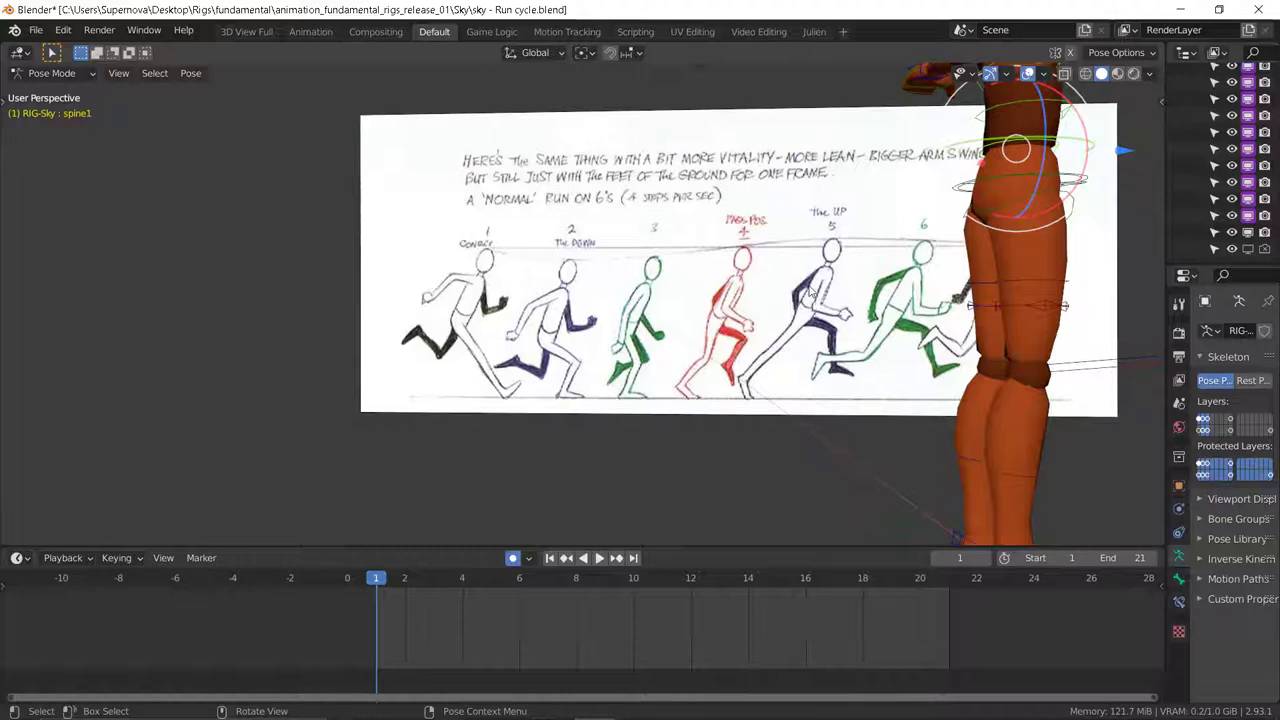
scroll(805, 287, "down", 1)
middle_click_drag(577, 316, 757, 354)
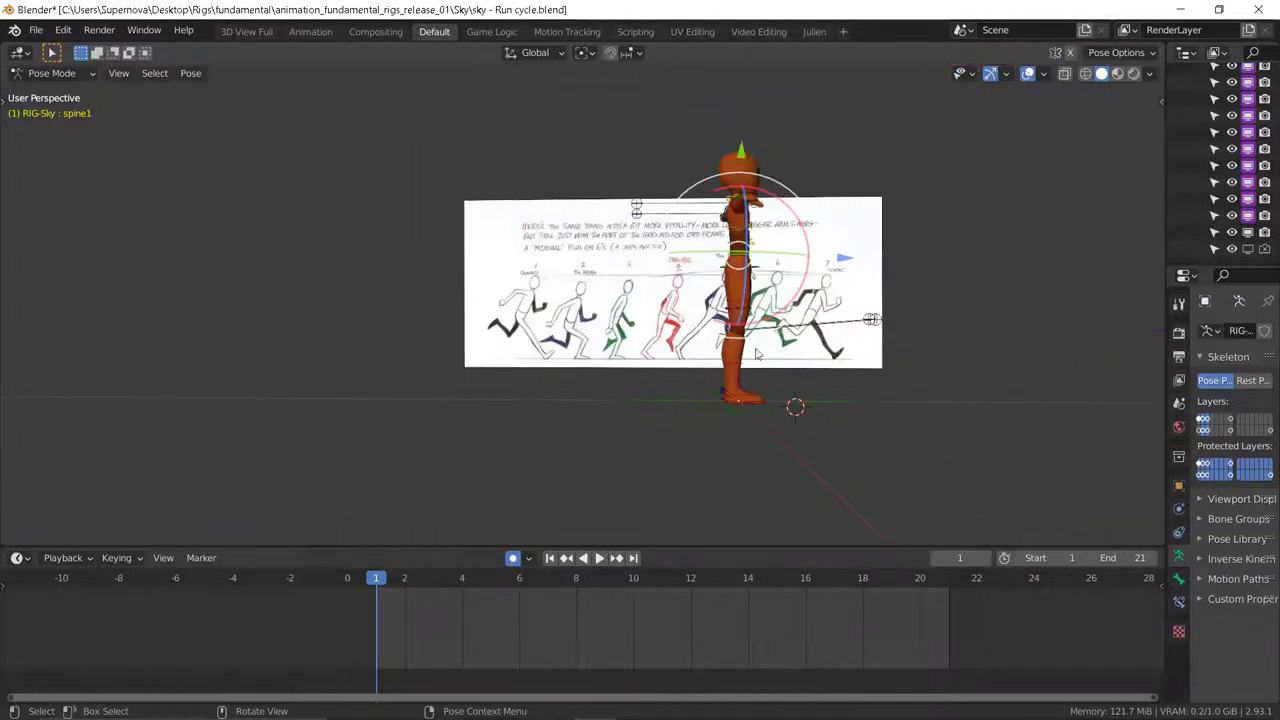
scroll(745, 406, "up", 4)
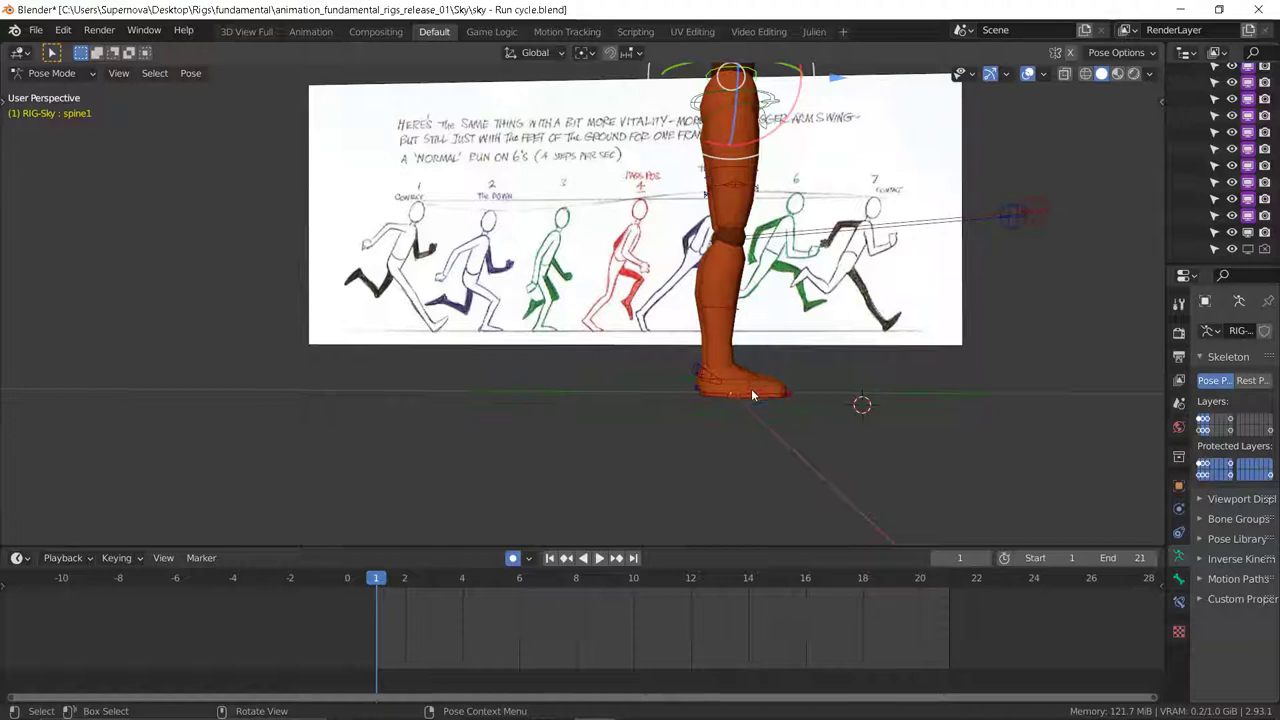
left_click(753, 395)
key("g")
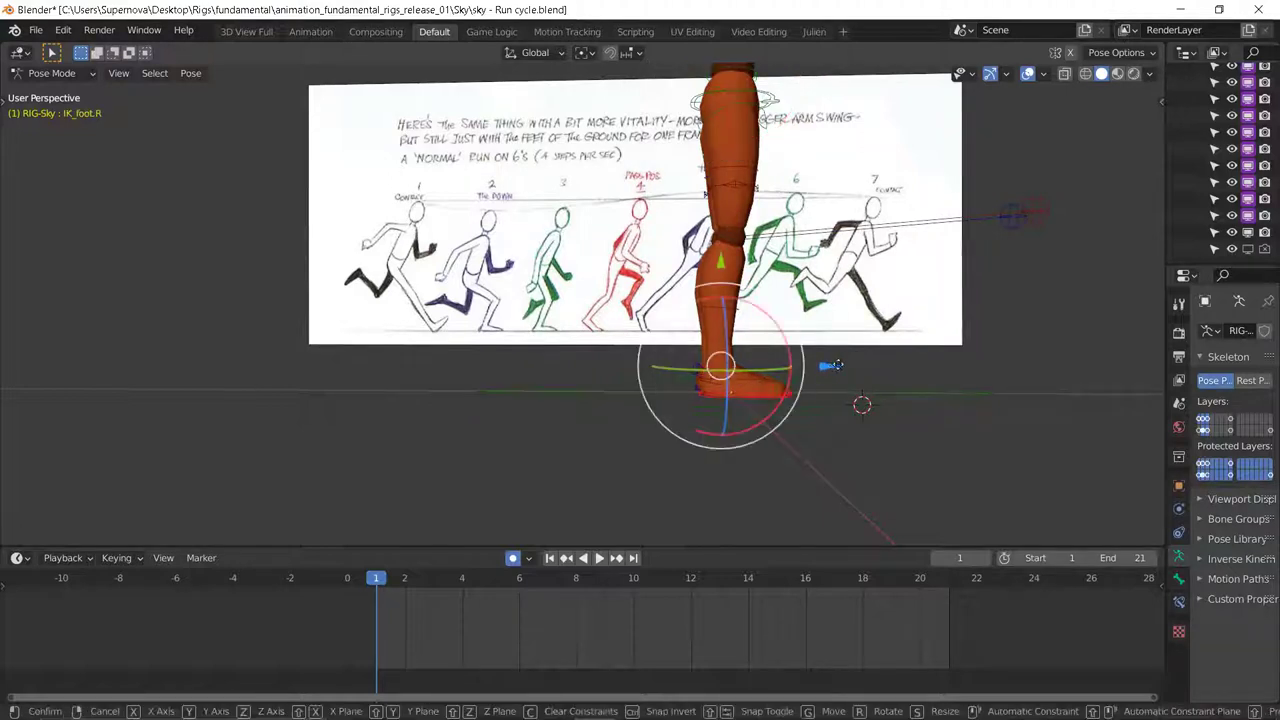
left_click(889, 354)
scroll(760, 300, "down", 2)
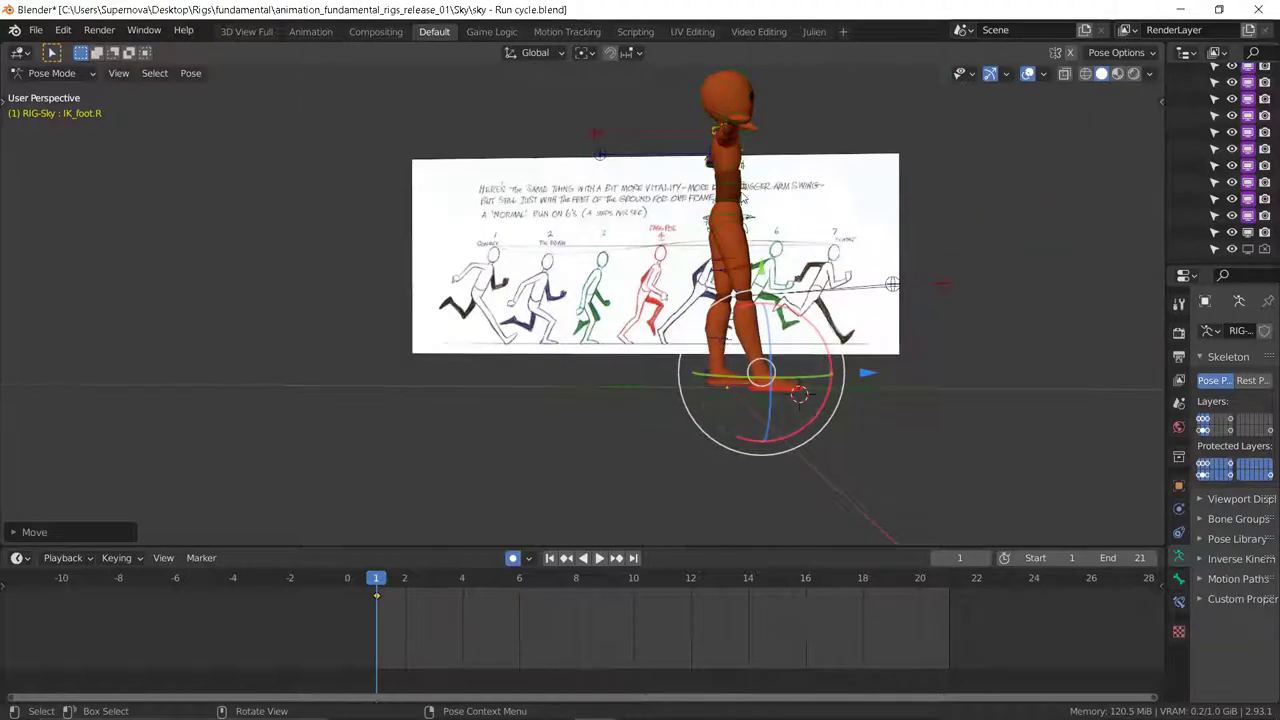
Step: Lower the torso control to bend the knees, and move the right foot control farther forward
left_click(750, 216)
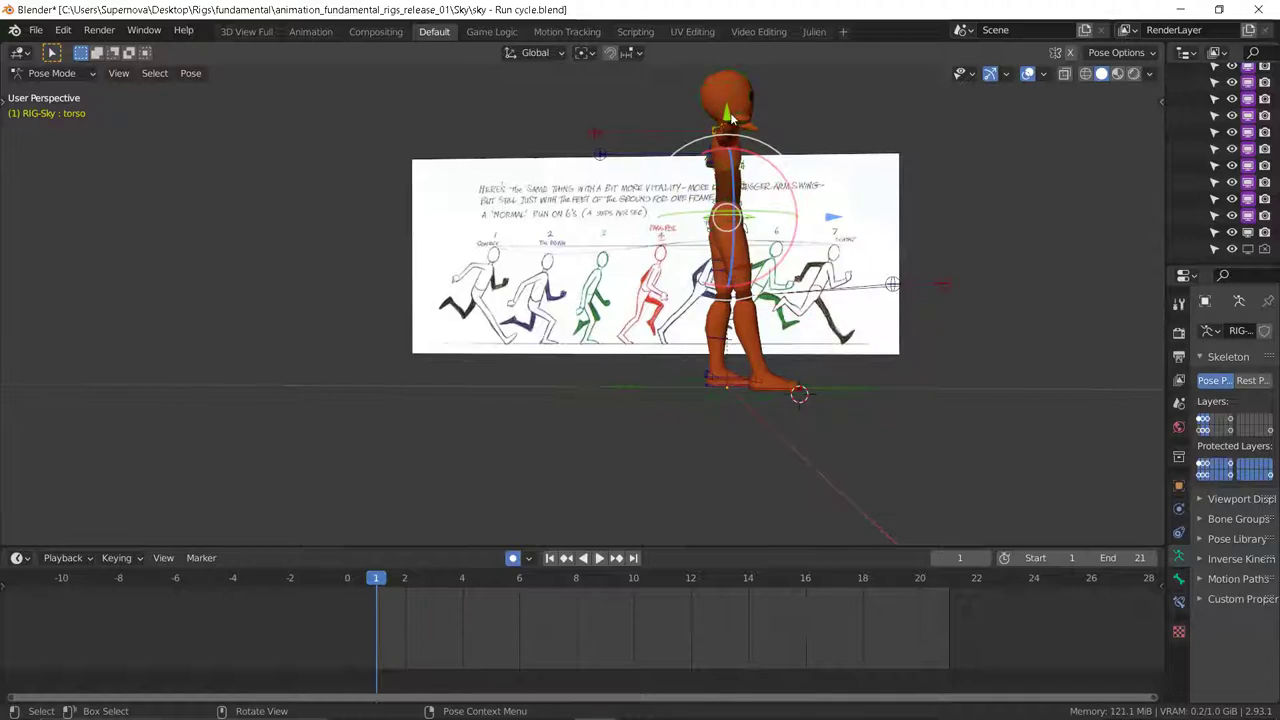
left_click_drag(731, 118, 727, 122)
scroll(800, 393, "up", 1)
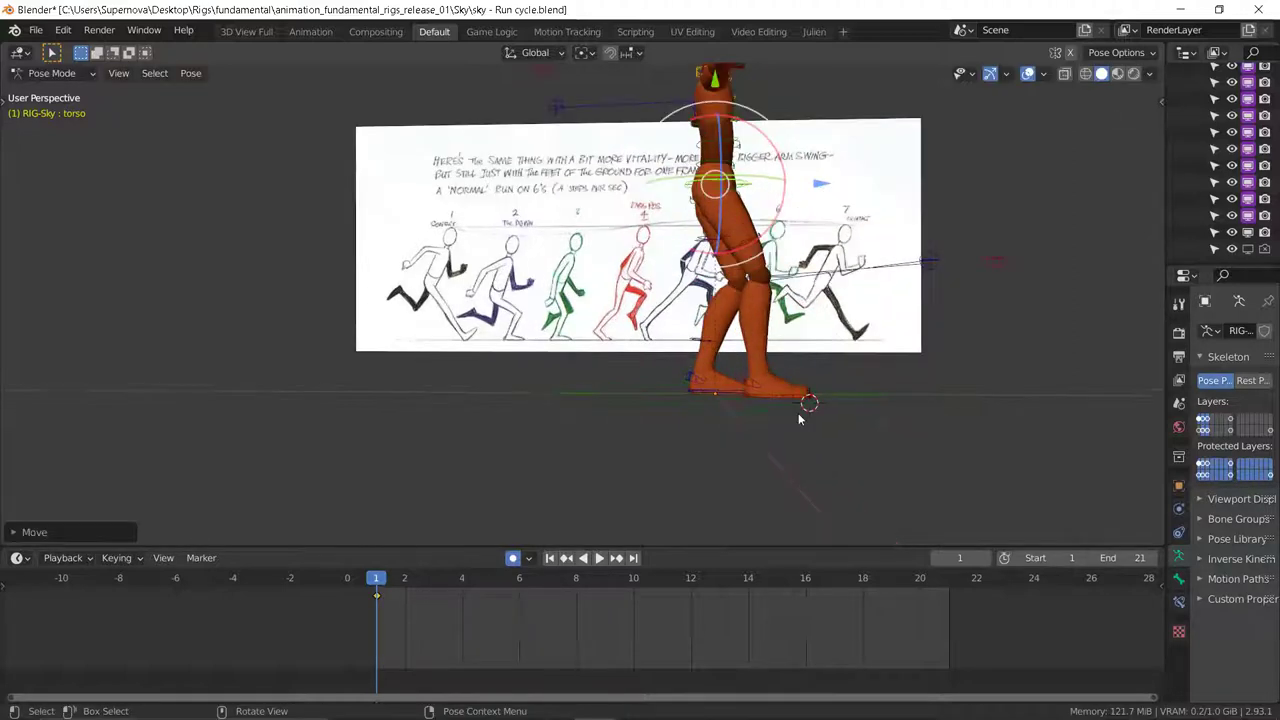
left_click(803, 387)
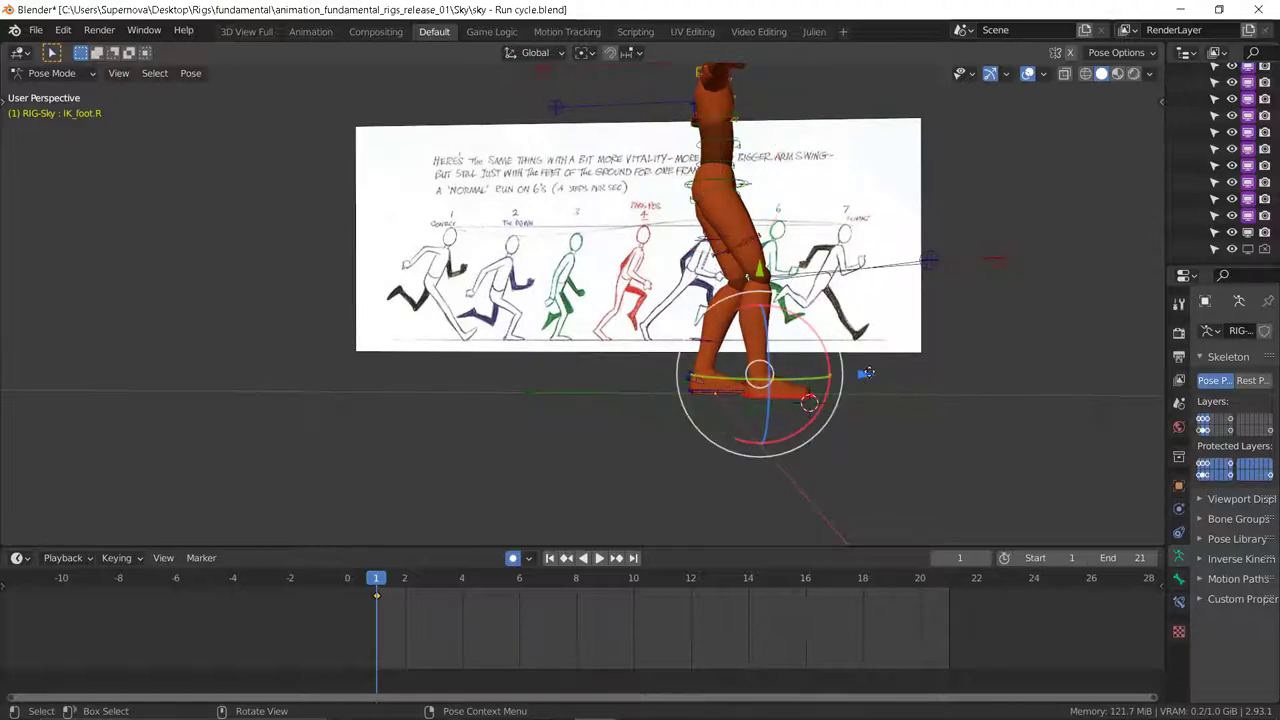
left_click_drag(867, 375, 752, 374)
Step: Place the left foot behind the body with its toes pointing down, and move the left knee pole up in front
left_click(722, 389)
left_click_drag(702, 318, 813, 533)
left_click(829, 537)
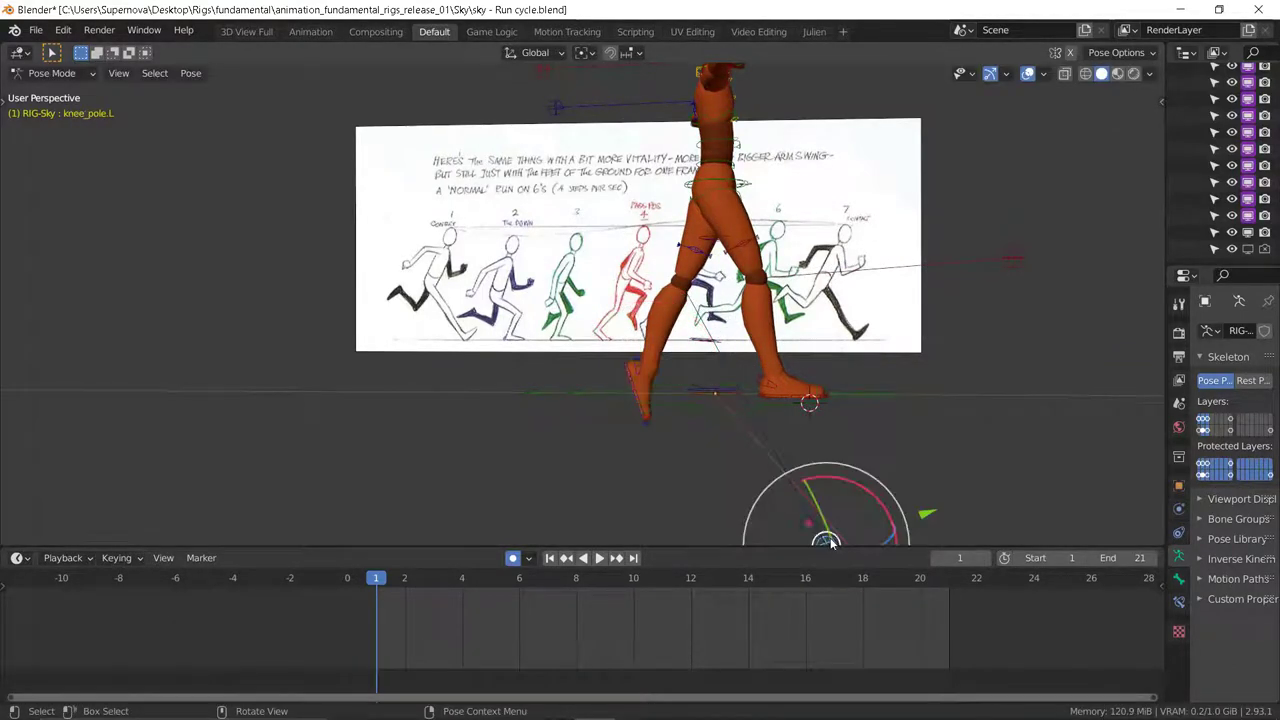
key("g")
left_click(1005, 265)
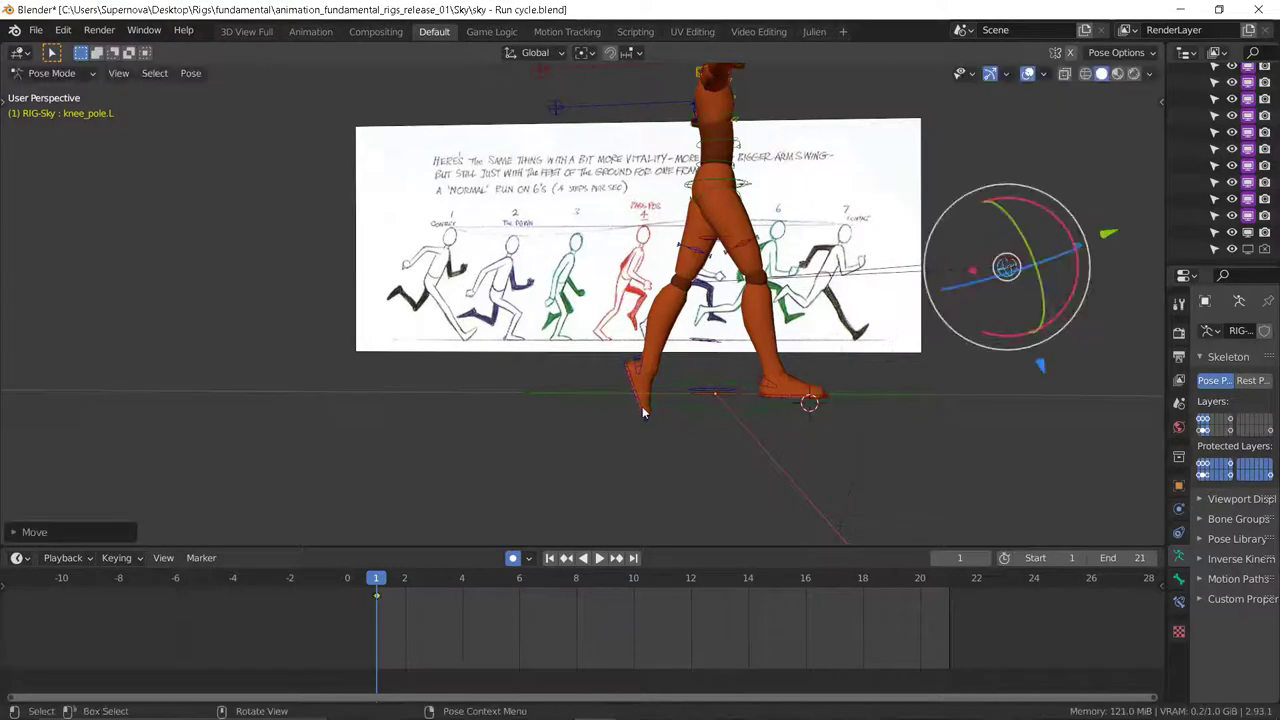
Step: Raise the left foot control behind the body to knee height and rotate the foot so its toes point backward
left_click(645, 403)
key("g")
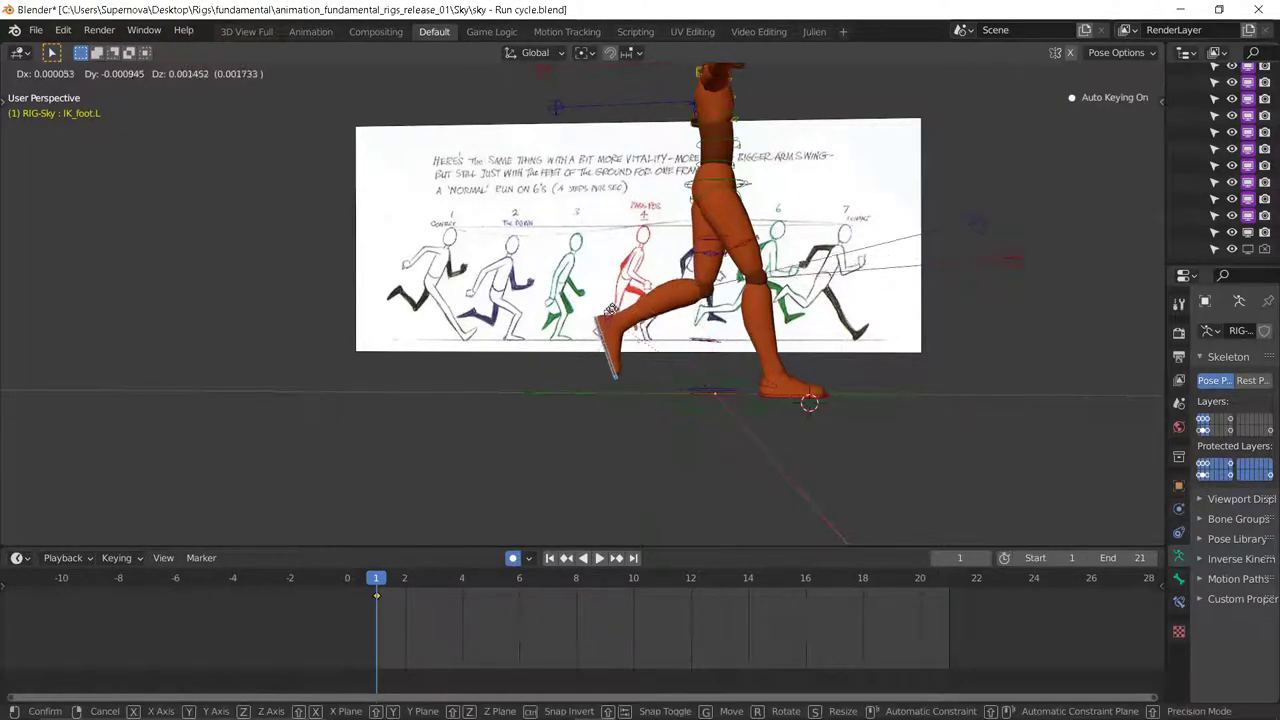
left_click(604, 272)
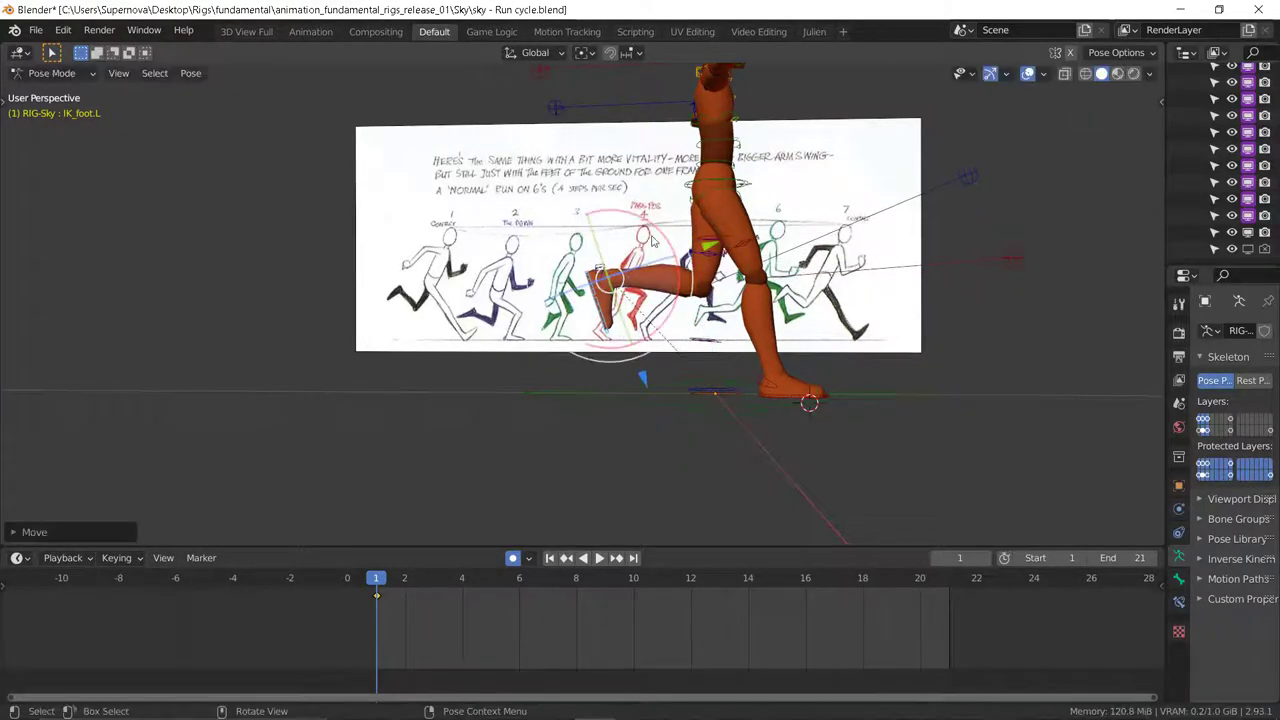
key("r")
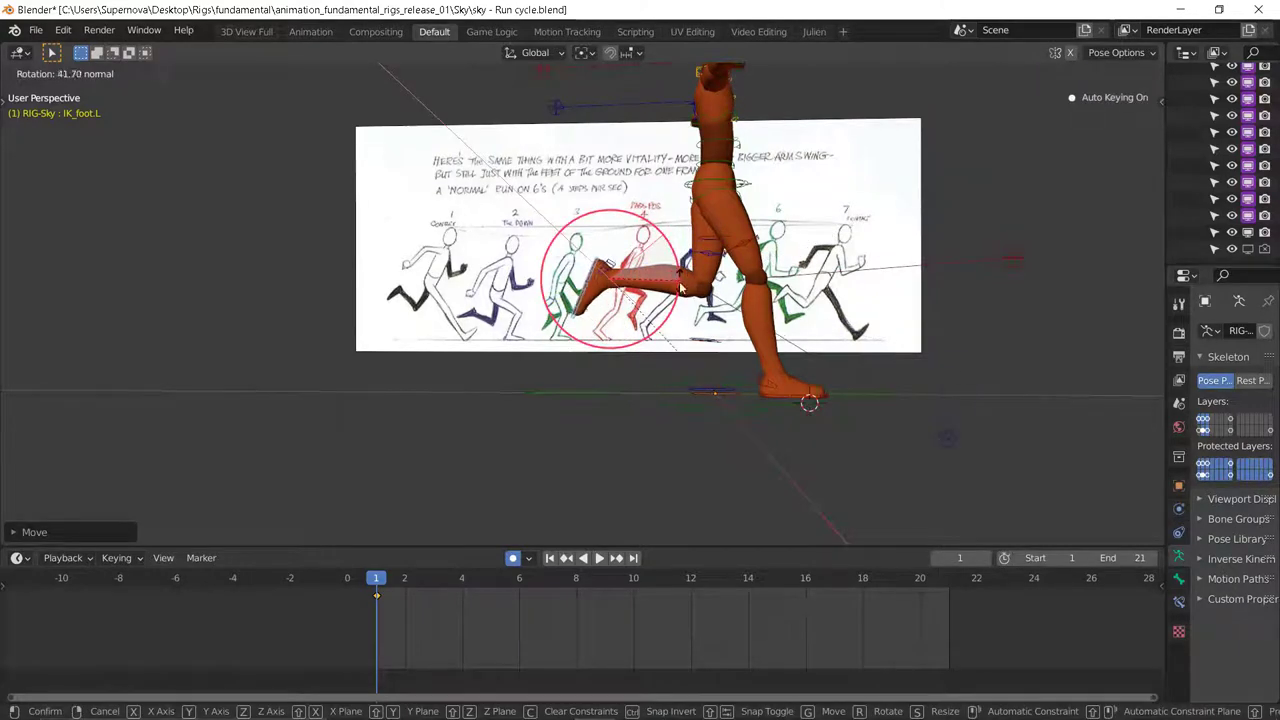
left_click(904, 414)
Step: Raise the left knee pole to knee height in front of the character, and rotate the left foot slightly further
left_click(943, 436)
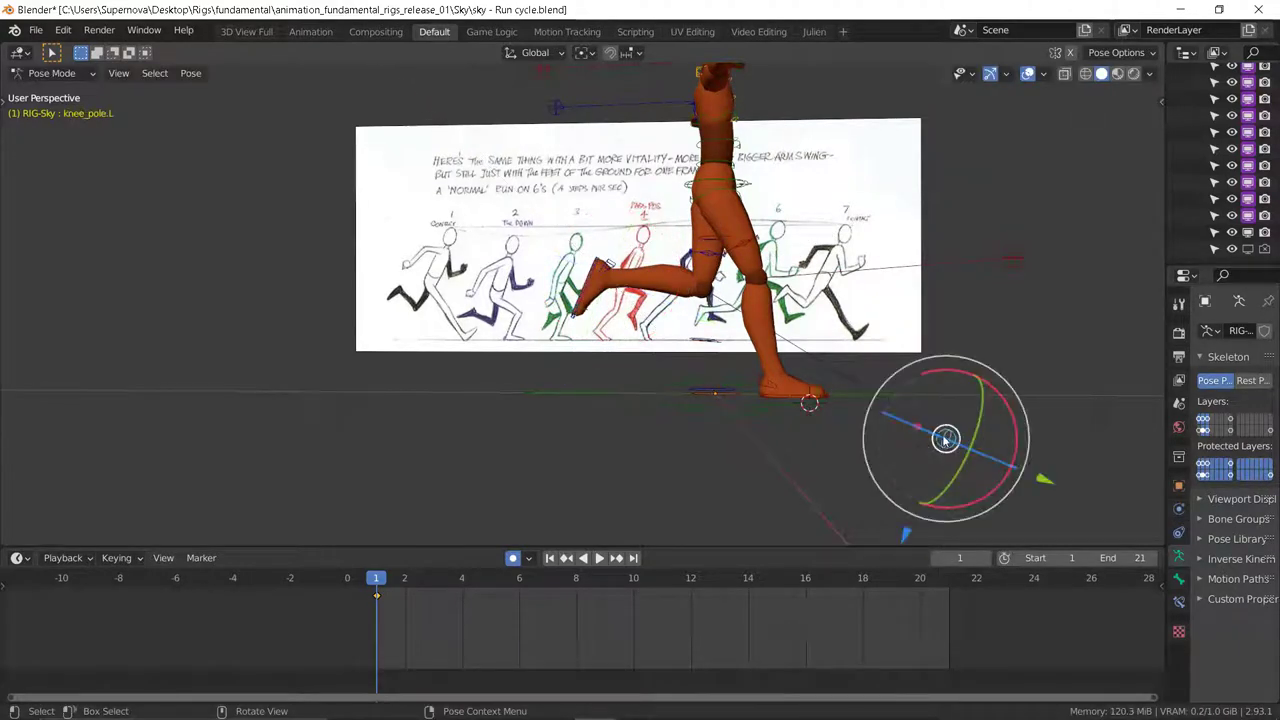
key("g")
left_click(1041, 255)
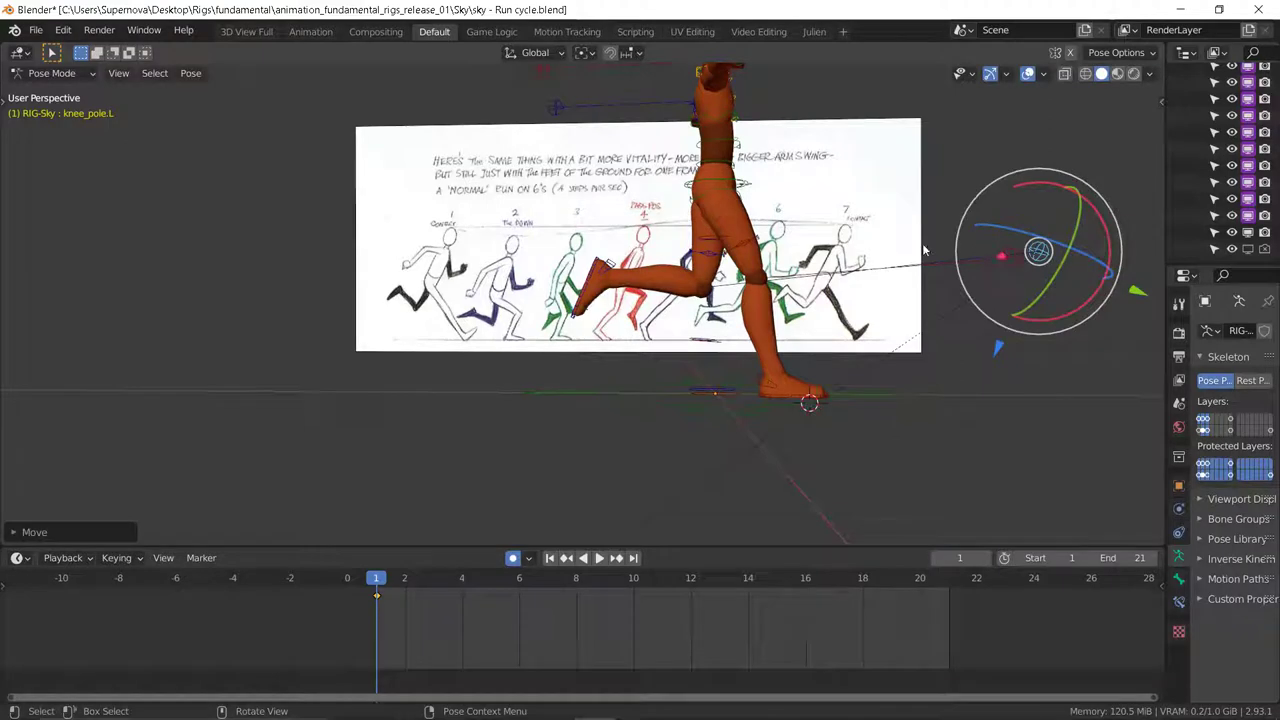
left_click(590, 283)
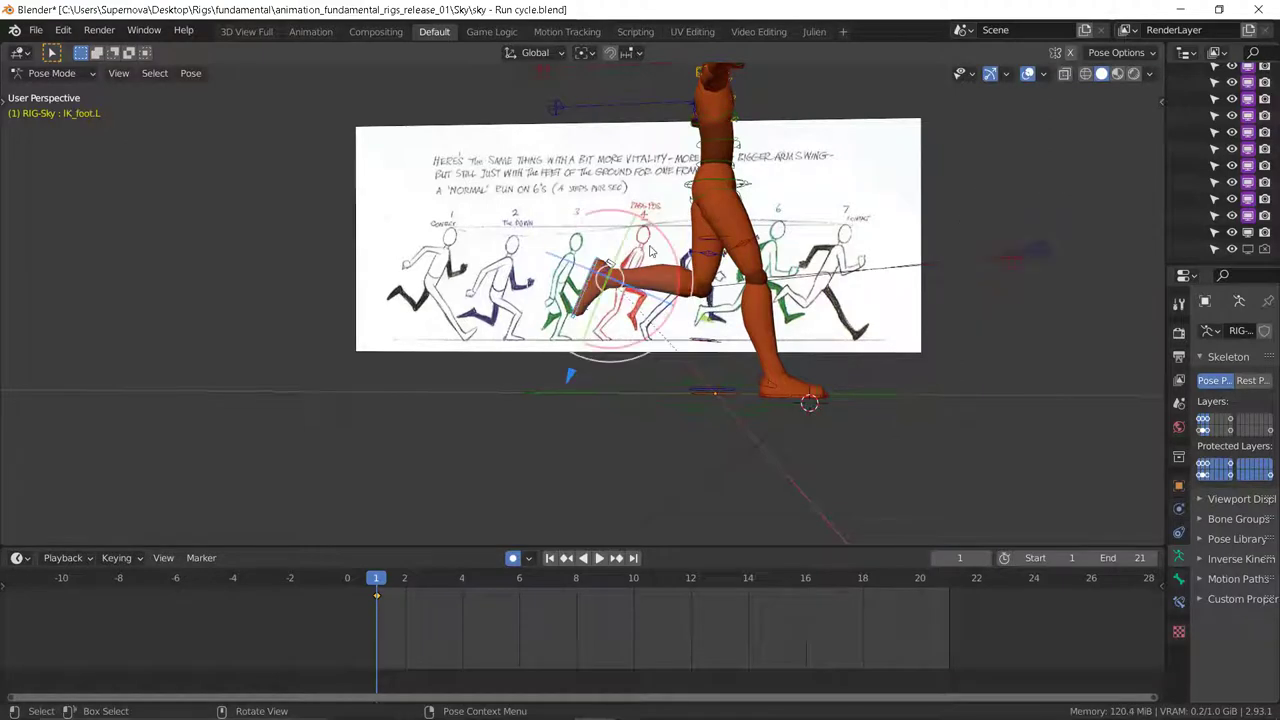
key("r")
left_click(906, 289)
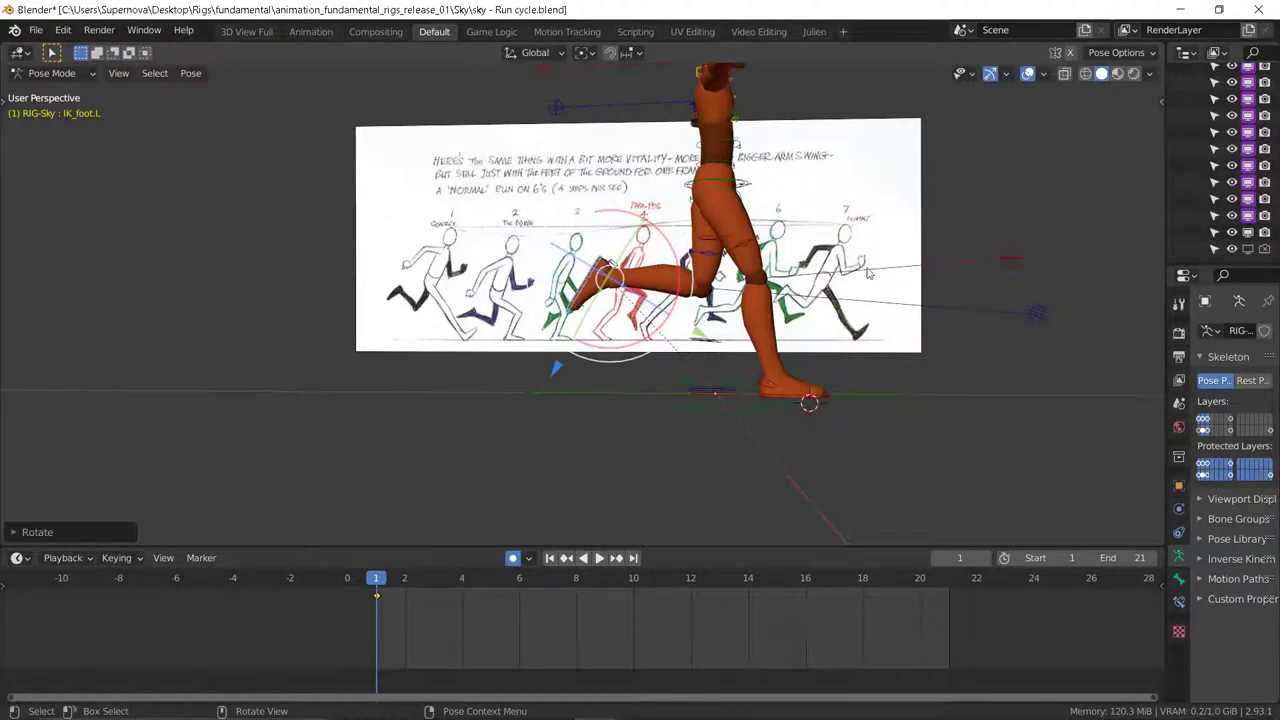
Step: Move the right foot control slightly farther forward, and rotate the foot so its toes point up with the heel down
left_click(790, 401)
key("g")
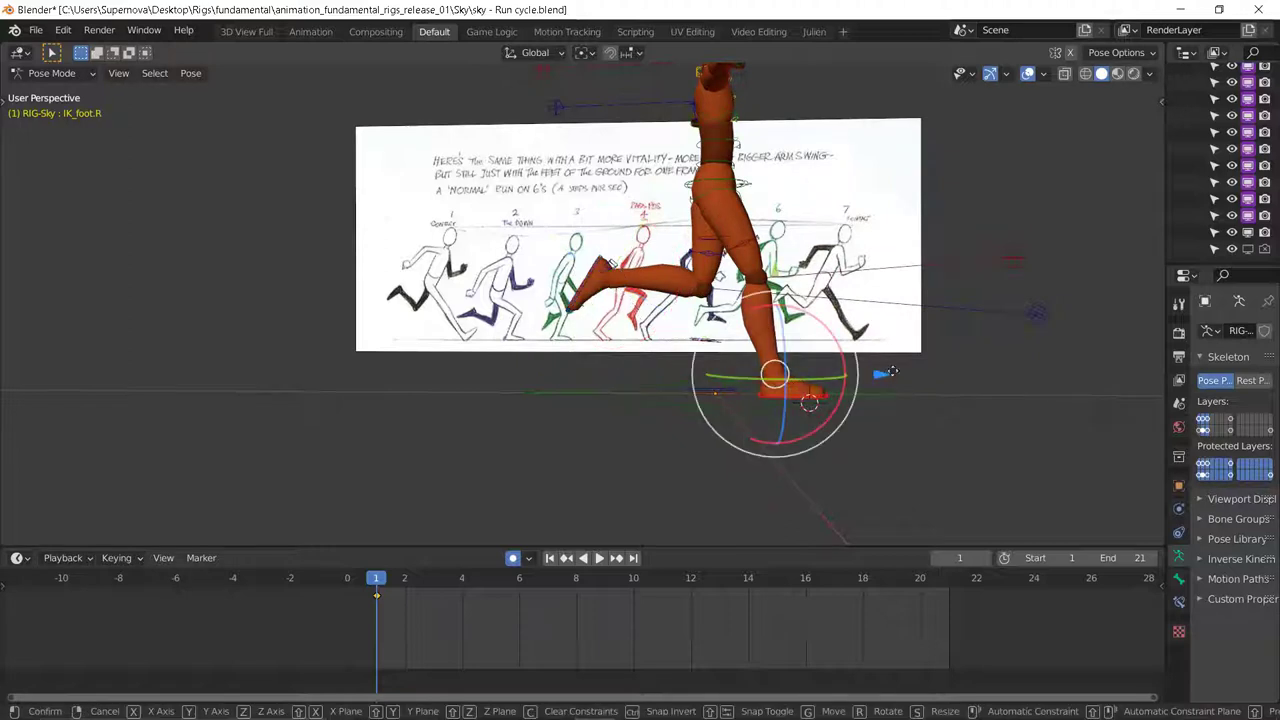
left_click(842, 388)
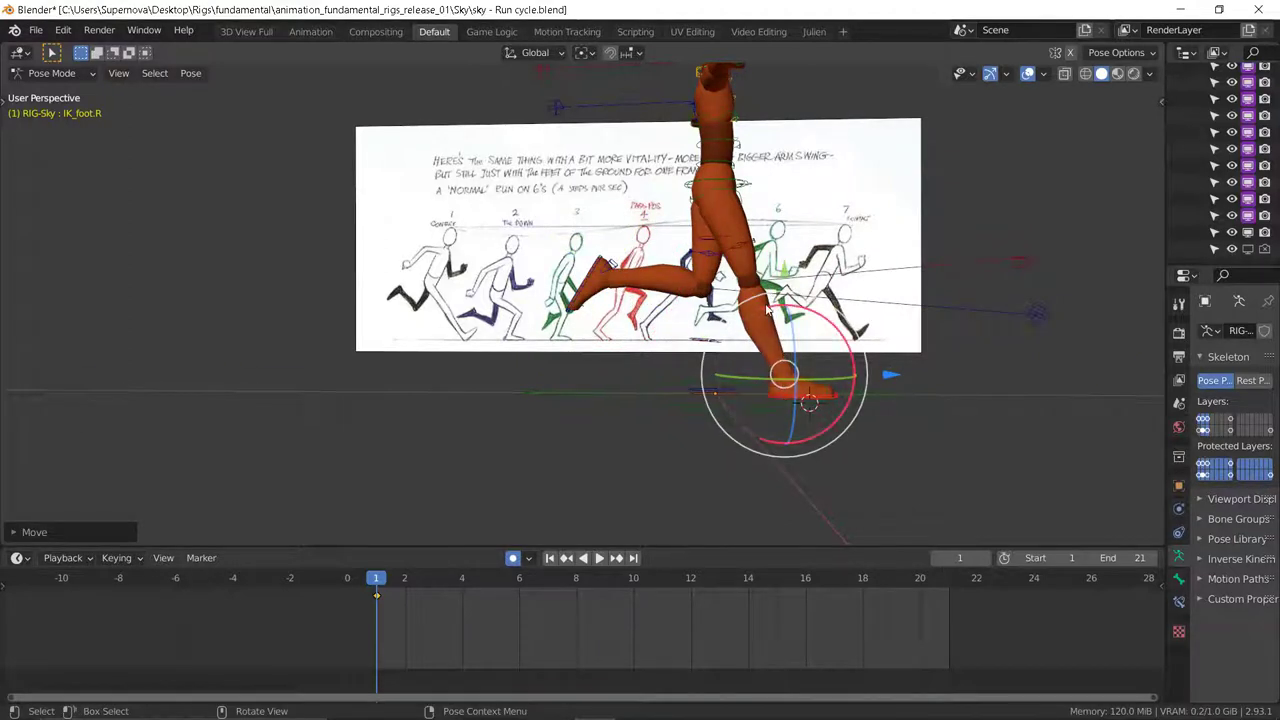
left_click_drag(767, 309, 728, 351)
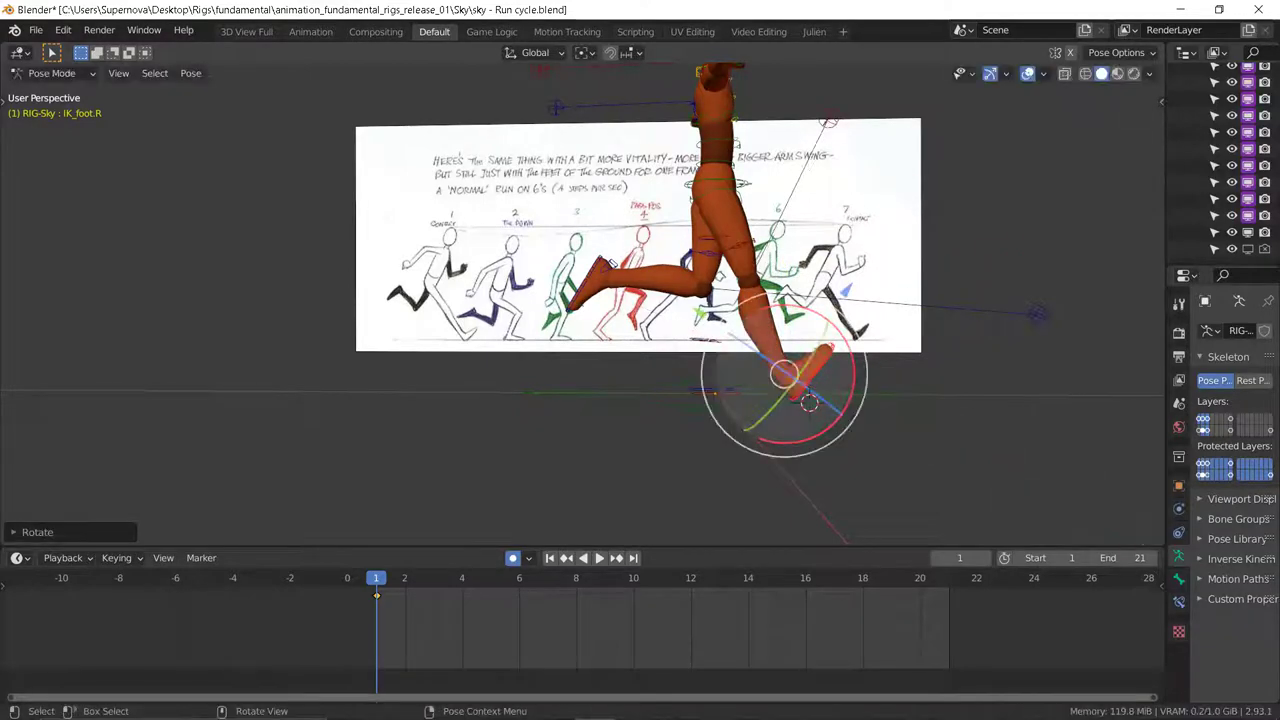
key("KP_3")
scroll(753, 310, "up", 5)
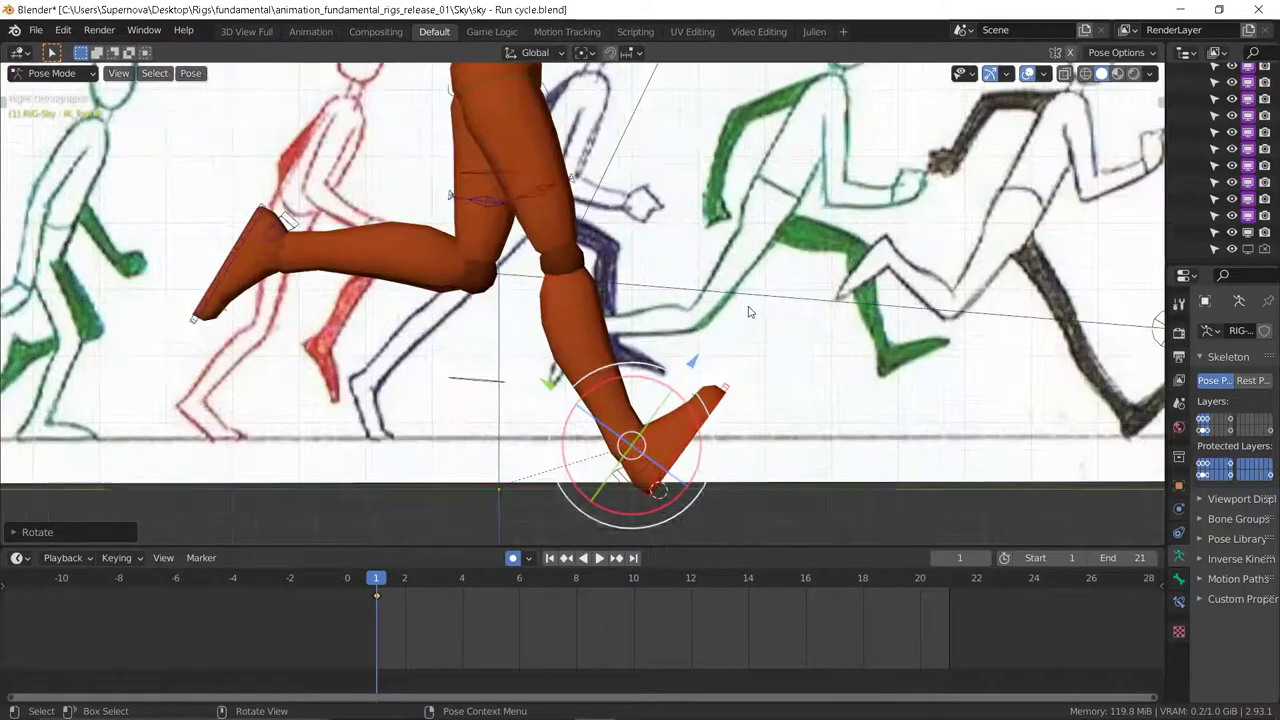
scroll(753, 310, "down", 4)
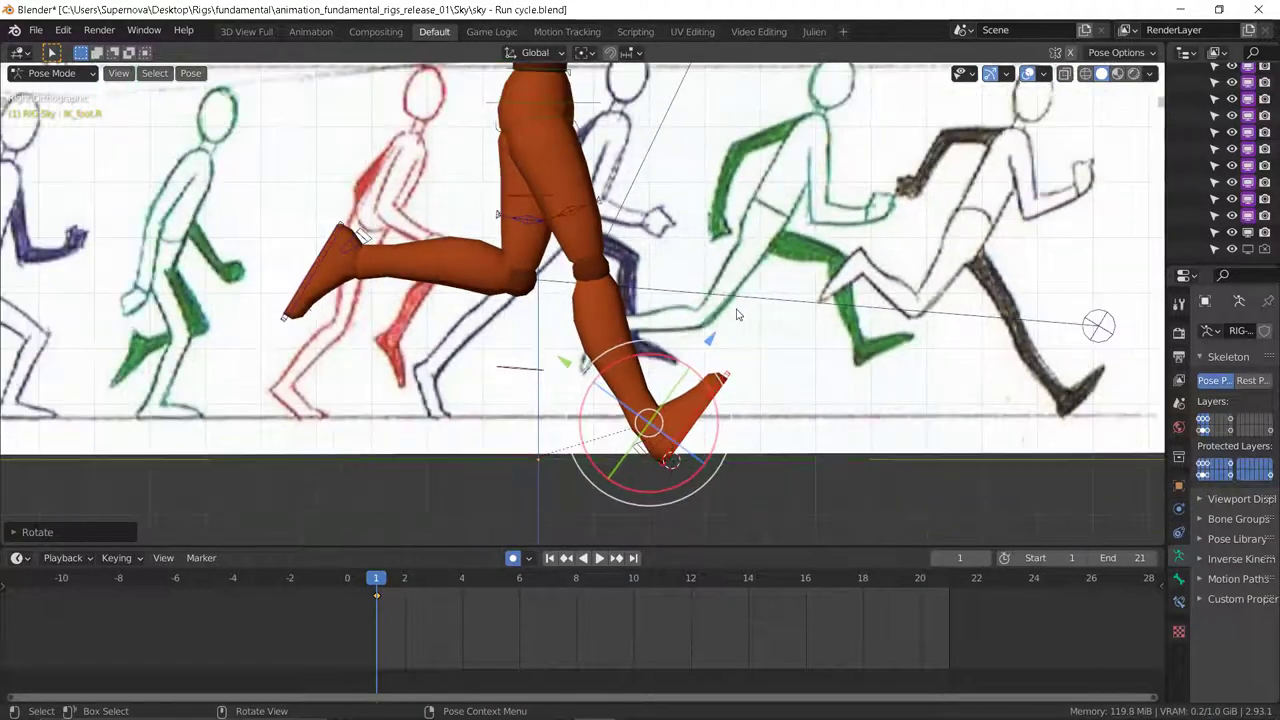
Step: Reposition the right foot control with its heel at ground level, and rotate its toes slightly back down
key("g")
left_click(645, 411)
scroll(645, 411, "down", 5)
middle_click_drag(645, 411, 591, 360)
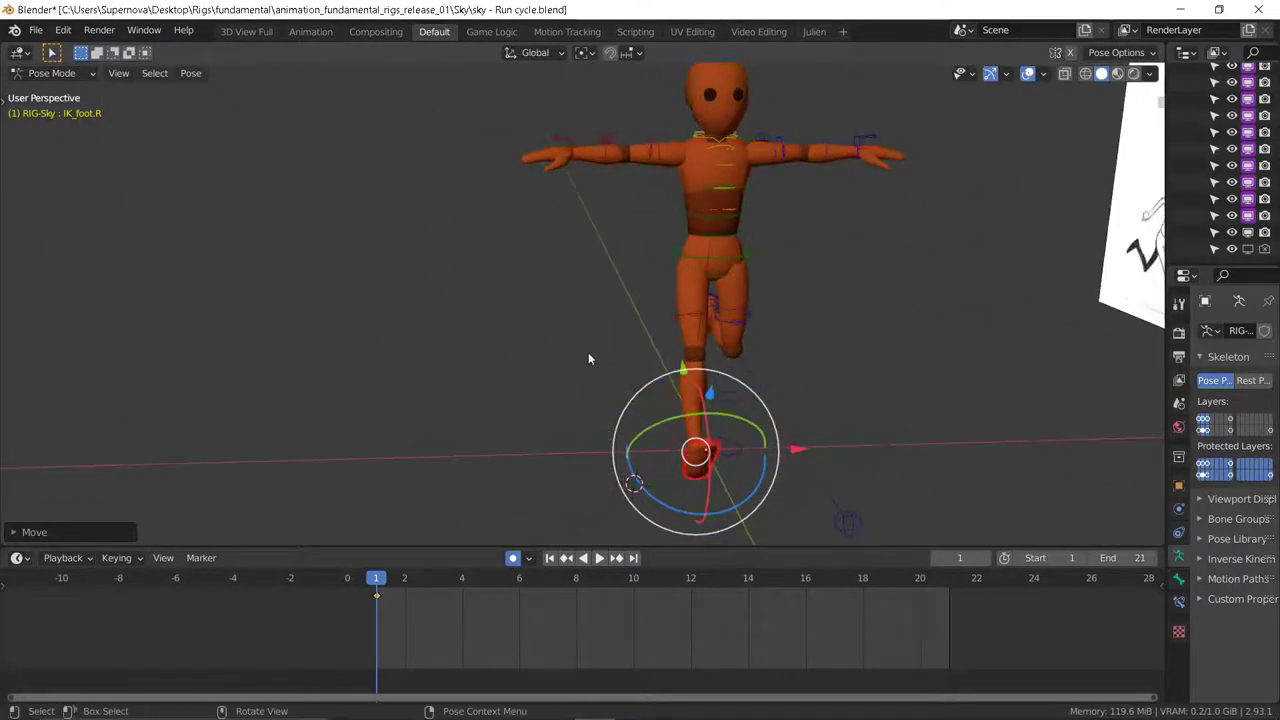
key("KP_1")
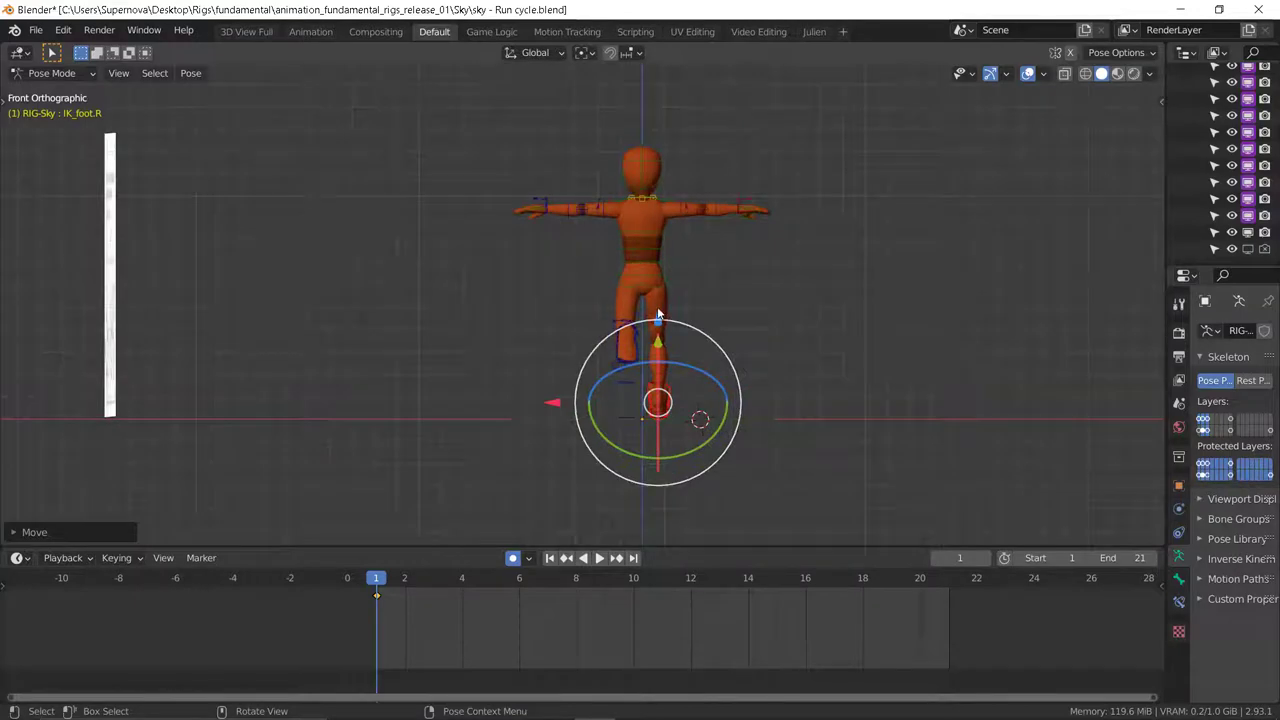
scroll(657, 306, "up", 4)
scroll(651, 300, "down", 3)
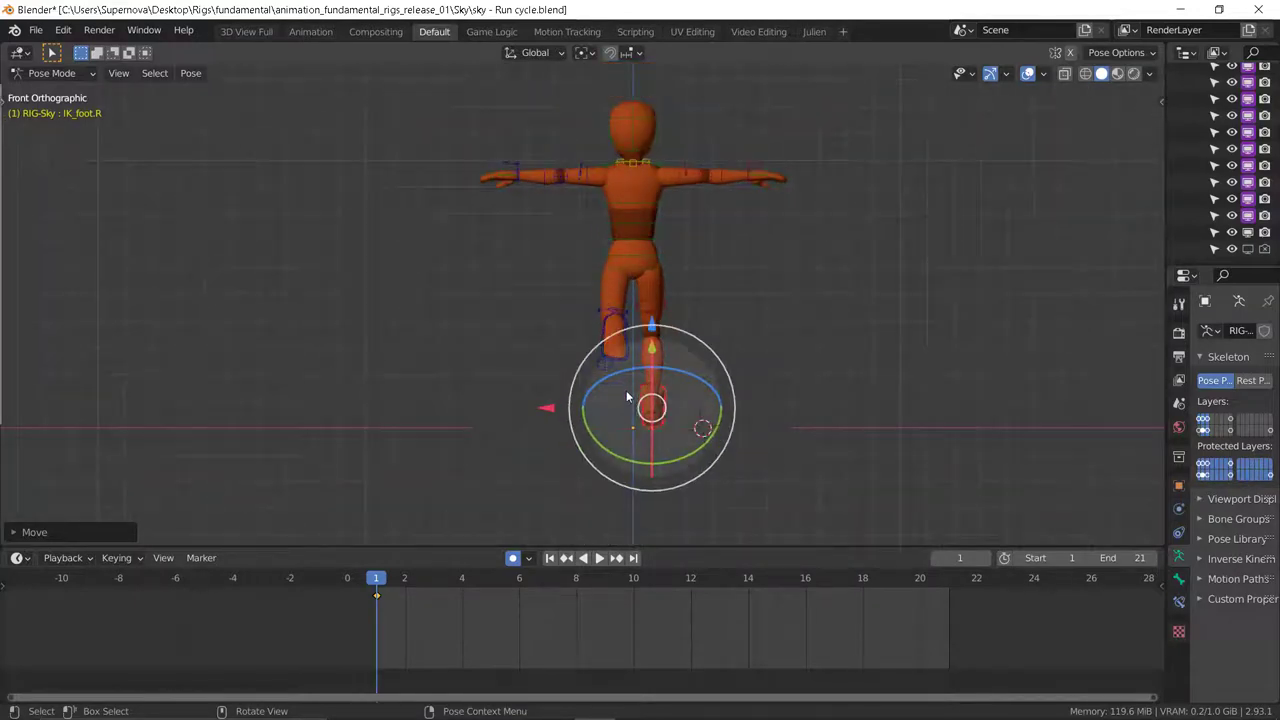
middle_click_drag(746, 298, 568, 306)
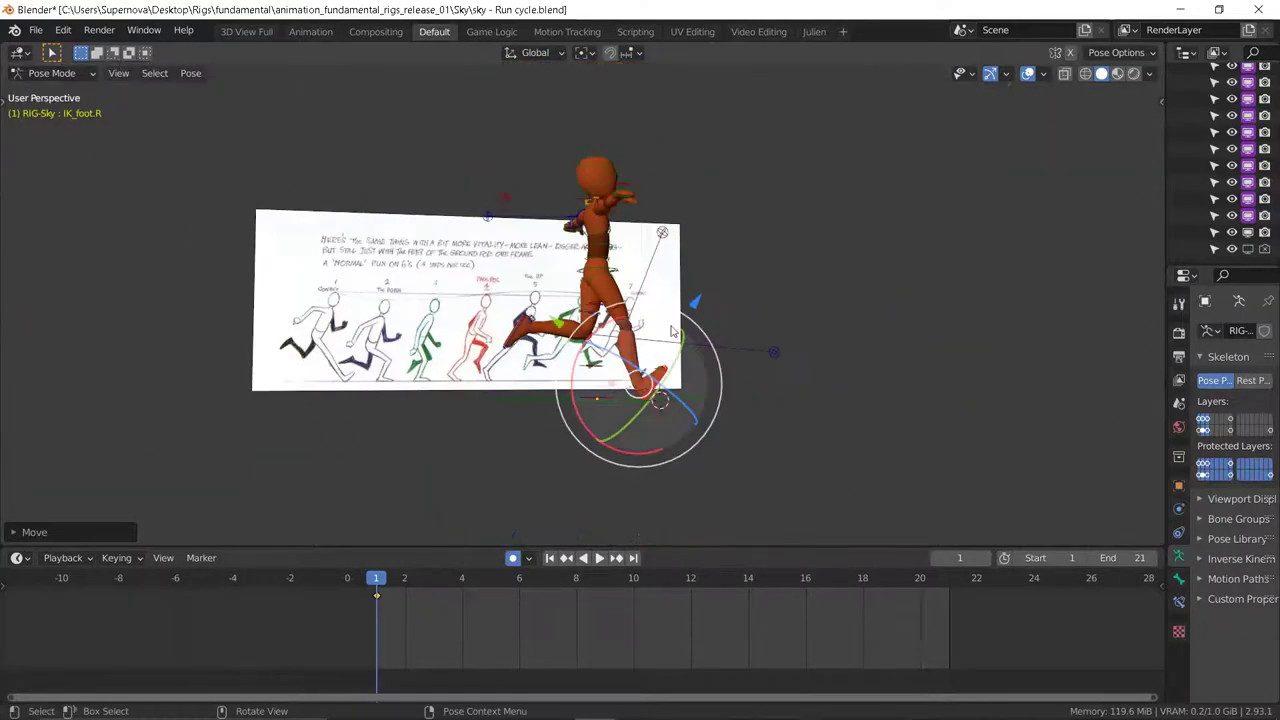
scroll(675, 387, "up", 1)
scroll(675, 387, "up", 1)
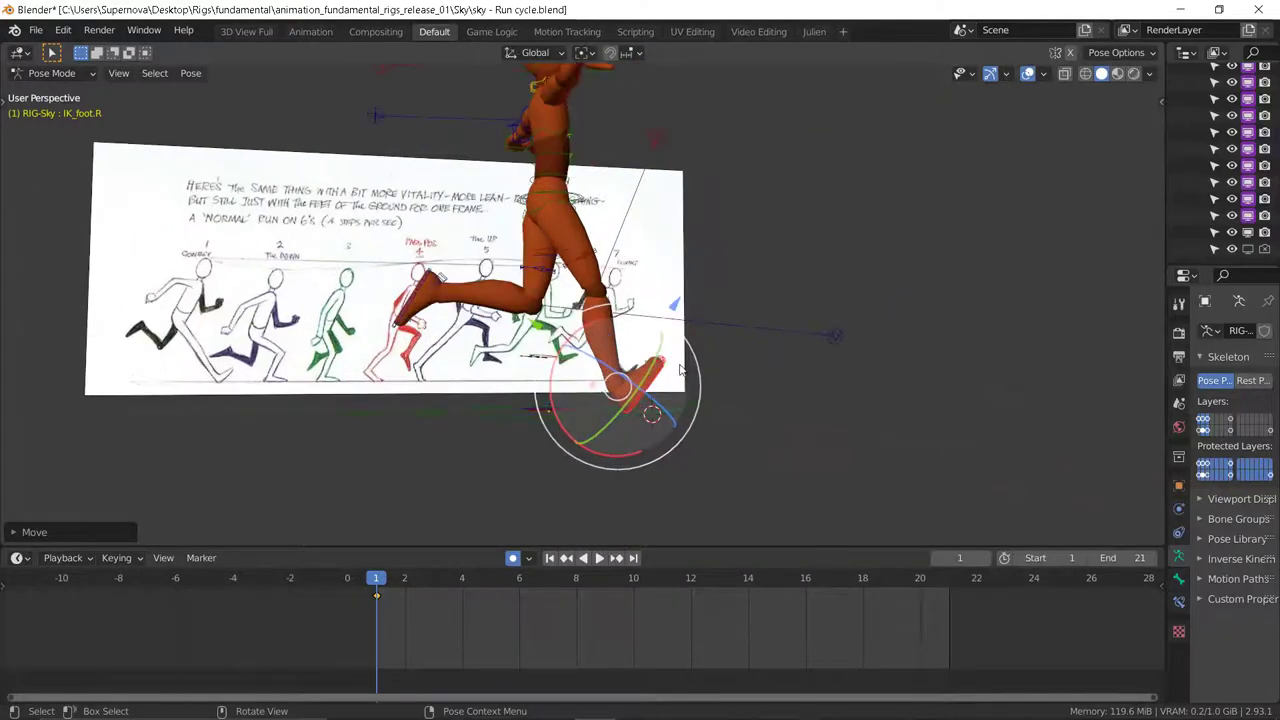
left_click_drag(580, 337, 620, 328)
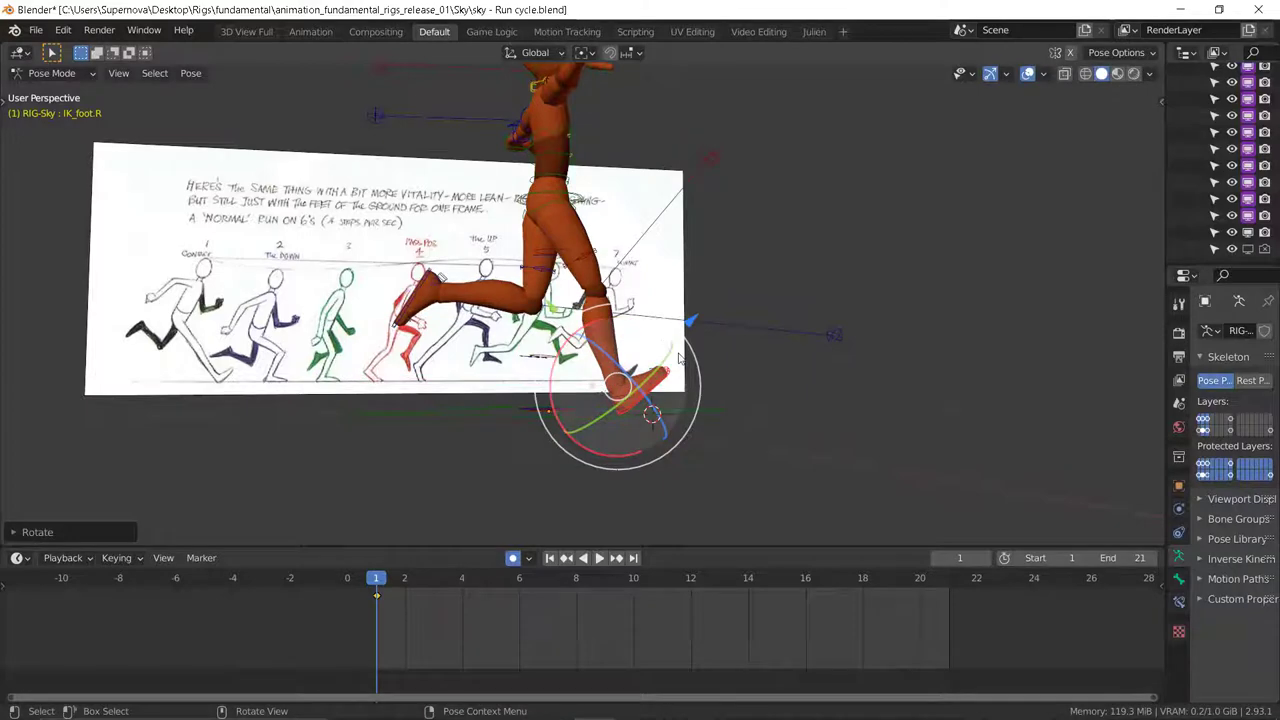
Step: Key the contact pose at frame 1 by inserting Location, Rotation & Scale keyframes on all of the rig's bones
key("KP_3")
key("KP_Decimal")
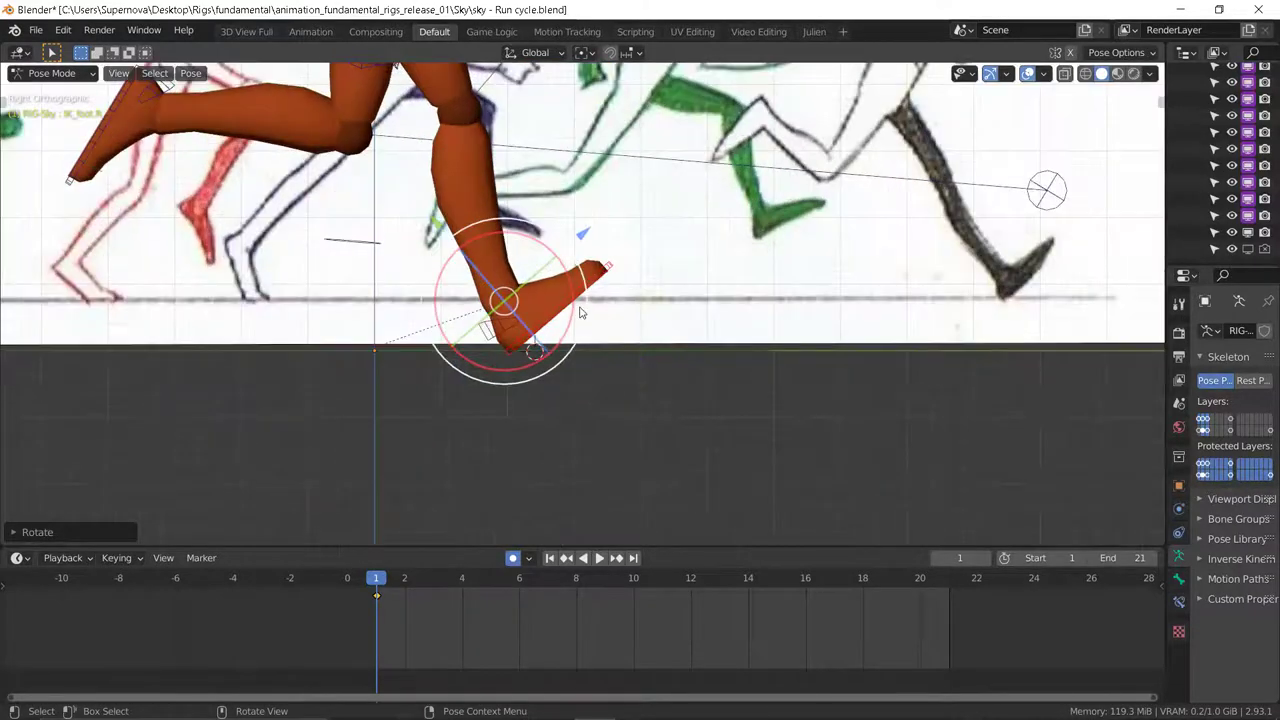
scroll(648, 398, "down", 2)
scroll(616, 431, "down", 4)
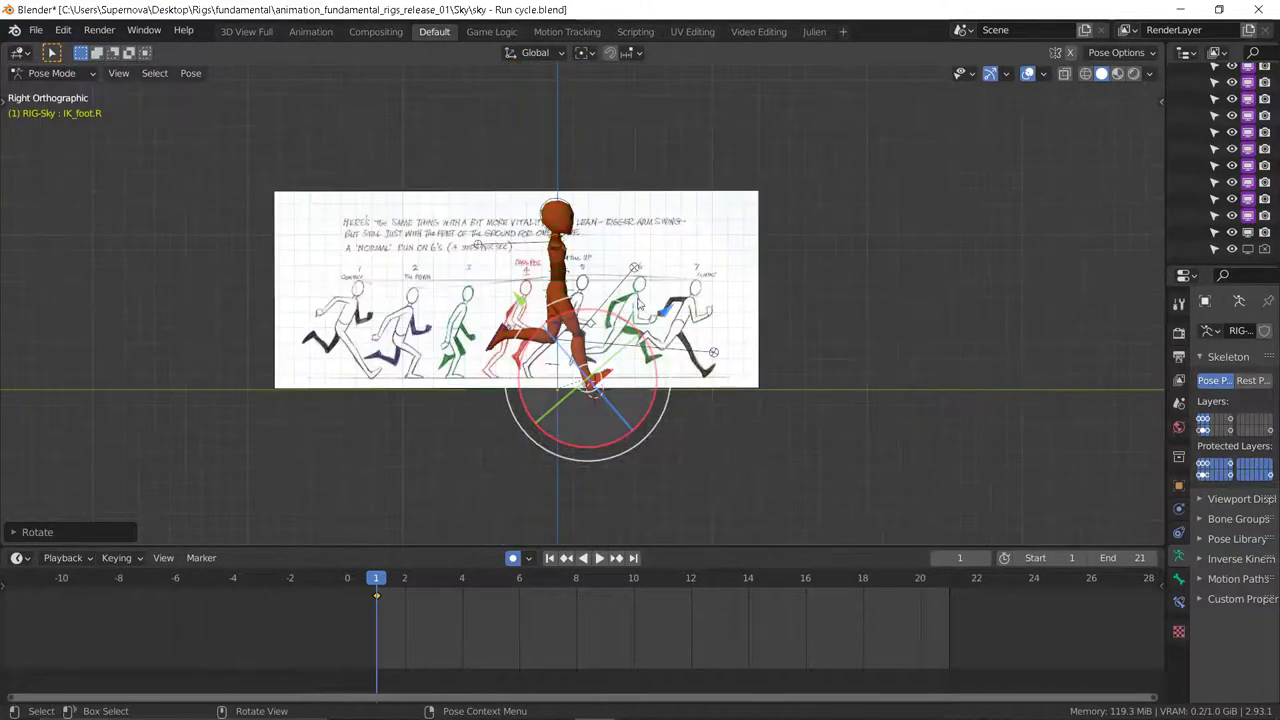
scroll(622, 337, "up", 5)
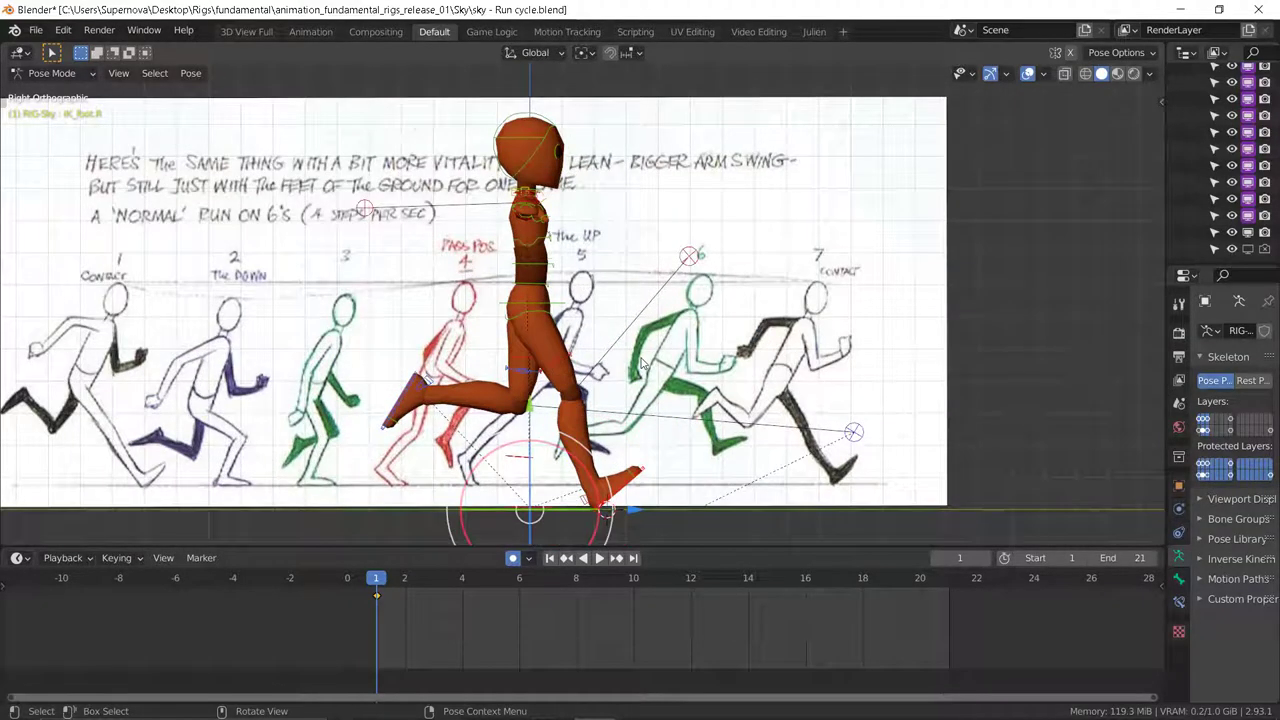
key("i")
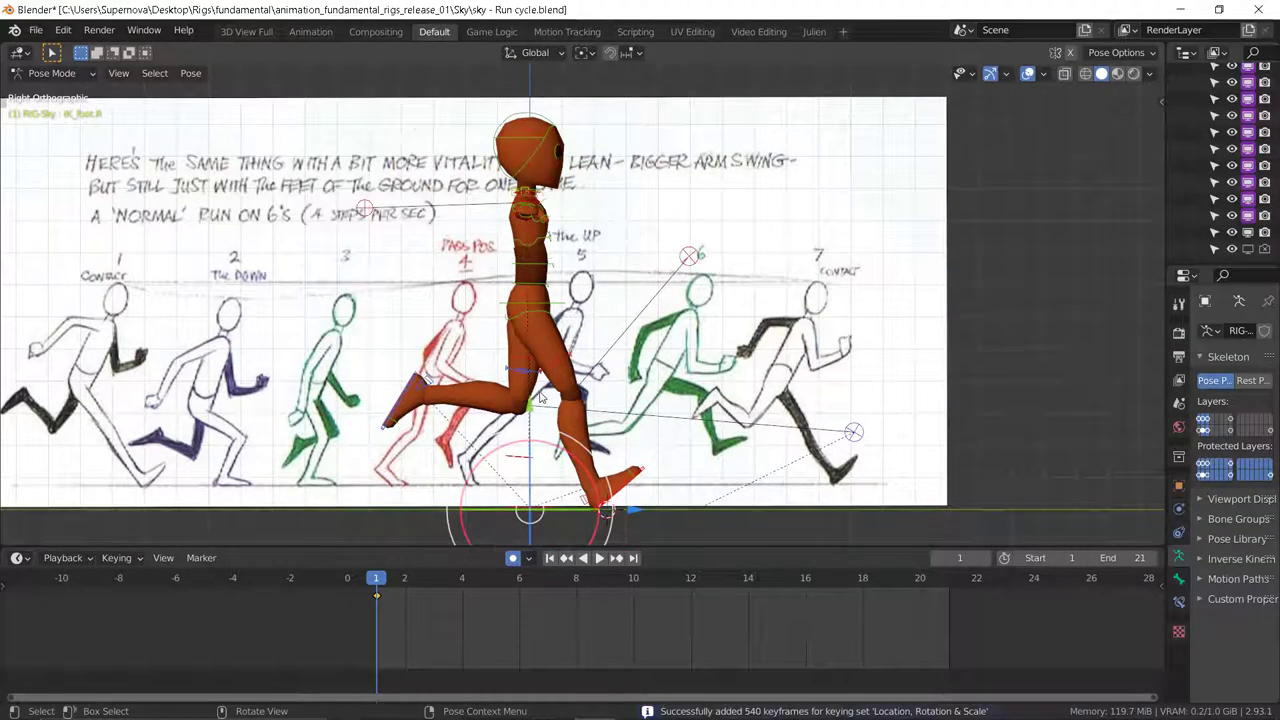
left_click(116, 557)
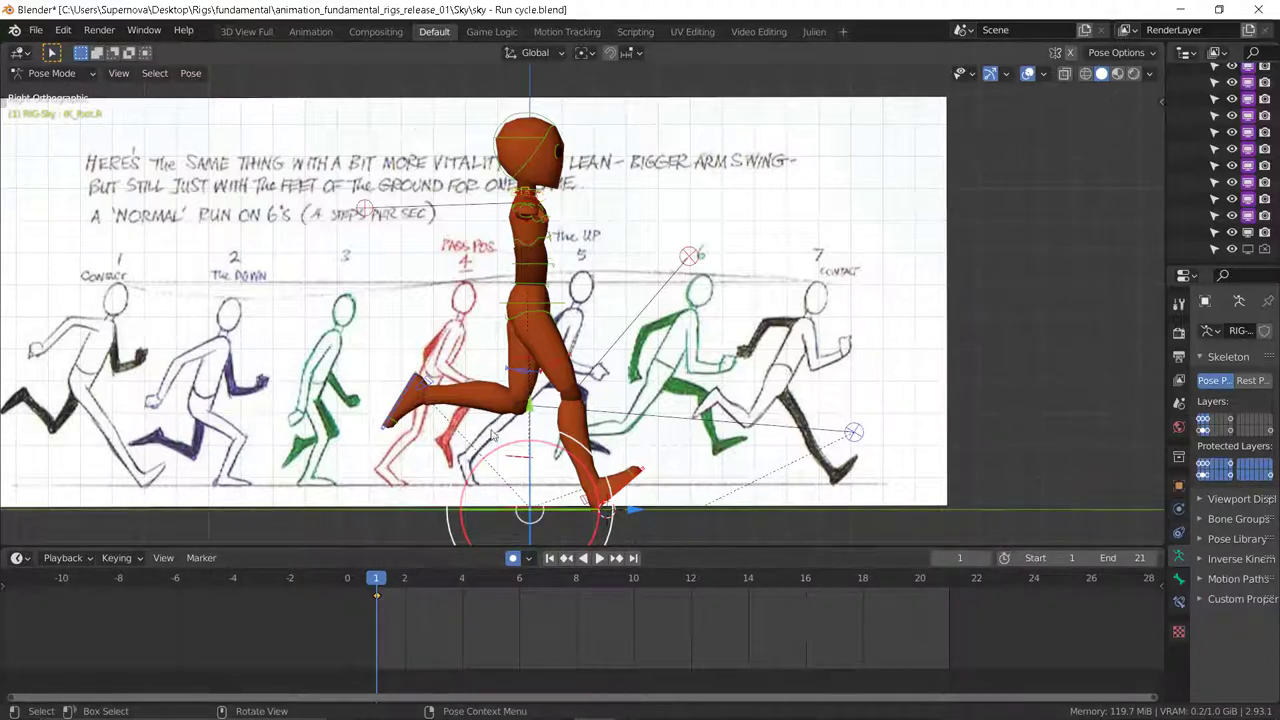
scroll(547, 372, "down", 2)
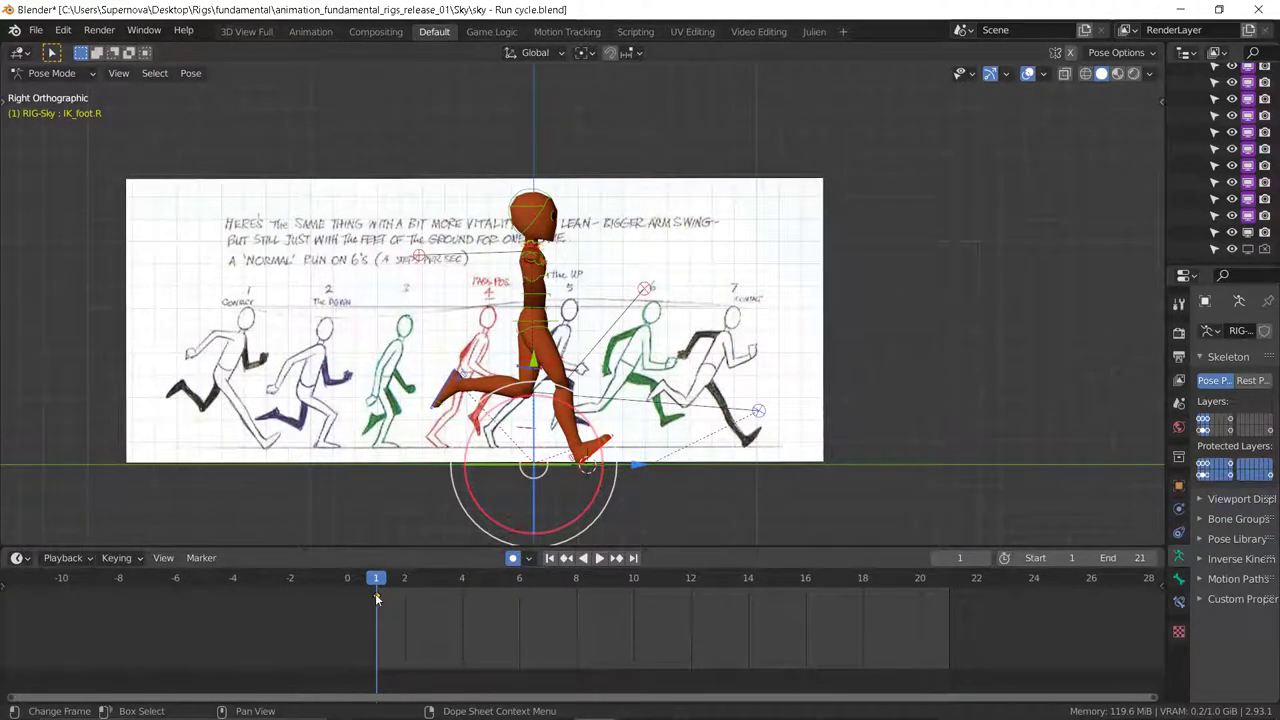
Step: Copy the whole contact pose at frame 1 and paste it X-flipped at frame 7
middle_click_drag(400, 500, 417, 449)
left_click_drag(385, 457, 436, 487, "ctrl")
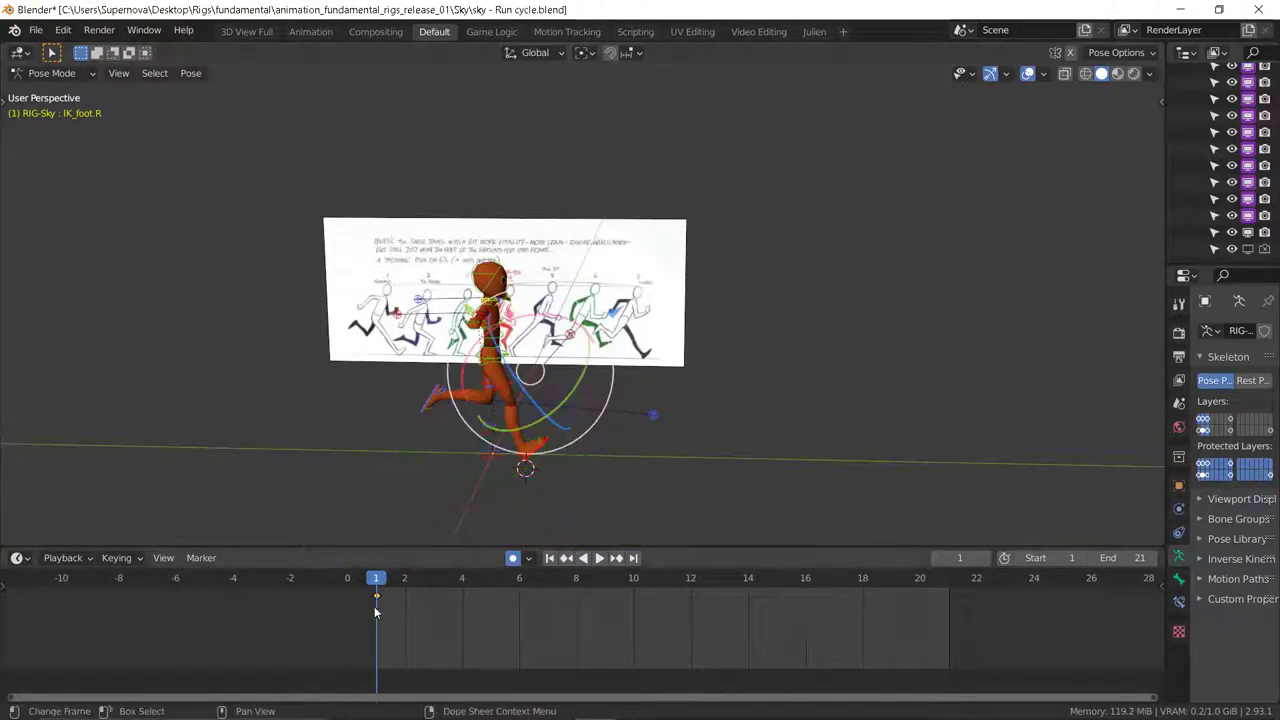
right_click(394, 410)
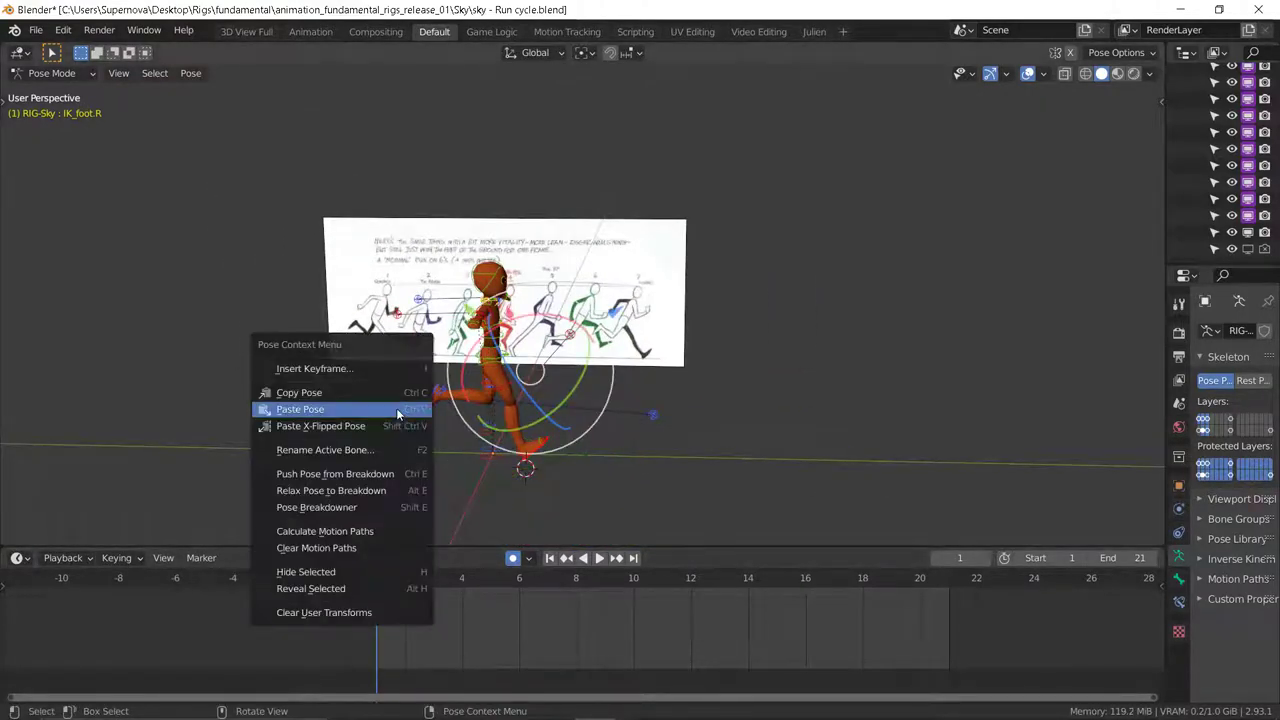
left_click(337, 393)
key("space")
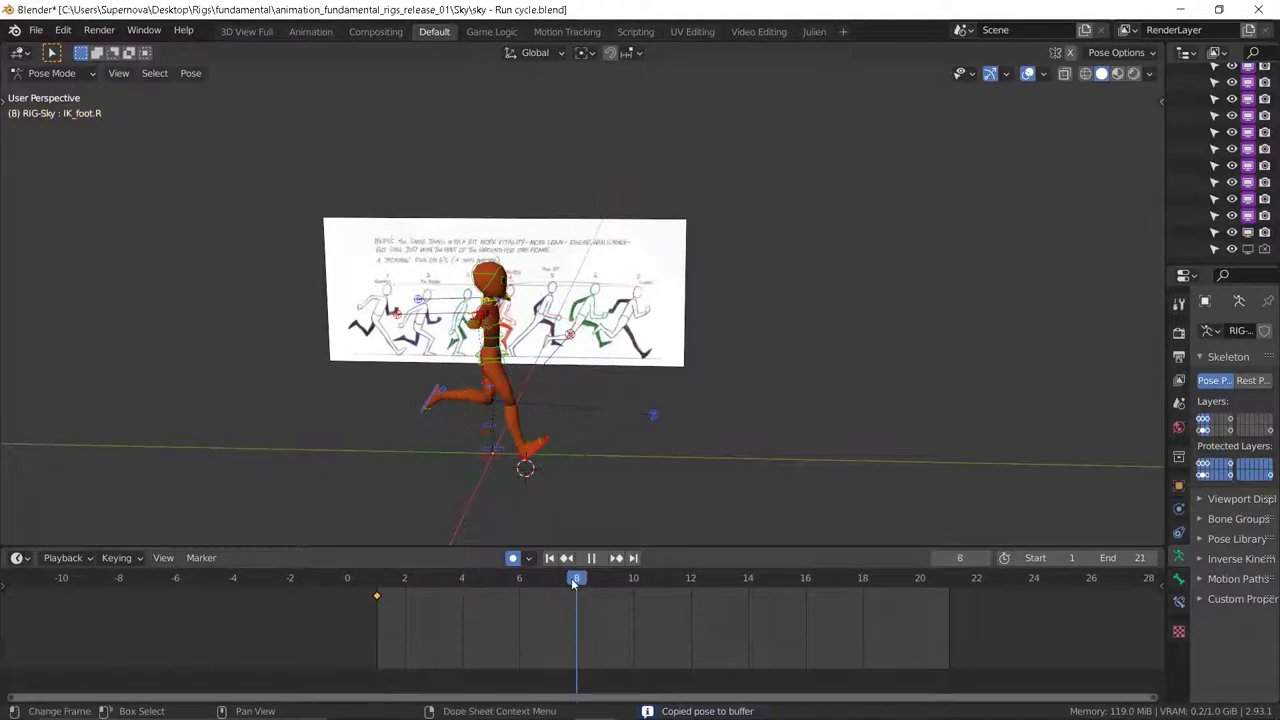
key("space")
right_click(318, 413)
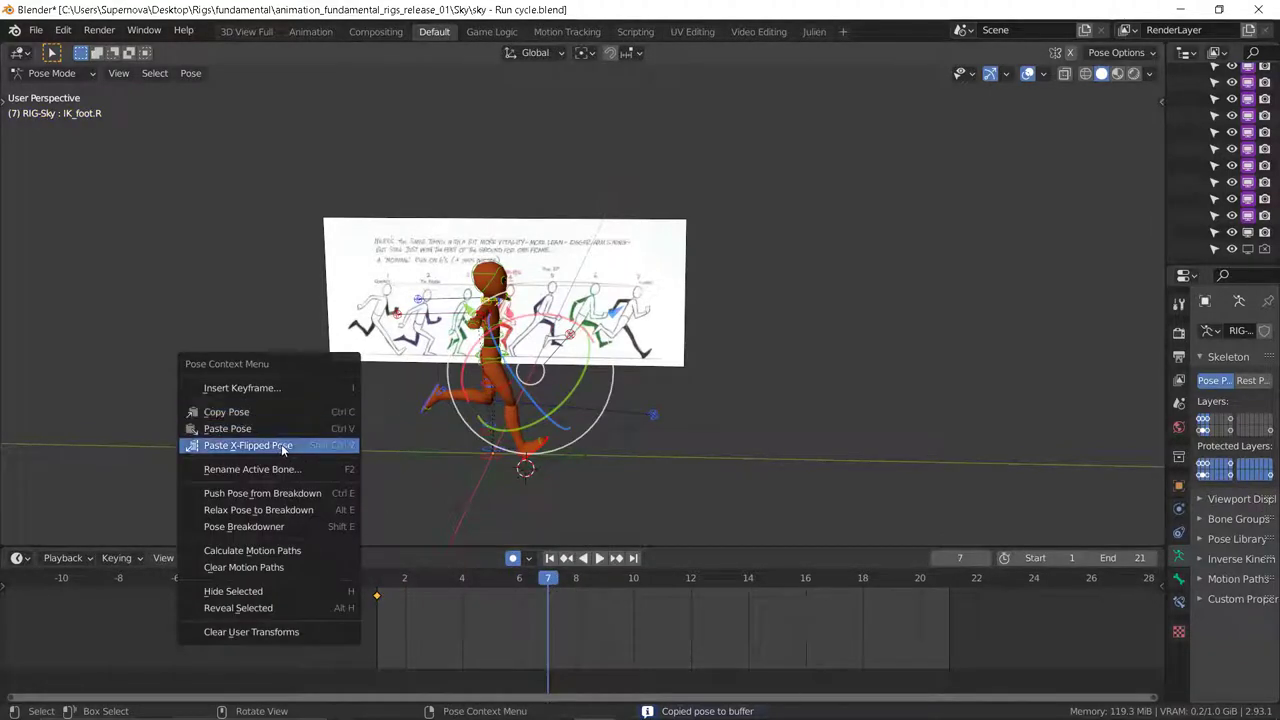
left_click(282, 446)
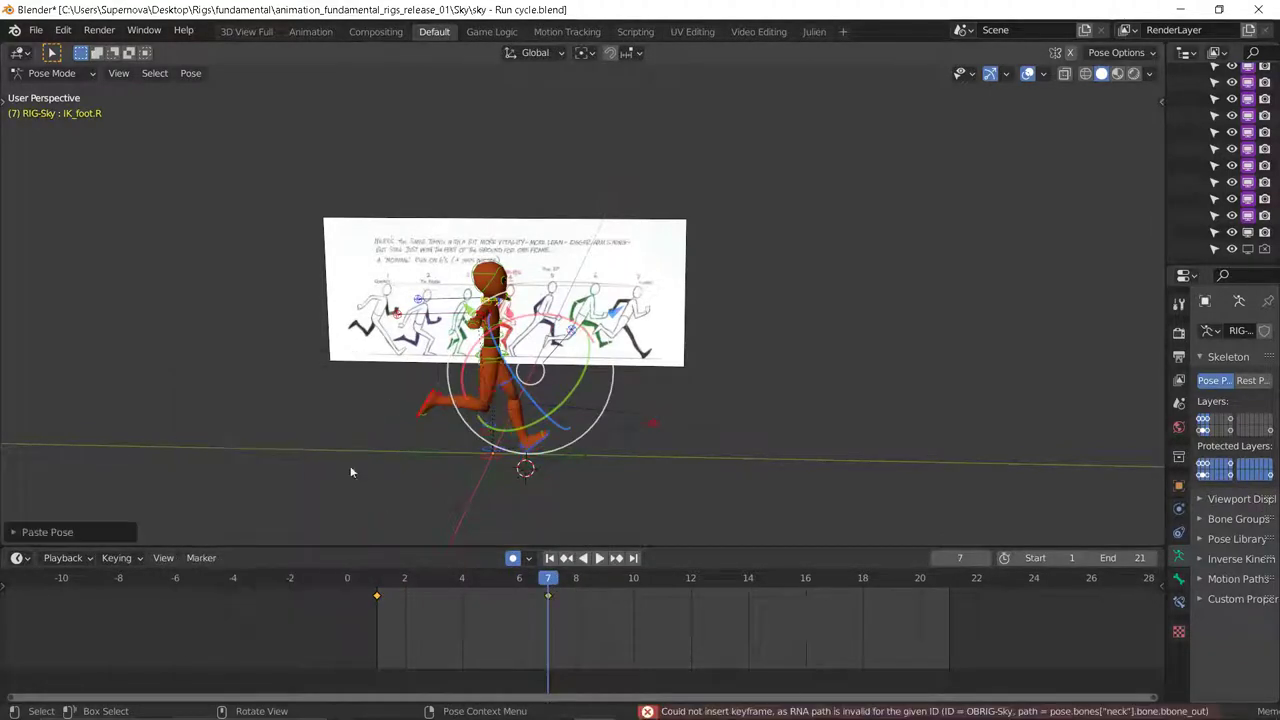
Step: Duplicate the frame 1 contact keyframe to frame 13, and scrub to it to check the pose
left_click(376, 598)
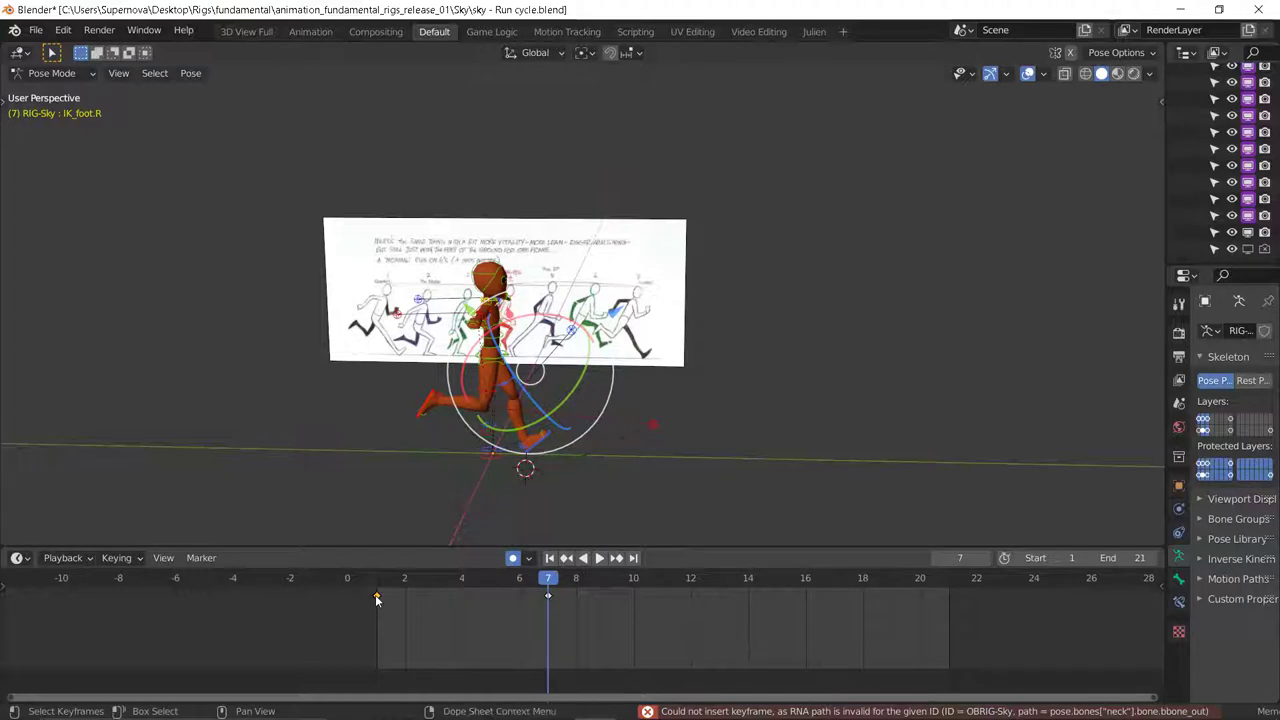
key("shift+d")
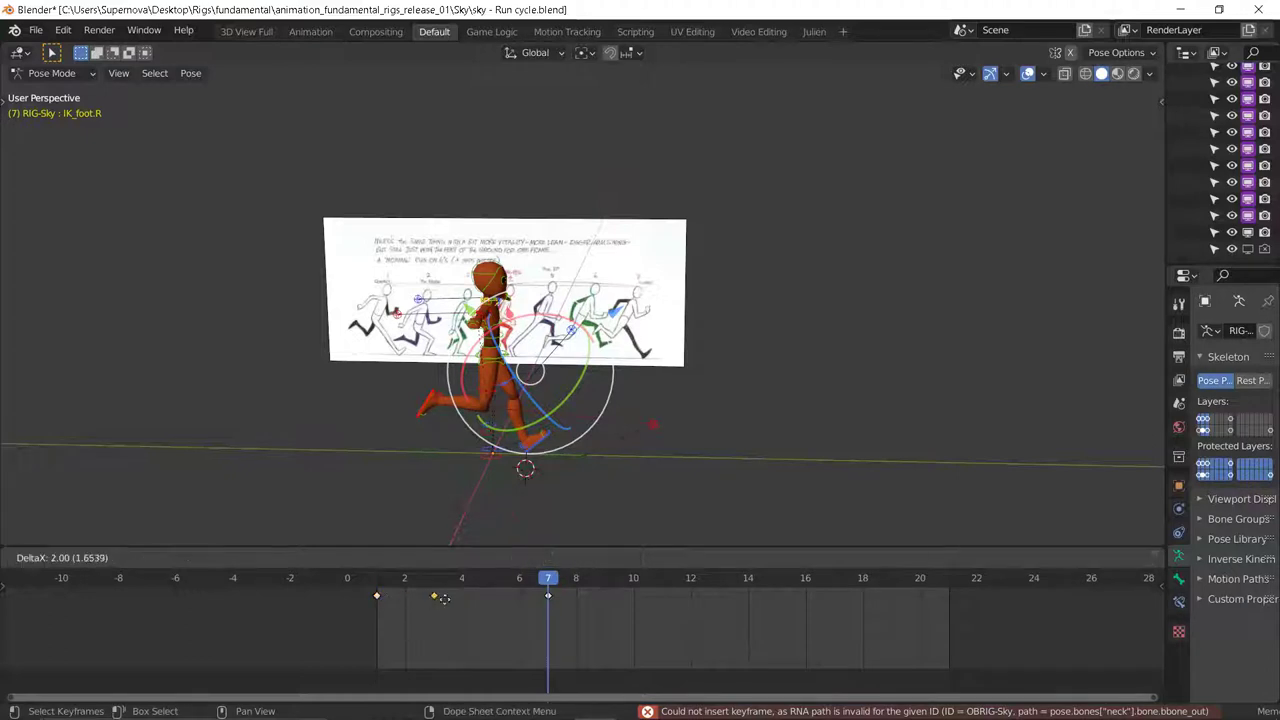
left_click(708, 607)
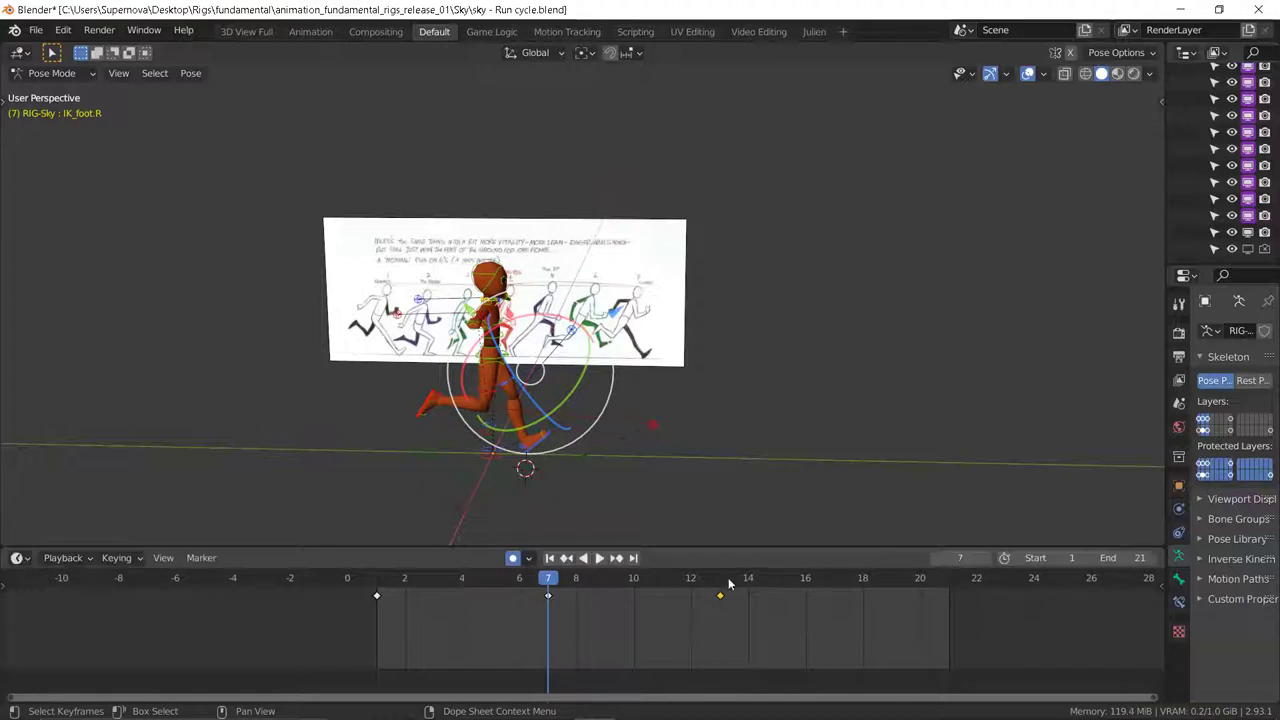
key("space")
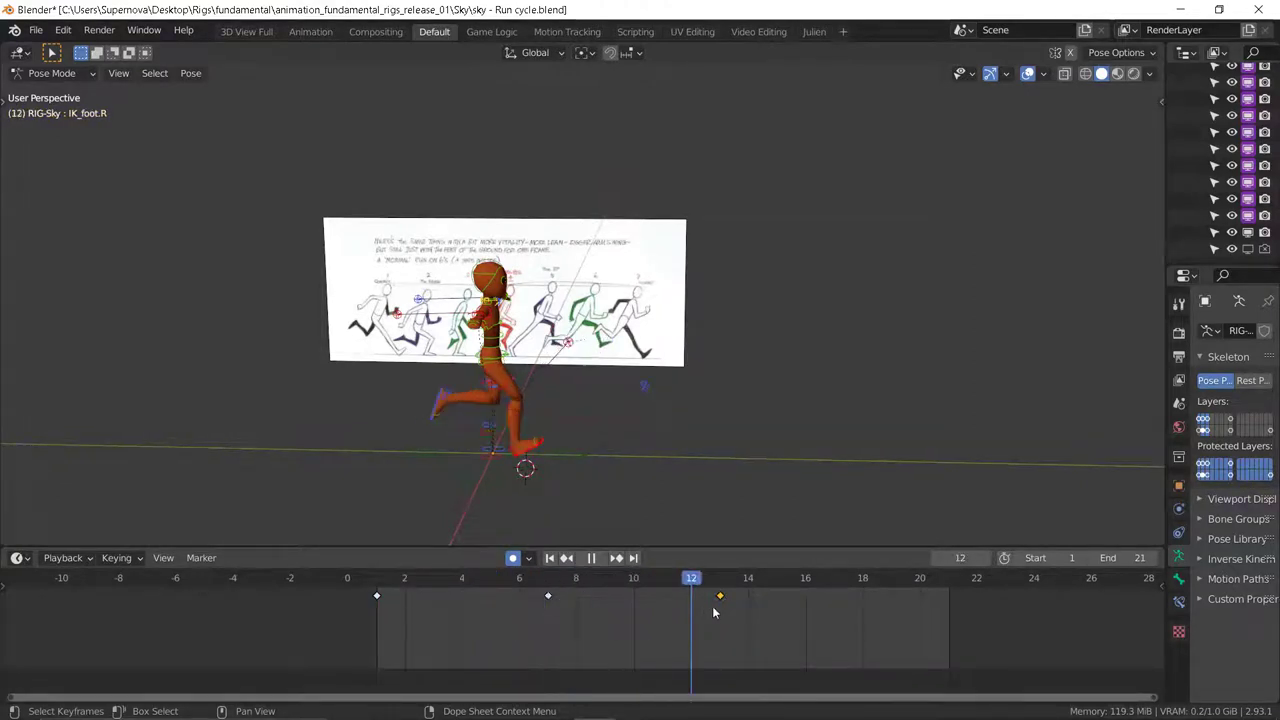
key("space")
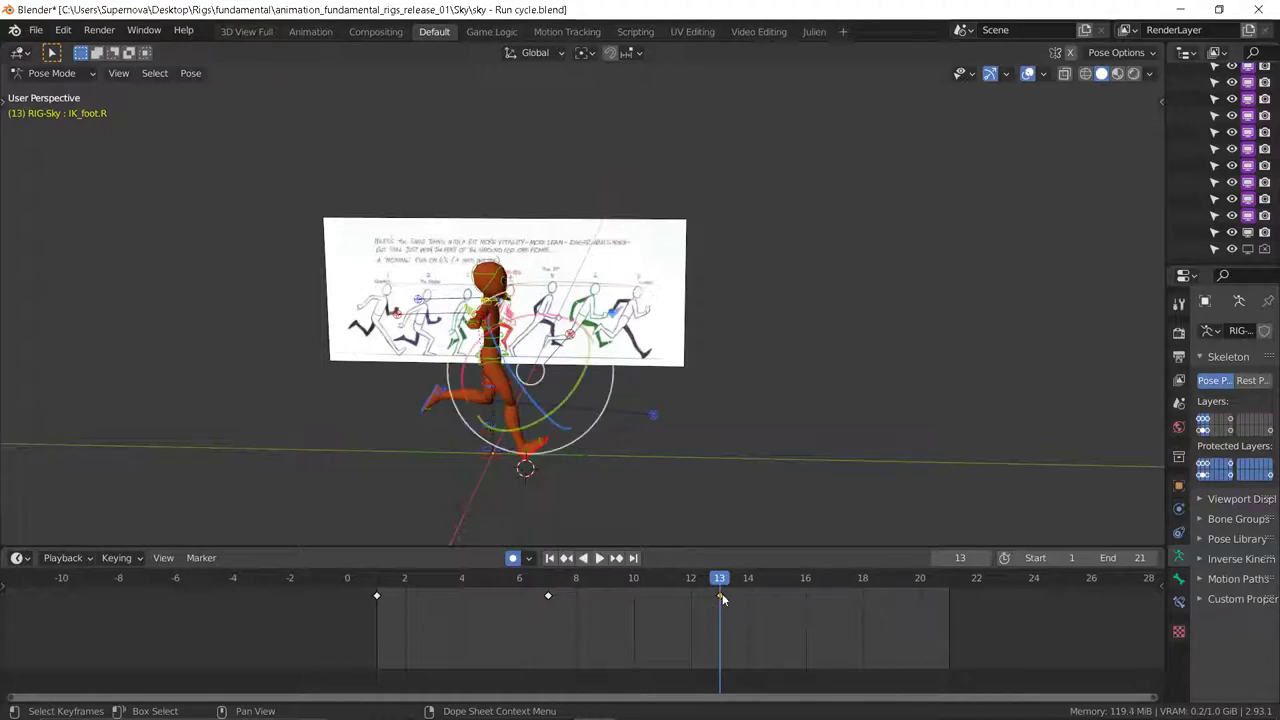
Step: Try the closing contact keyframe at frame 15, scrub through the timing, and return the keyframe to frame 13
key("g")
left_click(766, 595)
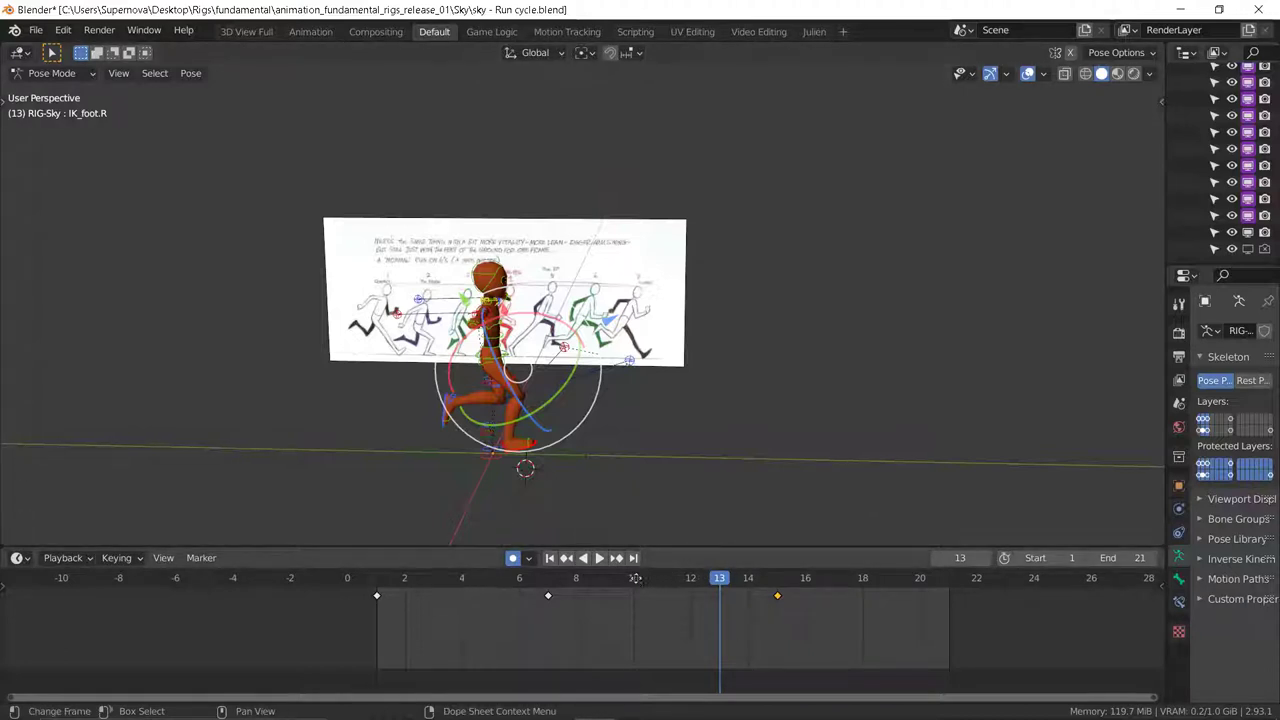
middle_click_drag(635, 578, 605, 578)
scroll(607, 614, "up", 2)
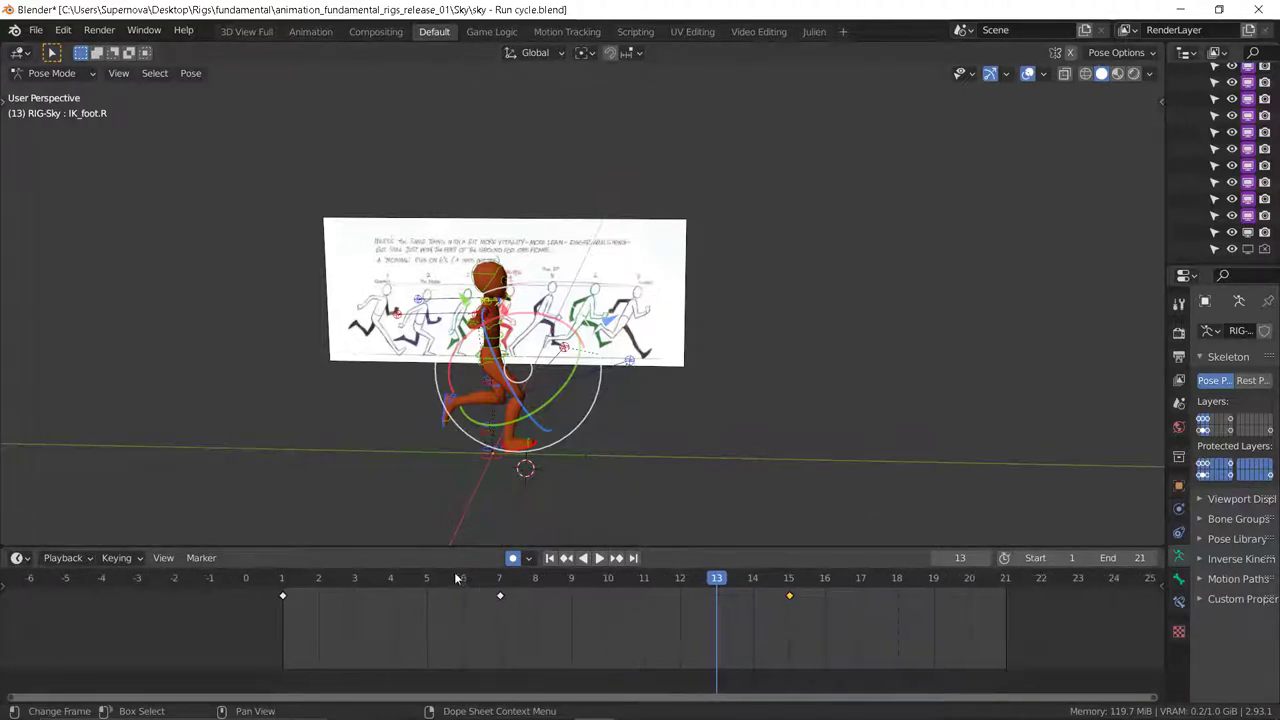
left_click_drag(483, 576, 744, 598)
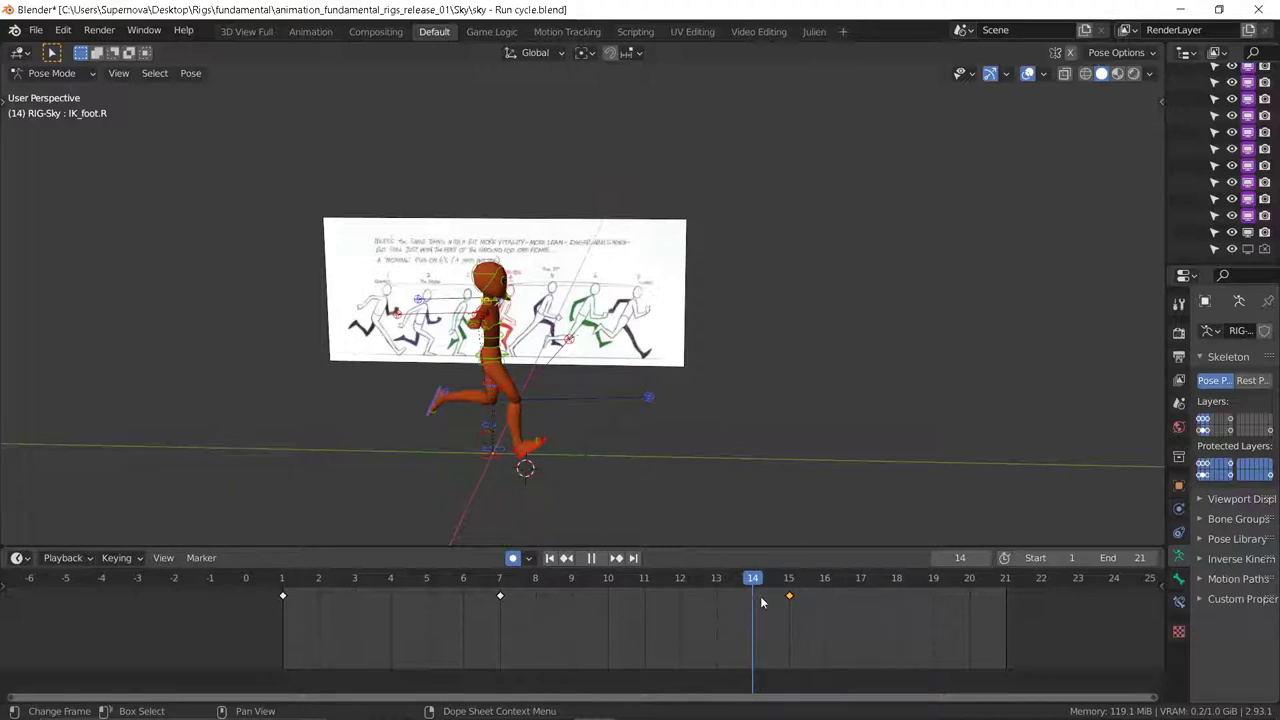
left_click_drag(760, 596, 715, 596)
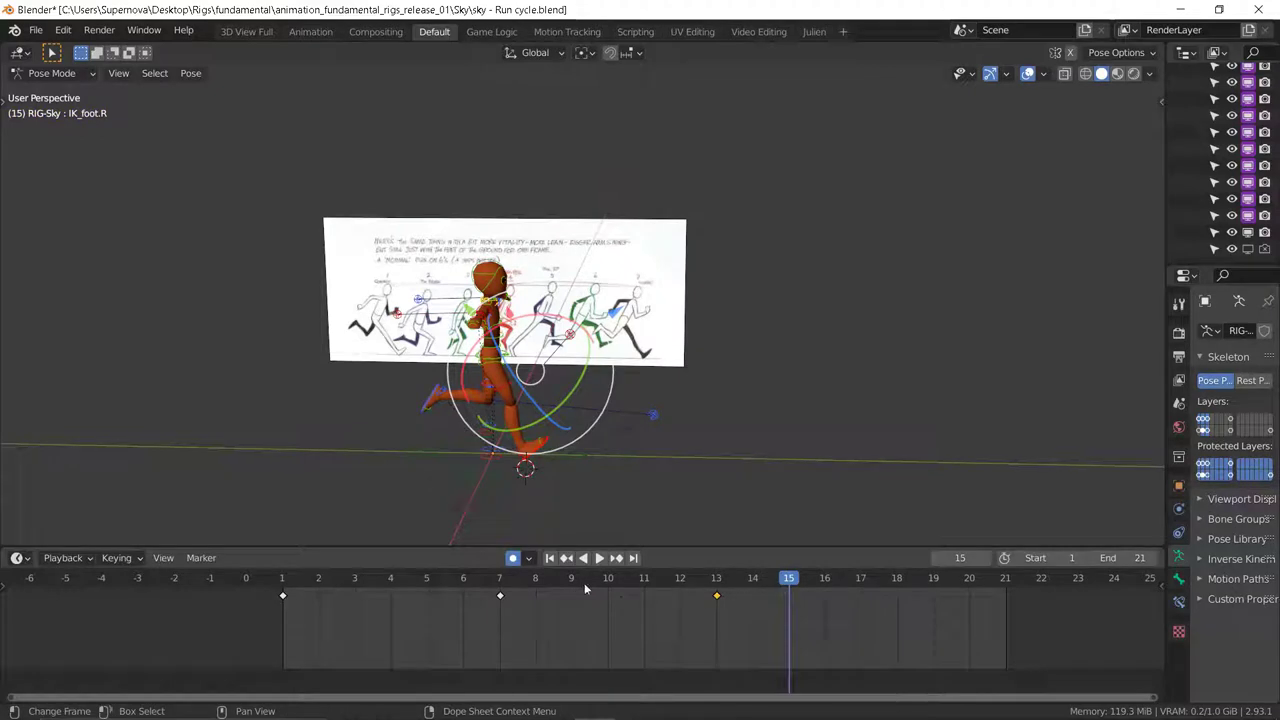
Step: Play back and scrub the animation from frame 1 to check the leg motion between the contact poses
left_click(284, 584)
key("space")
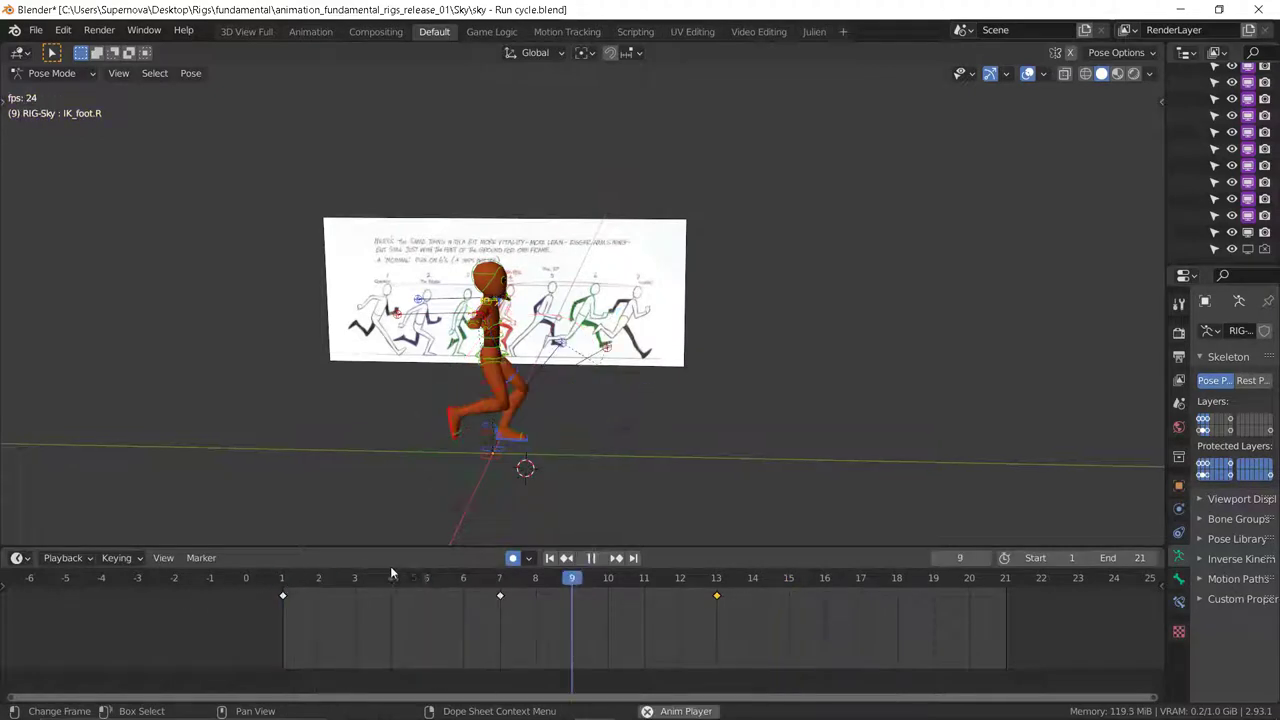
key("space")
key("space")
key("space")
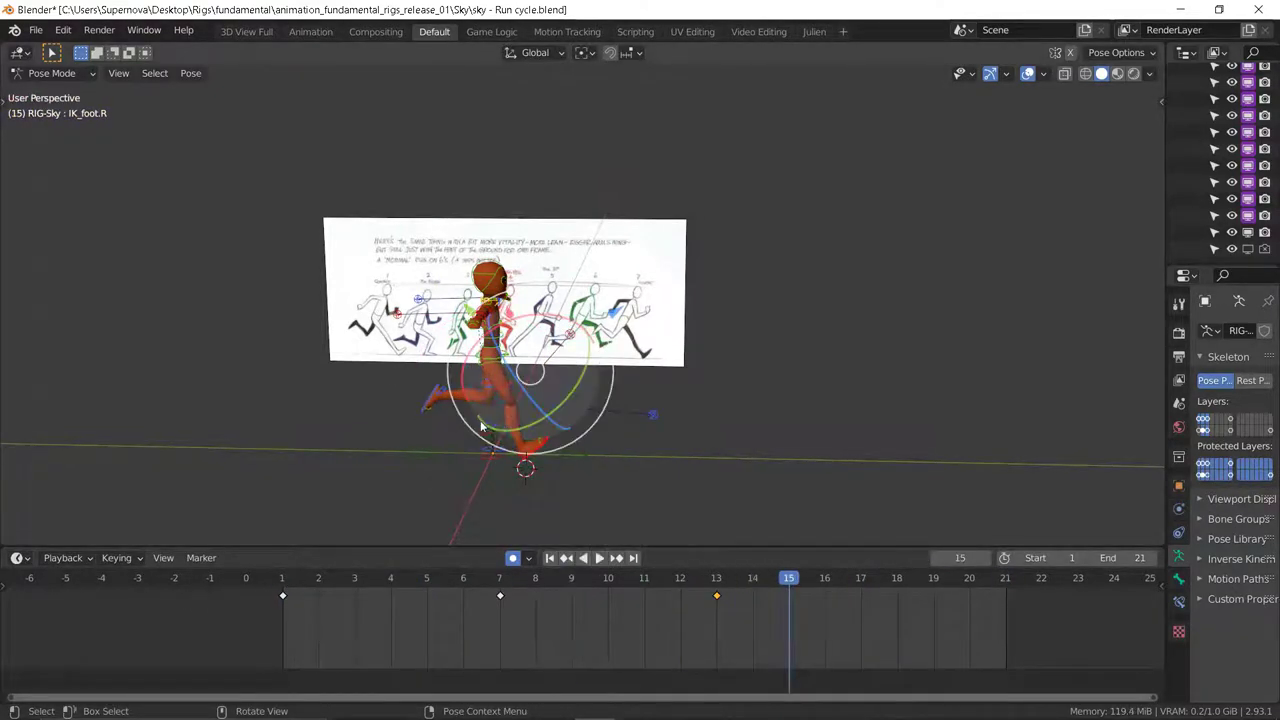
middle_click_drag(480, 420, 460, 430)
left_click(292, 584)
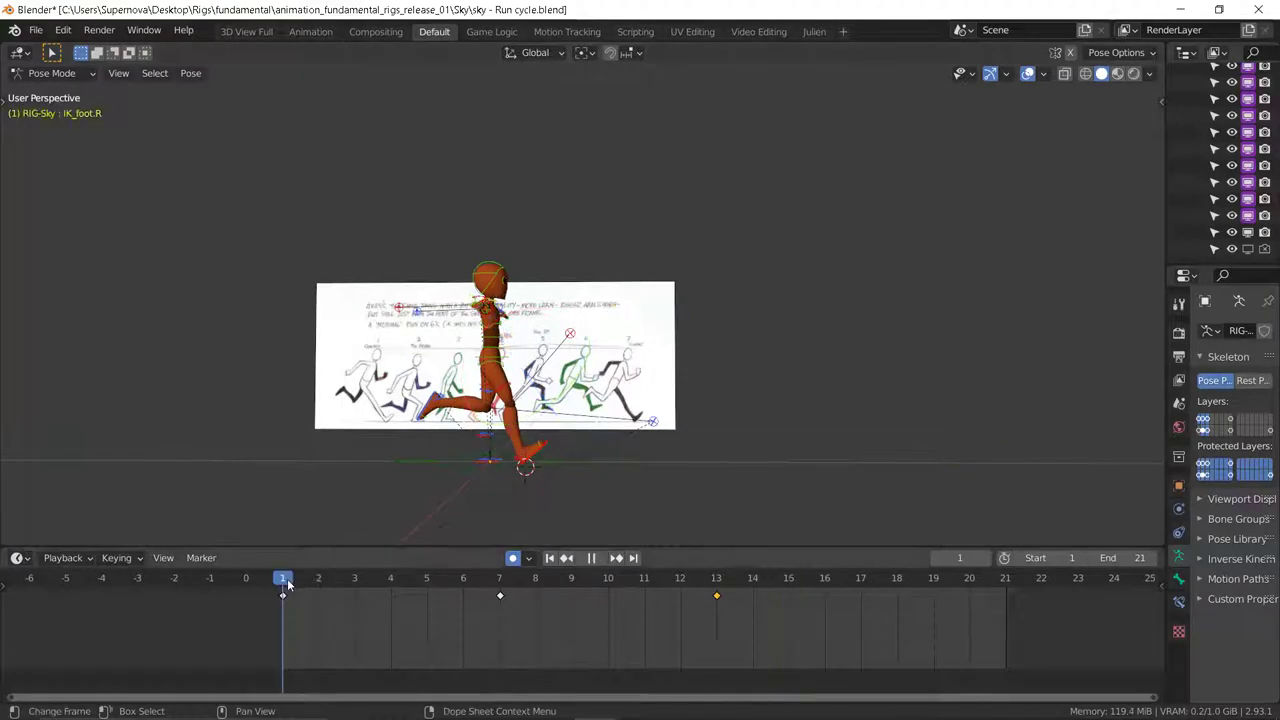
key("space")
left_click(298, 588)
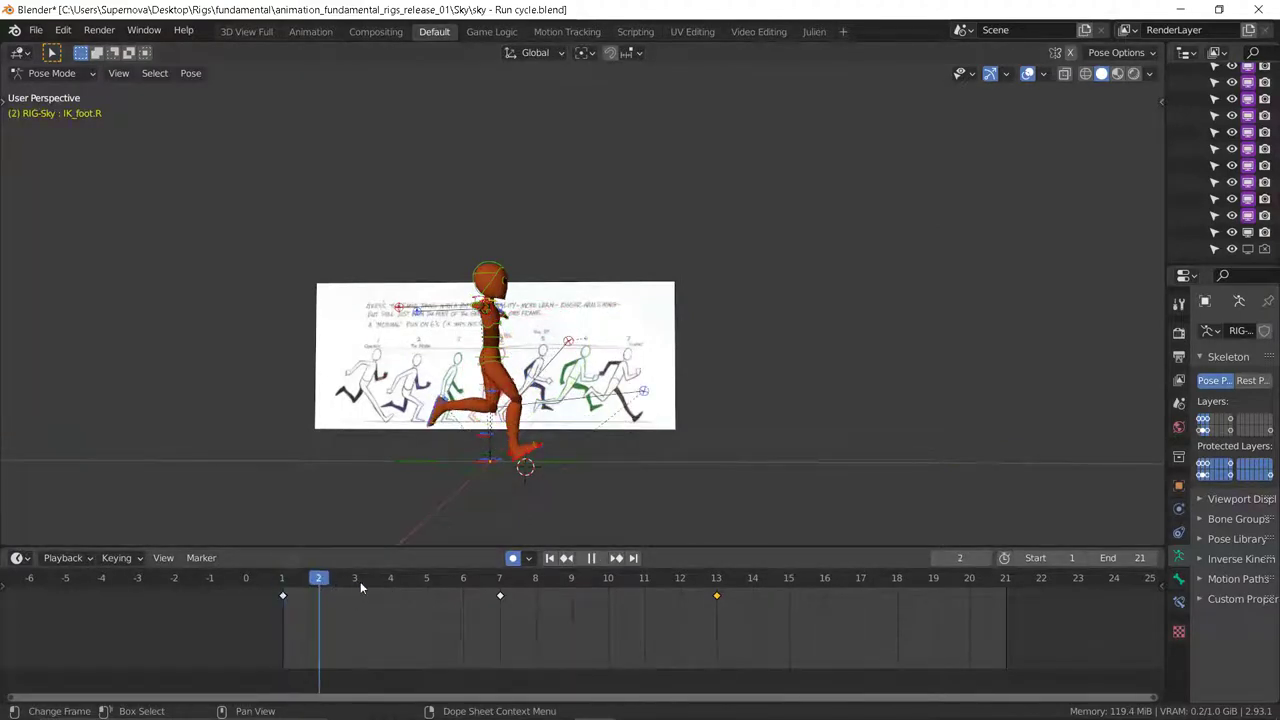
Step: Park the animation on frame 2, then switch to the Study of Sprinters' and Distance Runners' Leg Action video and maximize it
left_click(294, 592)
left_click_drag(288, 599, 311, 595)
mouse_move(592, 708)
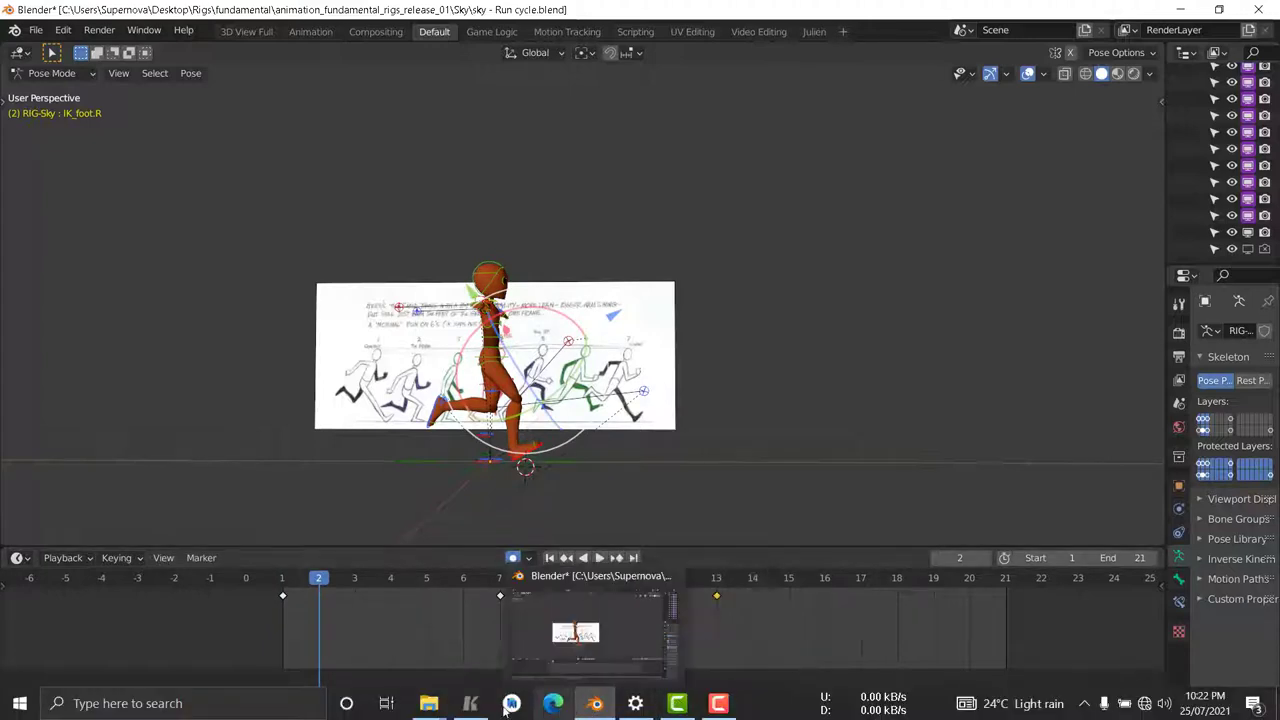
mouse_move(482, 703)
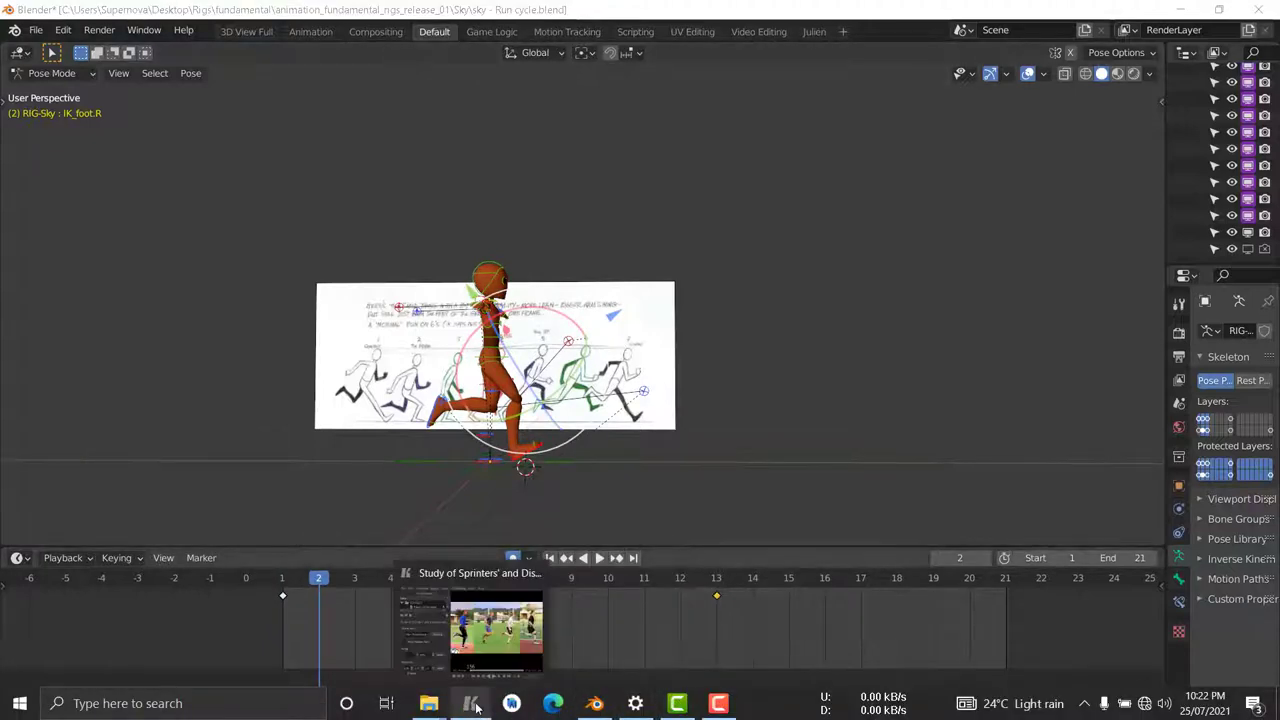
left_click(475, 640)
key("space")
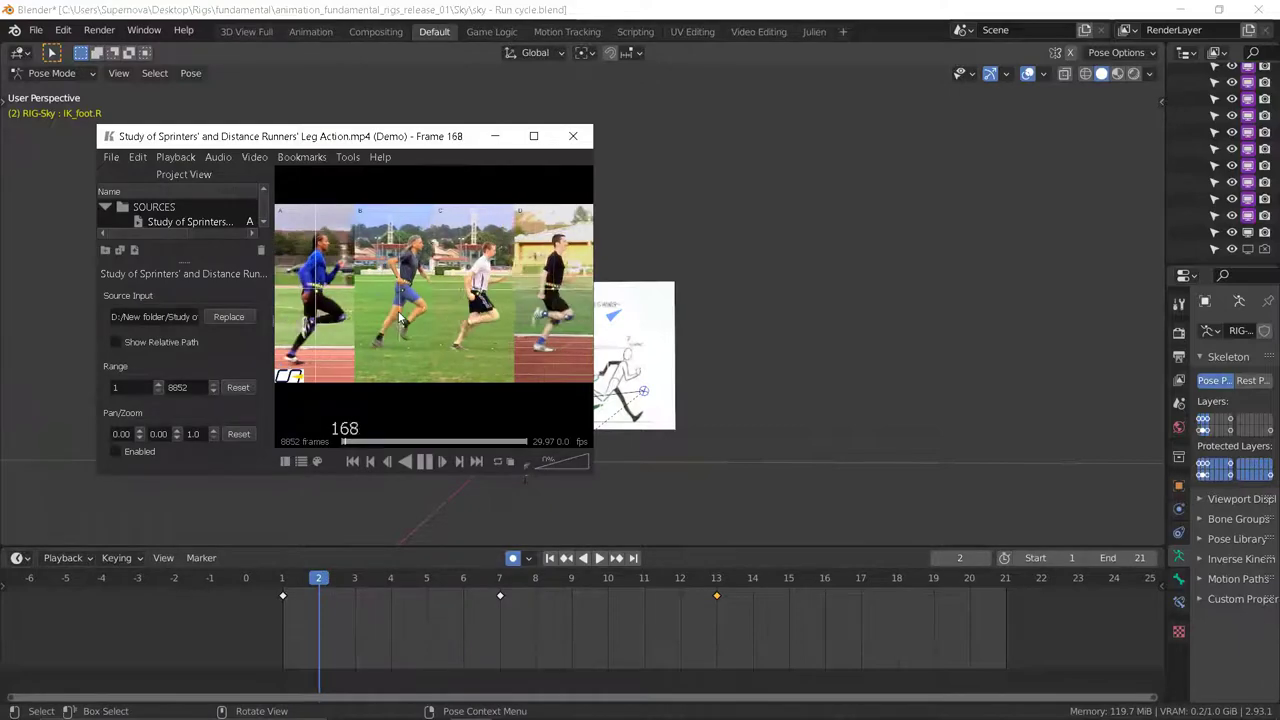
left_click(534, 136)
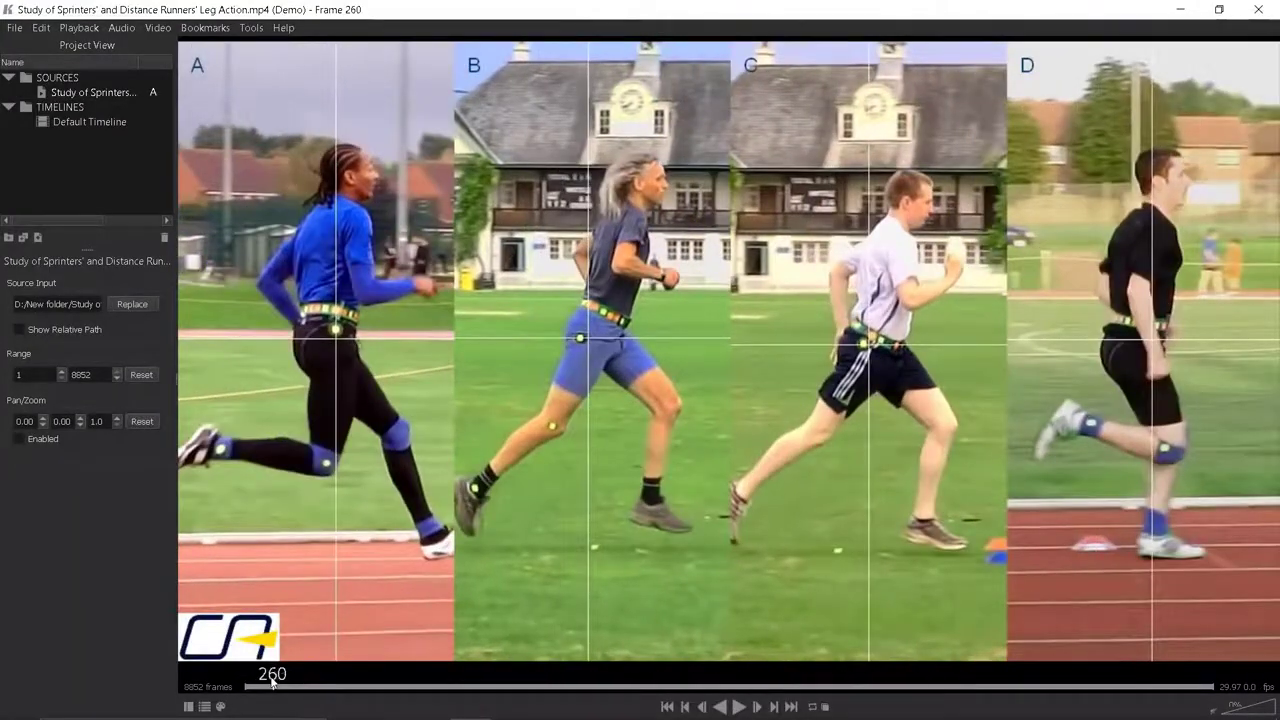
Step: Scrub the opening frames of the sprinter video to examine the legs just after ground contact, then return to Blender
left_click_drag(272, 684, 243, 690)
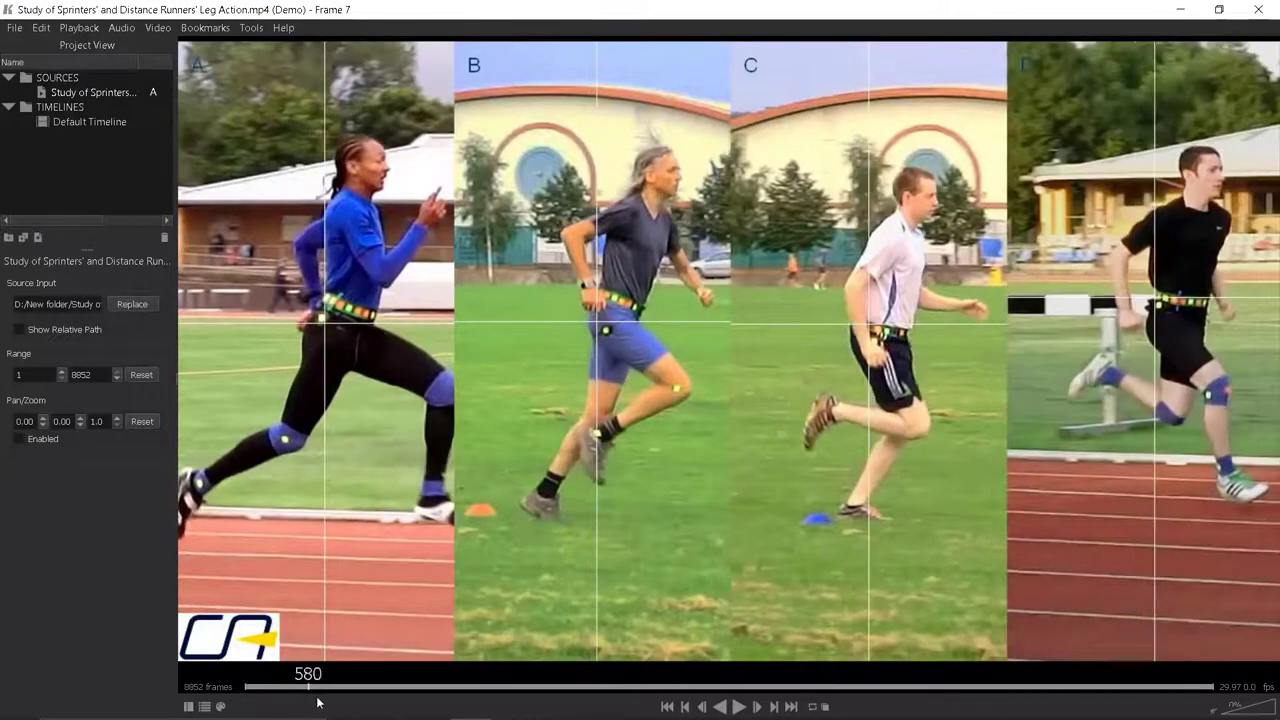
left_click(317, 696)
left_click(229, 707)
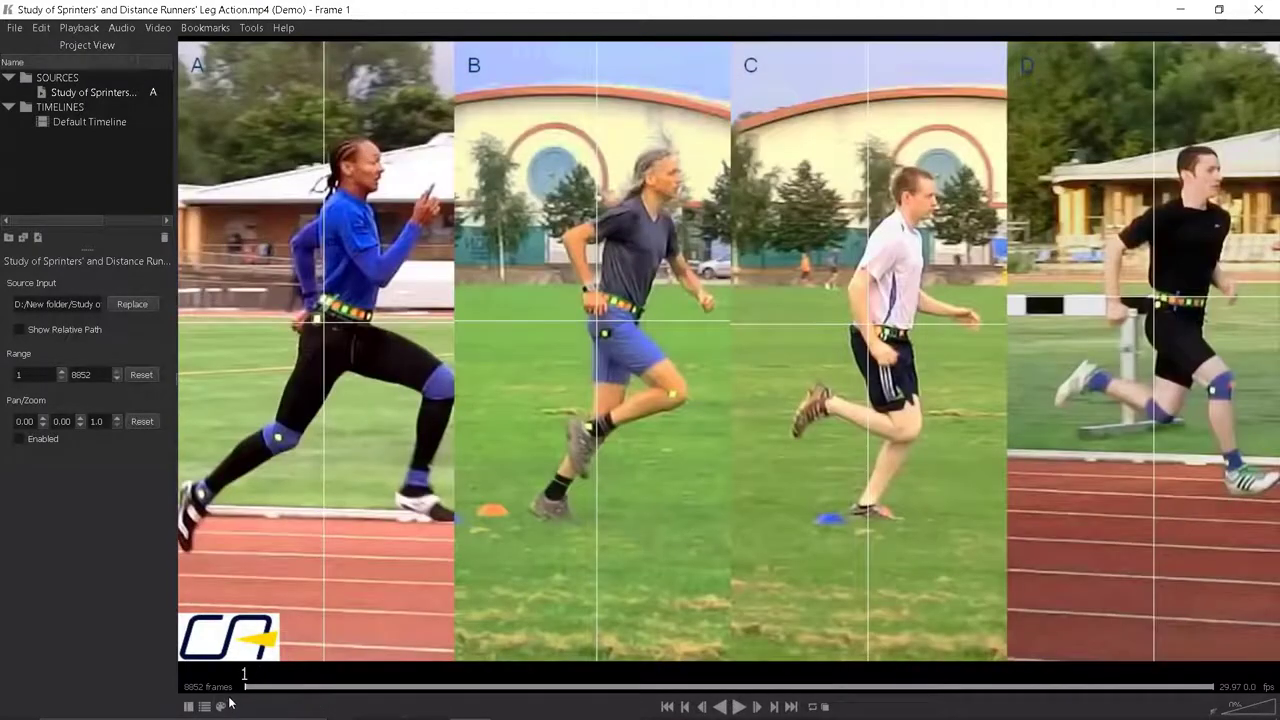
left_click_drag(248, 701, 240, 697)
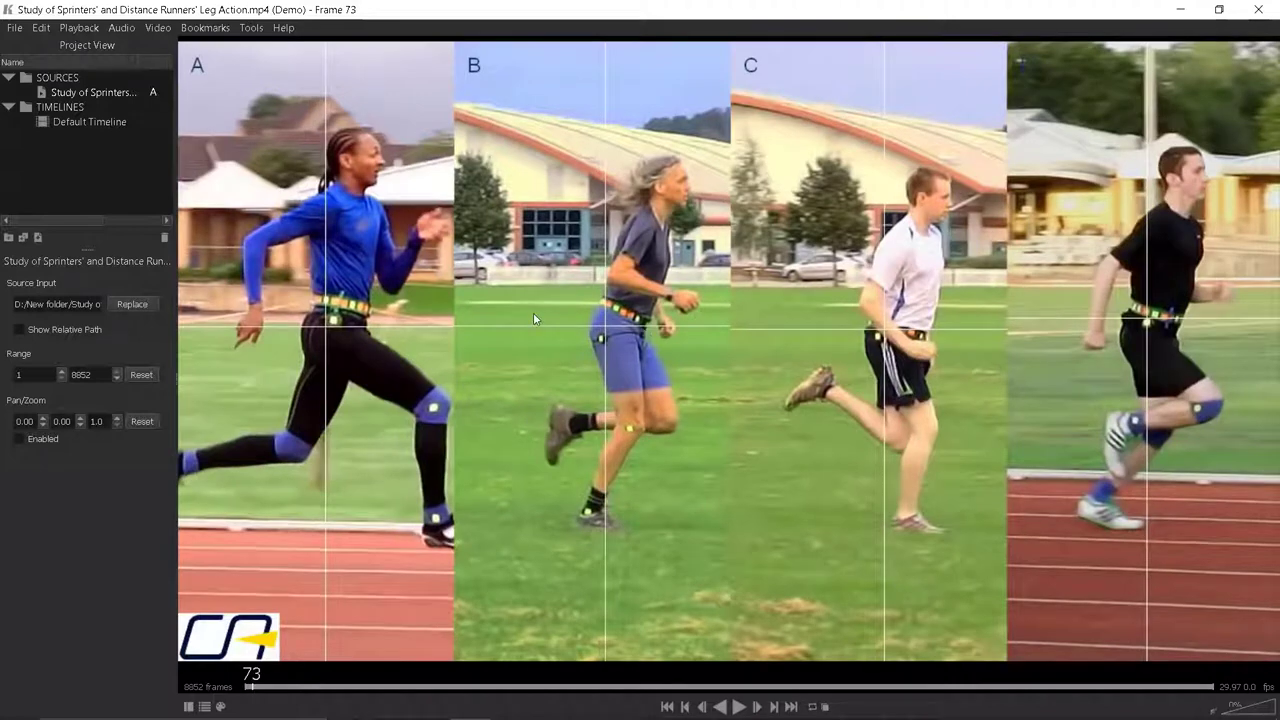
left_click(1188, 8)
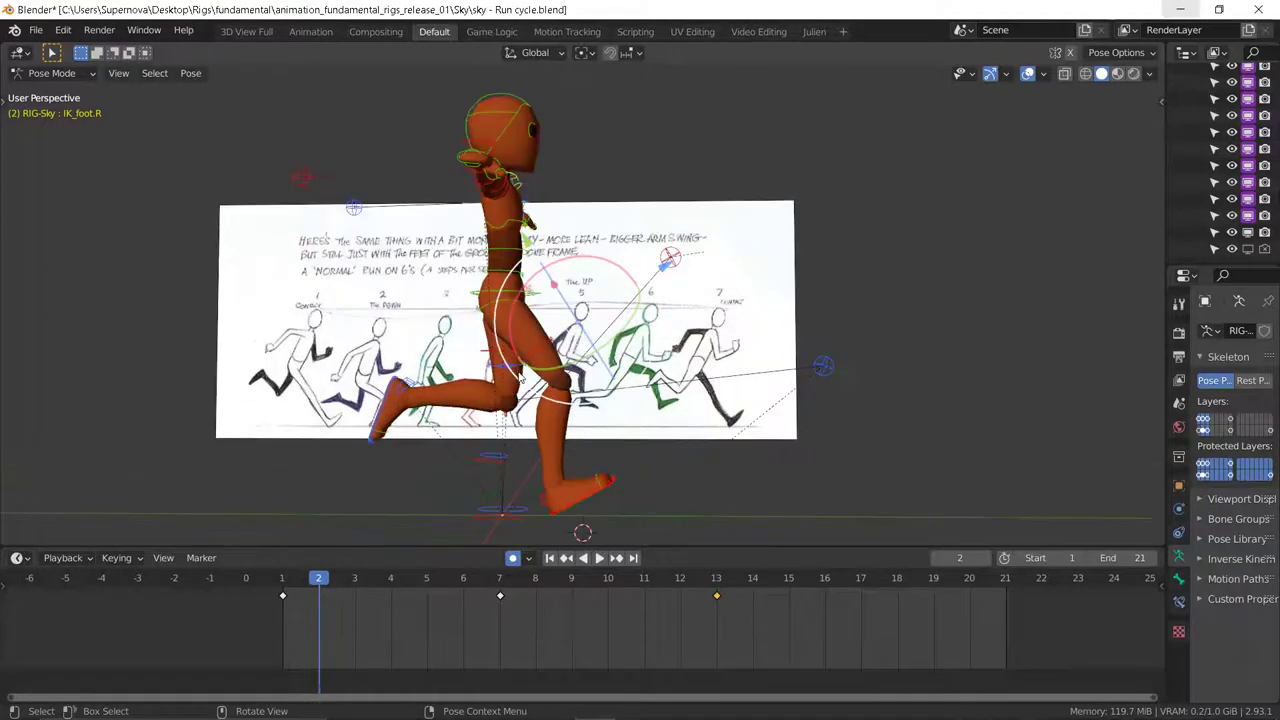
Step: At frame 2, lower the torso and clear the right foot control's rotation for the down pose
left_click(526, 290)
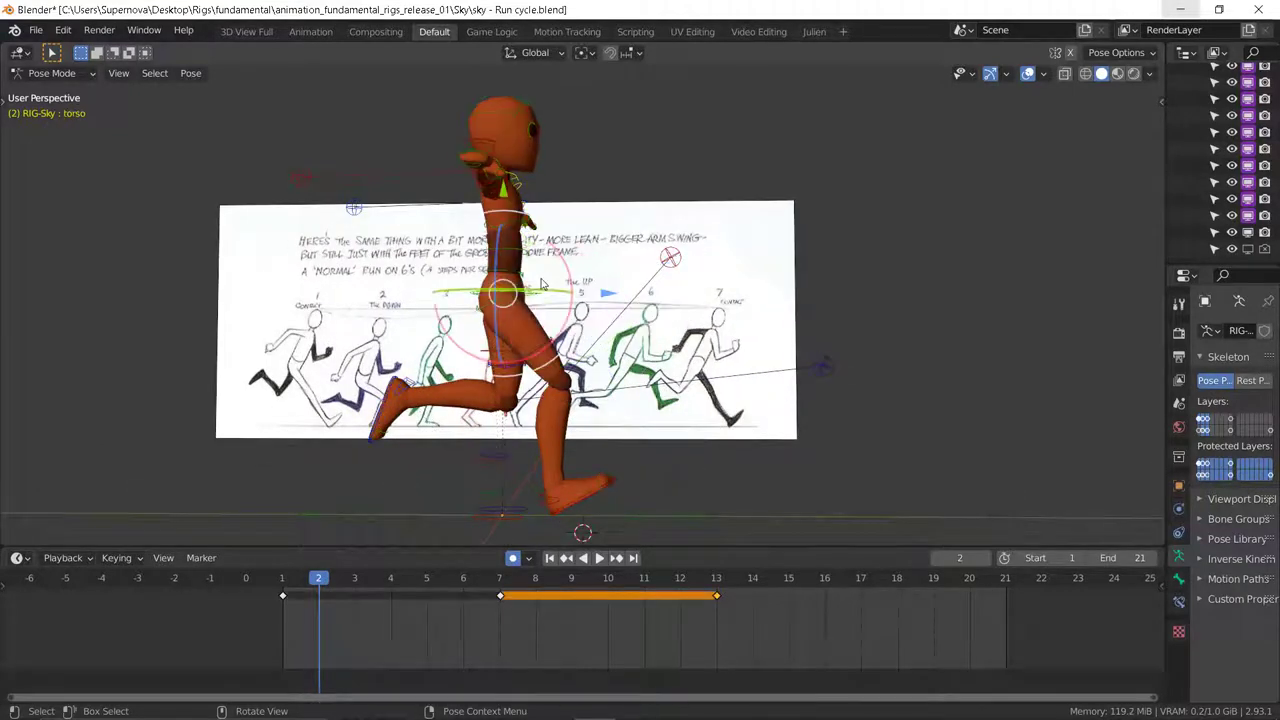
left_click_drag(504, 190, 504, 201)
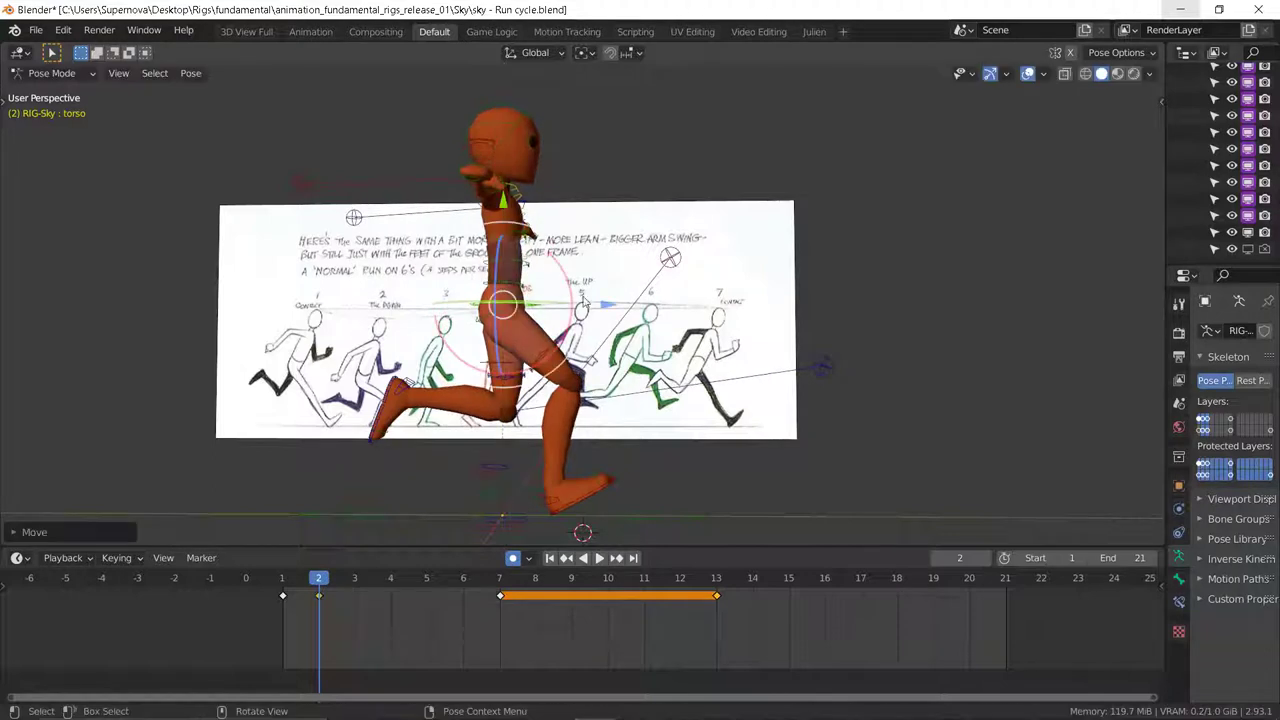
left_click(592, 490)
key("alt+r")
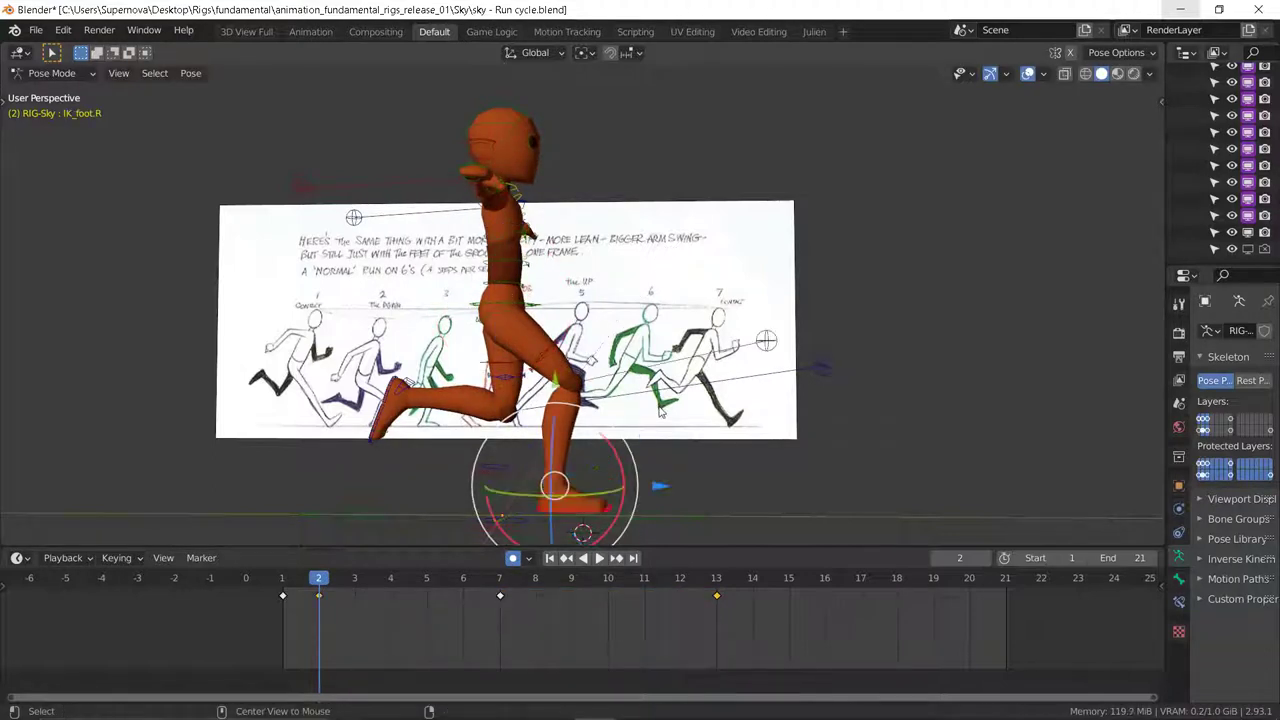
Step: In the right side view, lower the right foot onto the ground line and drop the torso slightly further
key("KP_3")
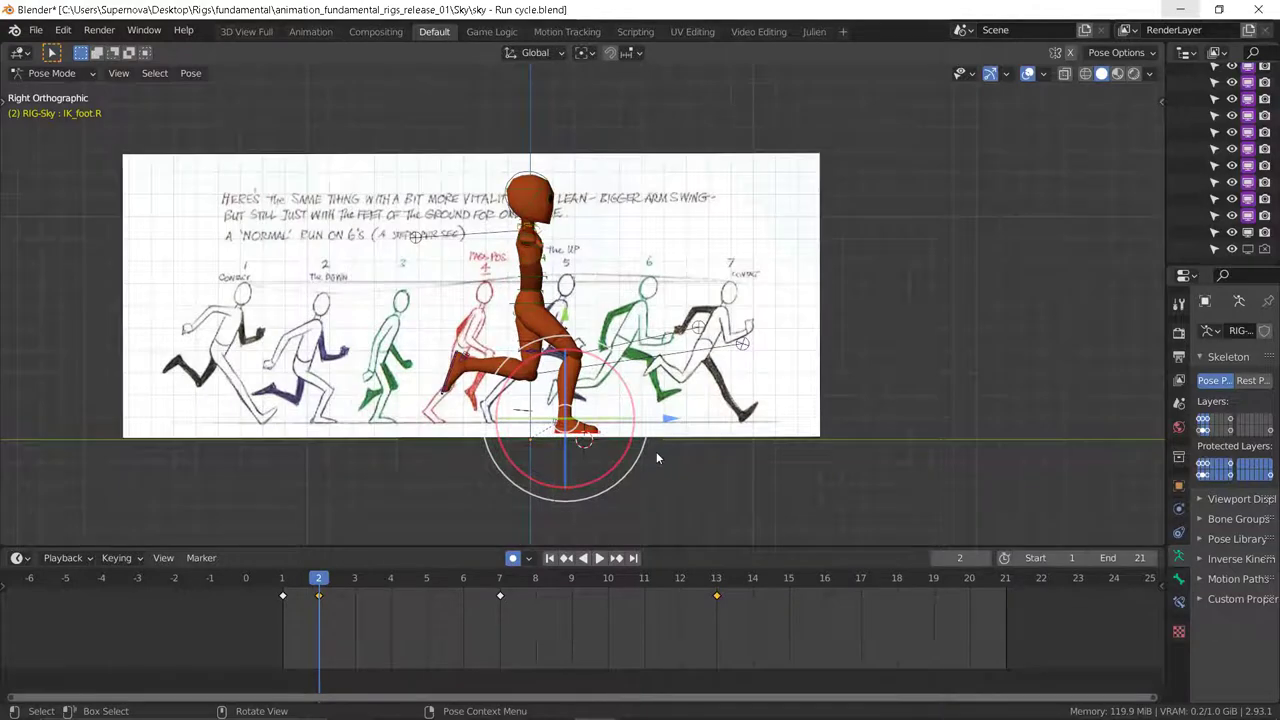
scroll(590, 448, "up", 5)
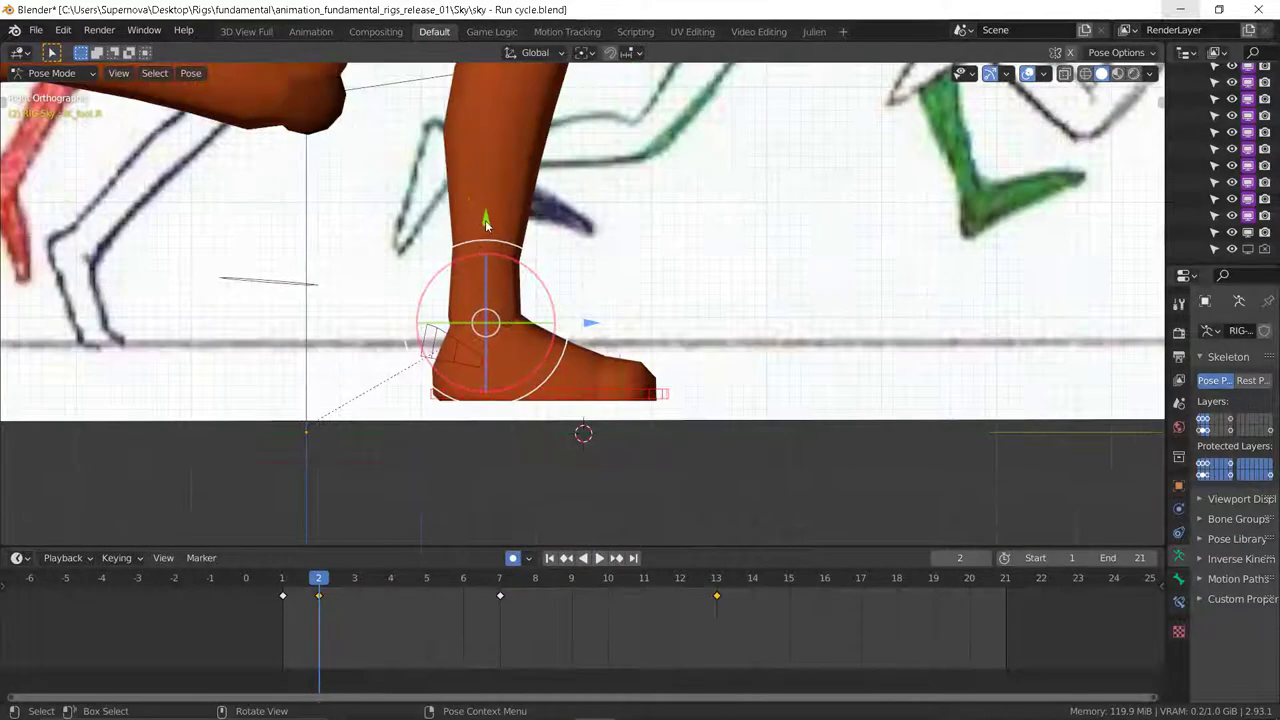
left_click_drag(485, 222, 488, 259)
scroll(428, 255, "down", 3)
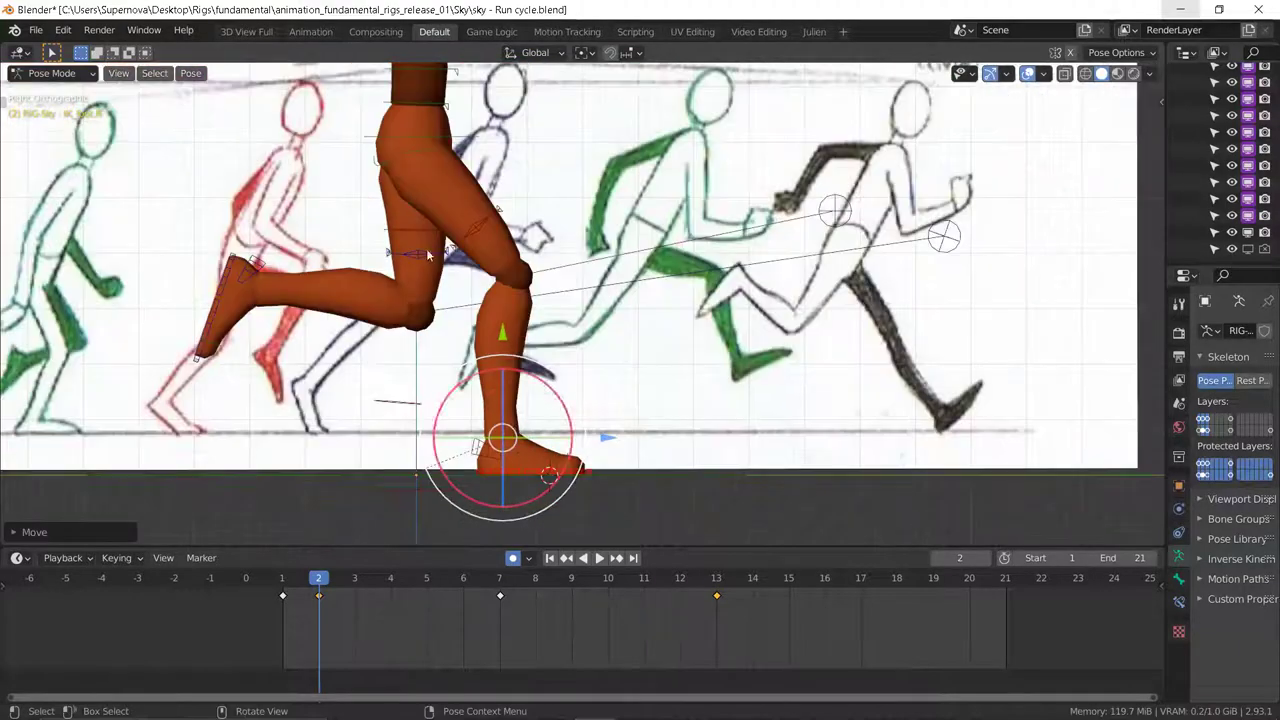
scroll(428, 255, "down", 3)
left_click(418, 198)
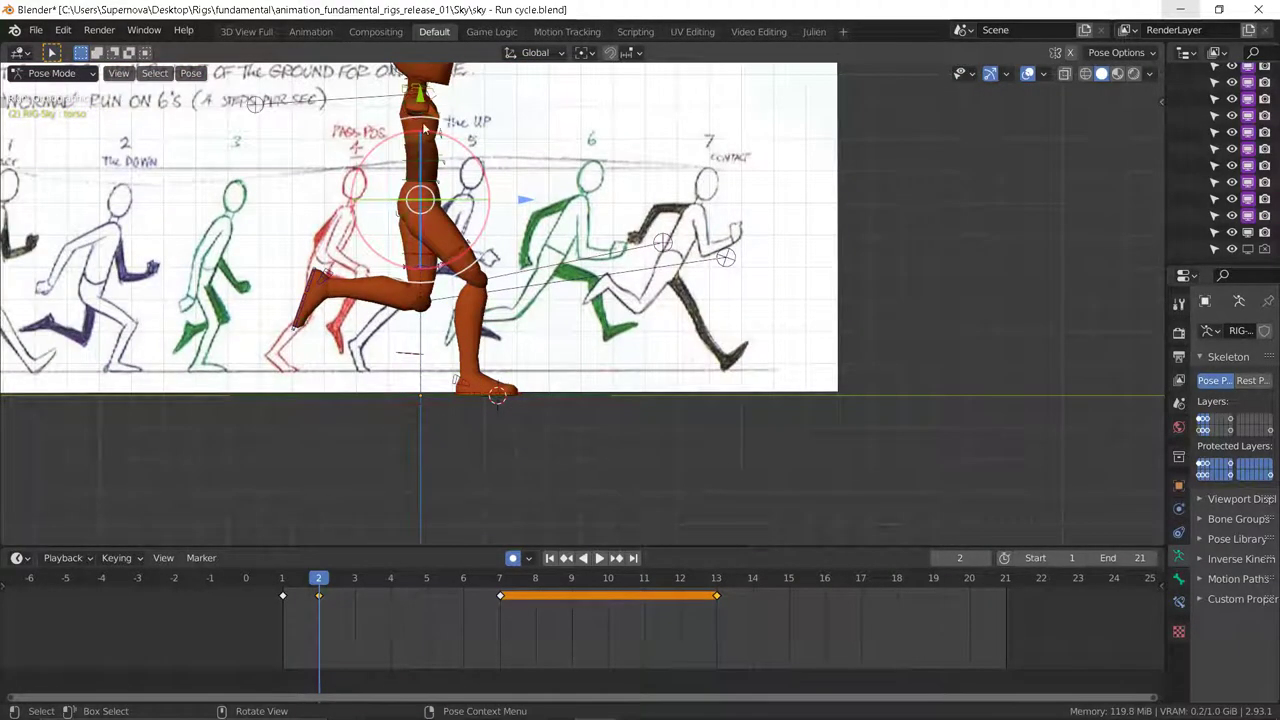
left_click_drag(421, 97, 422, 103)
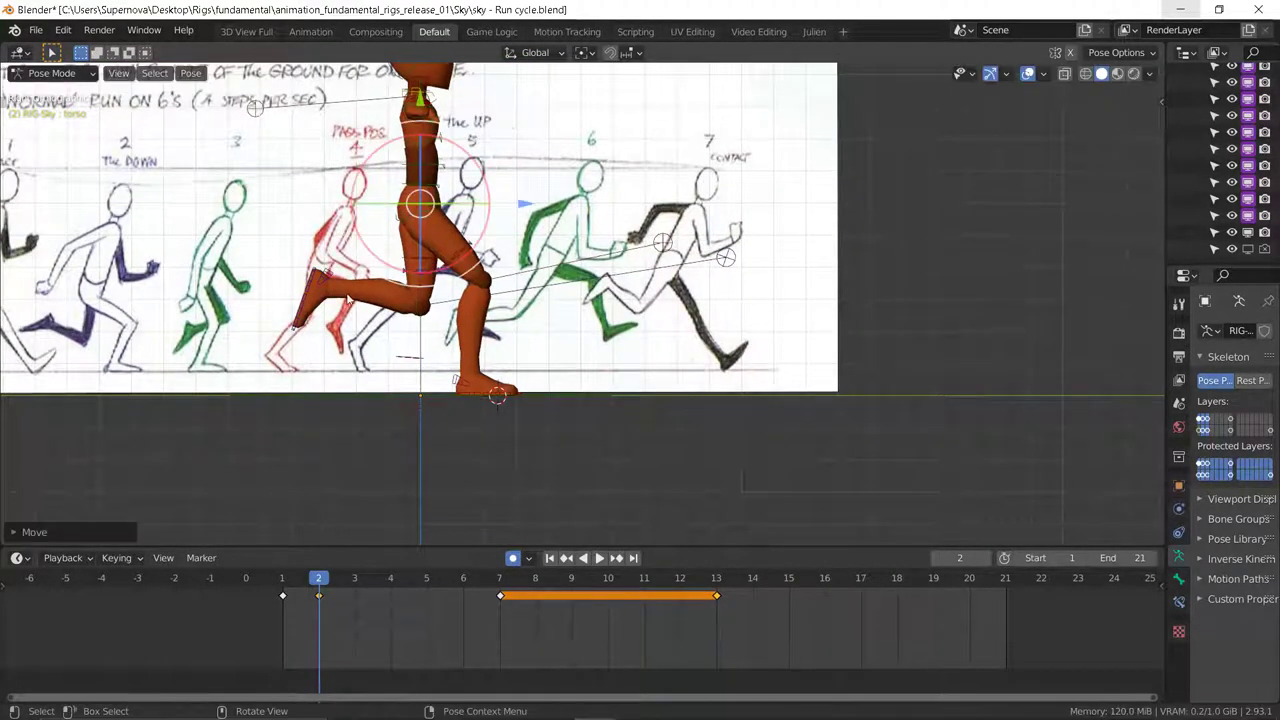
Step: Bring the trailing left foot forward toward the body at frame 2 and adjust its rotation
left_click(310, 290)
key("g")
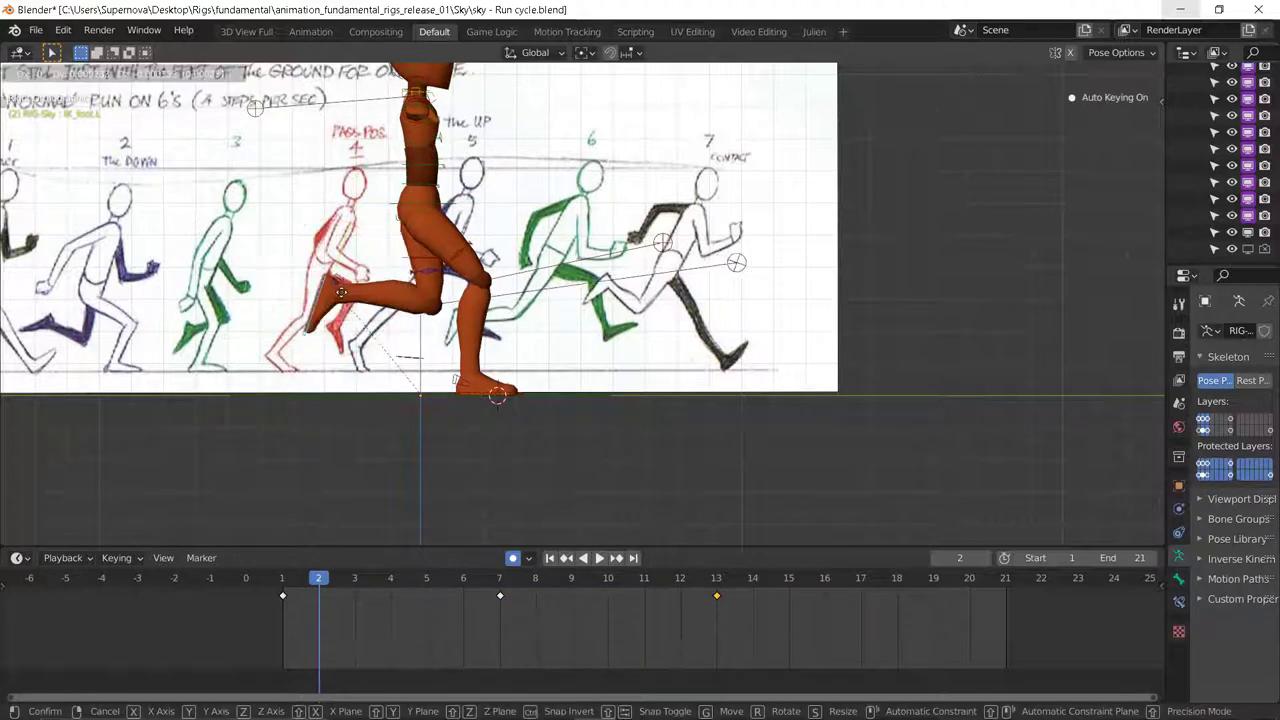
left_click(376, 296)
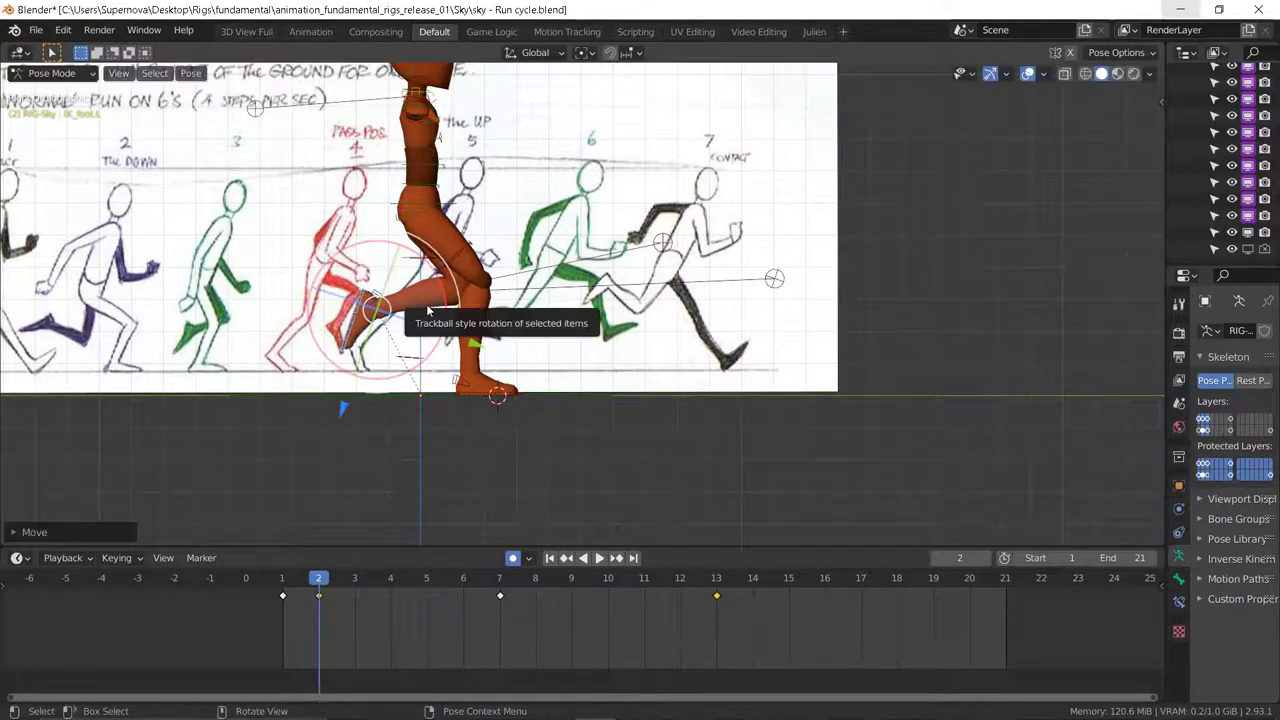
left_click_drag(430, 283, 749, 418)
Step: Reposition the left and right knee pole targets at frame 2 so both sit at about knee height in front of the character
left_click(771, 408)
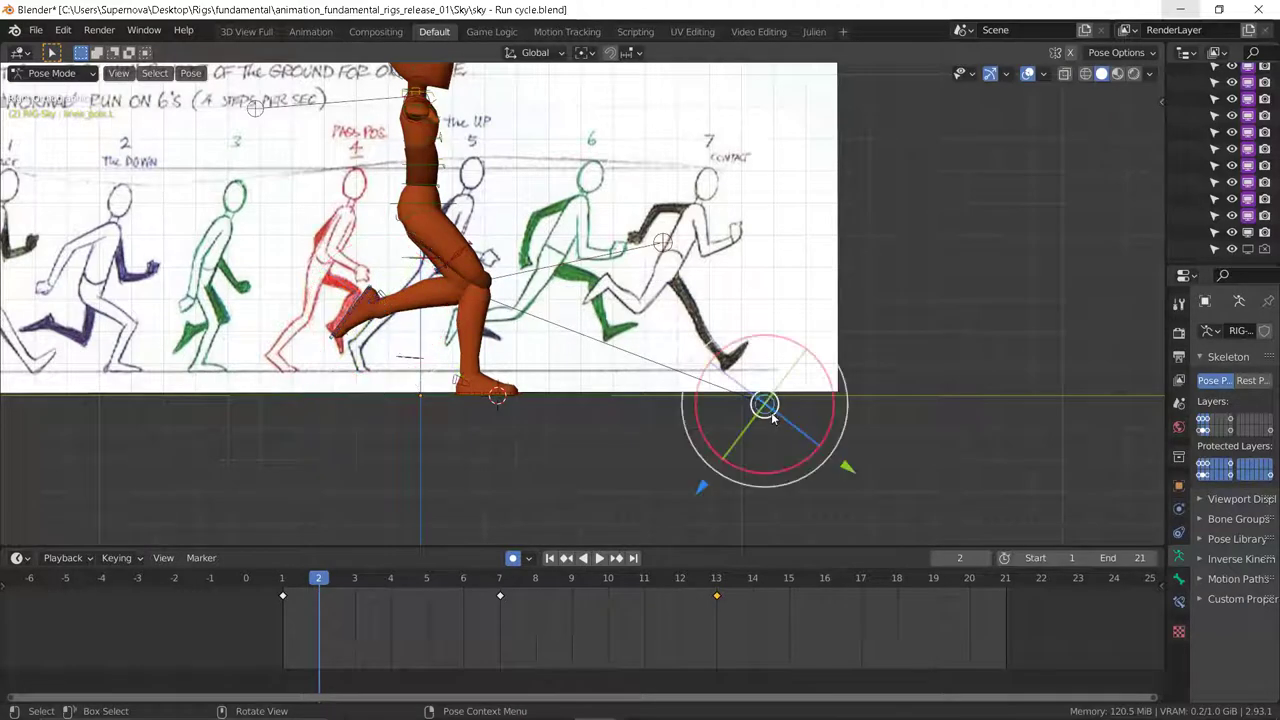
key("g")
left_click(741, 256)
left_click_drag(673, 256, 712, 264)
key("g")
left_click(744, 270)
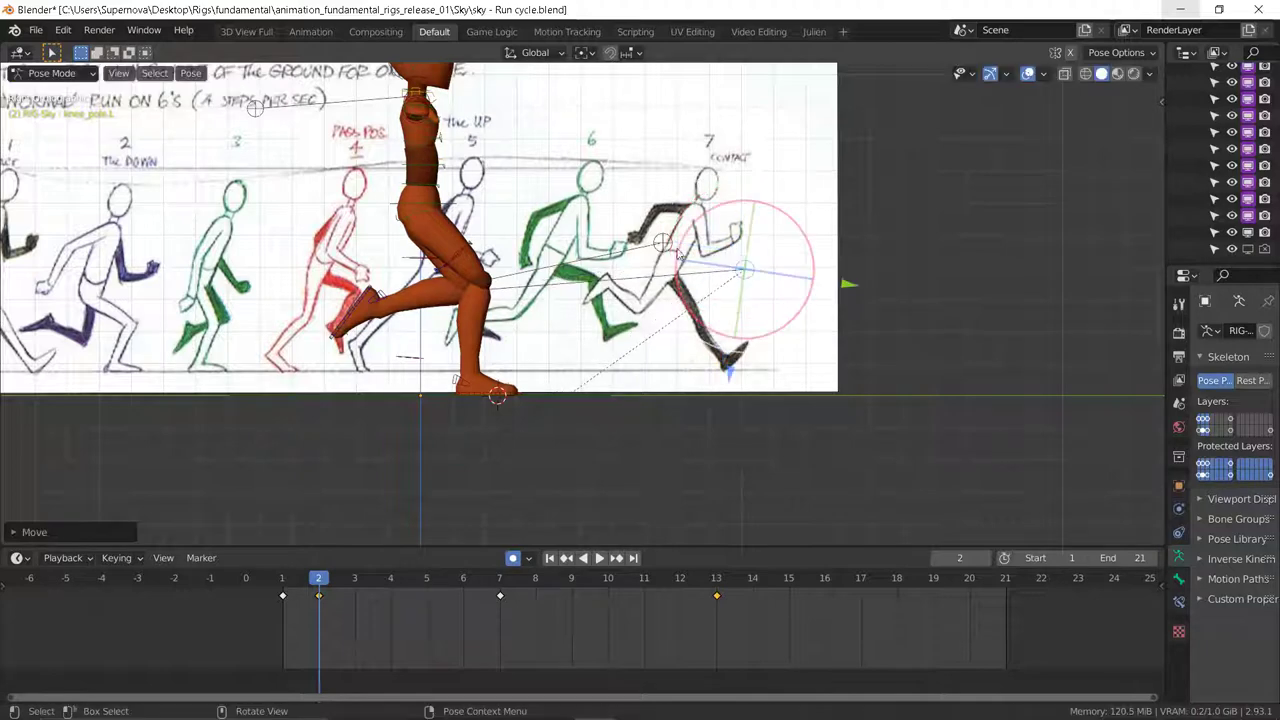
key("g")
left_click(737, 281)
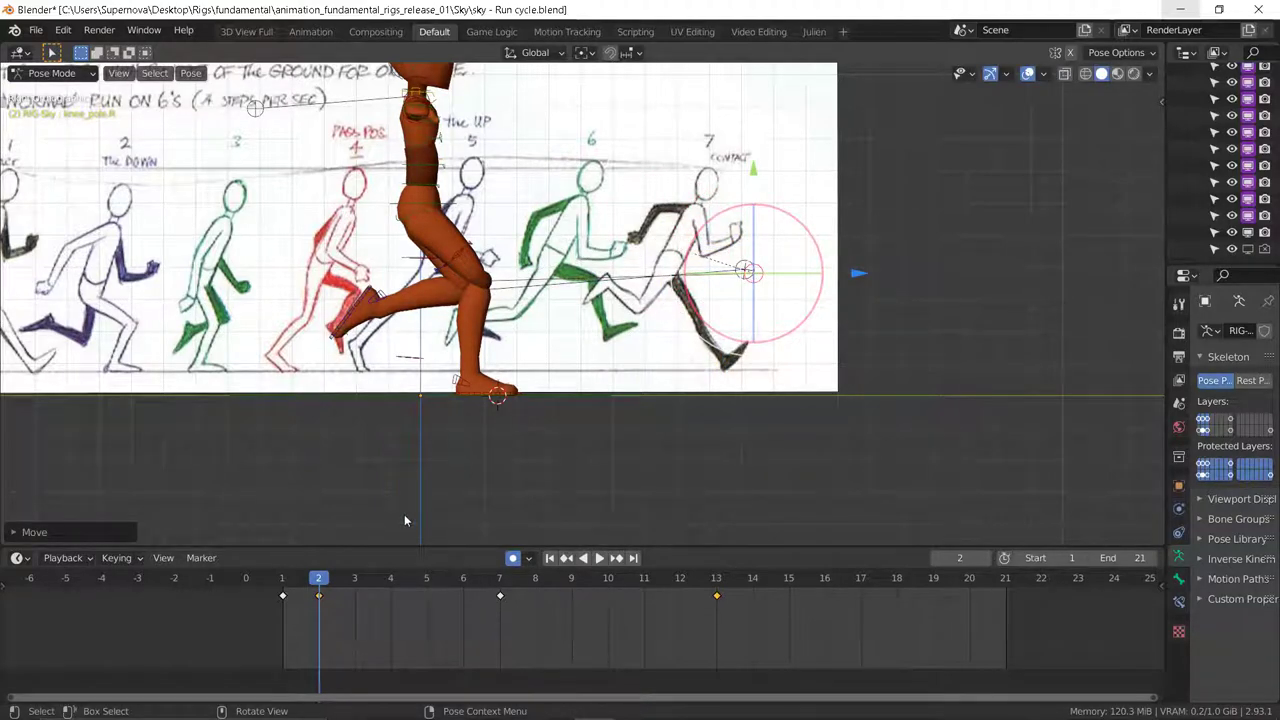
Step: Flip between frames 1 and 2 to compare the contact pose with the down pose
key("Left")
key("Right")
key("Left")
key("Right")
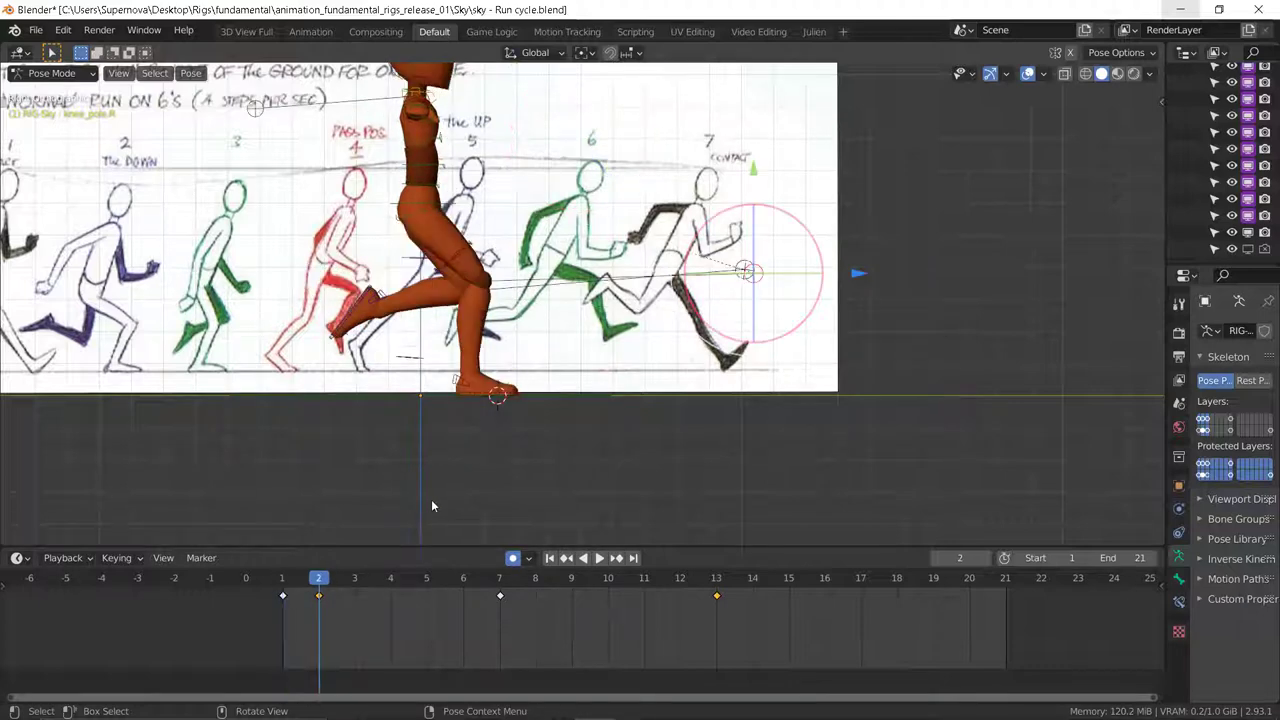
key("Left")
key("Down")
key("Right")
key("Left")
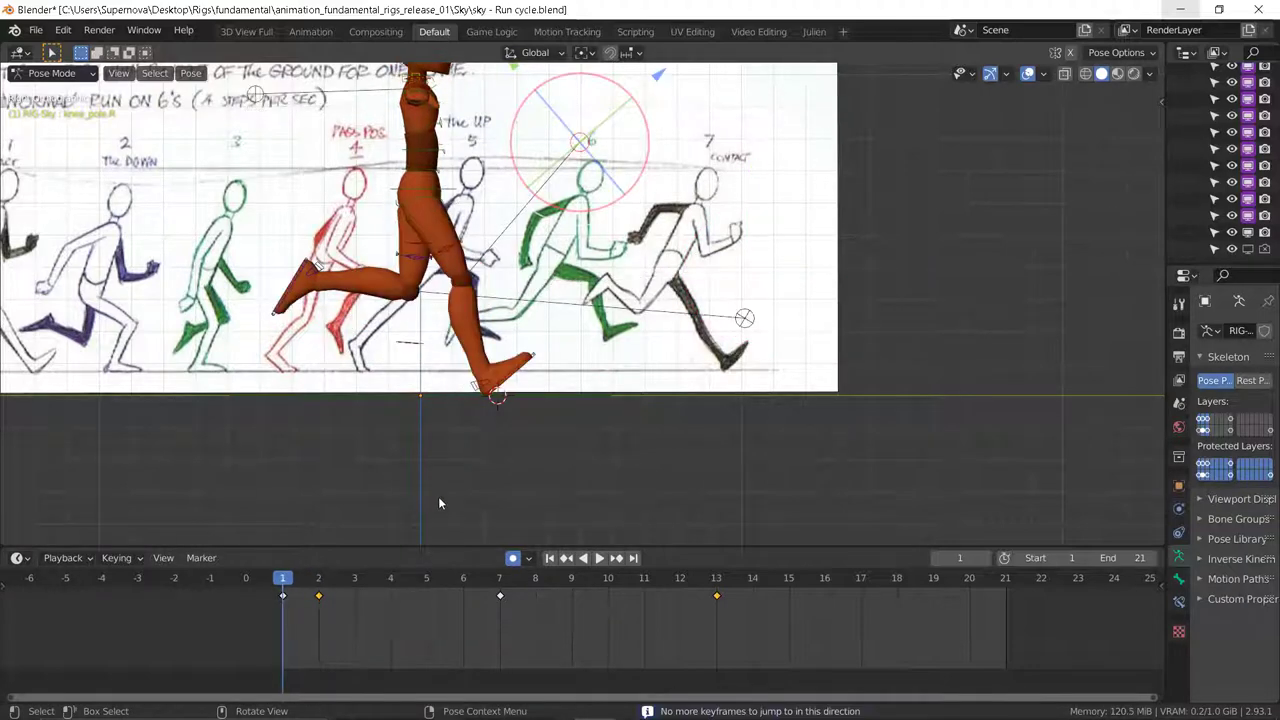
key("Right")
Step: Try a further rotation of the left foot at frame 2, and undo it
left_click(344, 333)
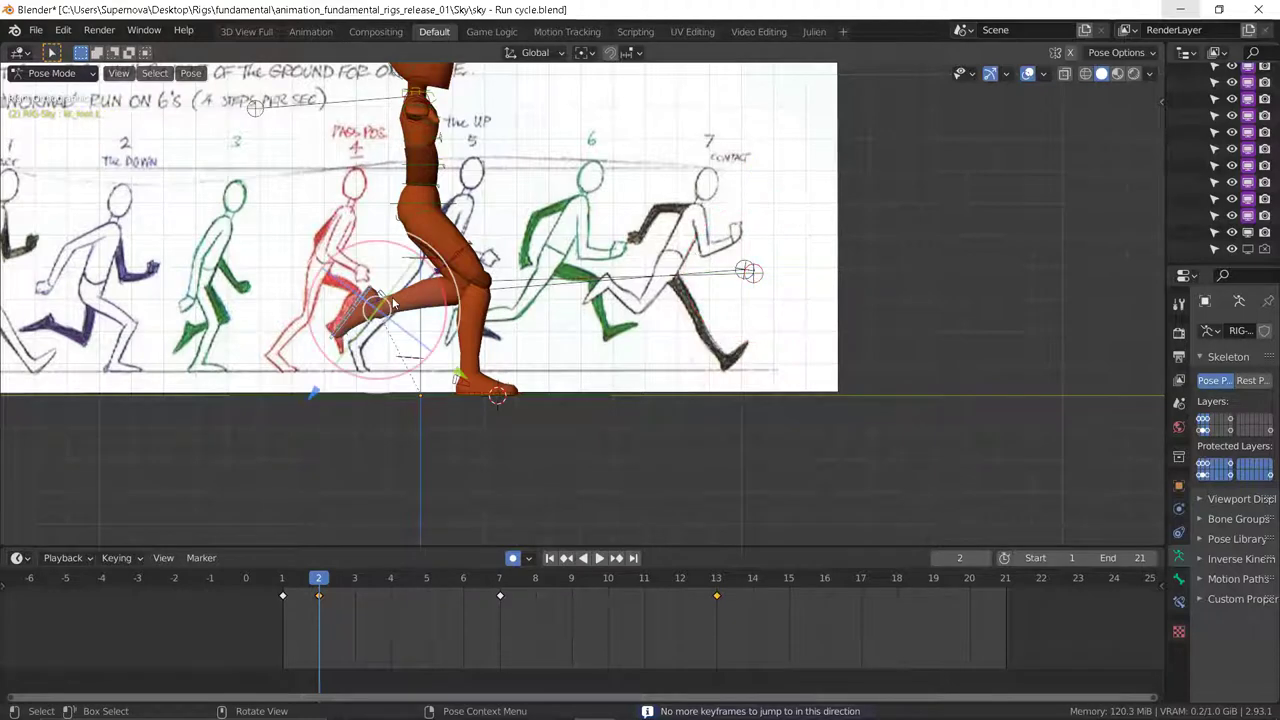
key("r")
left_click(344, 333)
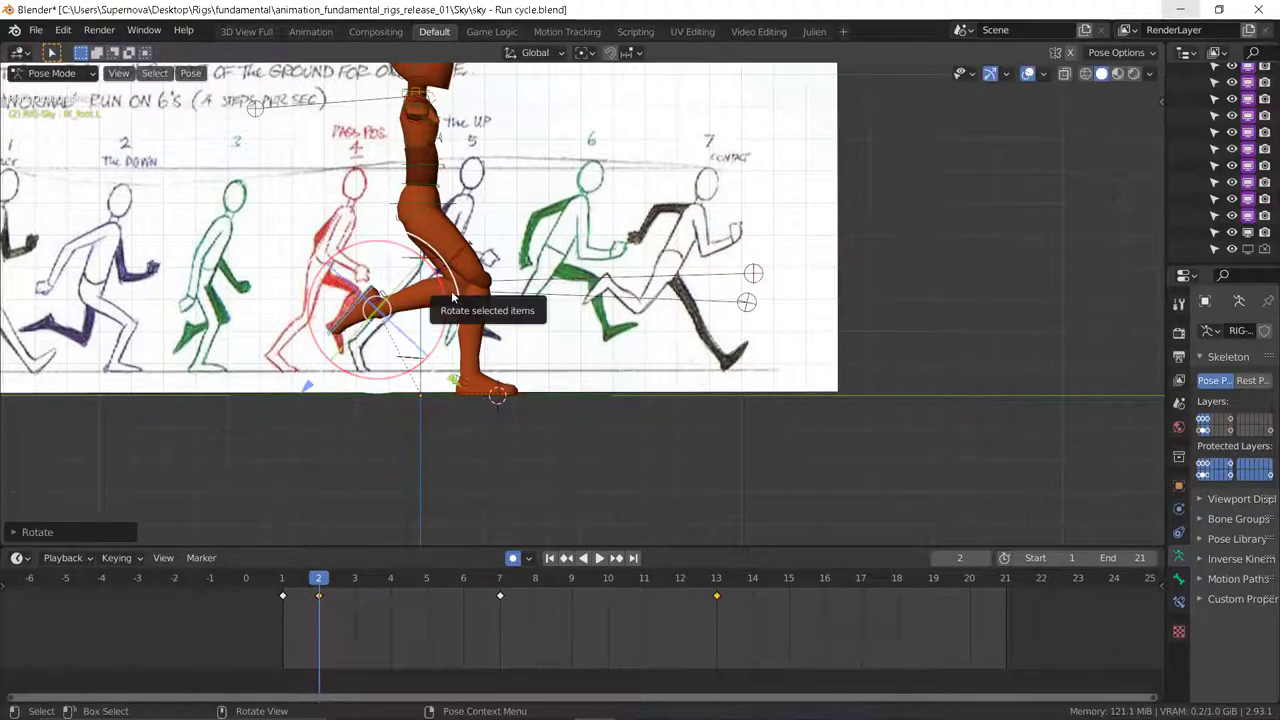
key("ctrl+z")
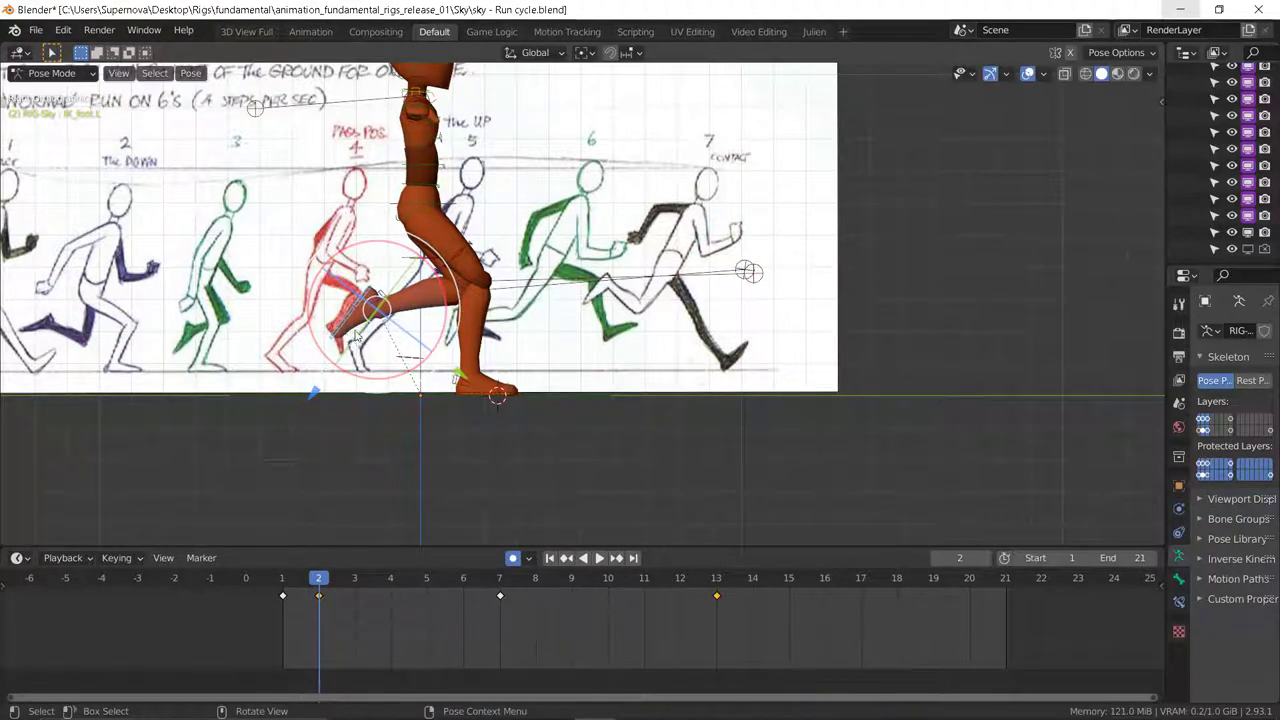
Step: Rotate the left toe control at frame 2 to bend the toes of the trailing foot
left_click(352, 336)
key("r")
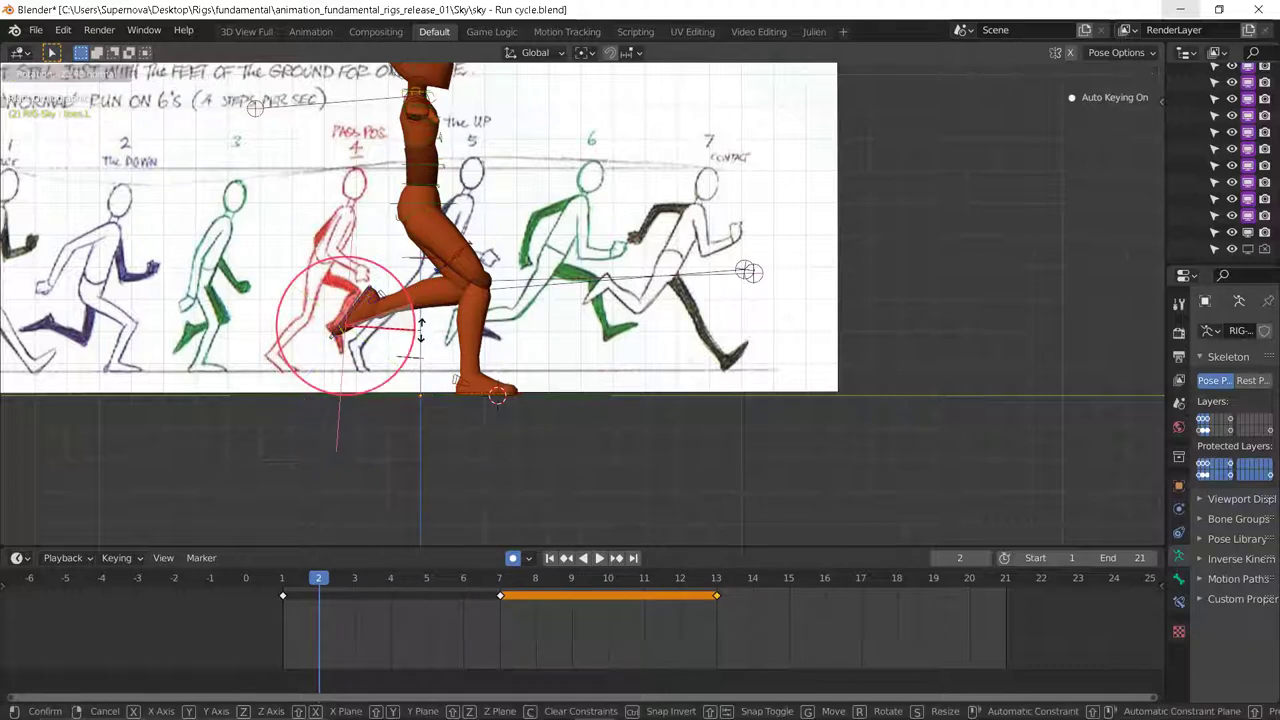
left_click(420, 331)
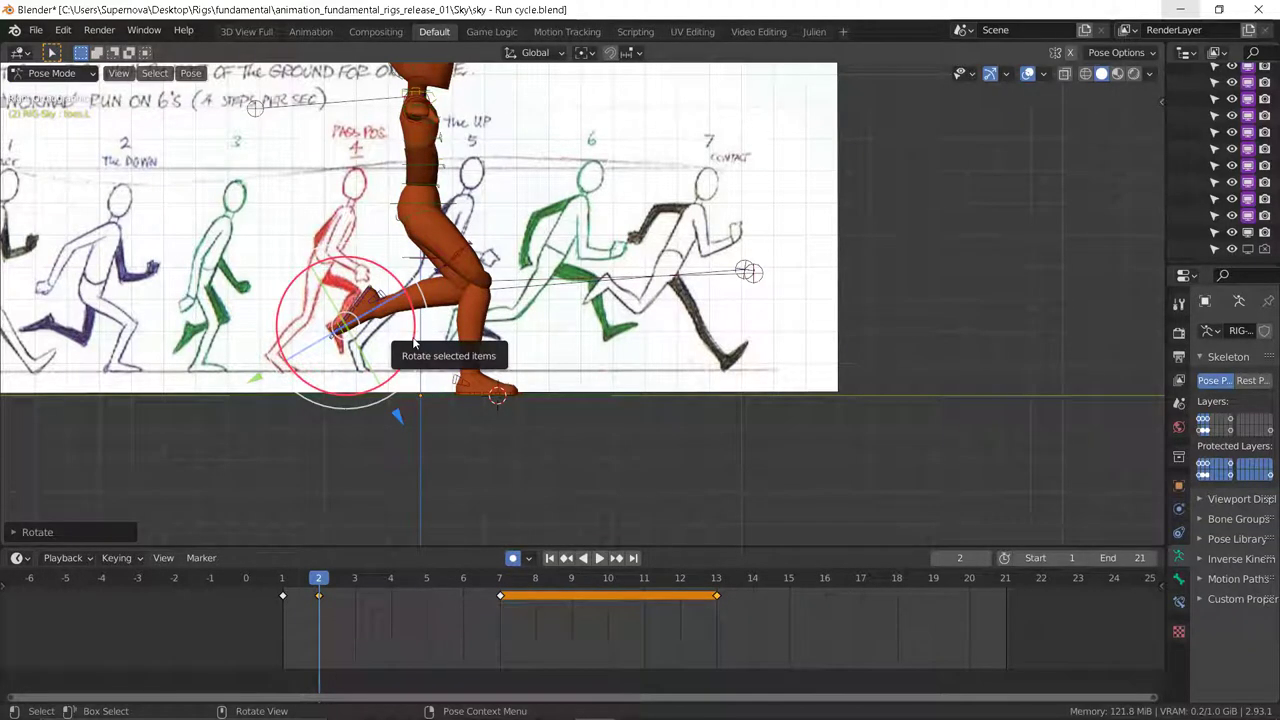
Step: Step back and forth between frames 1 and 2 to check the toe bend and the whole-body drop
key("Left")
key("Right")
key("Left")
key("Right")
key("Left")
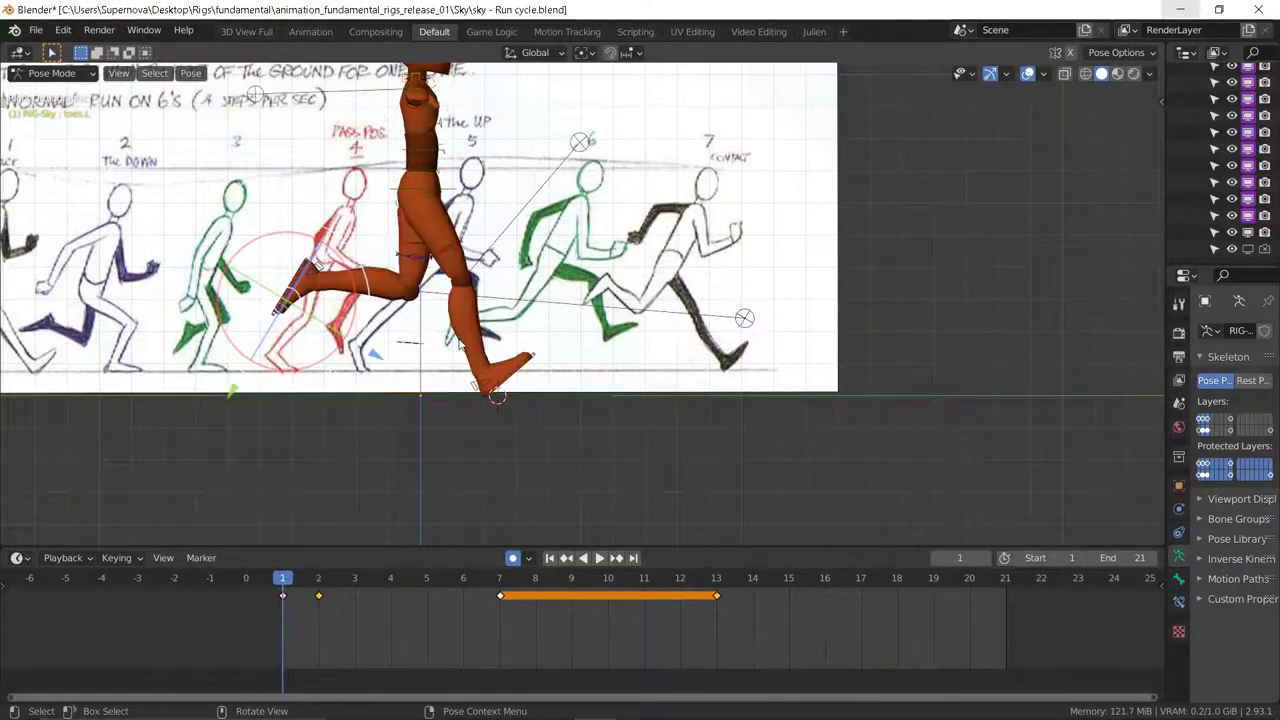
key("Right")
key("Left")
key("Right")
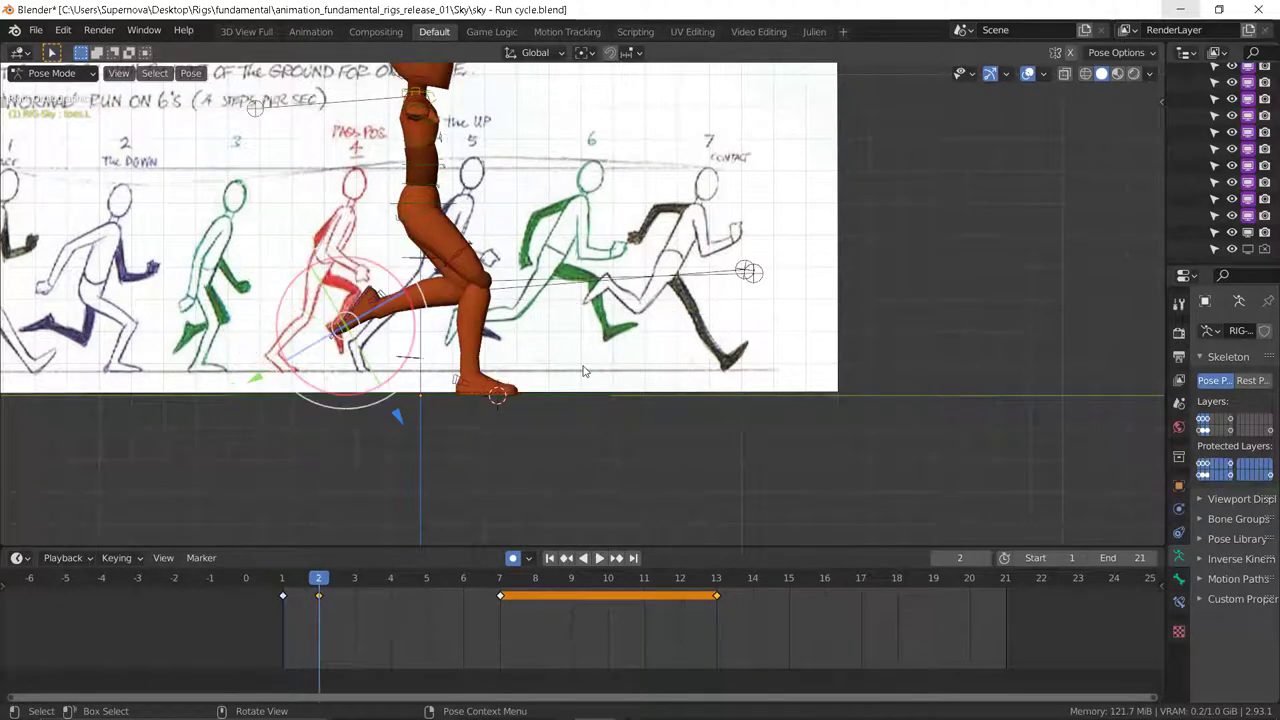
scroll(583, 370, "down", 3)
key("Left")
key("Right")
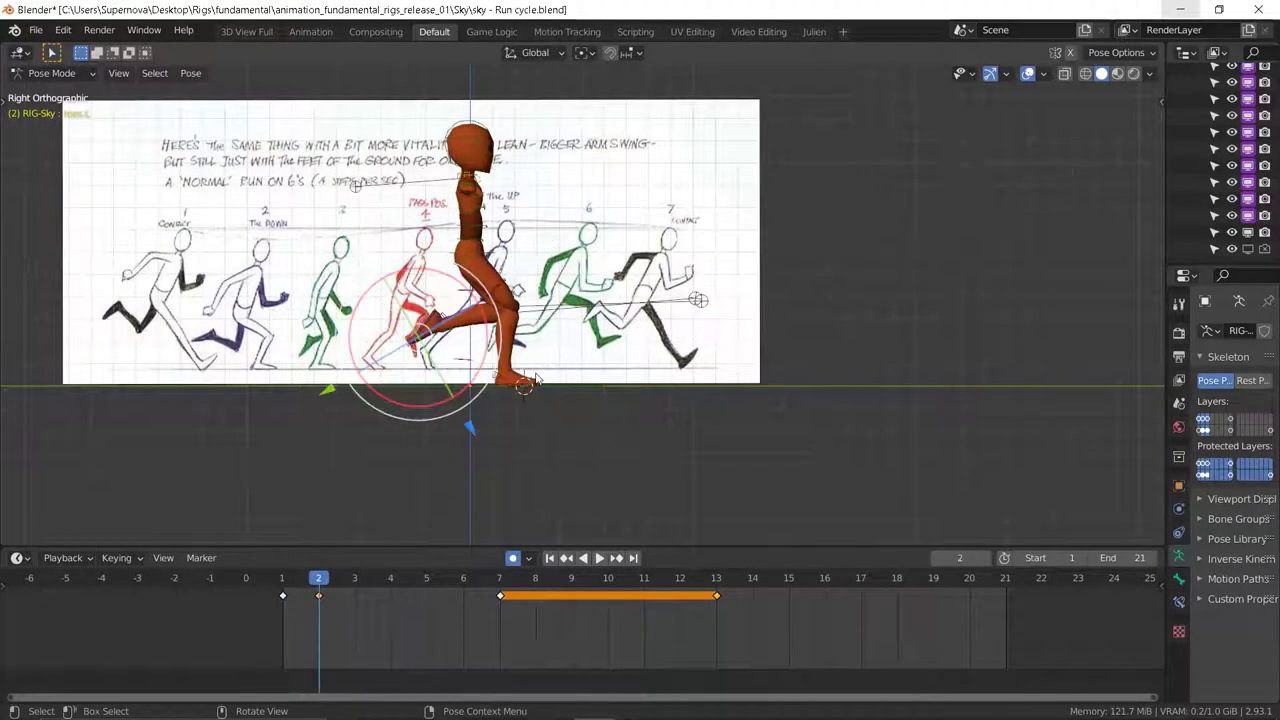
key("Left")
key("Right")
Step: Slide the planted right foot backward along the ground at frame 2, checking its travel against frame 1
left_click(519, 387)
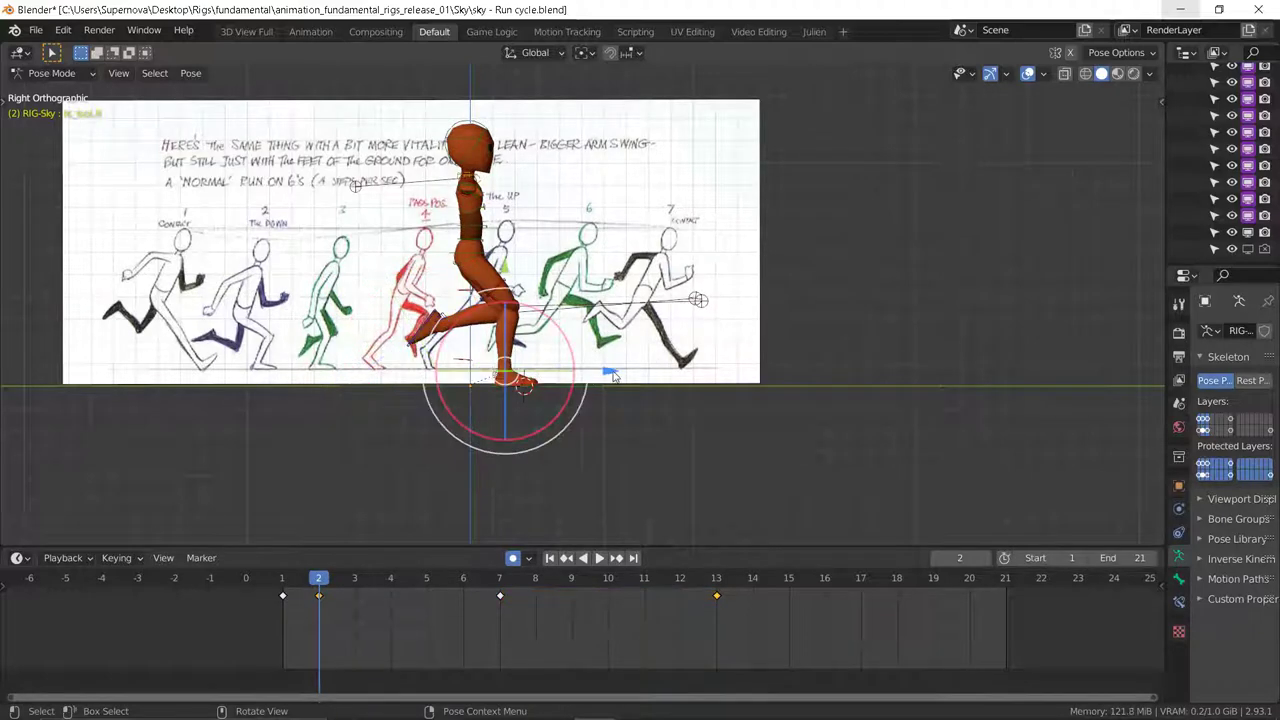
key("g")
key("y")
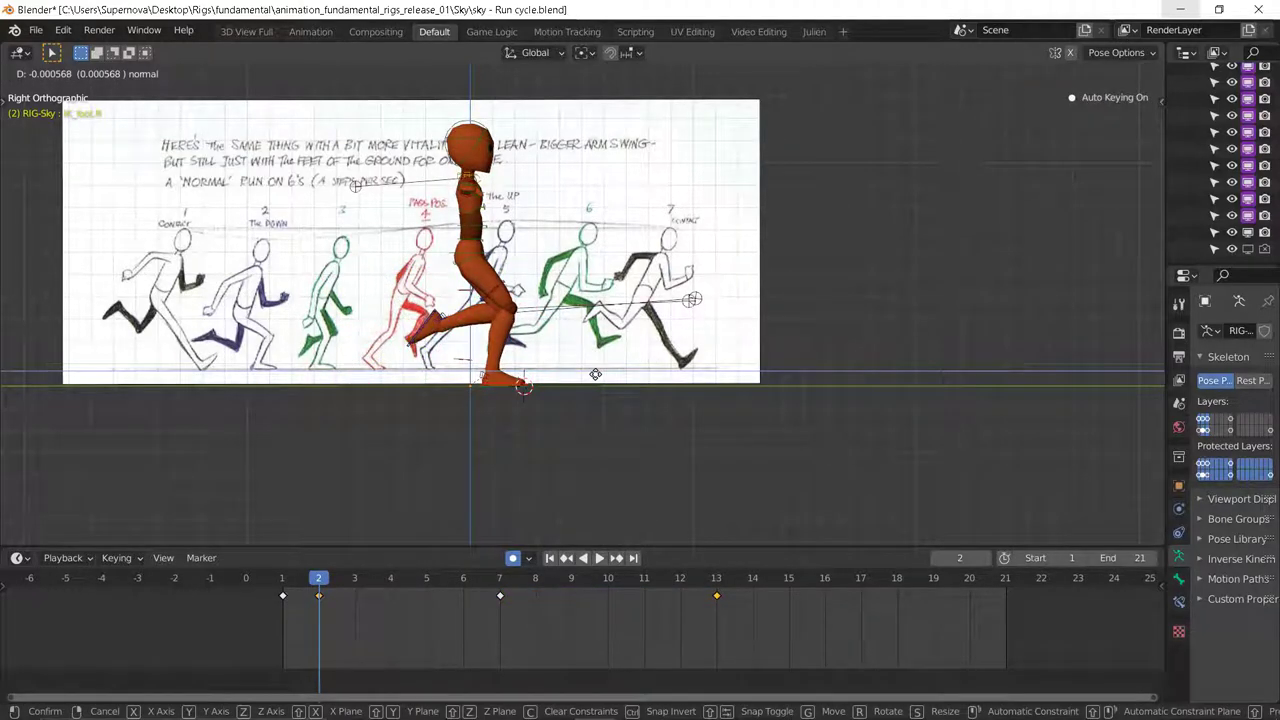
key("Escape")
key("Left")
key("Right")
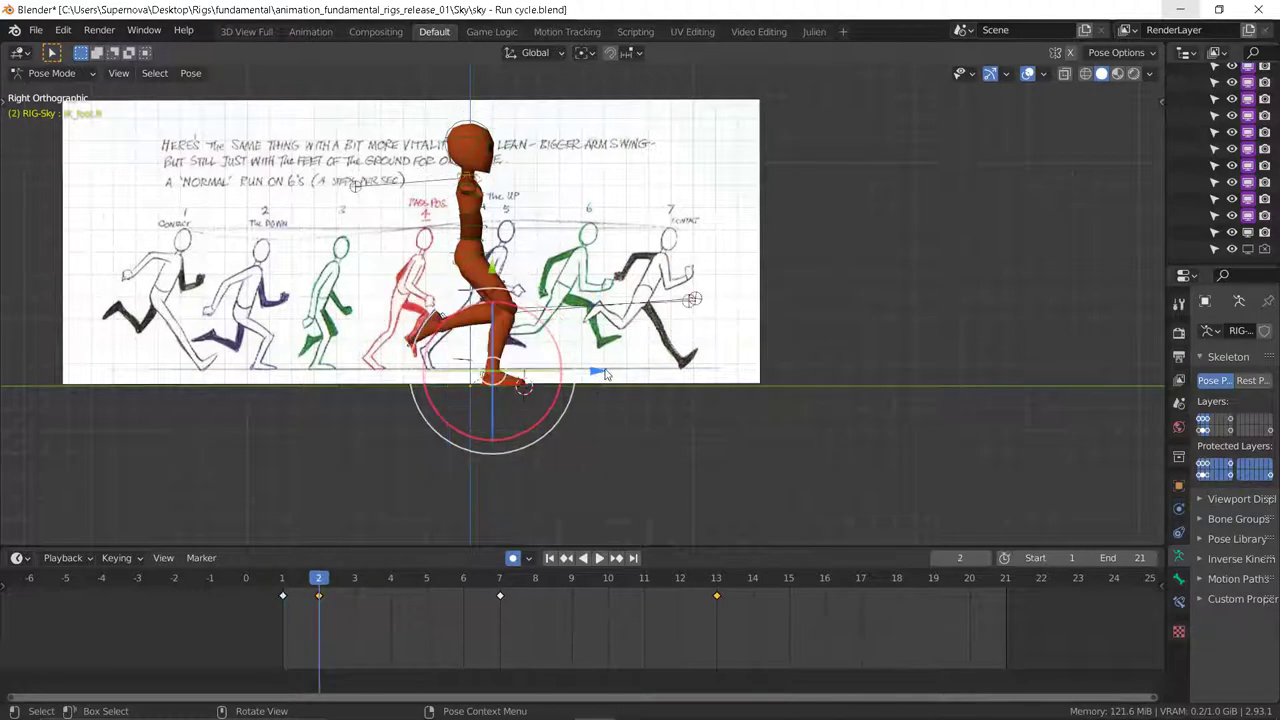
left_click_drag(604, 373, 591, 373)
key("Left")
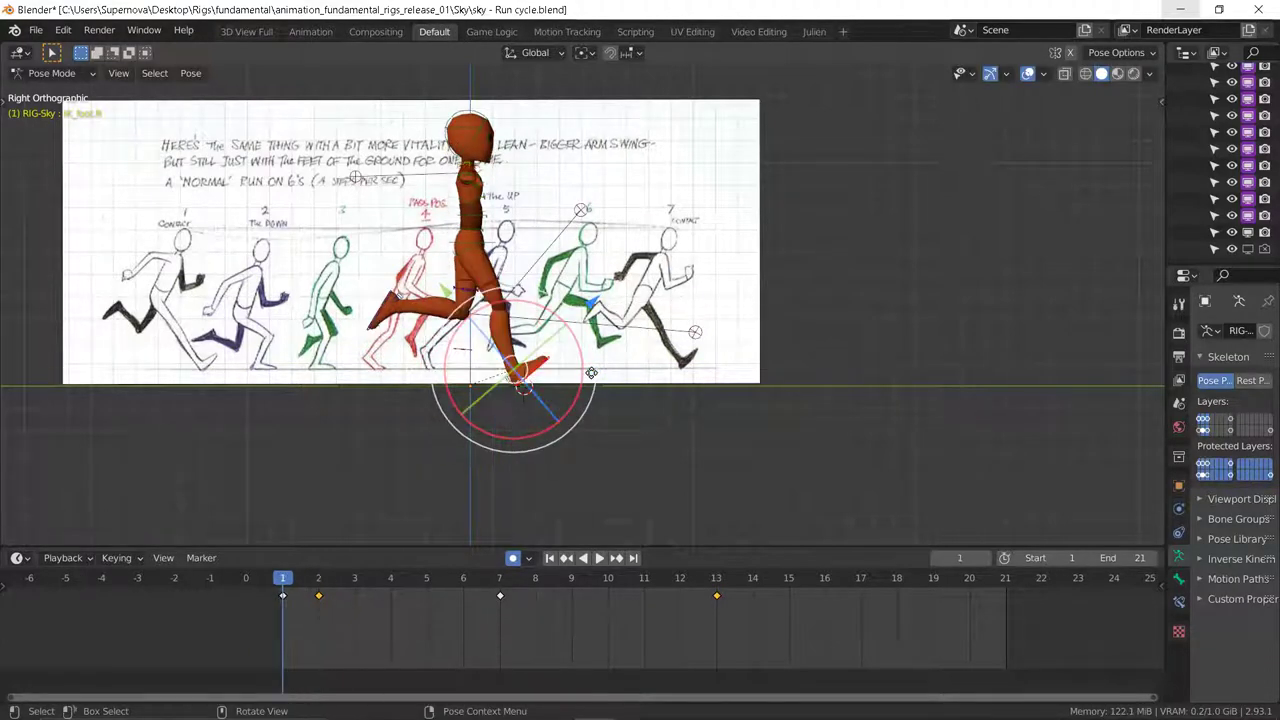
Step: Select all rig controls at frame 2 and copy the down pose
key("Right")
key("space")
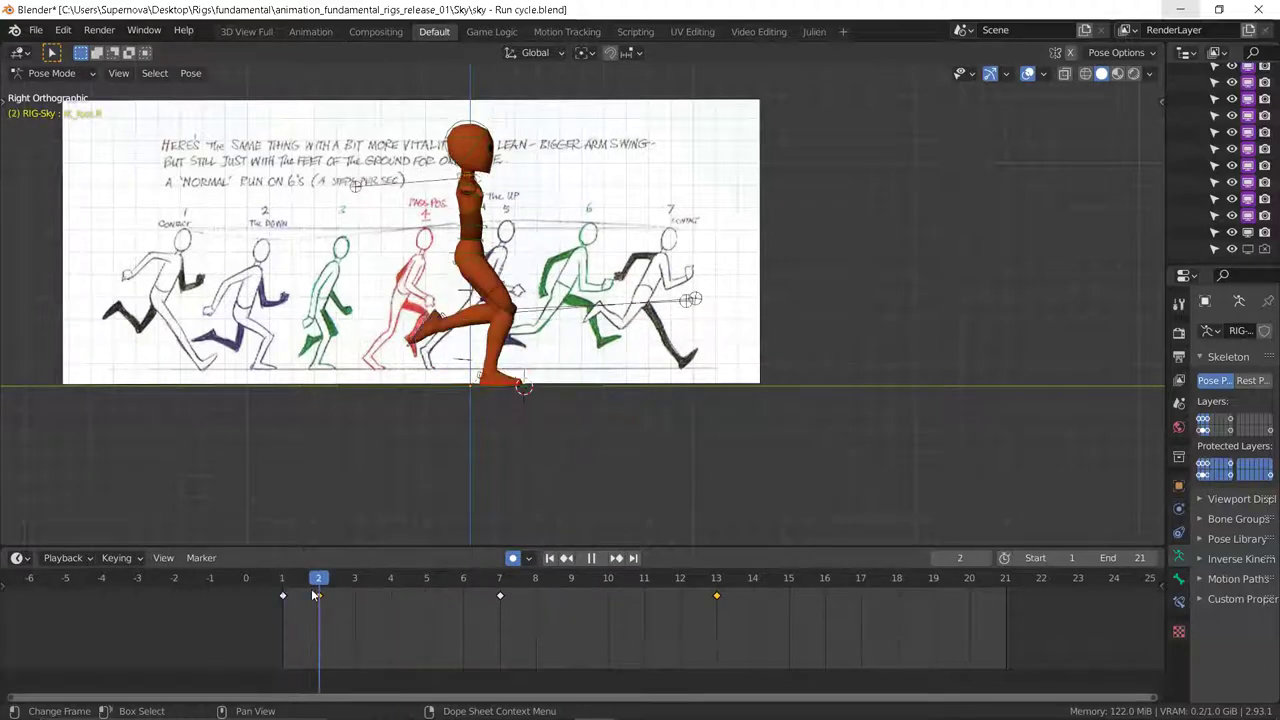
key("space")
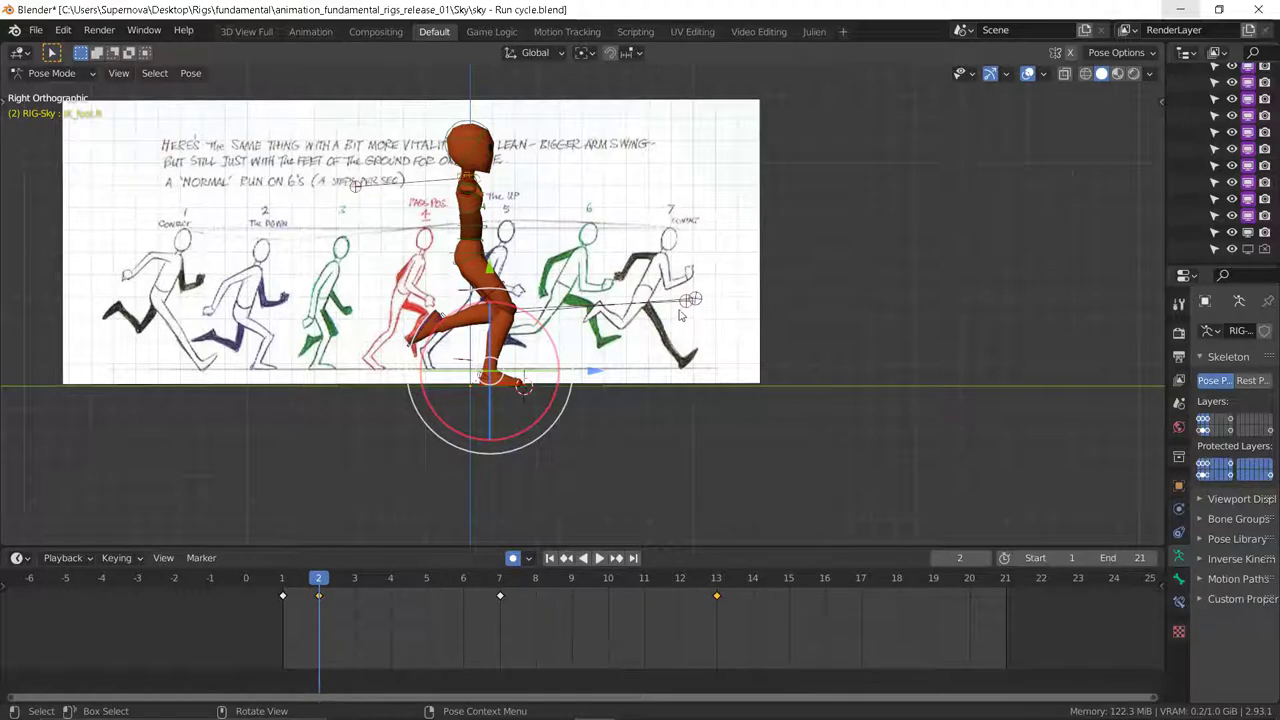
key("a")
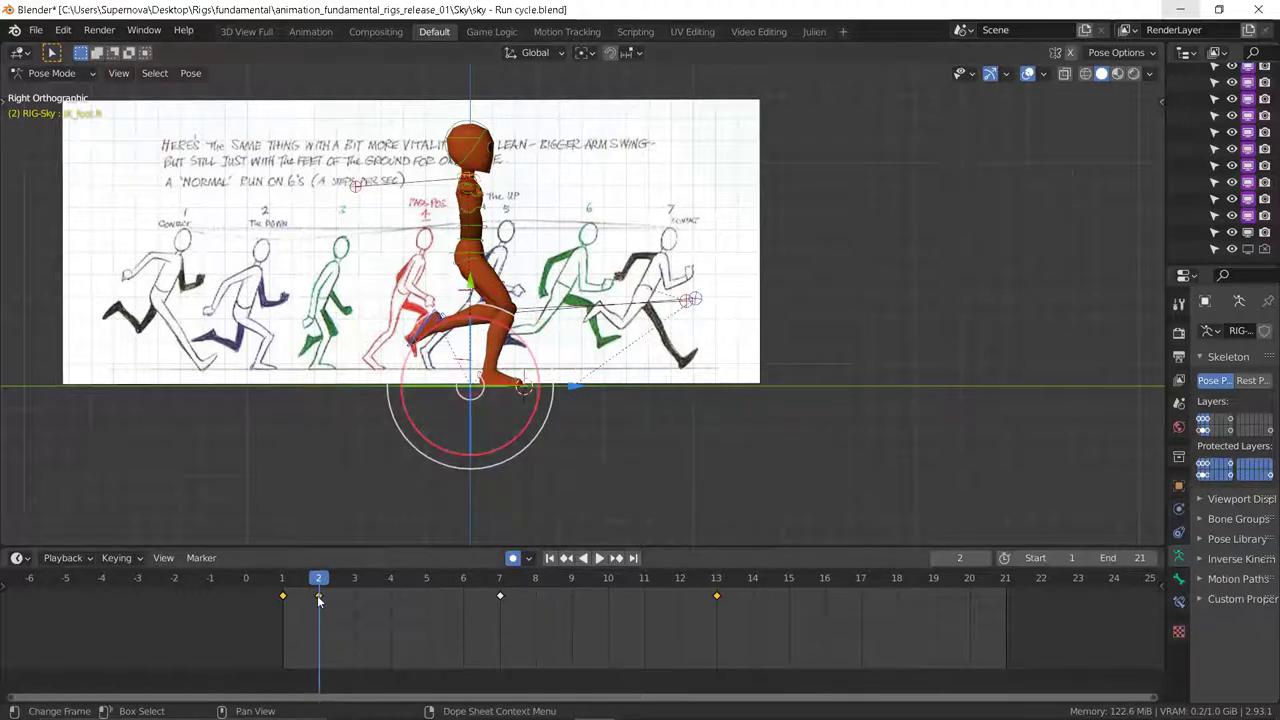
left_click(318, 596)
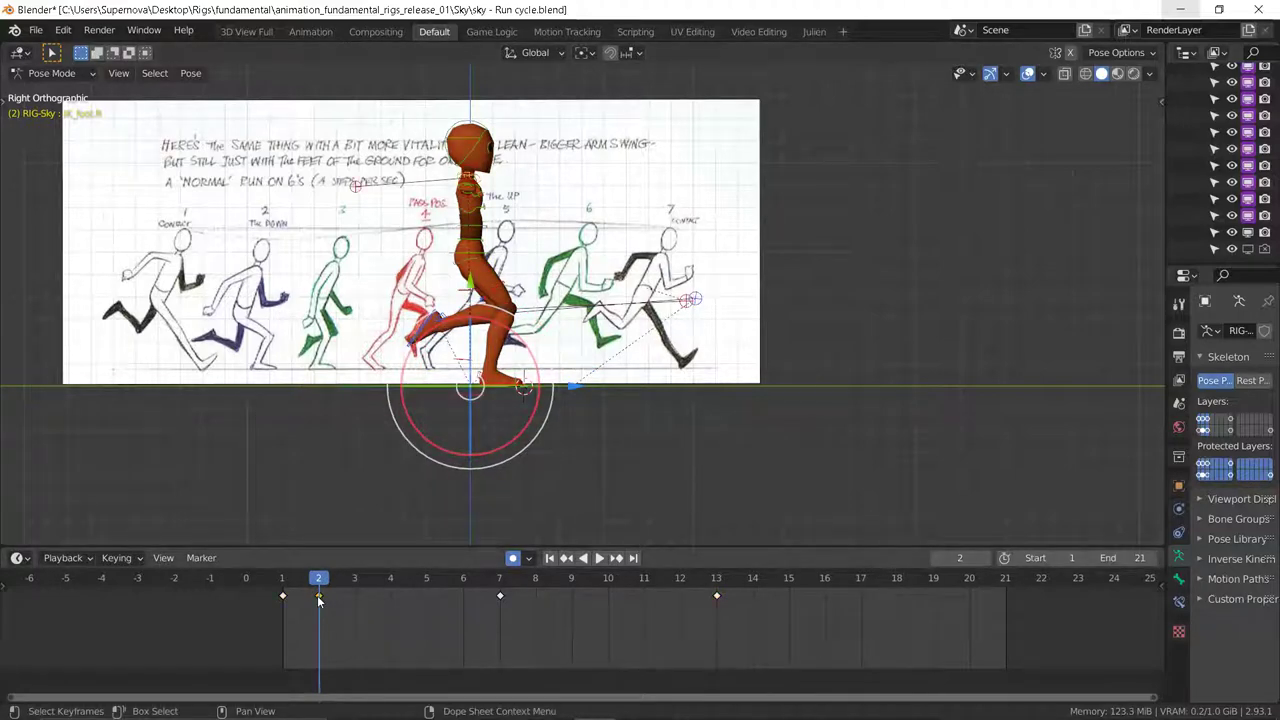
right_click(470, 365)
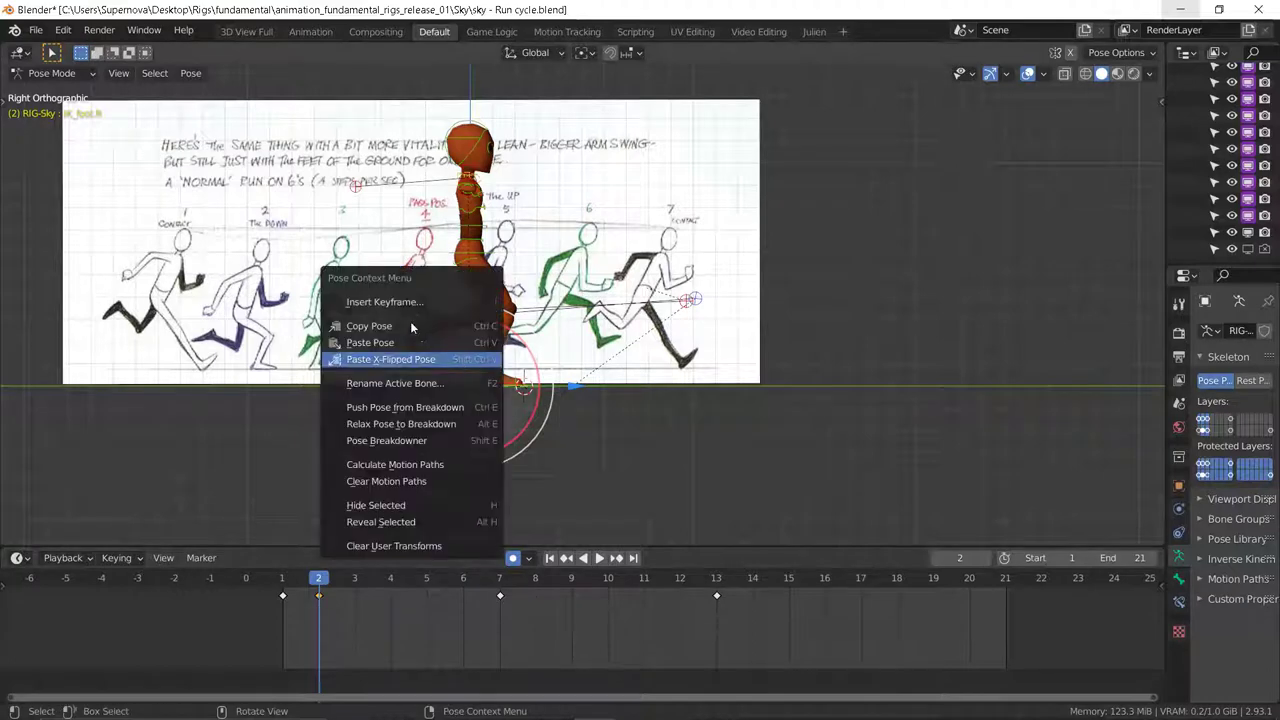
left_click(405, 329)
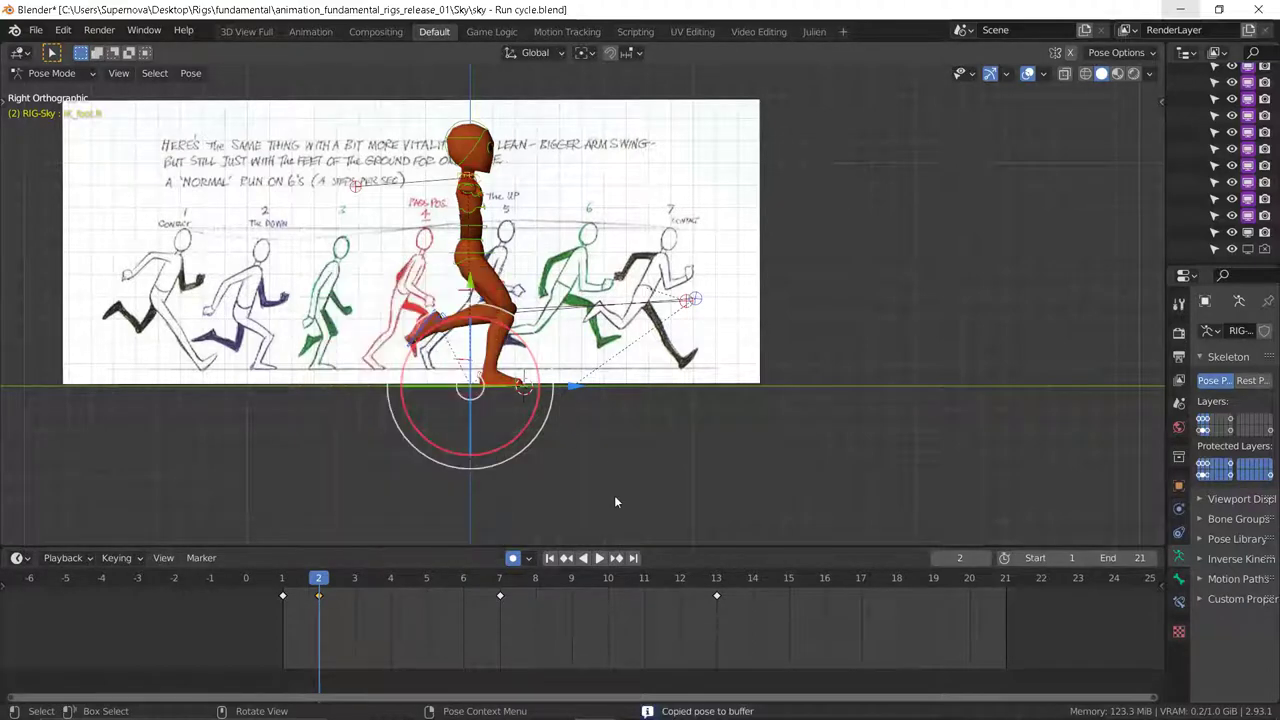
Step: Paste the copied down pose X-flipped at frame 8, one frame after the second contact
left_click(500, 580)
key("Right")
right_click(575, 403)
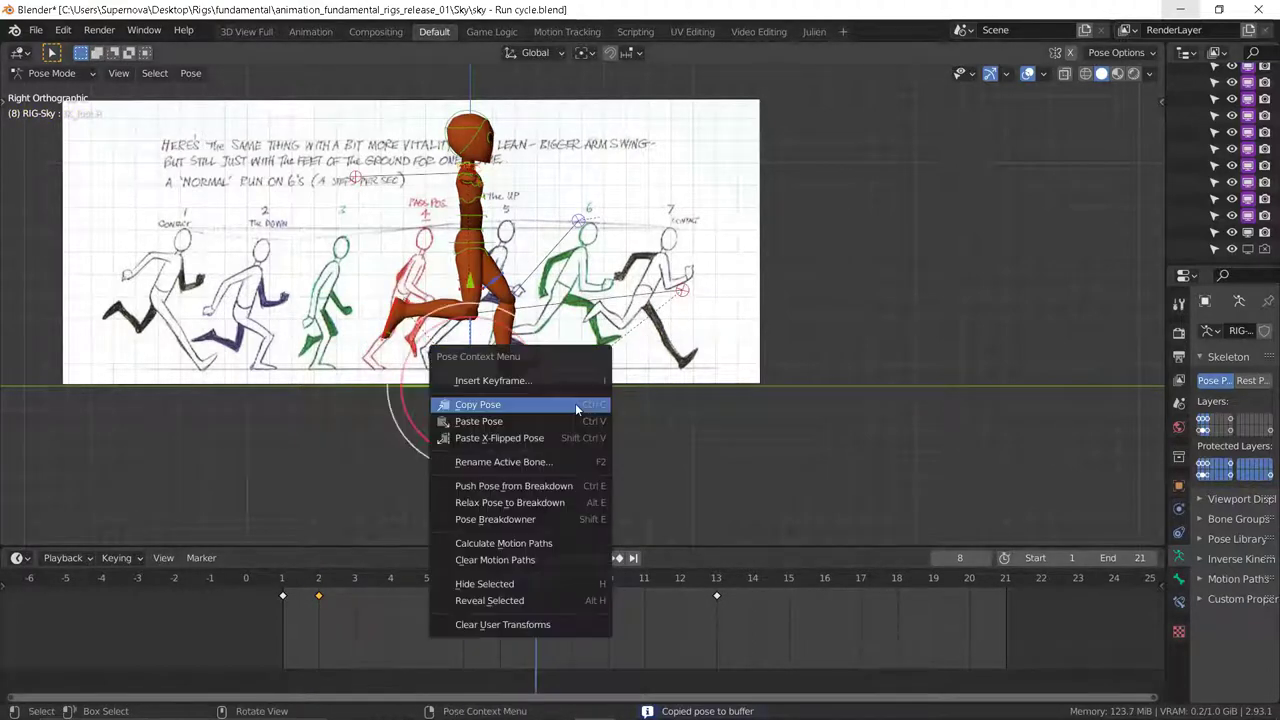
left_click(527, 440)
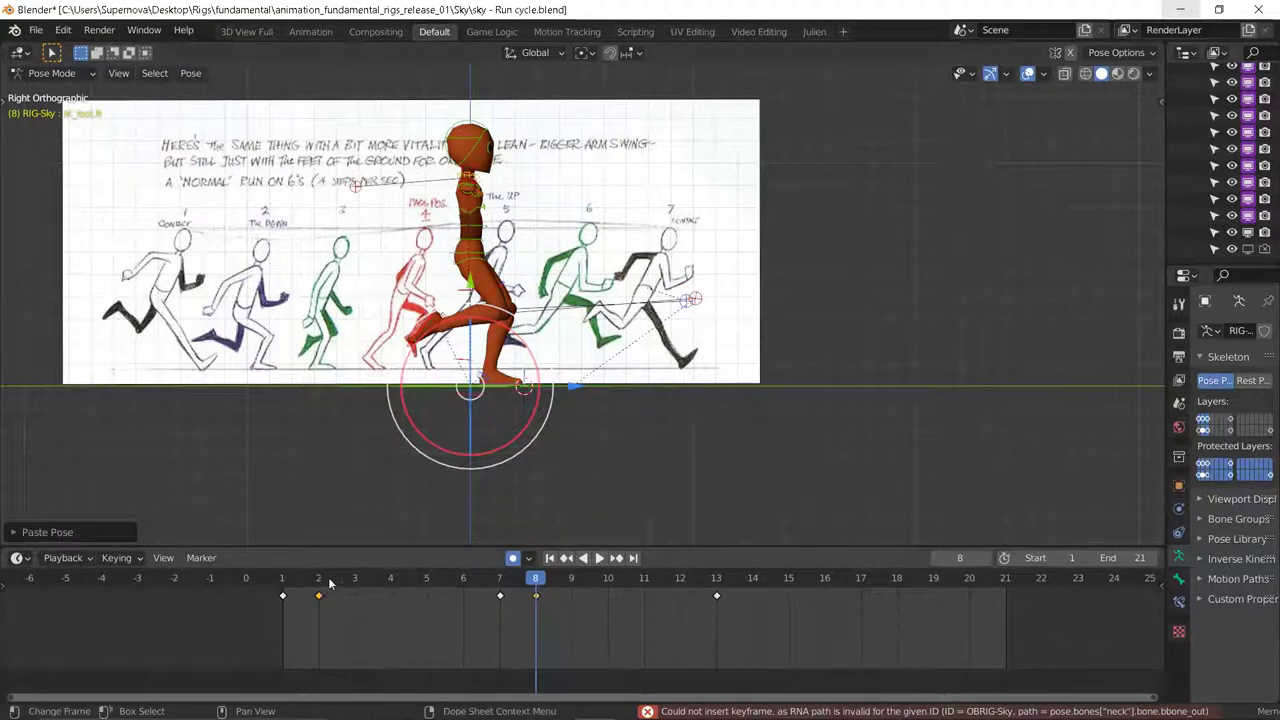
Step: Set the playback end to frame 13 and preview the animation in a perspective view of the whole rig
left_click_drag(330, 583, 391, 583)
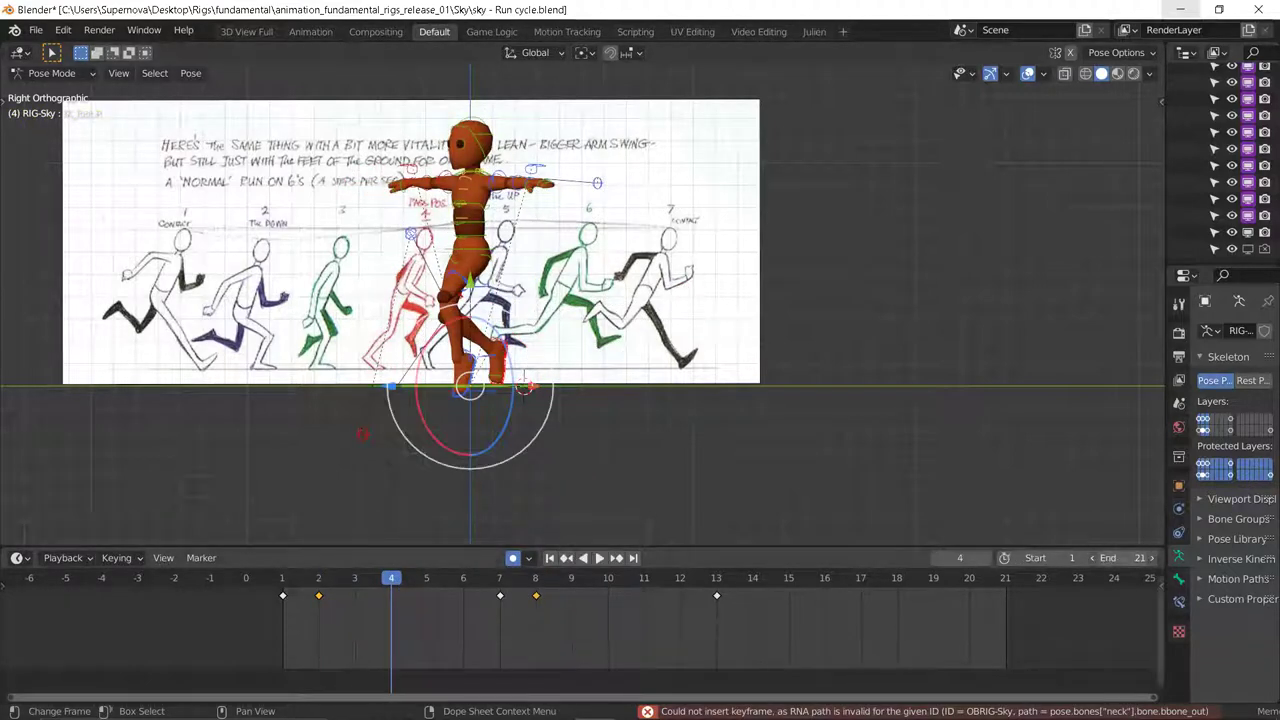
left_click_drag(1122, 557, 1082, 557)
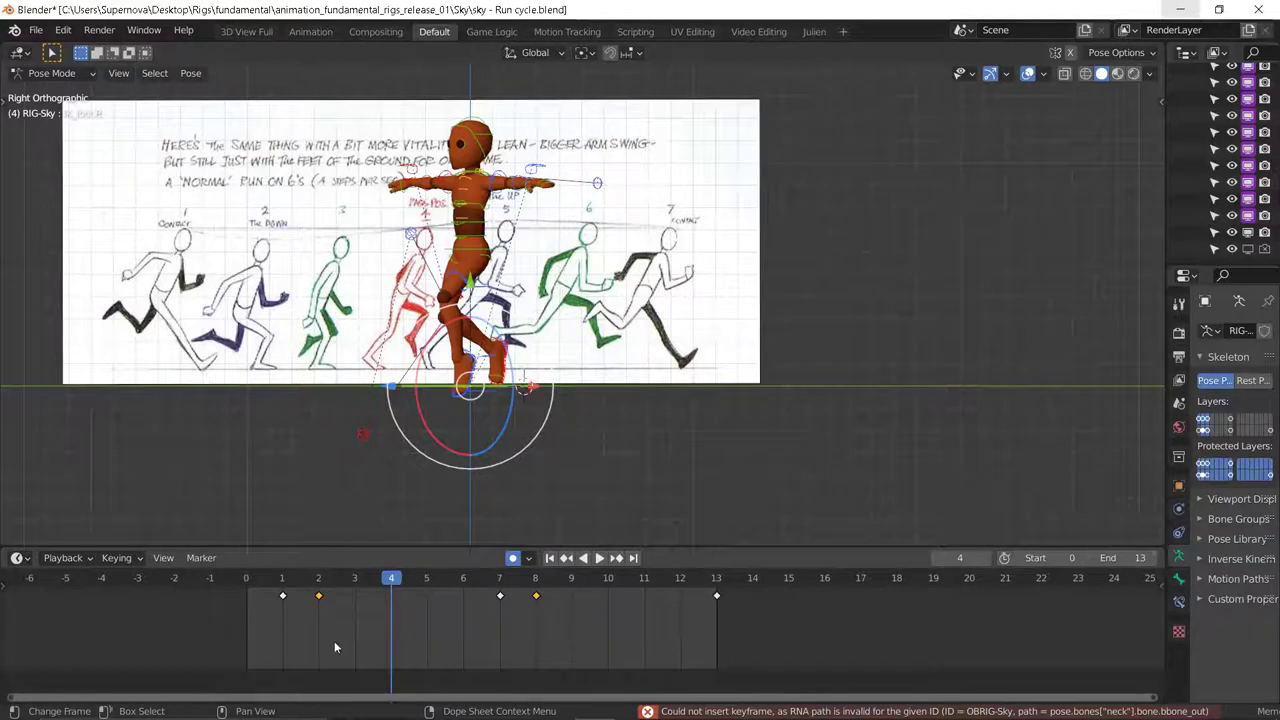
key("space")
key("space")
middle_click_drag(597, 304, 578, 464)
left_click(578, 464)
scroll(609, 410, "down", 4)
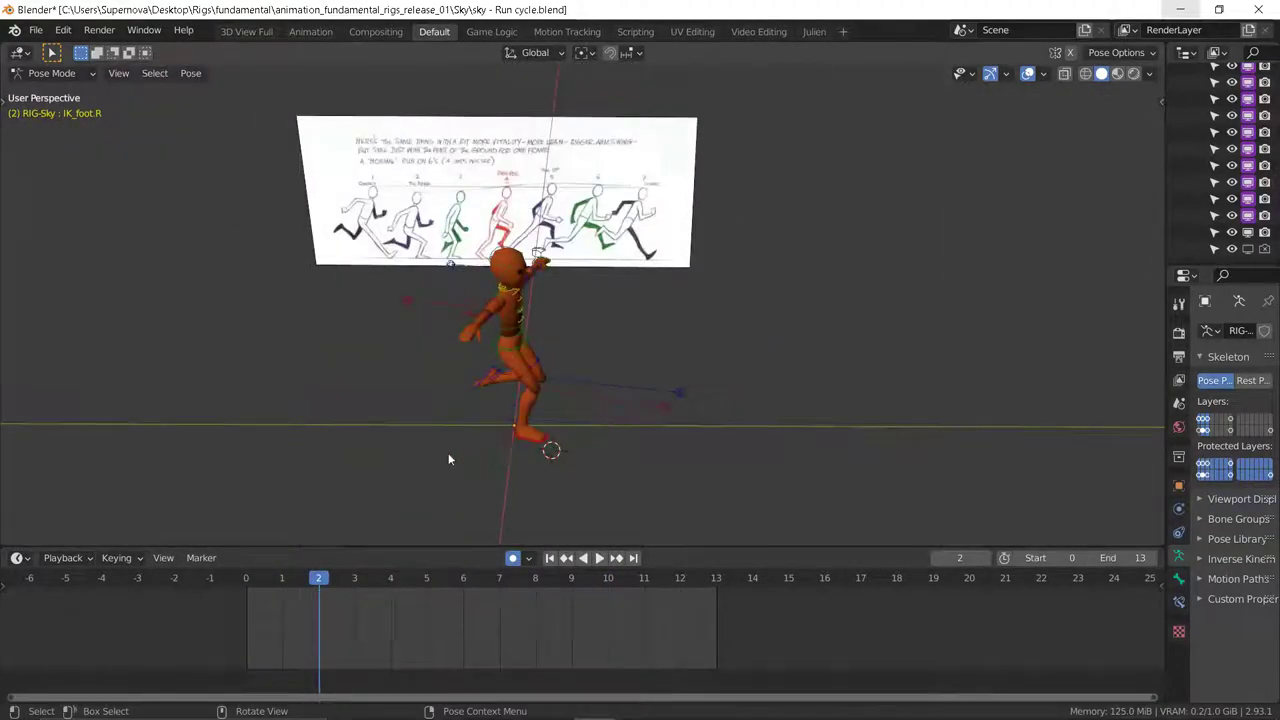
Step: Play the run cycle from frame 0 in perspective to review how the contact and down poses flow together
left_click(551, 450)
left_click_drag(604, 618, 254, 582)
key("x")
left_click(330, 616)
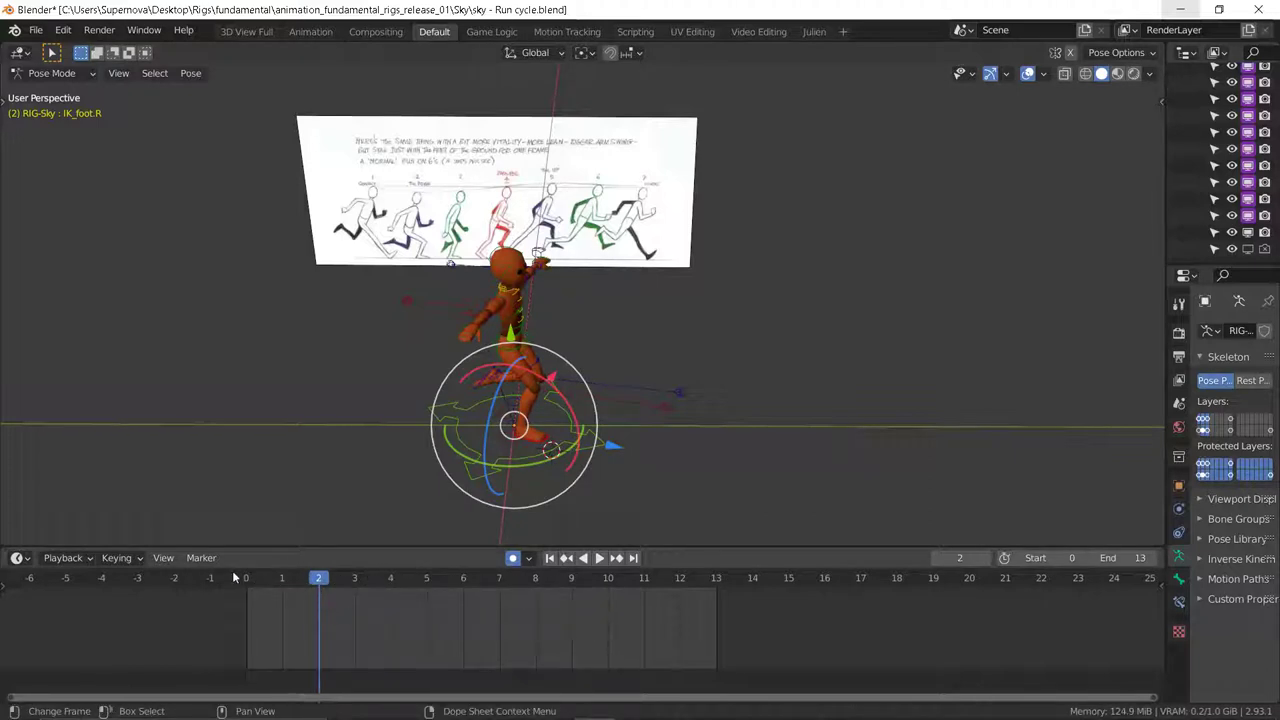
left_click(248, 582)
key("space")
middle_click_drag(423, 427, 426, 366)
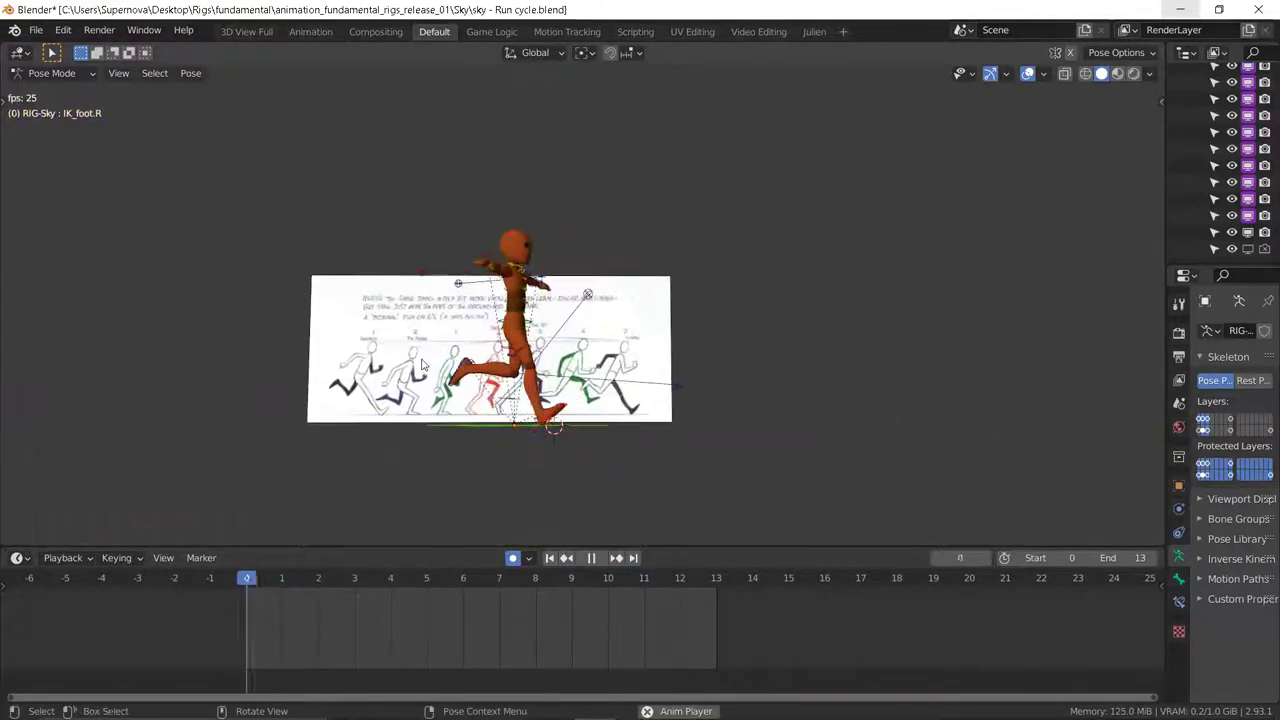
key("space")
key("space")
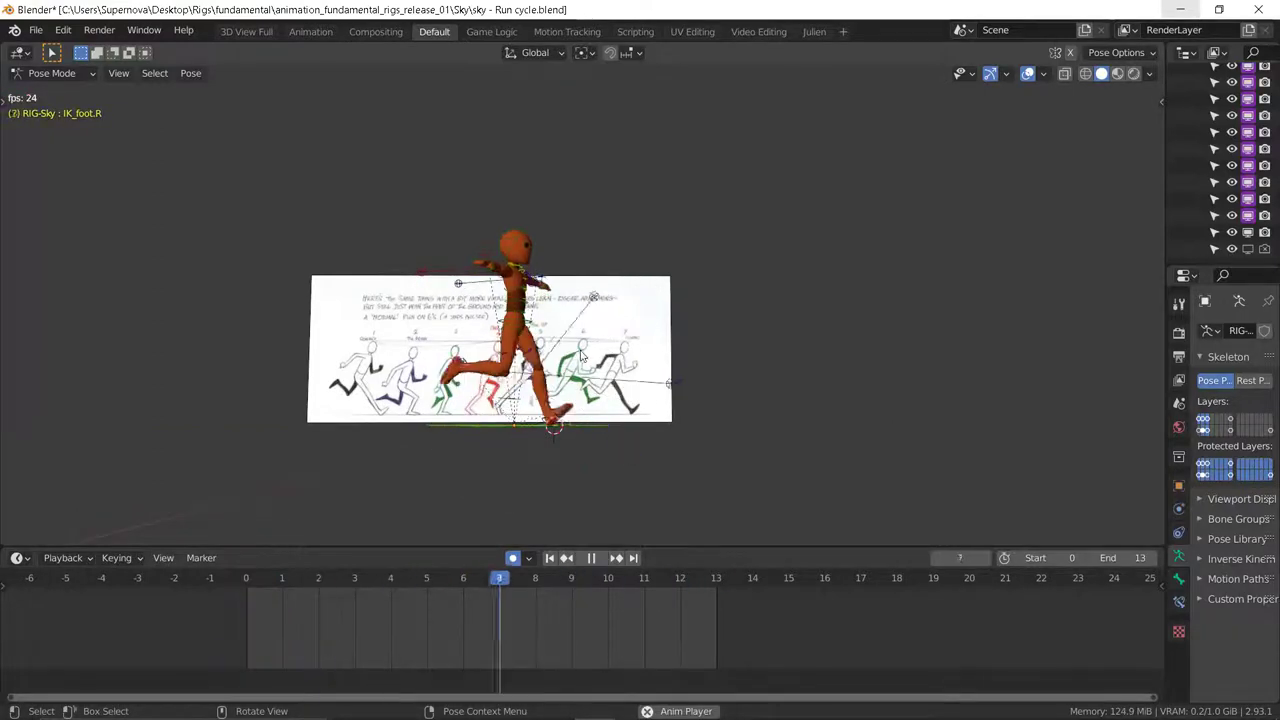
key("space")
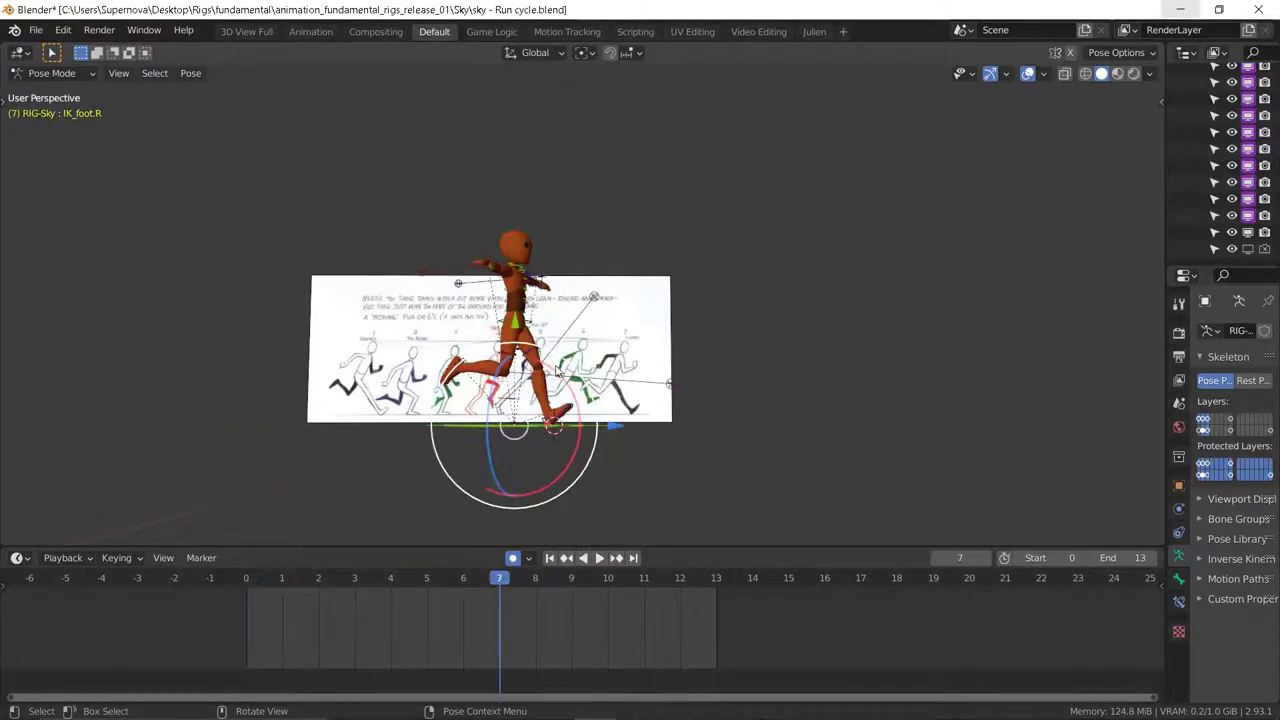
Step: Set the playback start to frame 1
middle_click_drag(577, 345, 530, 378)
scroll(530, 378, "up", 5)
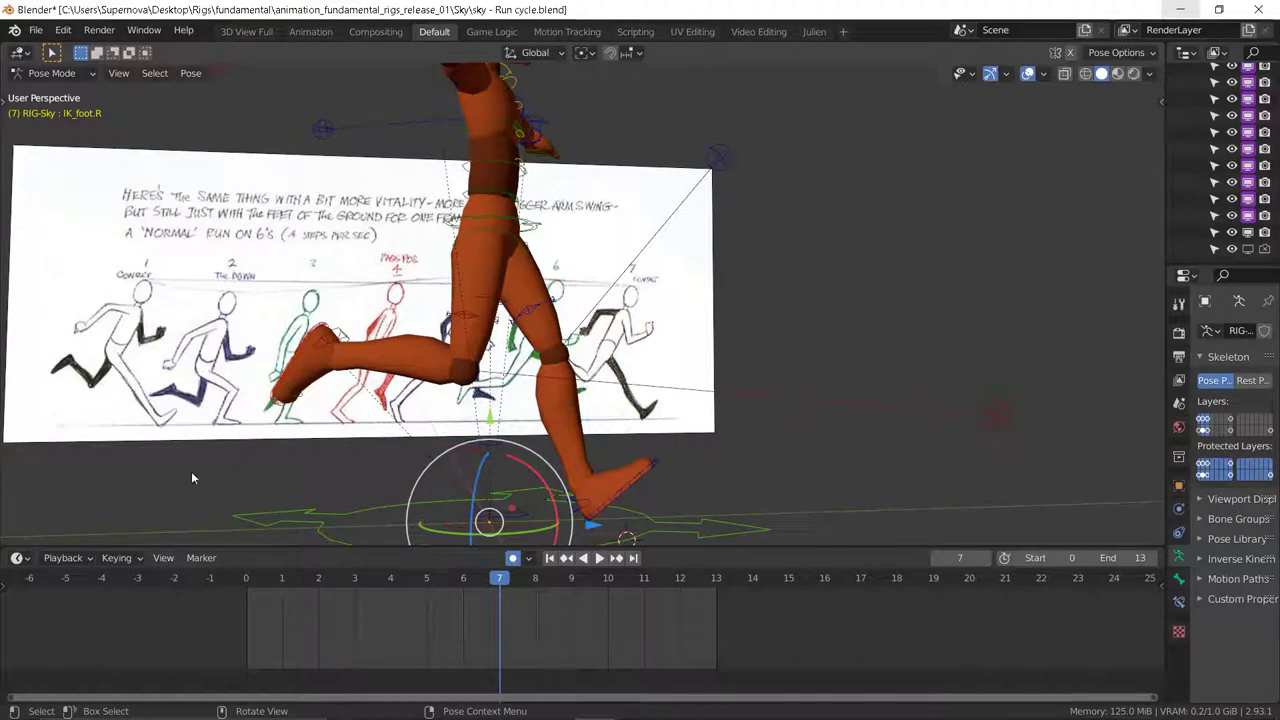
scroll(388, 277, "down", 3)
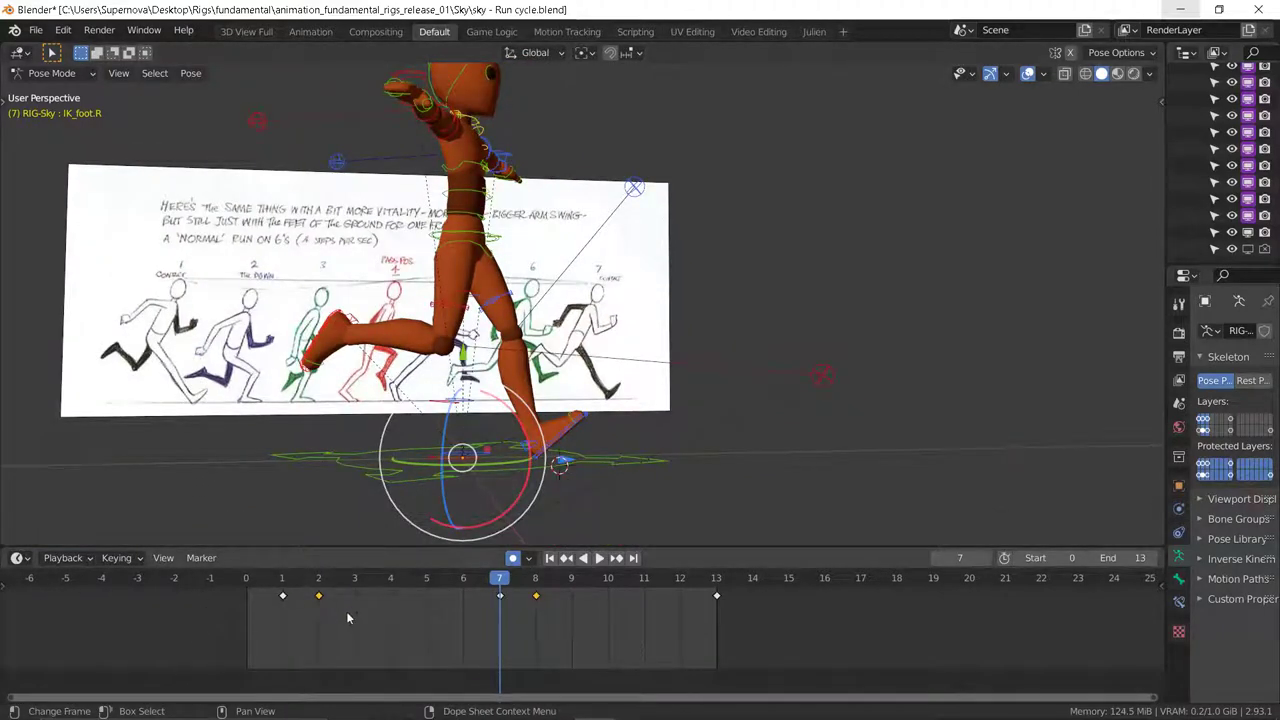
left_click(1080, 560)
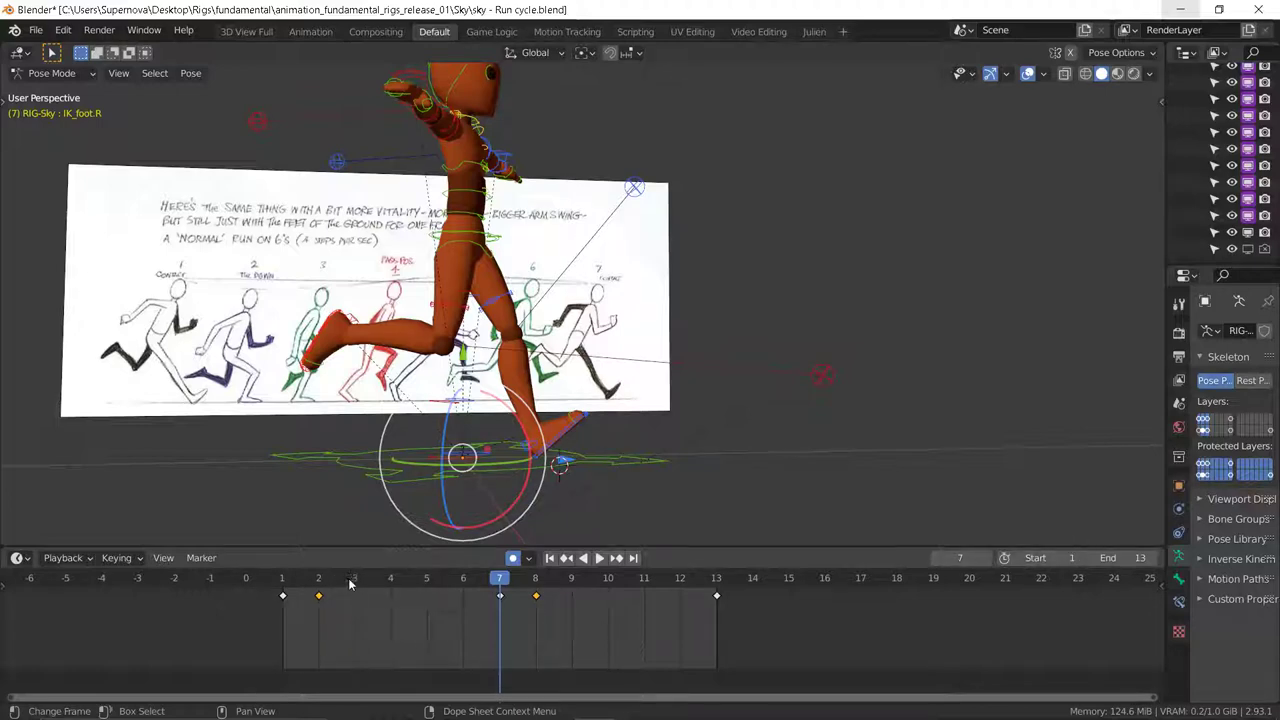
Step: Scrub between frames 2 and 5 to examine the interpolated leg positions around the passing pose at frame 4
left_click_drag(349, 584, 388, 584)
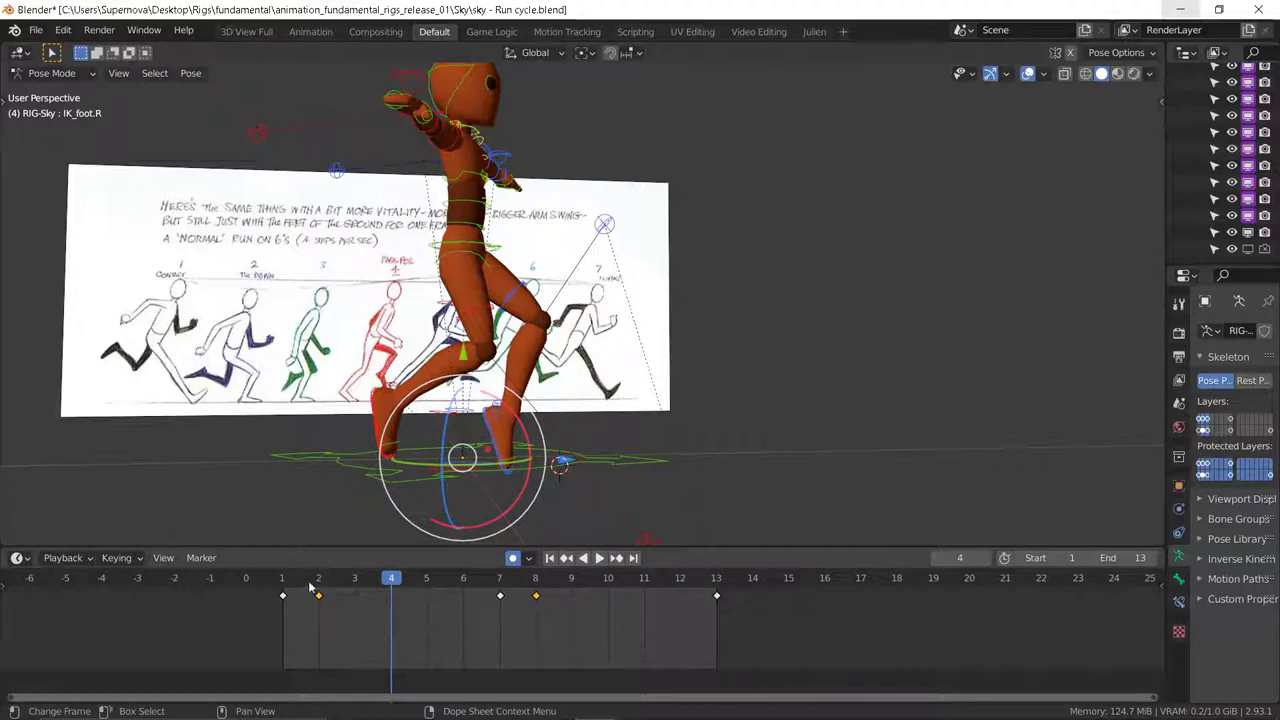
left_click_drag(310, 587, 390, 584)
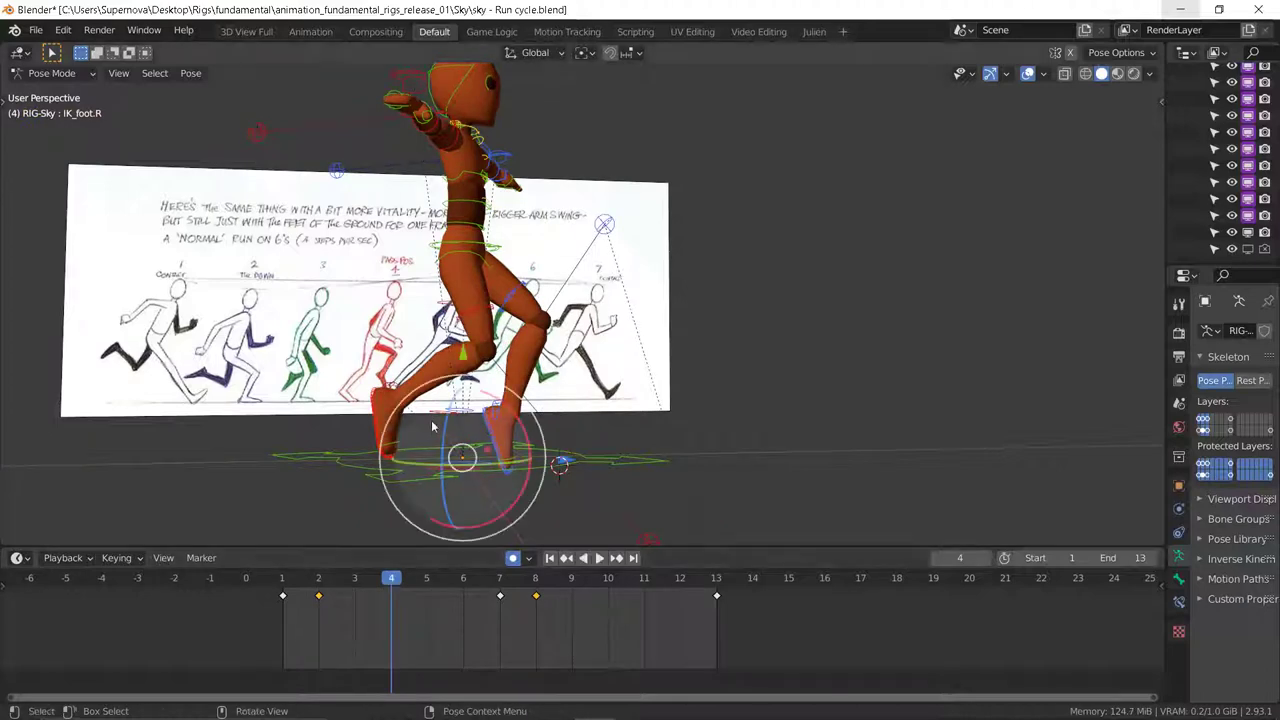
middle_click_drag(432, 426, 462, 430)
middle_click_drag(380, 455, 360, 452)
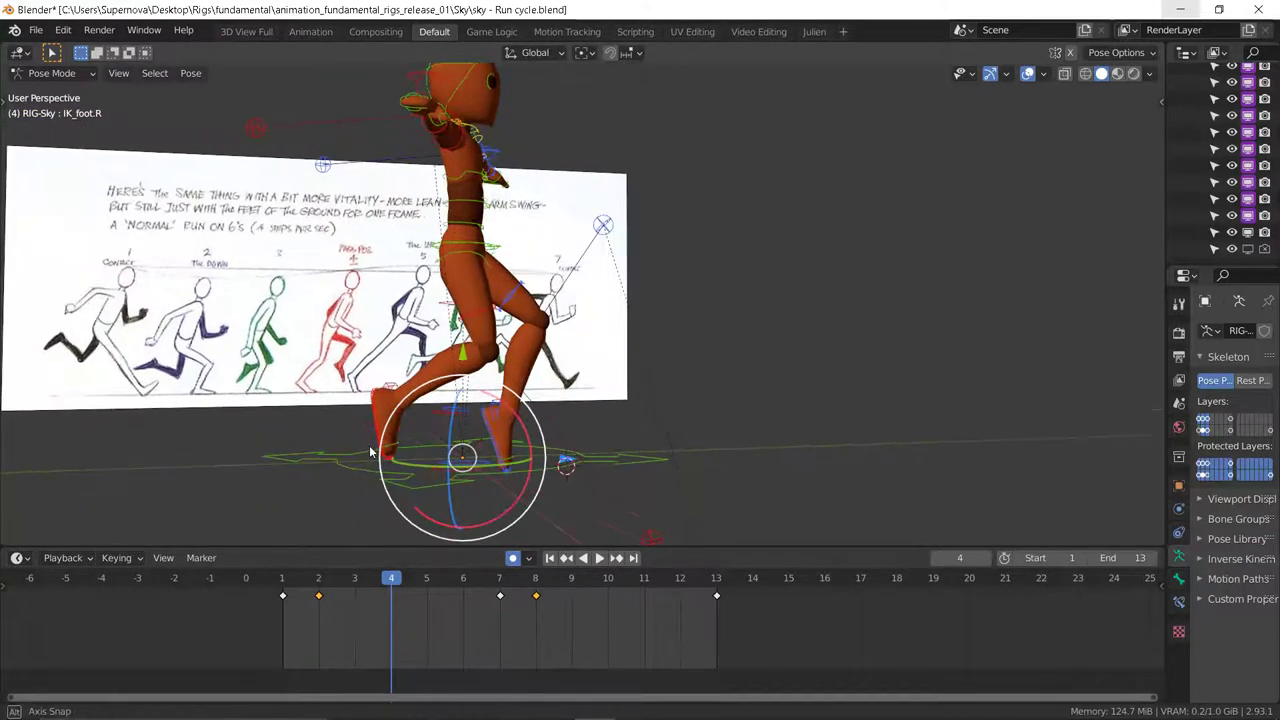
key("space")
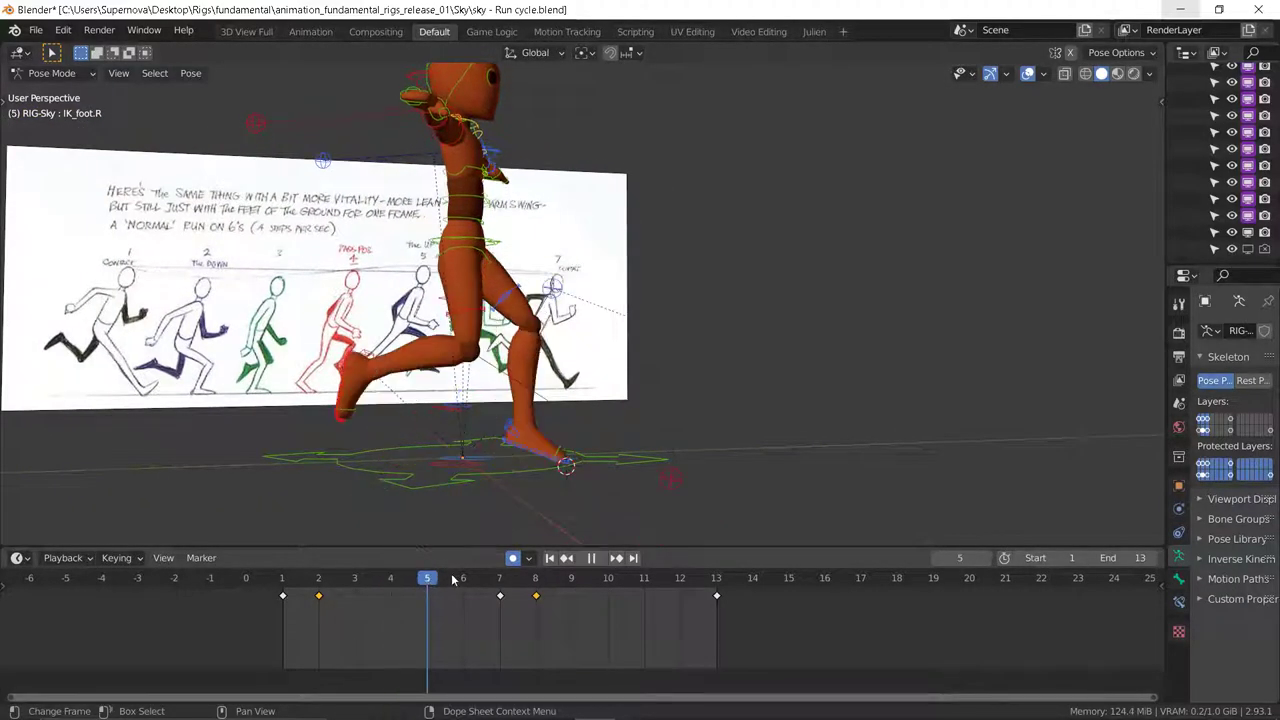
left_click(430, 580)
left_click_drag(418, 584, 389, 582)
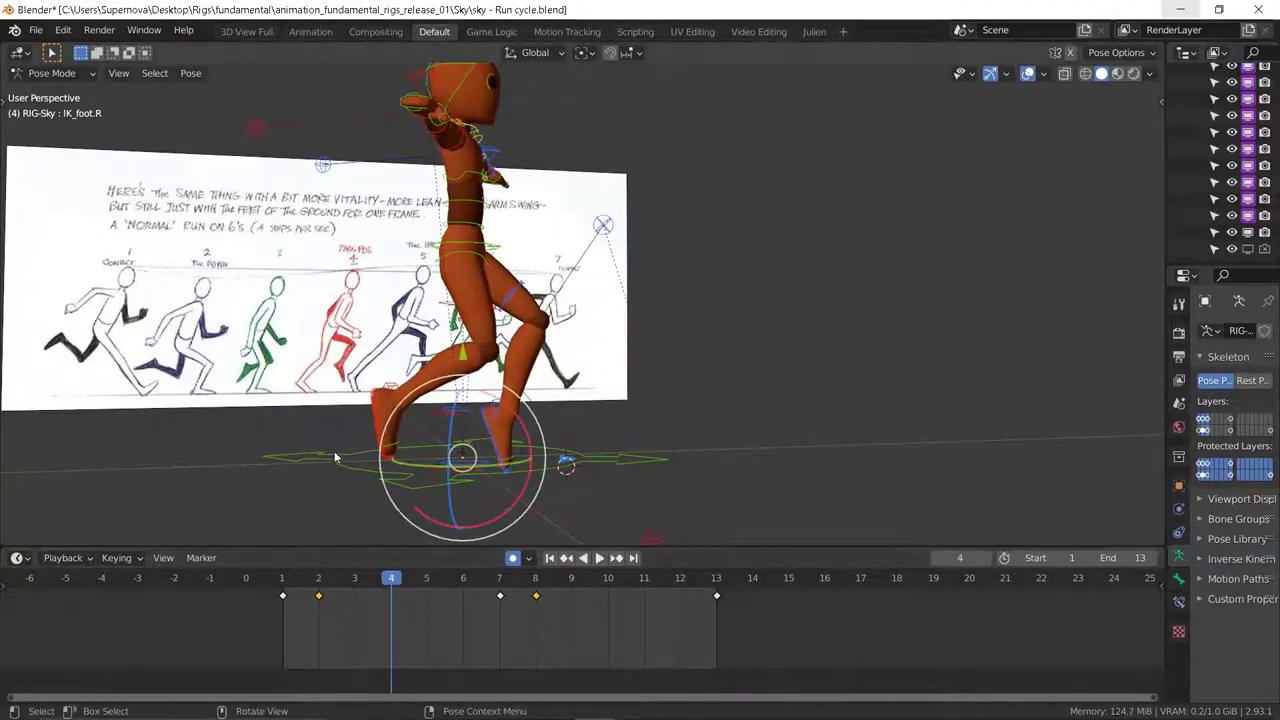
Step: Select the right foot control and compare its position at frames 2 and 4, ending in the right side view
middle_click_drag(334, 453, 357, 465)
left_click(384, 427)
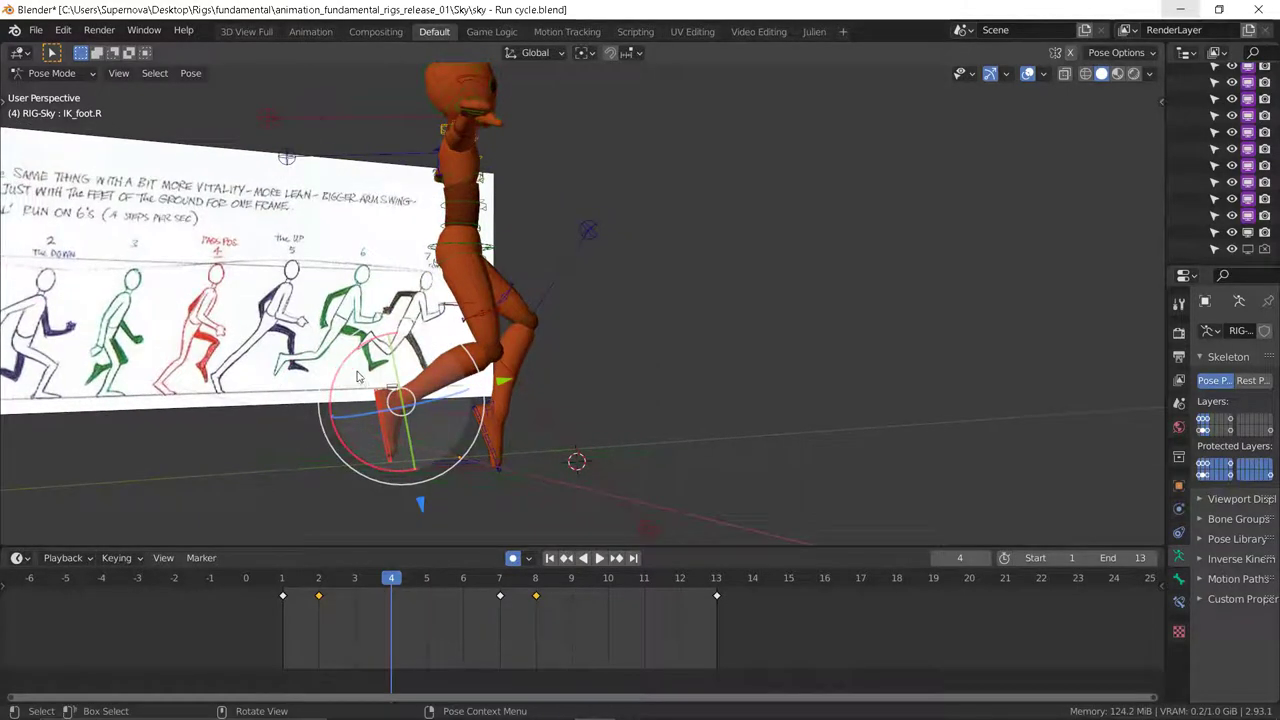
left_click(319, 580)
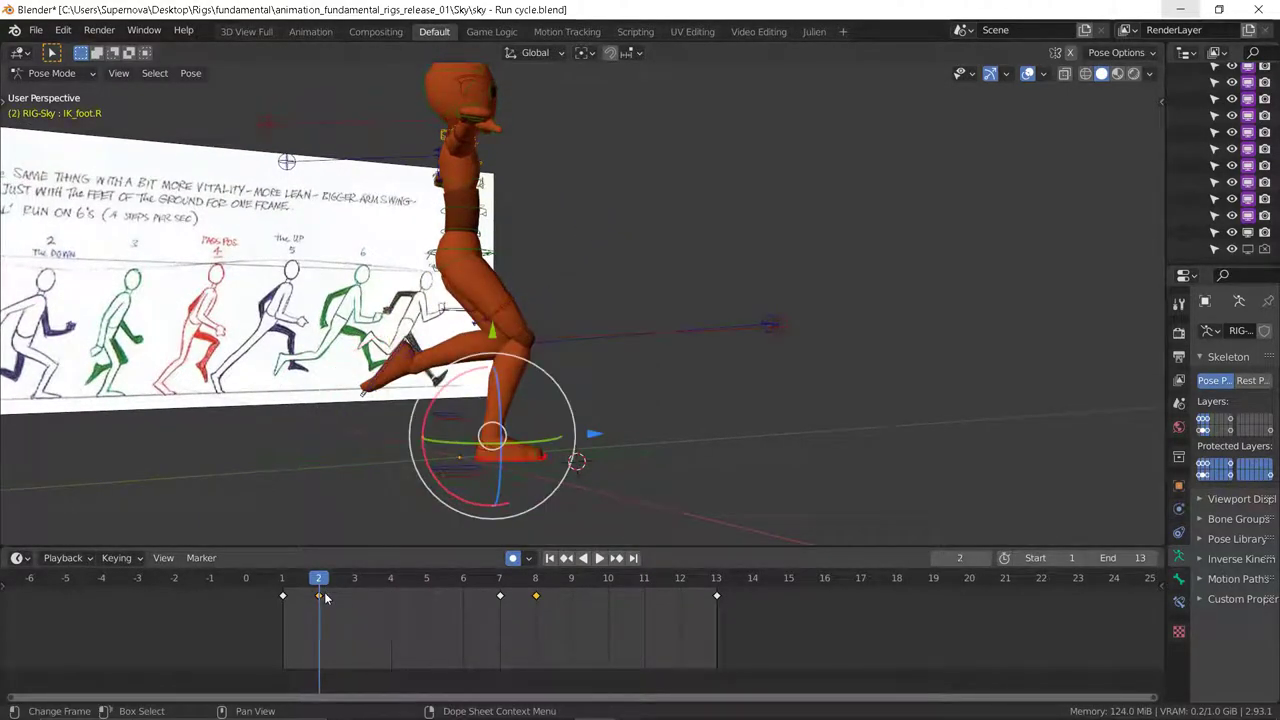
left_click(391, 578)
key("space")
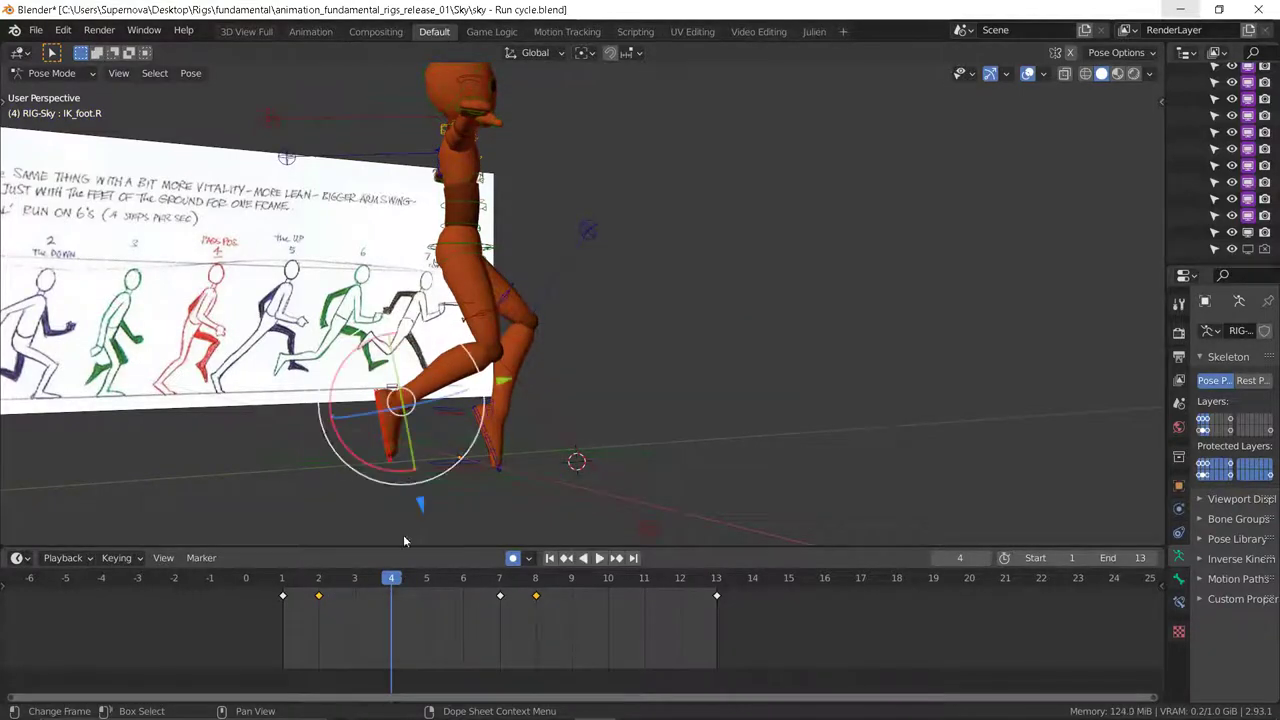
mouse_move(405, 484)
middle_mouse_down()
mouse_move(422, 480)
mouse_move(402, 482)
middle_mouse_up()
key("KP_3")
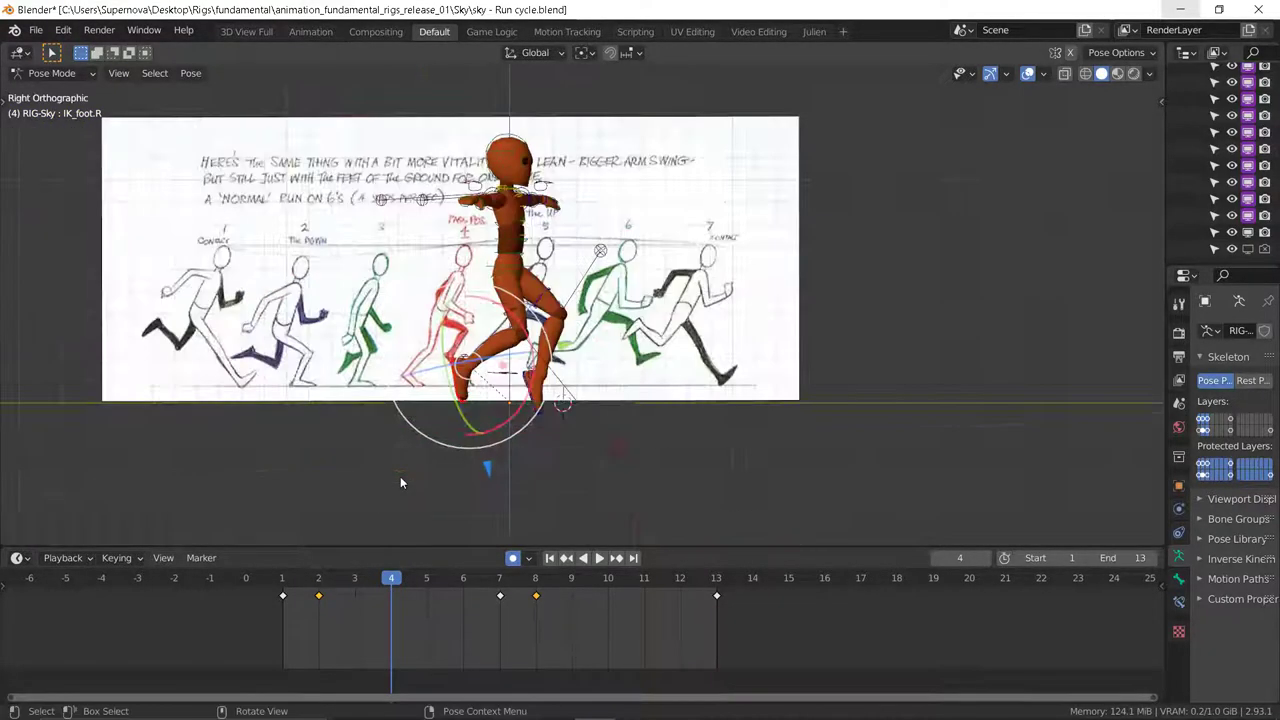
Step: Duplicate the right foot's flat-on-ground keyframe from frame 2 to frame 4
scroll(445, 420, "up", 6)
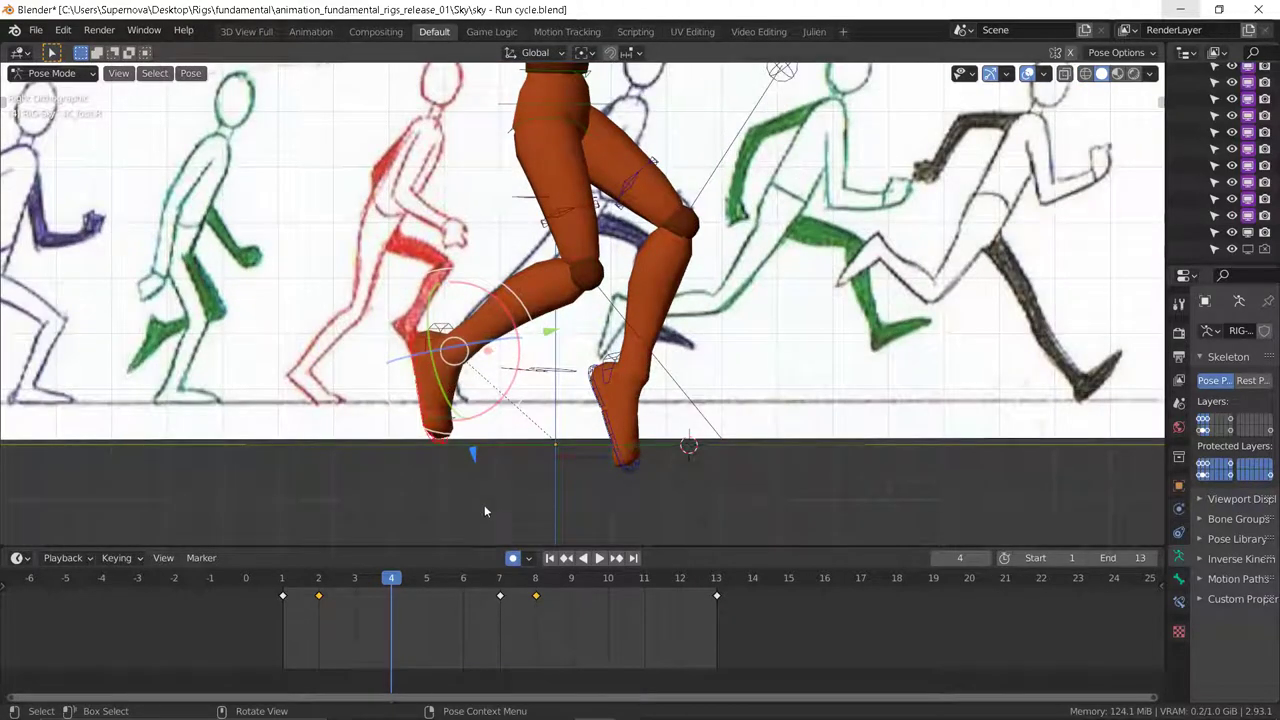
key("space")
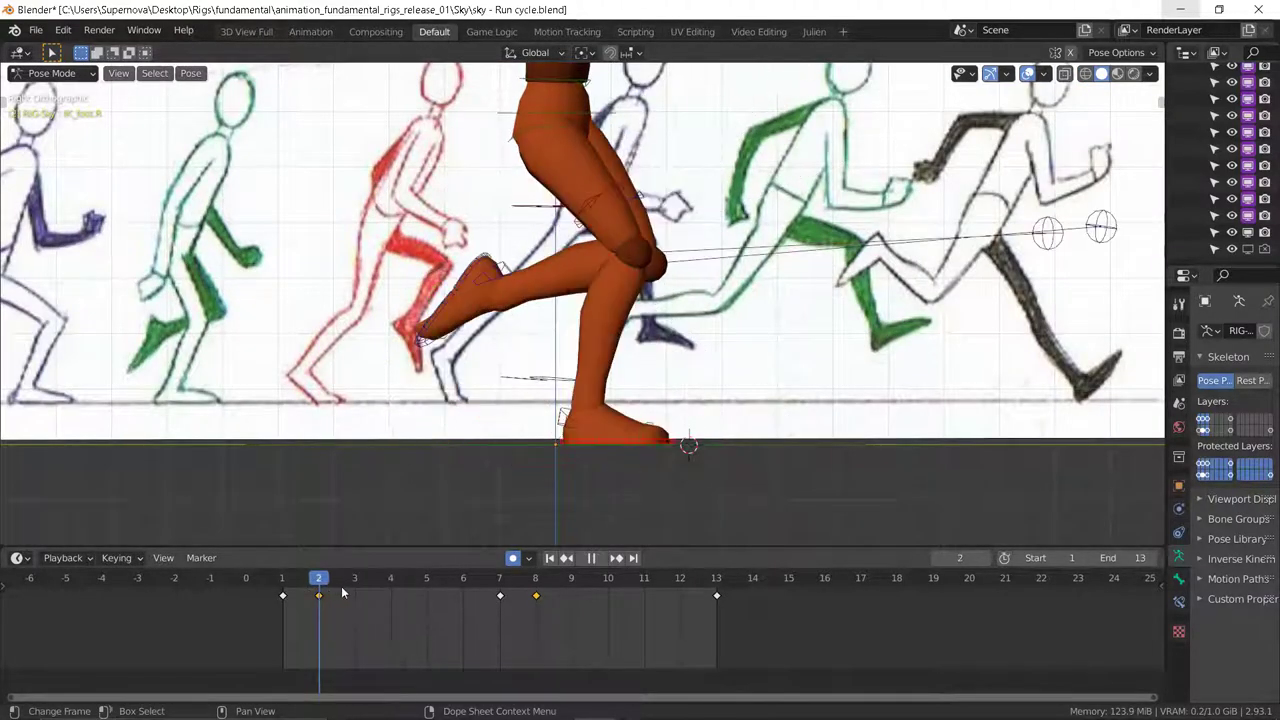
left_click_drag(342, 593, 392, 588)
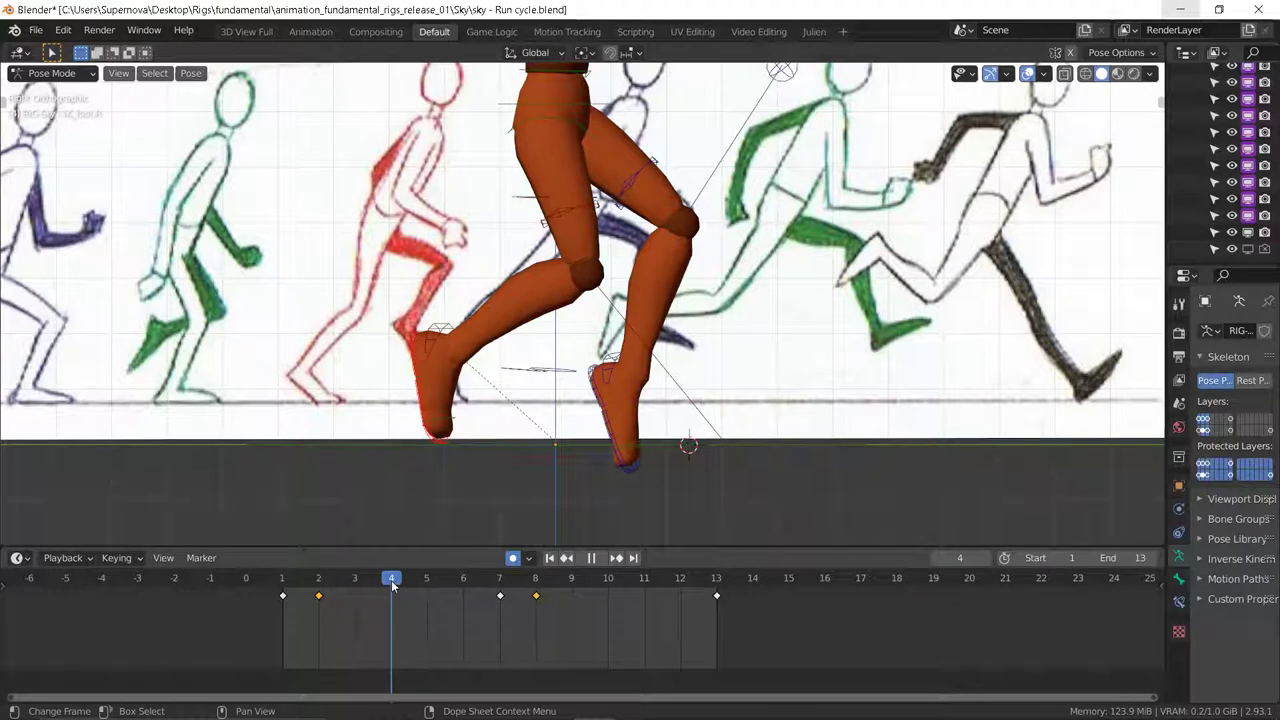
key("space")
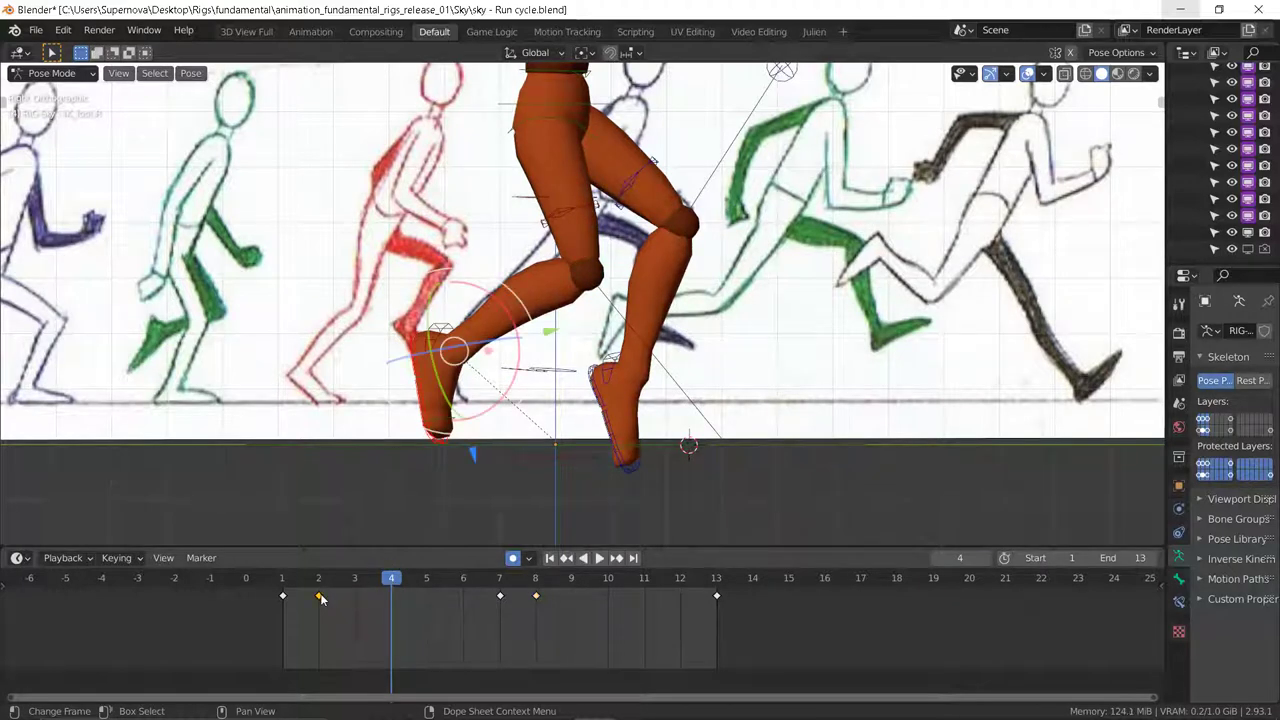
key("shift+d")
left_click(385, 607)
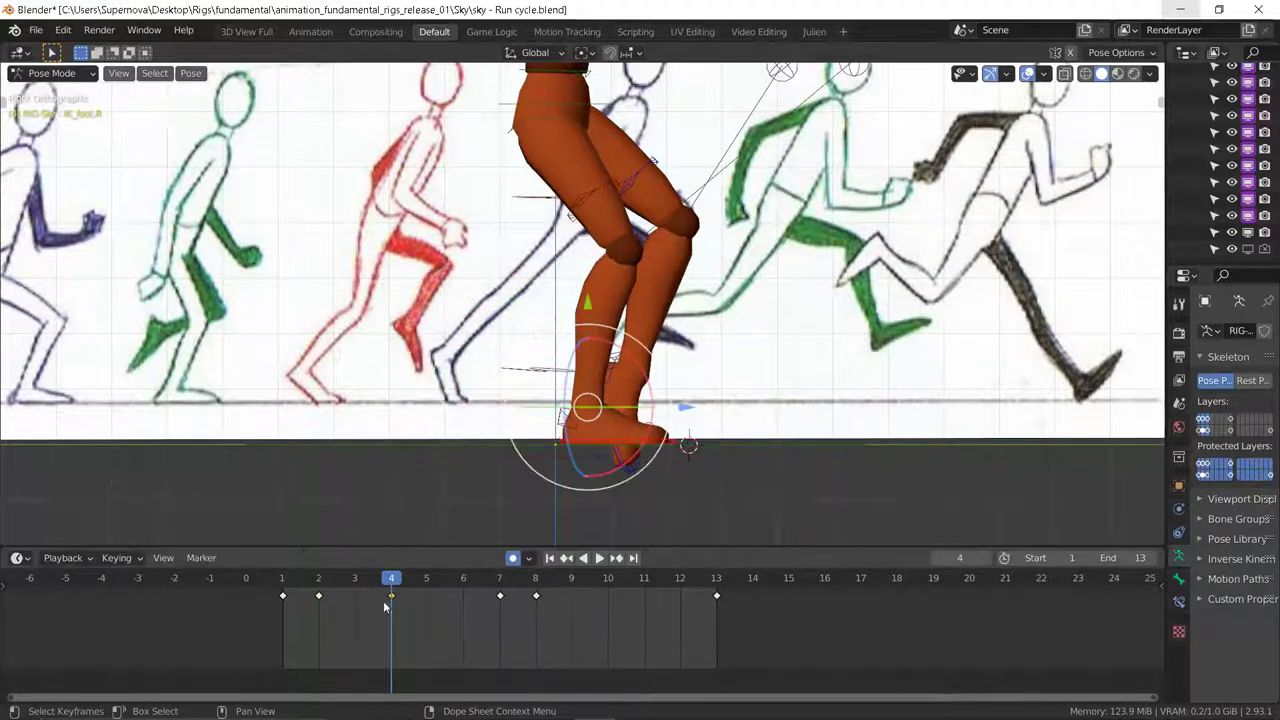
Step: Slide the flat right foot backward along the ground at frame 4, behind the body
key("g")
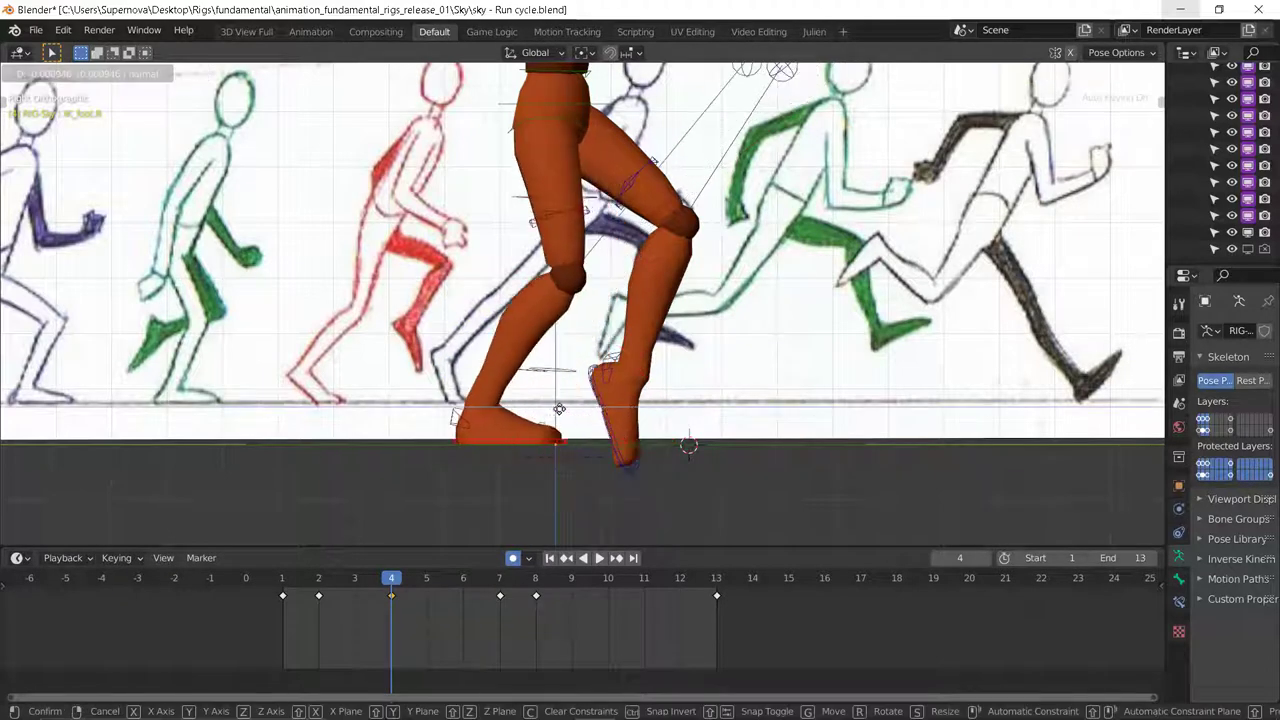
left_click(510, 409)
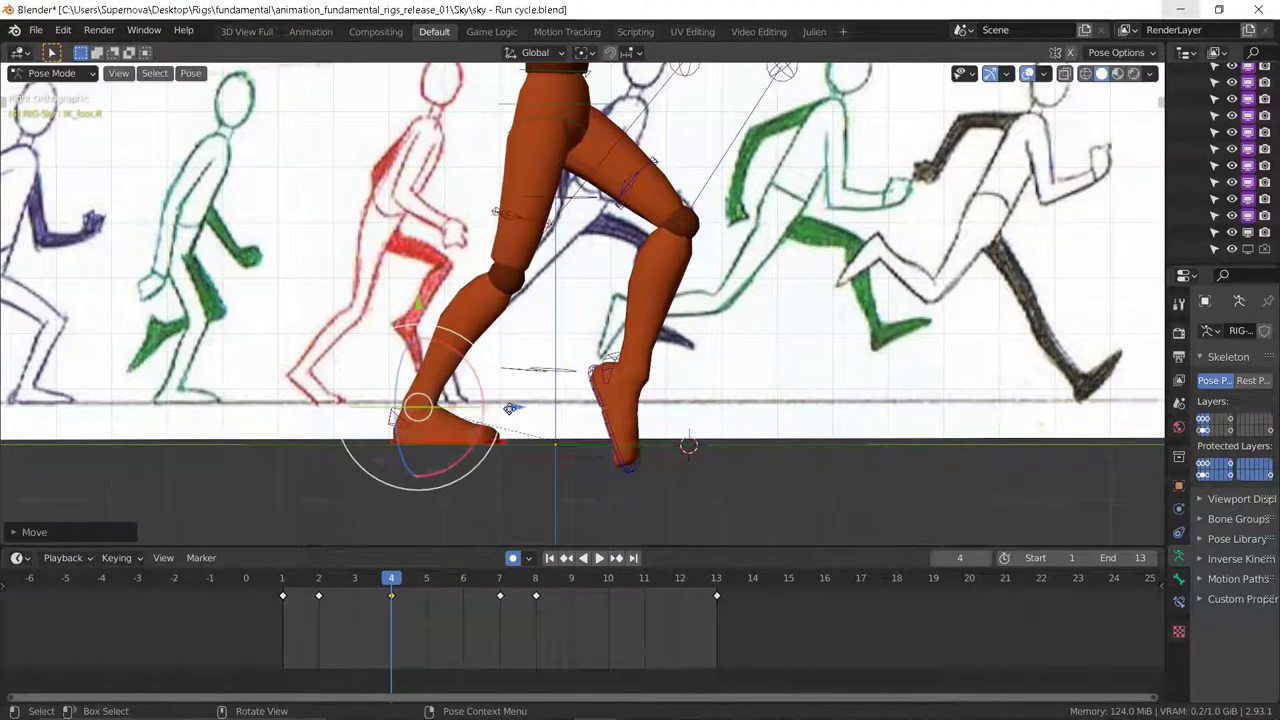
key("ctrl+z")
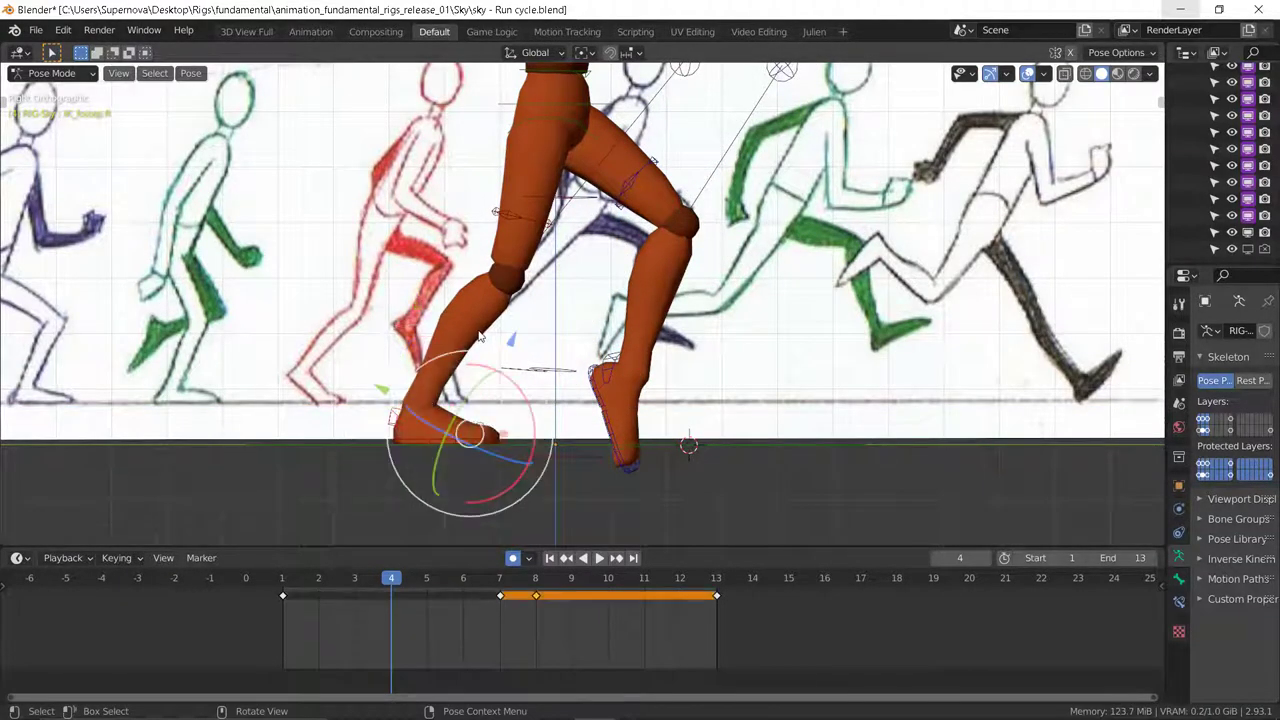
Step: Lift the right heel by rotating its instep control at frame 4, and raise the left foot higher off the ground
left_click_drag(505, 378, 534, 420)
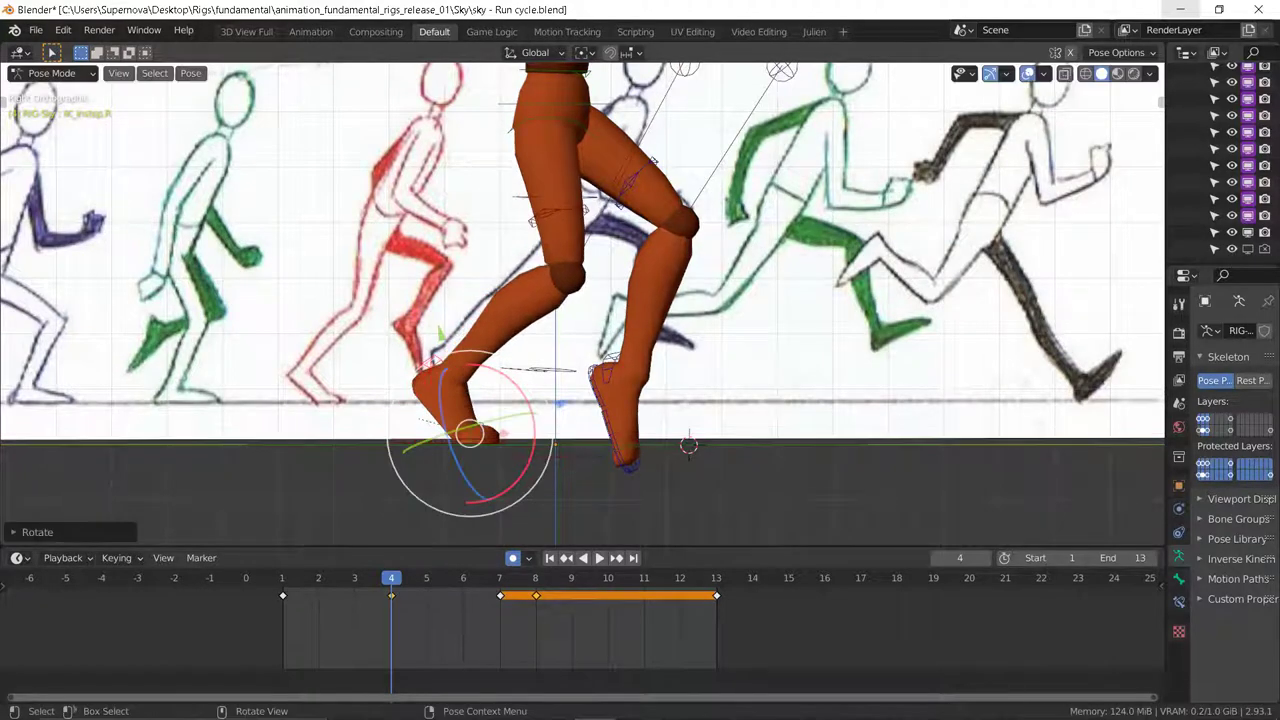
left_click(603, 402)
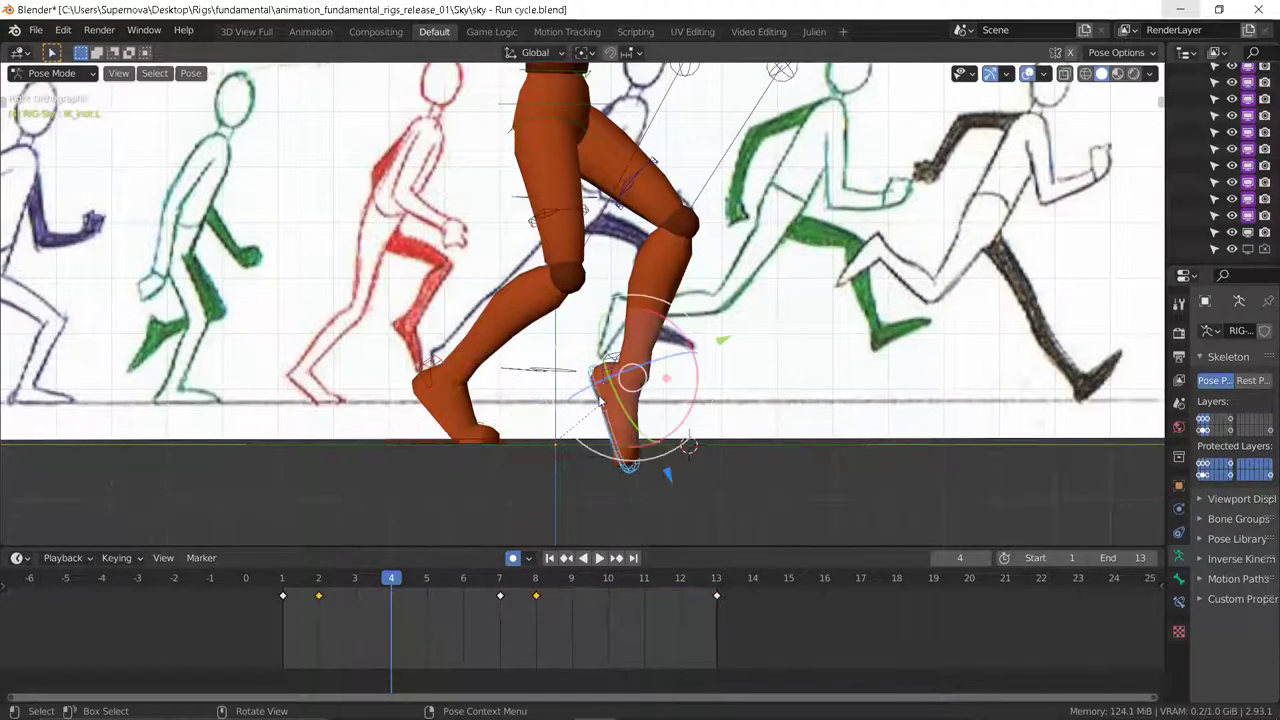
scroll(594, 380, "down", 1)
scroll(594, 380, "down", 2)
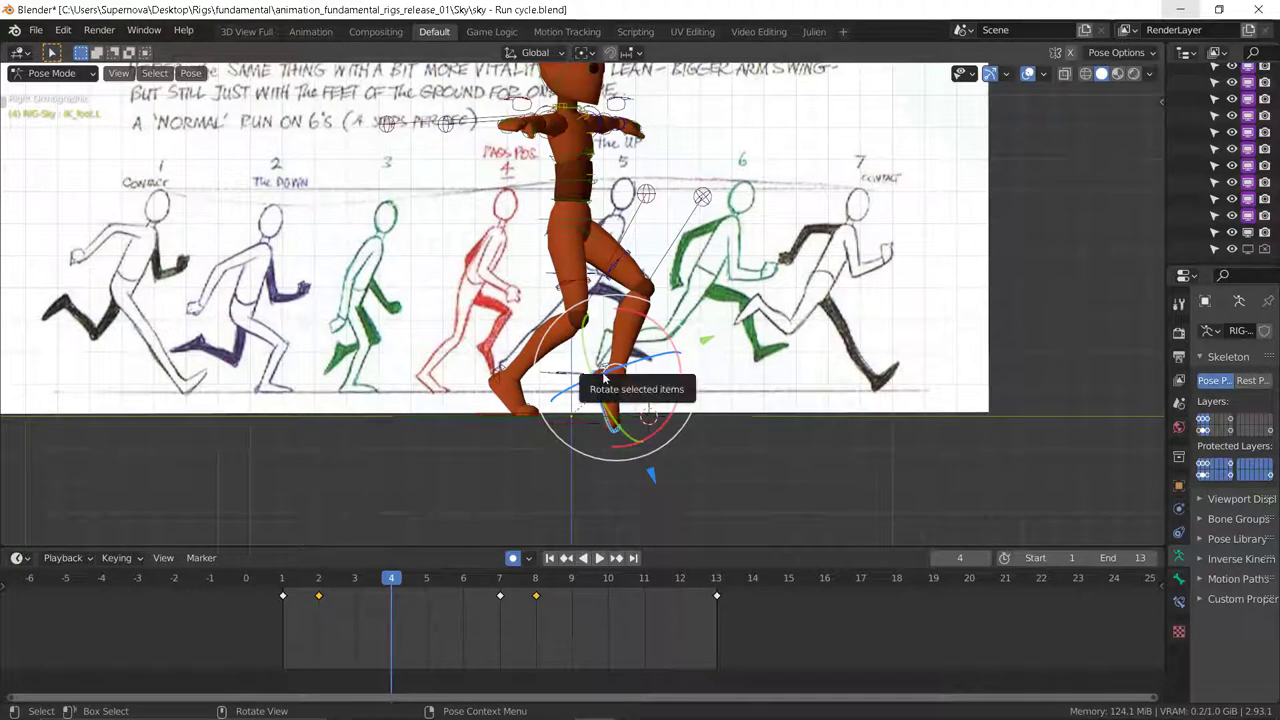
left_click_drag(614, 370, 638, 350)
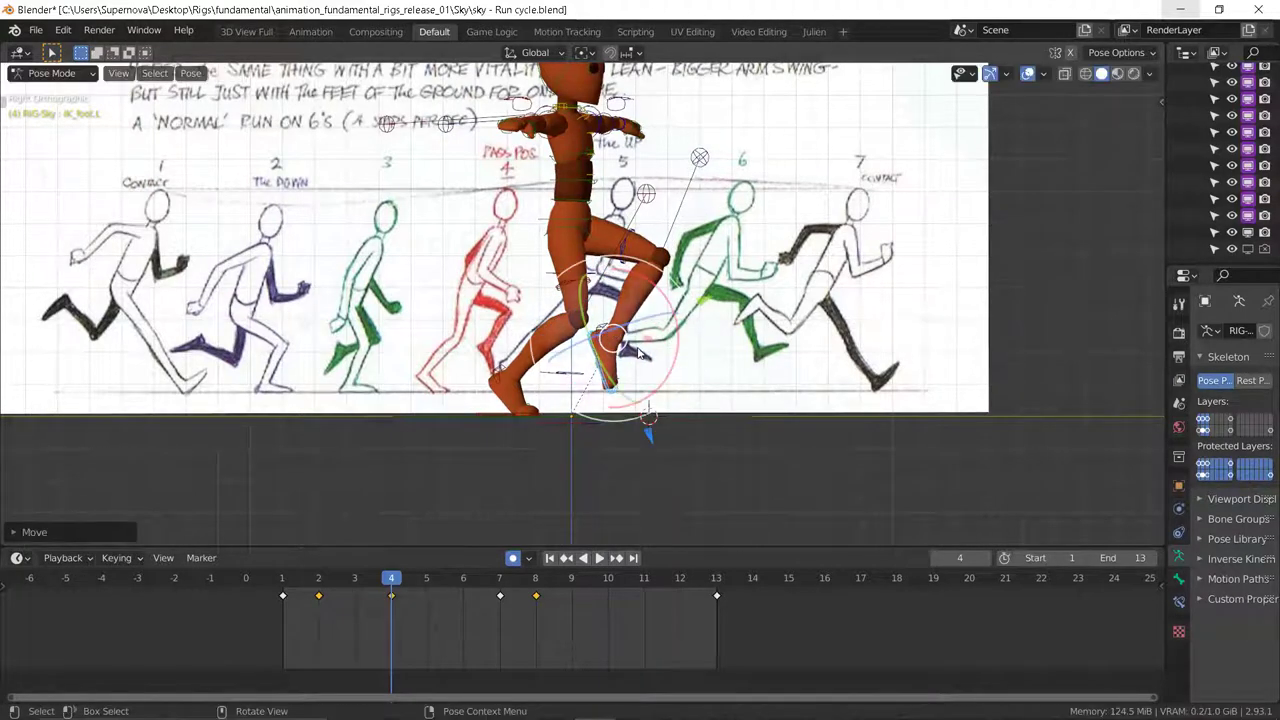
Step: Select the root control at the base of the rig and show the transform properties in the viewport
left_click(686, 318)
middle_click_drag(741, 332, 674, 372)
left_click(593, 421)
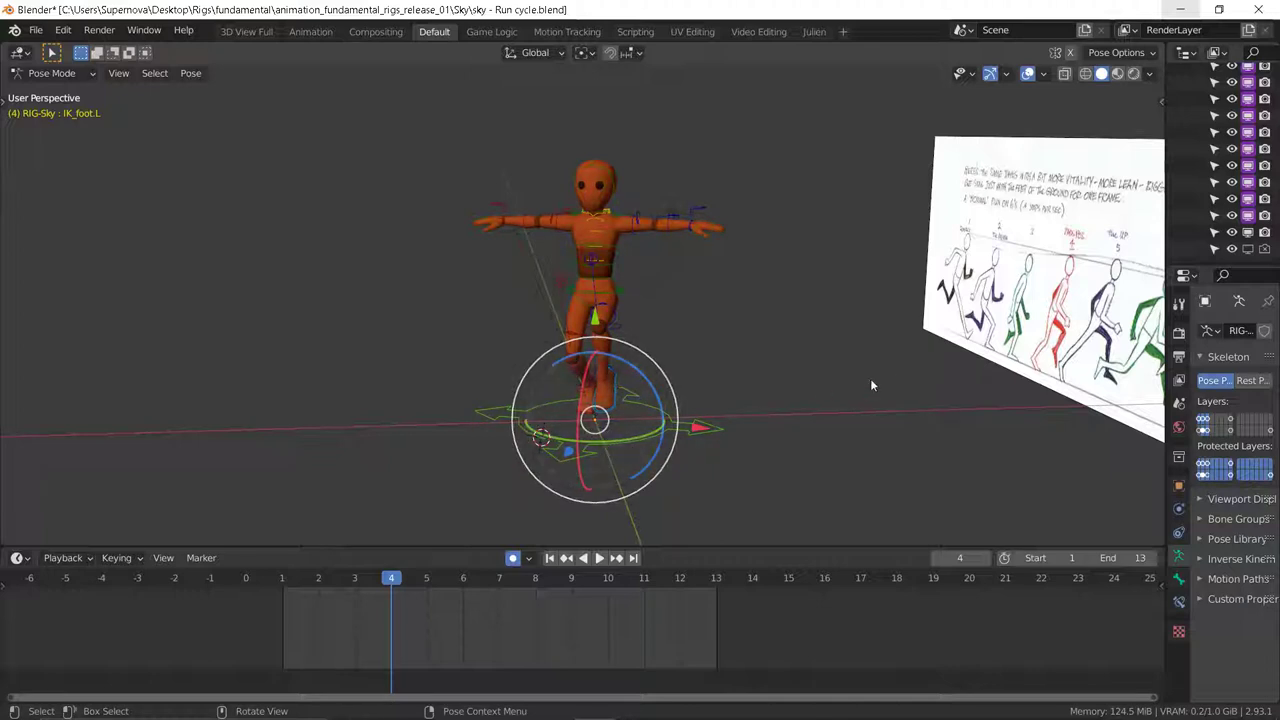
key("n")
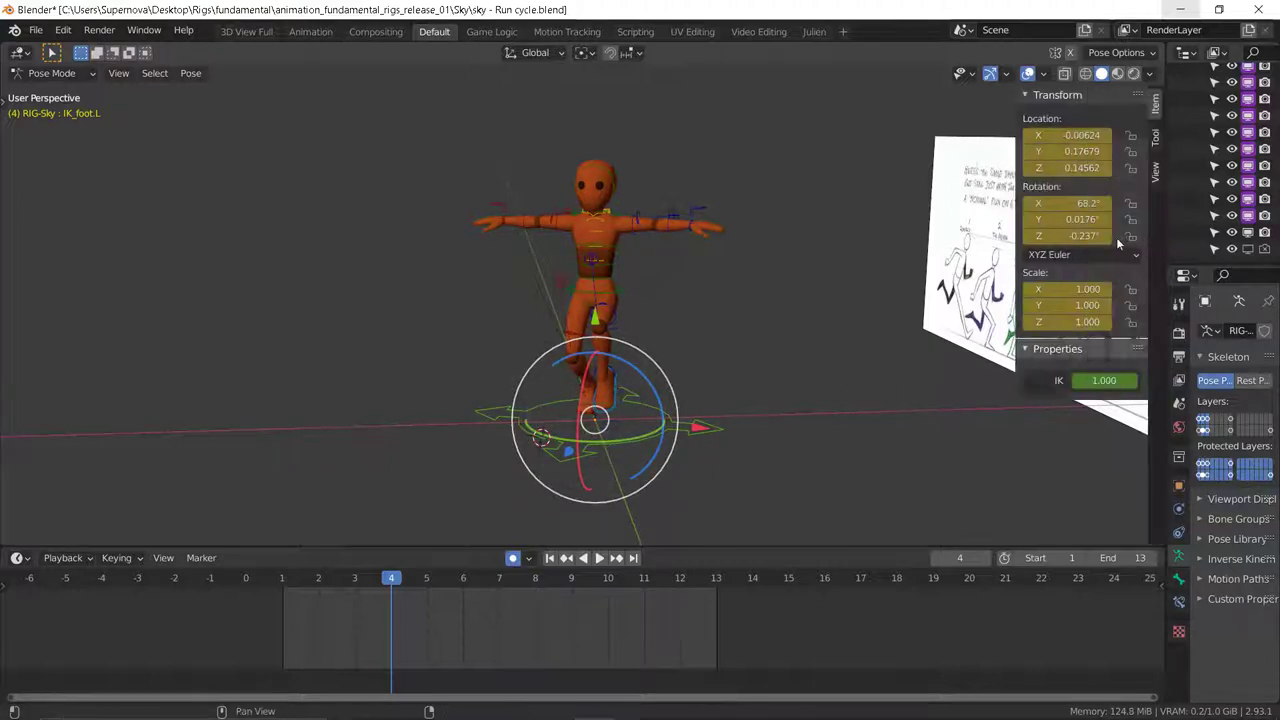
left_click(1065, 203)
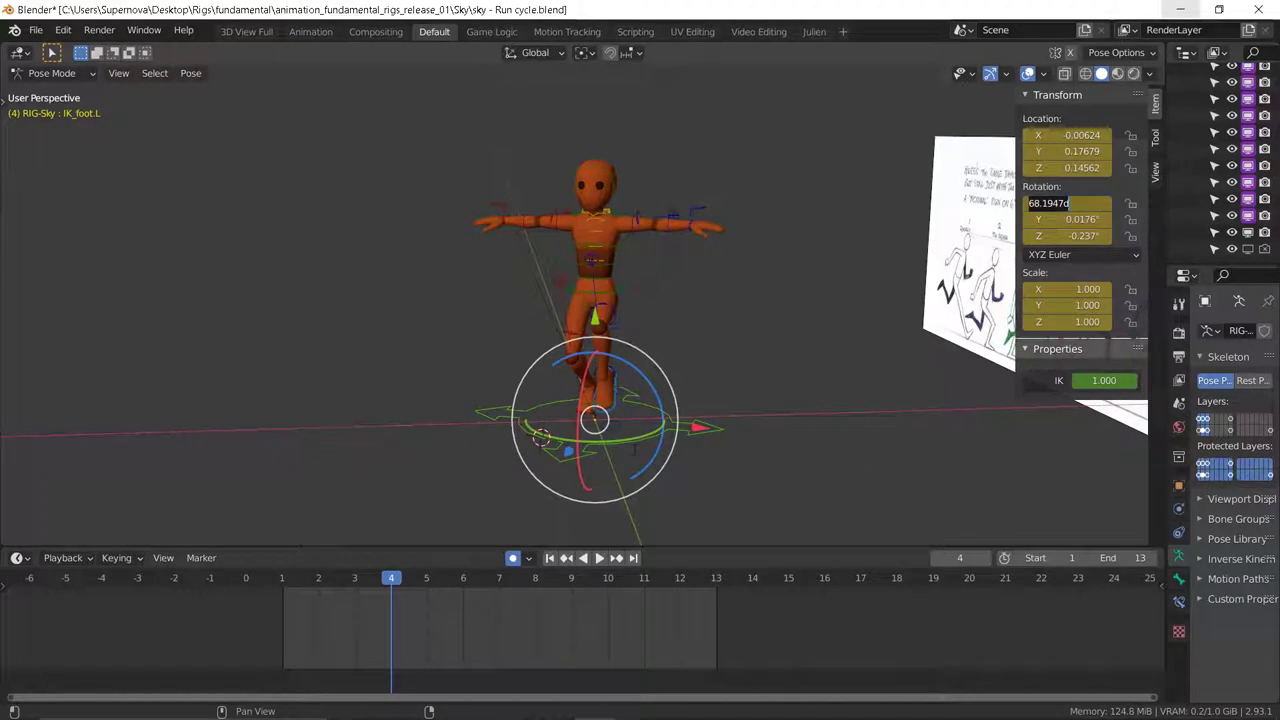
key("Escape")
Step: Rotate the whole rig about the vertical axis with the root control at frame 4 and play the animation
middle_click_drag(807, 332, 684, 451)
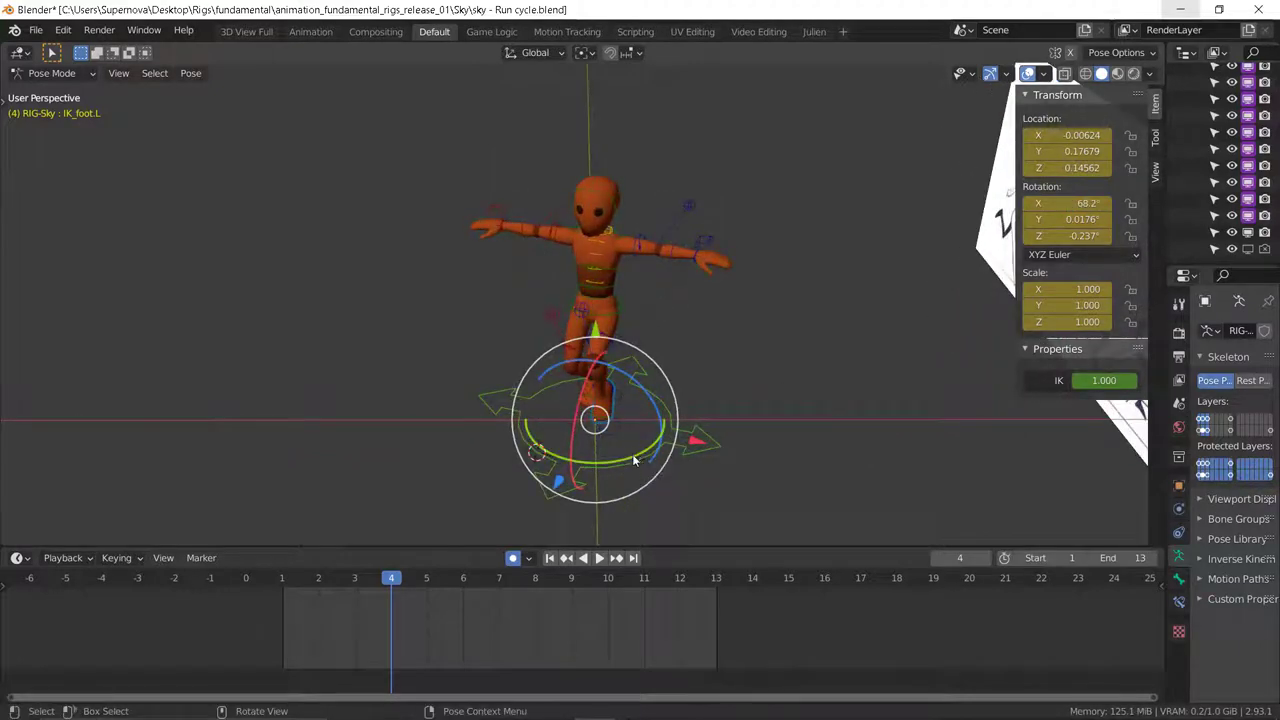
mouse_move(634, 460)
left_mouse_down()
mouse_move(652, 432)
mouse_move(645, 440)
left_mouse_up()
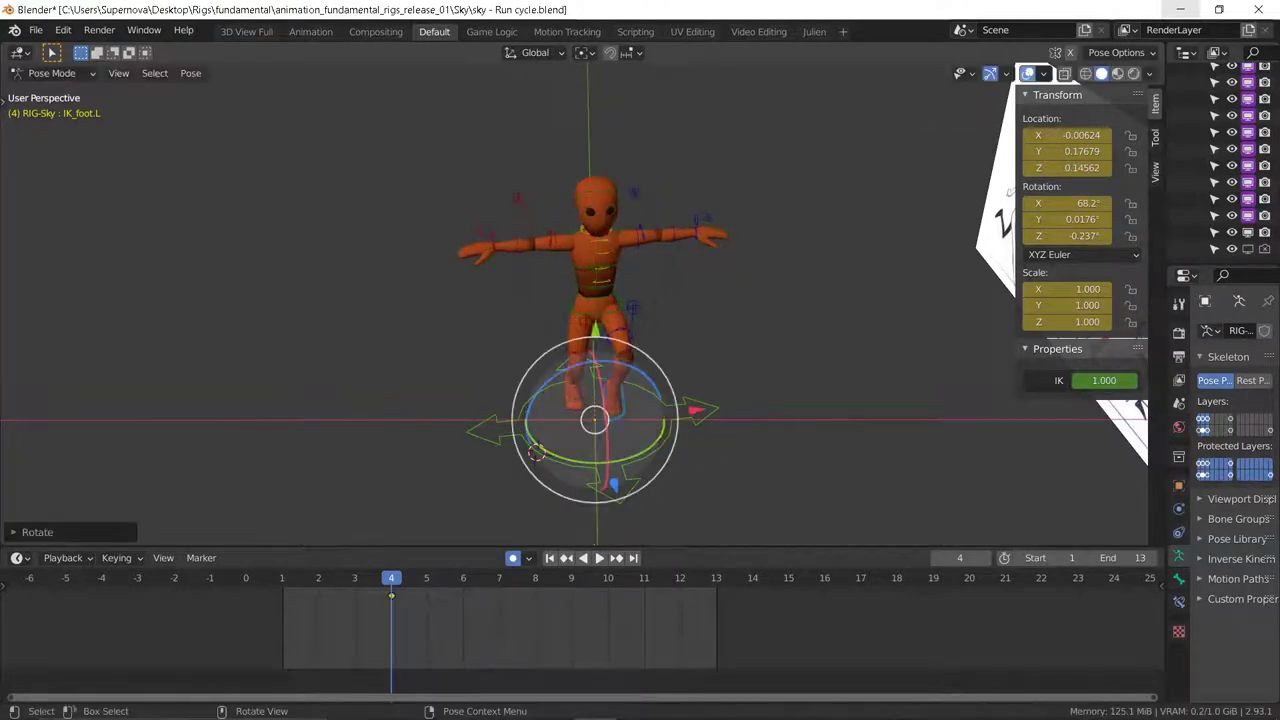
key("space")
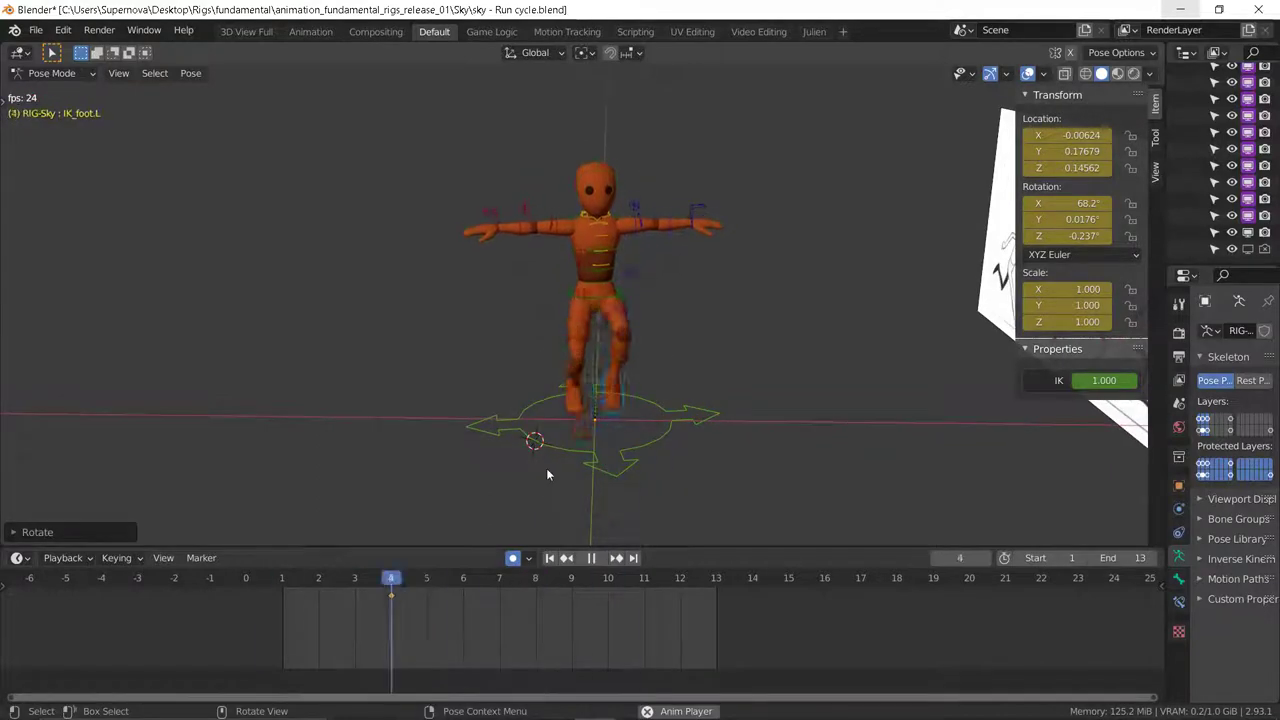
middle_click_drag(489, 397, 682, 363)
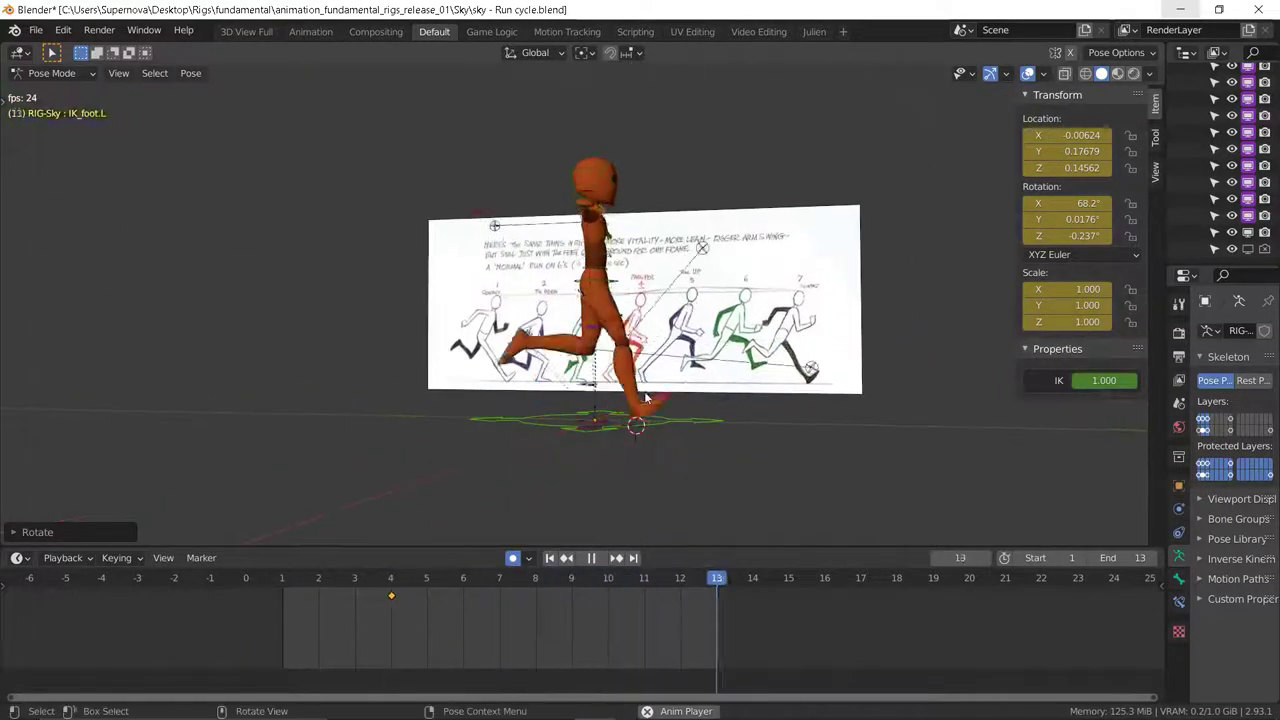
key("space")
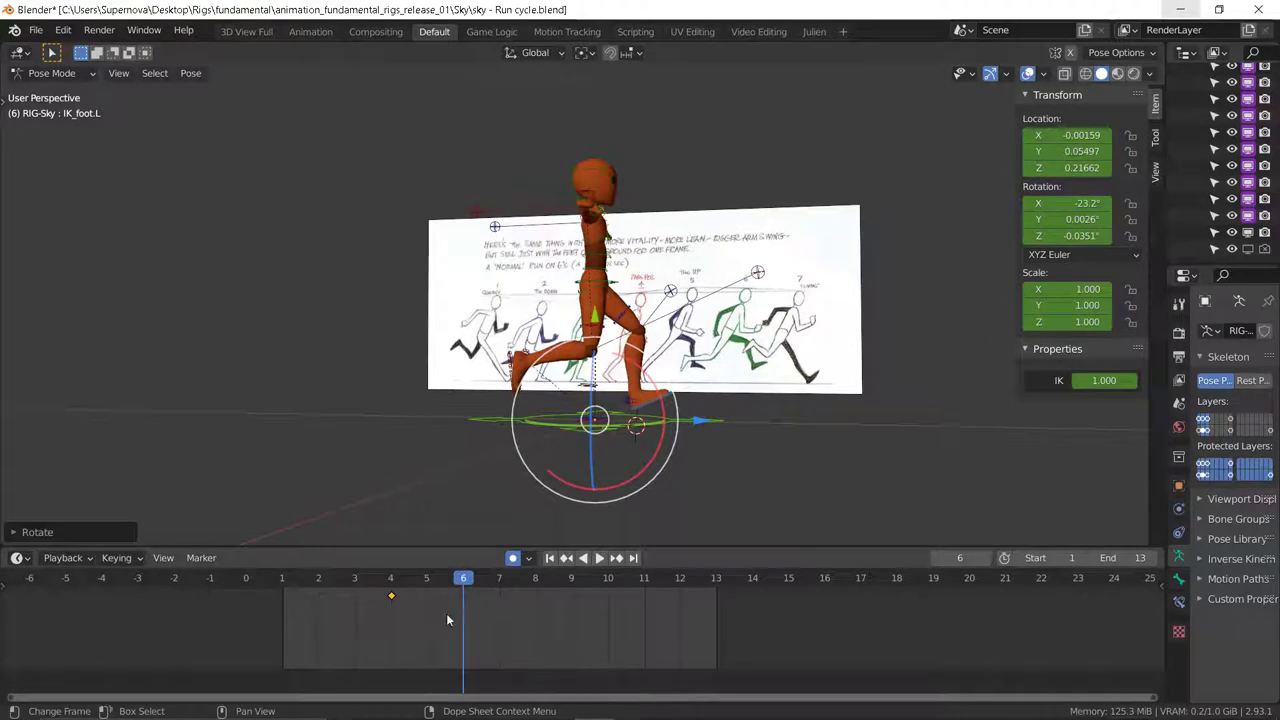
Step: Delete the root control's keyframe at frame 4 and scrub from frame 1 to frame 4
key("x")
left_click(389, 606)
left_click(283, 583)
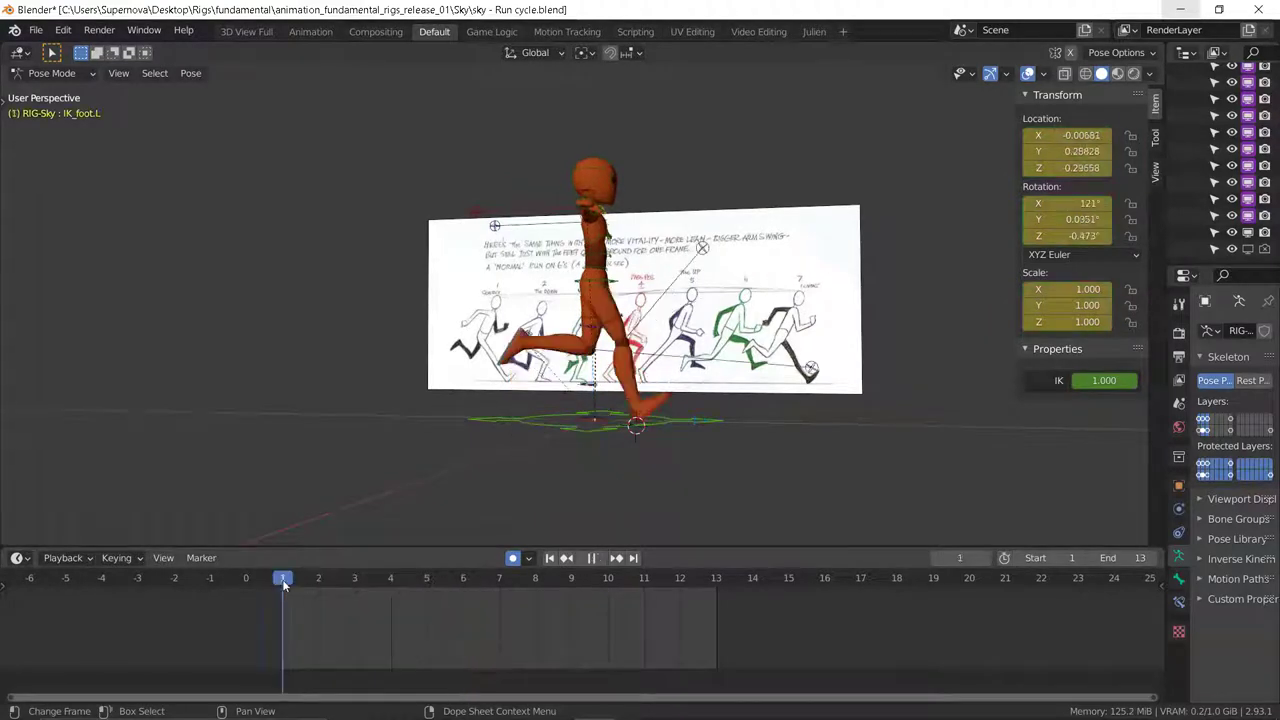
left_click_drag(284, 582, 391, 582)
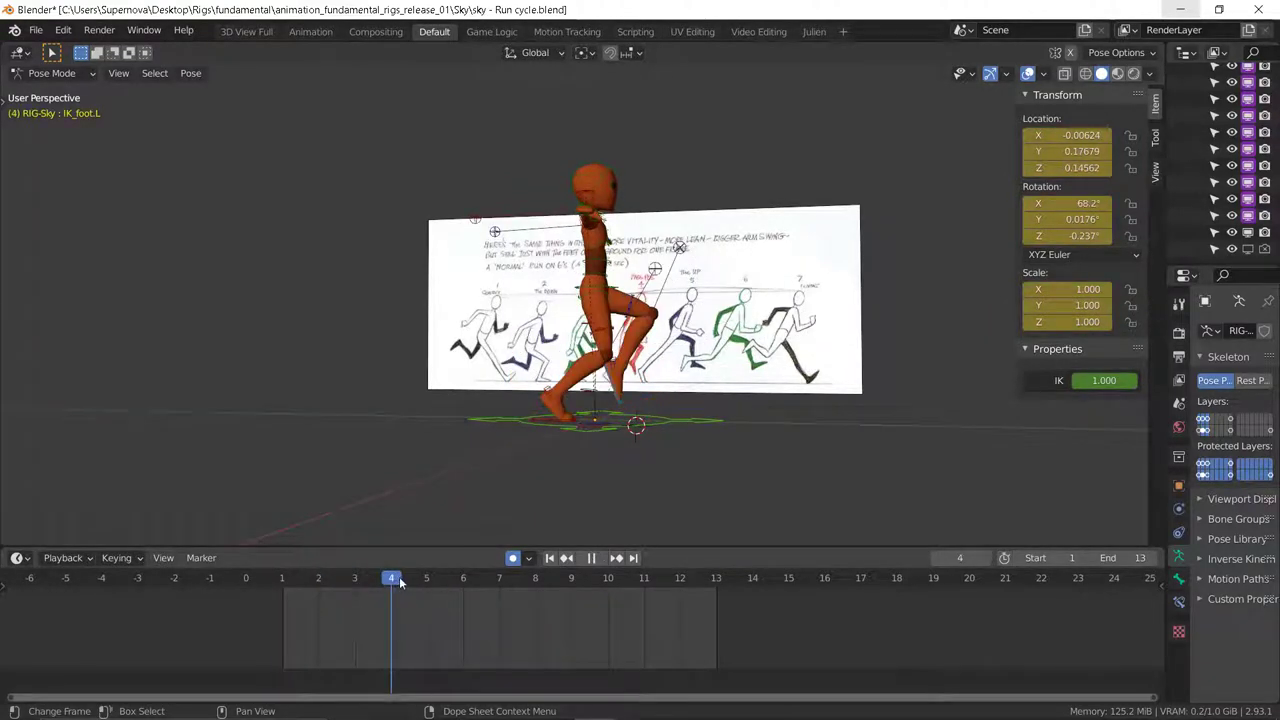
Step: Raise the torso control vertically at frame 4 to a Y location of about -0.003, and check the motion from frame 1
middle_click_drag(592, 405, 637, 420)
middle_click_drag(570, 358, 615, 350)
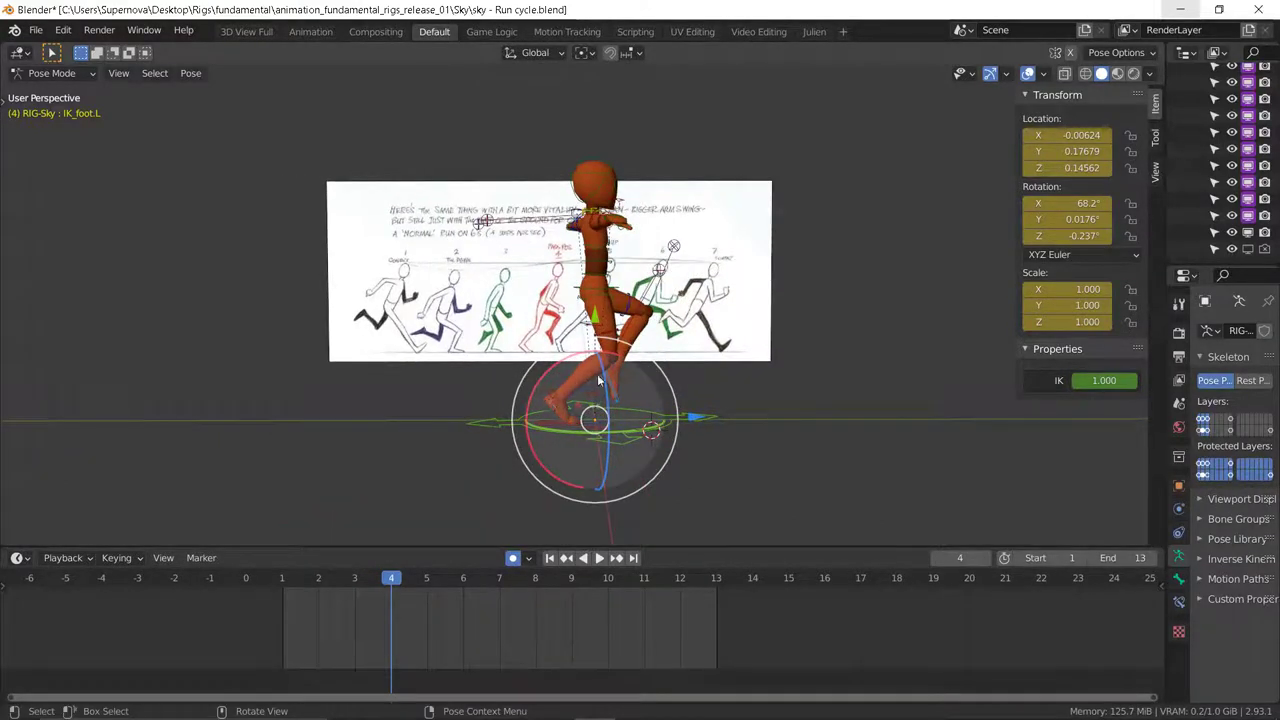
left_click(600, 290)
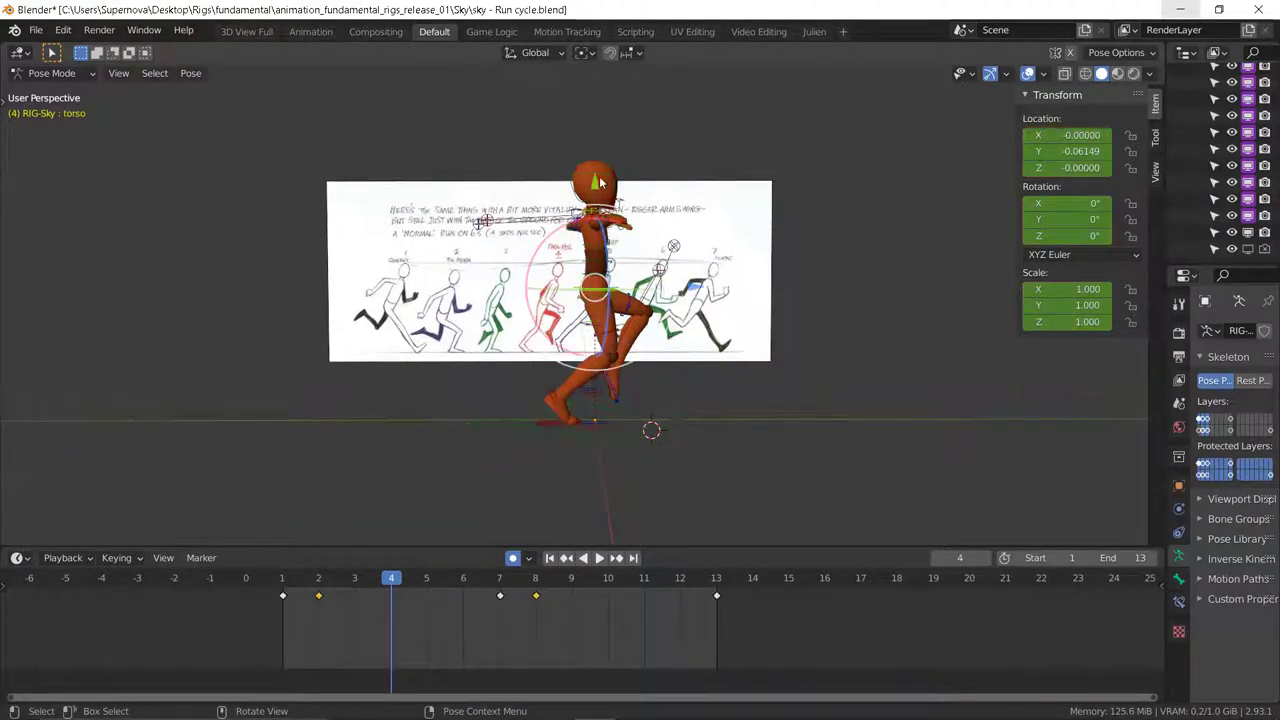
key("g")
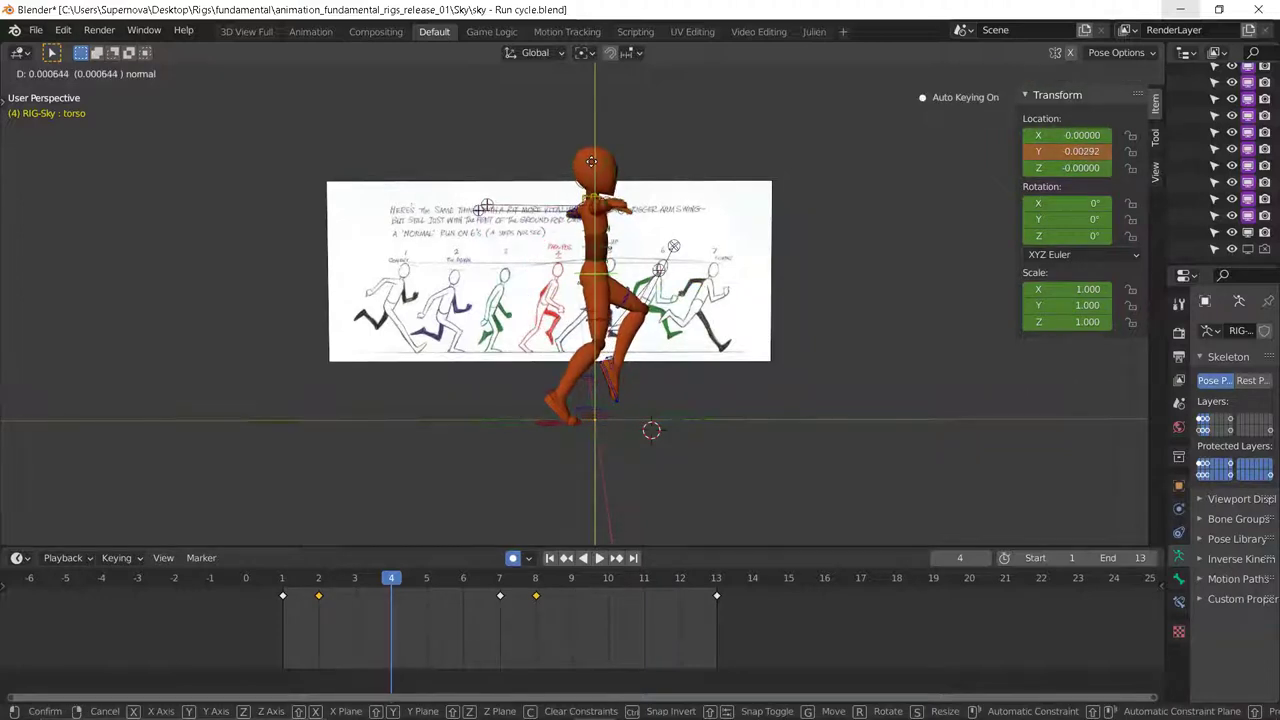
left_click(588, 173)
key("space")
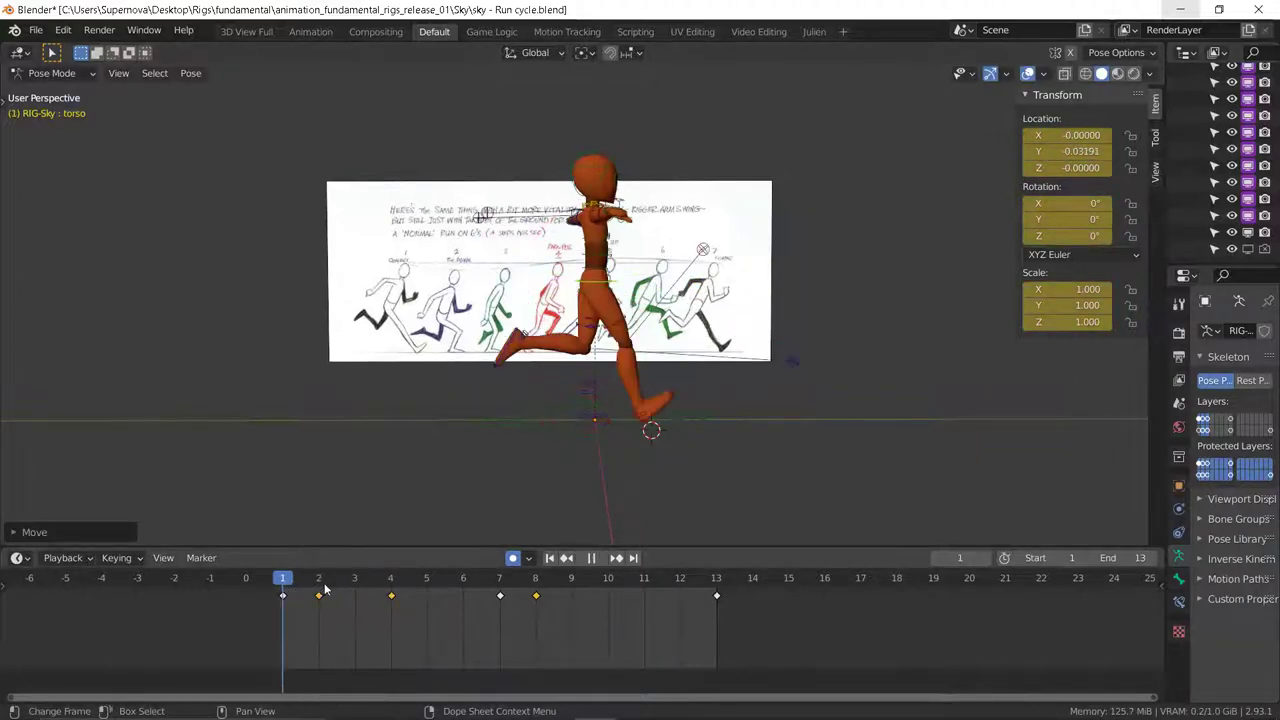
mouse_move(399, 584)
left_mouse_down()
mouse_move(463, 584)
mouse_move(394, 595)
left_mouse_up()
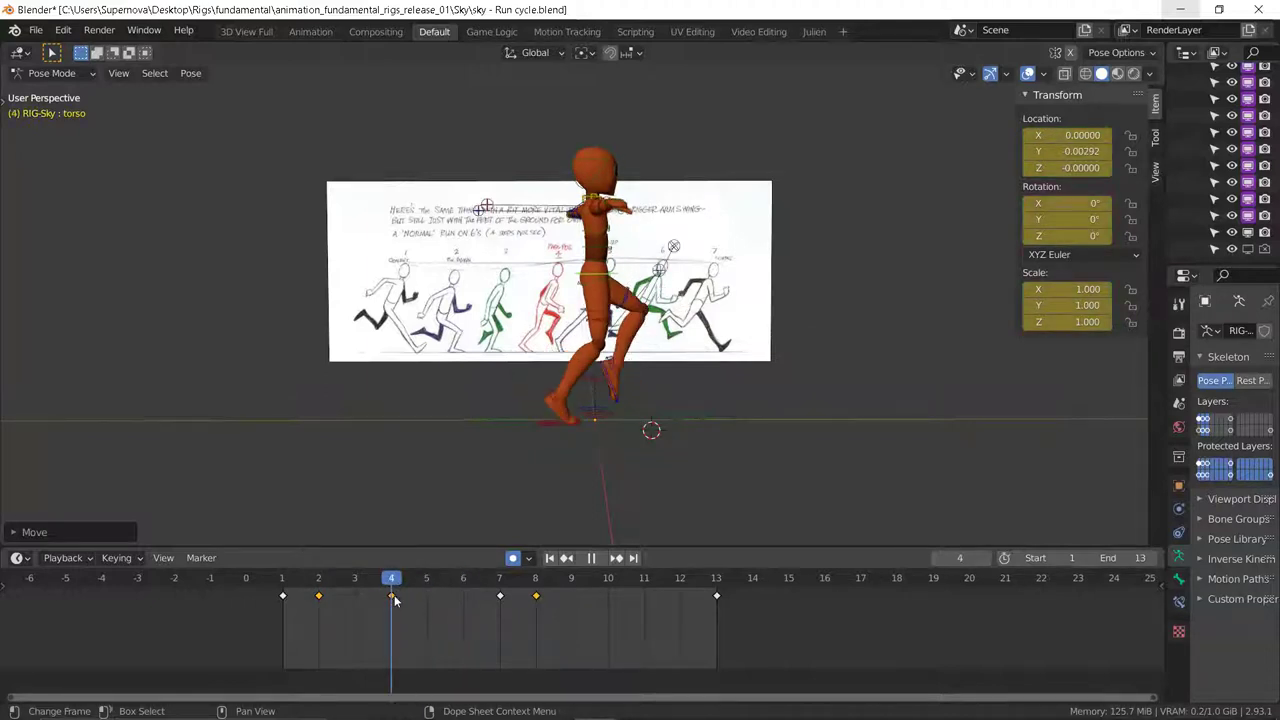
Step: Move the left foot control forward at frame 4 and compare its position with the keyframes at frames 1, 2 and 7
left_click(608, 378)
middle_click_drag(600, 400, 592, 385)
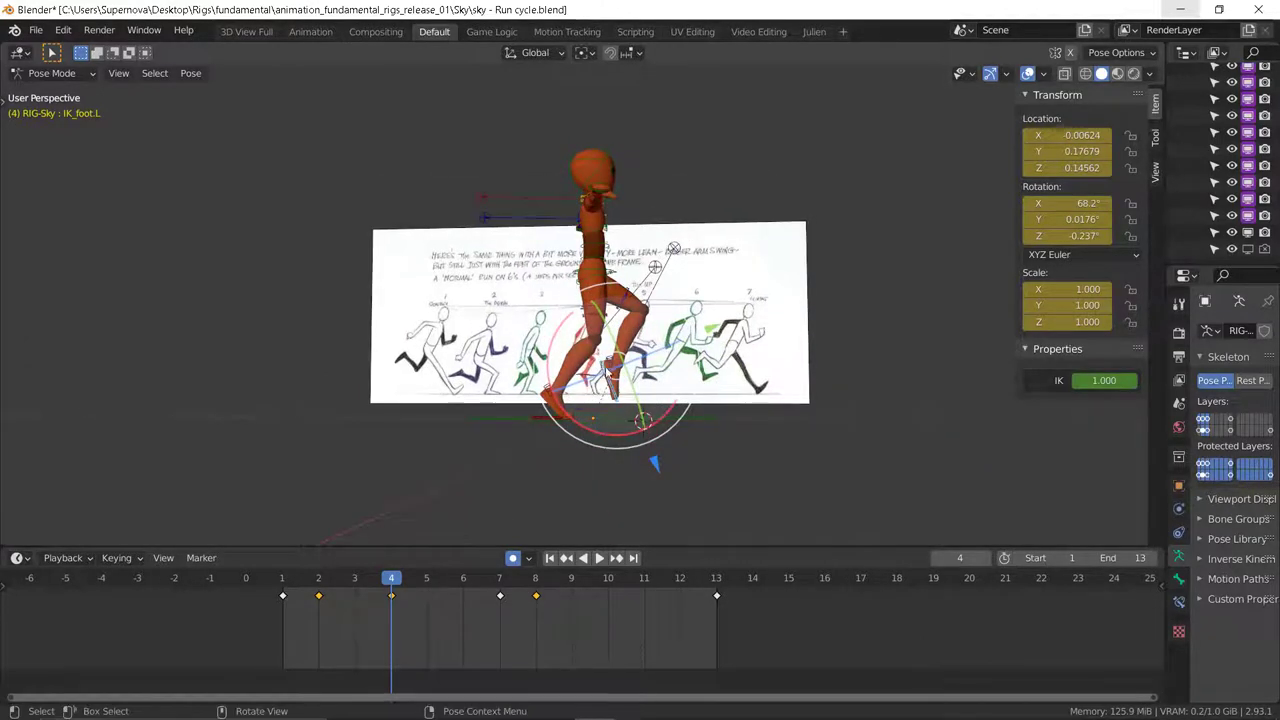
key("g")
left_click(510, 512)
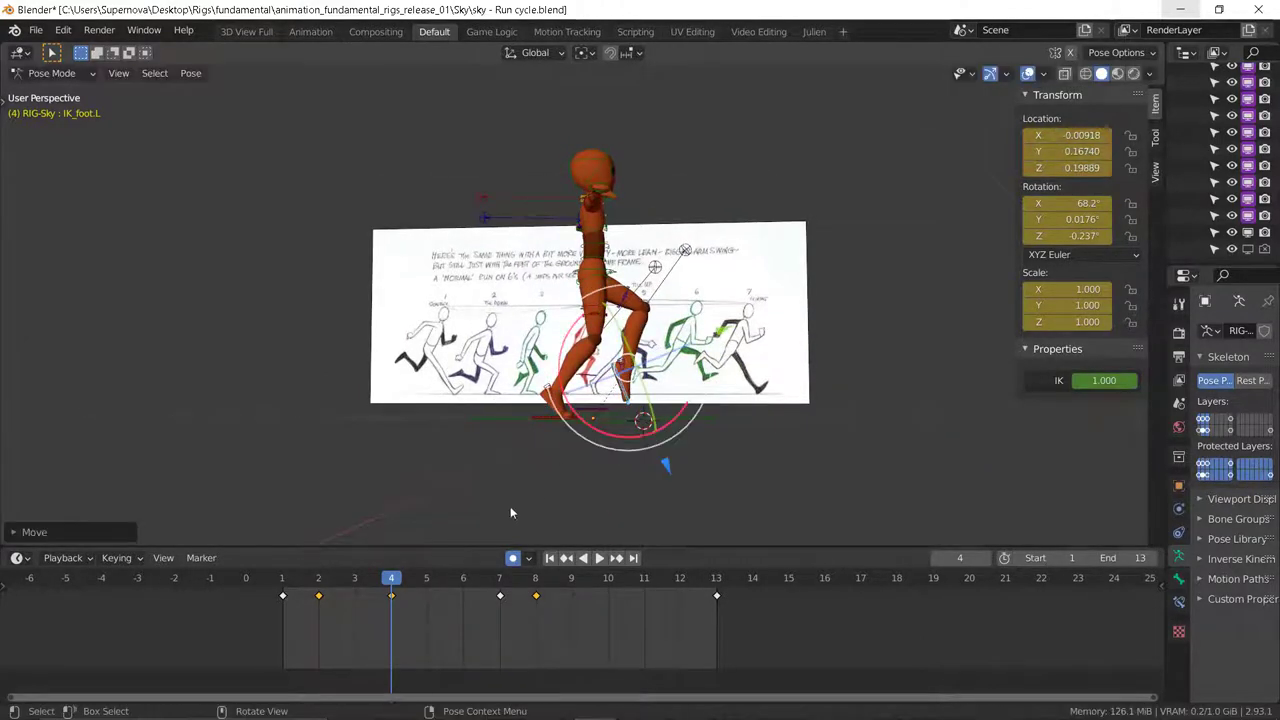
key("Up")
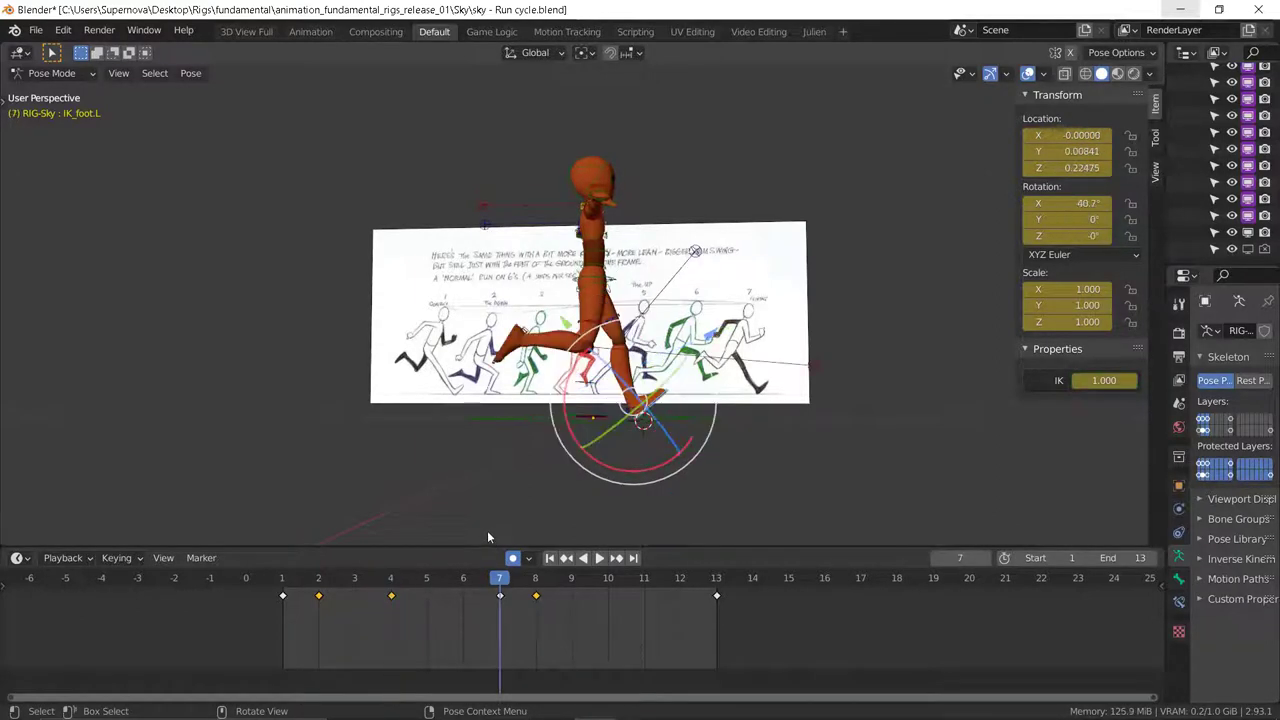
key("Down")
key("Down")
key("Down")
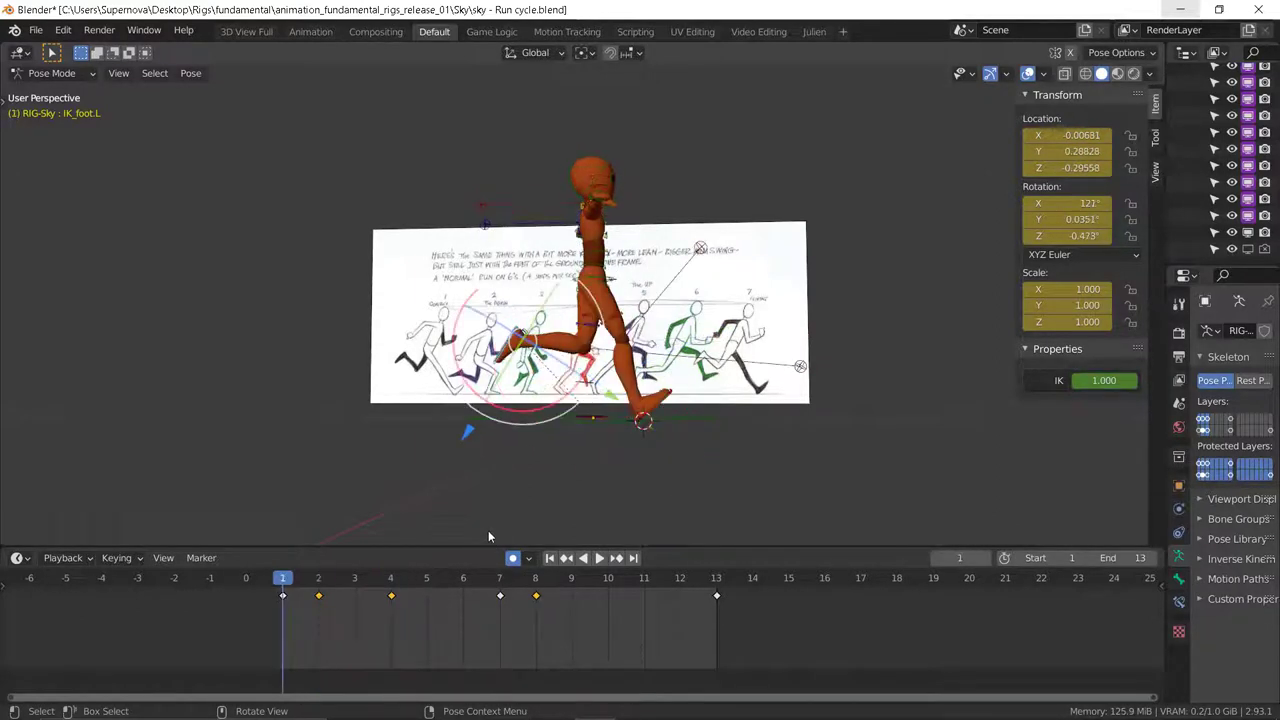
key("Up")
key("Up")
Step: Pull the left foot back at frame 4, rotate it around X to about 49.8°, and readjust its position under the raised knee
key("g")
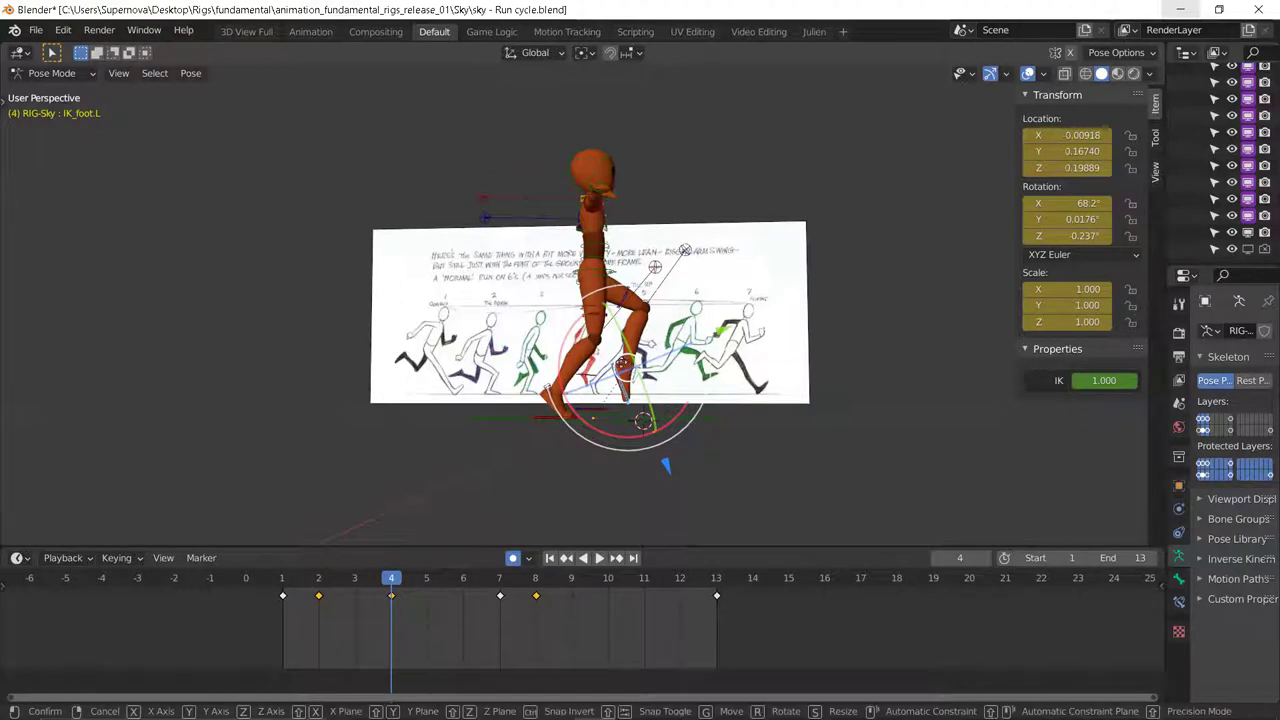
key("Return")
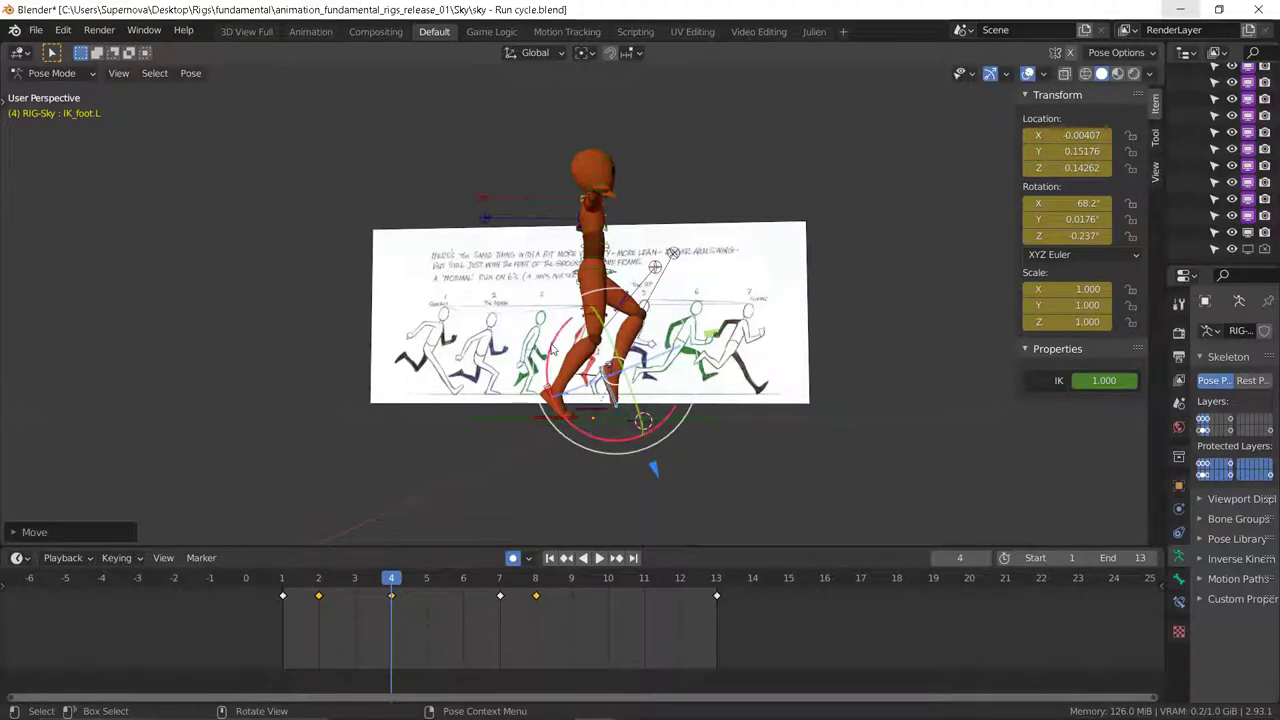
key("r")
key("x")
key("Return")
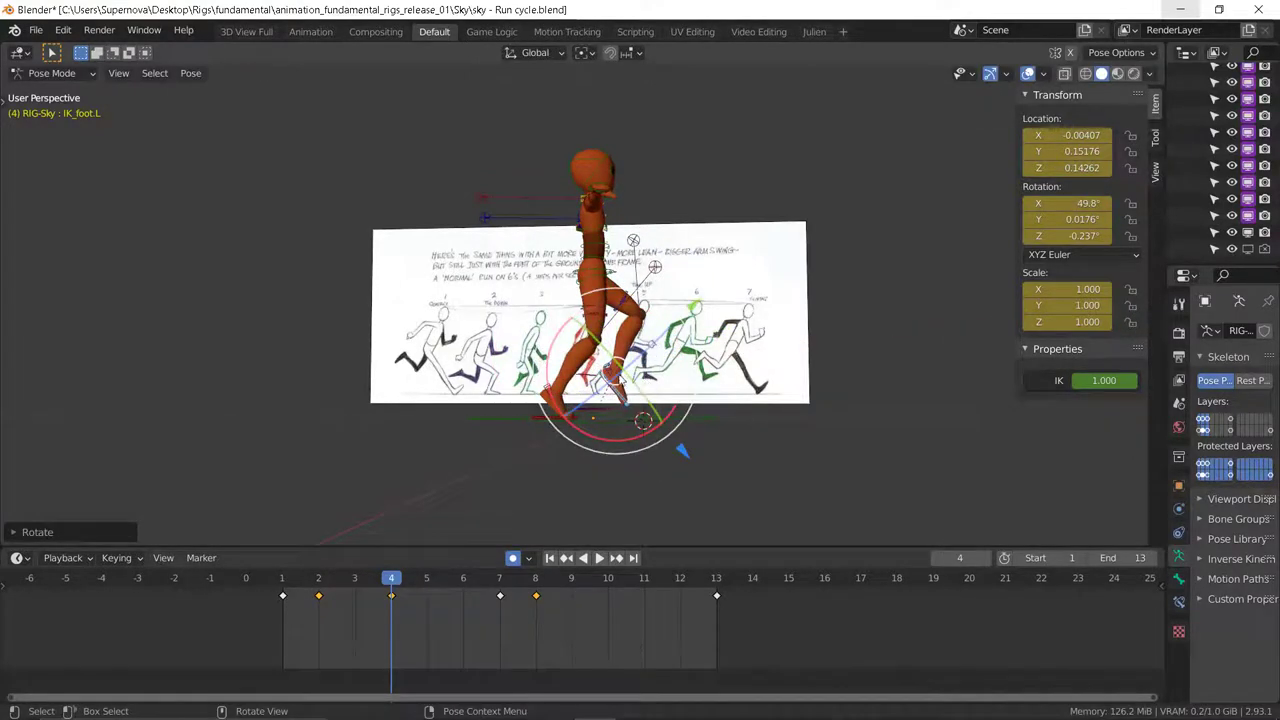
key("g")
key("Return")
Step: Move the left and right knee pole controls well forward of the knees at frame 4
left_click(627, 241)
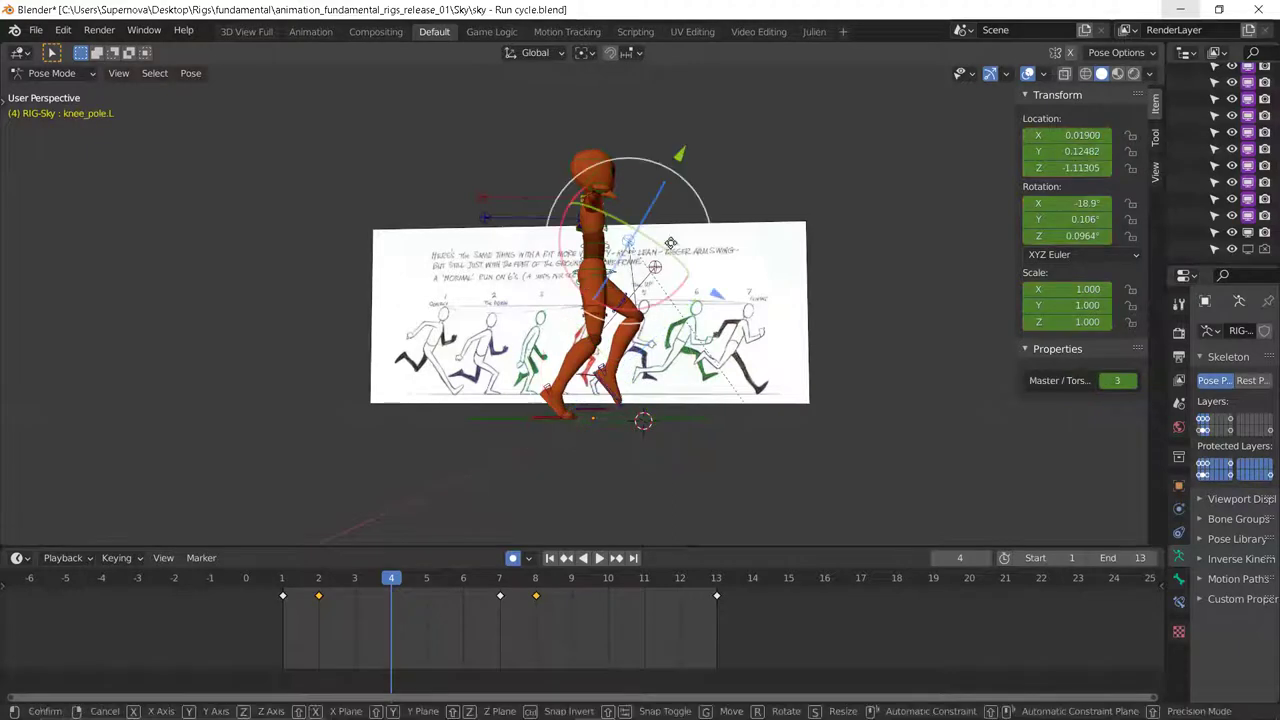
key("g")
key("Return")
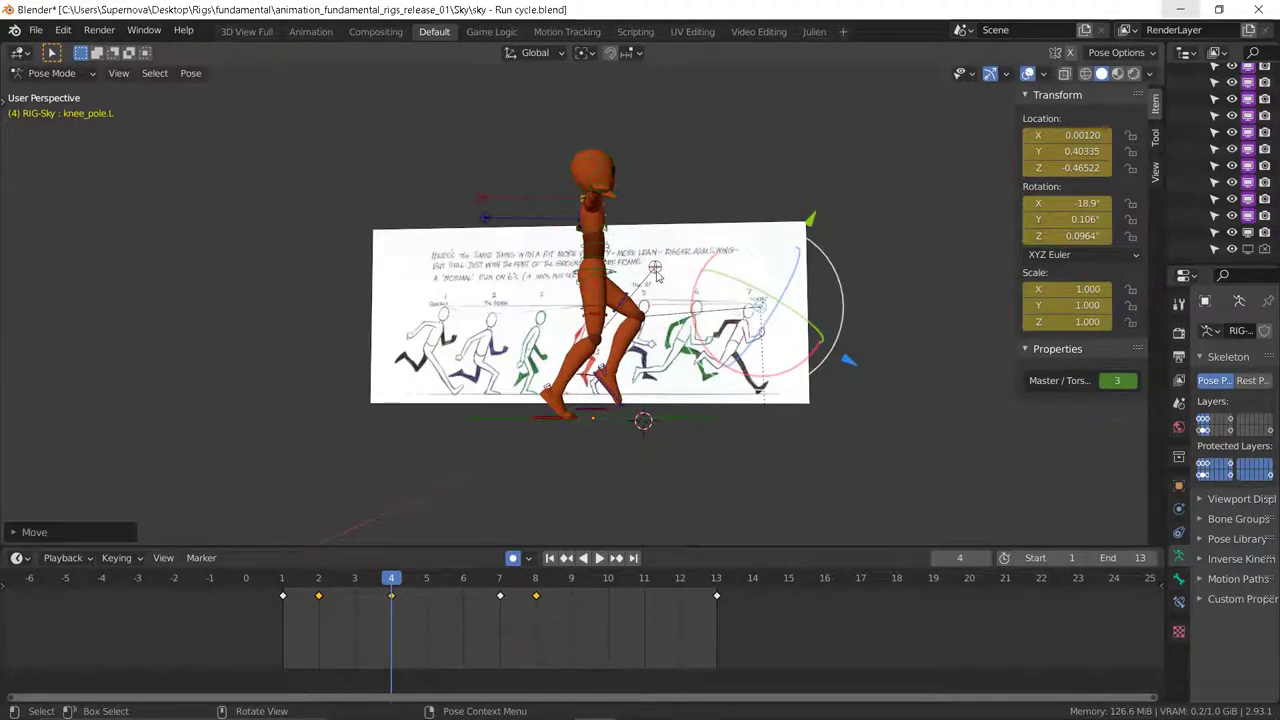
left_click(655, 272)
key("g")
key("Return")
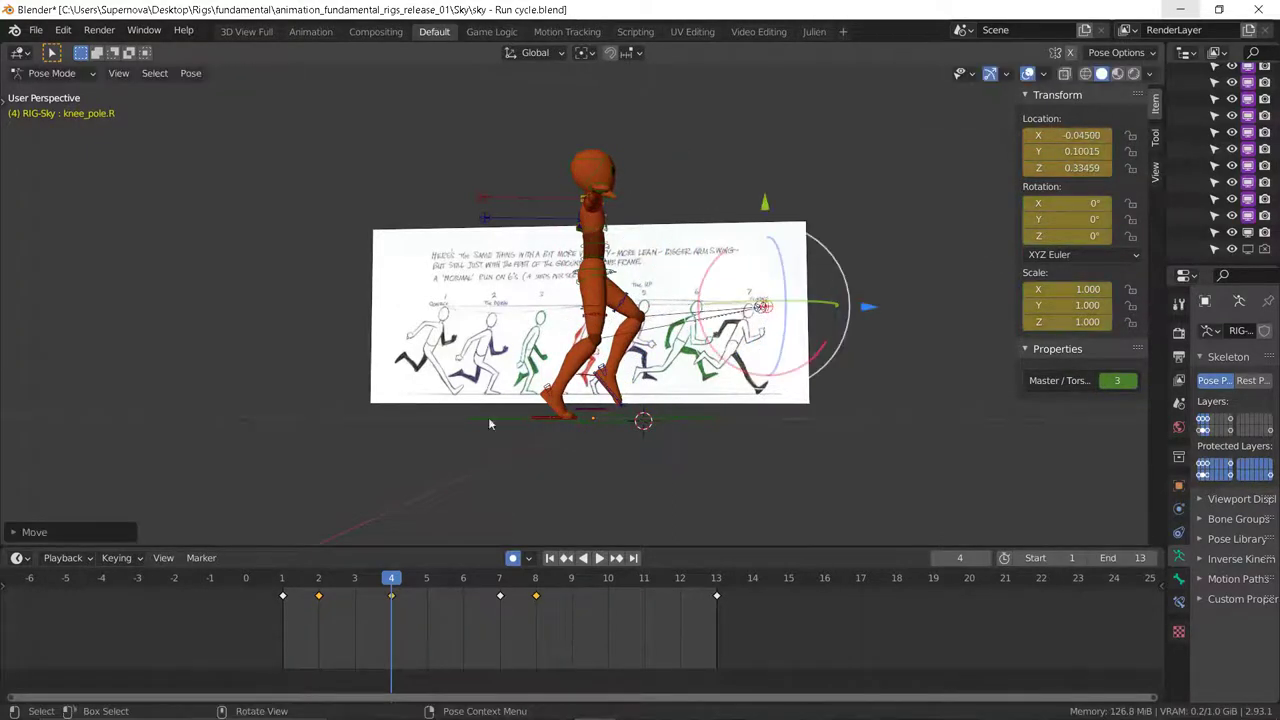
Step: Step back and forth through the keyframes at frames 1, 2 and 4 to compare the leg poses
key("Down")
key("Down")
key("Up")
key("Up")
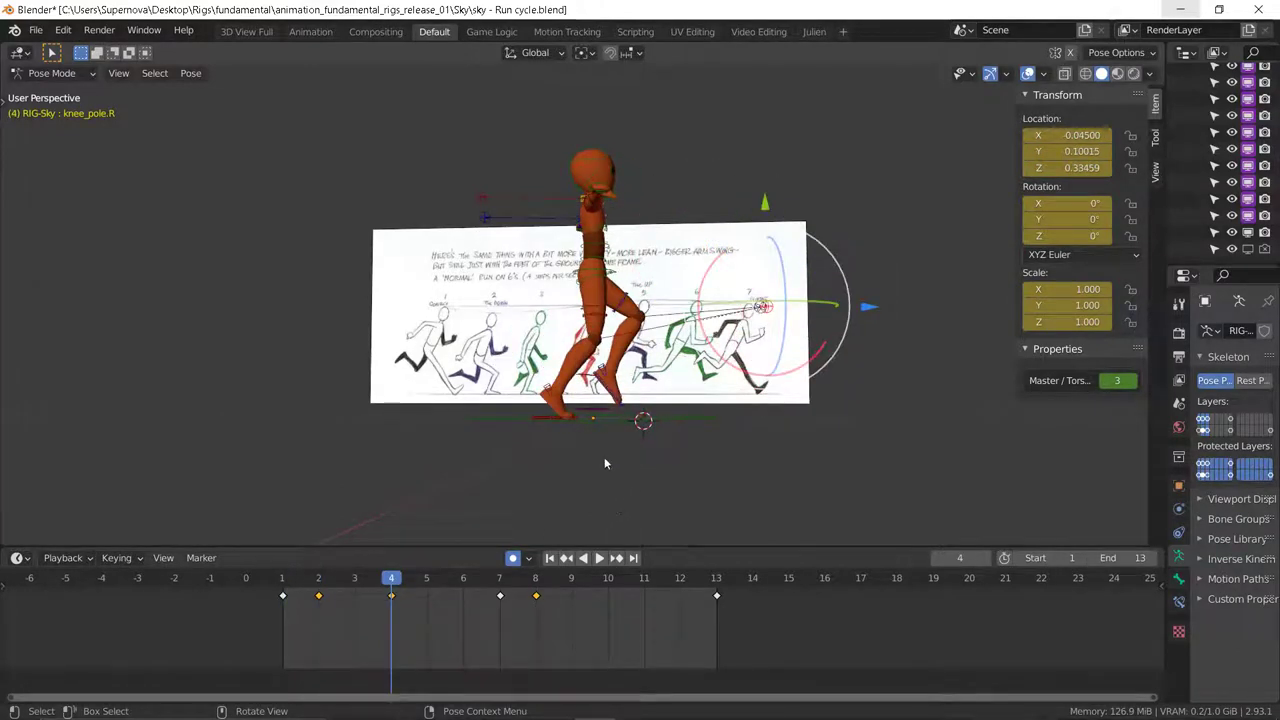
key("Down")
key("Down")
key("Up")
key("Up")
Step: Nudge the left foot control slightly at frame 4
left_click(610, 395)
key("g")
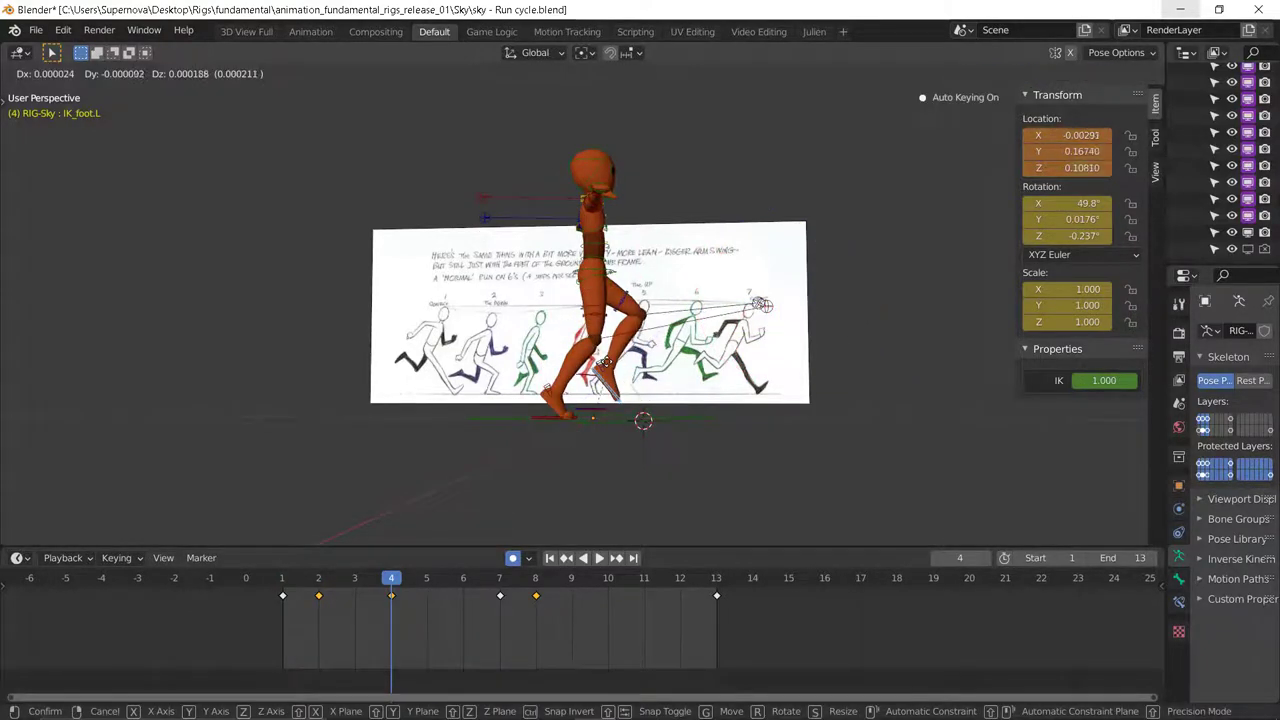
left_click(605, 362)
Step: Preview the animation and step between frames 4, 5 and 7 to examine how the legs leave the passing pose
scroll(605, 365, "up", 2)
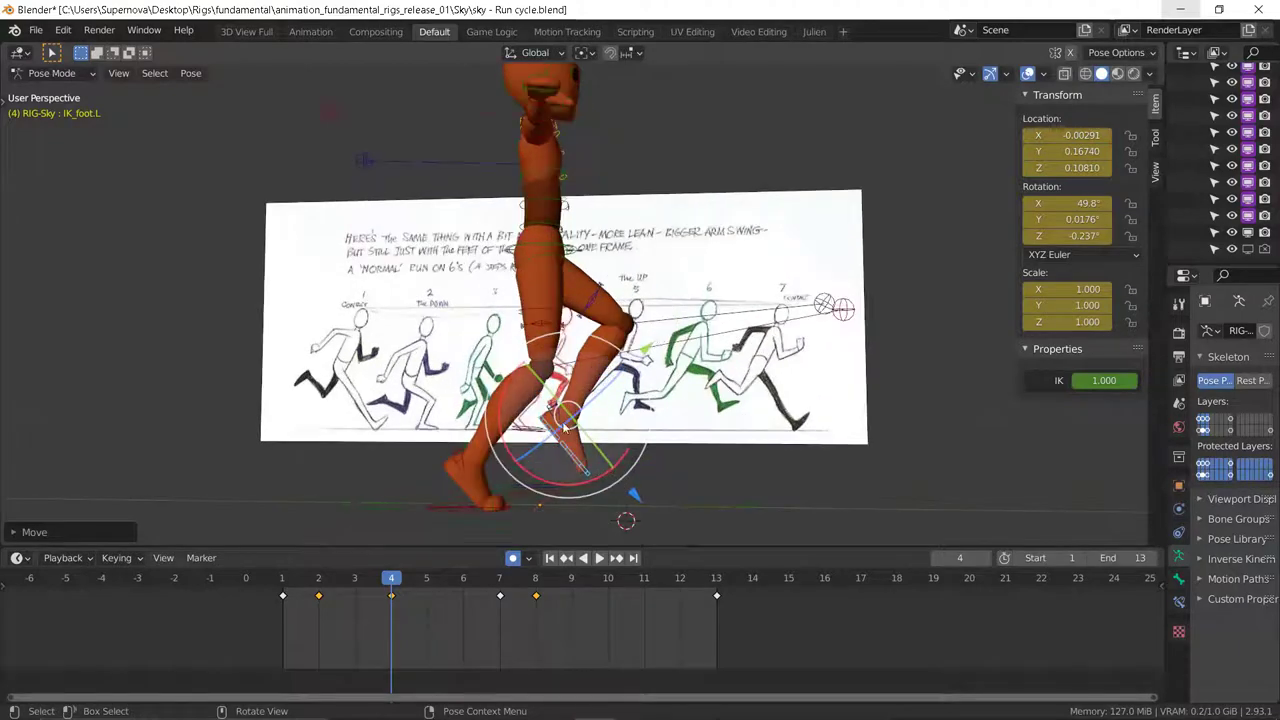
key("space")
key("Escape")
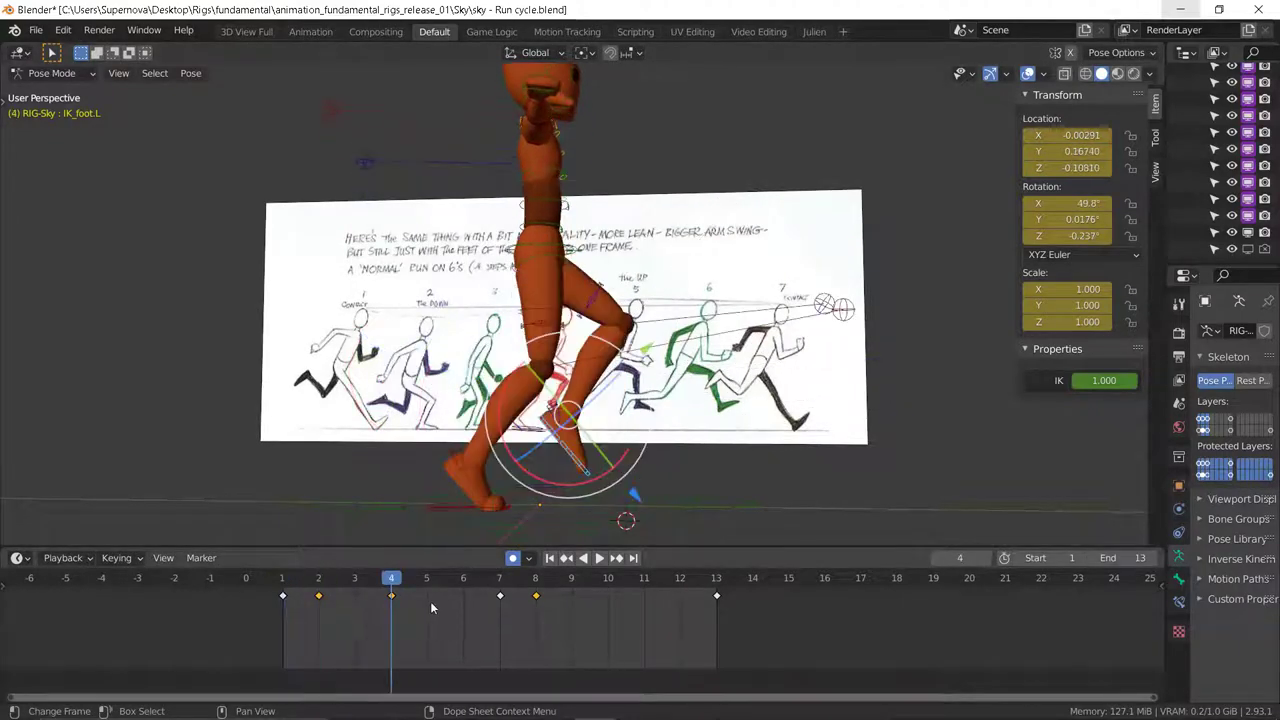
key("Up")
key("Down")
left_click(428, 578)
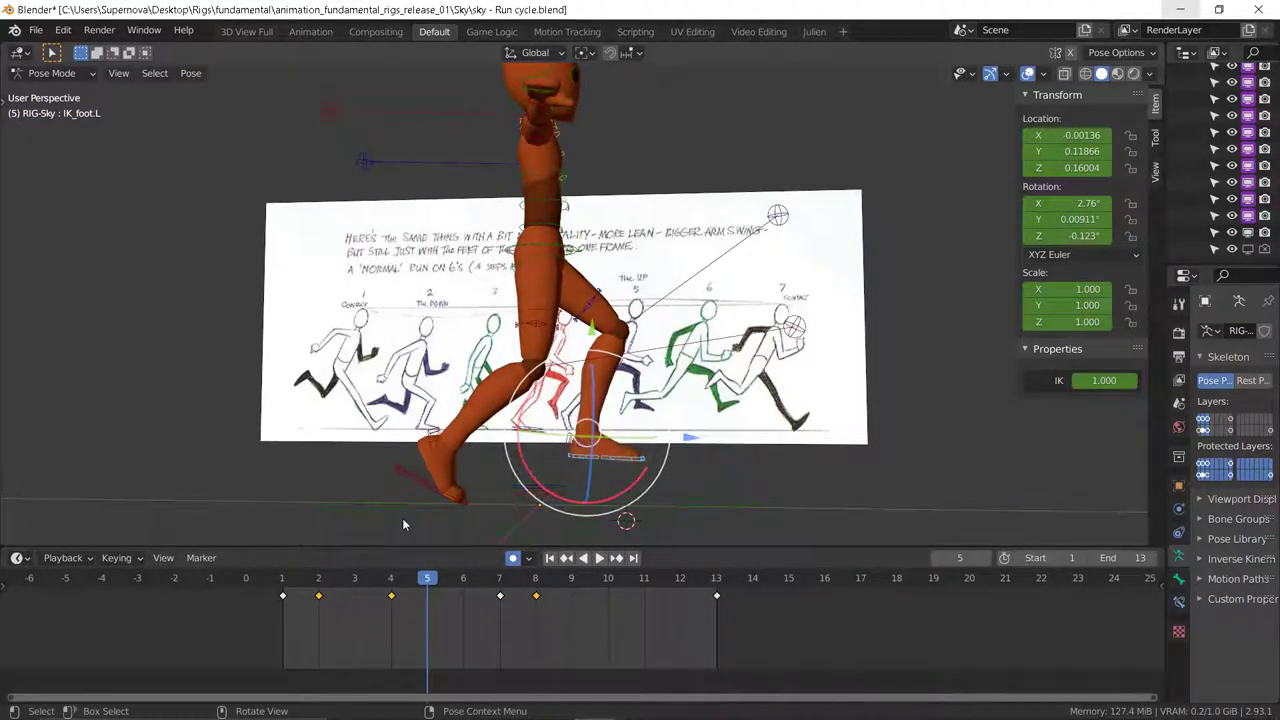
key("Down")
key("Up")
key("Down")
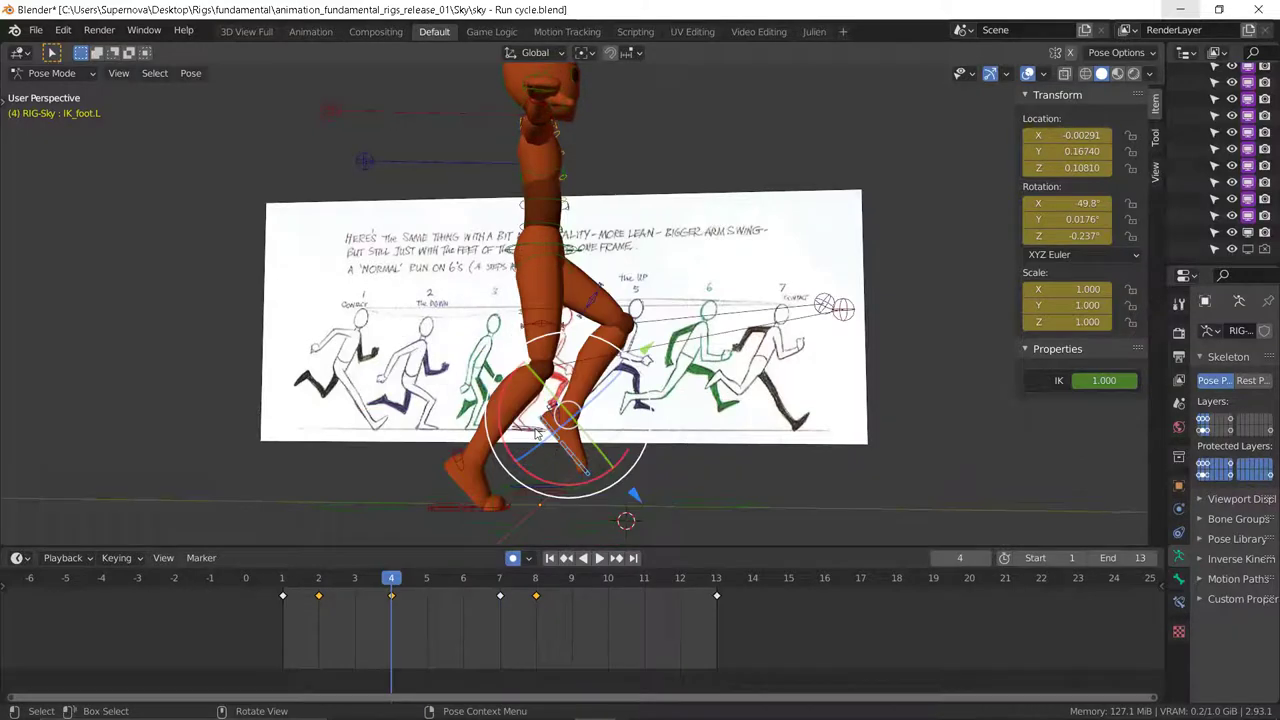
Step: Insert keyframes for all of the rig's controls at frame 5
left_click(437, 579)
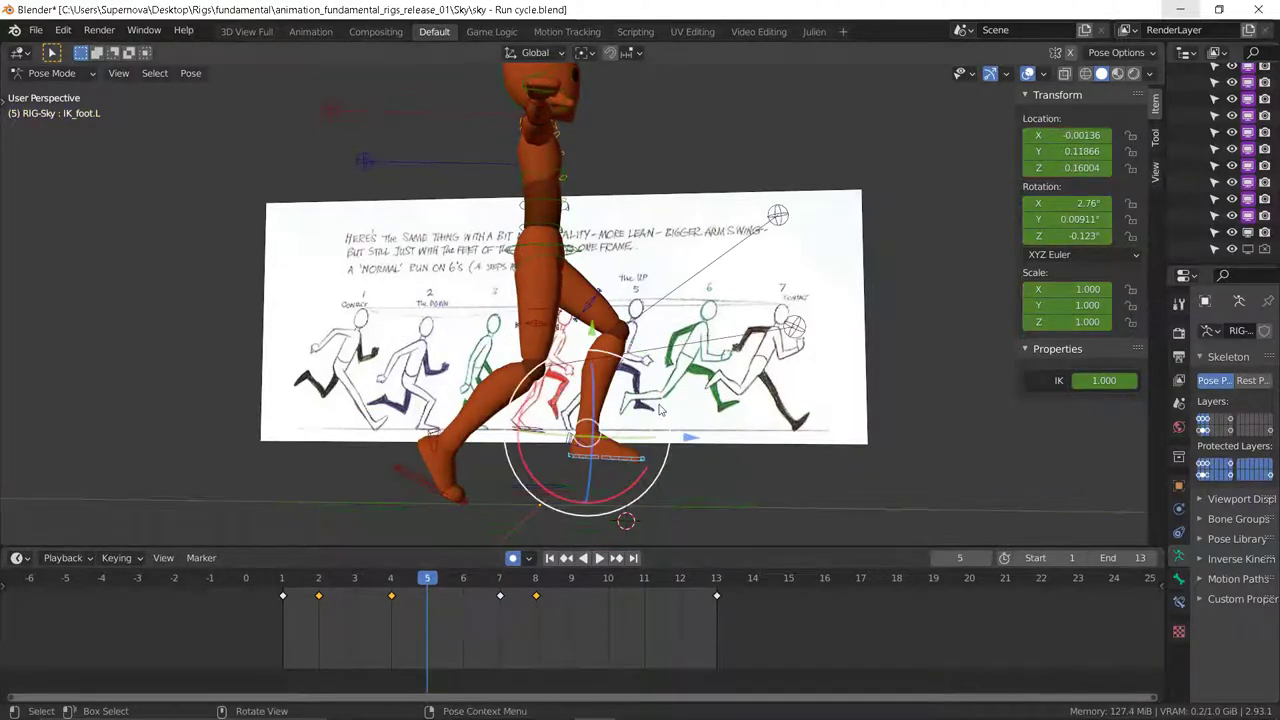
key("a")
key("i")
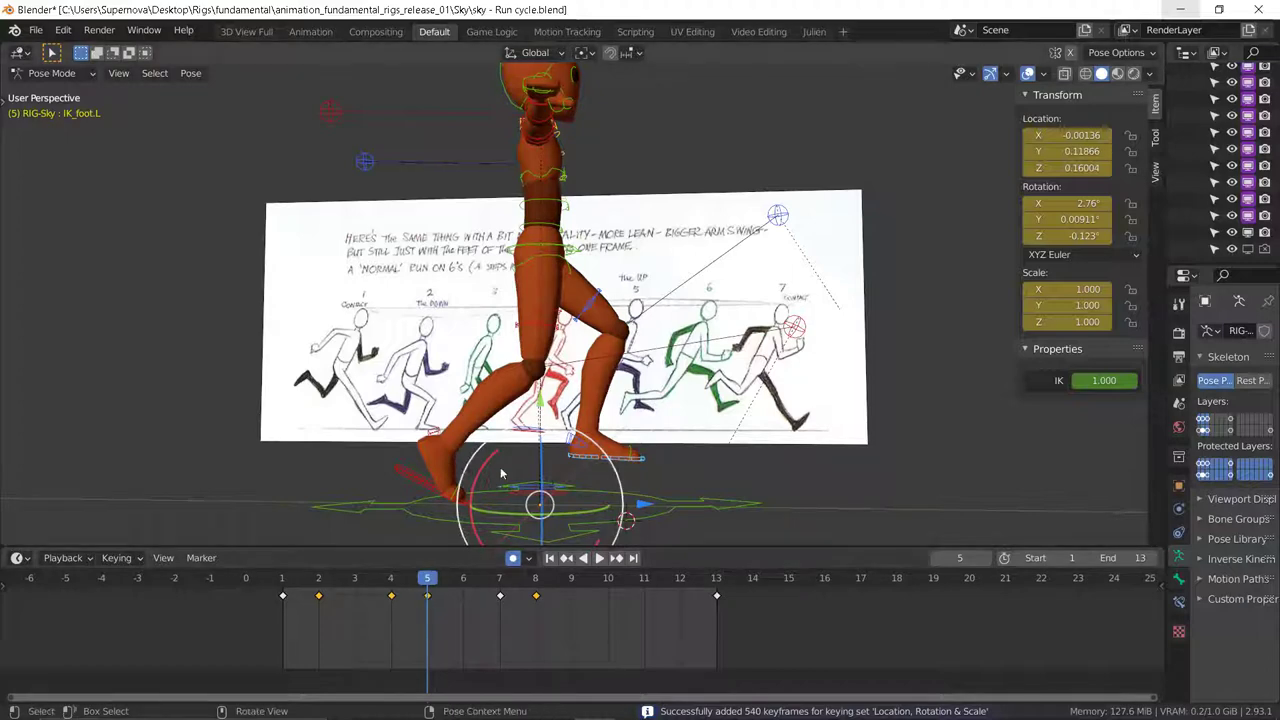
Step: Move the right foot control slightly lower and backward at frame 5 in the right side view, to about Y 0.059 and Z -0.272
middle_click_drag(522, 422, 467, 420)
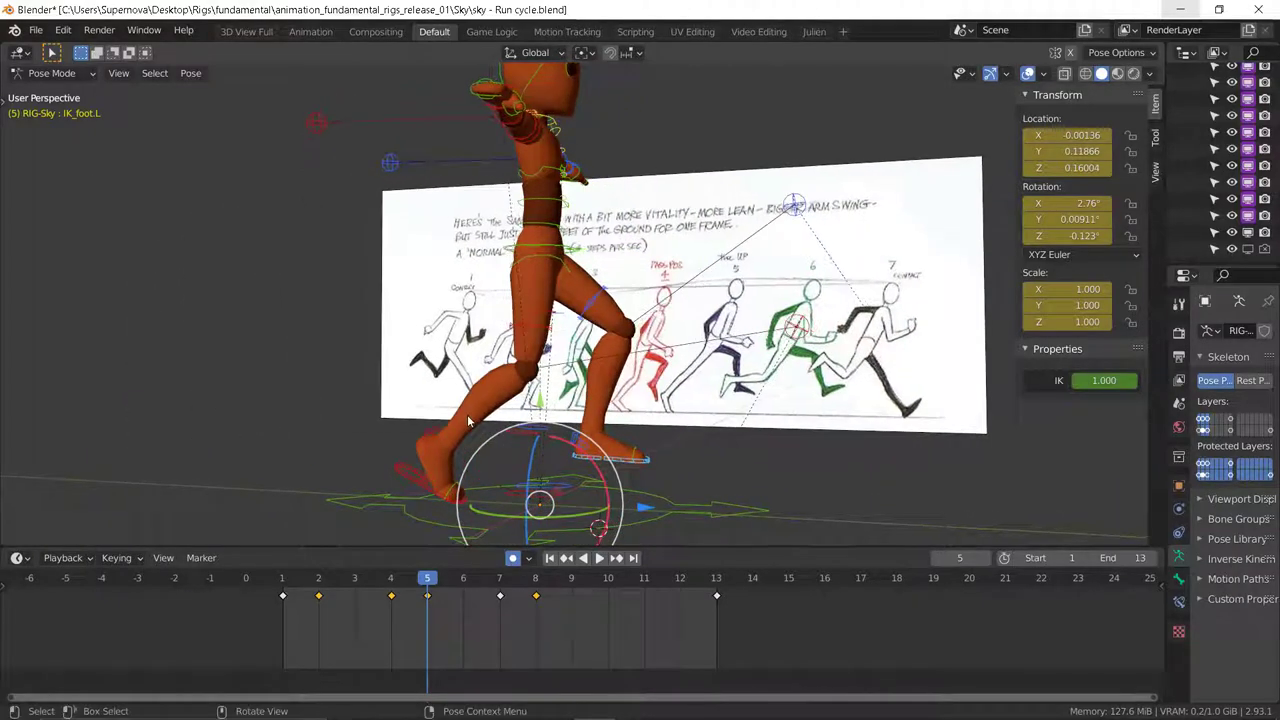
key("KP_3")
scroll(466, 414, "up", 5)
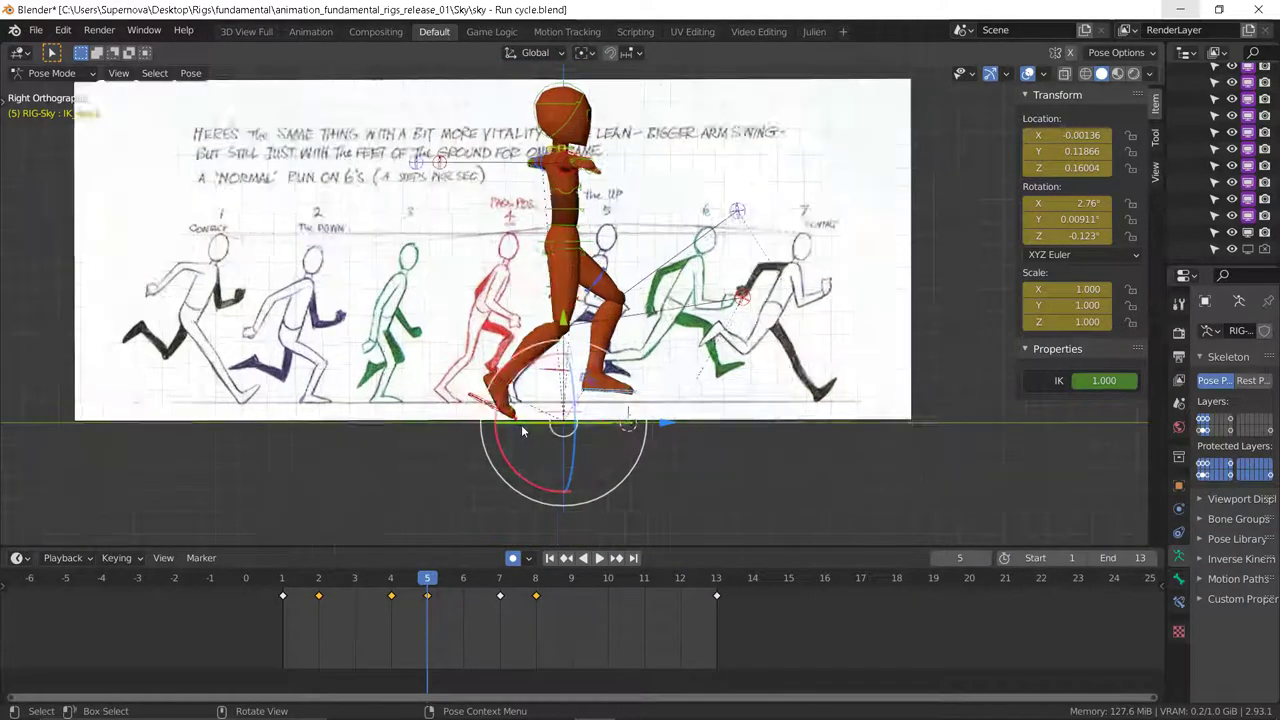
left_click(462, 388)
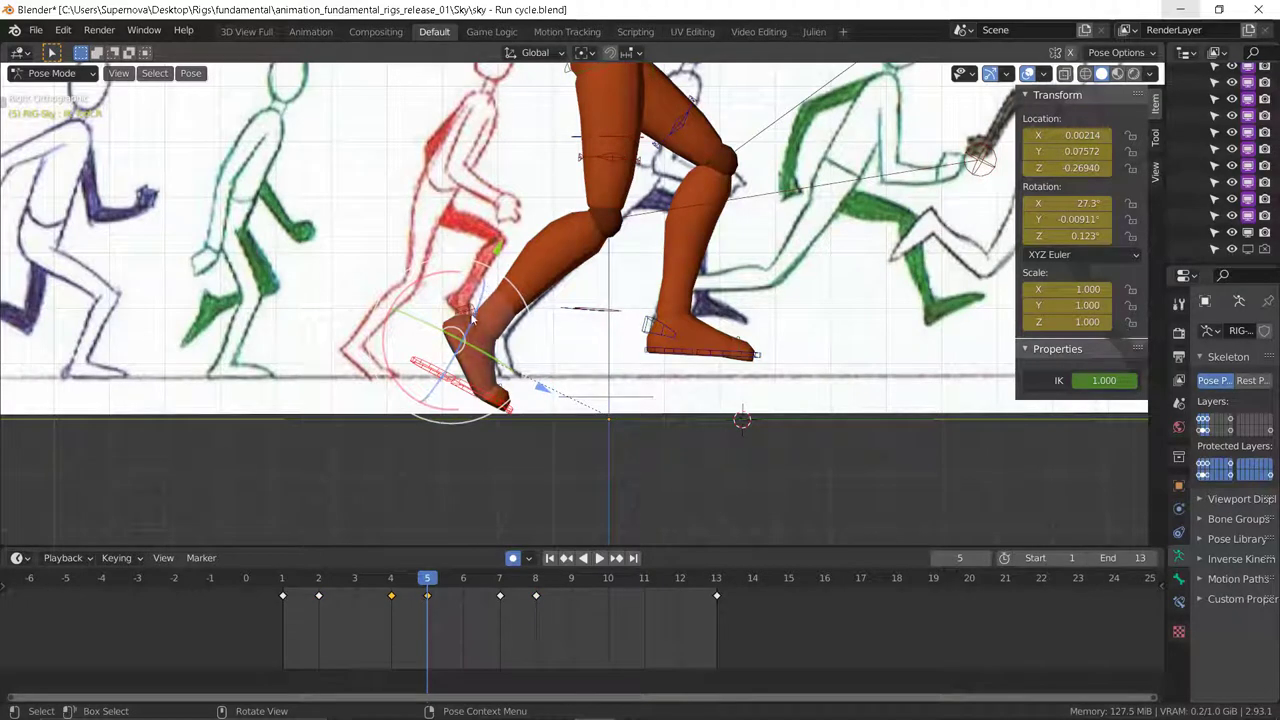
key("g")
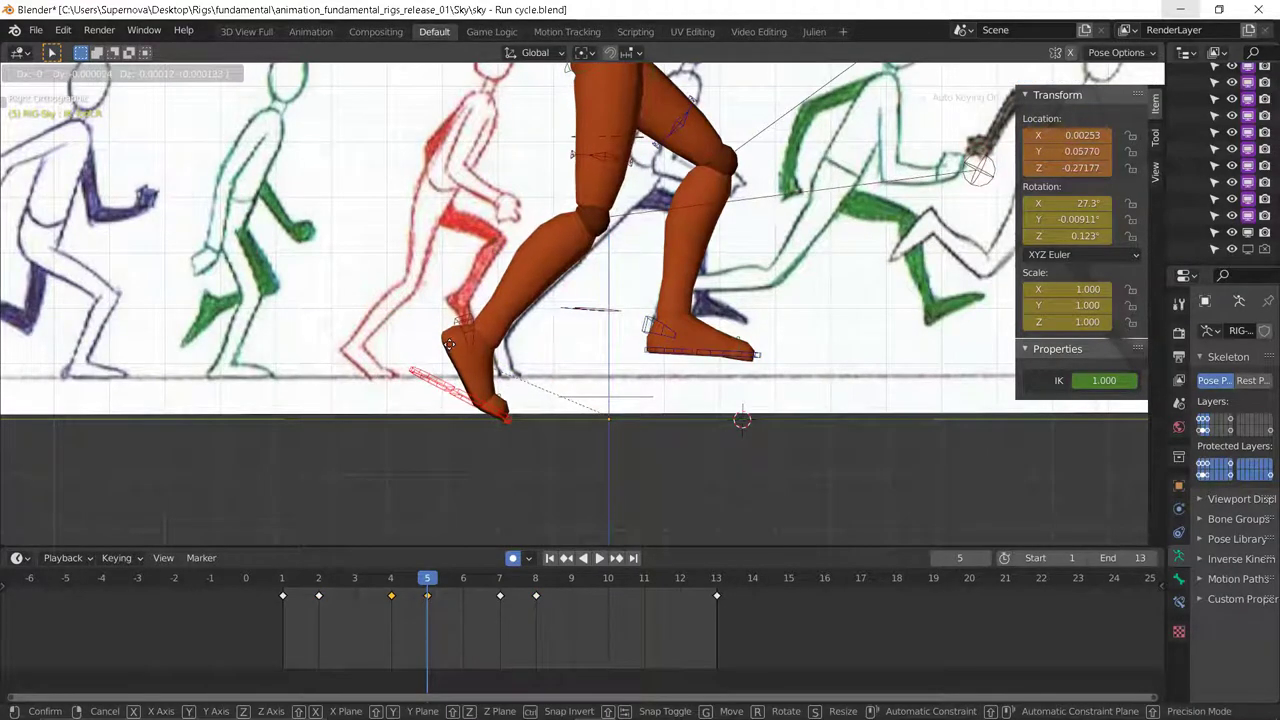
left_click(455, 344)
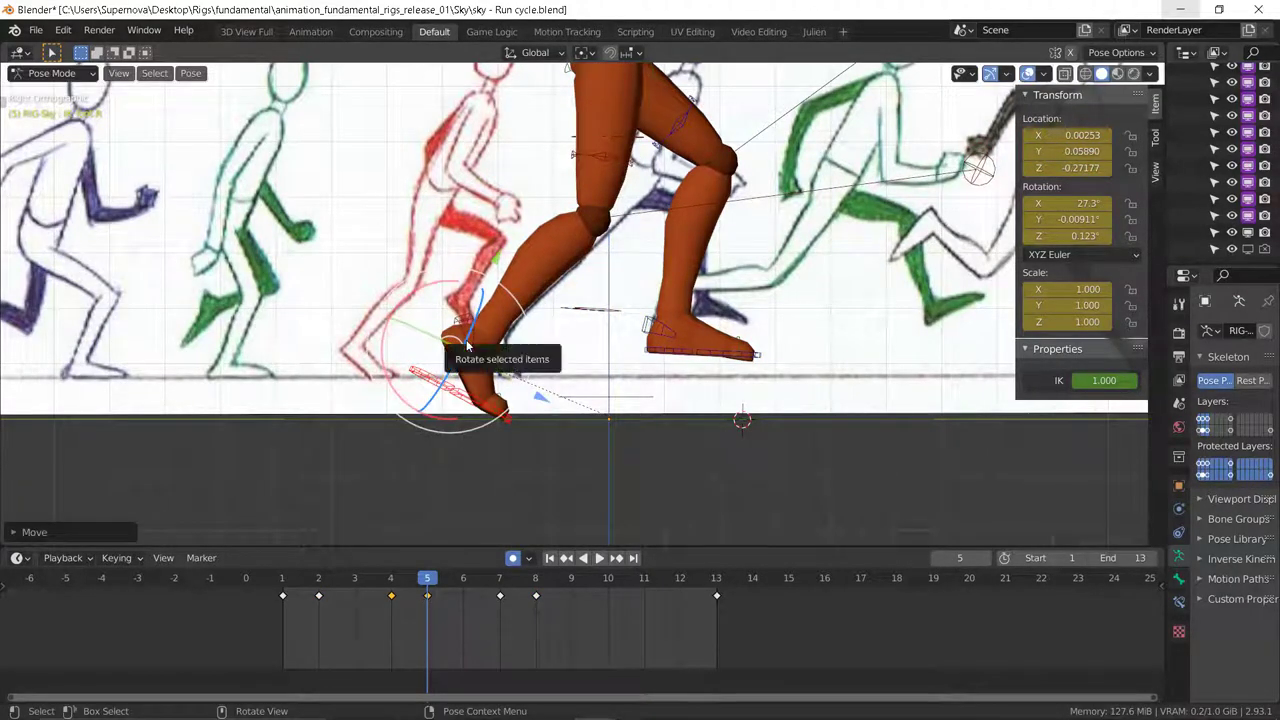
Step: Compare the neighbouring key poses and move the right foot control farther back at frame 5, to about Y 0.058 and Z -0.285
key("Down")
key("Down")
key("Up")
key("Up")
key("Up")
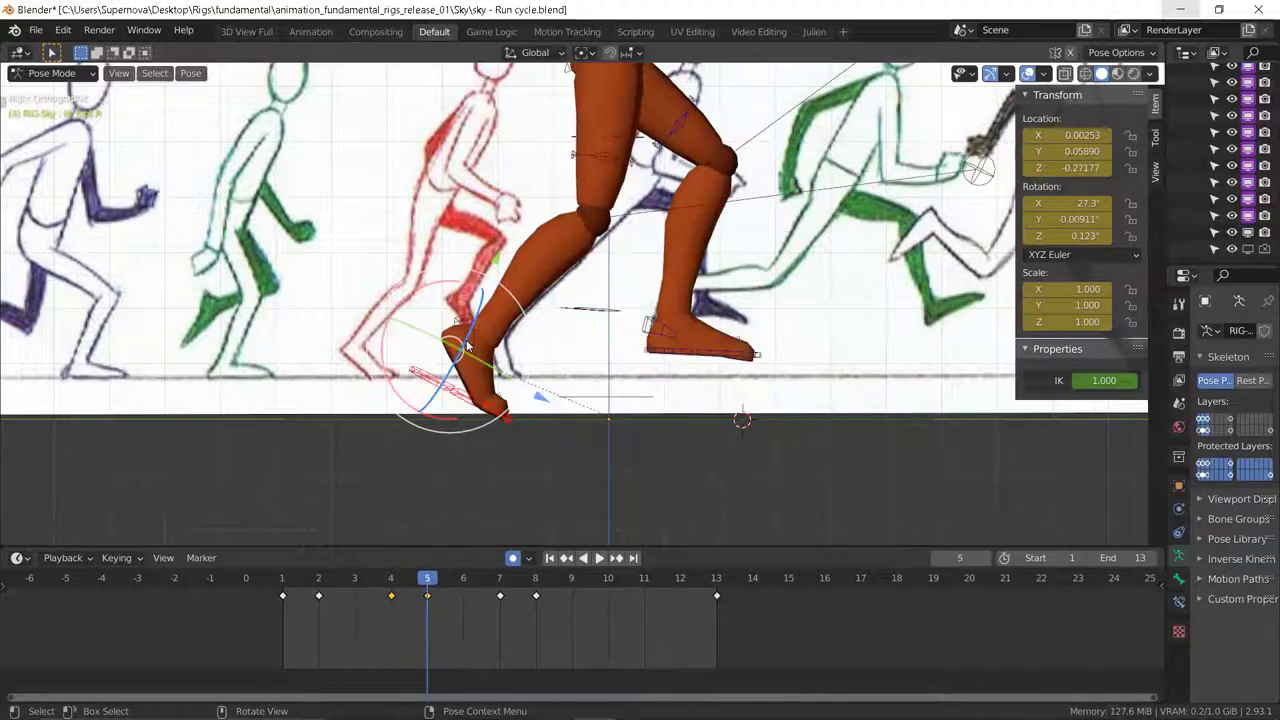
key("Down")
key("g")
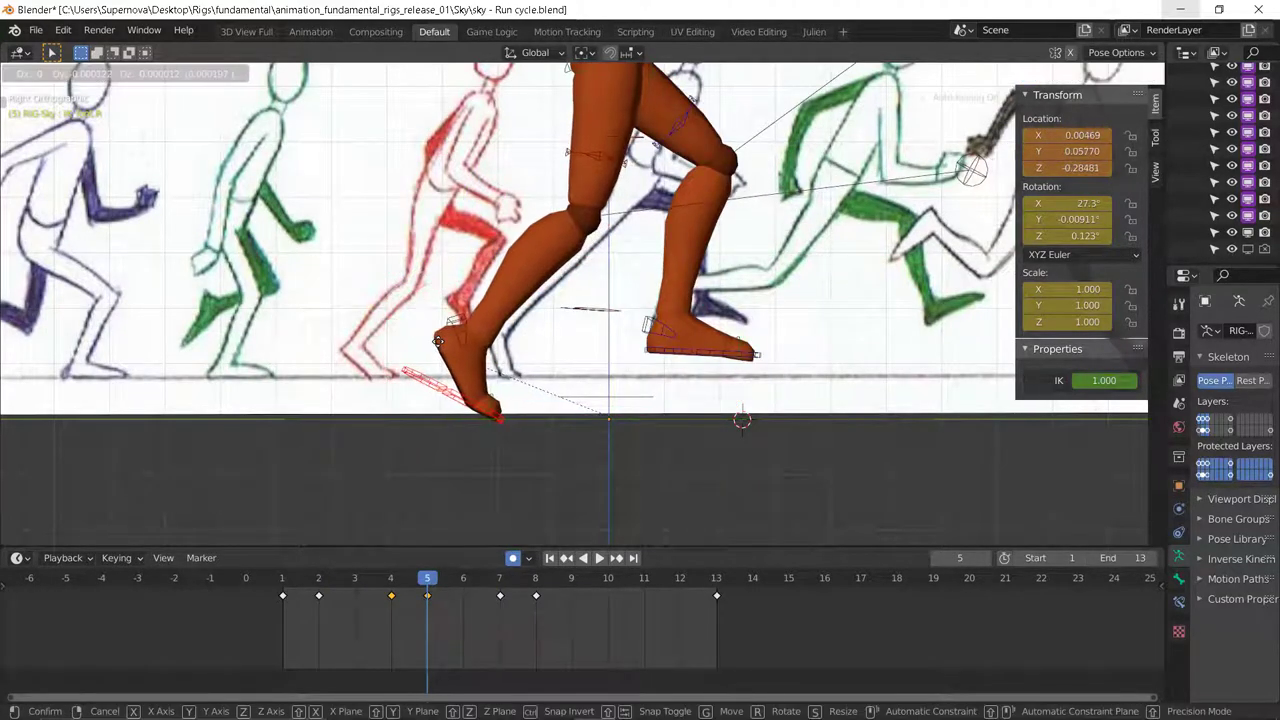
left_click(438, 341)
scroll(437, 372, "down", 2)
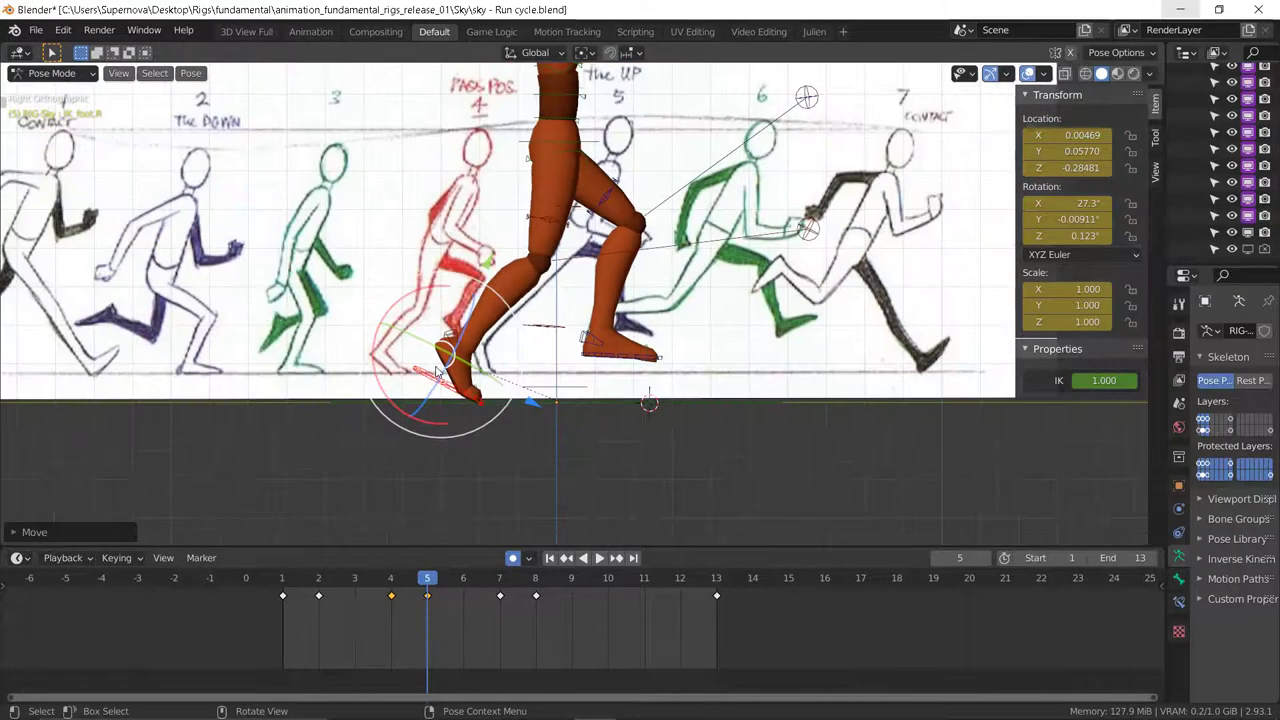
Step: Raise the torso control at frame 5 to about Y 0.0216 so the body reaches the up position
left_click(559, 134)
scroll(545, 133, "down", 2)
key("g")
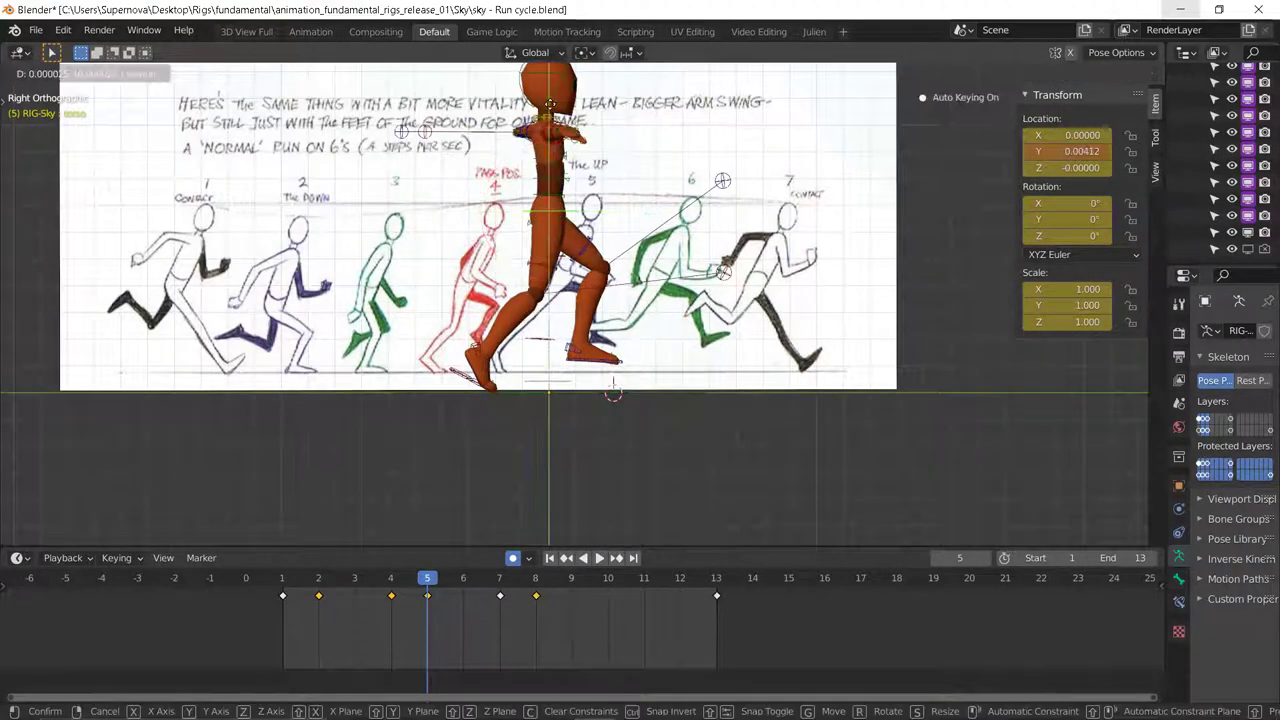
left_click(613, 382)
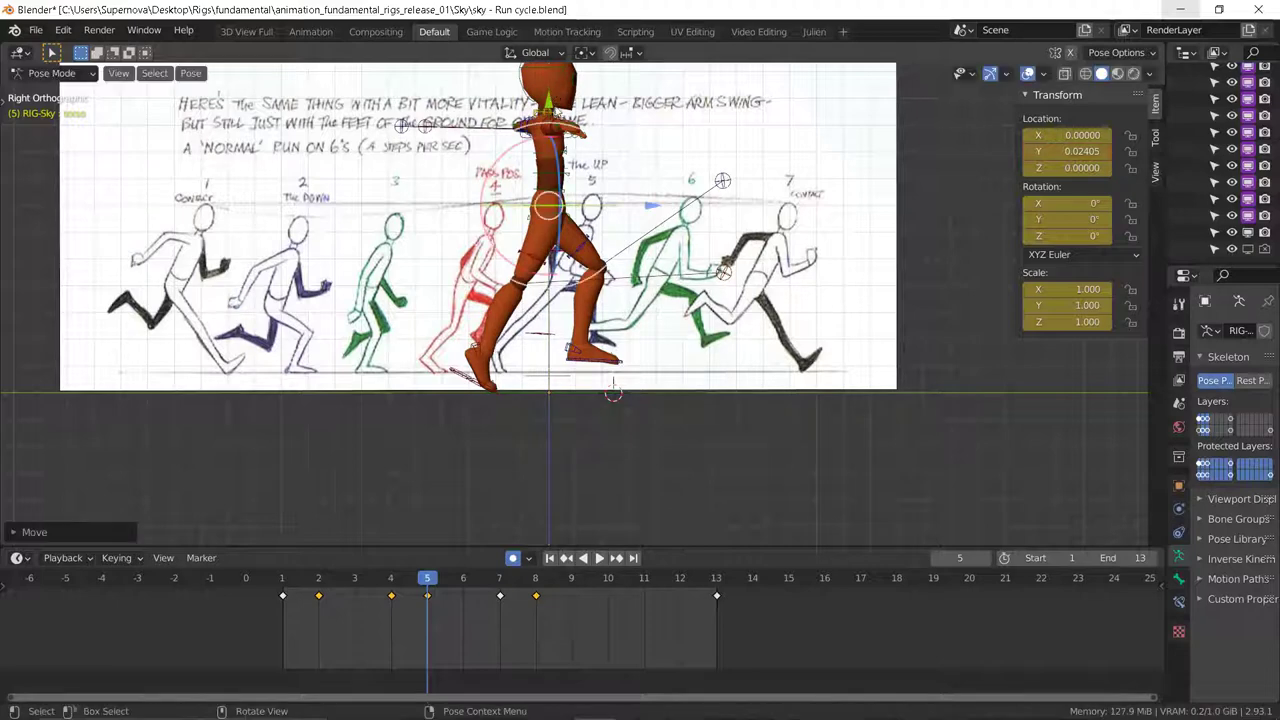
left_click(548, 104)
key("g")
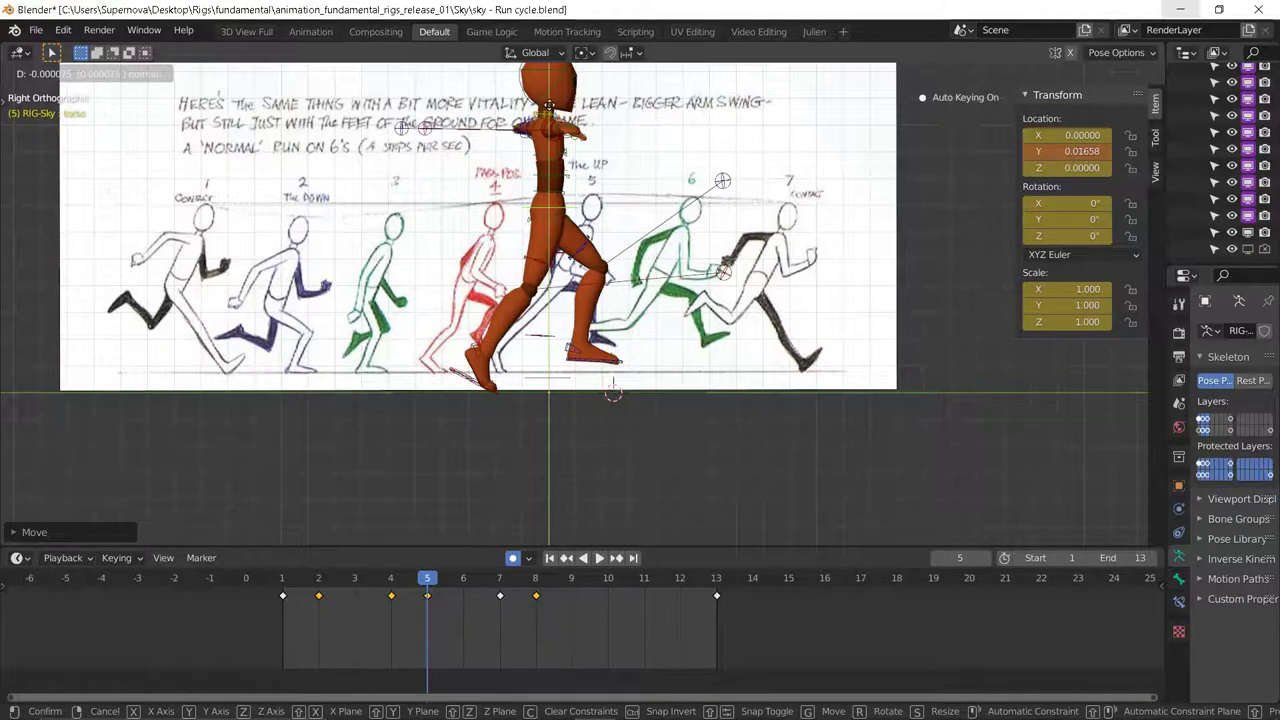
left_click(614, 345)
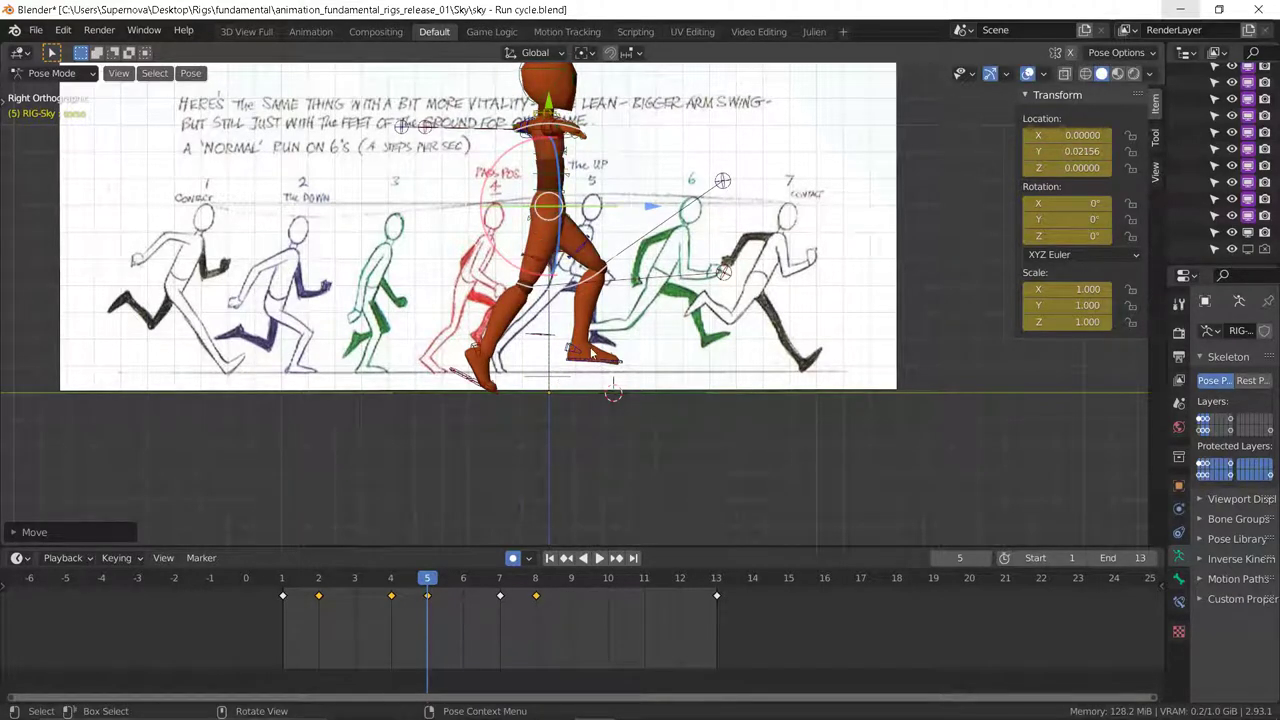
Step: Step back and forth through the frames between 1 and 7 to compare the torso height and leg poses
key("Down")
key("Down")
key("Down")
key("Up")
key("Up")
key("Up")
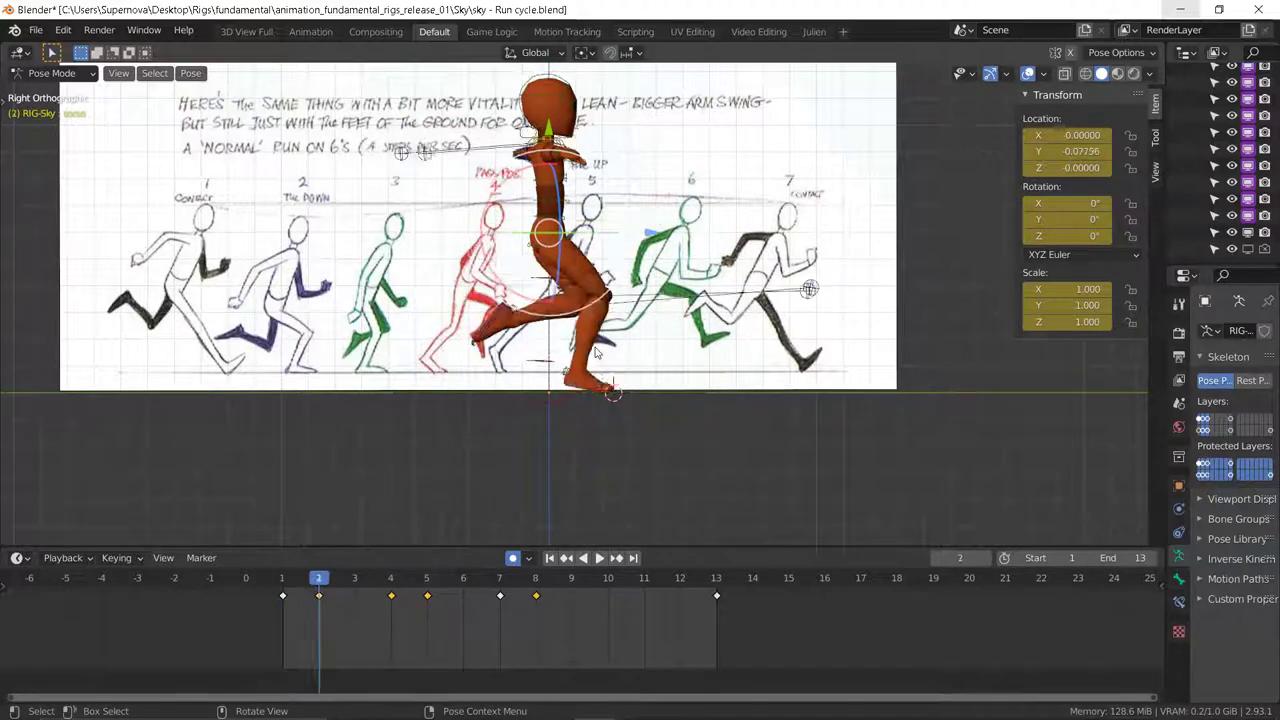
key("Right")
key("Right")
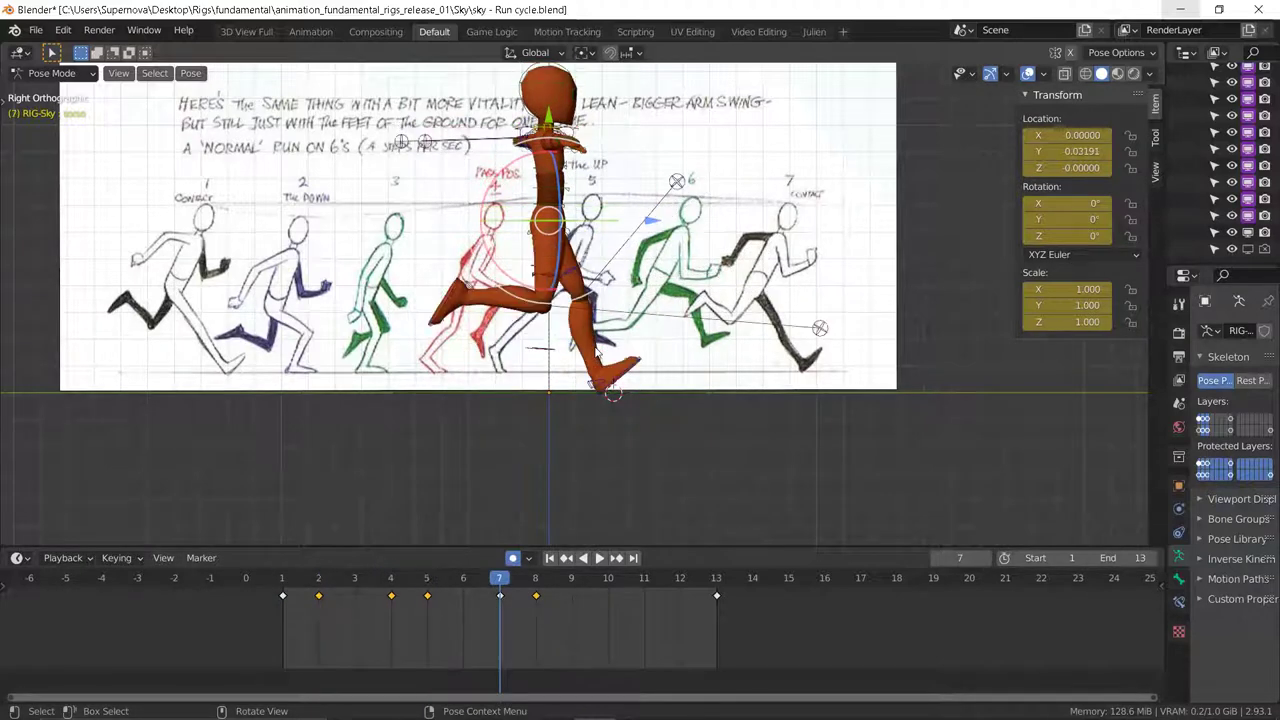
key("Left")
key("Left")
key("Left")
key("Left")
key("Left")
key("Left")
key("Right")
key("Right")
key("Right")
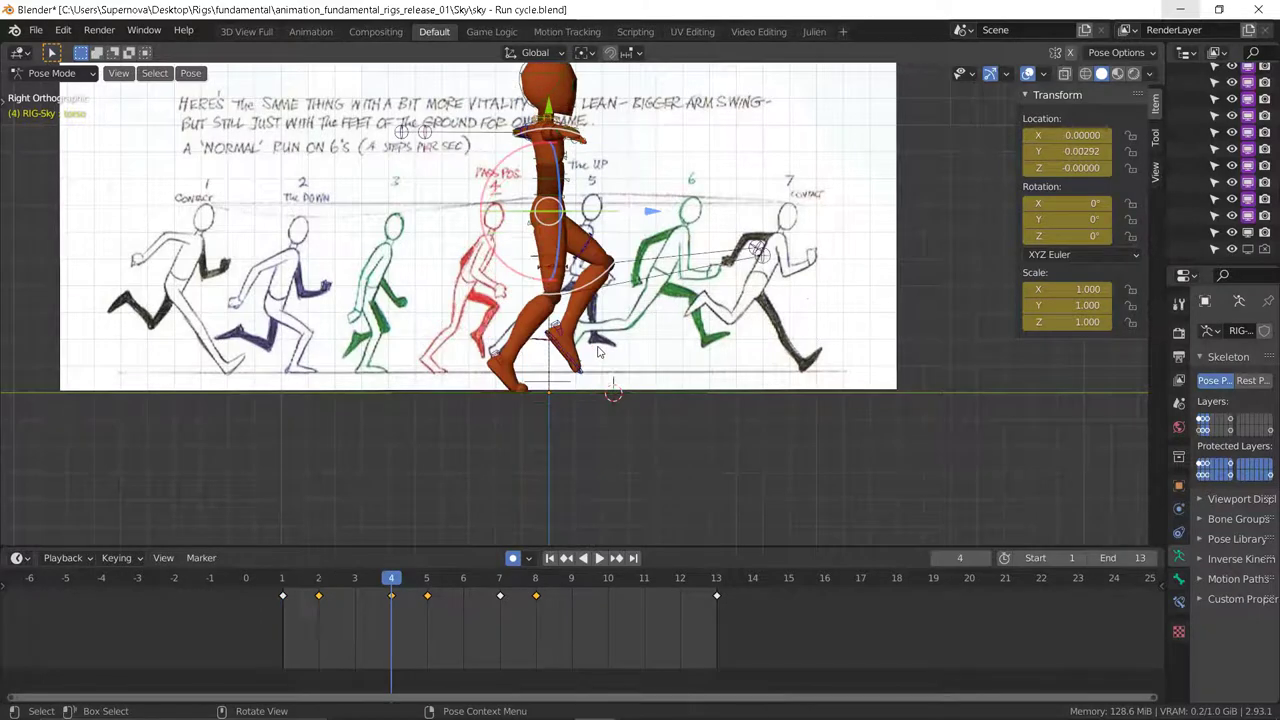
key("Right")
key("Right")
key("Right")
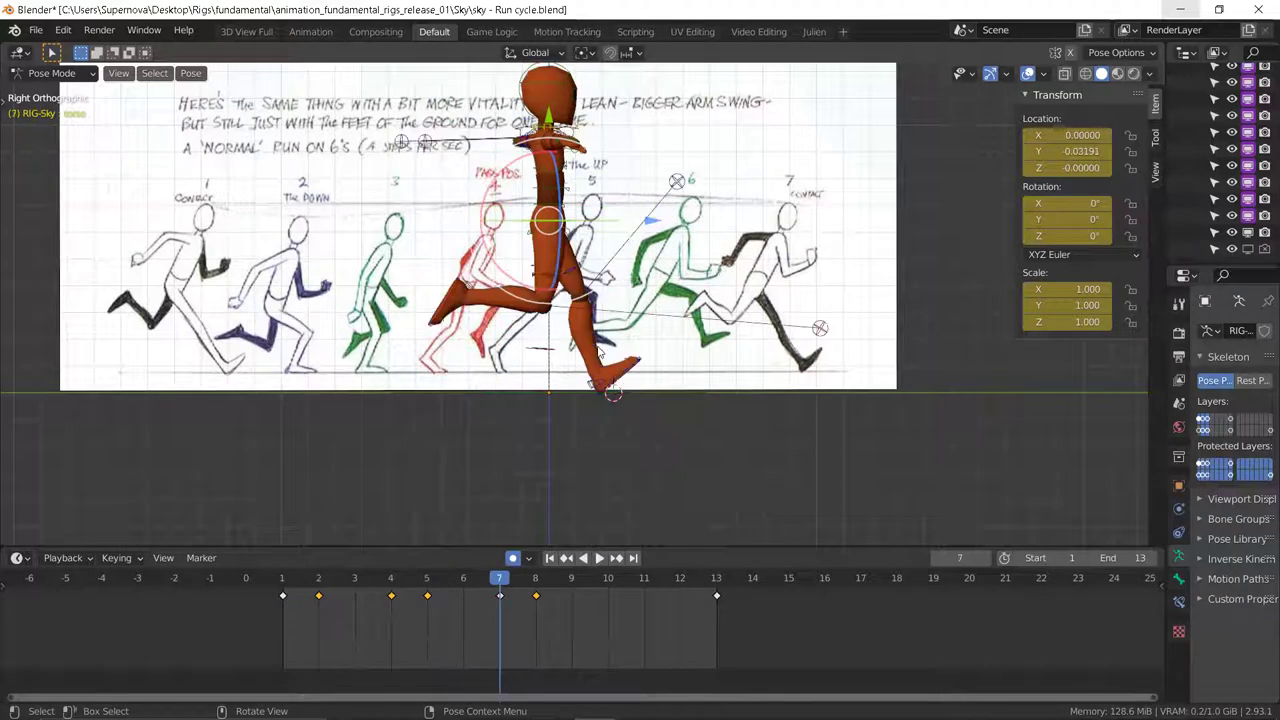
key("Down")
key("Down")
key("Down")
key("Up")
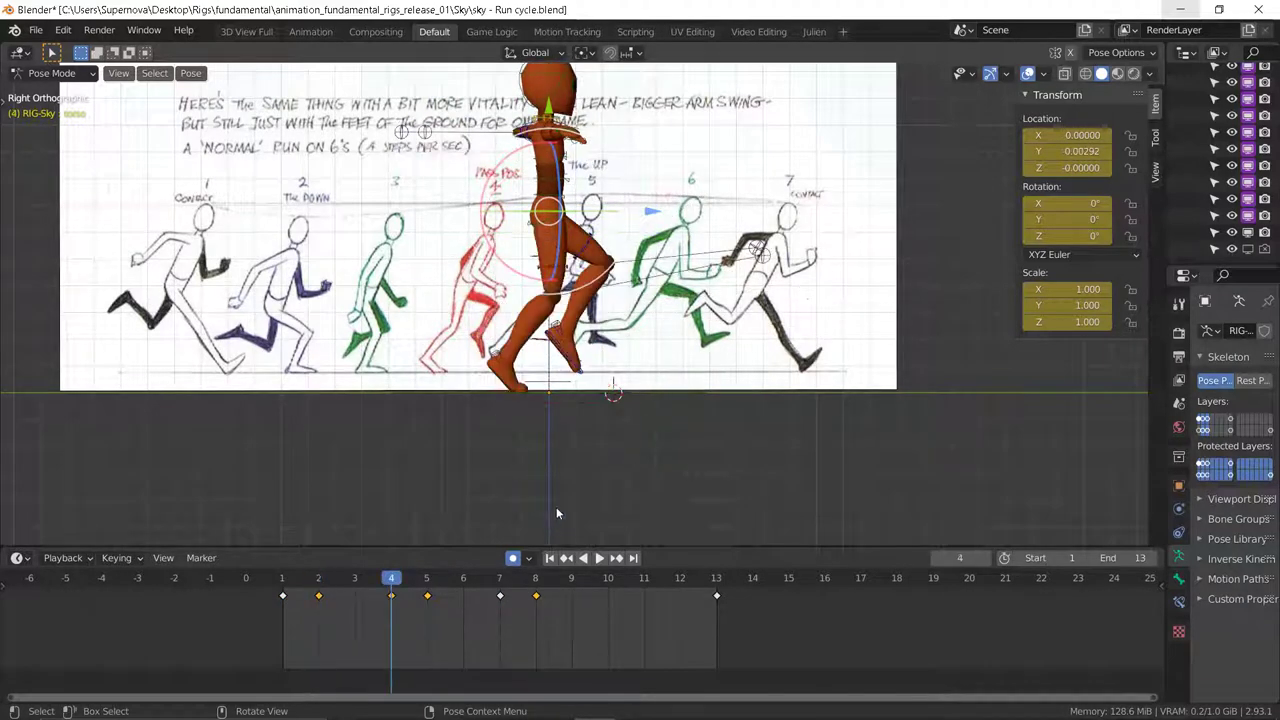
key("Right")
Step: Try copying the whole-rig pose from frame 5 and pasting it X-flipped at frame 8, and undo the paste
left_click(644, 410)
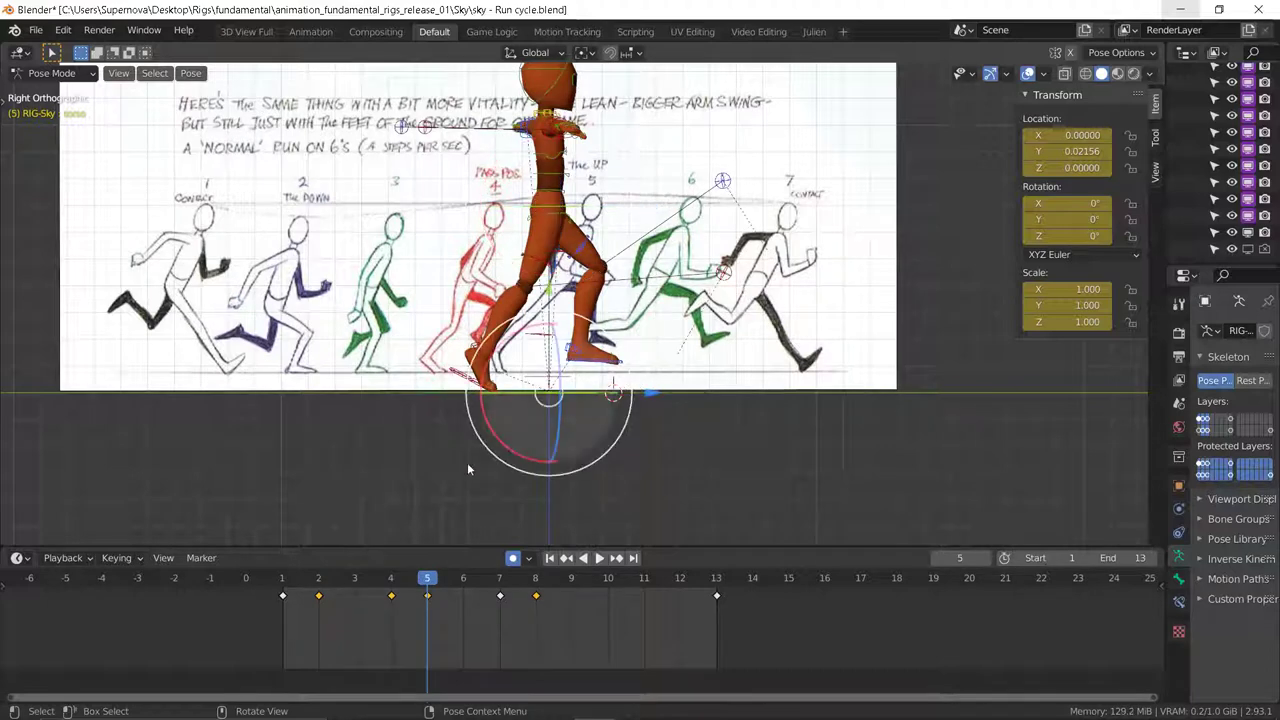
left_click(319, 597)
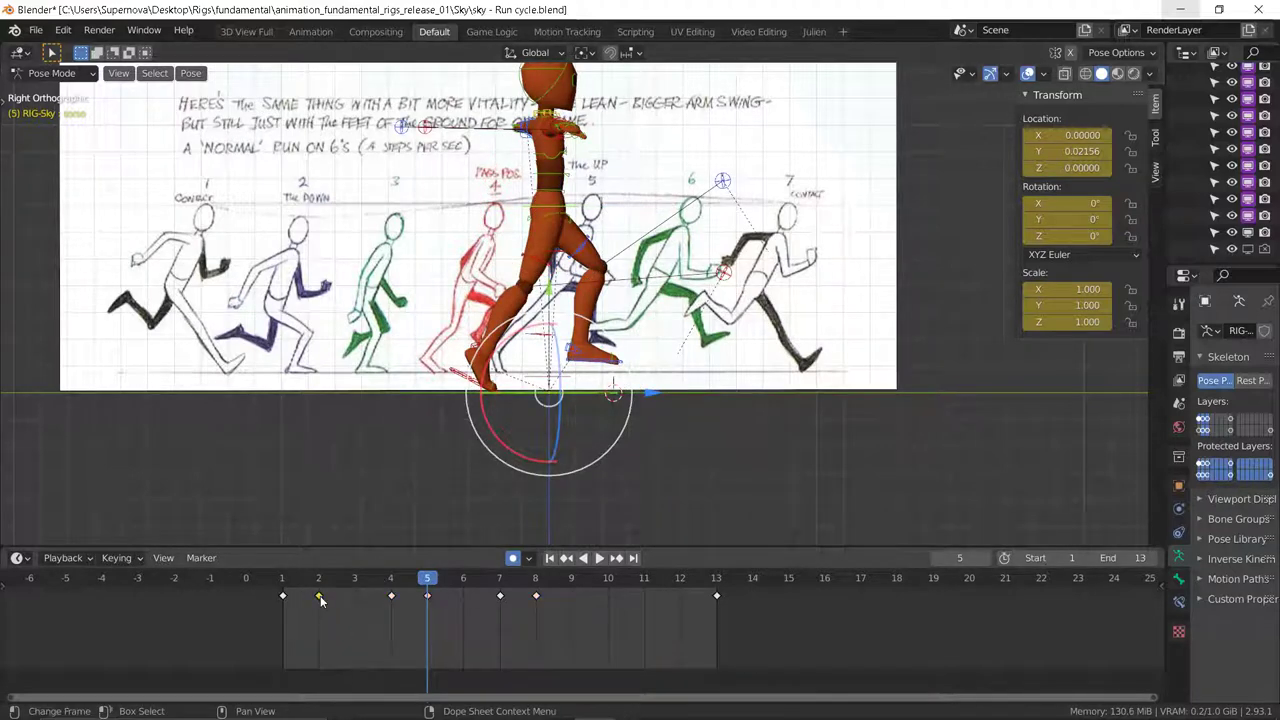
right_click(417, 335)
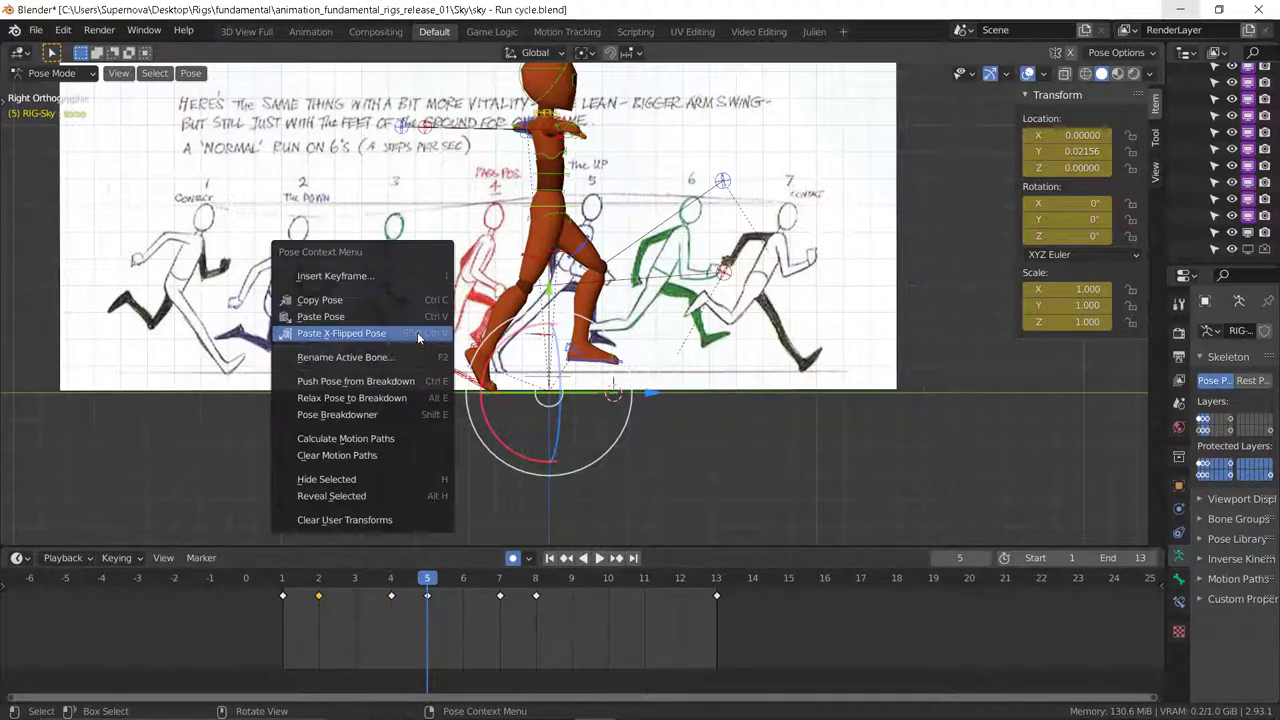
right_click(300, 400)
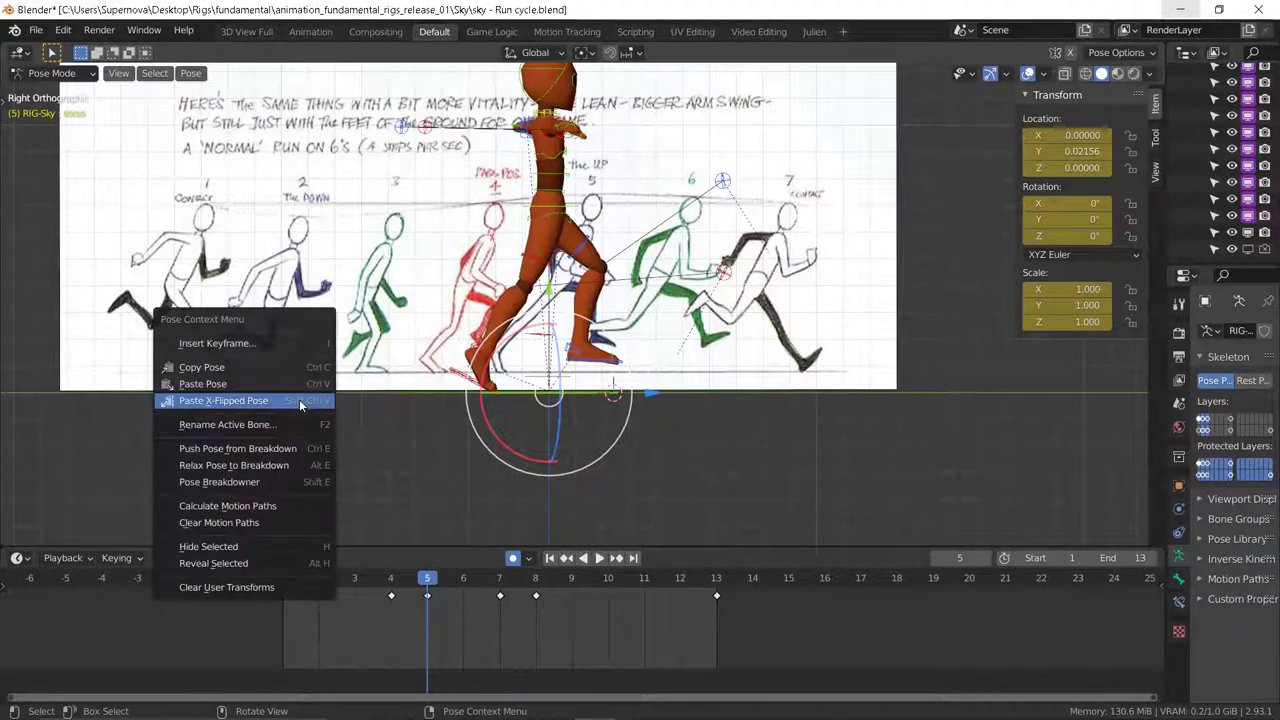
left_click(227, 370)
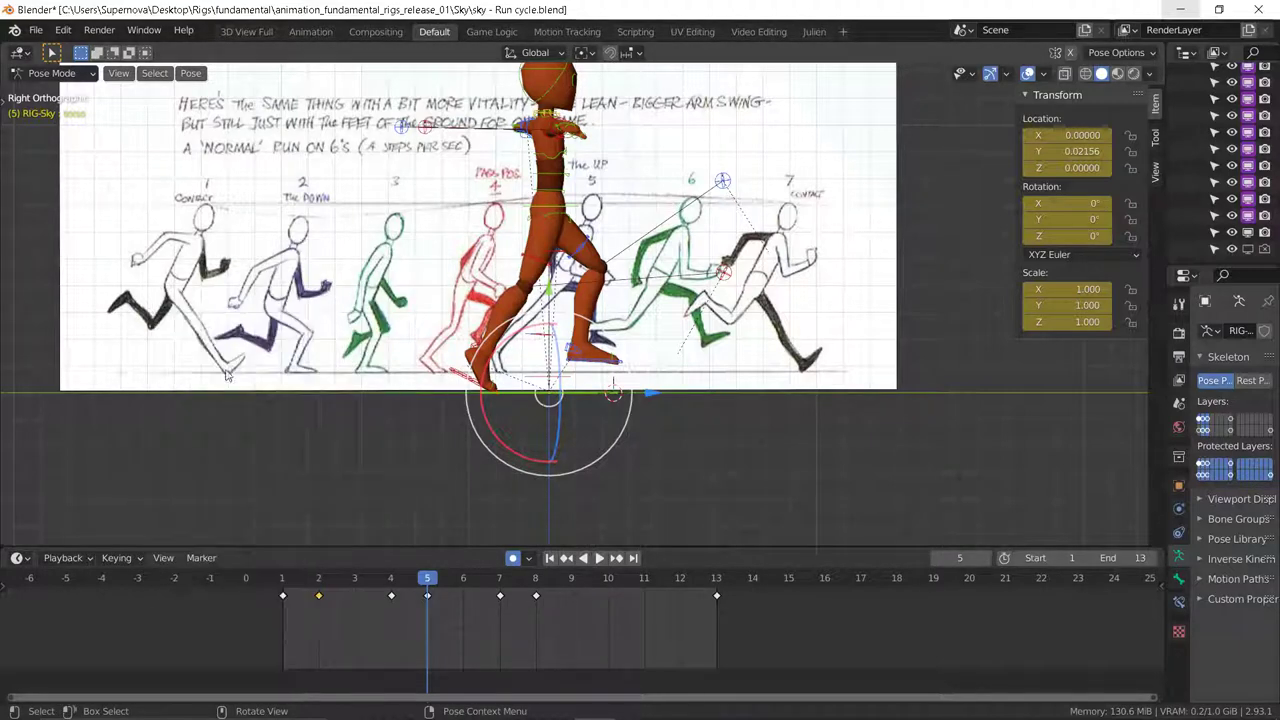
left_click(537, 588)
right_click(383, 362)
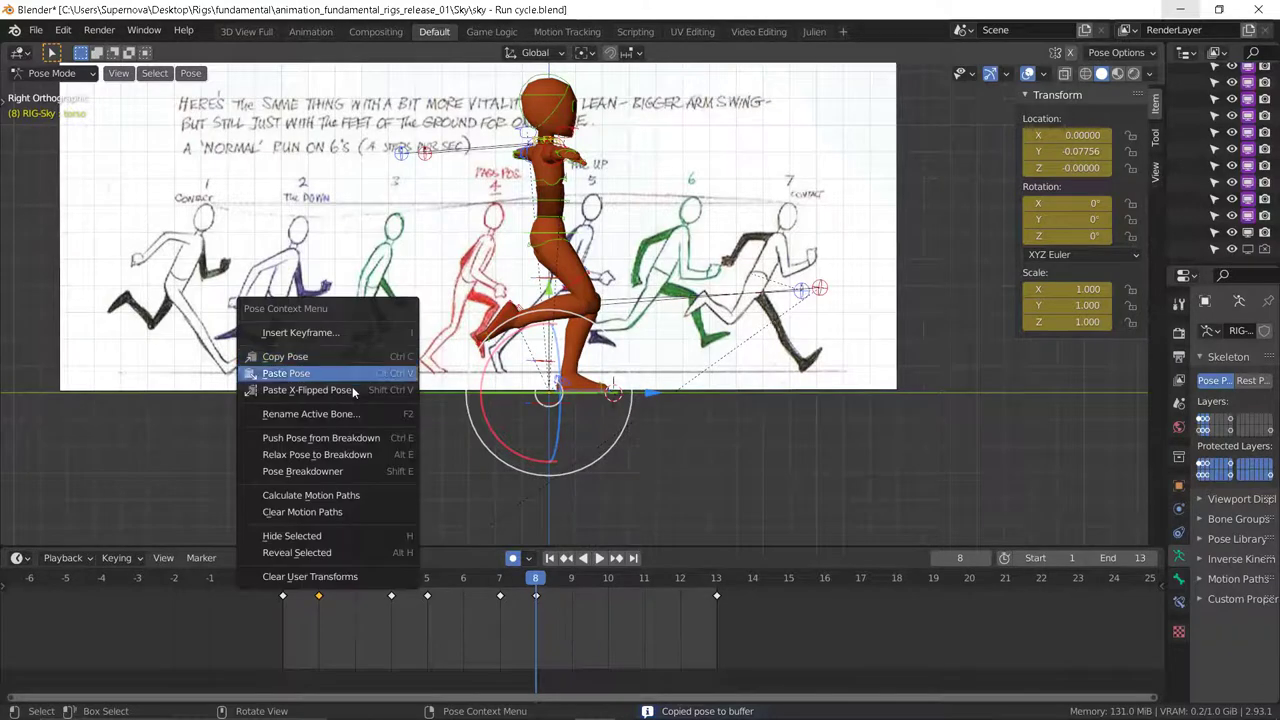
left_click(352, 394)
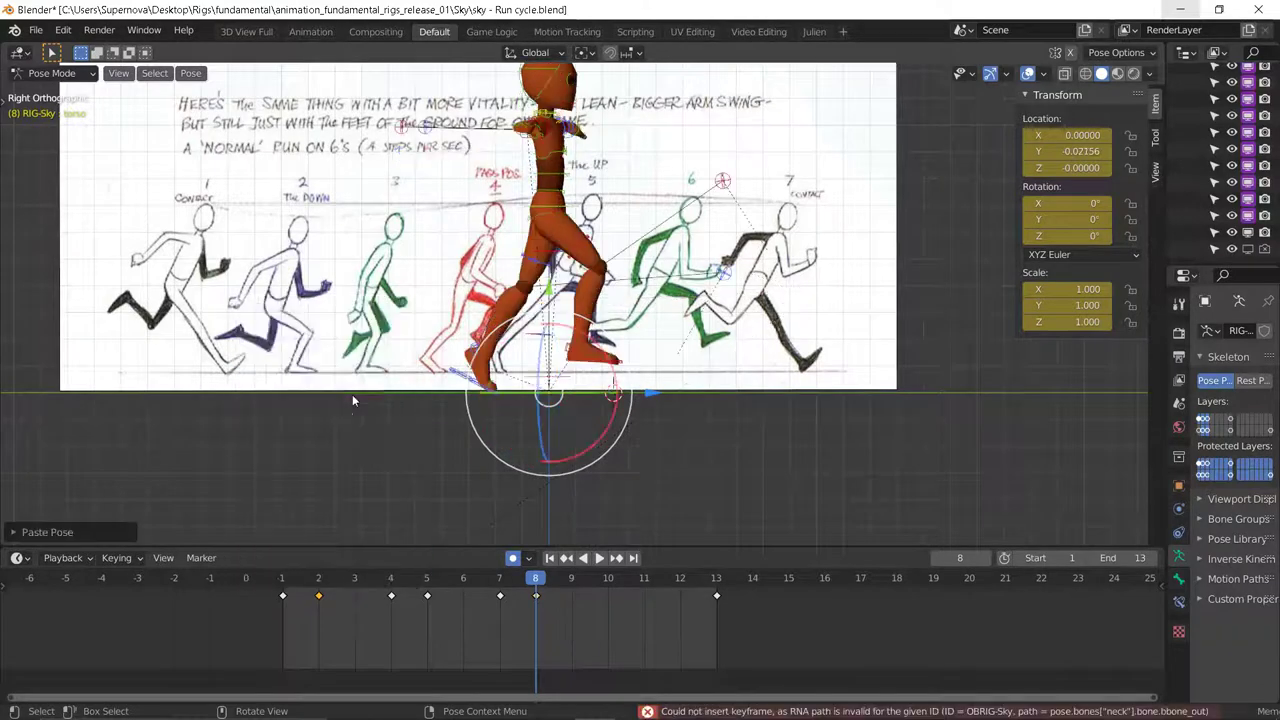
key("ctrl+z")
Step: Copy the whole-rig pose from frame 2 and paste it X-flipped at frame 8
left_click(322, 589)
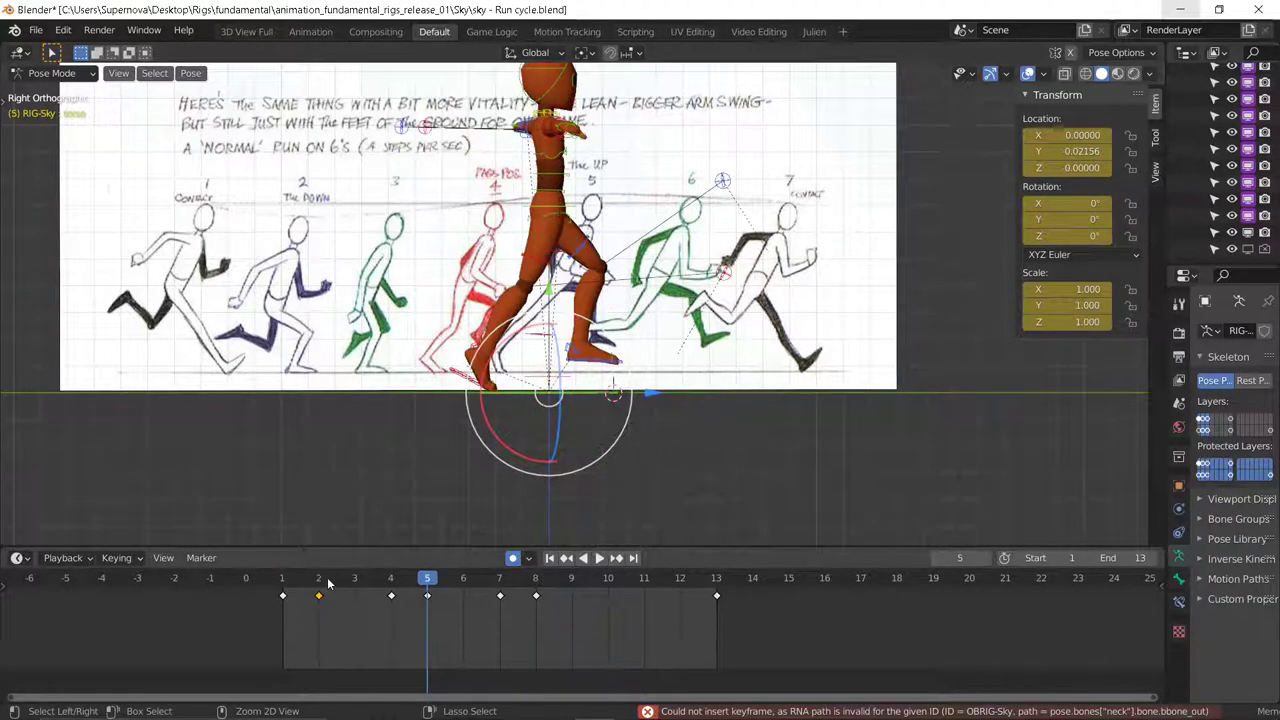
right_click(463, 335)
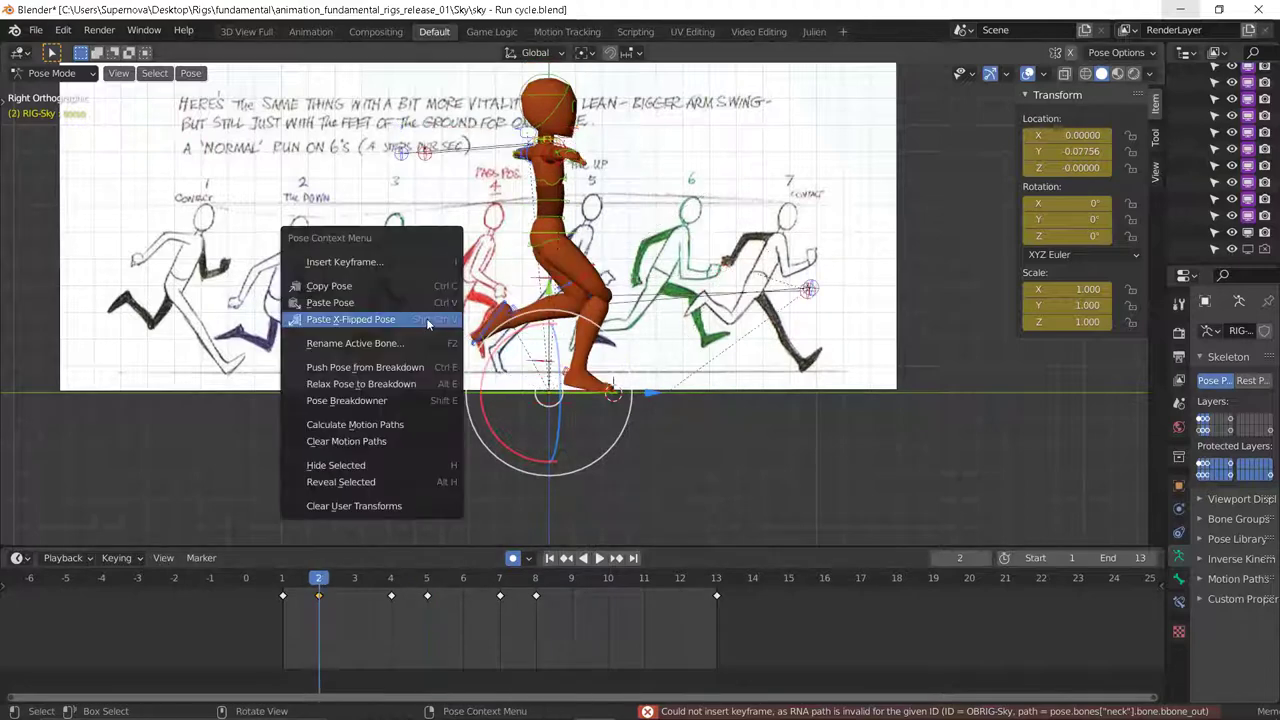
left_click(440, 285)
left_click(534, 582)
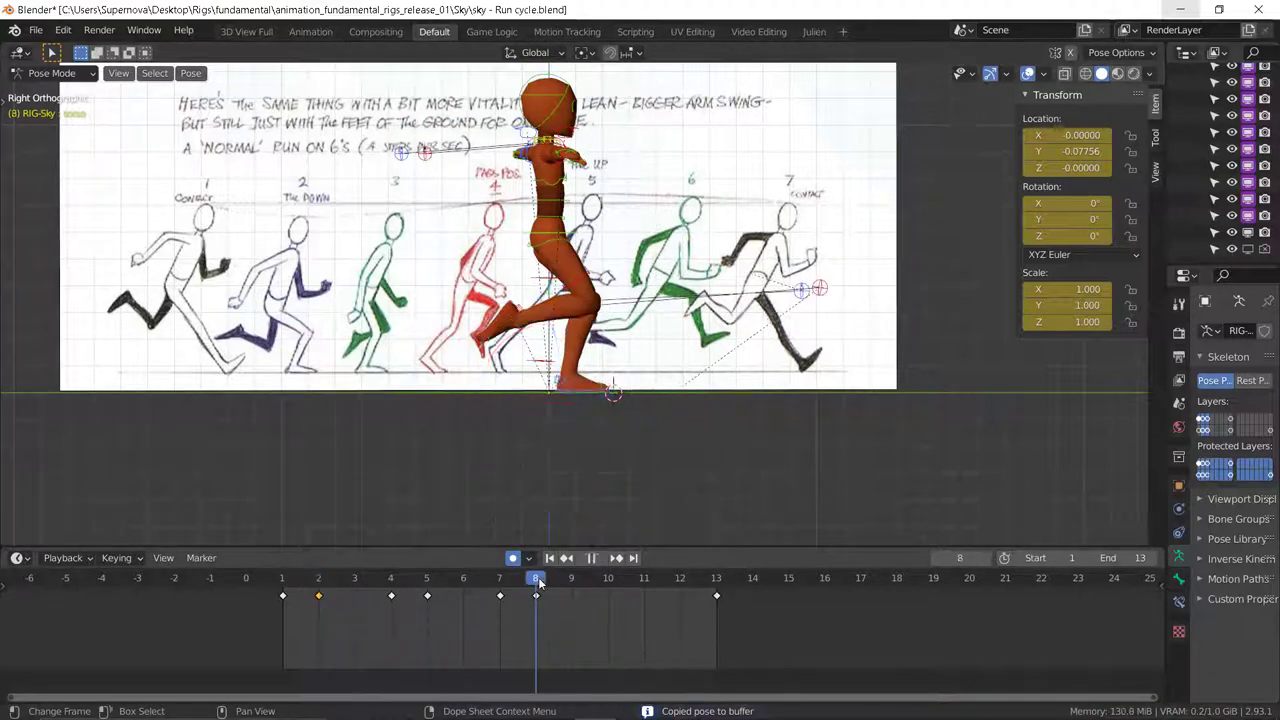
right_click(332, 334)
left_click(335, 342)
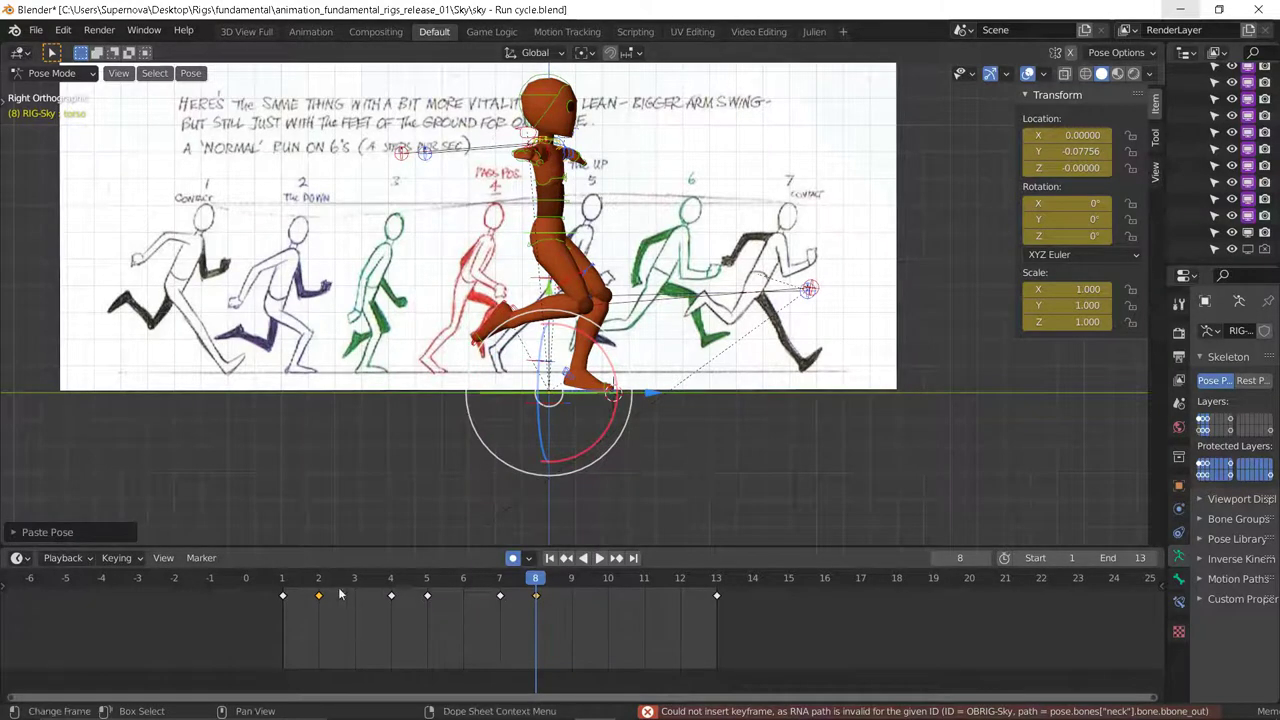
Step: Delete the root control's keyframes at frames 5 and 8, and scrub the timeline up to frame 9 to check the motion
mouse_move(499, 585)
left_mouse_down()
mouse_move(529, 588)
mouse_move(513, 587)
left_mouse_up()
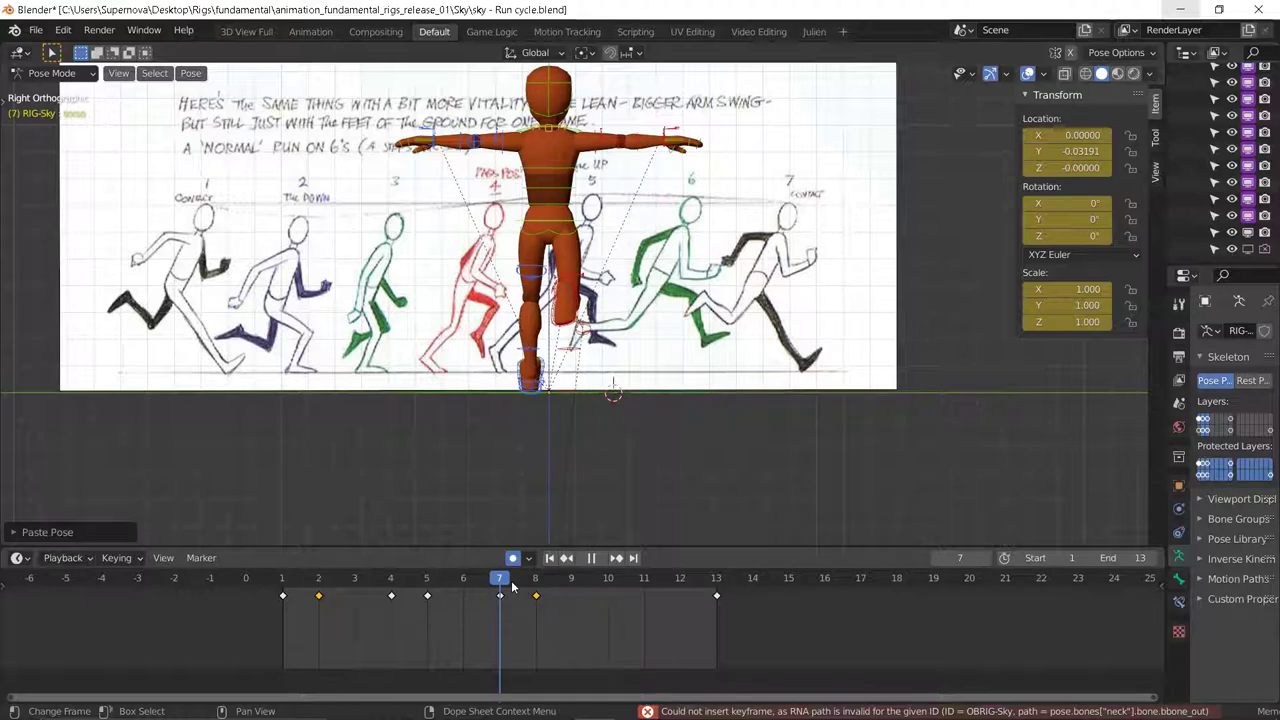
key("Escape")
left_click(566, 422)
middle_click_drag(566, 422, 657, 390)
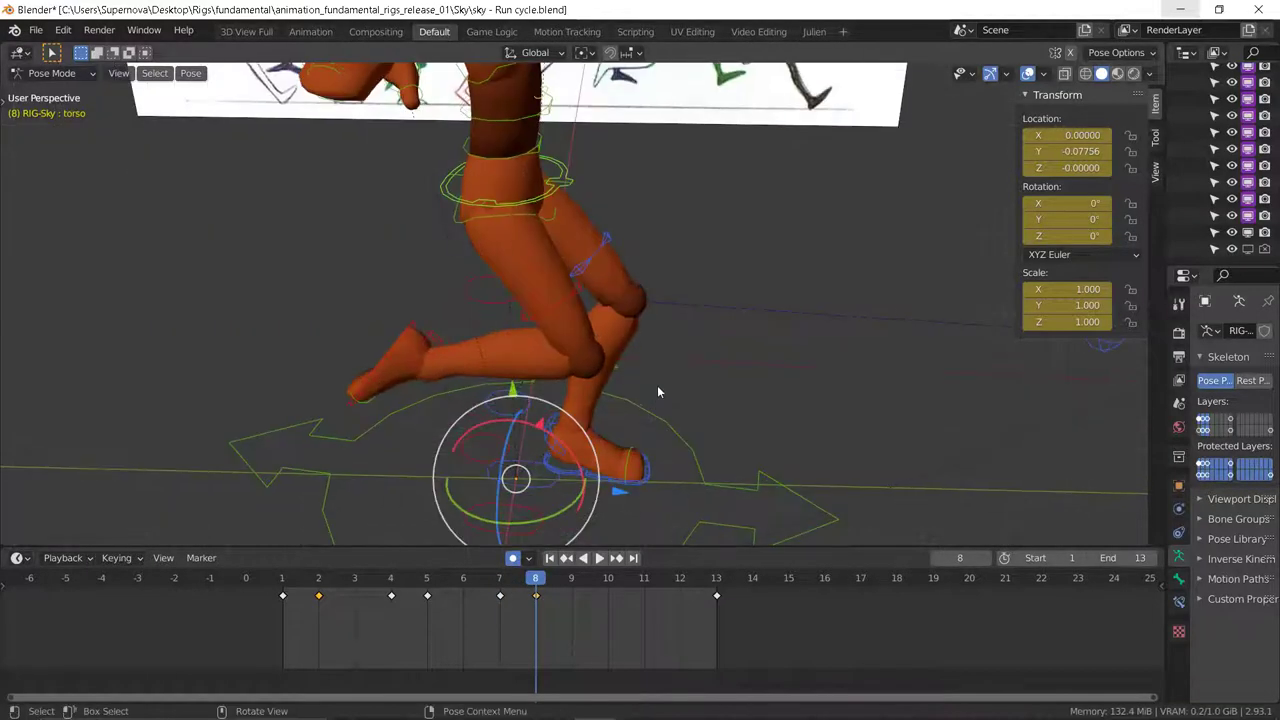
scroll(657, 388, "down", 4)
left_click_drag(432, 392, 466, 440, "ctrl")
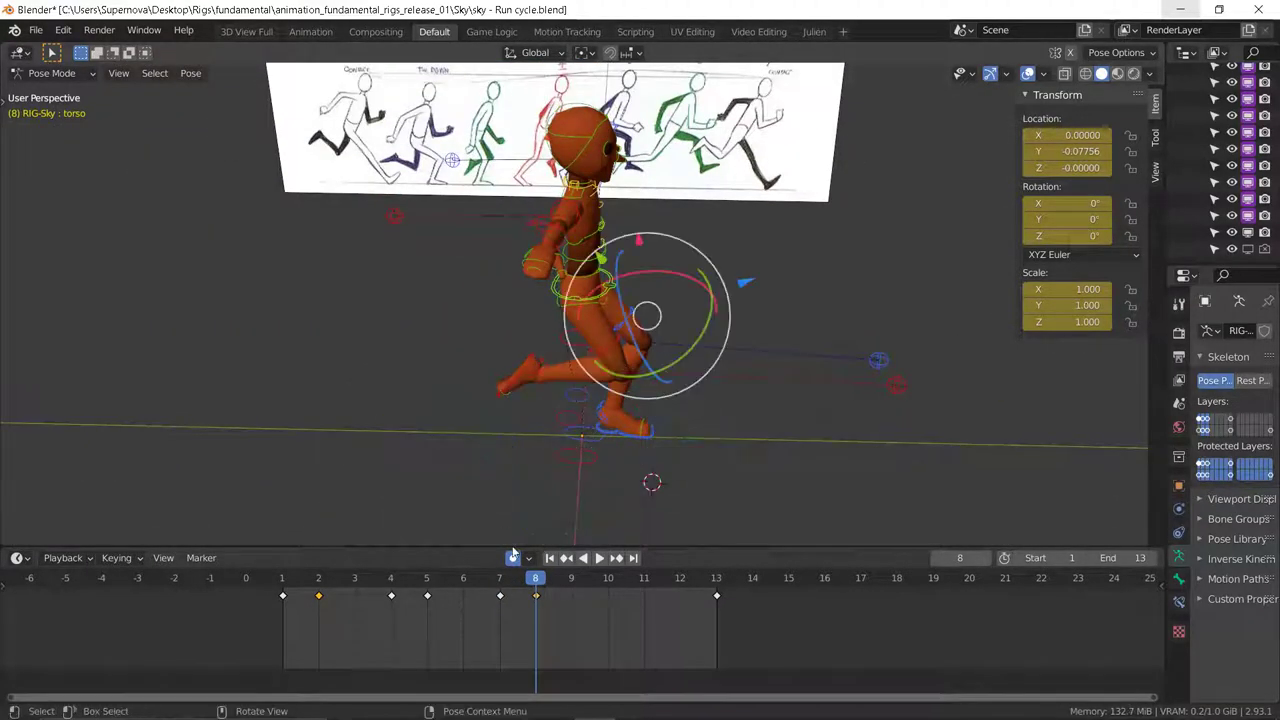
left_click_drag(430, 385, 458, 461)
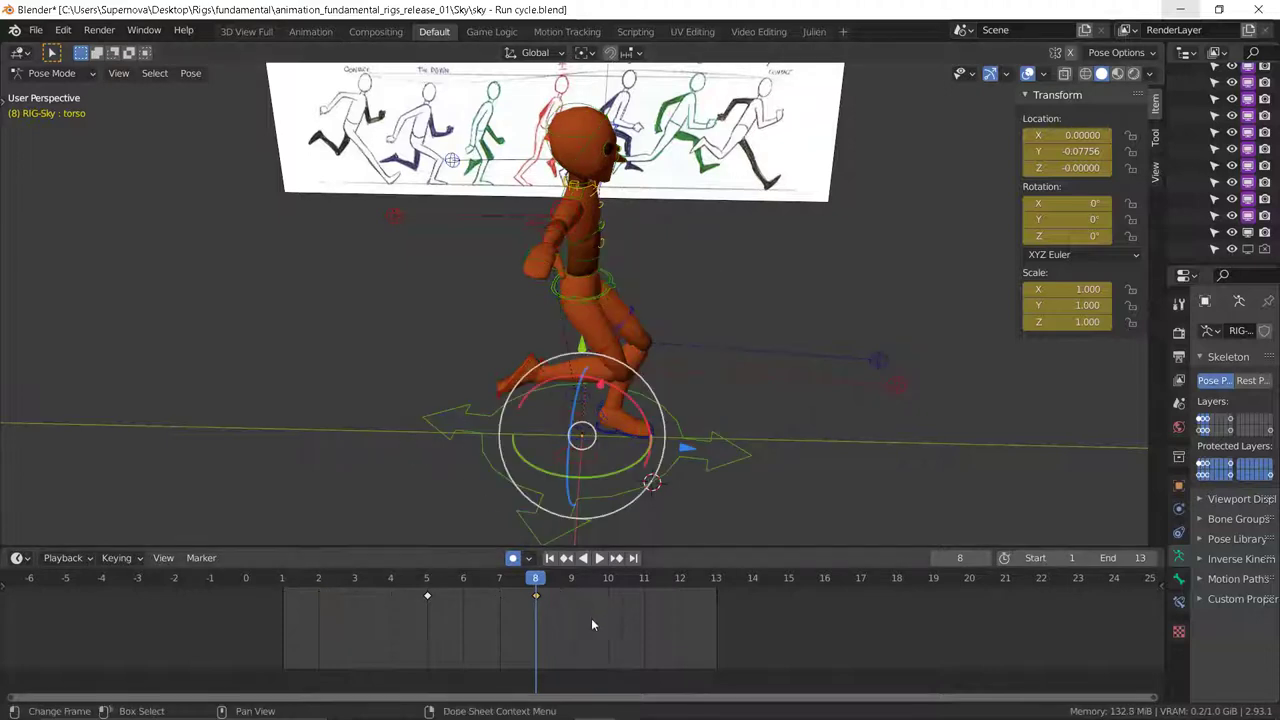
left_click_drag(591, 618, 430, 604)
key("x")
left_click(430, 605)
left_click_drag(277, 584, 571, 585)
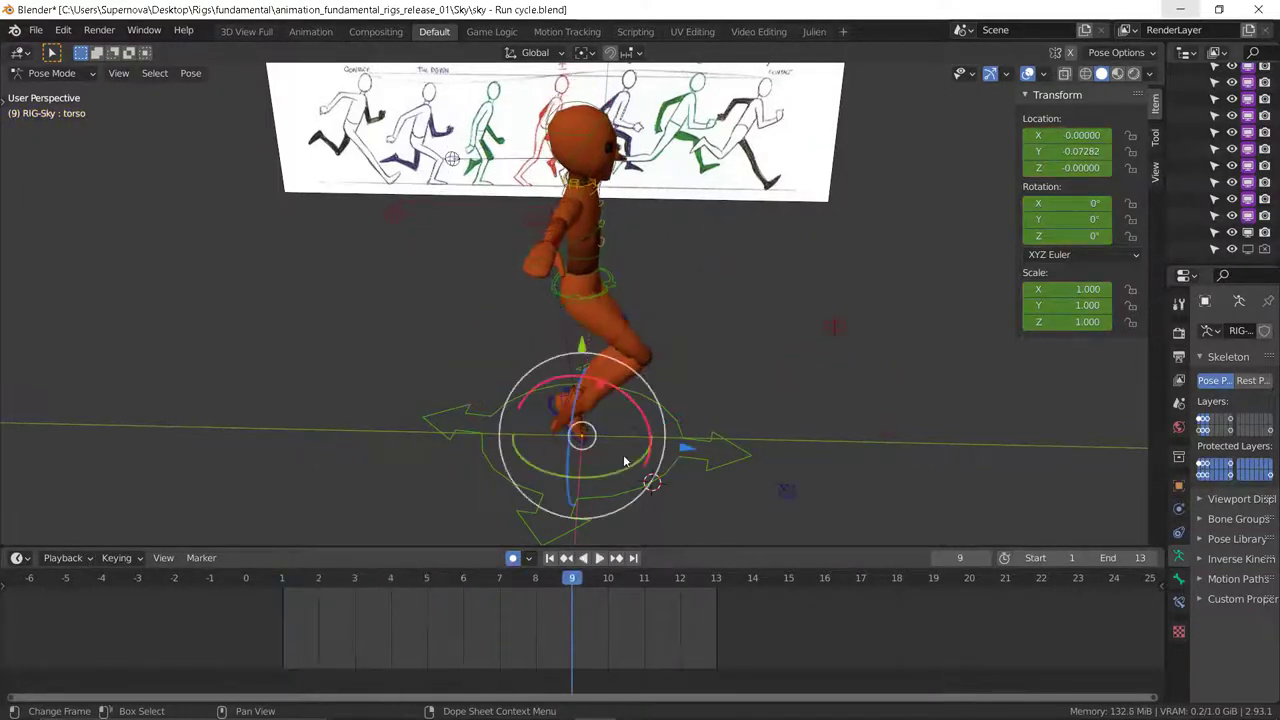
Step: Try copying the whole-rig pose from frame 4 and pasting it X-flipped at frame 10, and undo the paste
key("a")
middle_click_drag(718, 385, 686, 350)
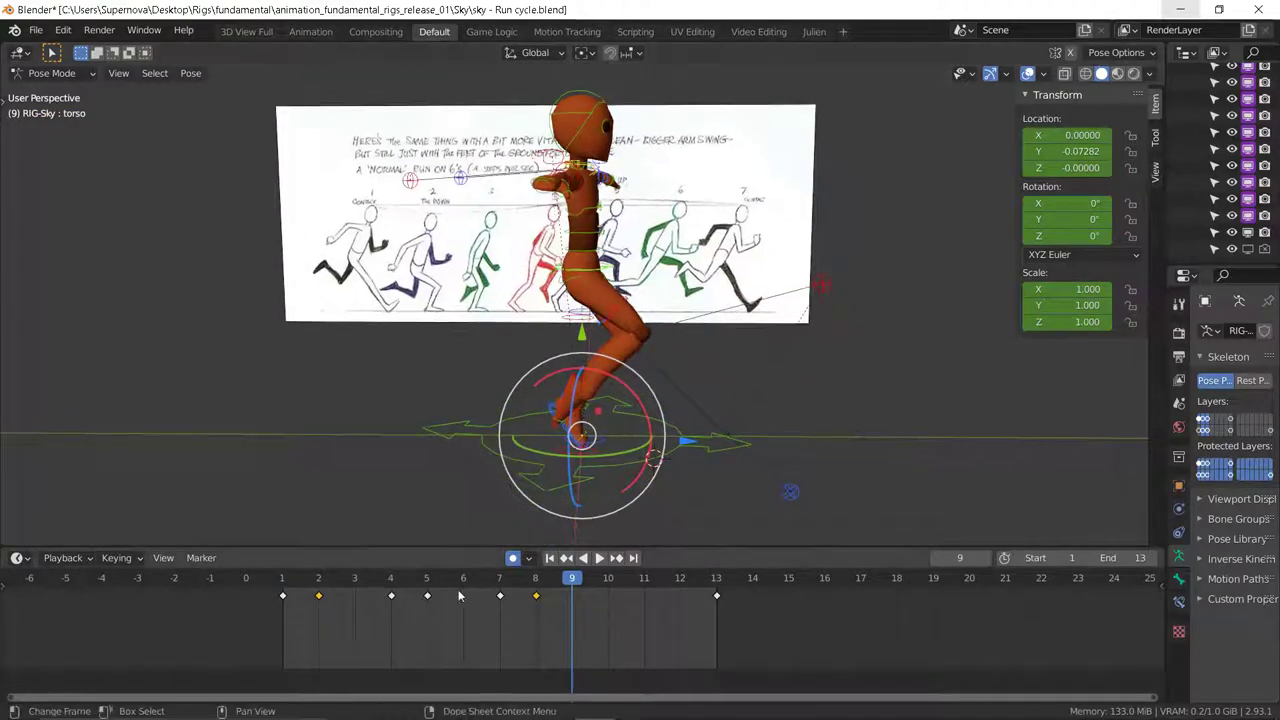
left_click(390, 580)
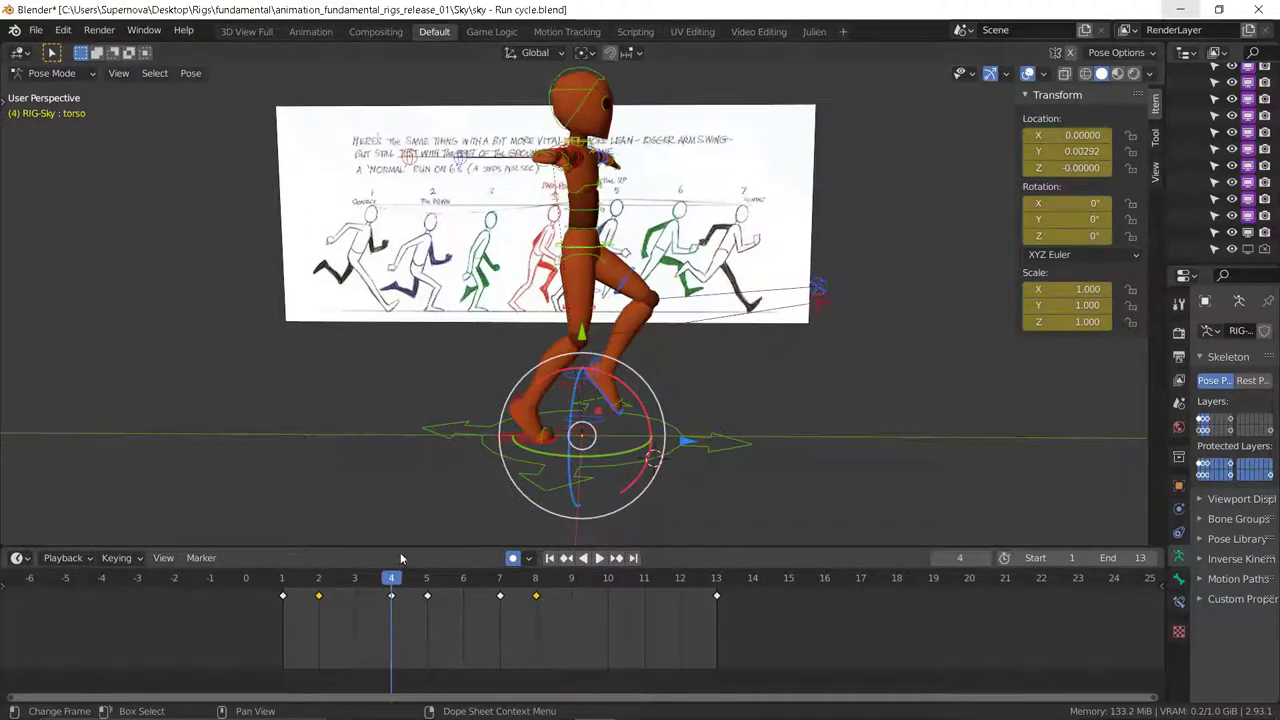
right_click(366, 489)
left_click(305, 372)
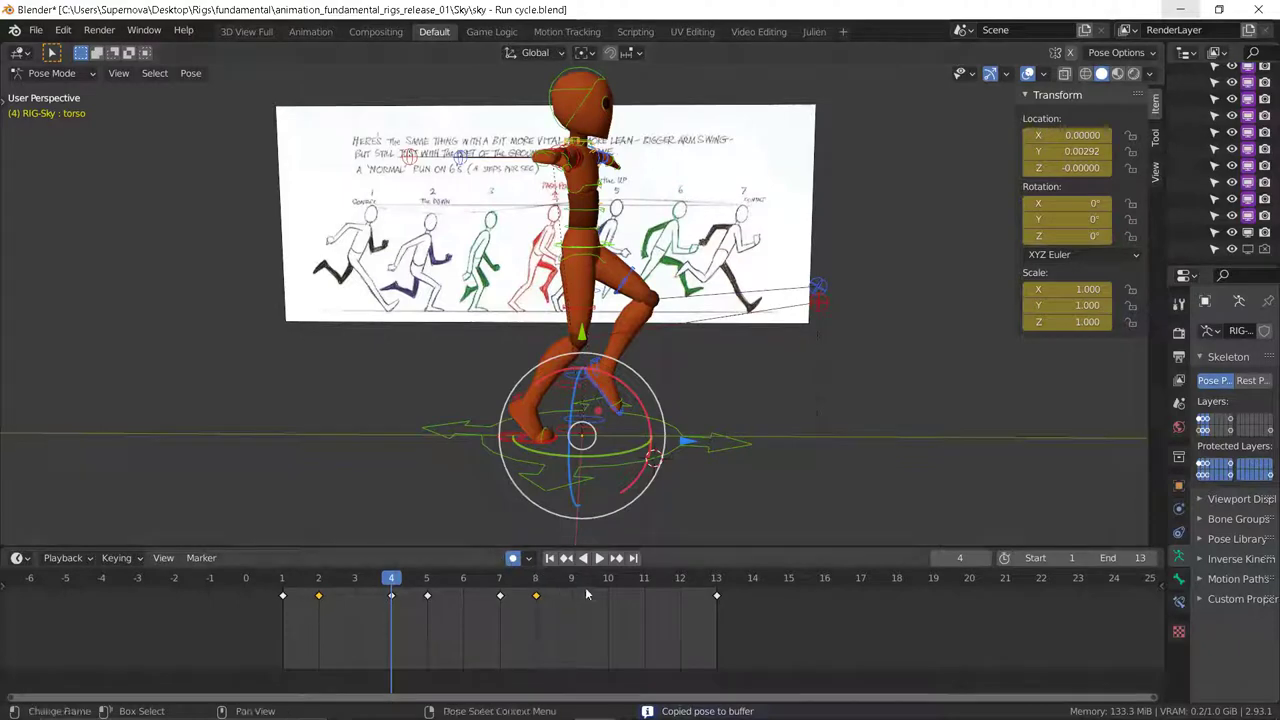
left_click_drag(587, 595, 606, 583)
right_click(368, 367)
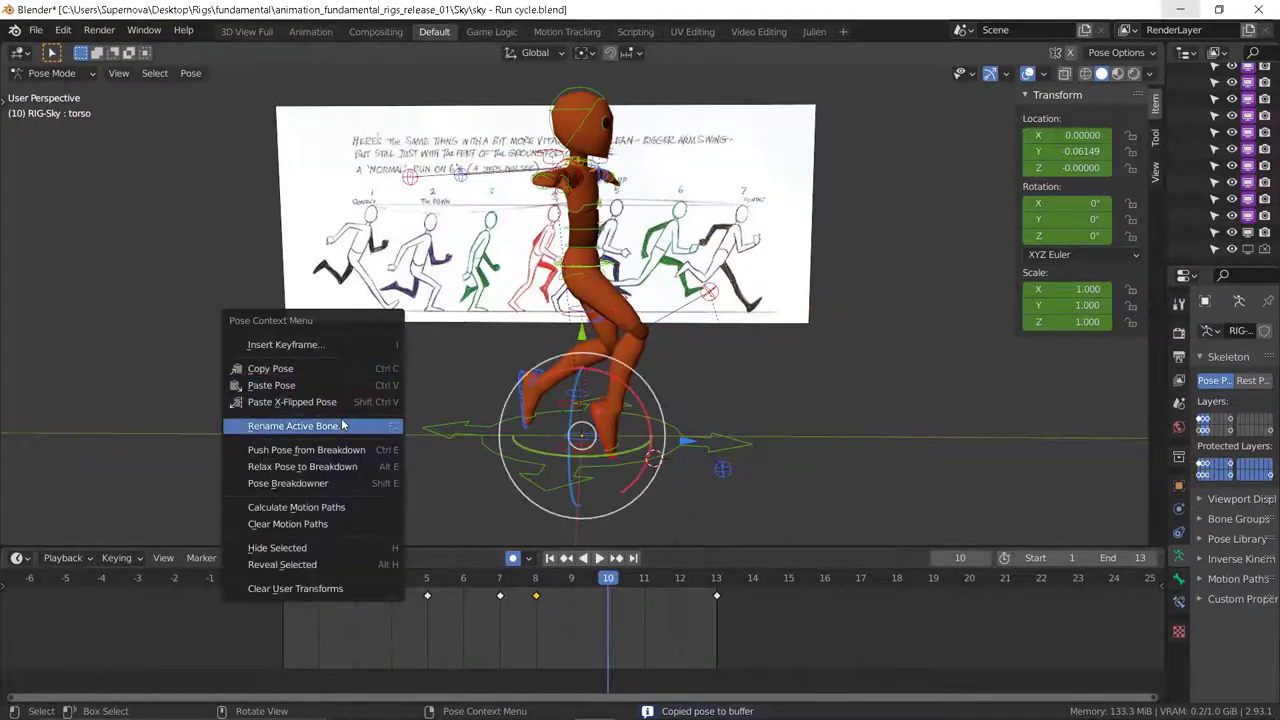
left_click(348, 401)
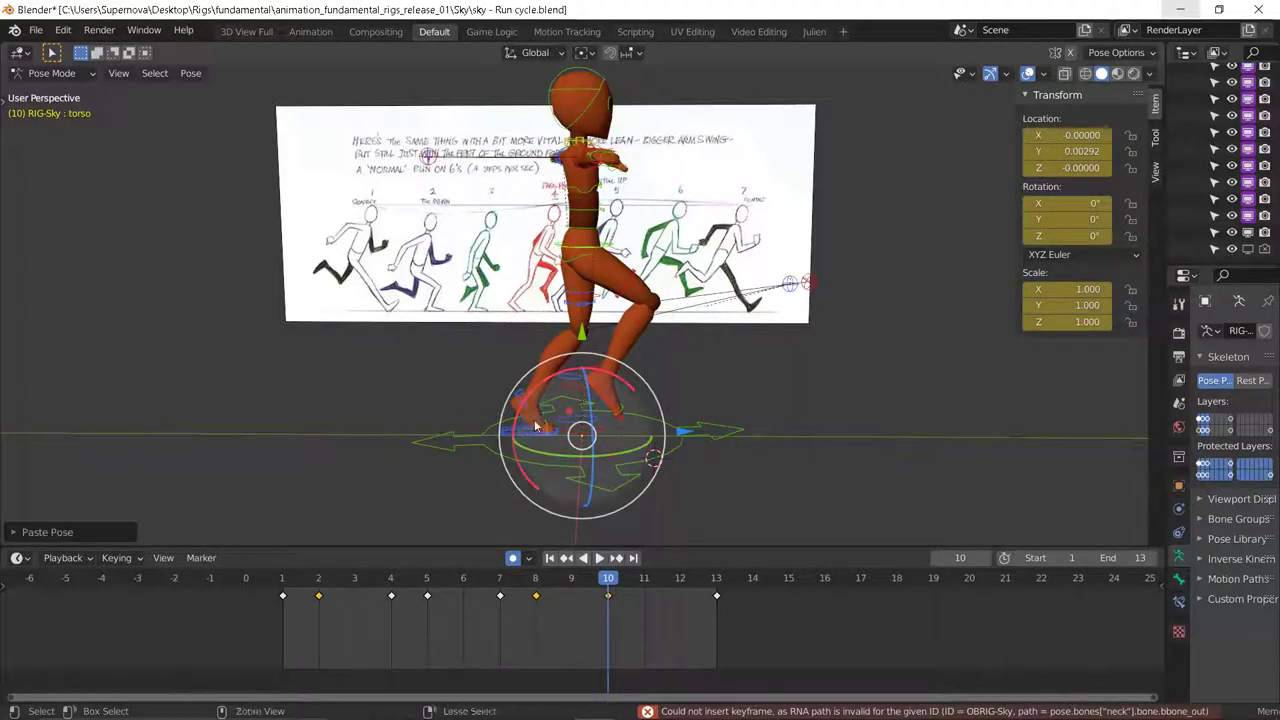
key("ctrl+z")
Step: Exclude the root control from the selection, copy the pose from frame 4 and paste it X-flipped at frame 10
left_click_drag(369, 370, 468, 458, "ctrl")
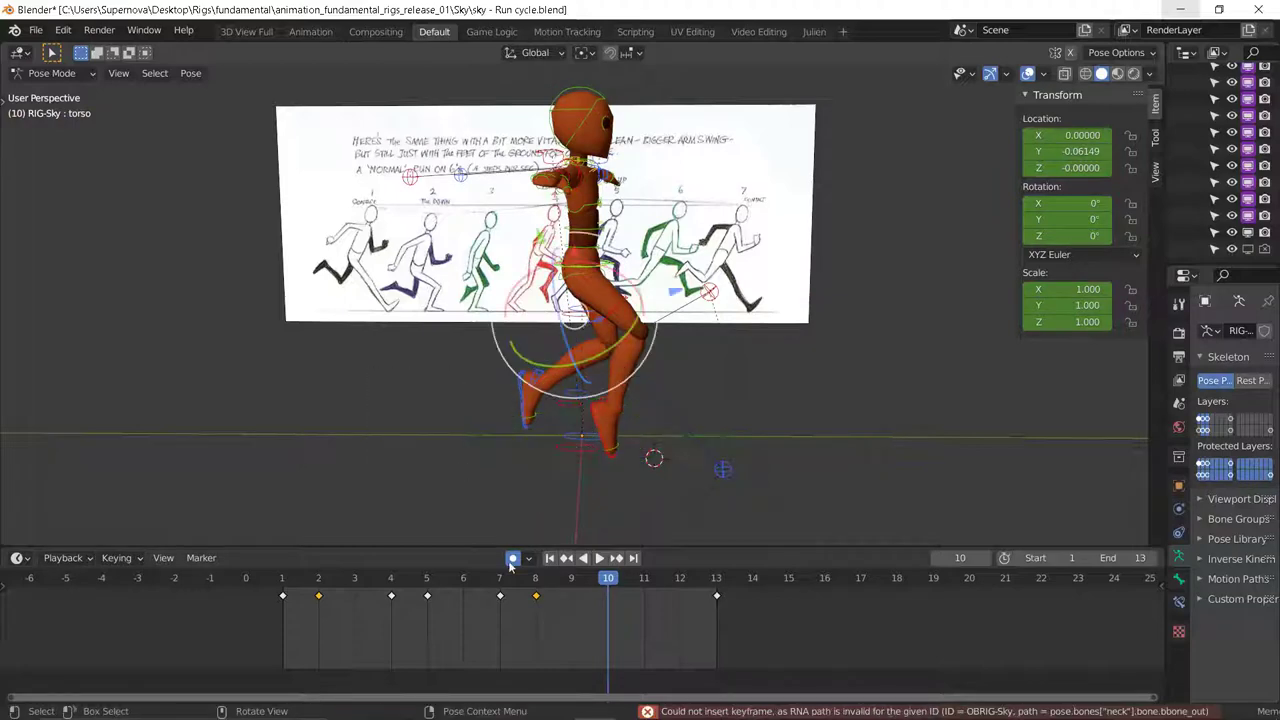
left_click(389, 579)
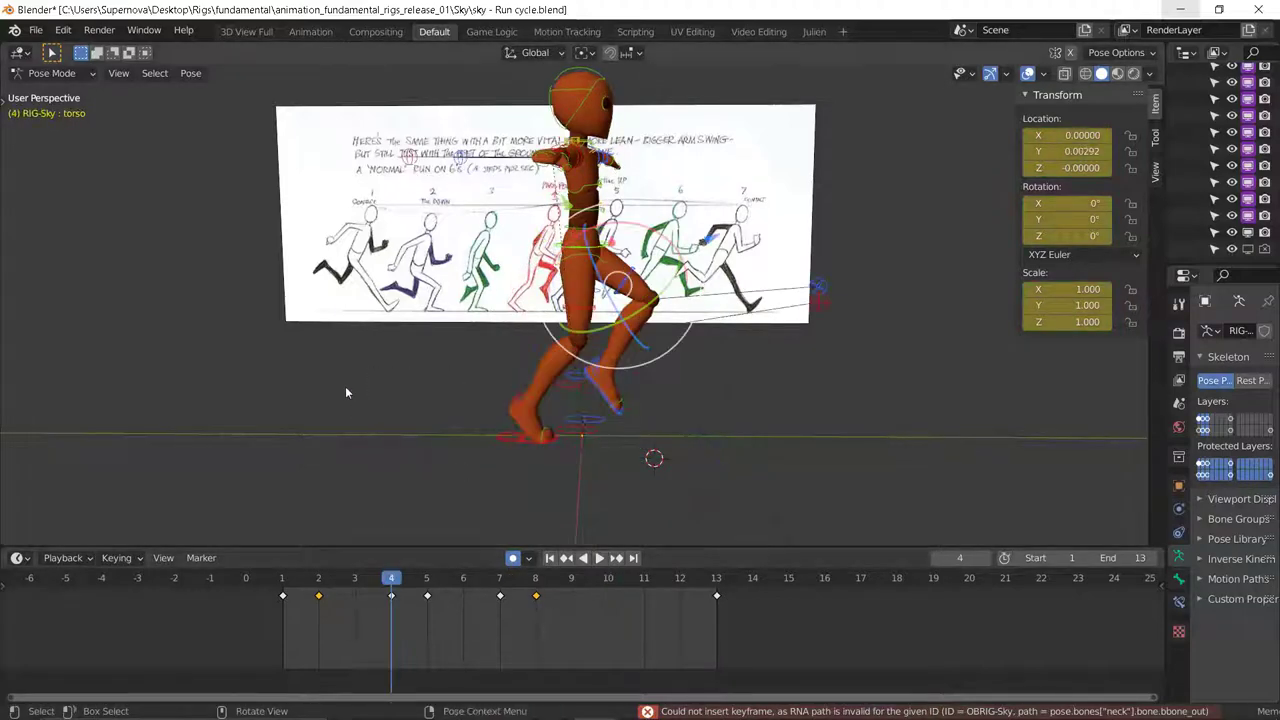
right_click(345, 386)
left_click(296, 348)
left_click(608, 578)
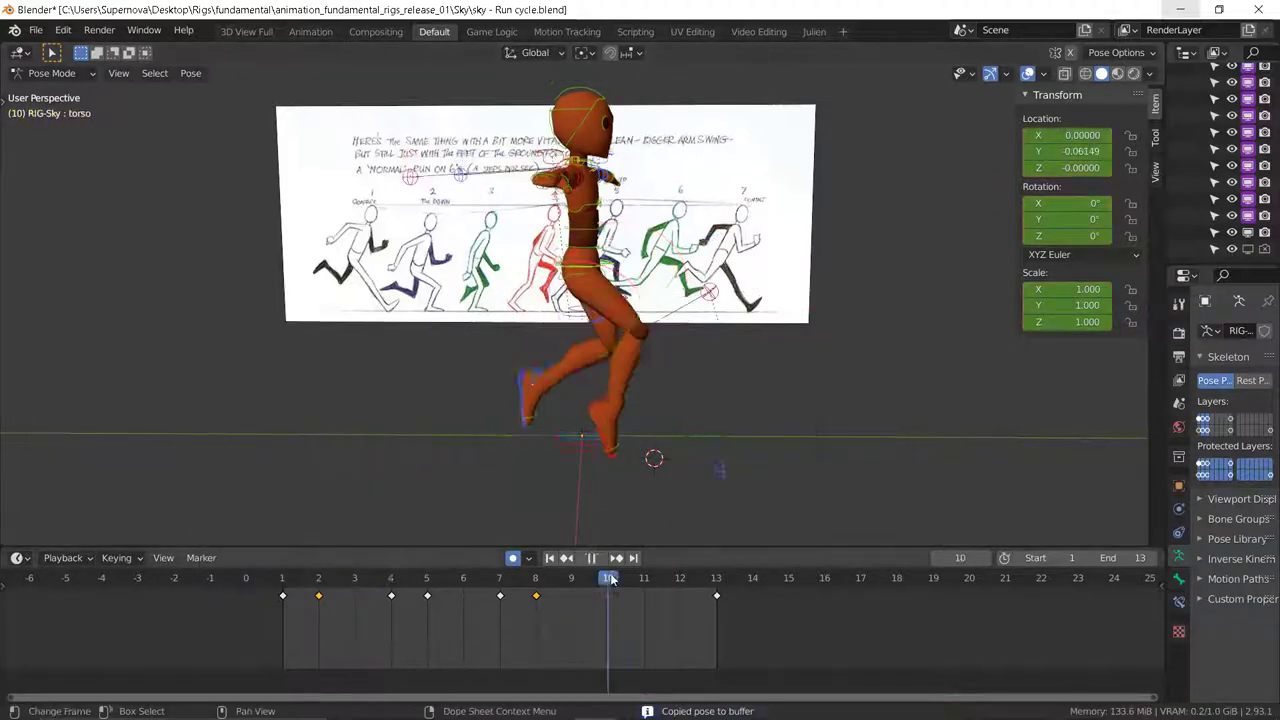
right_click(395, 370)
left_click(362, 406)
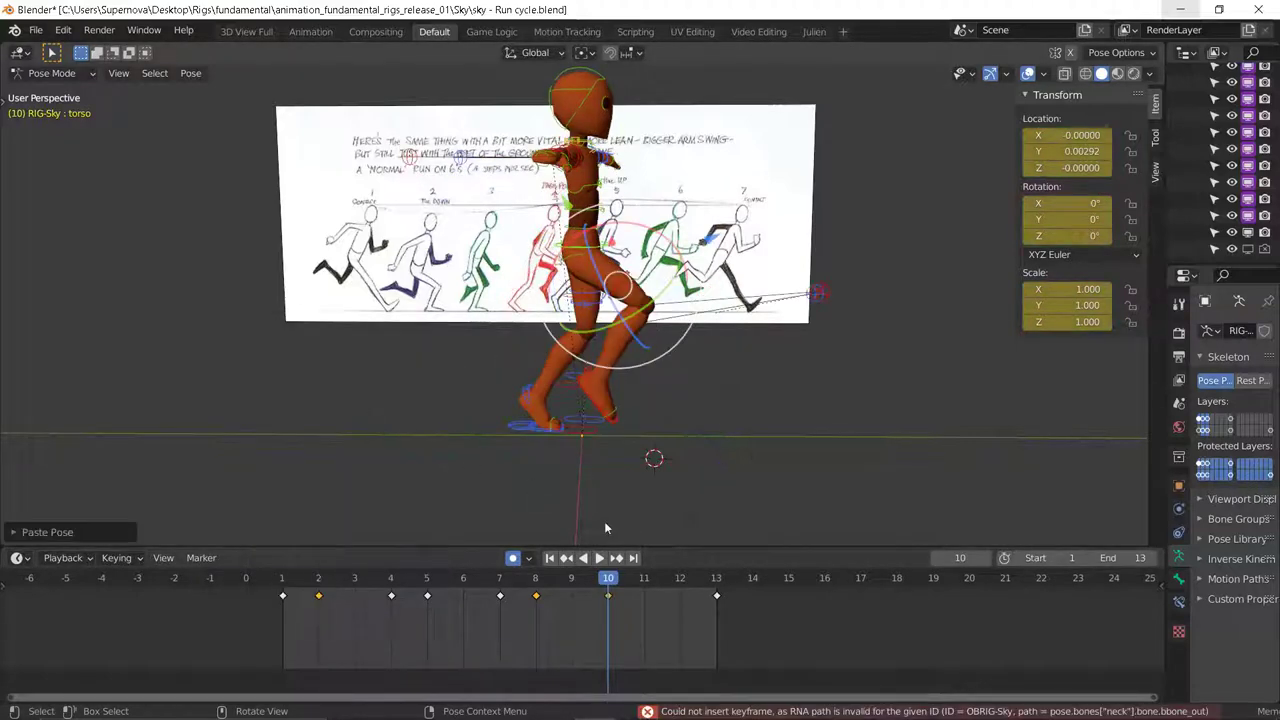
Step: Copy the selected controls' pose from frame 5 and paste it X-flipped at frame 11
left_click(426, 579)
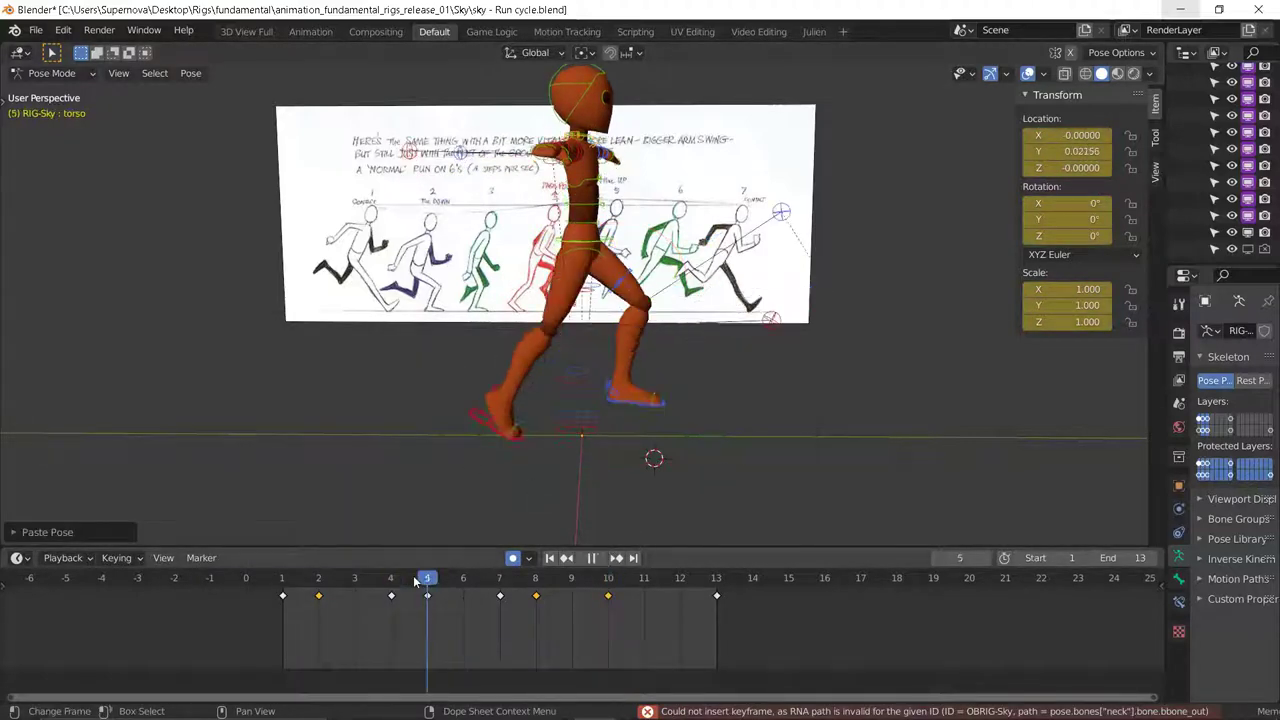
right_click(405, 358)
left_click(339, 327)
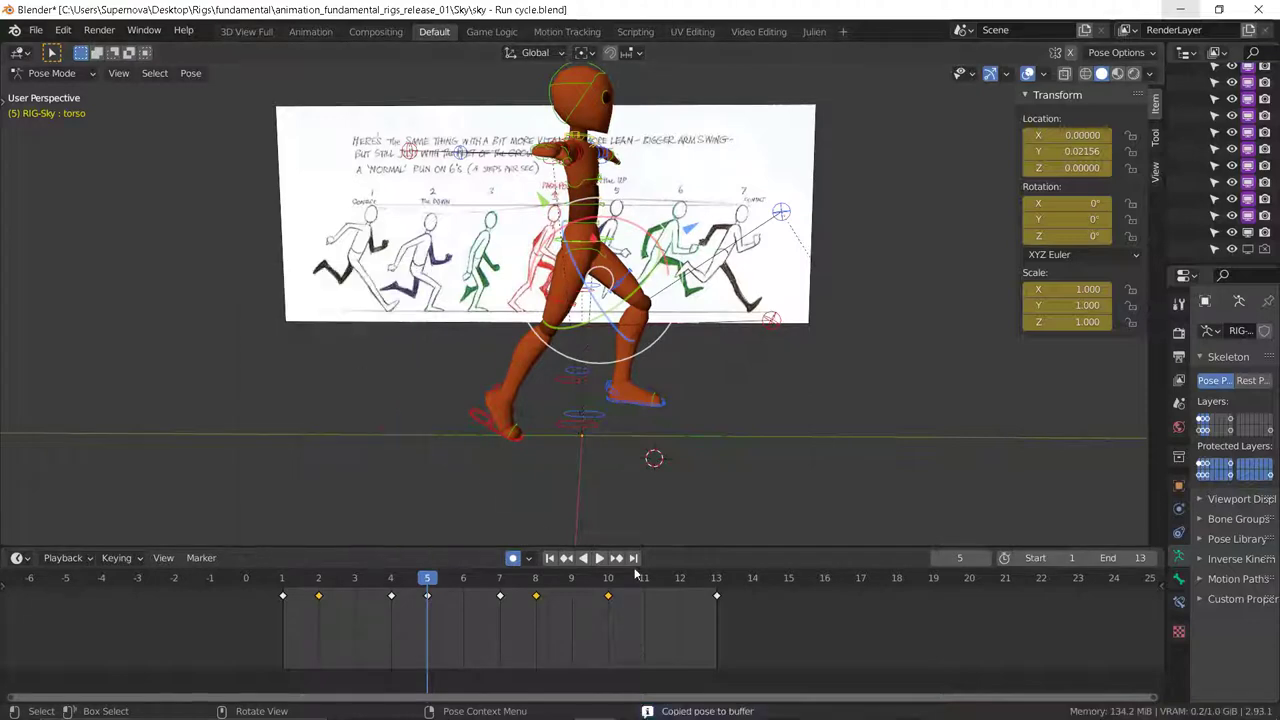
left_click(644, 579)
right_click(405, 430)
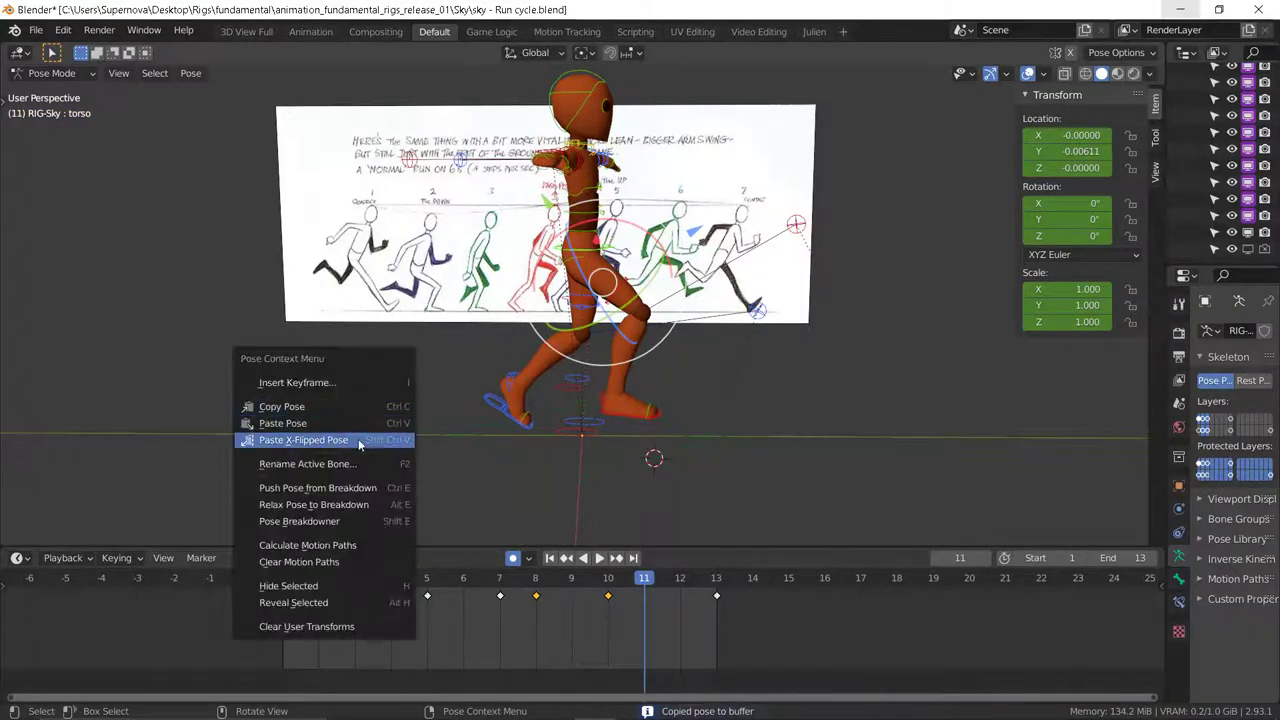
left_click(358, 440)
Step: Play the run cycle with overlays and gizmos hidden, check it from the front and side, and show the overlays and gizmos again
key("space")
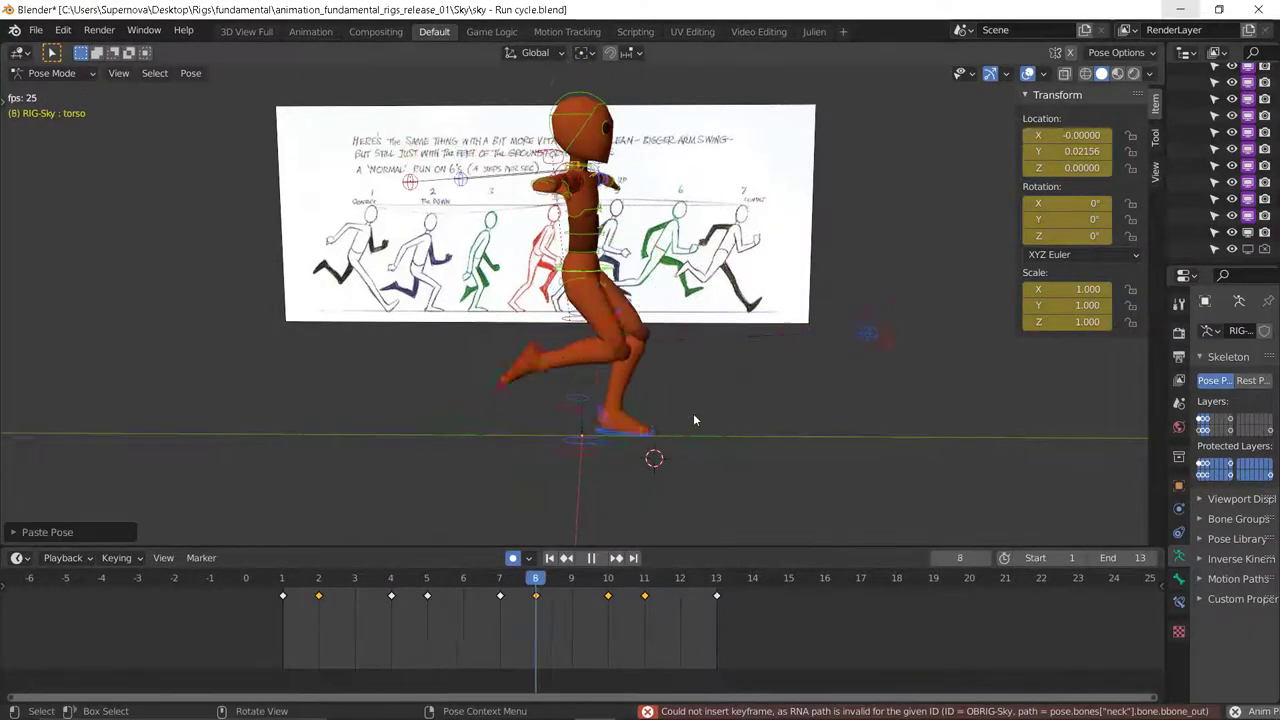
middle_click_drag(672, 413, 636, 362)
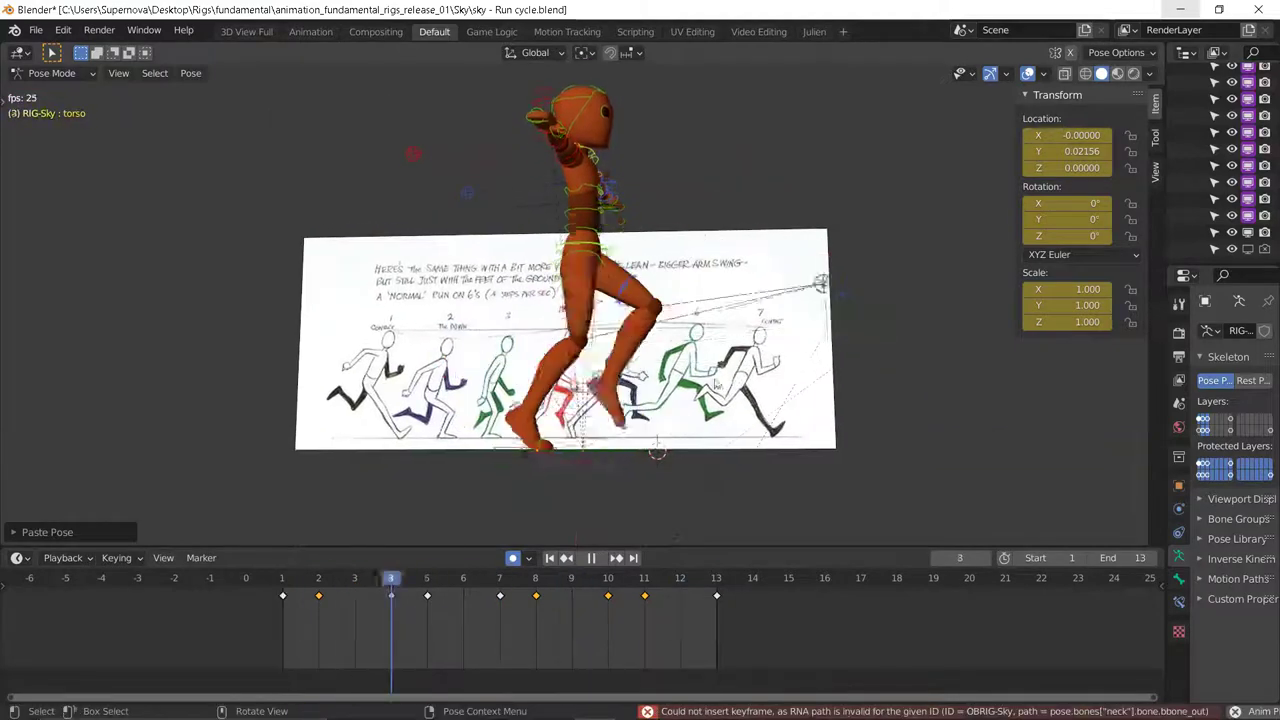
left_click(1027, 74)
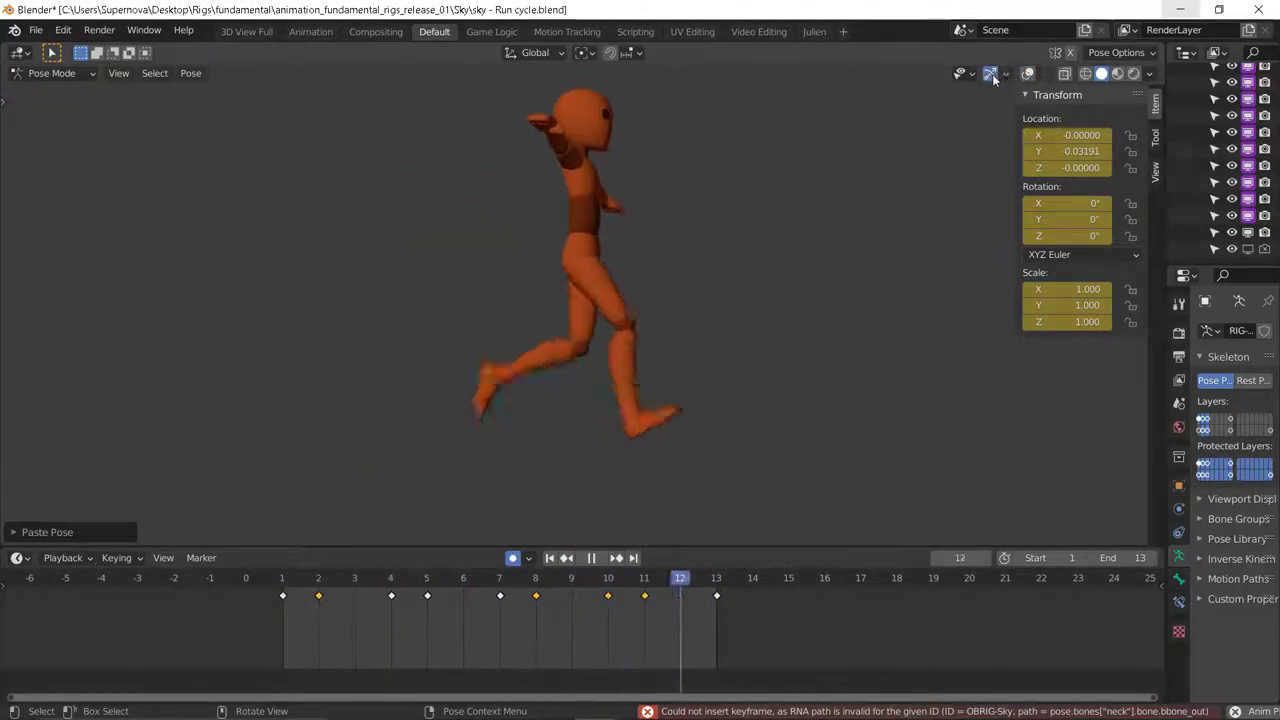
middle_click_drag(941, 135, 711, 289)
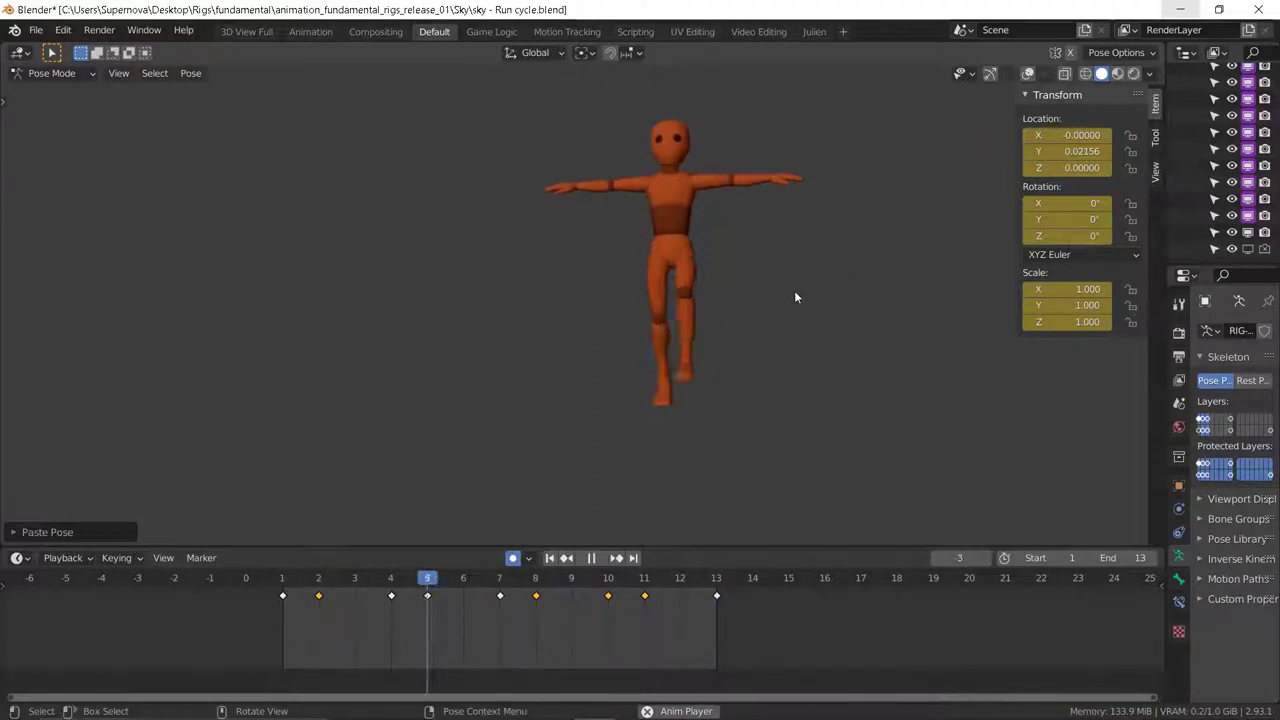
middle_click_drag(682, 292, 884, 278)
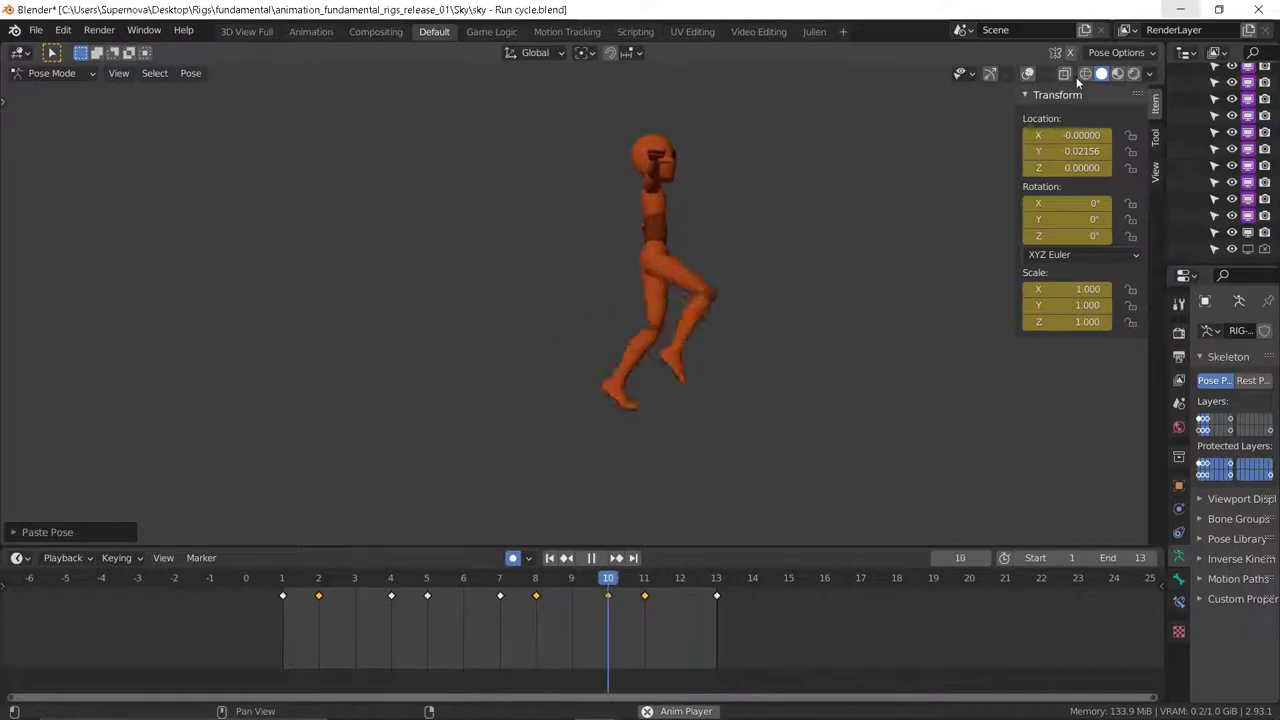
key("space")
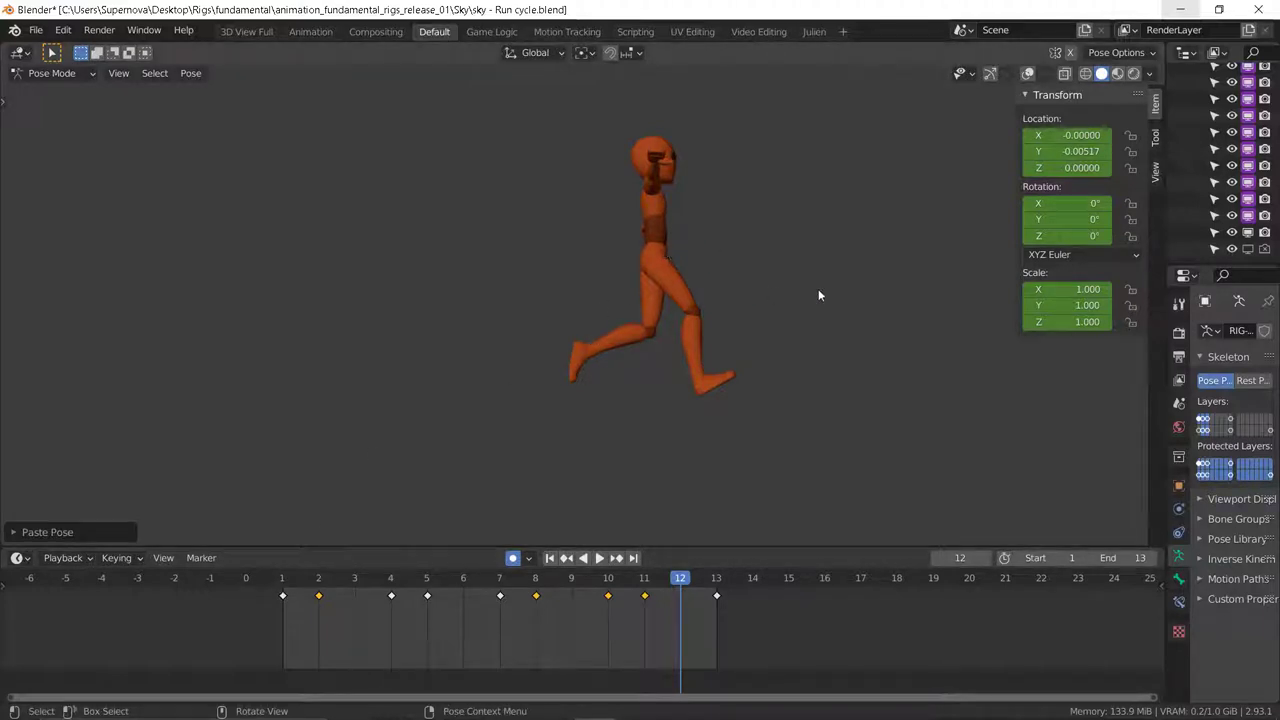
left_click(1028, 74)
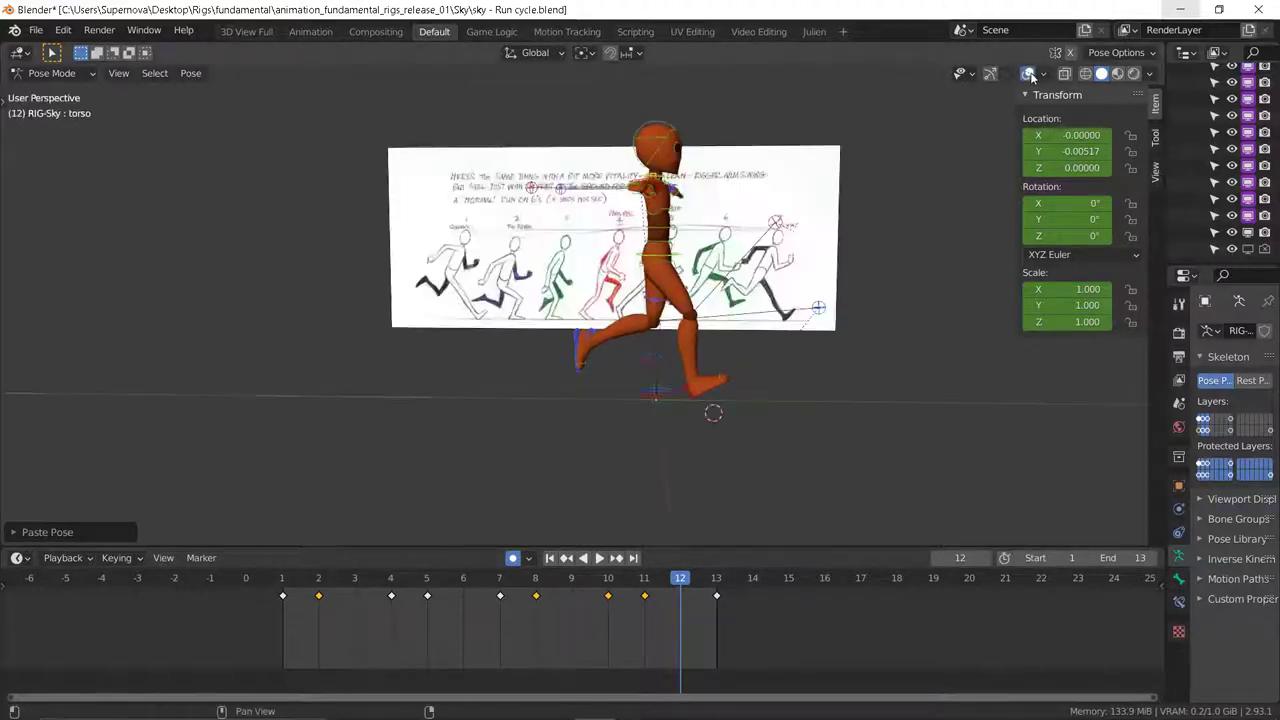
left_click(991, 74)
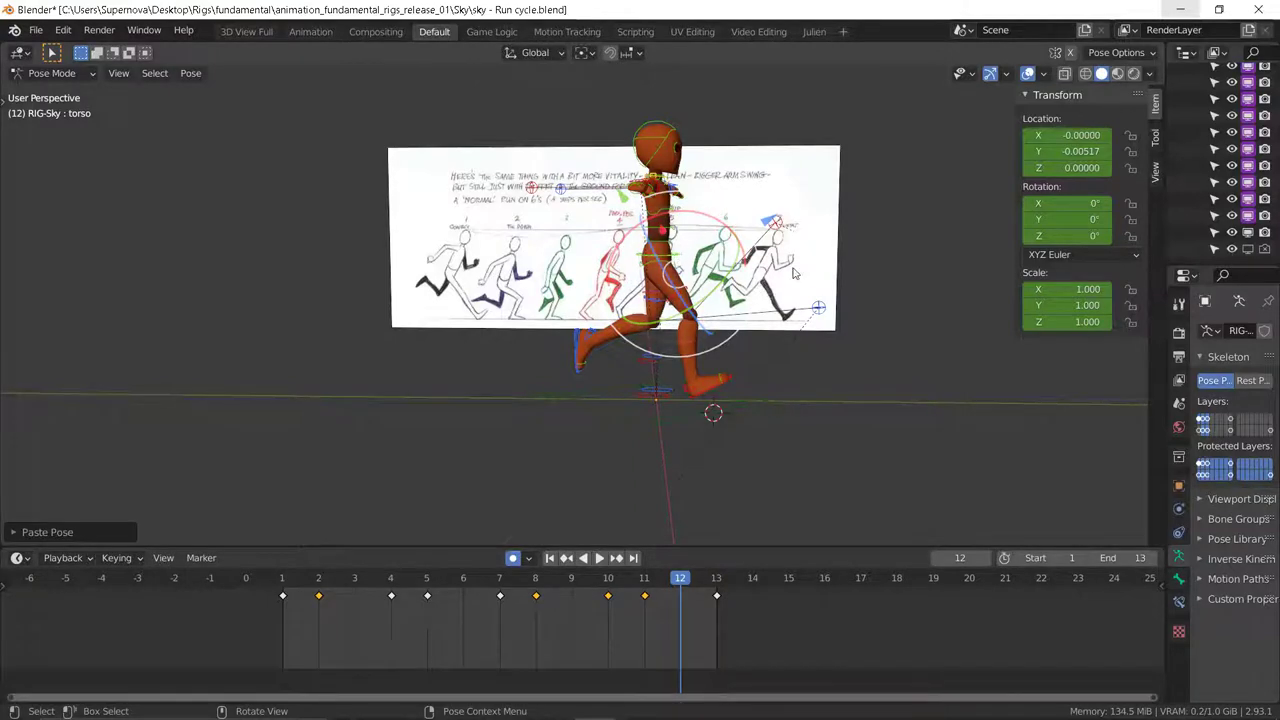
Step: Try leaning the torso control forward around X at frame 12, and undo the rotation
middle_click_drag(717, 195, 606, 246)
scroll(677, 251, "up", 5)
middle_click_drag(531, 302, 450, 270)
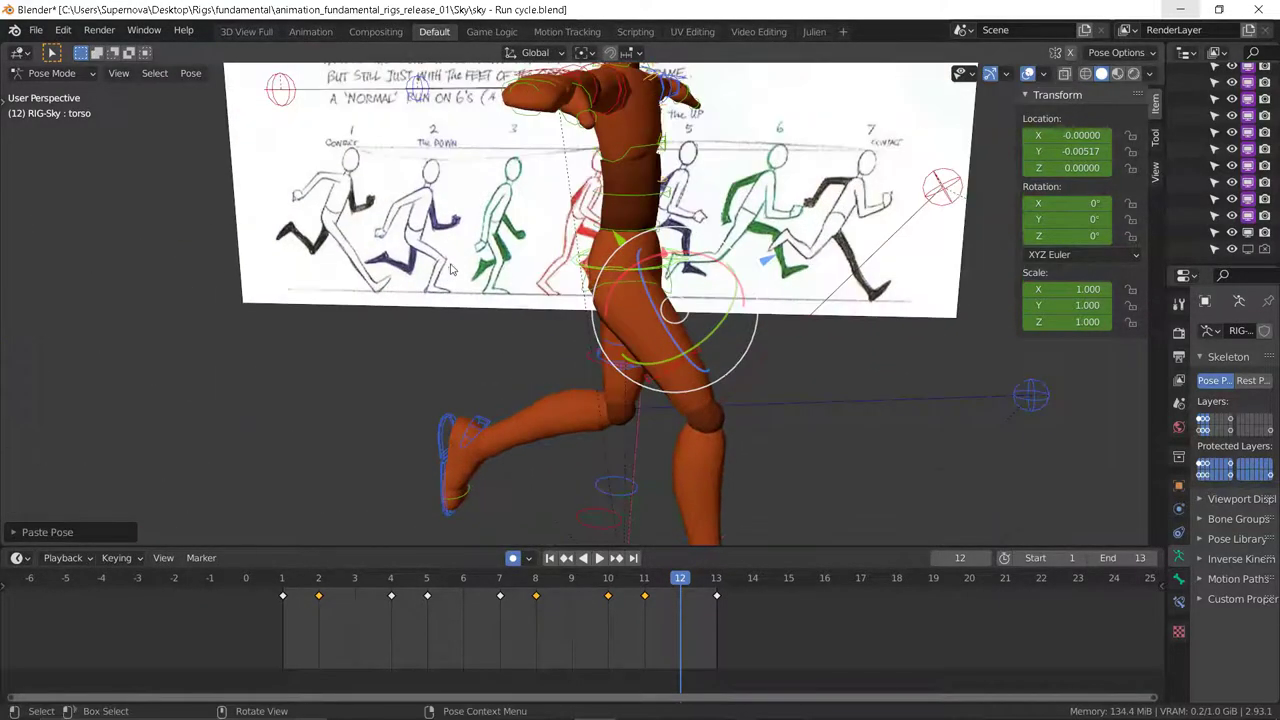
left_click(450, 270)
left_click(632, 267)
scroll(637, 260, "down", 2)
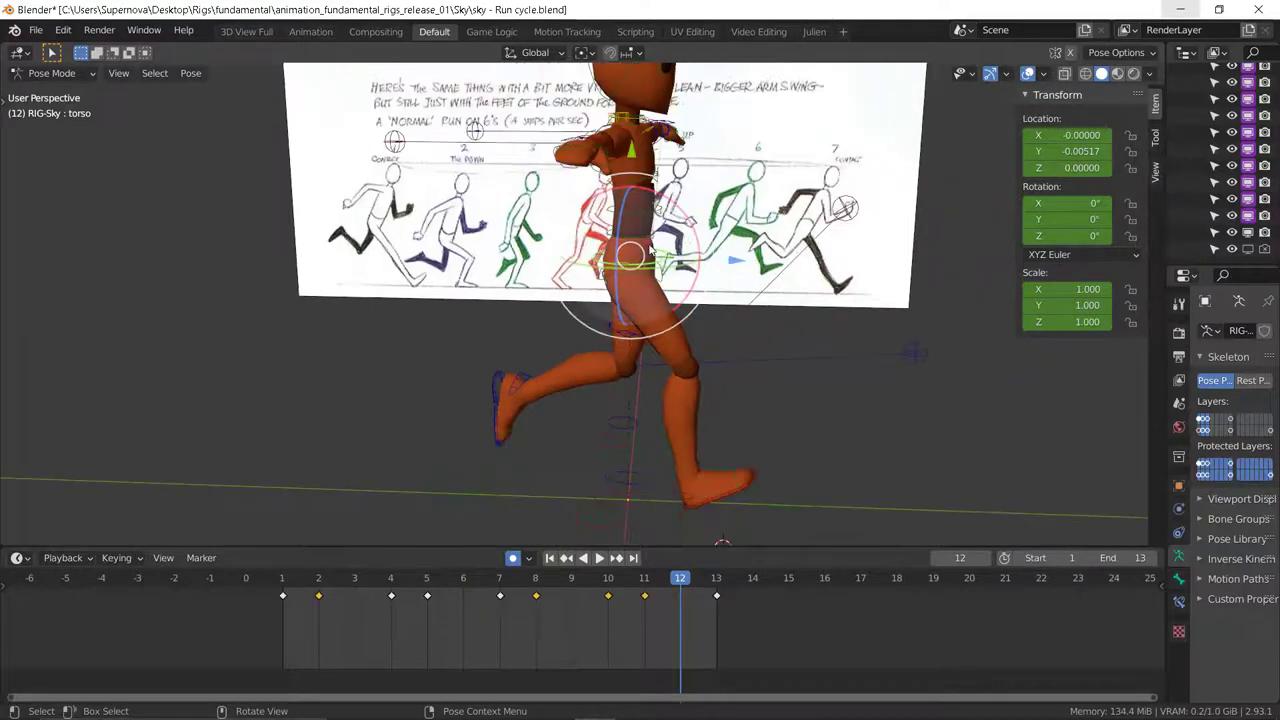
scroll(690, 210, "down", 2)
key("r")
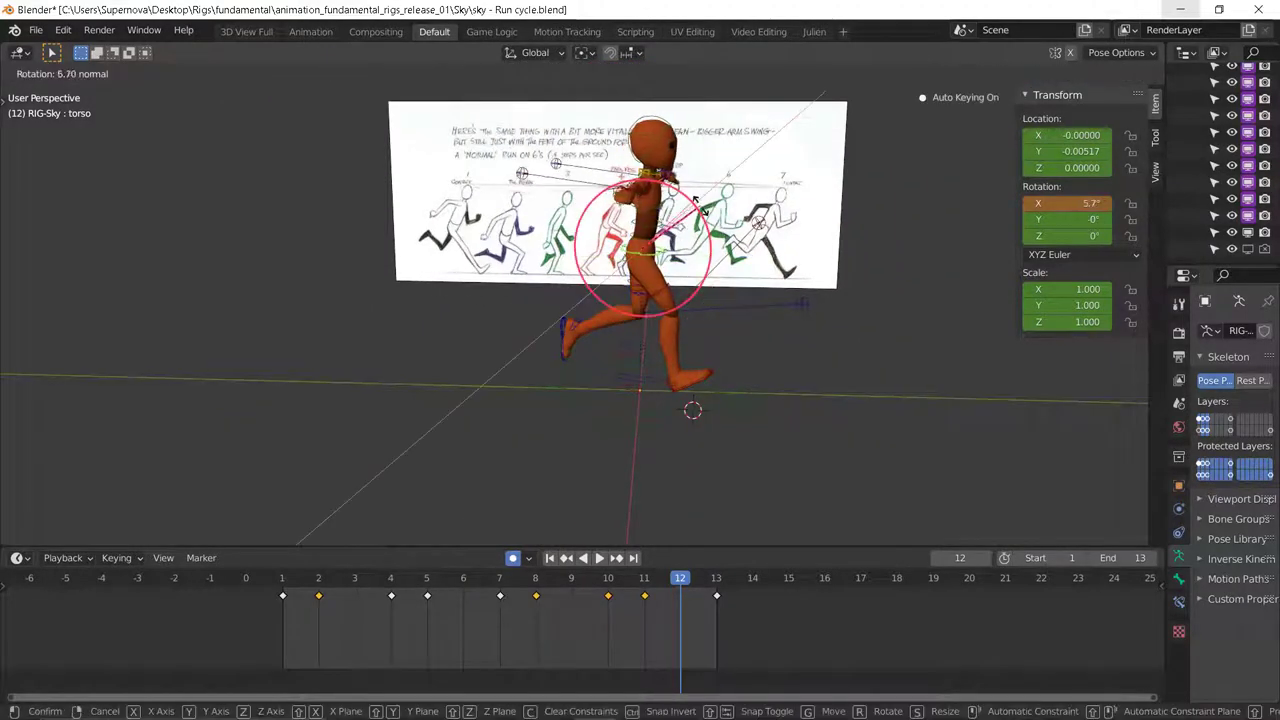
left_click(706, 216)
key("ctrl+z")
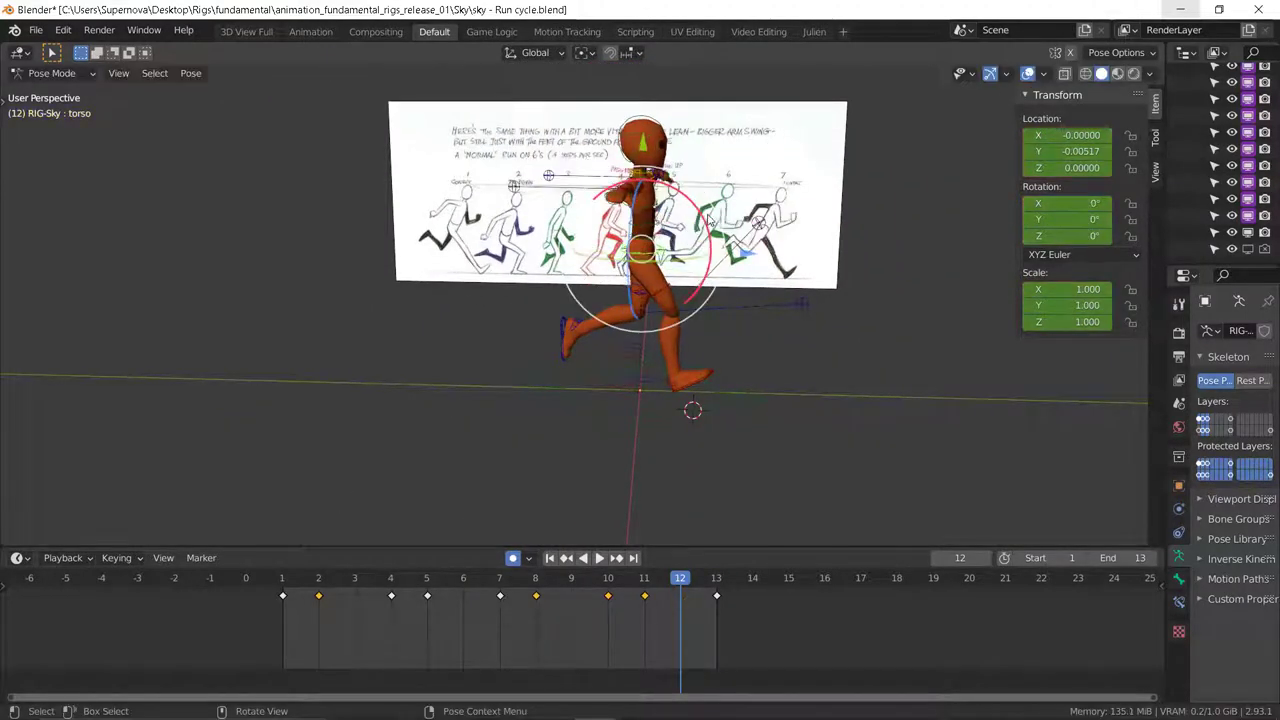
Step: Delete the hips control's keyframes at frames 5, 8, 10 and 11
middle_click_drag(718, 247, 586, 263)
scroll(630, 257, "up", 3)
scroll(643, 257, "up", 2)
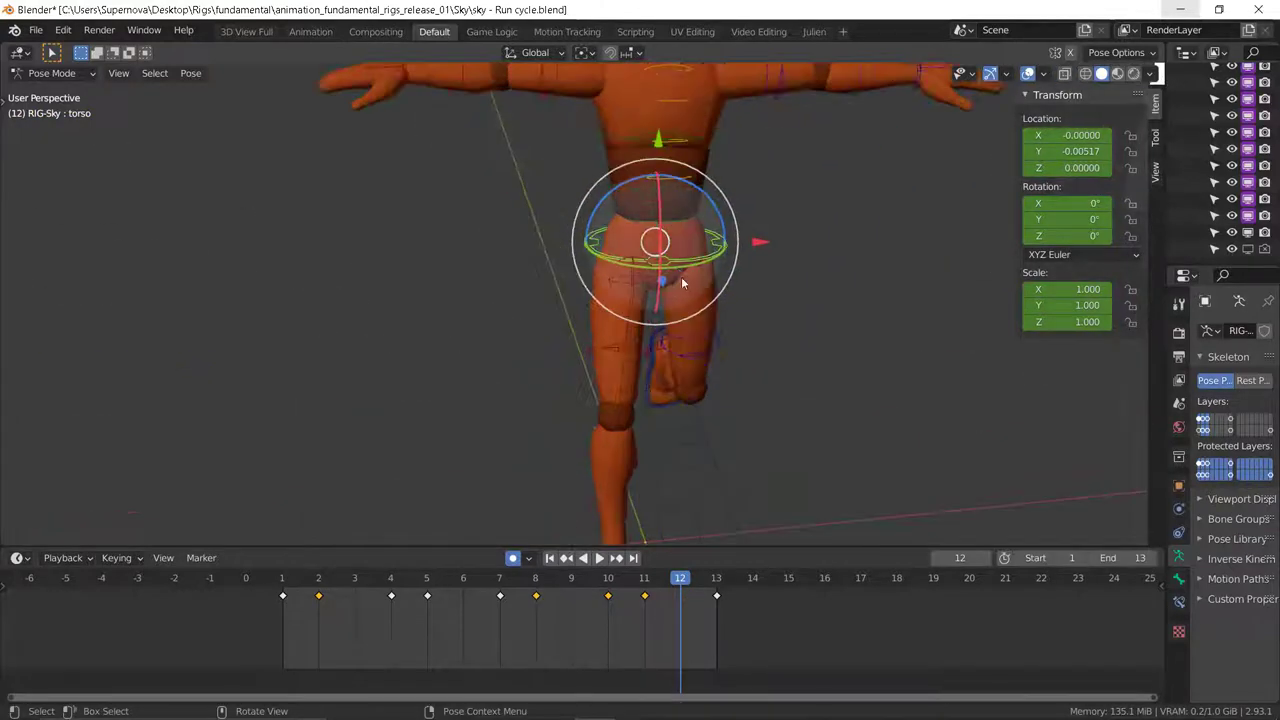
left_click(685, 276)
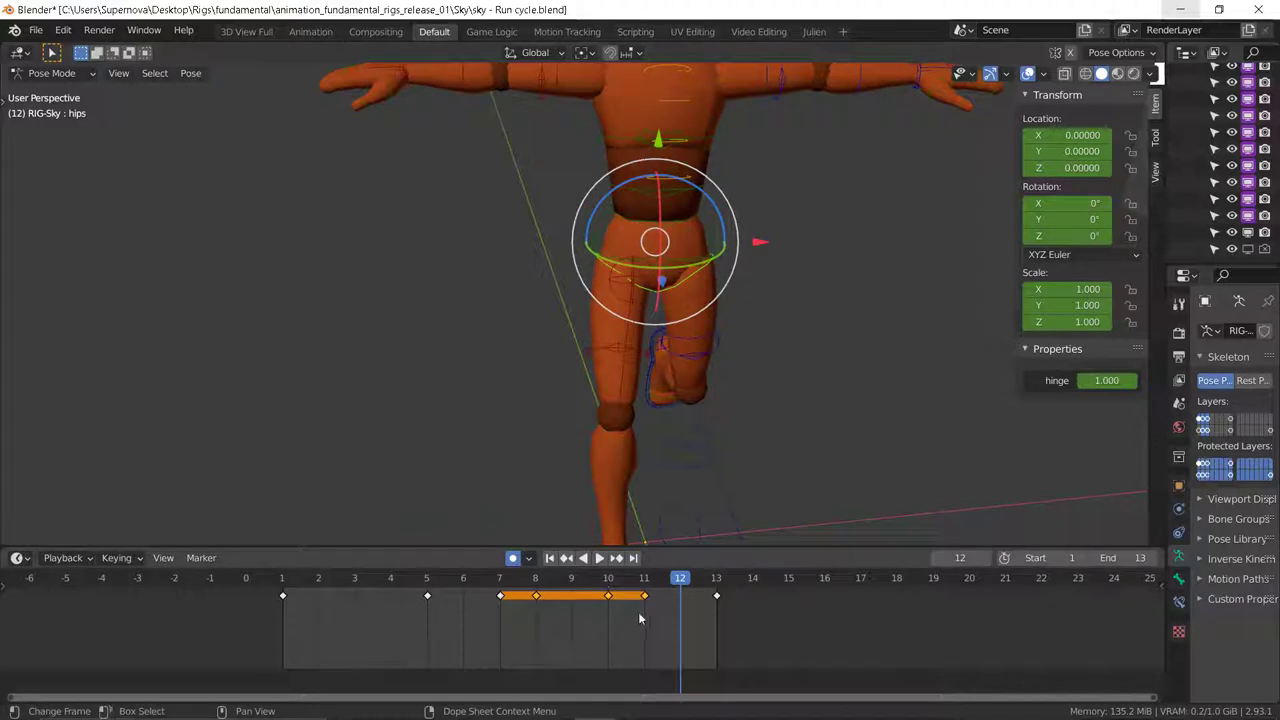
left_click_drag(646, 605, 535, 592)
key("c")
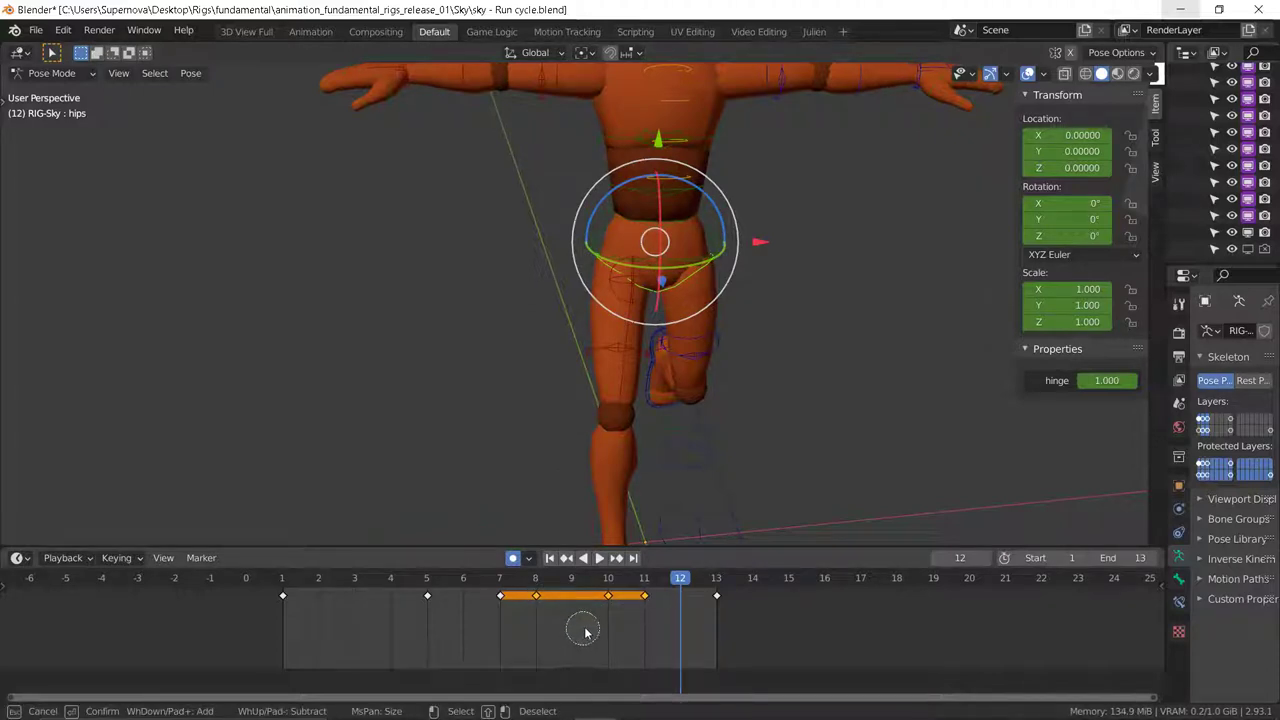
key("Escape")
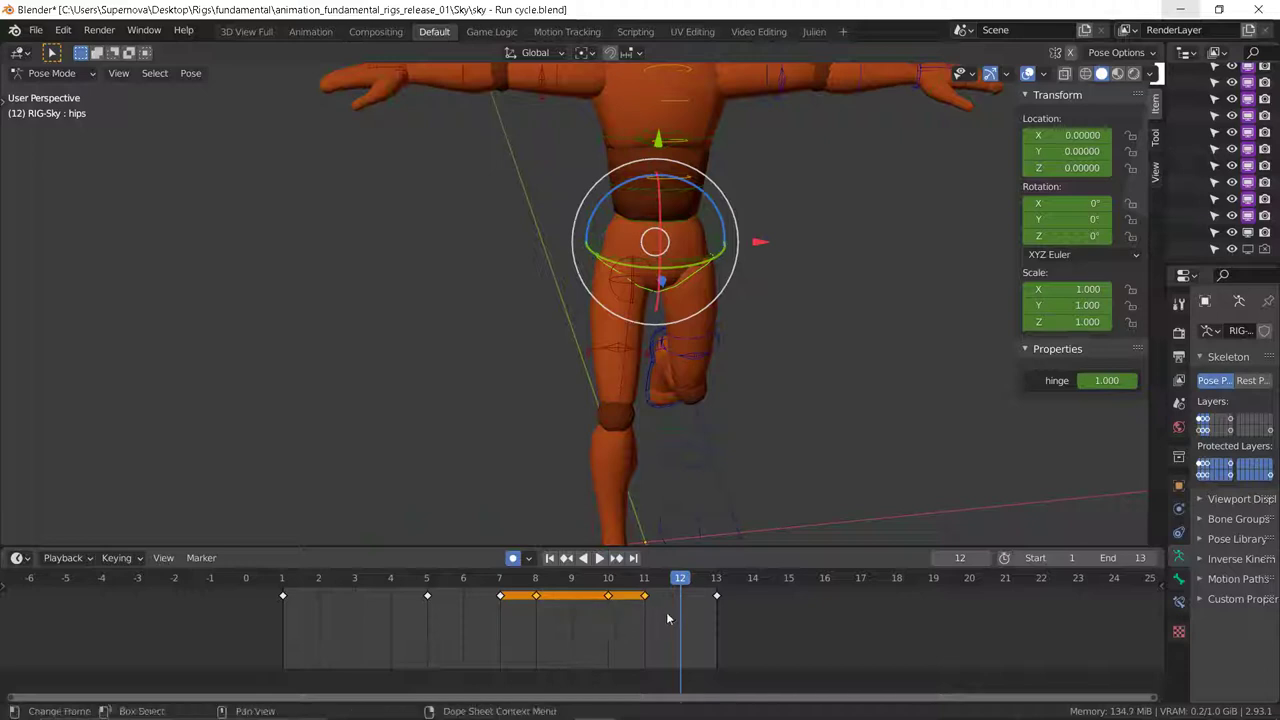
key("x")
left_click(575, 618)
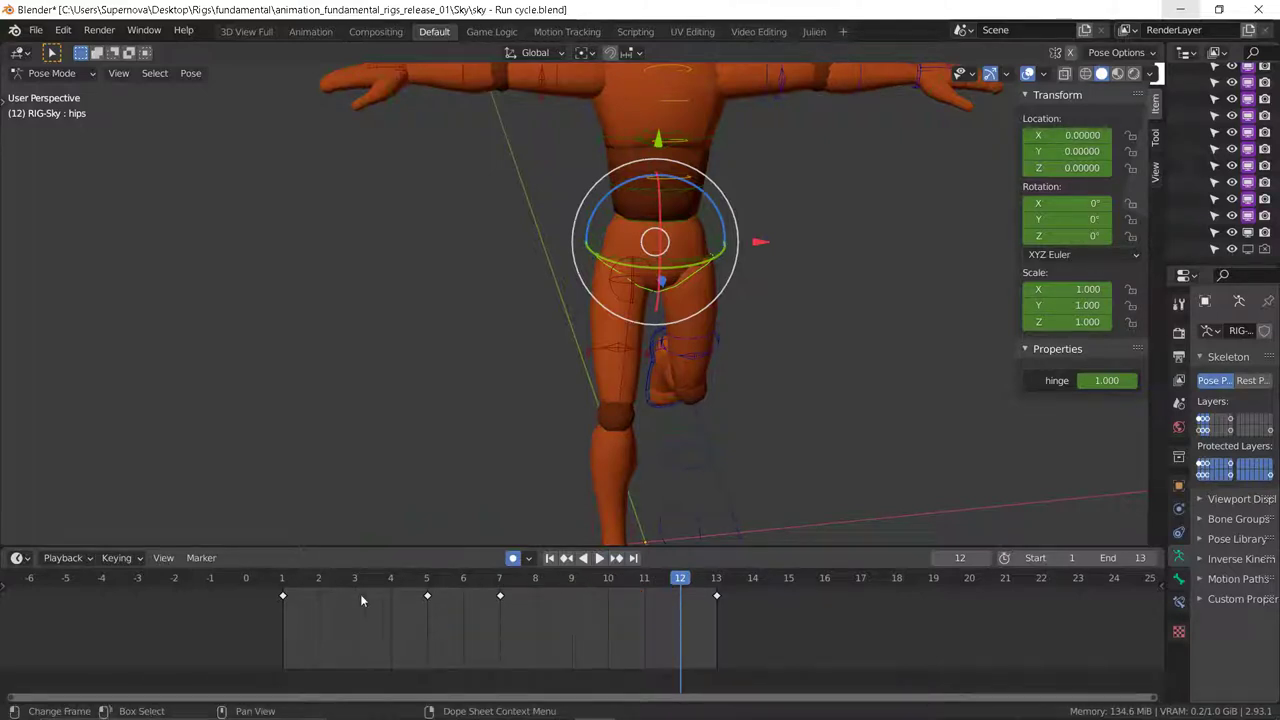
left_click_drag(458, 623, 418, 598)
key("x")
left_click(420, 599)
Step: Rotate the hips control to about 19.5° around Y at frame 1, turning the pelvis with the contact pose
scroll(530, 412, "down", 2)
middle_click_drag(546, 414, 563, 414)
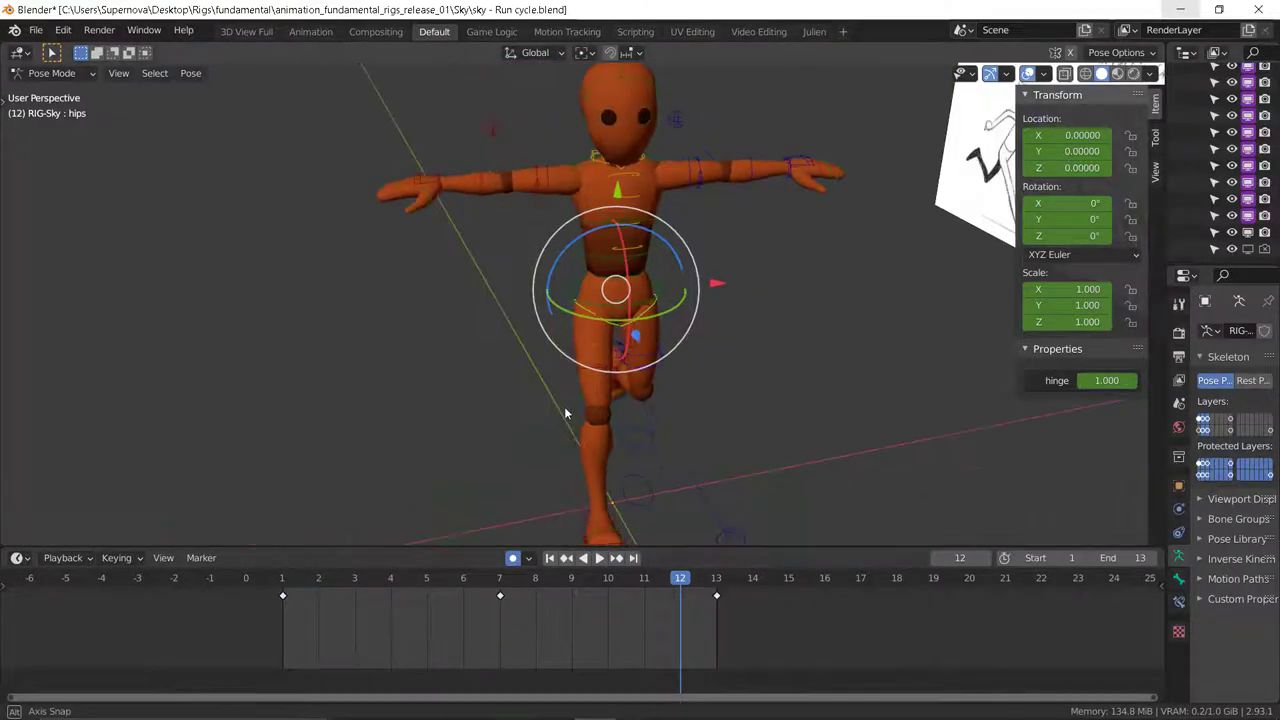
left_click(283, 579)
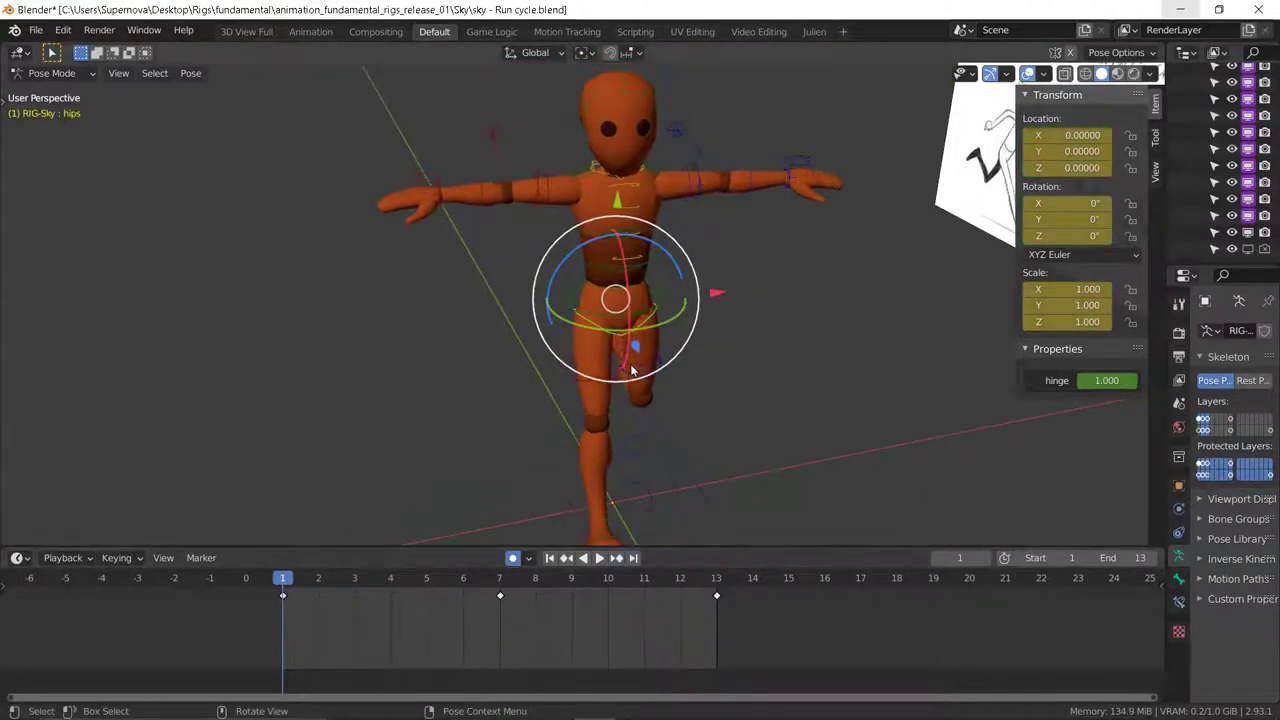
middle_click_drag(420, 380, 558, 390)
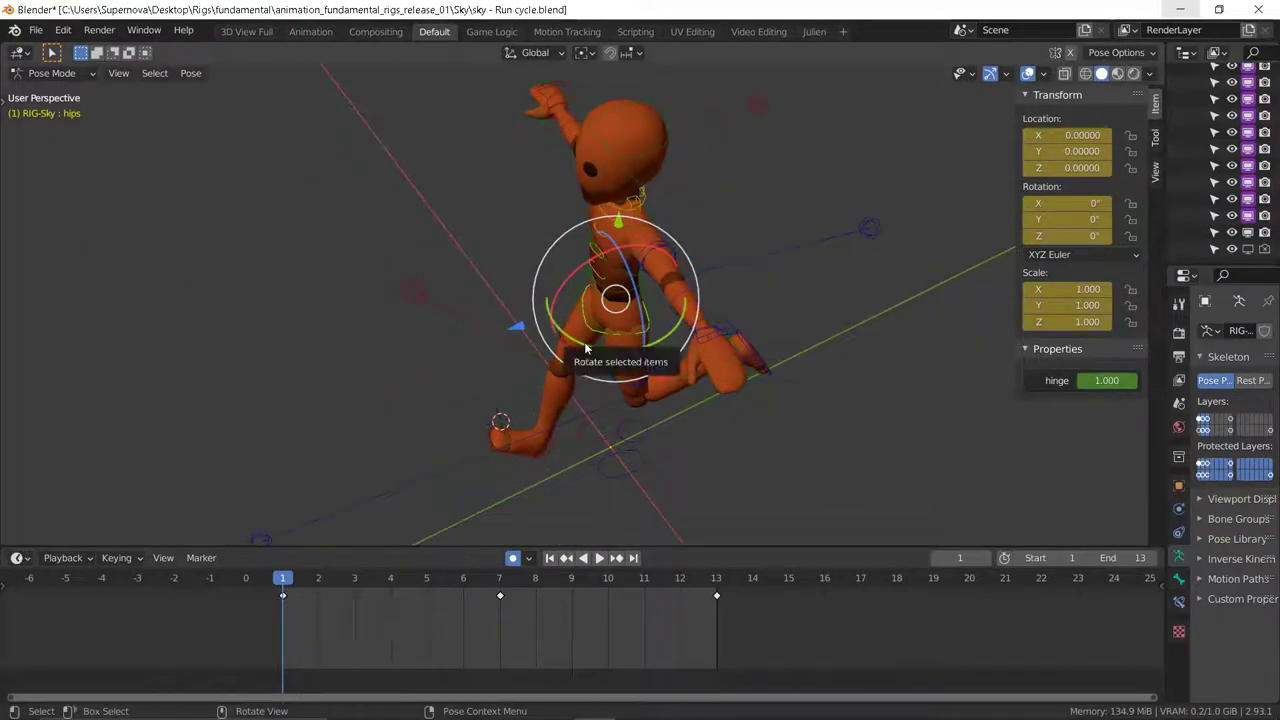
left_click_drag(578, 340, 593, 346)
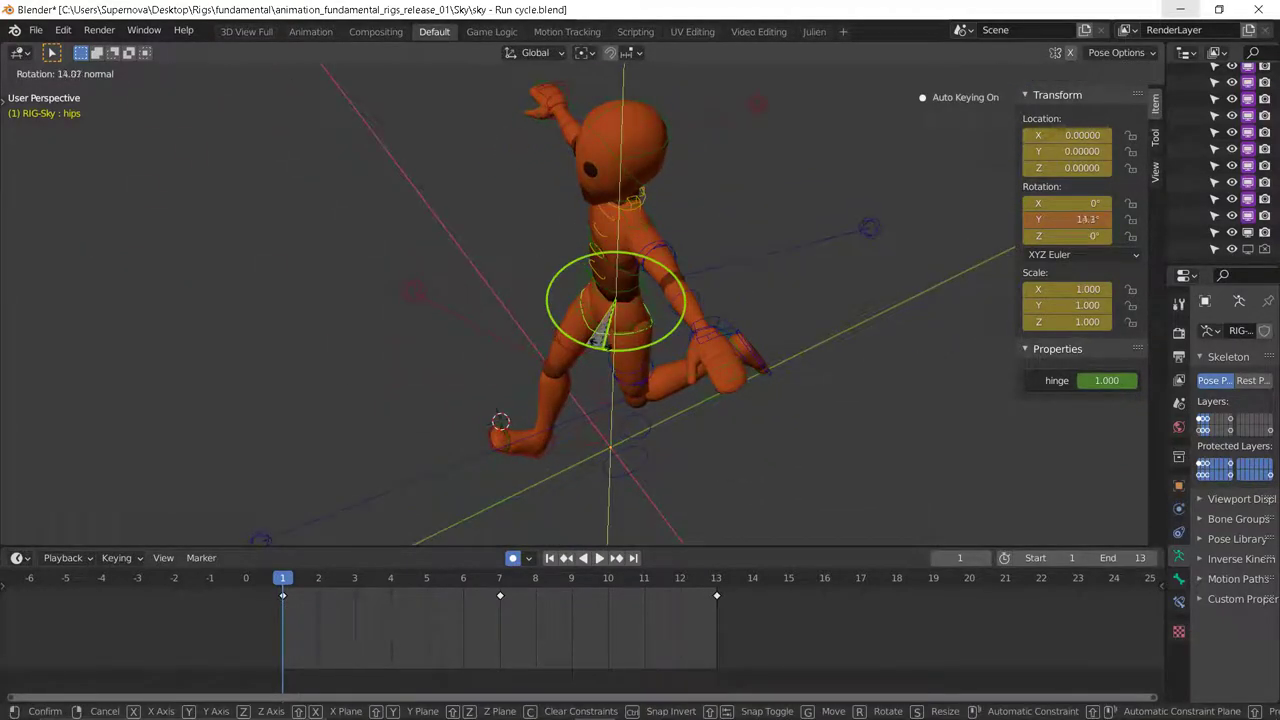
left_click_drag(600, 345, 605, 350)
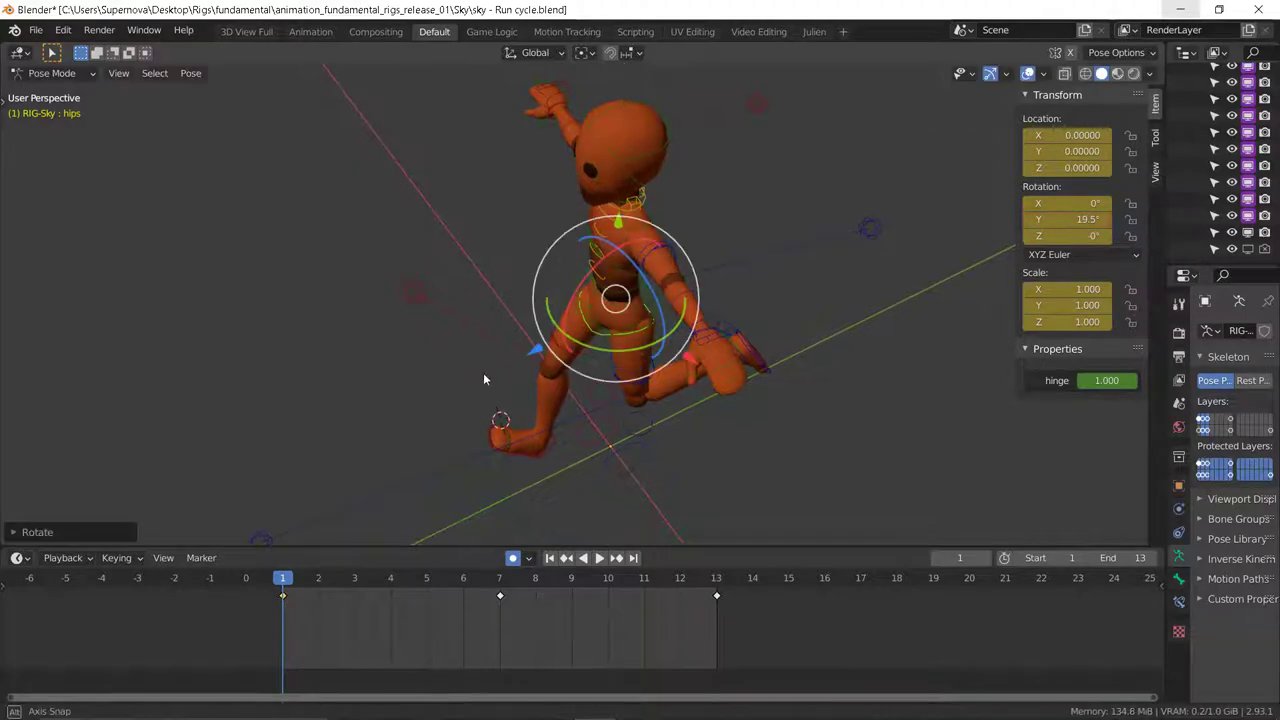
middle_click_drag(483, 372, 586, 434)
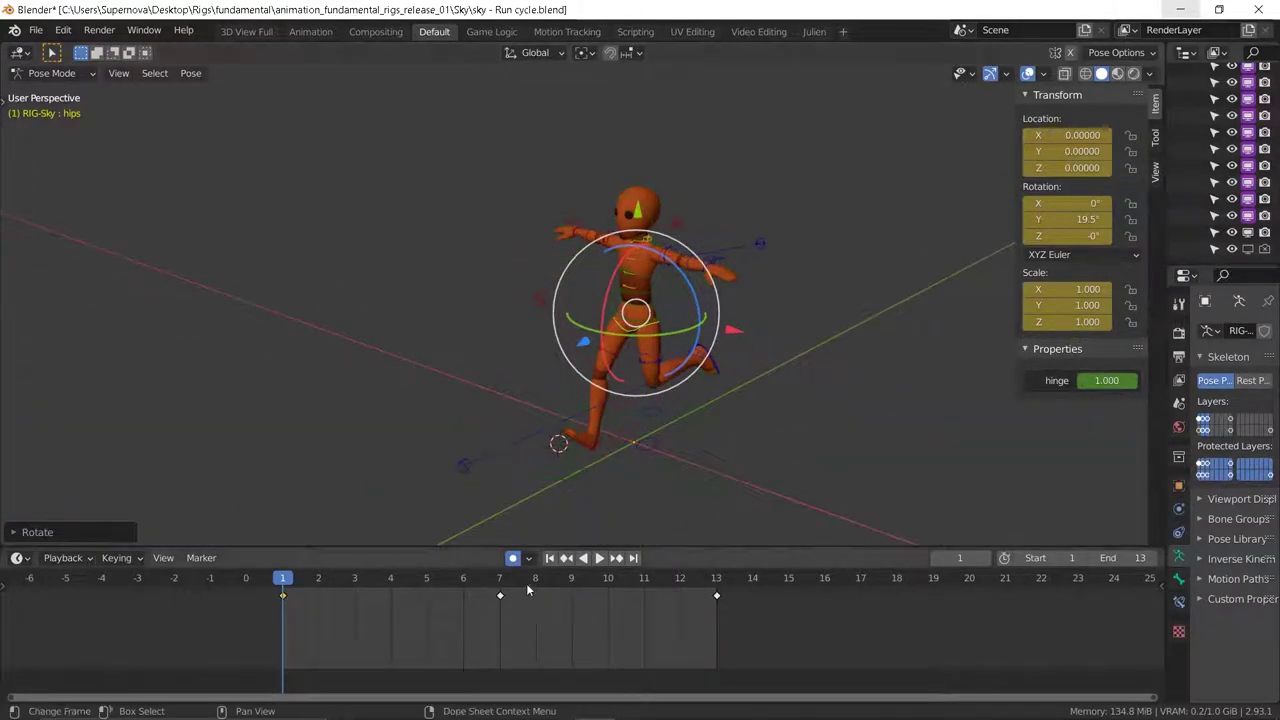
Step: Copy the hips control's pose from frame 1 and paste it X-flipped at frame 7
right_click(437, 388)
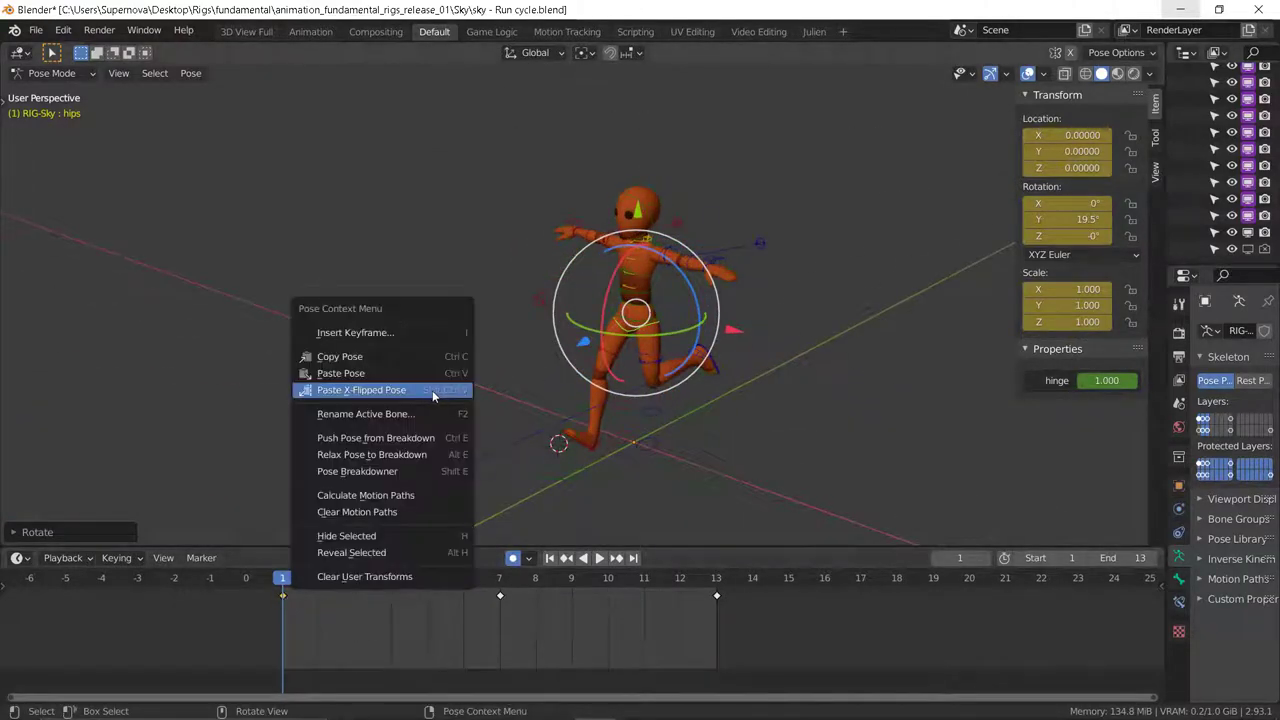
left_click(380, 360)
left_click(500, 580)
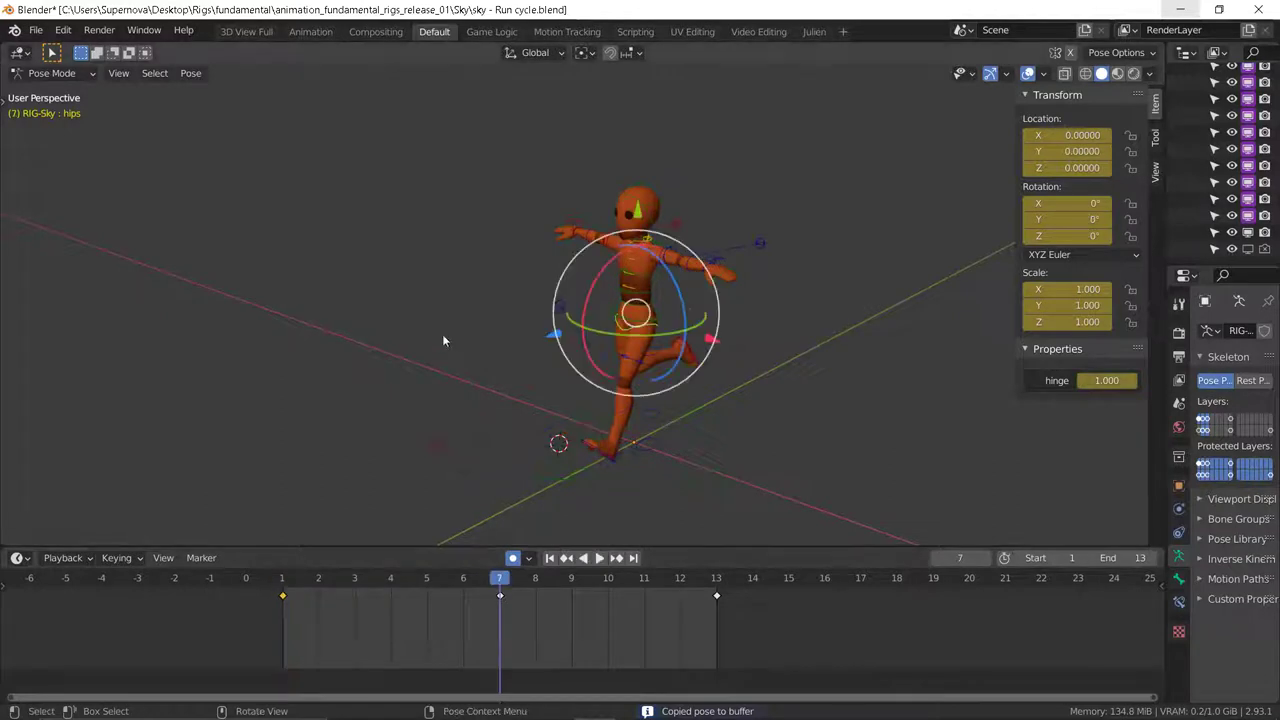
right_click(437, 337)
left_click(364, 367)
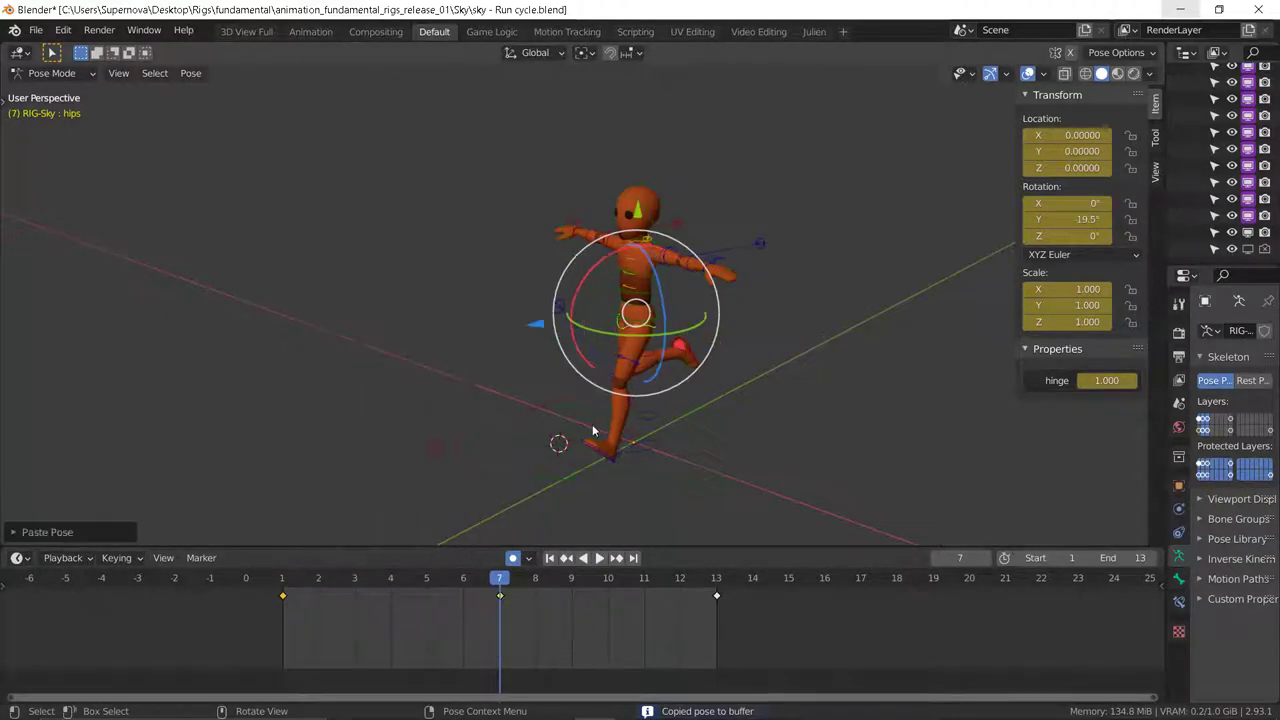
Step: Paste the copied hips pose unflipped at frame 13 so the end of the cycle matches frame 1
key("Up")
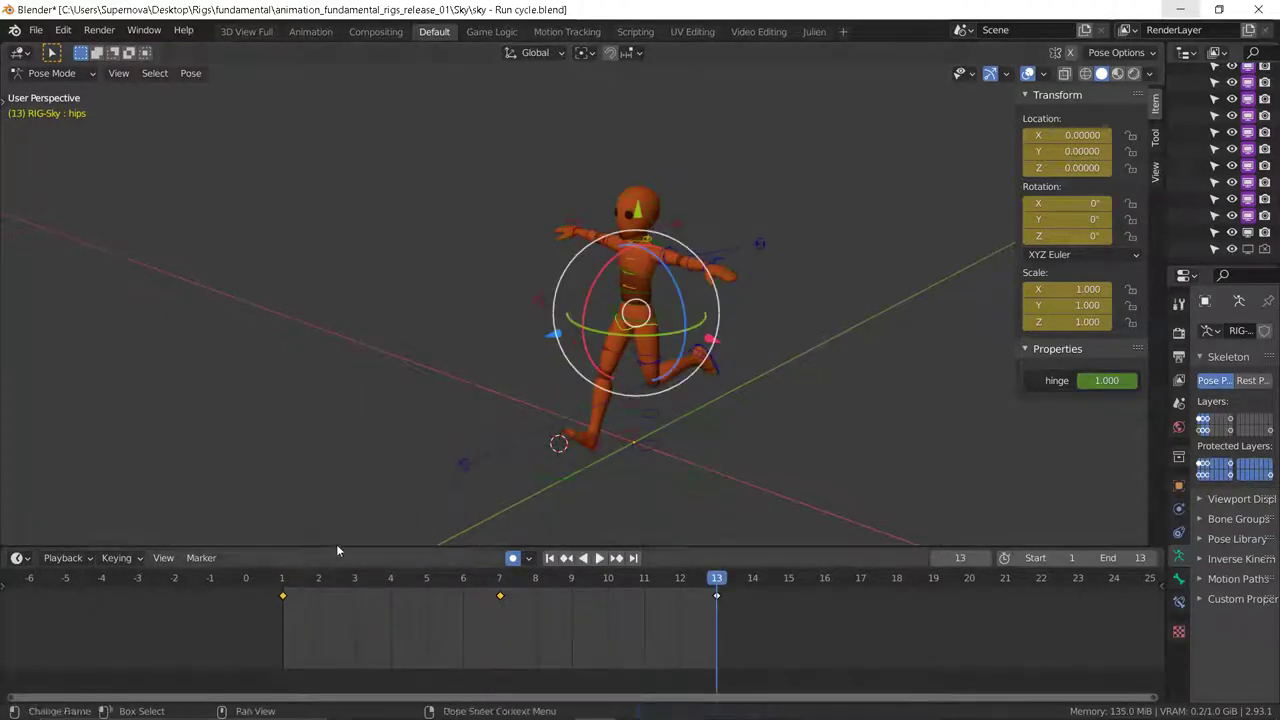
right_click(444, 335)
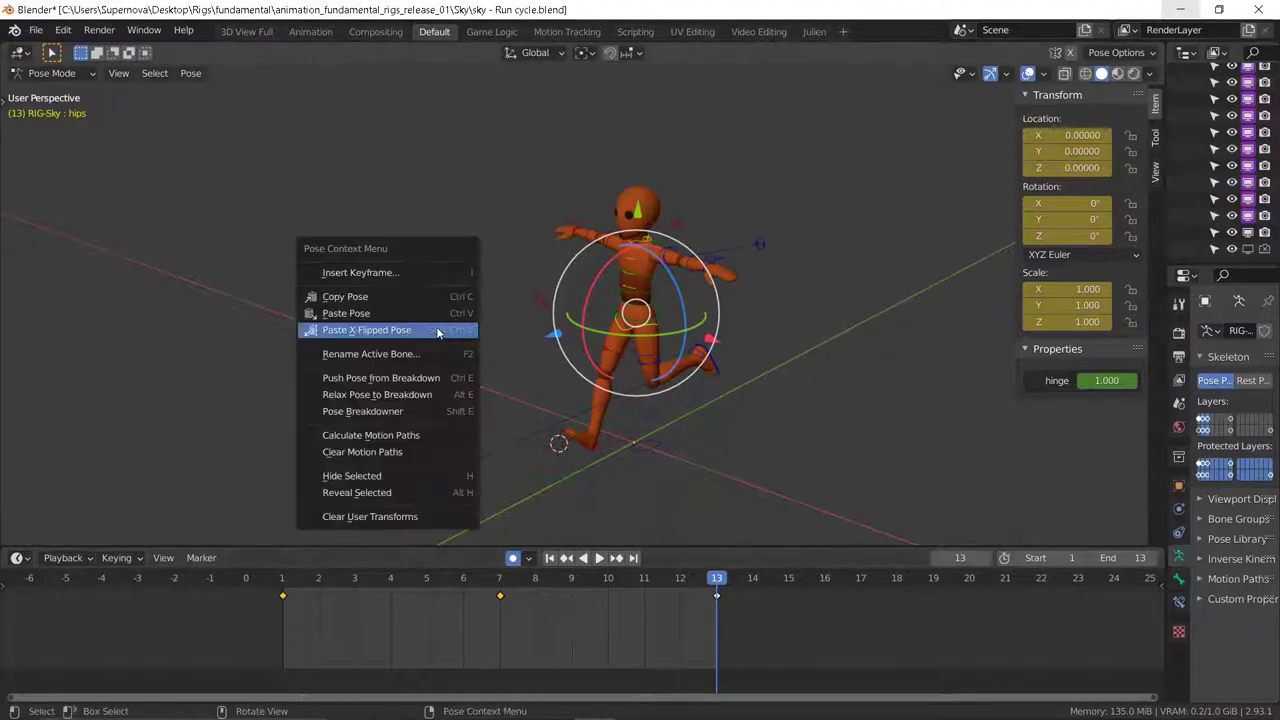
left_click(386, 314)
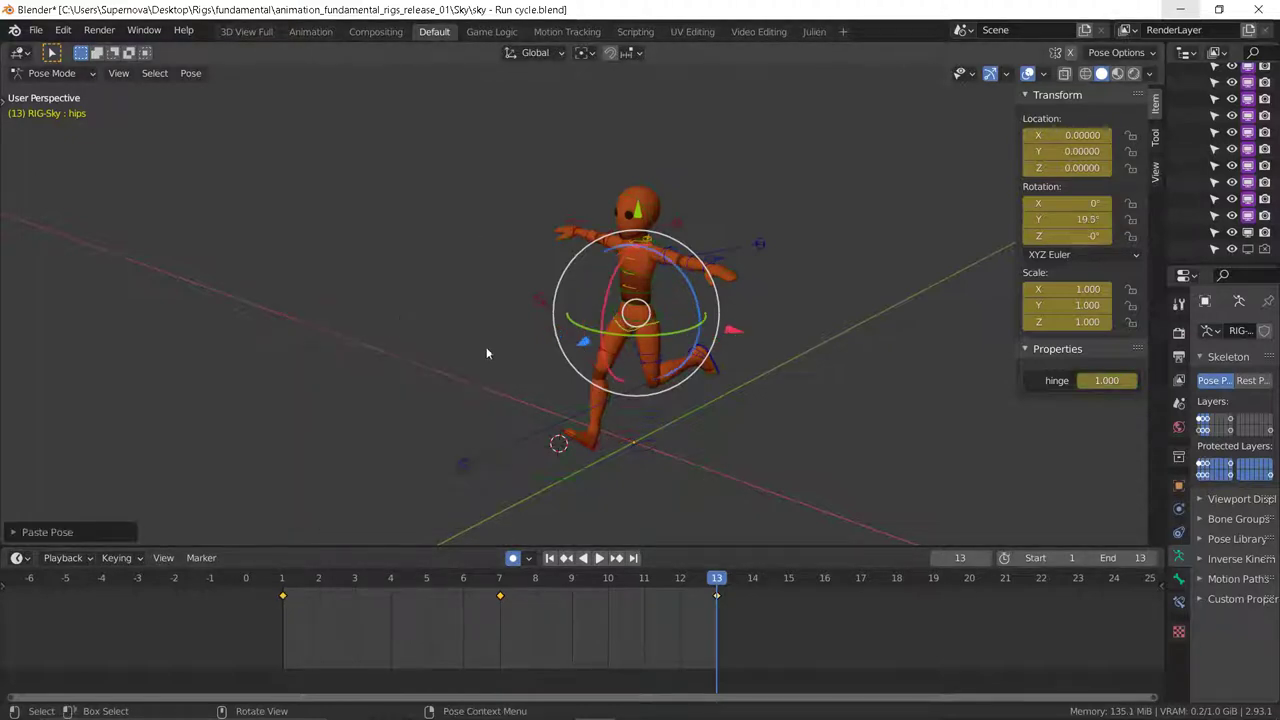
Step: Play back the run cycle and examine the hip motion around frame 3 from the front and against the reference drawing
key("space")
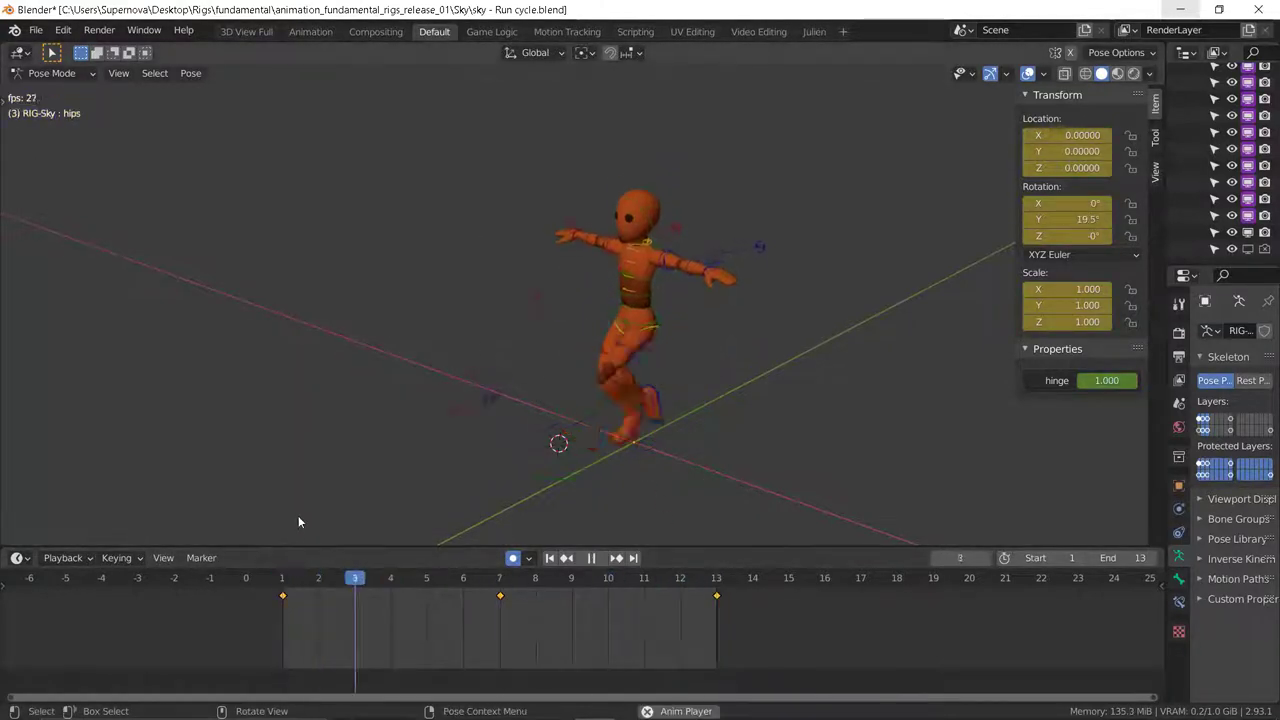
middle_click_drag(396, 475, 680, 346)
key("space")
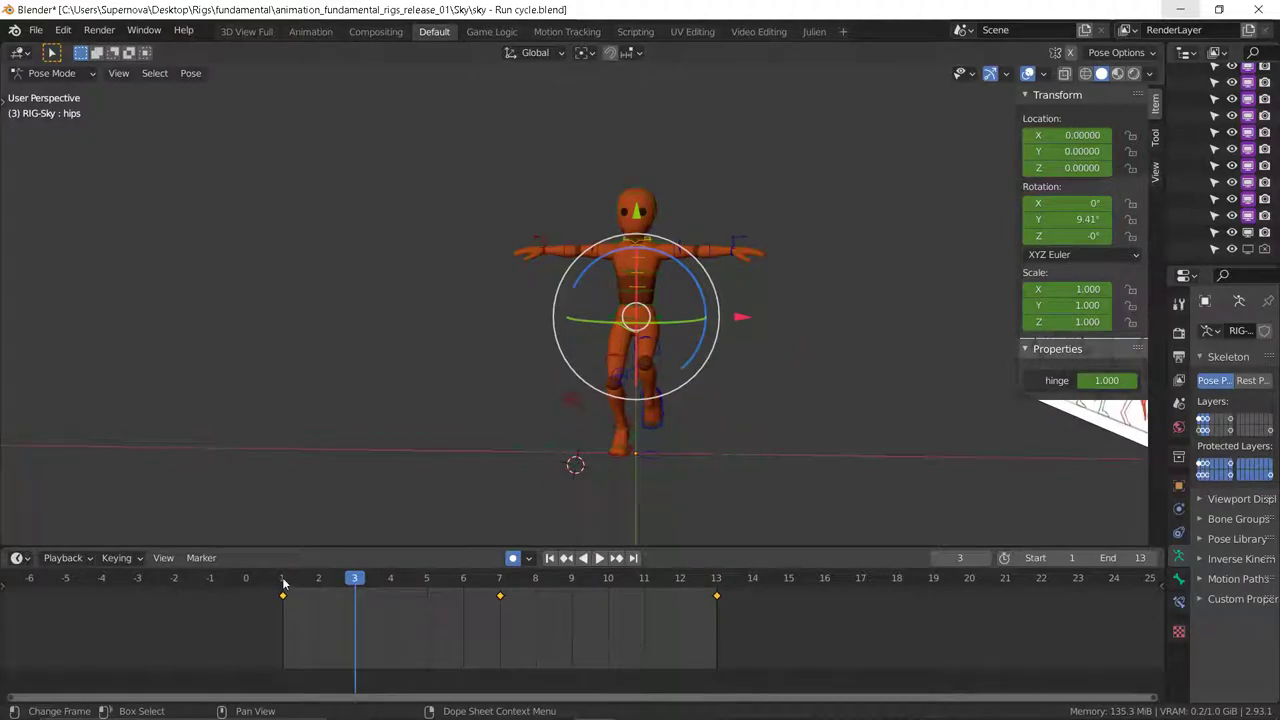
left_click_drag(283, 583, 364, 579)
middle_click_drag(532, 208, 519, 334)
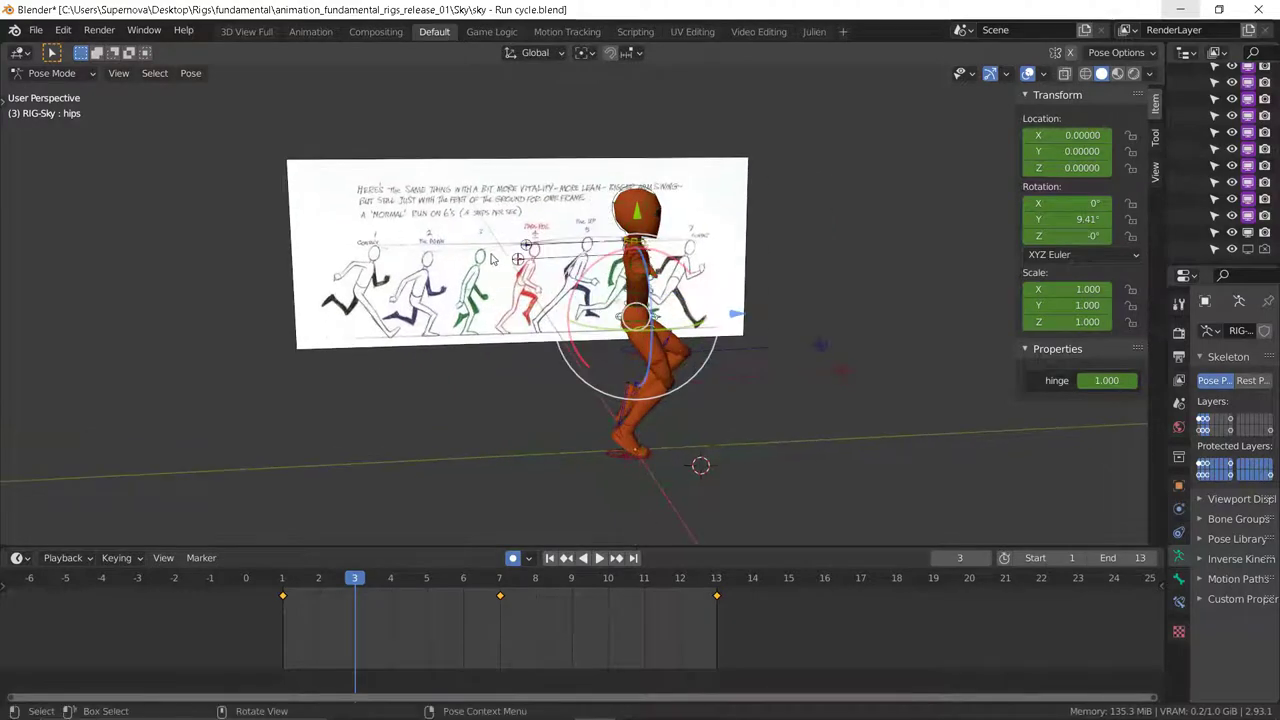
Step: At frame 4, rotate the hips control to about -16.3° on Z so the pelvis tilts sideways
left_click(386, 579)
middle_click_drag(810, 306, 780, 295)
middle_click_drag(698, 311, 604, 319)
scroll(659, 326, "up", 3)
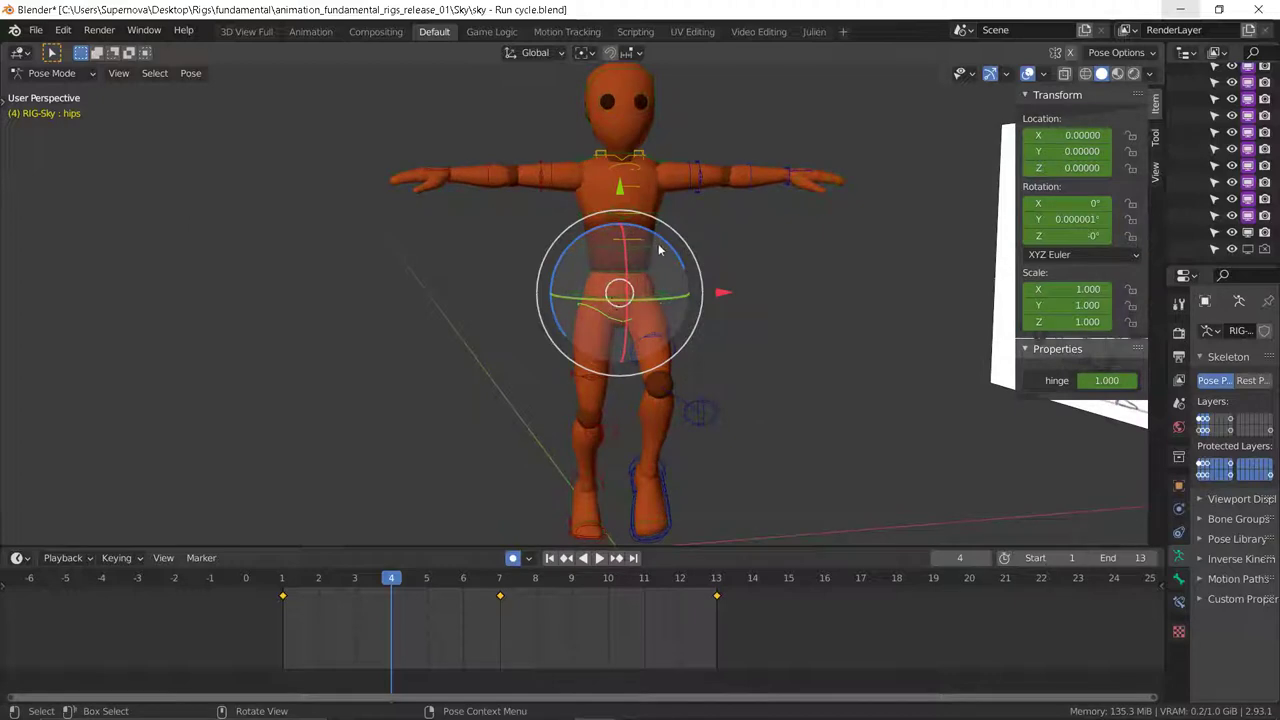
left_click_drag(673, 252, 677, 256)
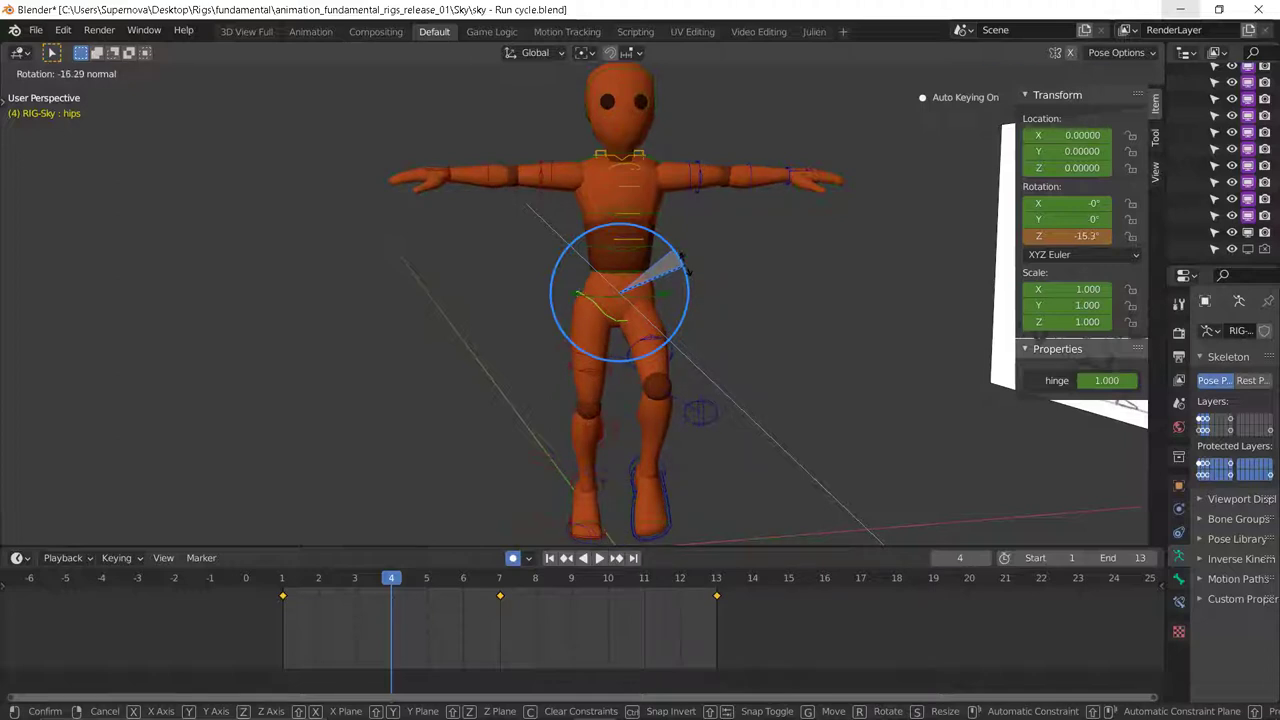
left_click_drag(685, 268, 687, 271)
Step: Copy the hips pose from frame 4 and paste it X-flipped at frame 10
left_click(392, 597)
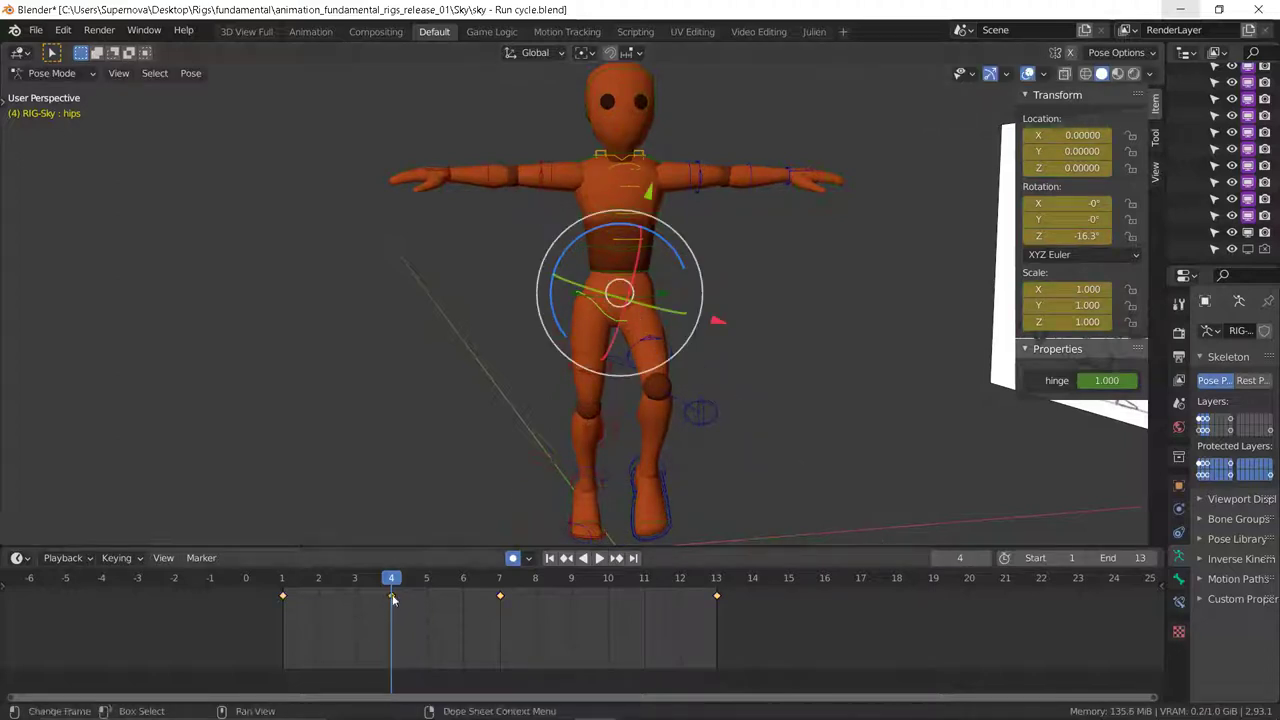
right_click(384, 391)
left_click(300, 371)
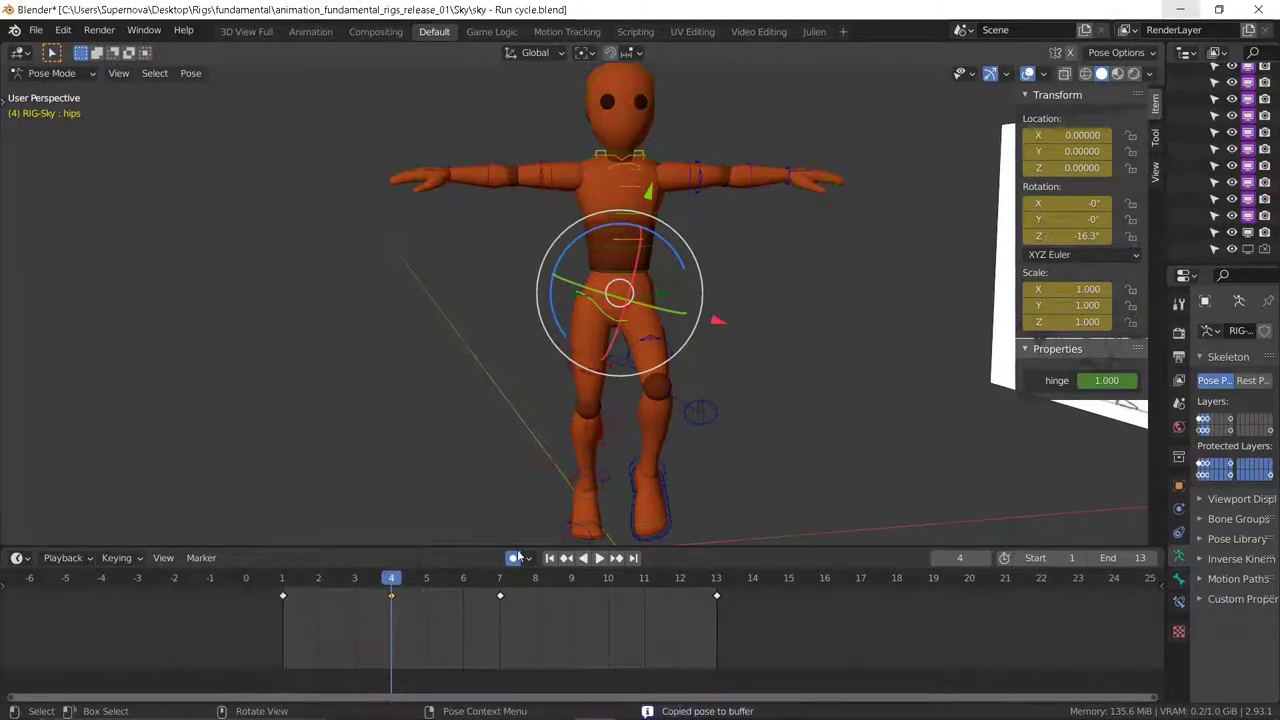
key("space")
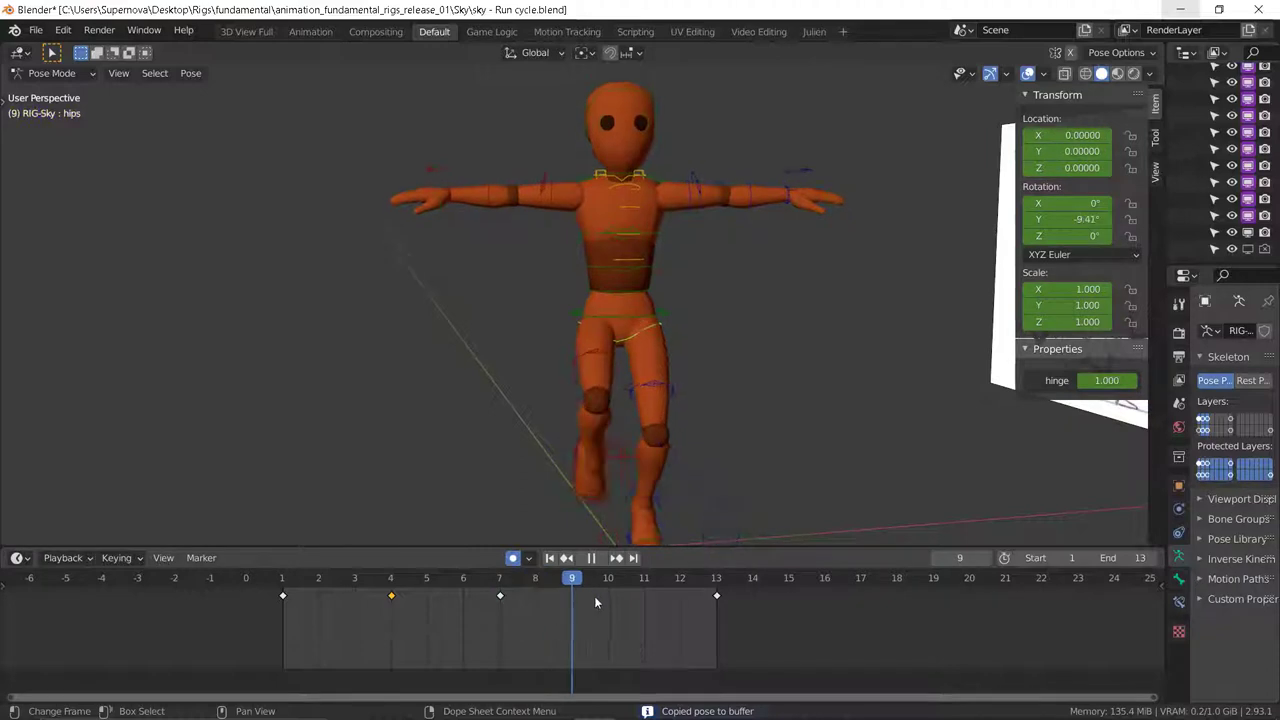
key("space")
right_click(456, 384)
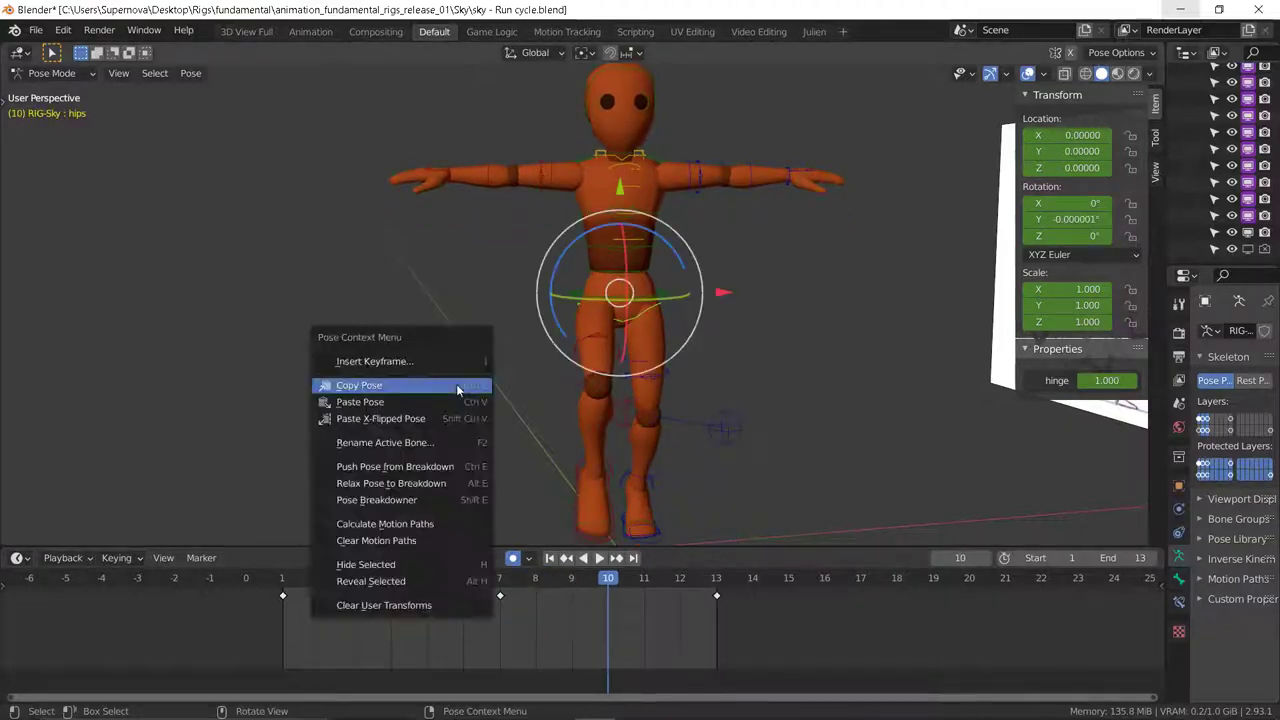
left_click(396, 420)
Step: Play back the run cycle and examine the hips' side tilt while orbiting around the character
key("space")
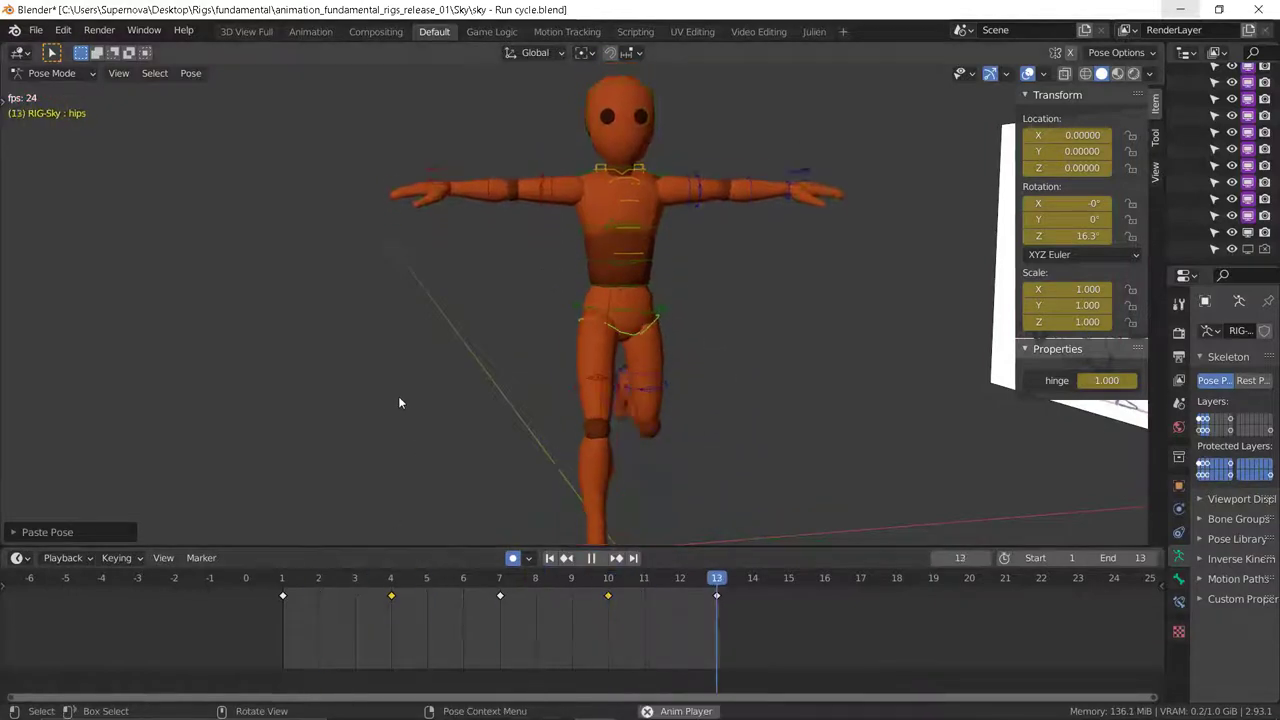
middle_click_drag(398, 396, 600, 333)
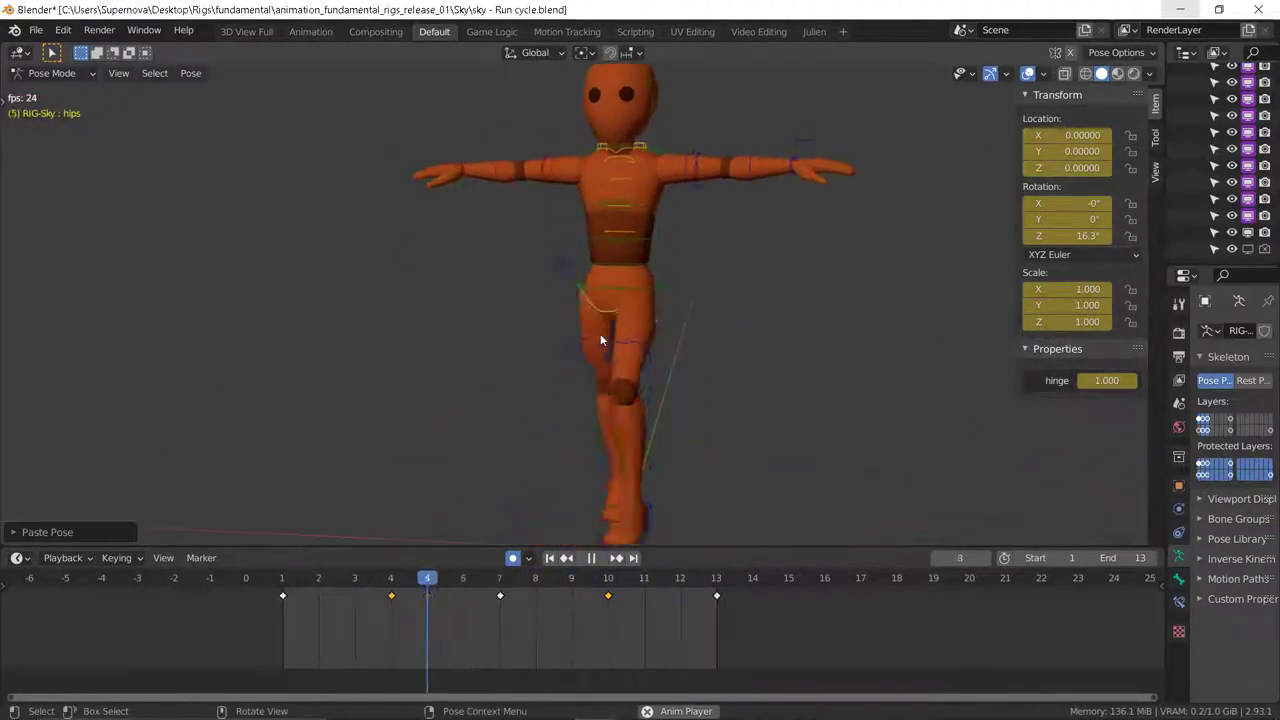
key("space")
Step: Select the torso control and isolate its X Location curve in an enlarged Graph Editor, framed to fit
left_click(660, 293)
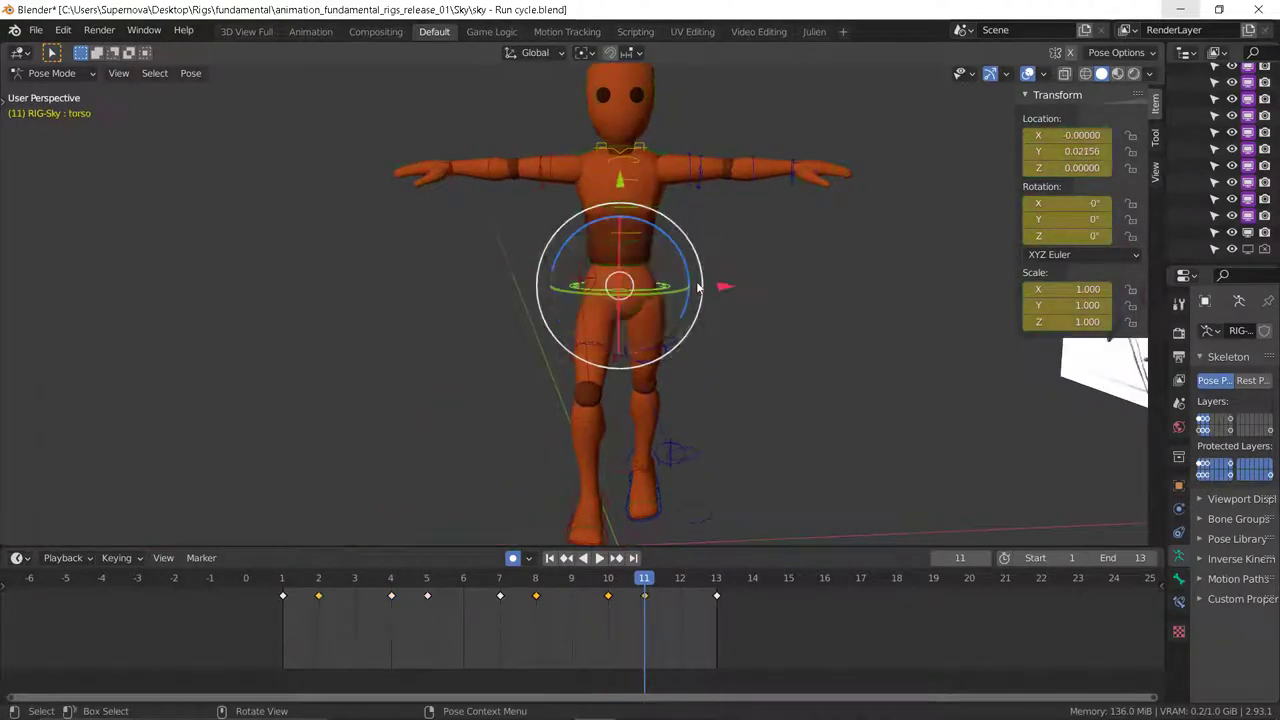
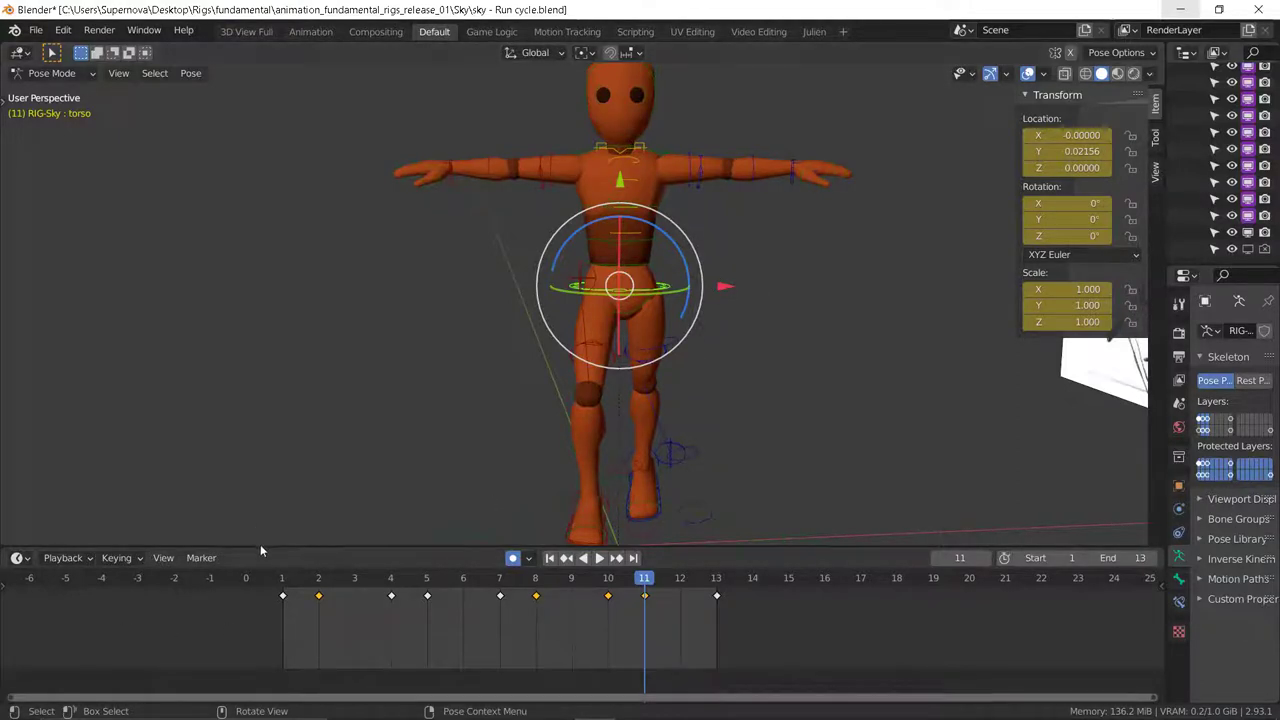
left_click_drag(261, 546, 257, 430)
key("ctrl+Tab")
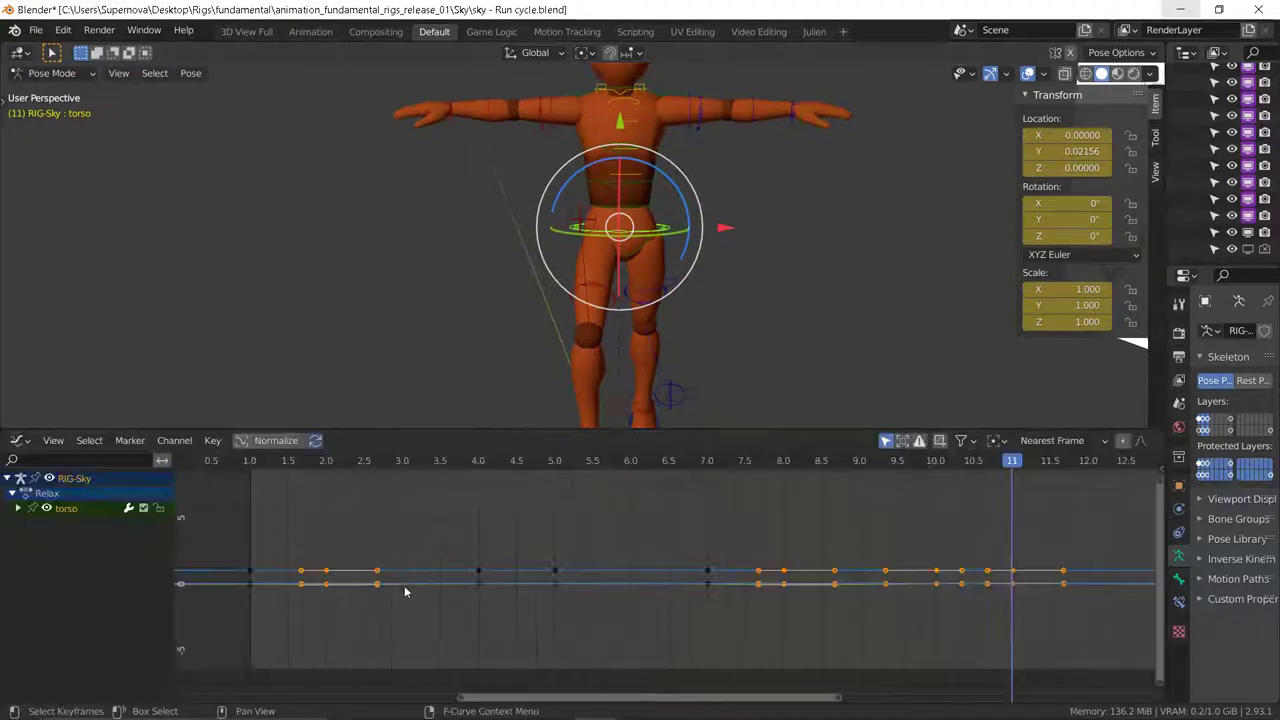
left_click(17, 508)
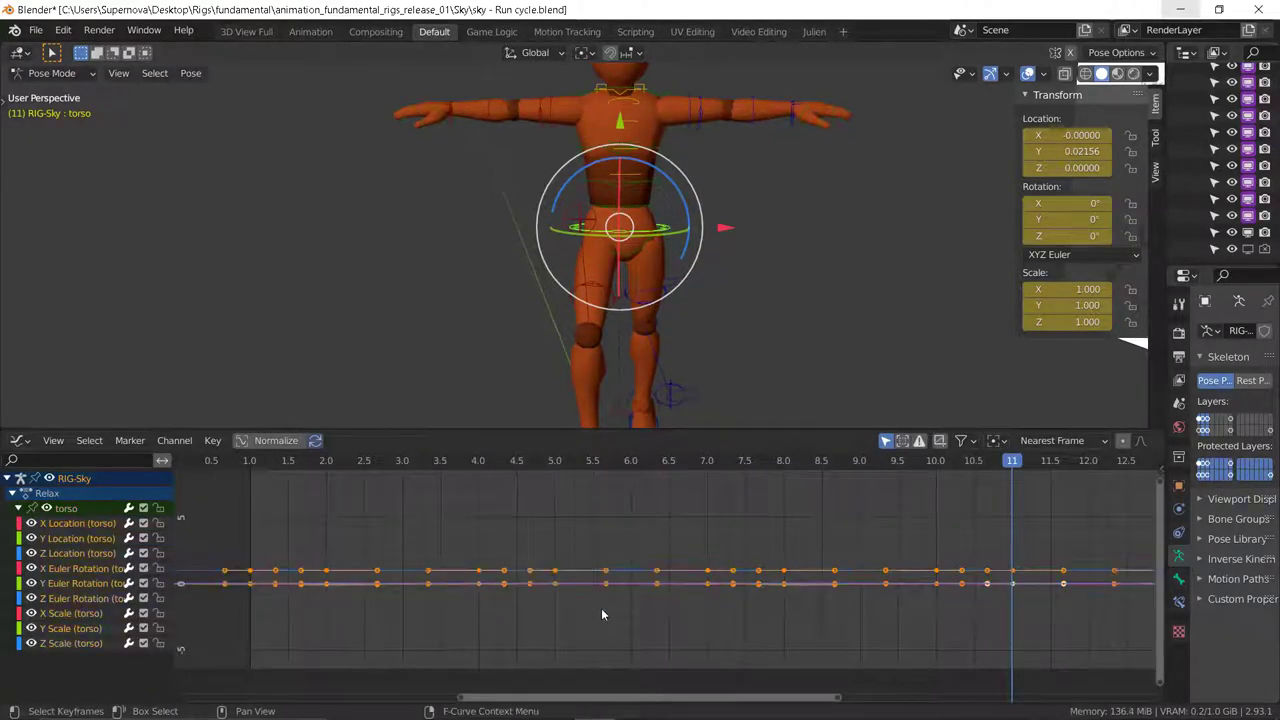
key("Home")
left_click(53, 440)
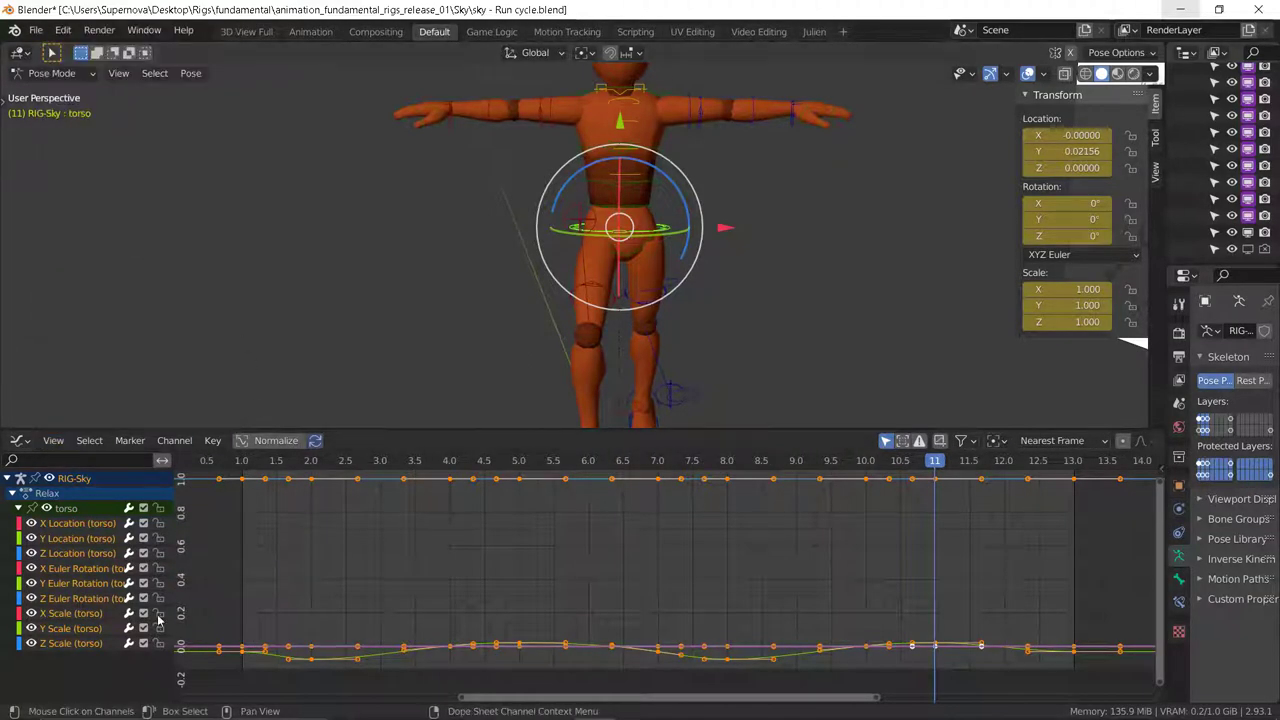
left_click(68, 527)
key("Home")
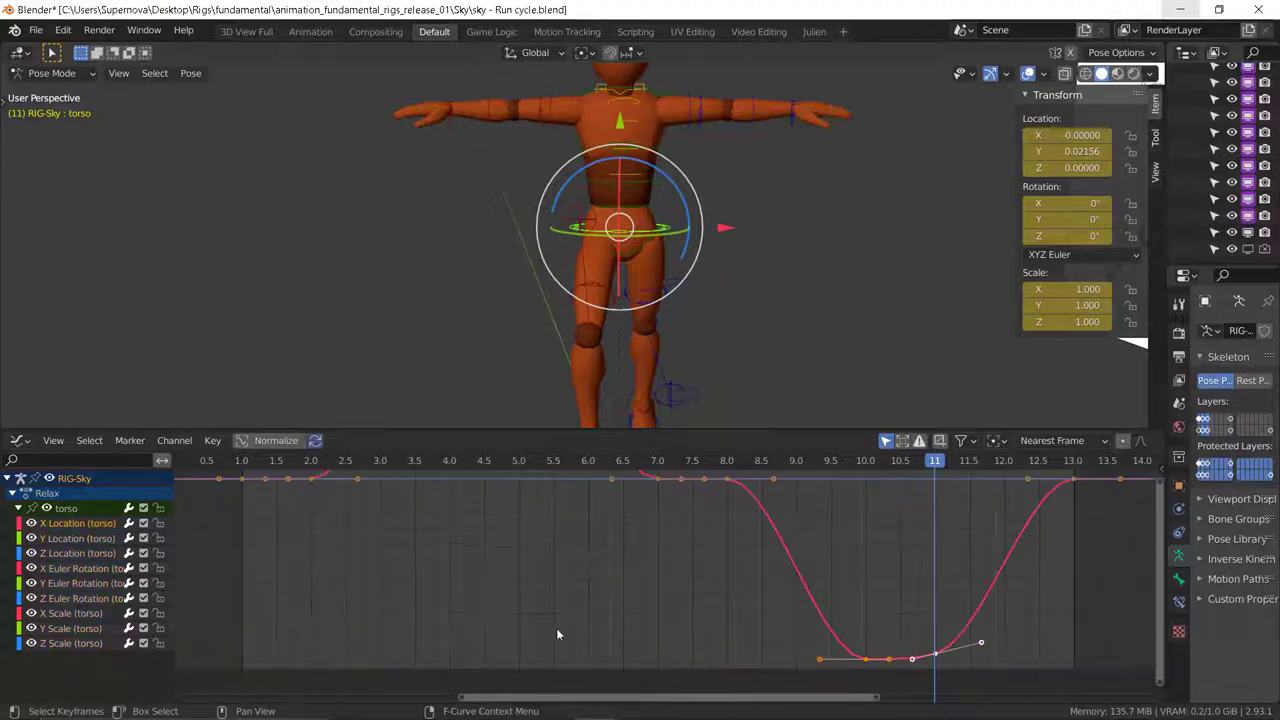
Step: Delete all keyframes of the torso's X Location curve
scroll(462, 628, "down", 6)
middle_click_drag(437, 547, 340, 508, "ctrl")
left_click_drag(310, 487, 657, 680)
key("x")
left_click(615, 603)
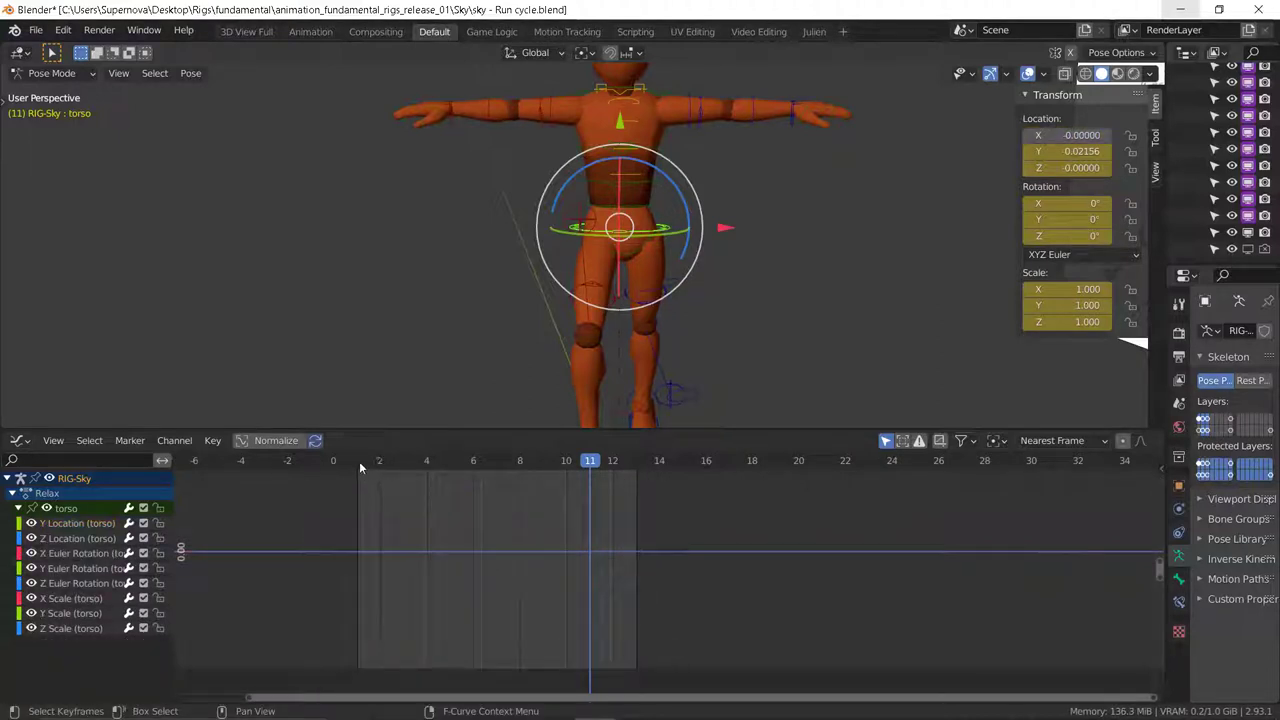
Step: Insert Location, Rotation & Scale keyframes for the torso at frames 1, 13 and 7
left_click(359, 461)
key("i")
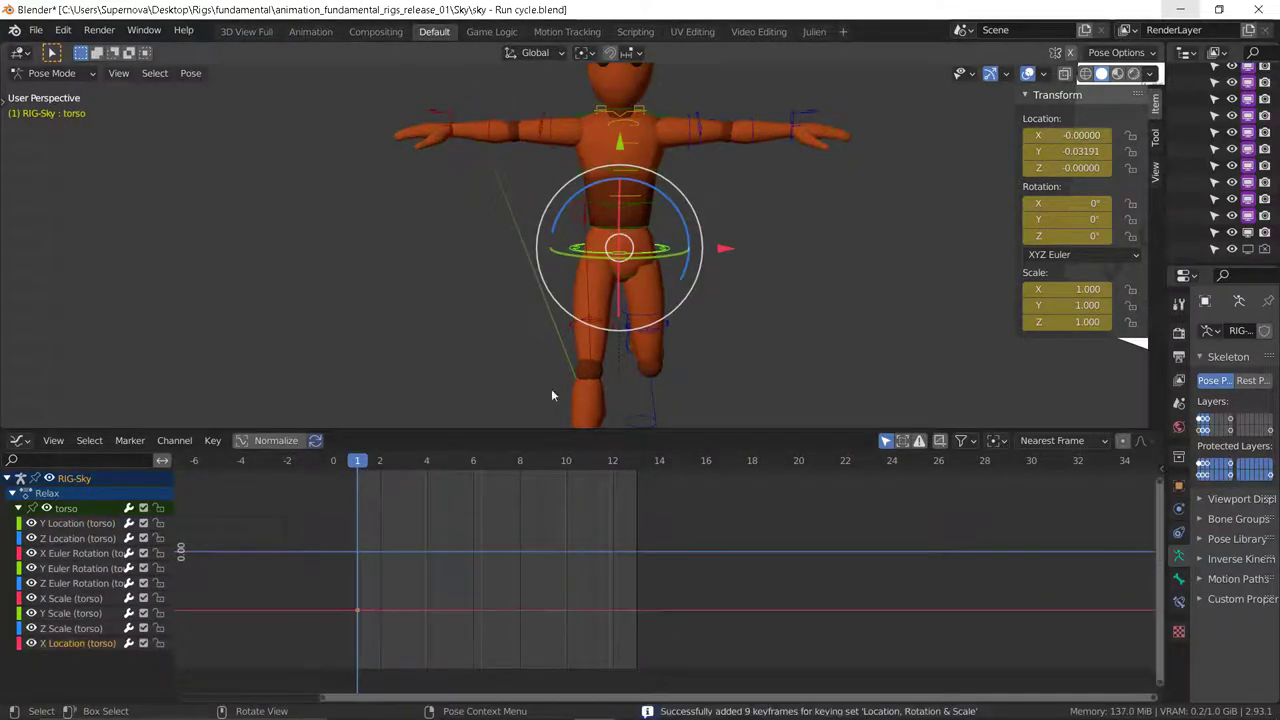
left_click(634, 467)
key("i")
left_click(497, 463)
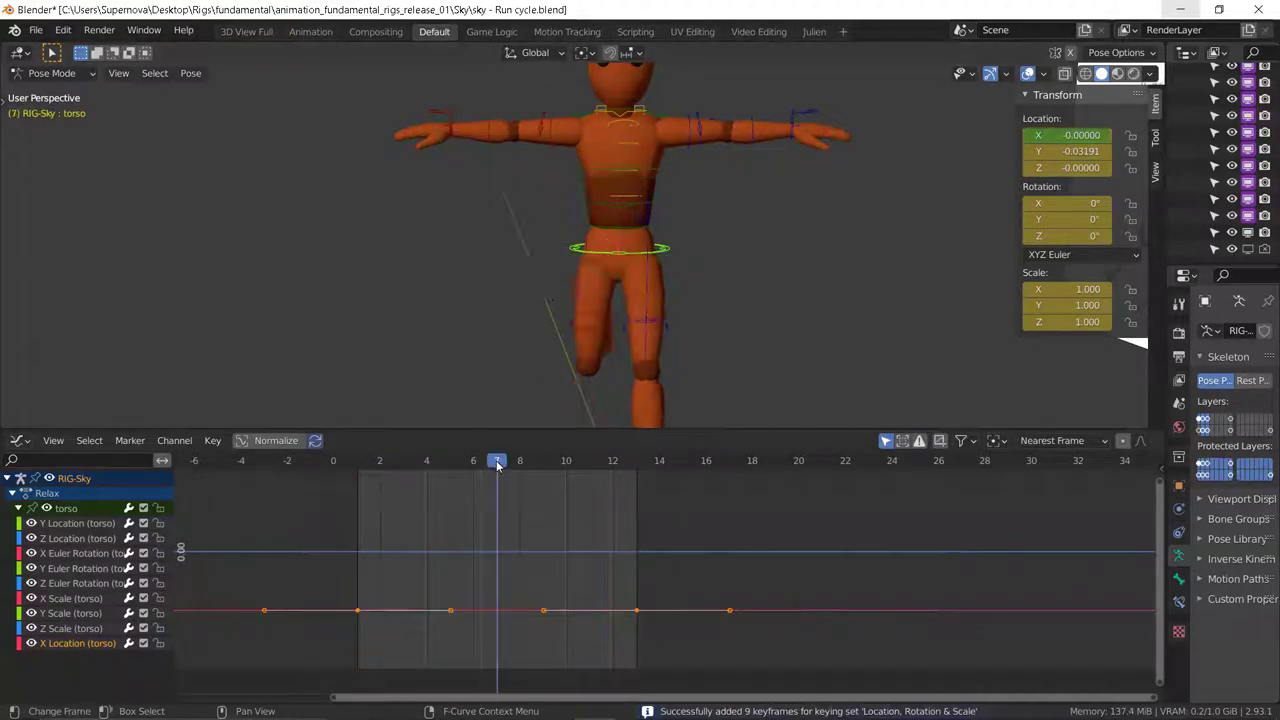
key("i")
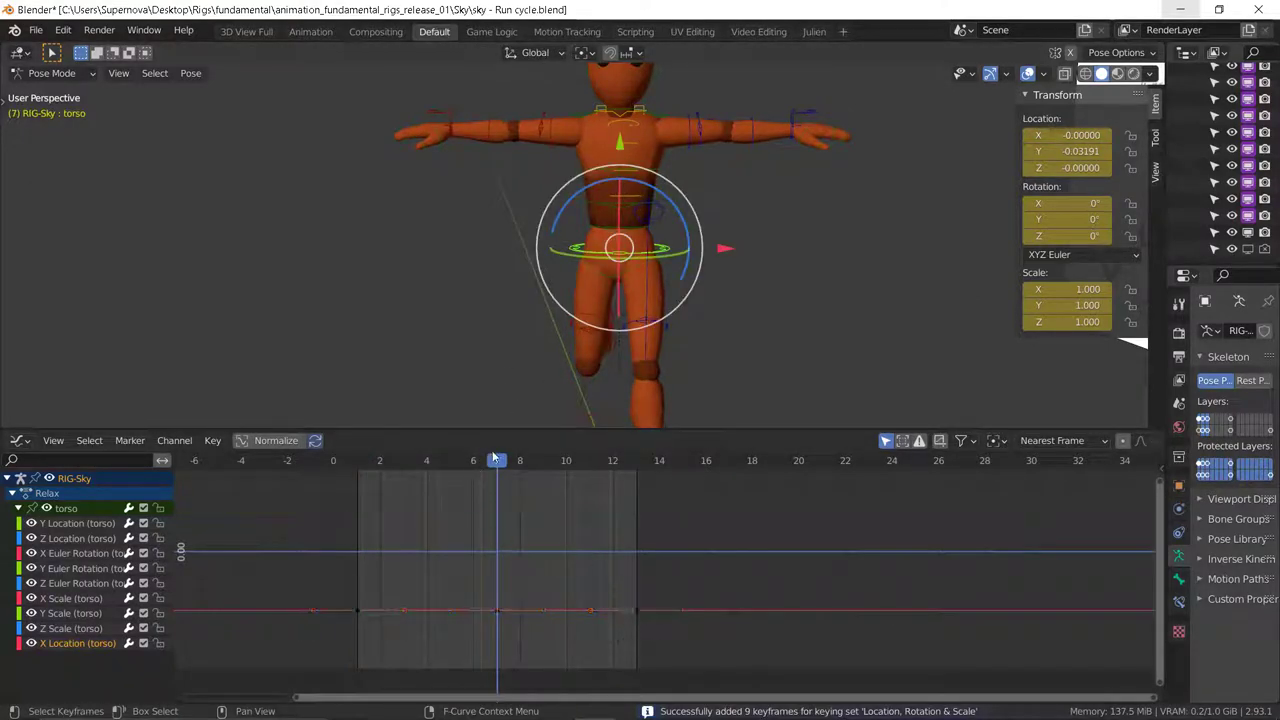
Step: At frame 4, move the torso sideways over the supporting foot to an X location of about -0.04841, checking it in front view
left_click_drag(493, 457, 430, 480)
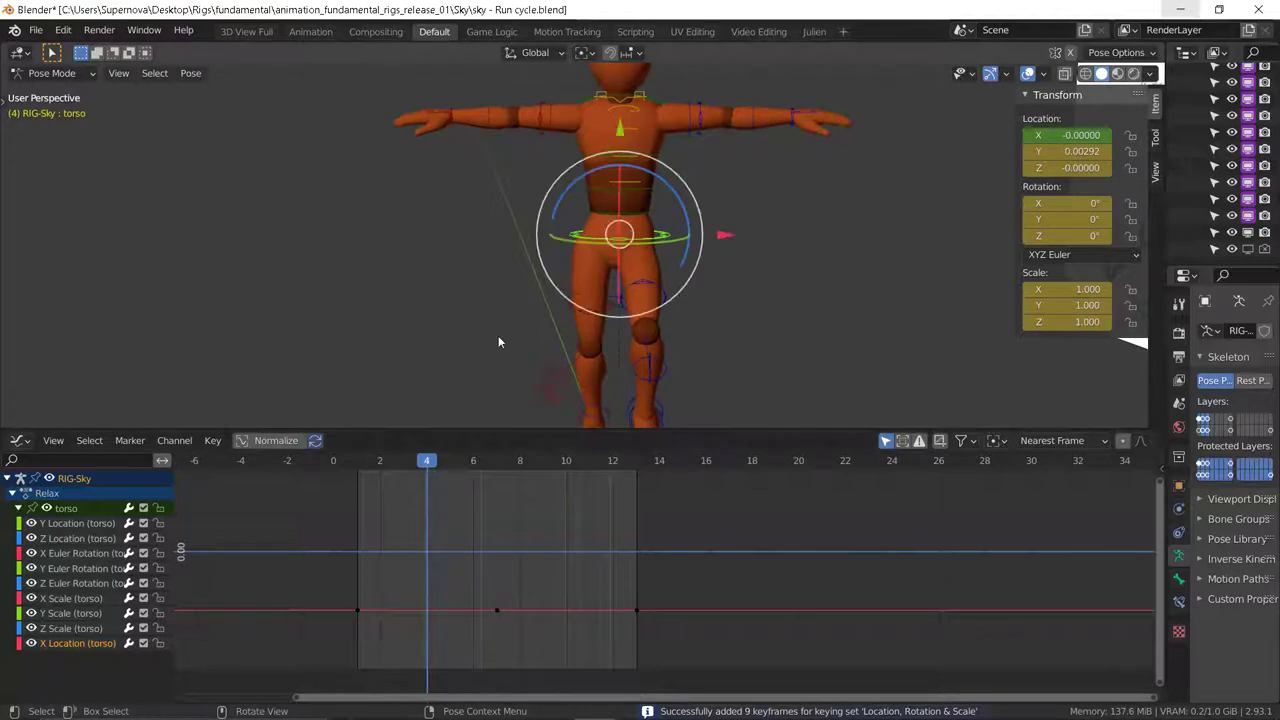
scroll(494, 337, "down", 3)
mouse_move(586, 386)
middle_mouse_down()
mouse_move(537, 383)
mouse_move(586, 380)
middle_mouse_up()
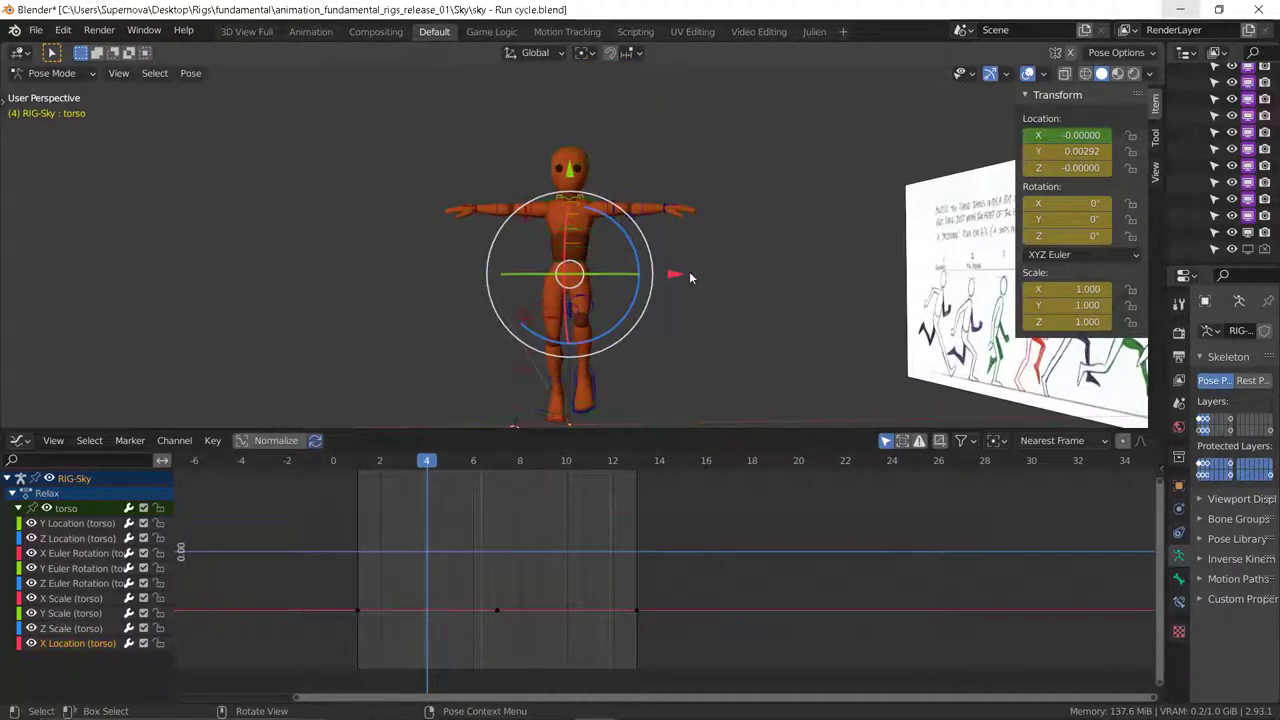
middle_click_drag(689, 277, 620, 310)
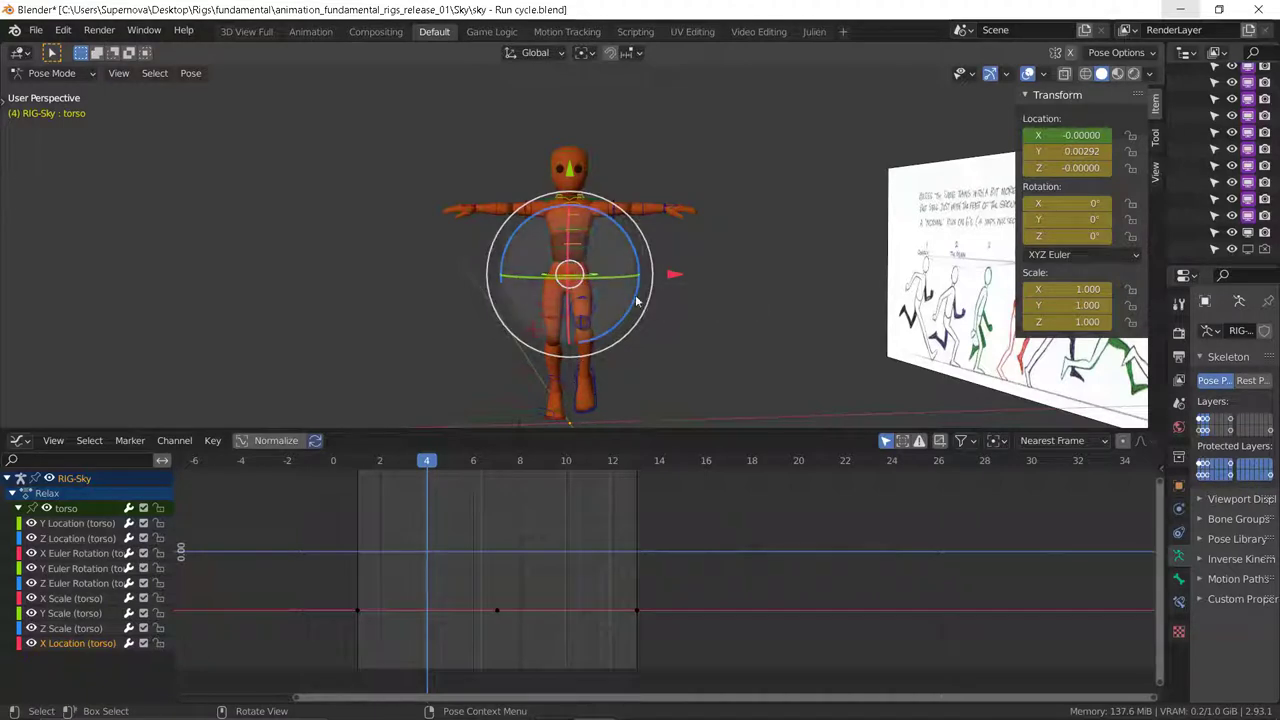
left_click_drag(677, 278, 669, 278)
middle_click_drag(731, 304, 726, 338)
key("KP_1")
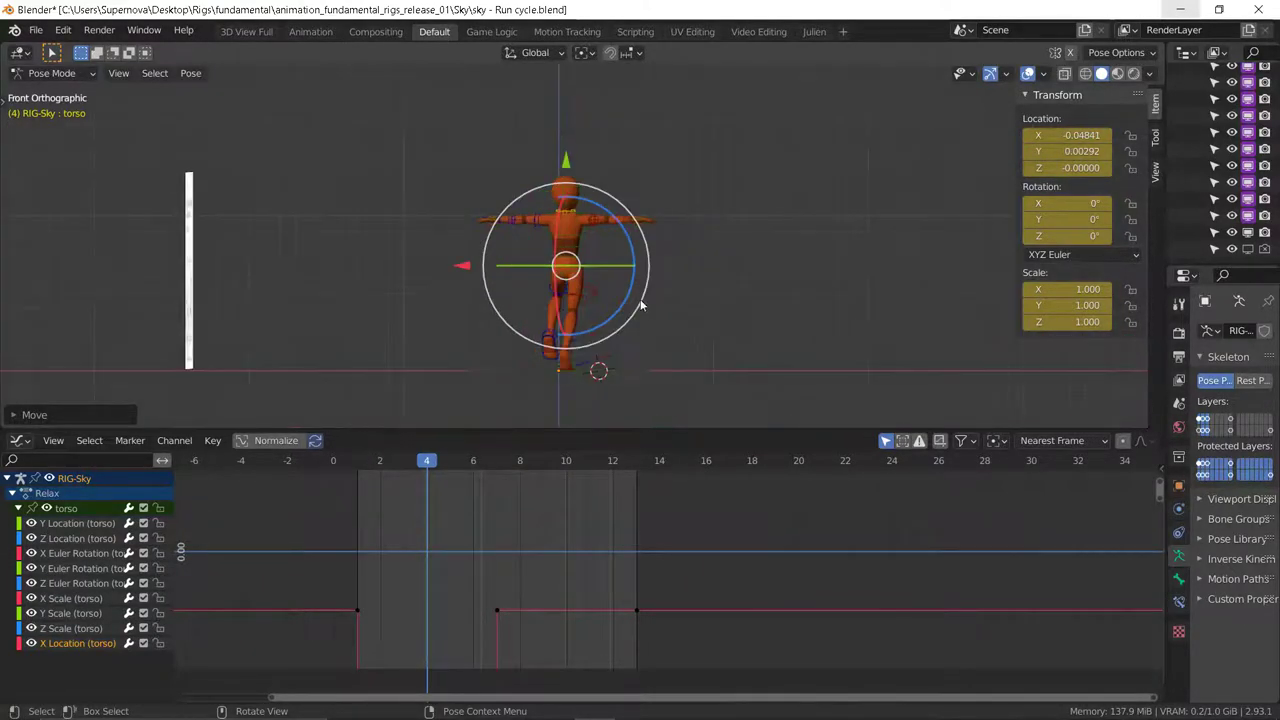
scroll(572, 290, "up", 4)
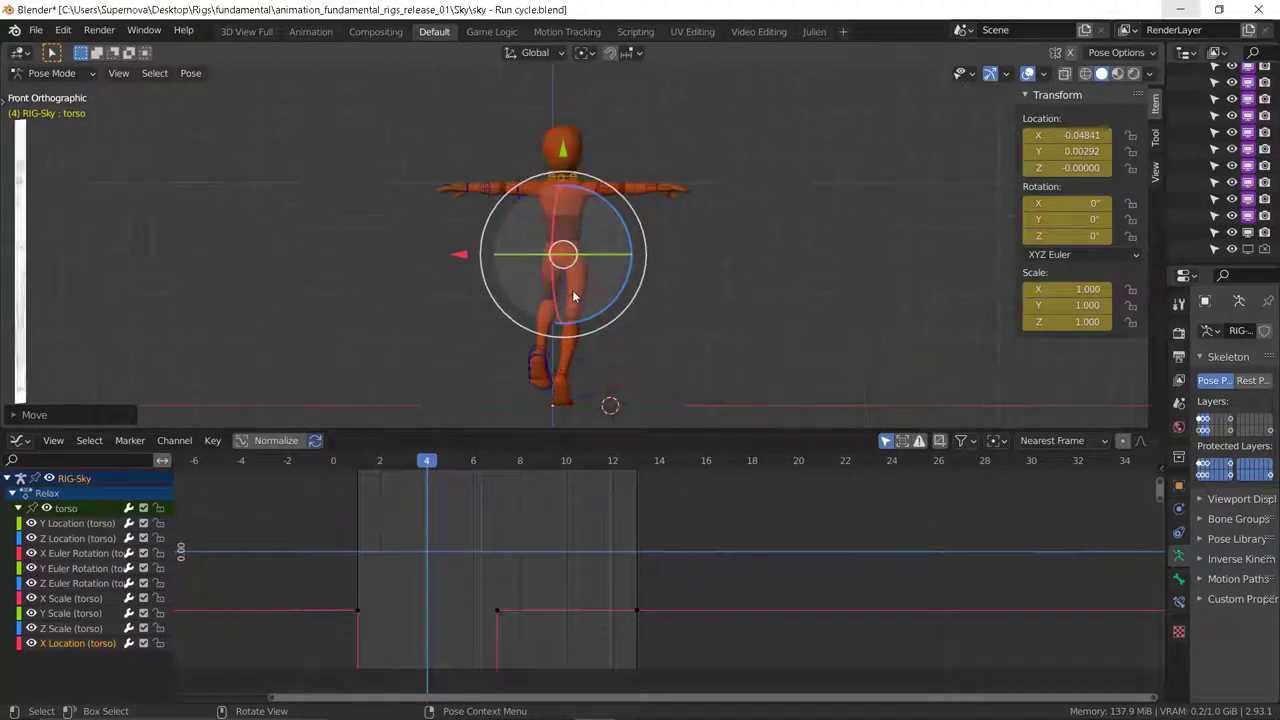
scroll(625, 253, "down", 1)
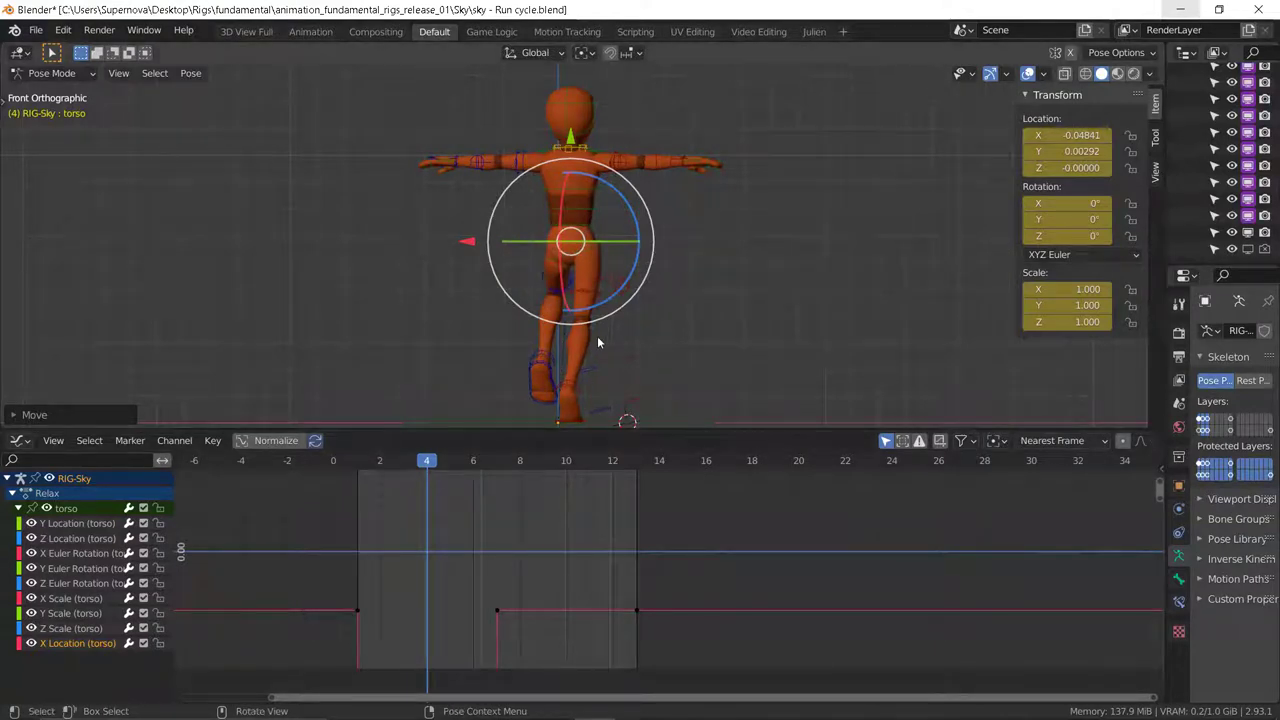
Step: Copy the torso pose from frame 4, paste it X-flipped at frame 10, and play back the cycle in the Timeline
right_click(718, 228)
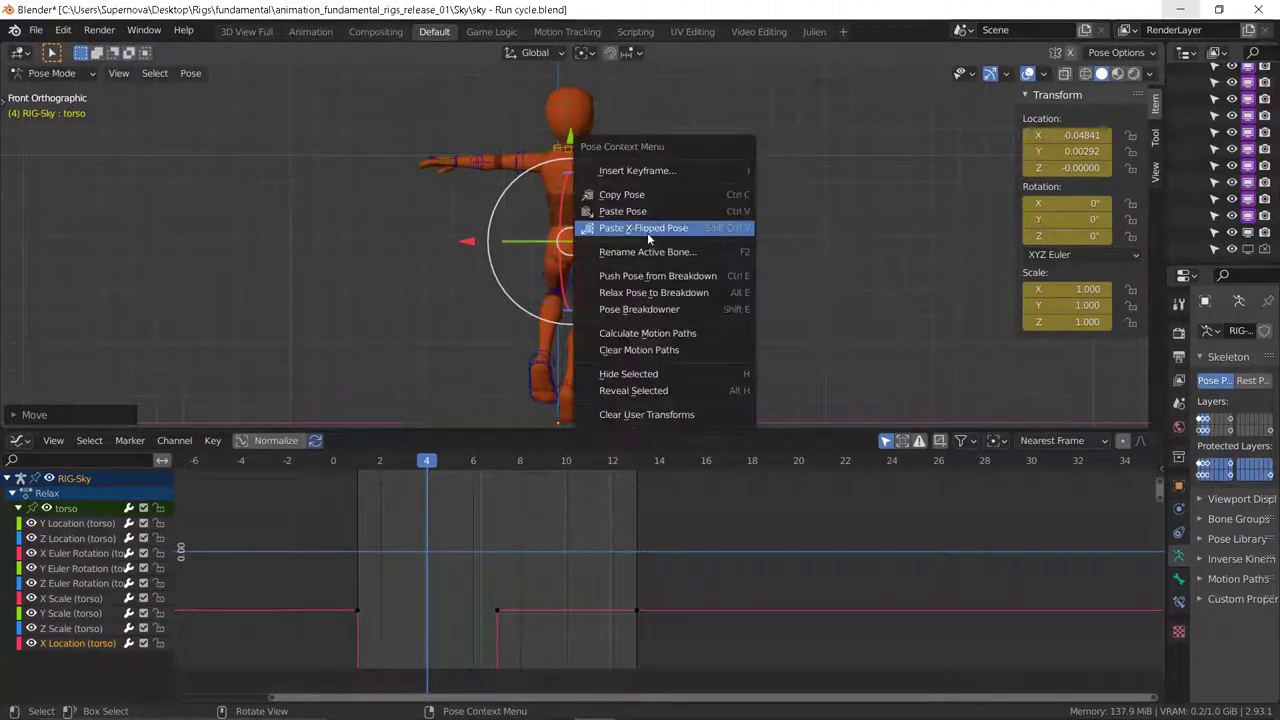
left_click(630, 195)
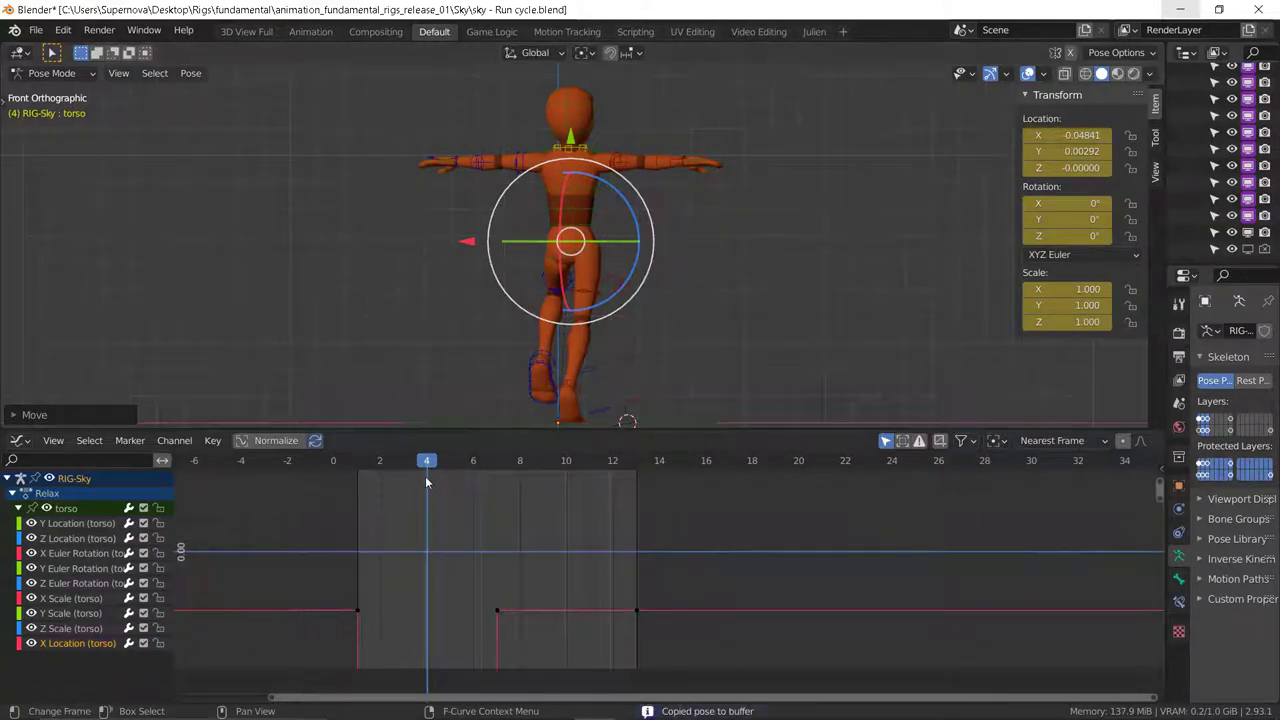
key("ctrl+Tab")
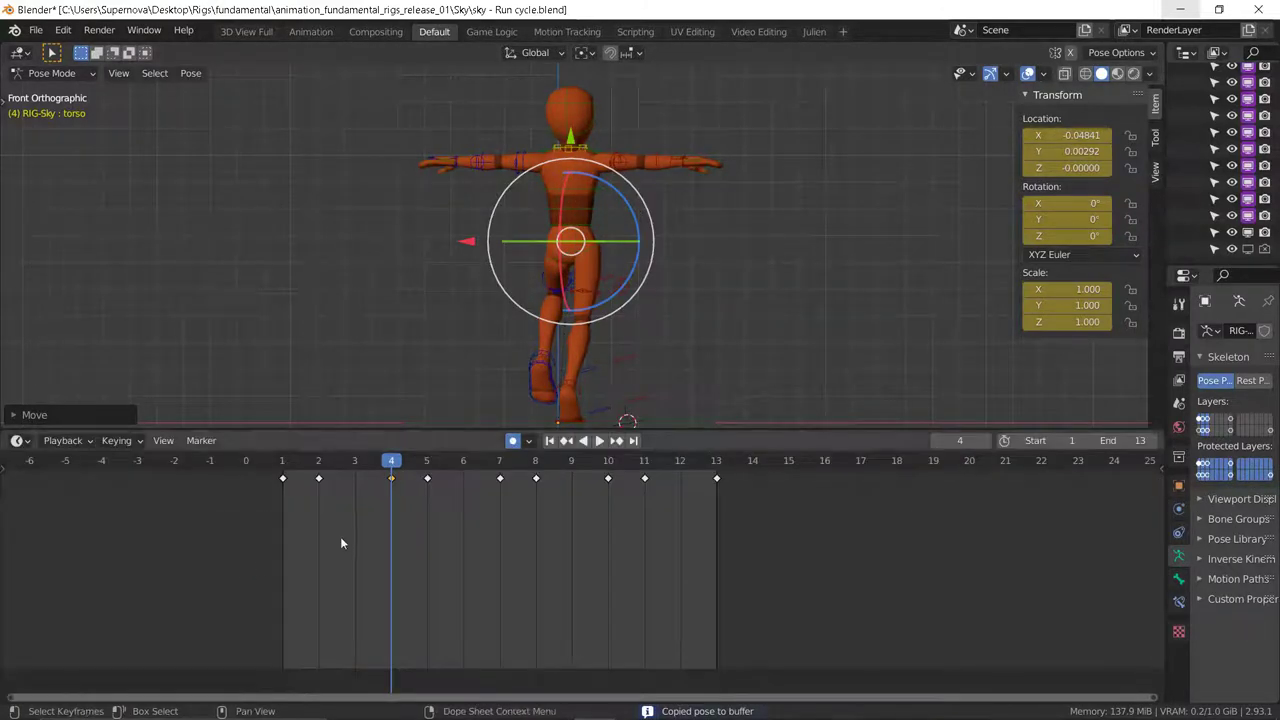
right_click(370, 326)
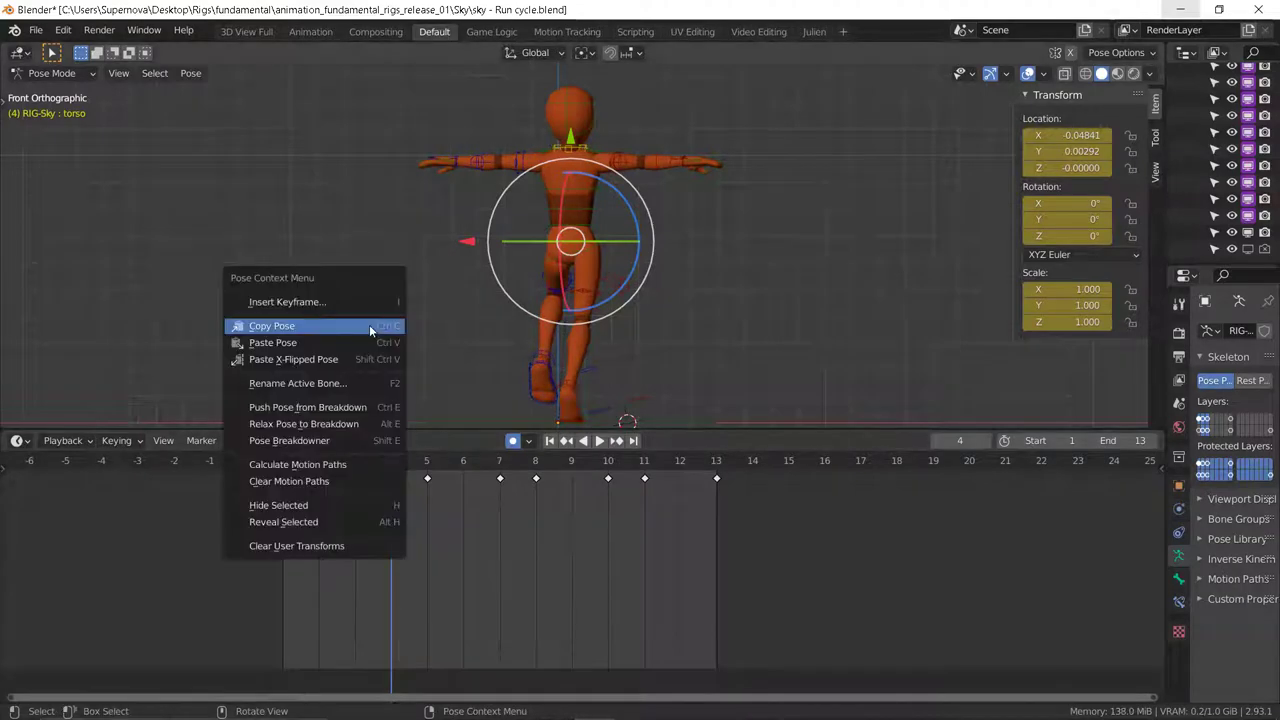
left_click(307, 326)
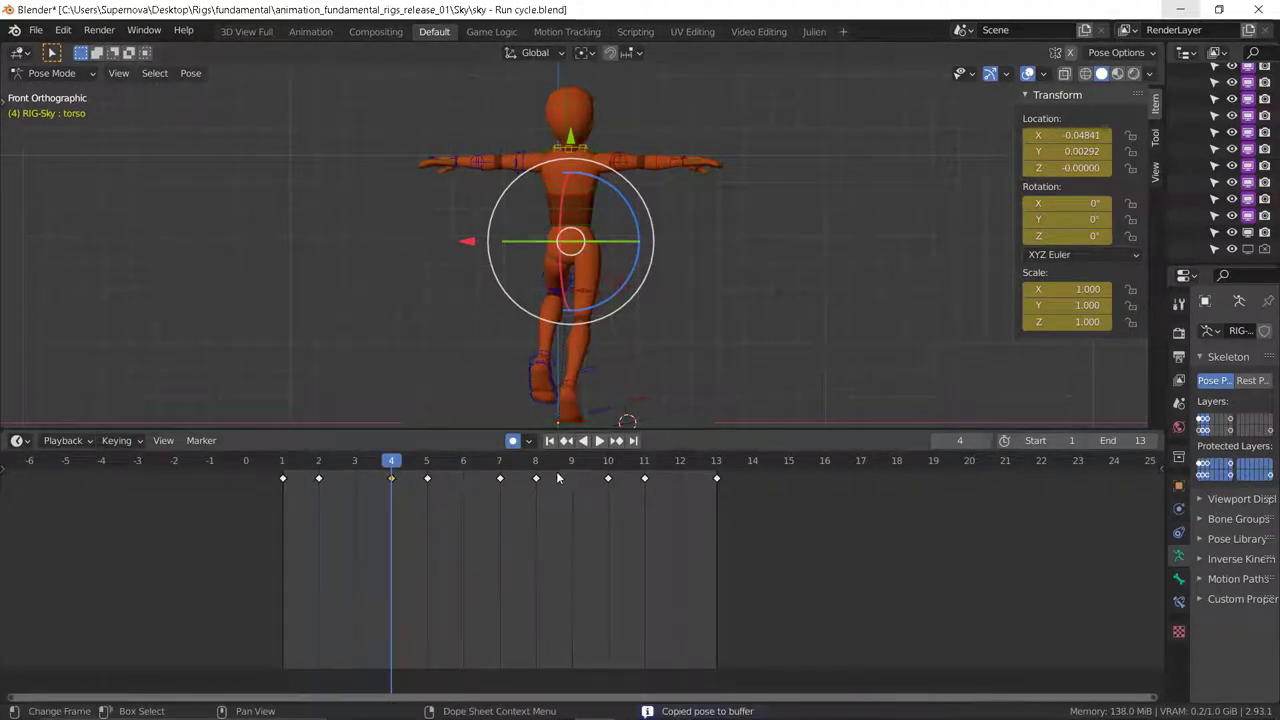
left_click_drag(541, 463, 608, 462)
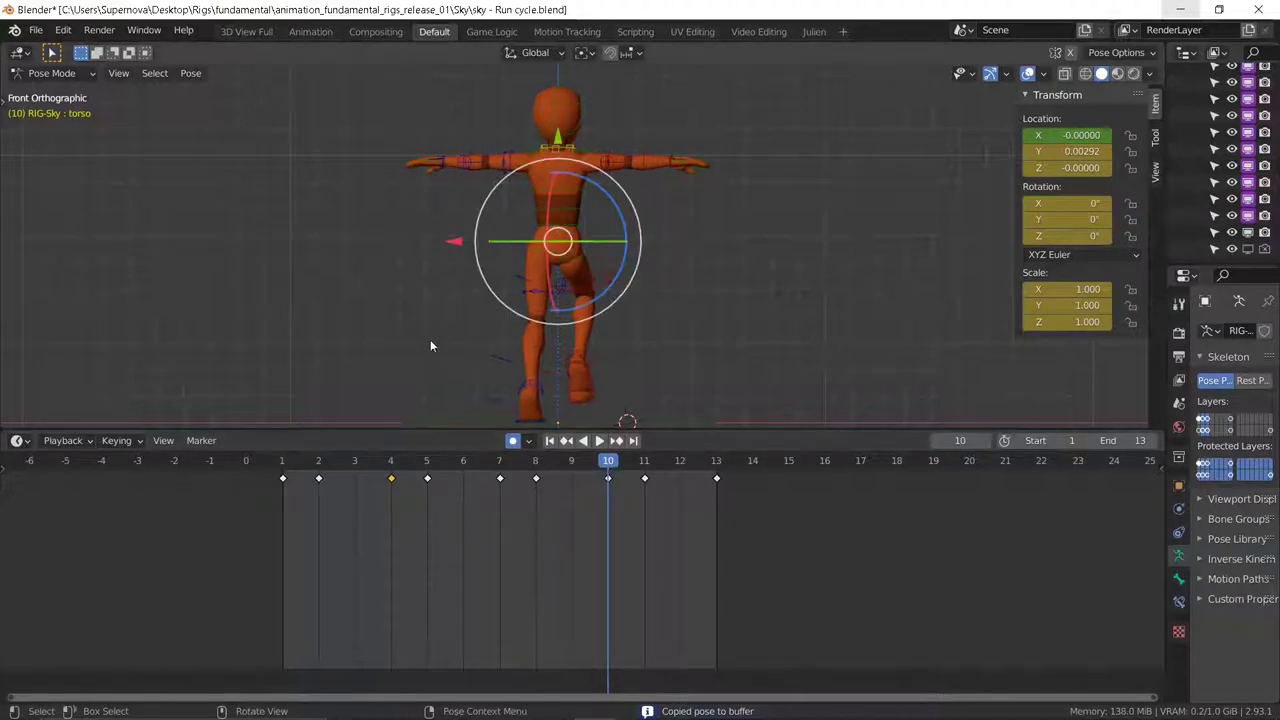
right_click(415, 301)
left_click(382, 334)
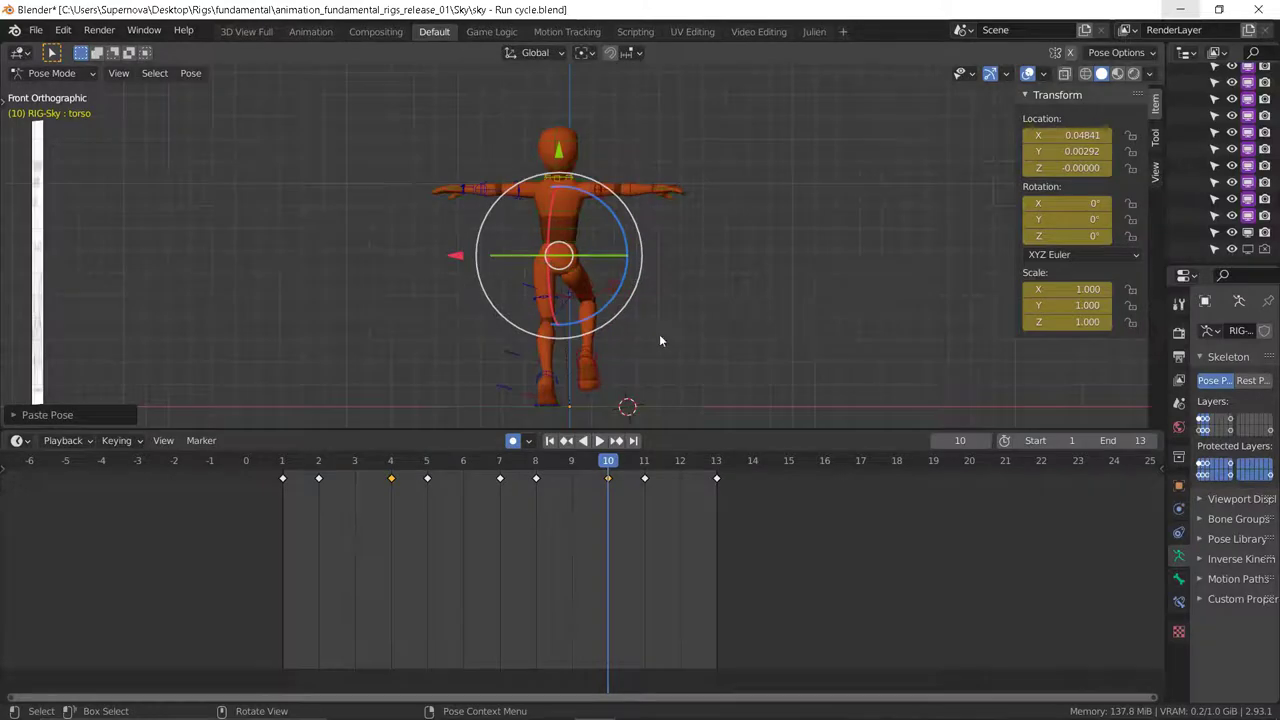
key("space")
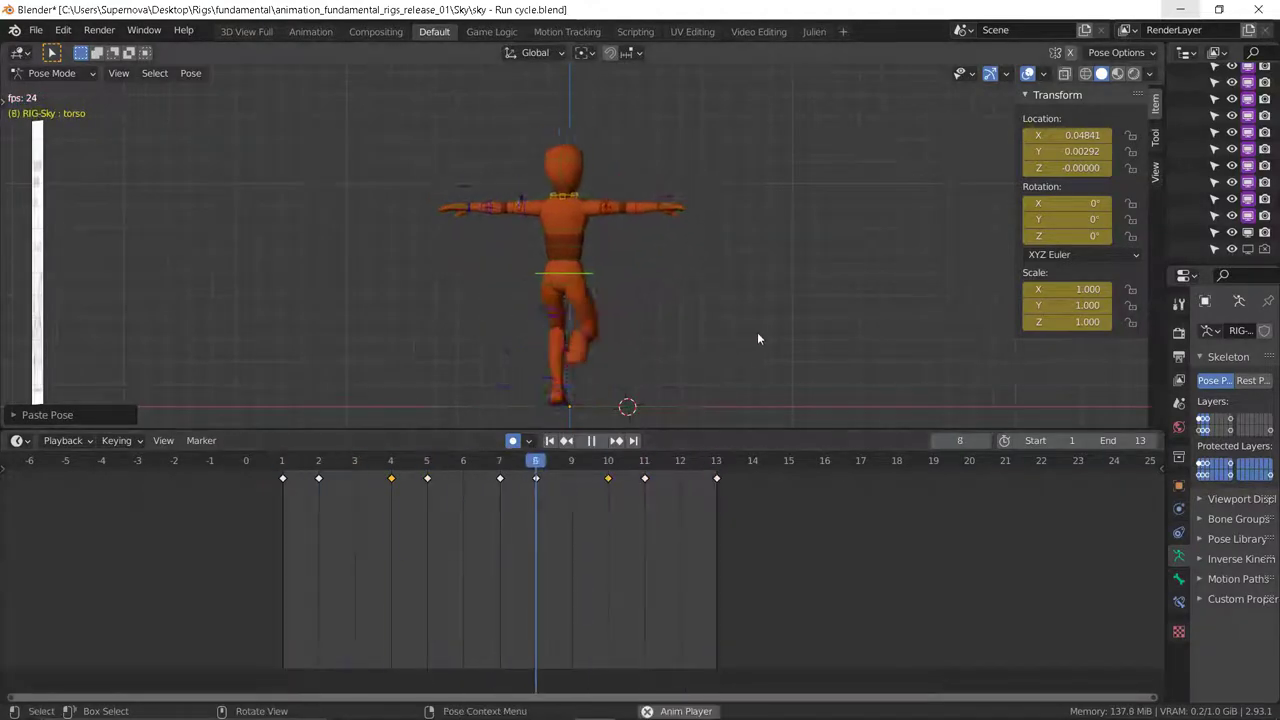
Step: Examine the looping run cycle from the character's front and stop the playback
middle_click_drag(757, 334, 388, 311)
middle_click_drag(661, 337, 530, 372)
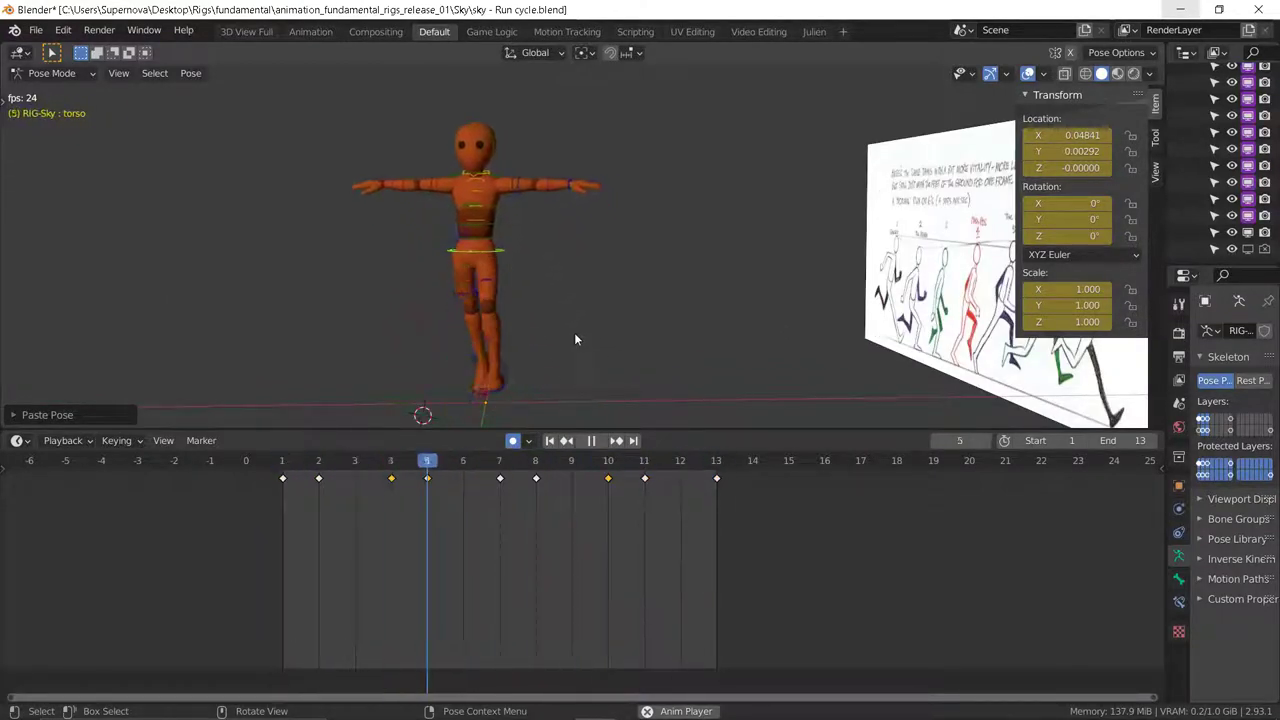
key("space")
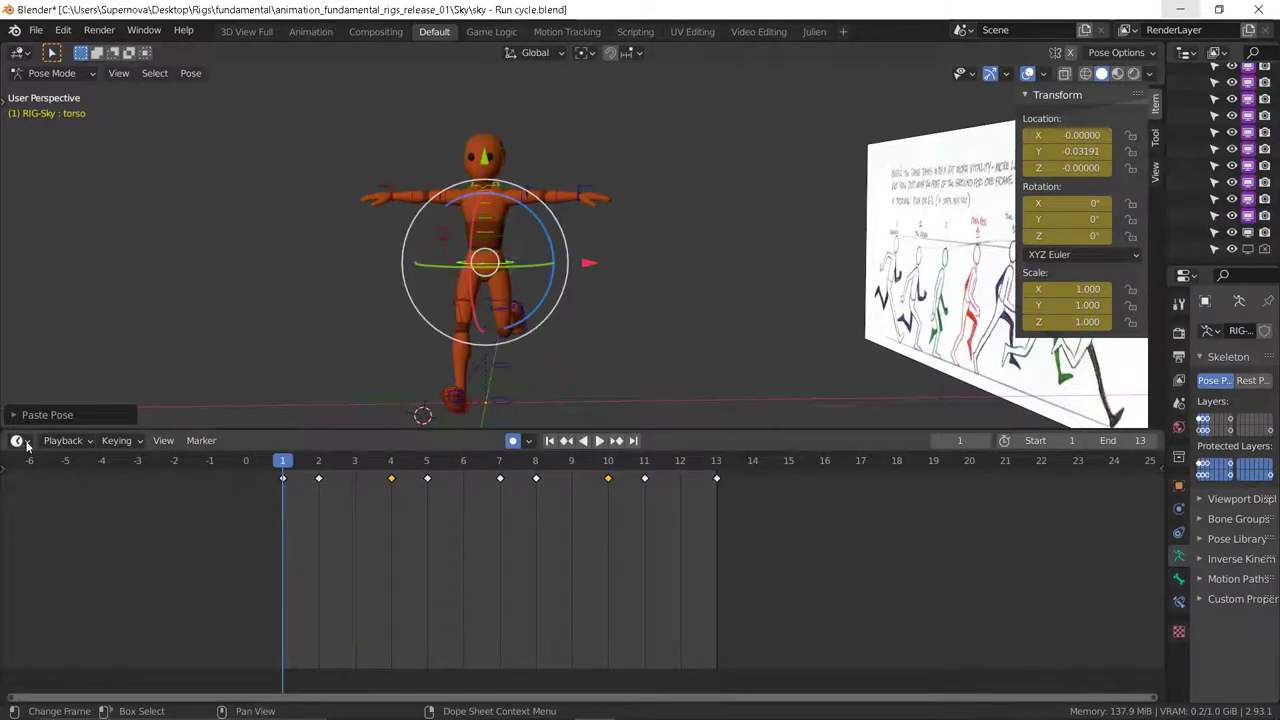
Step: In the Graph Editor, scale all keyframes of the torso's X Location curve down vertically and check the reduced sway in playback
key("ctrl+Tab")
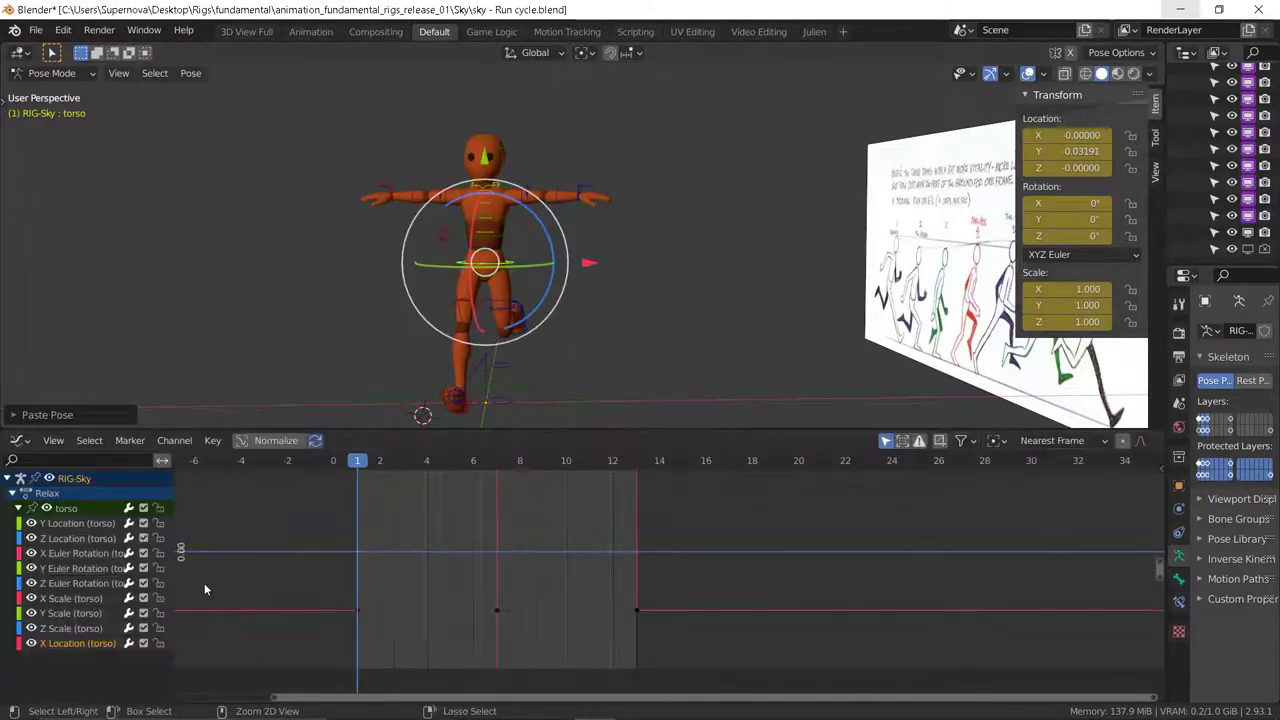
left_click(561, 558)
key("Home")
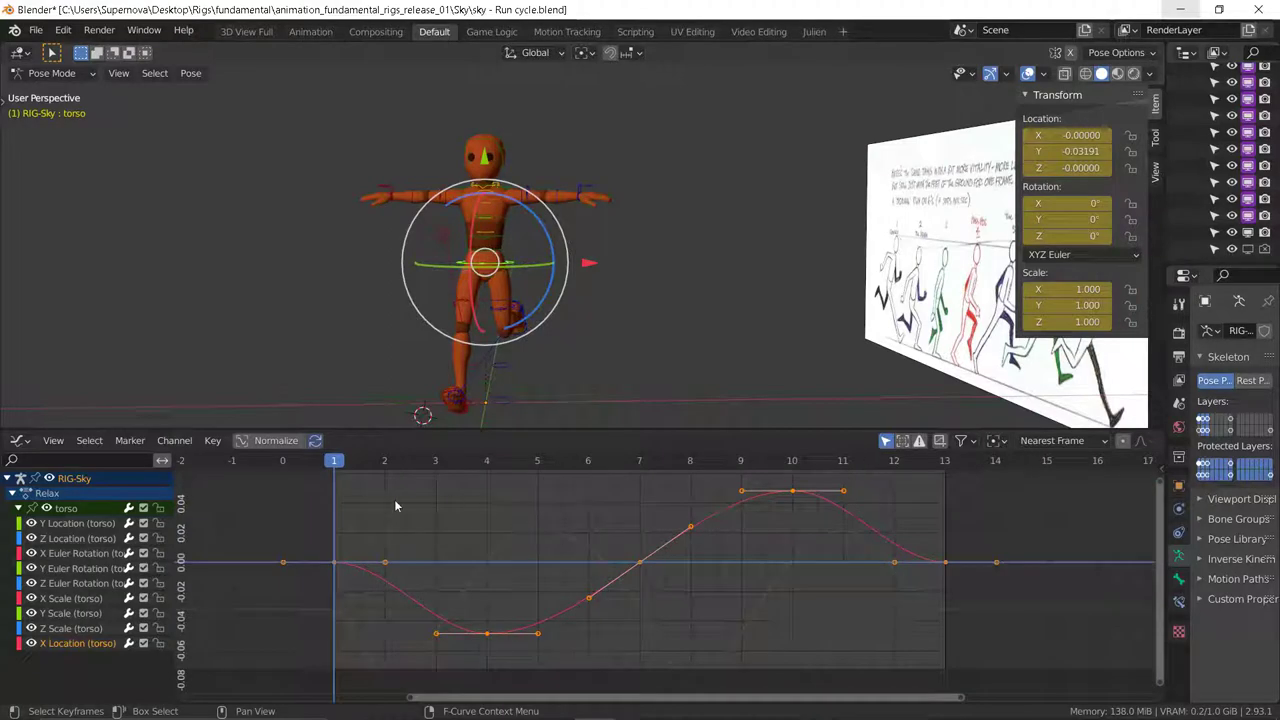
scroll(394, 505, "down", 3)
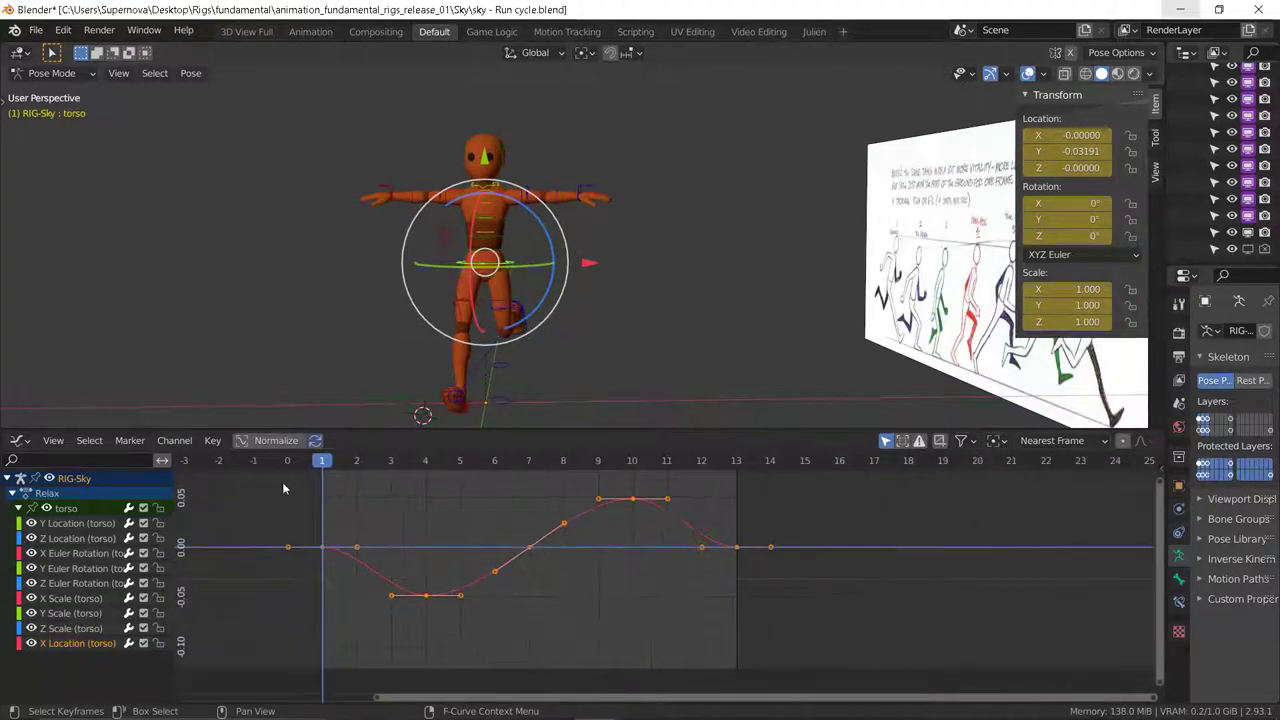
left_click_drag(281, 478, 785, 635)
key("s")
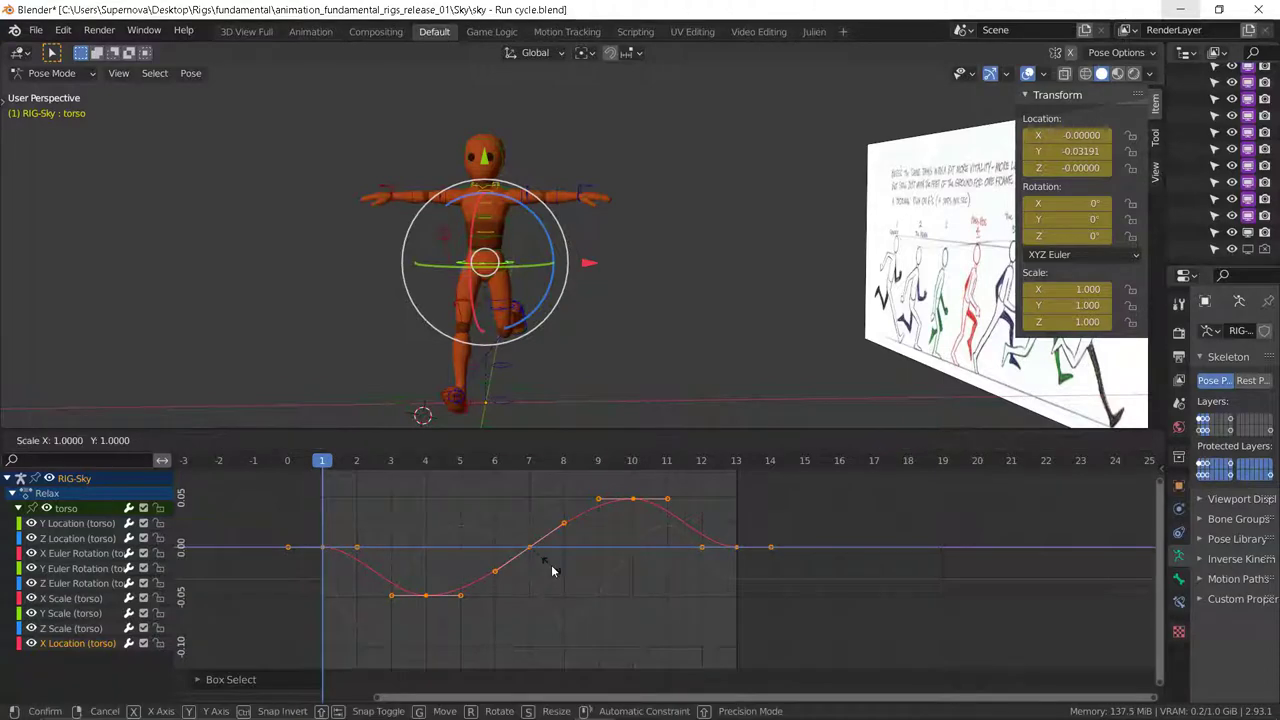
key("y")
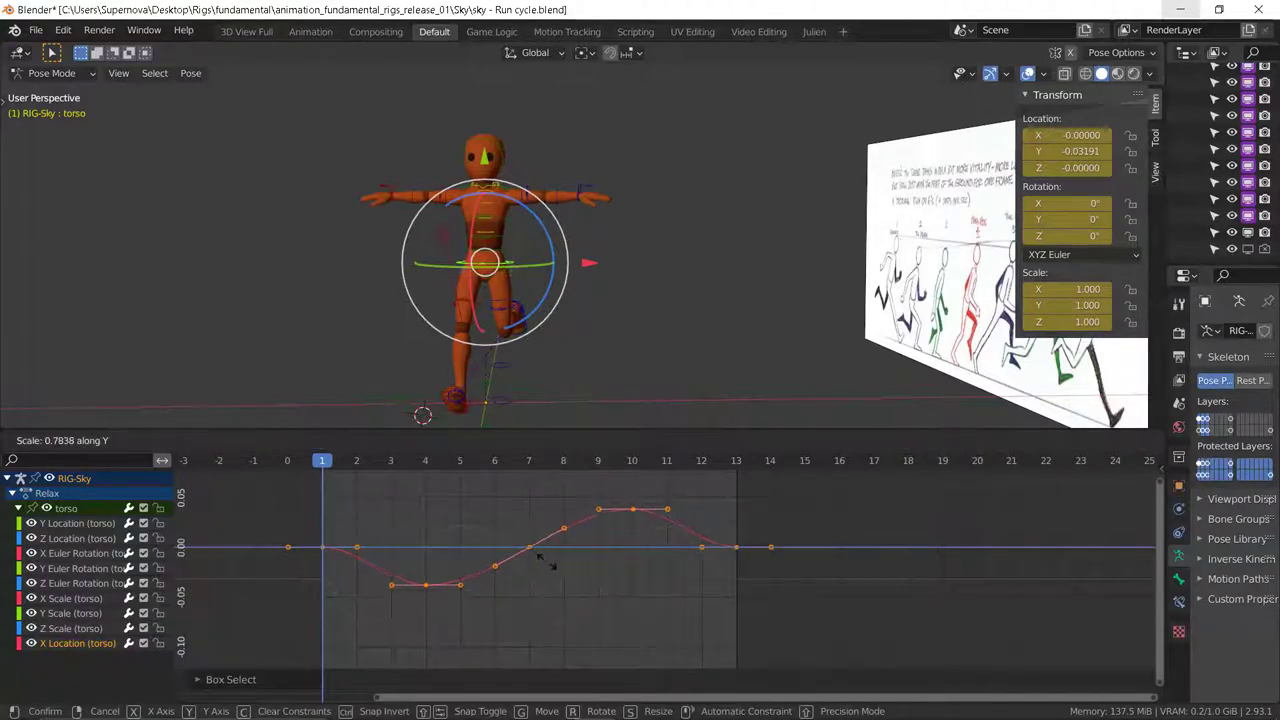
left_click(546, 563)
key("space")
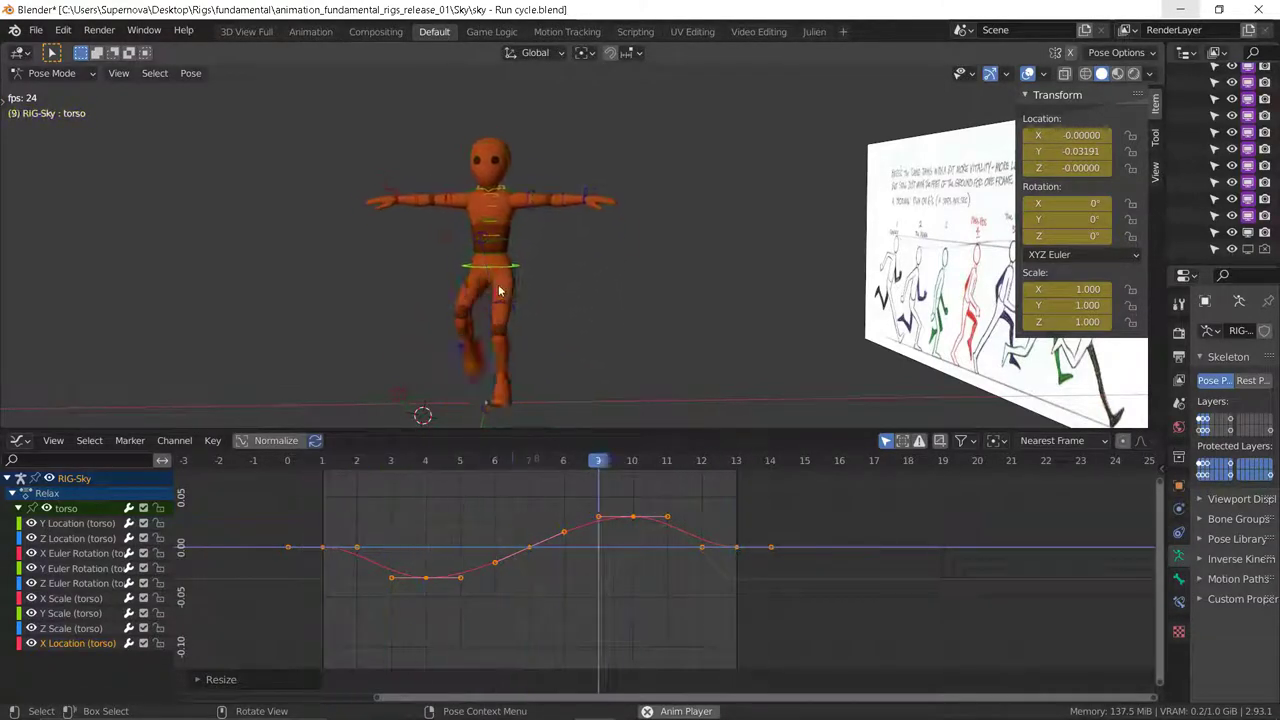
middle_click_drag(498, 284, 550, 278)
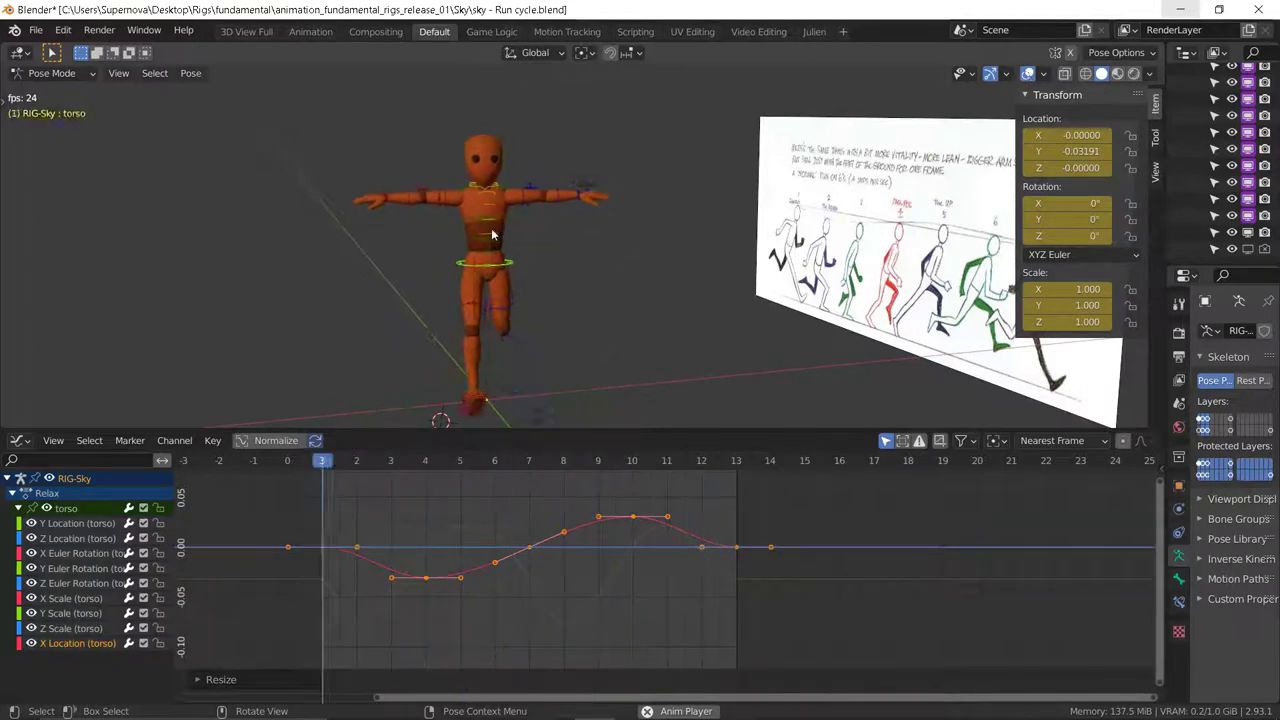
key("space")
Step: Switch back to the Timeline and delete the upper-body controls' keyframes everywhere except frames 1, 7 and 13
key("shift+space")
key("r")
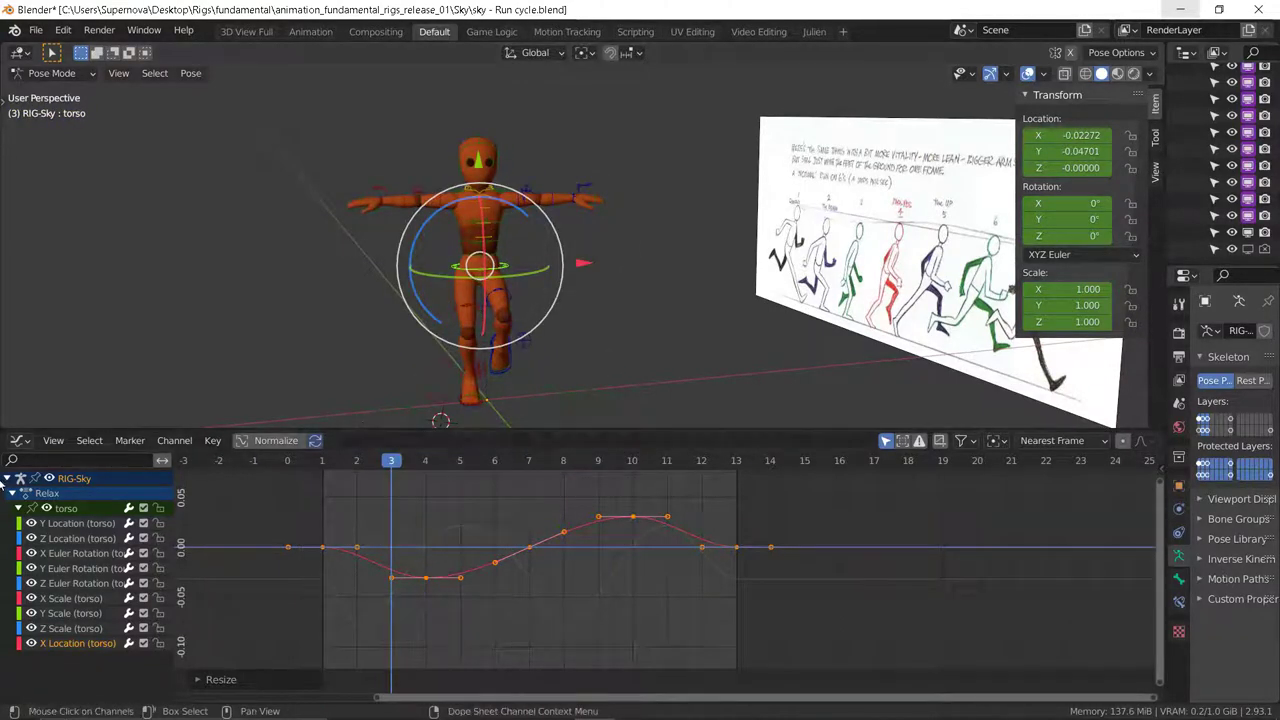
left_click(20, 440)
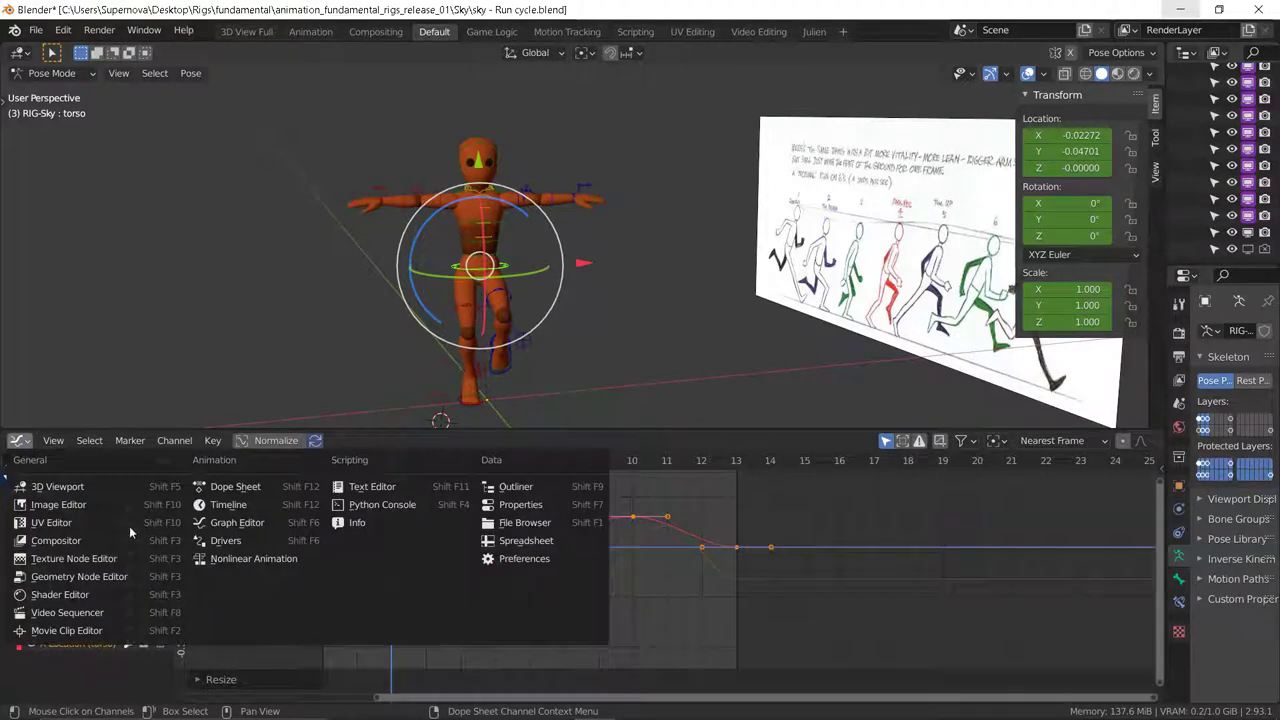
left_click(228, 505)
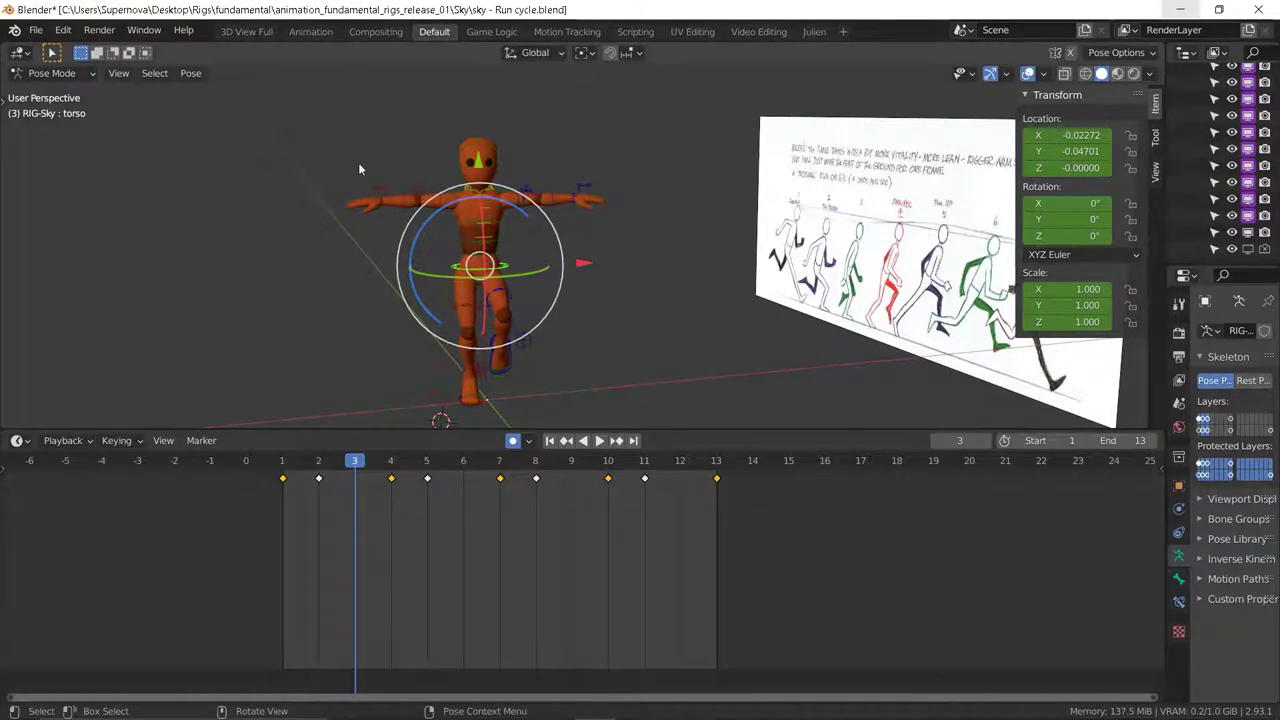
left_click_drag(277, 93, 616, 249)
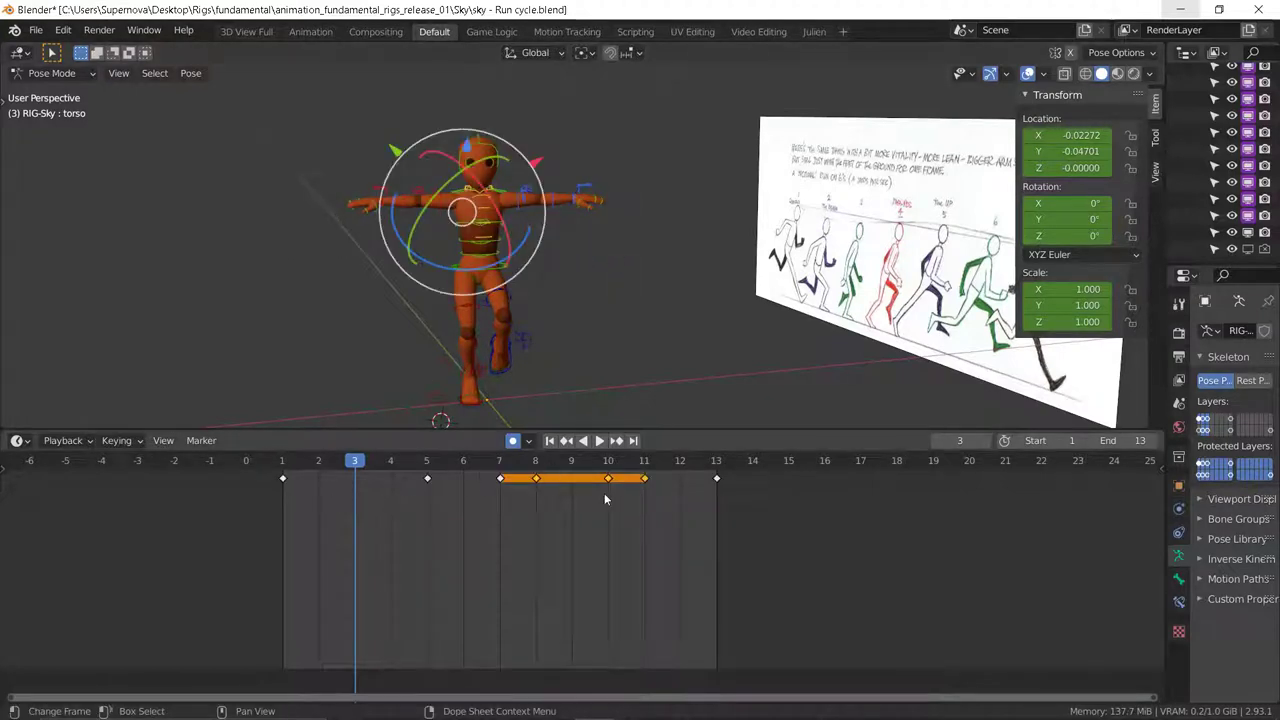
key("x")
left_click(578, 487)
left_click_drag(449, 514, 273, 467)
key("x")
left_click(417, 480)
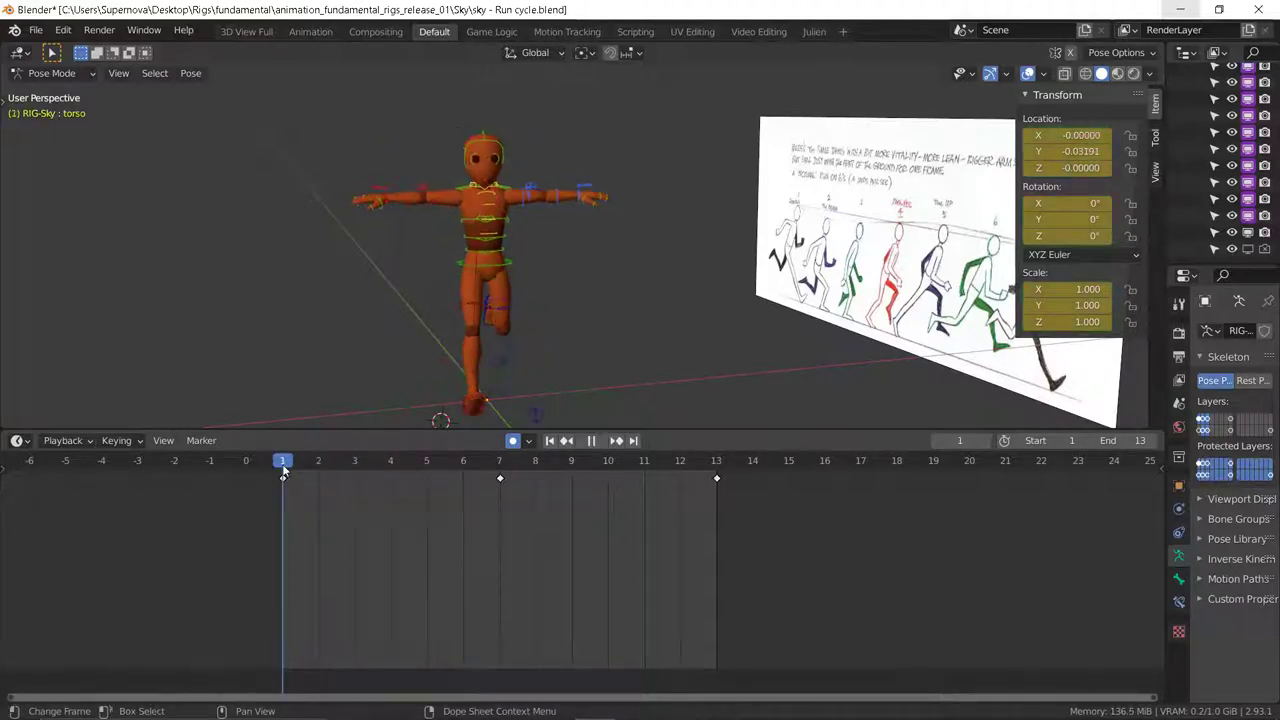
key("Escape")
Step: At frame 1, select the spine and chest controls and rotate them around their vertical axis to twist the upper body
scroll(500, 245, "up", 6)
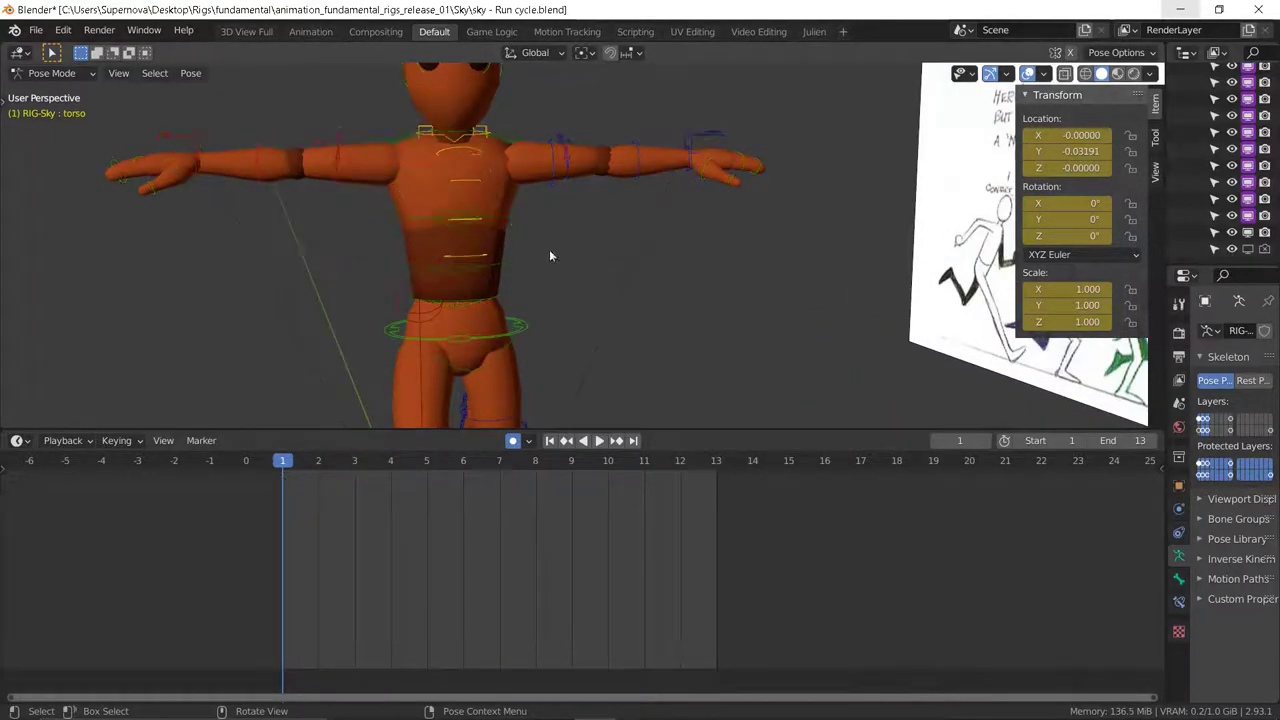
left_click(500, 228)
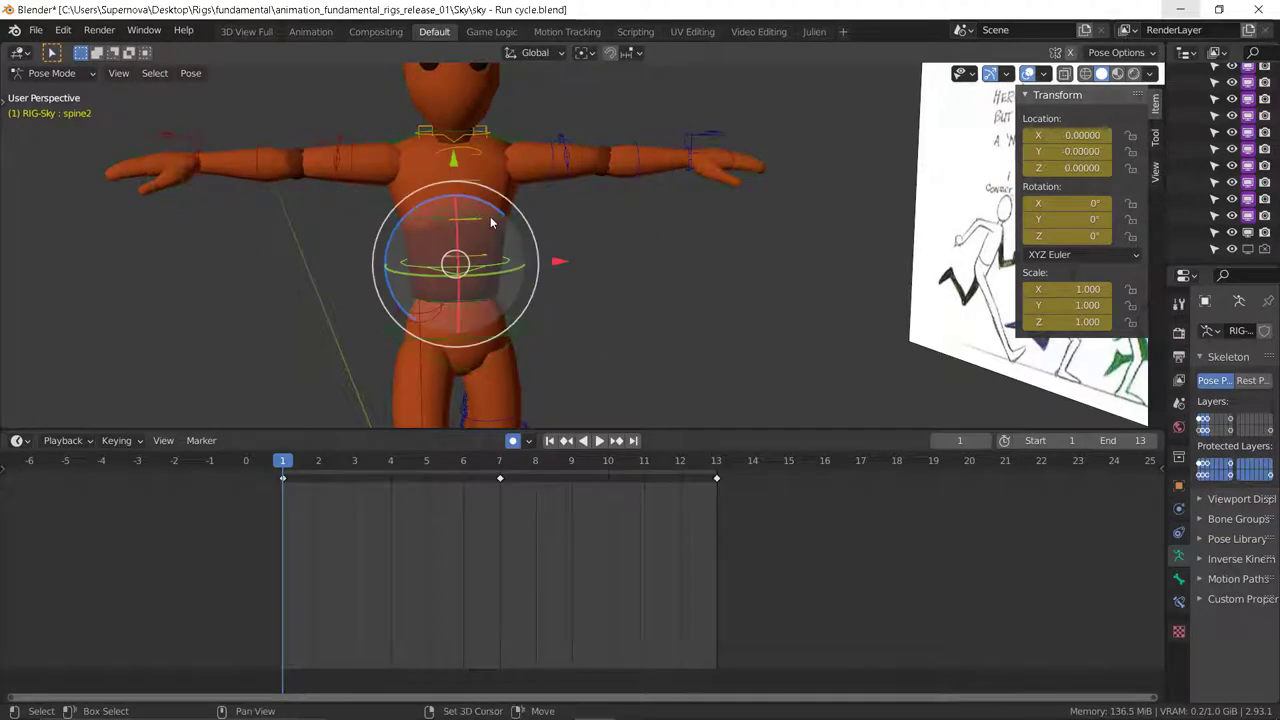
scroll(600, 262, "down", 3)
scroll(636, 288, "down", 3)
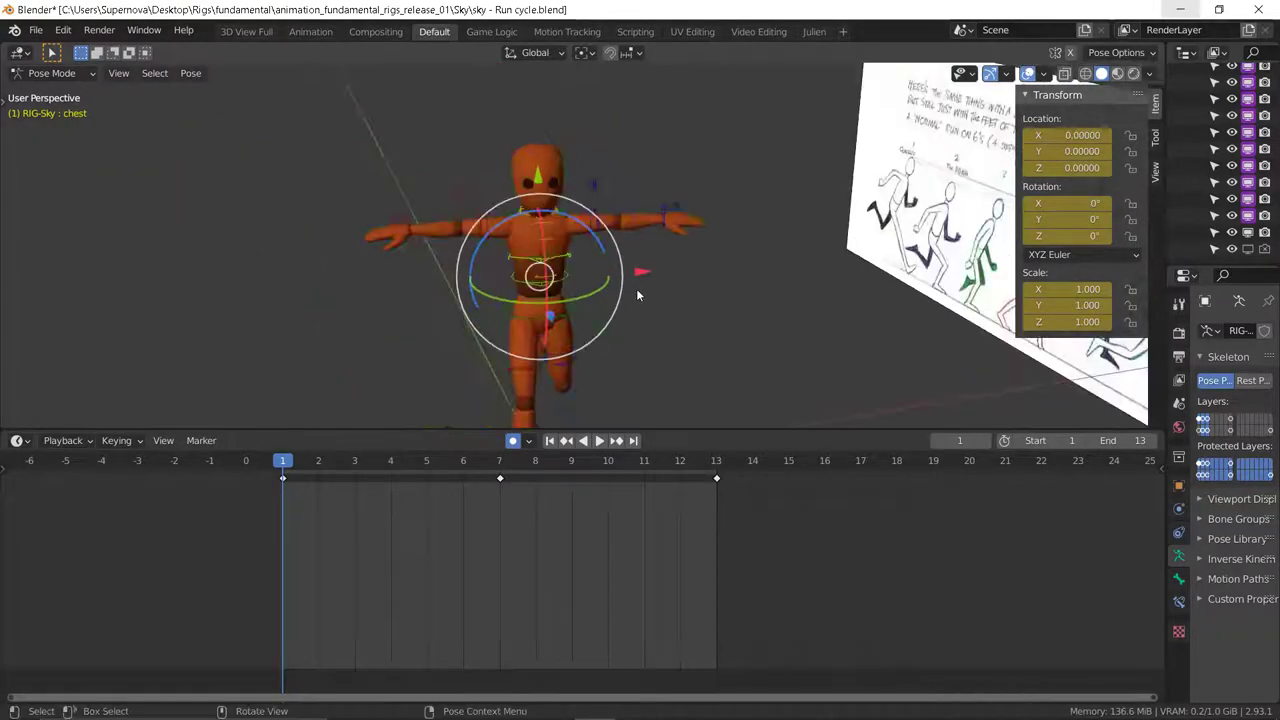
middle_click_drag(636, 288, 576, 317)
key("r")
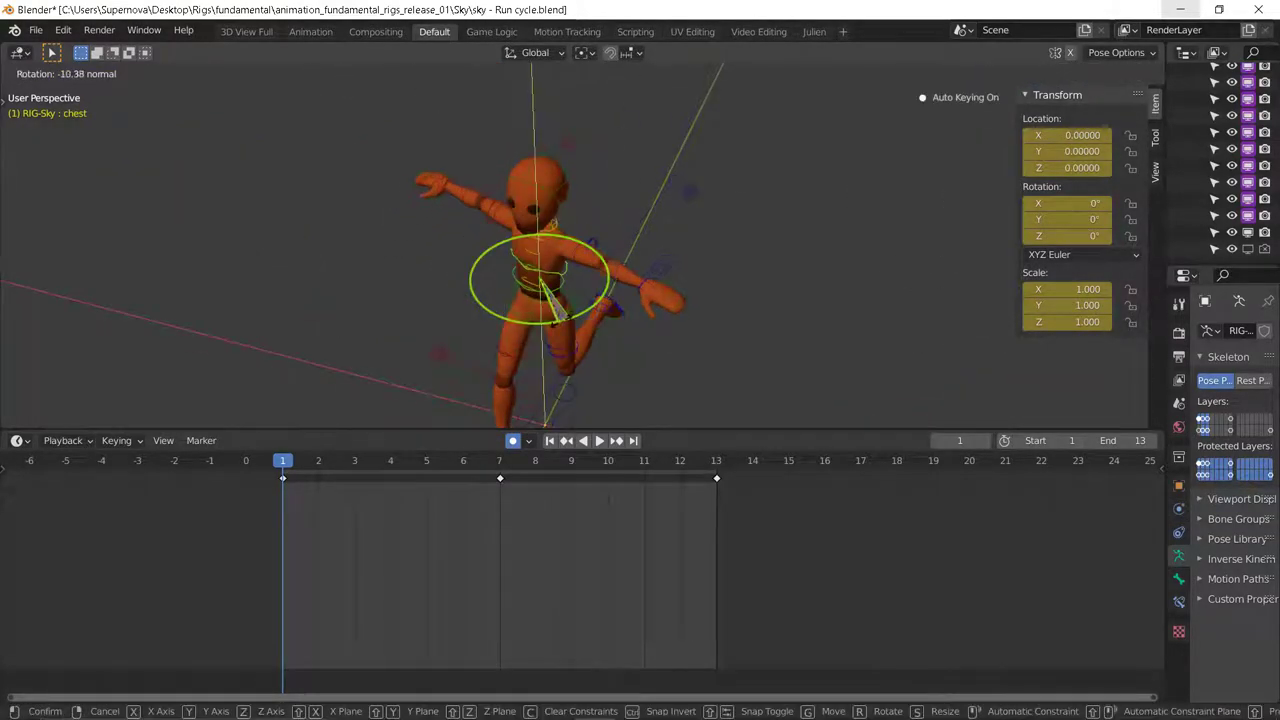
left_click_drag(551, 323, 532, 326)
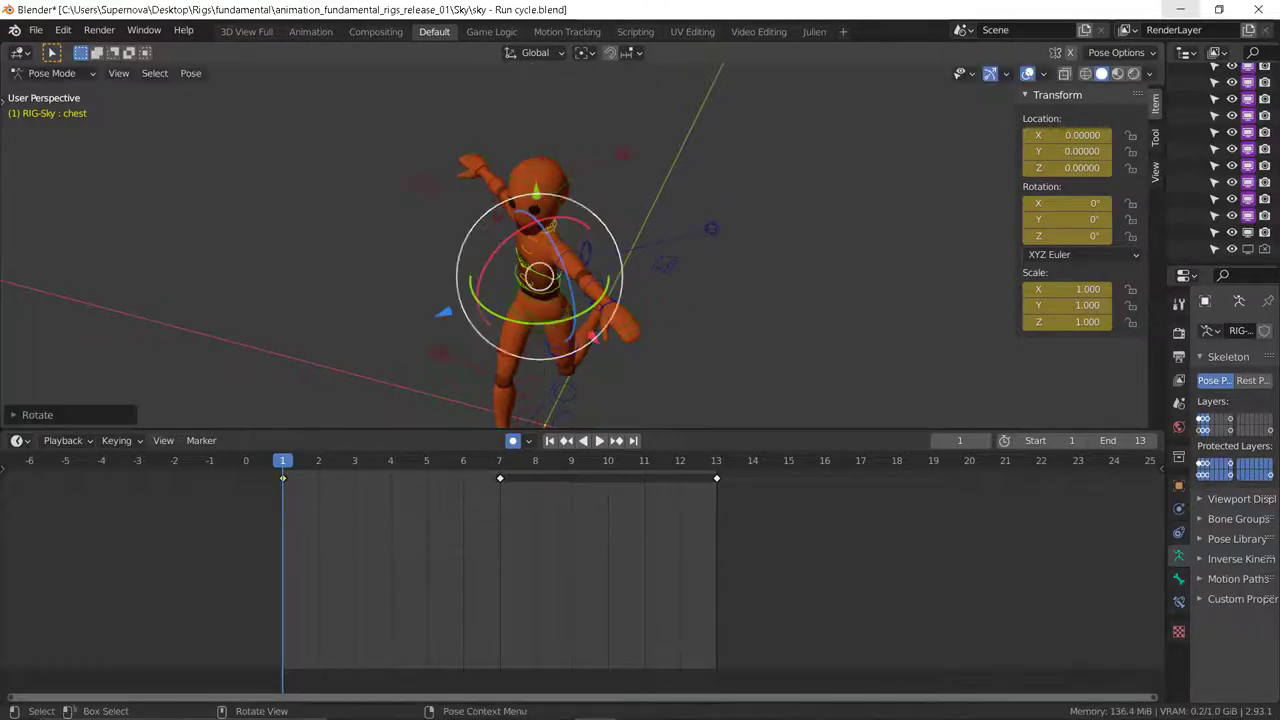
Step: Lean the torso control forward at frame 1 to an X rotation of about 27.4°
middle_click_drag(460, 312, 594, 272)
left_click(550, 318)
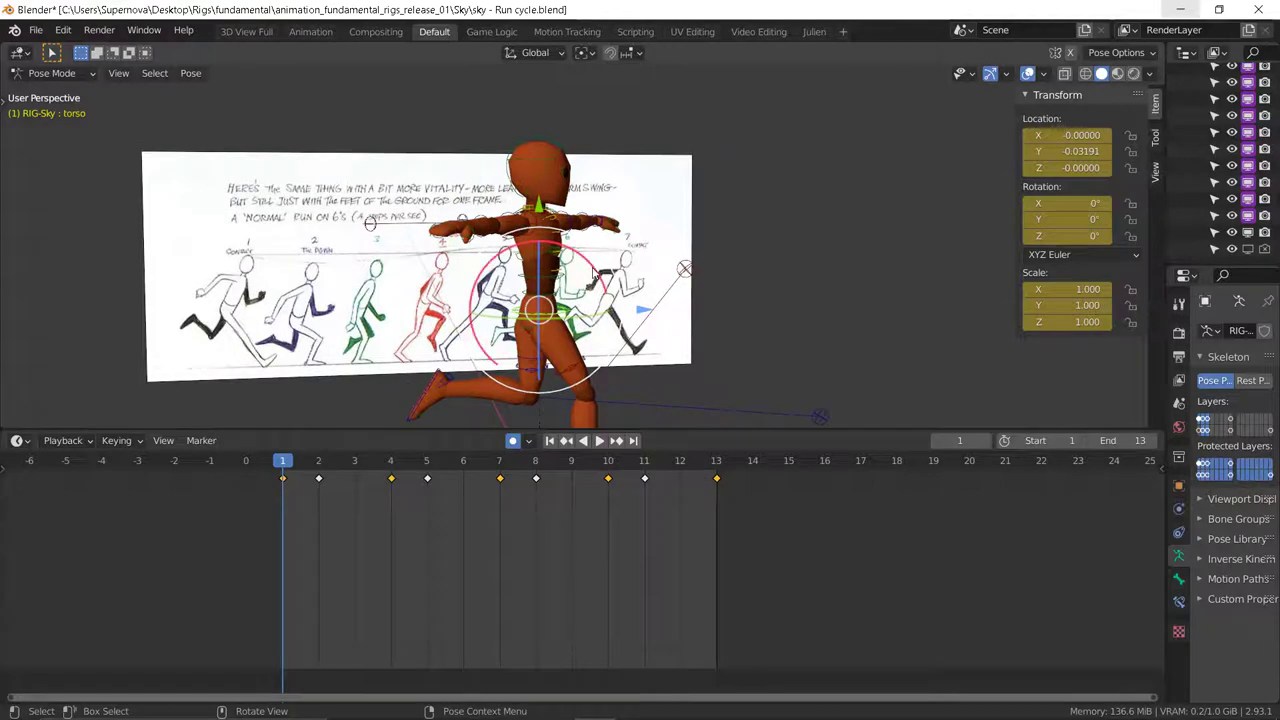
key("r")
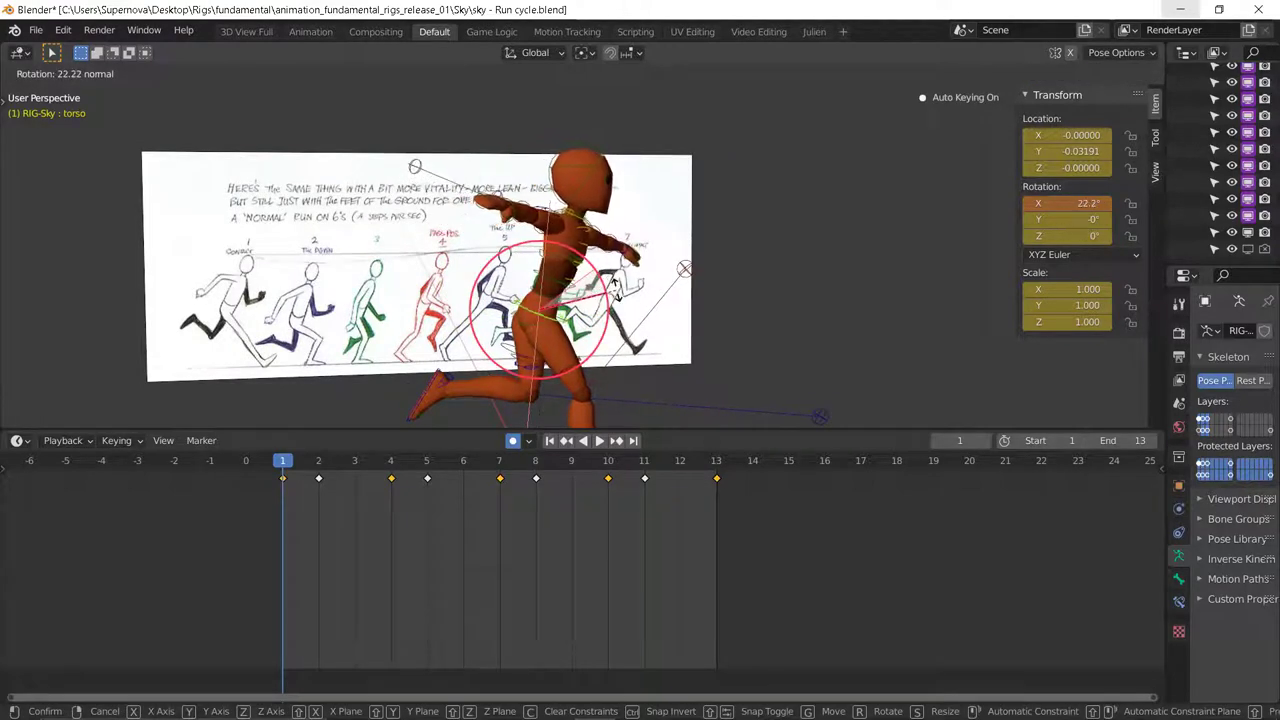
left_click(618, 290)
middle_click_drag(618, 290, 505, 413)
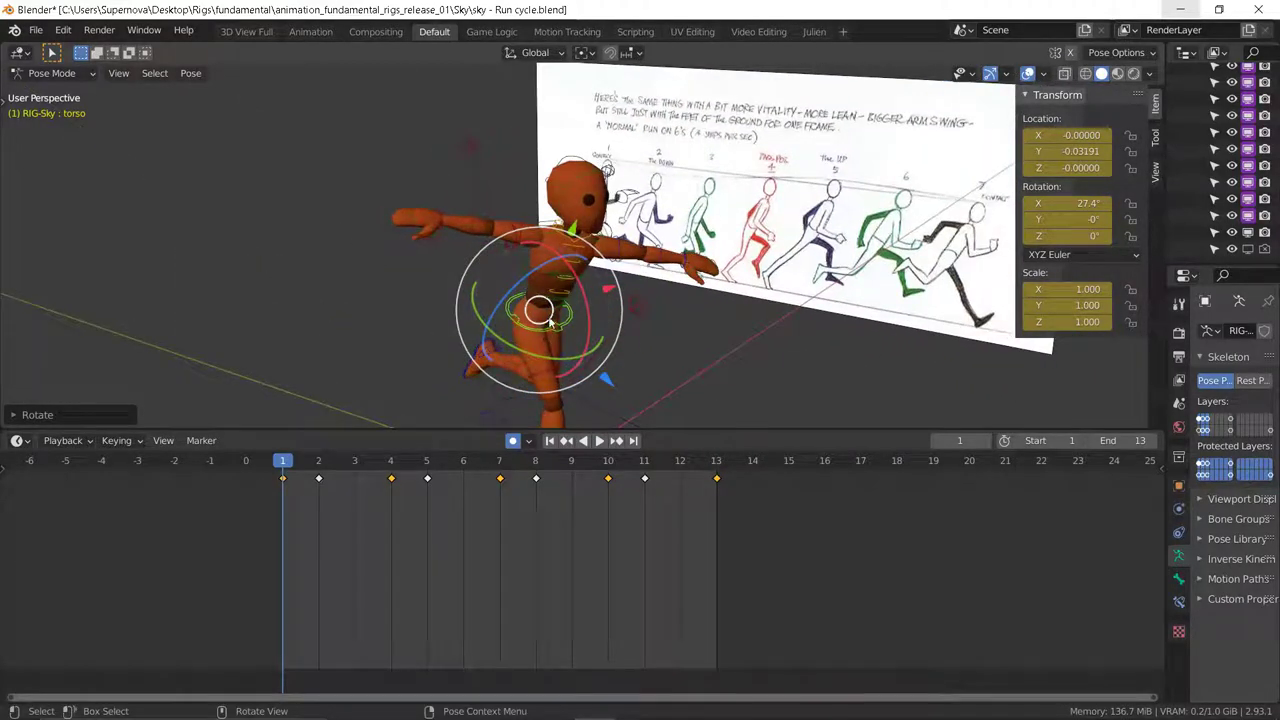
middle_click_drag(531, 354, 546, 254)
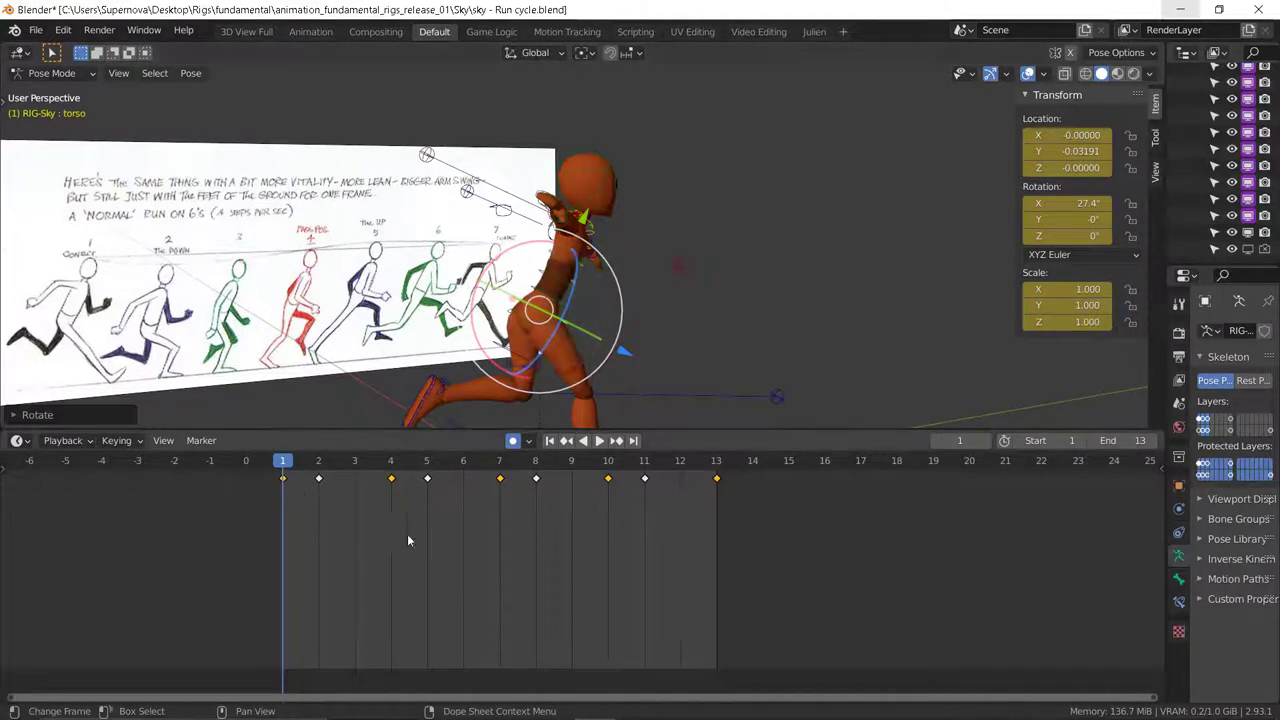
Step: Delete the torso's X Euler Rotation curve in the Graph Editor and return to the Timeline
key("ctrl+Tab")
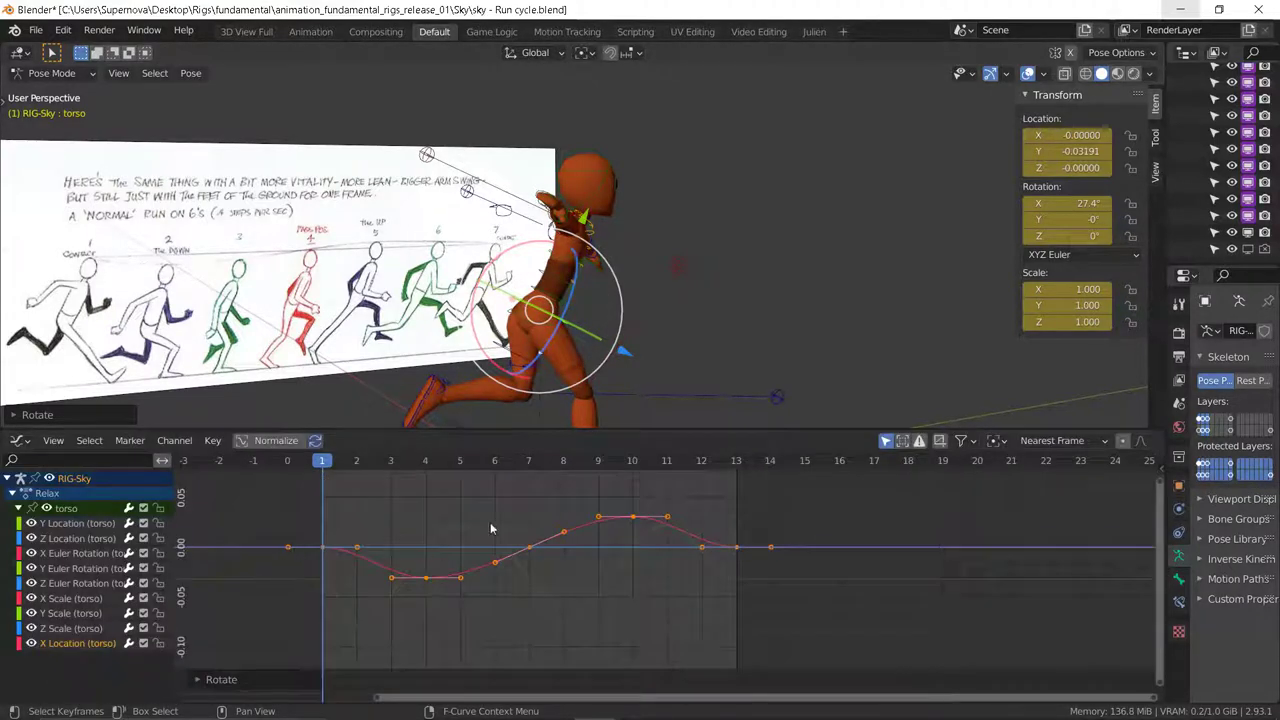
left_click(75, 553)
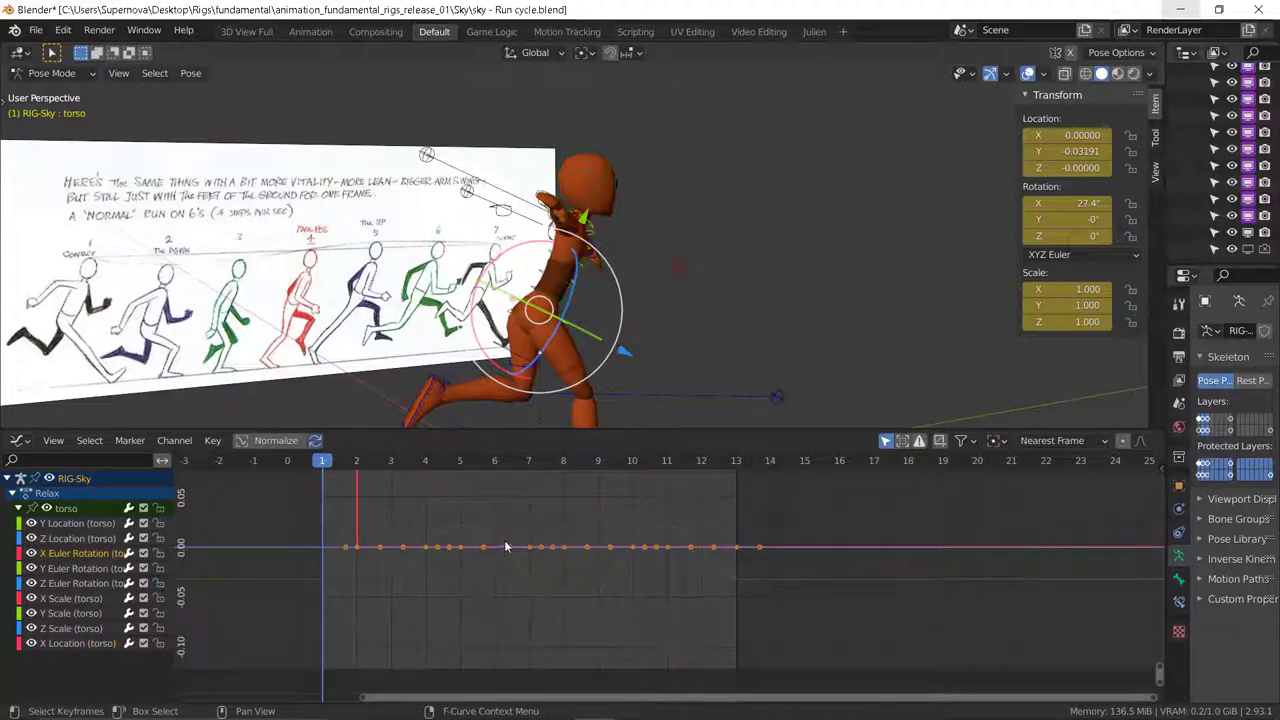
key("Delete")
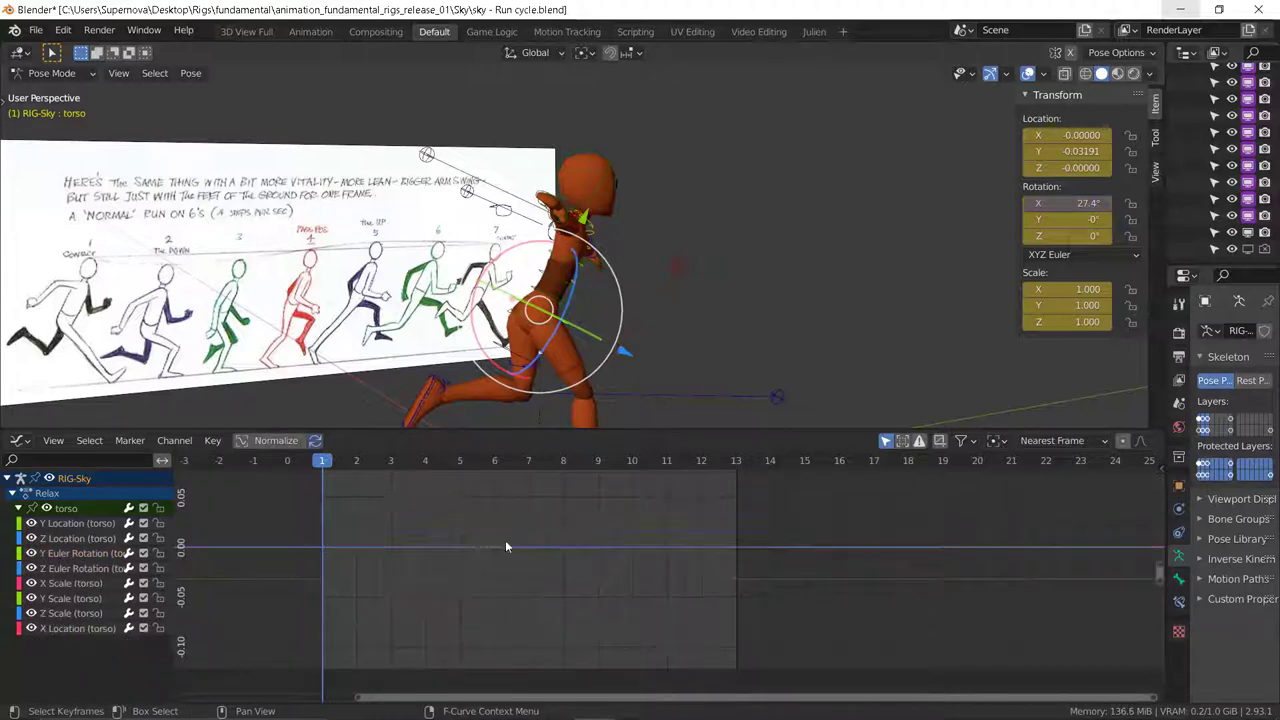
left_click(16, 442)
key("ctrl+Tab")
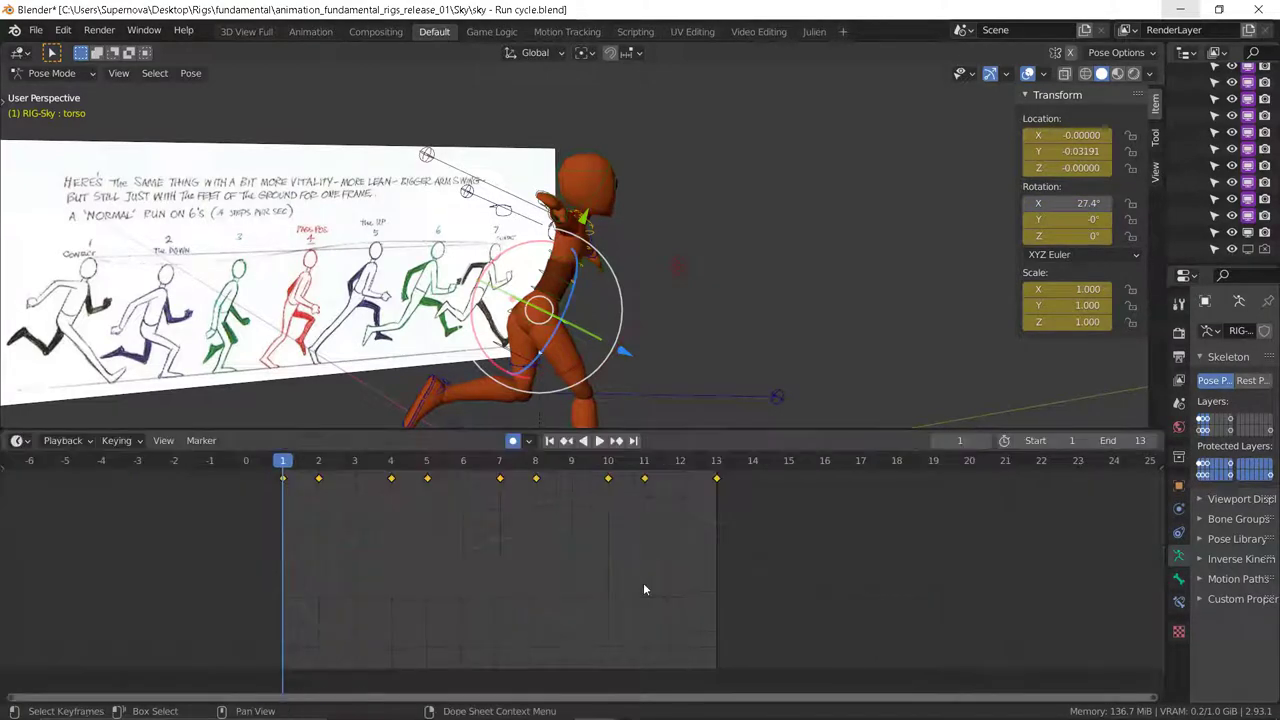
Step: Pose the left arm at frame 1 by lowering the upper arm and bending the forearm forward across the body
middle_click_drag(829, 270, 596, 280)
left_click(593, 230)
left_click_drag(595, 280, 458, 304)
left_click(566, 287)
Step: Rotate the left shoulder control at frame 1 to a Z rotation of about -9.75°
middle_click_drag(458, 304, 548, 227)
scroll(548, 227, "up", 4)
left_click(548, 220)
middle_click_drag(658, 220, 565, 274)
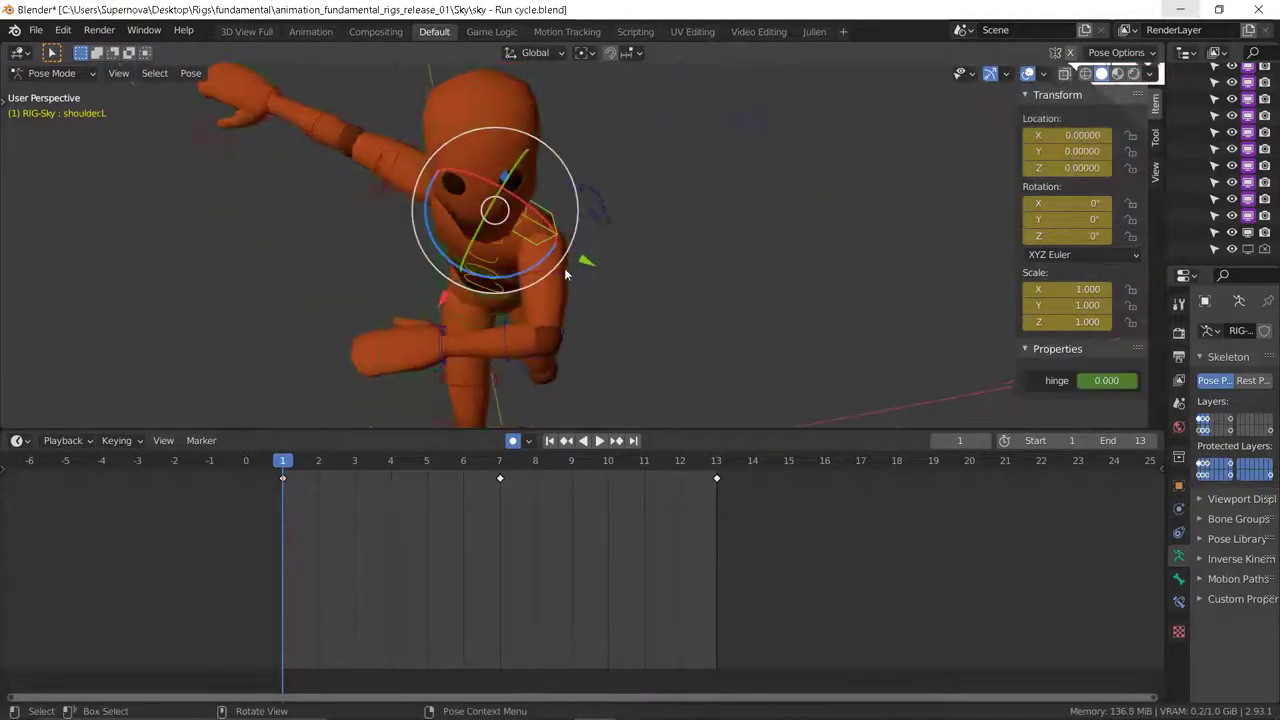
left_click_drag(550, 258, 544, 278)
middle_click_drag(544, 278, 542, 288)
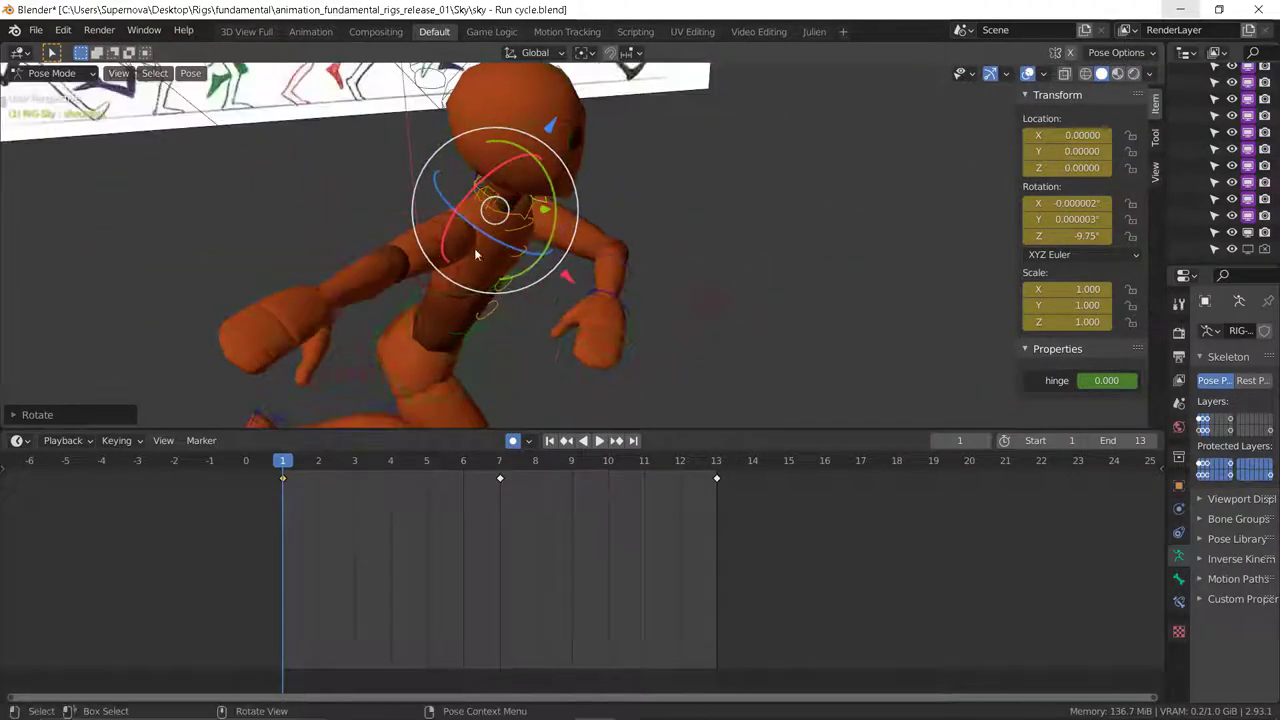
Step: Swing the right upper arm backward at frame 1 to a rotation of about -76.8° X, -54.3° Y and -27.2° Z
key("alt+r")
mouse_move(474, 248)
middle_mouse_down()
mouse_move(402, 301)
mouse_move(485, 254)
middle_mouse_up()
left_click_drag(470, 199, 449, 228)
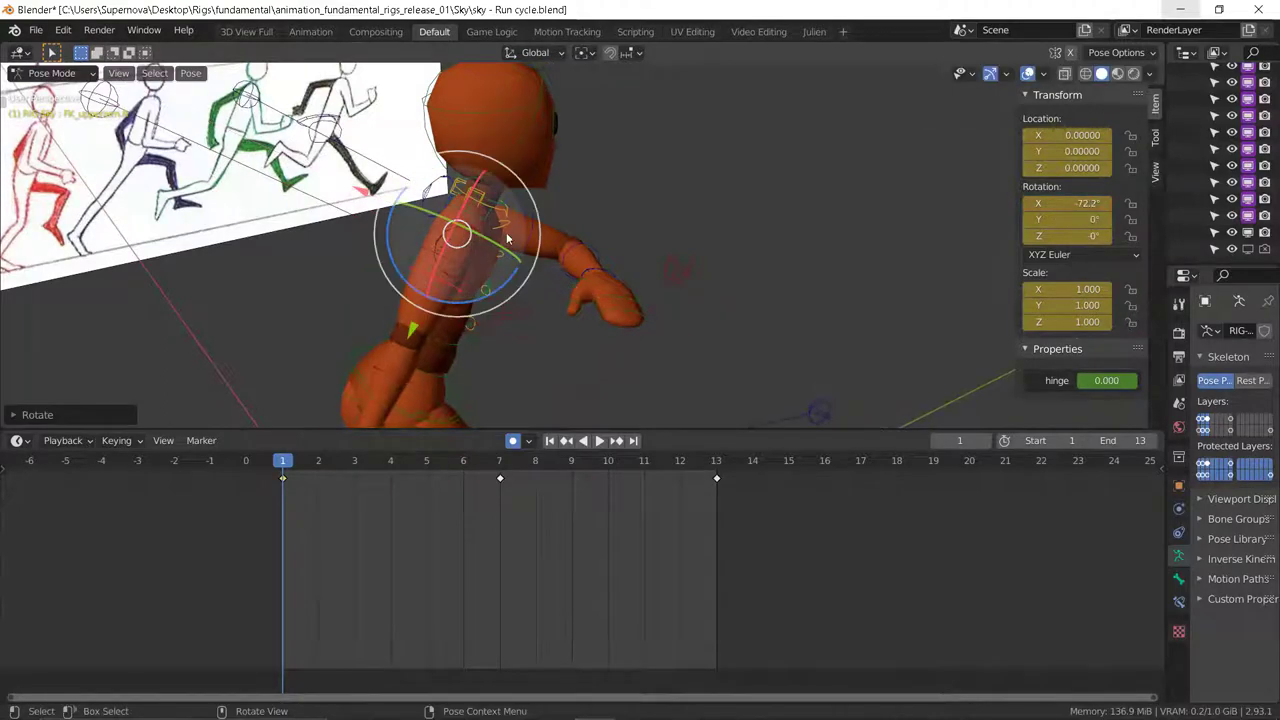
left_click_drag(509, 270, 456, 300)
left_click_drag(802, 341, 795, 338)
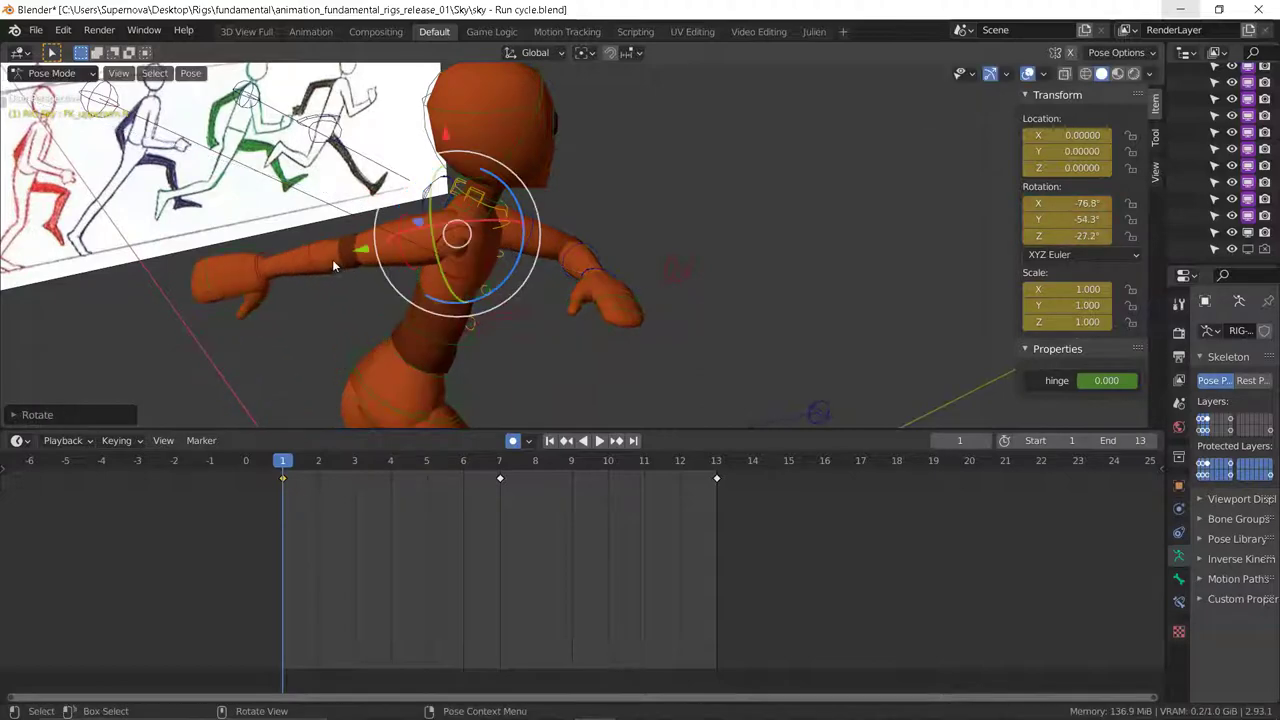
Step: Bend the right forearm at frame 1 to a Z rotation of 42° and compare the pose with the reference image
left_click(312, 254)
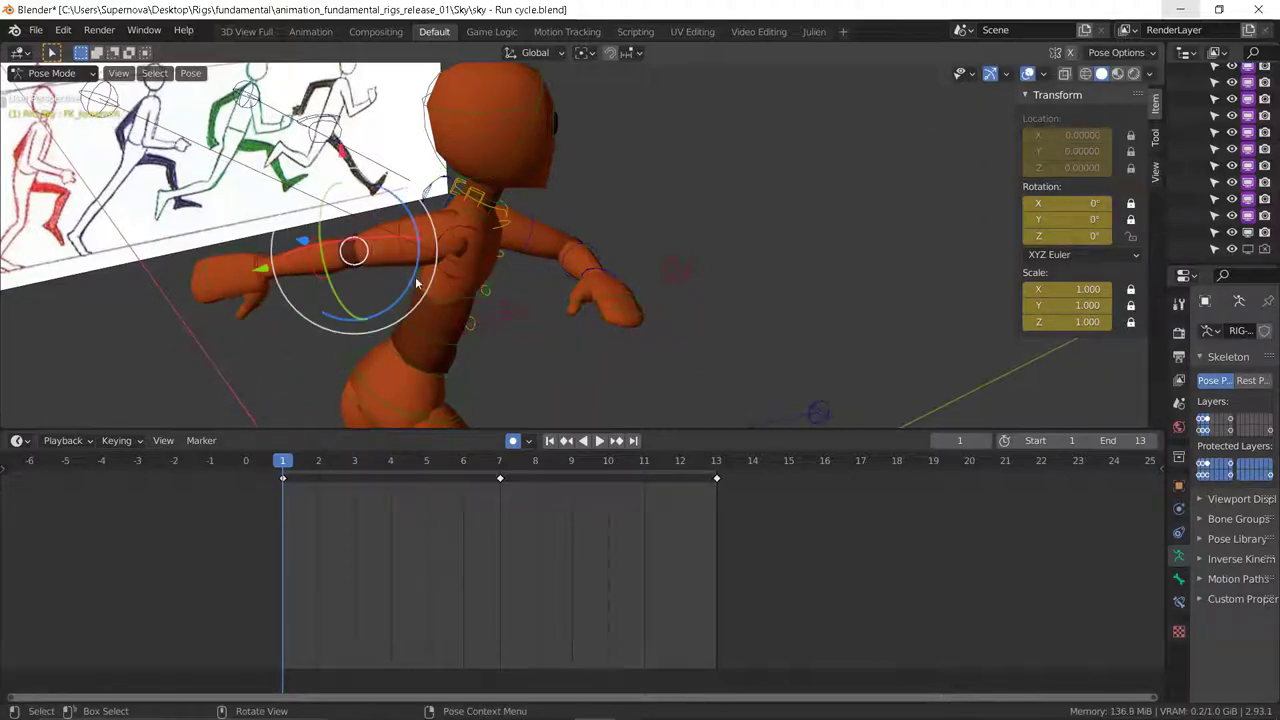
key("r")
left_click_drag(405, 264, 408, 227)
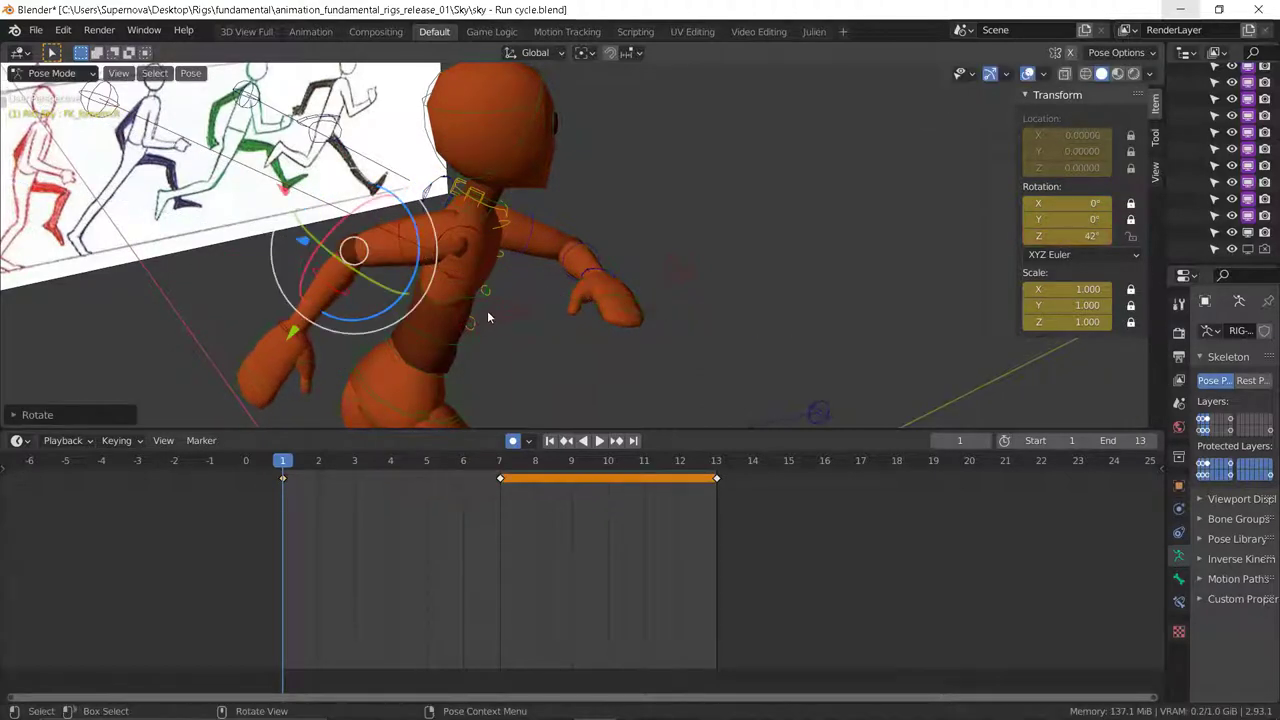
scroll(492, 308, "down", 4)
middle_click_drag(590, 366, 508, 334)
scroll(543, 244, "down", 1)
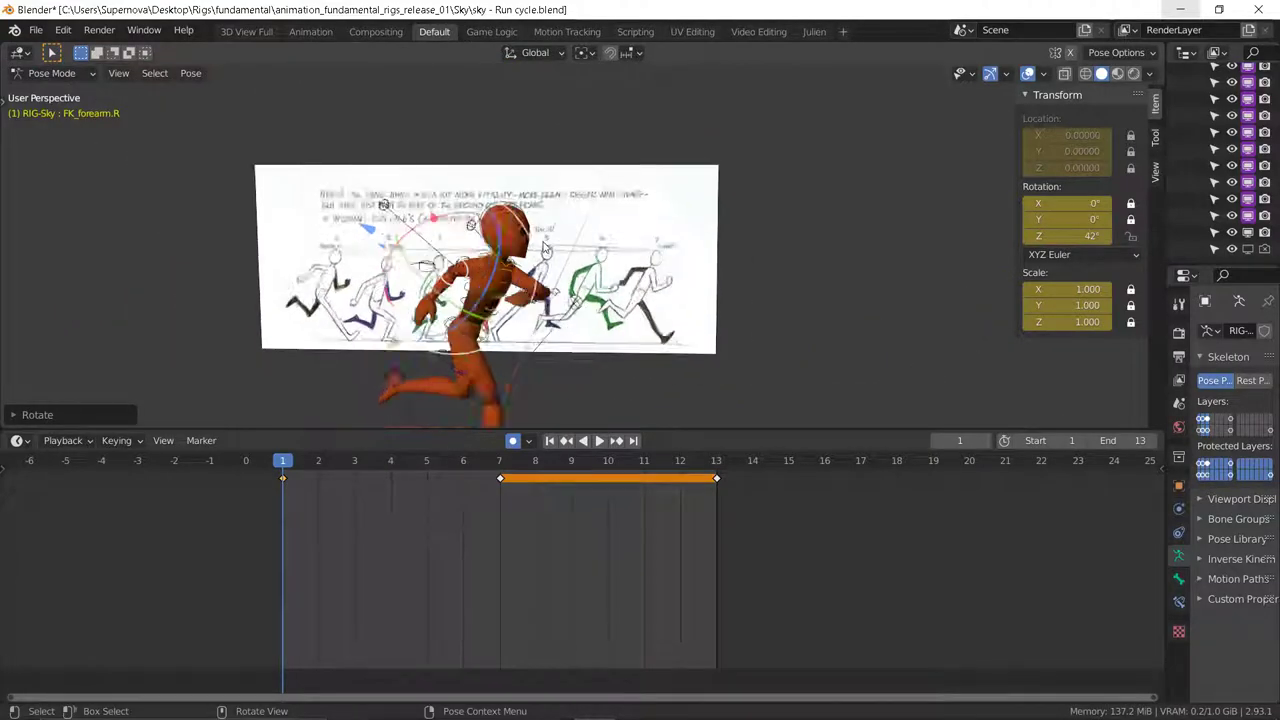
middle_click_drag(545, 248, 514, 296)
scroll(530, 308, "up", 3)
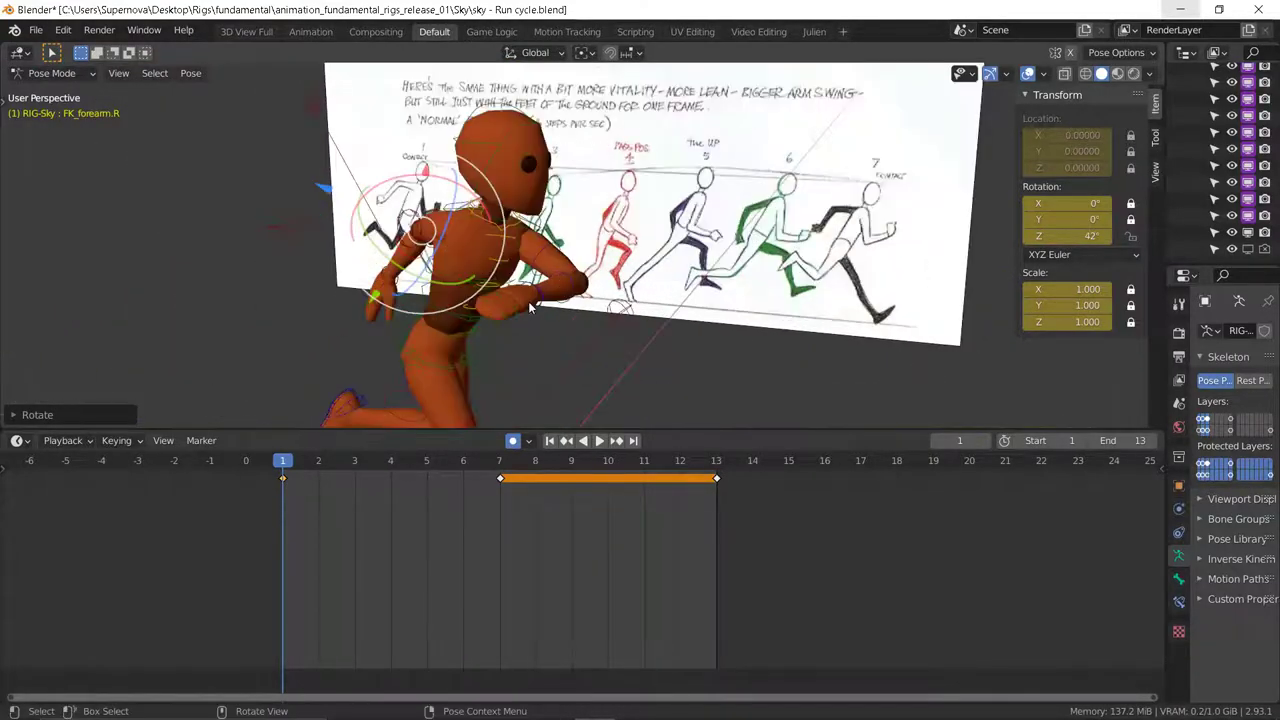
Step: Try to curl the left hand's outer finger segment at frame 1 using the Global orientation, clearing its rotation at the end
middle_click_drag(627, 298, 466, 349)
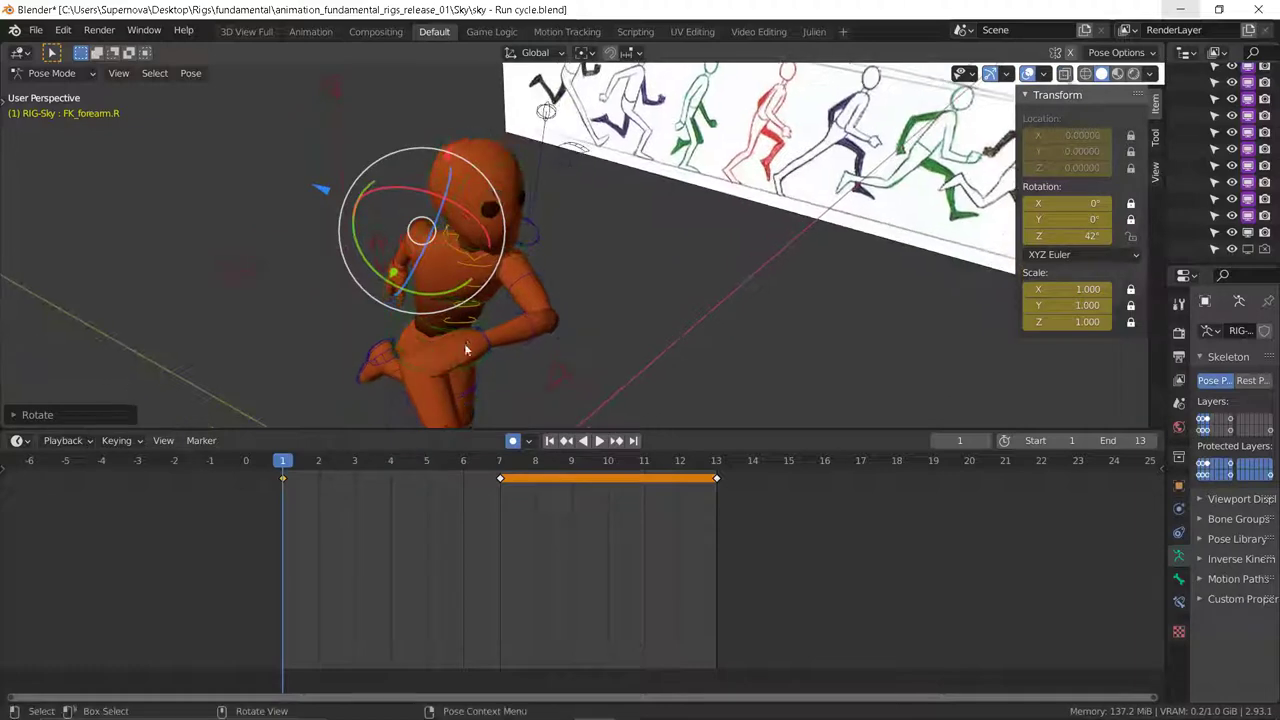
left_click(451, 356)
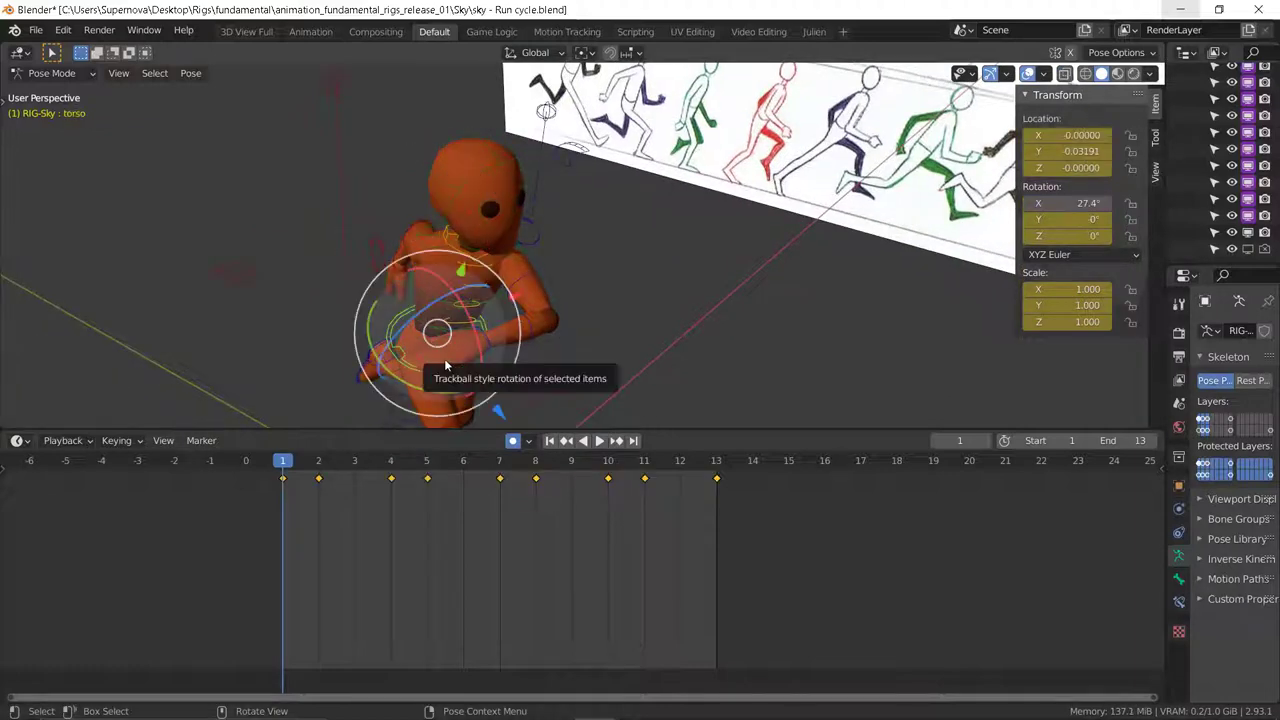
left_click(444, 358)
left_click(436, 362)
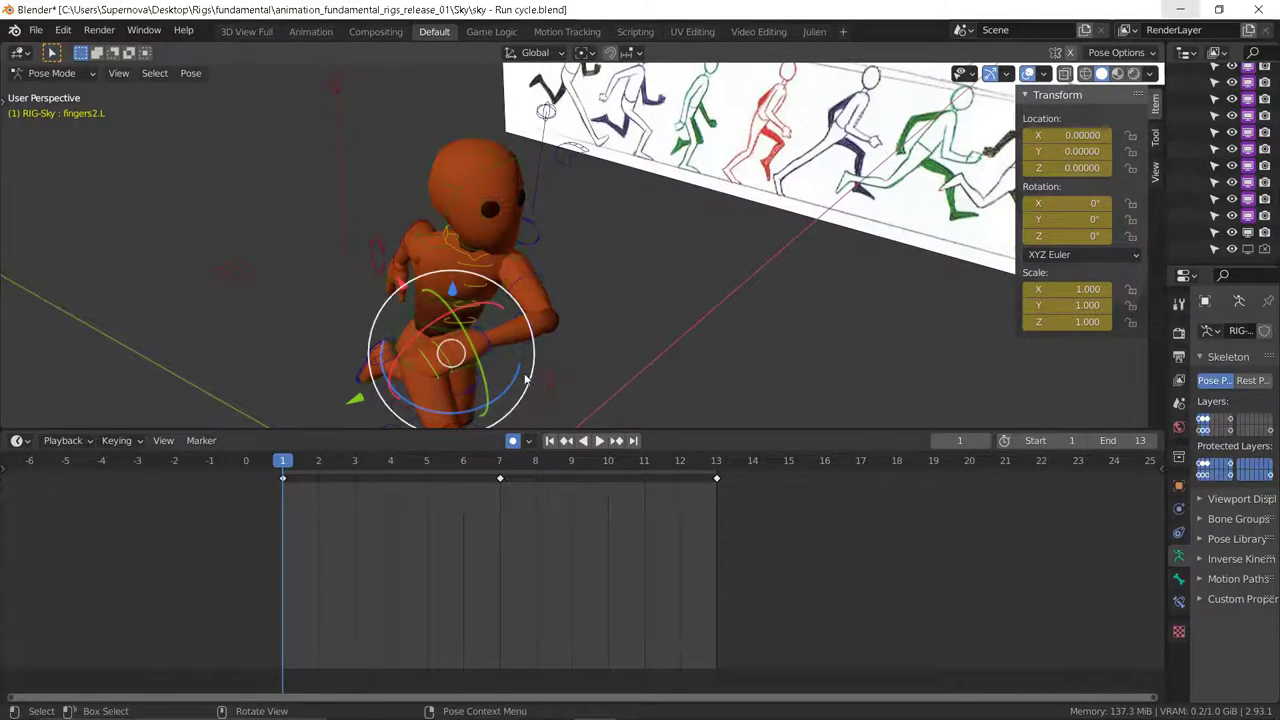
middle_click_drag(436, 362, 490, 309)
left_click_drag(412, 308, 394, 327)
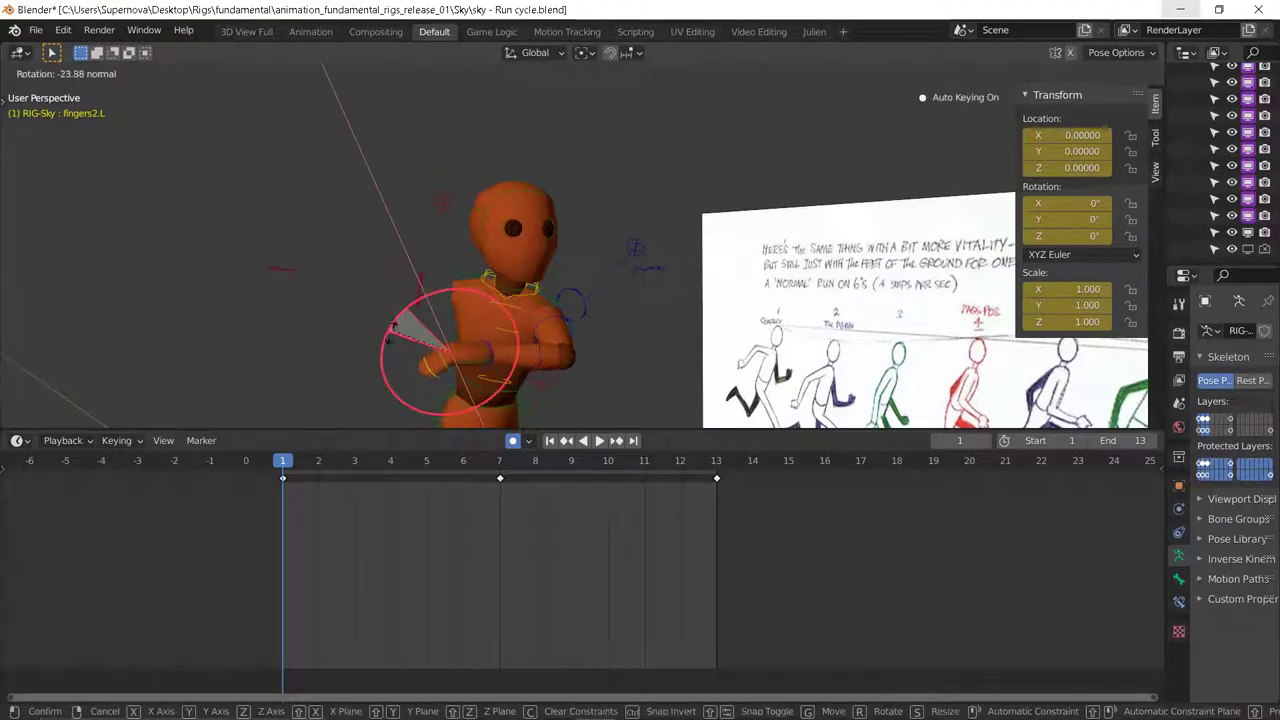
left_click_drag(384, 388, 392, 398)
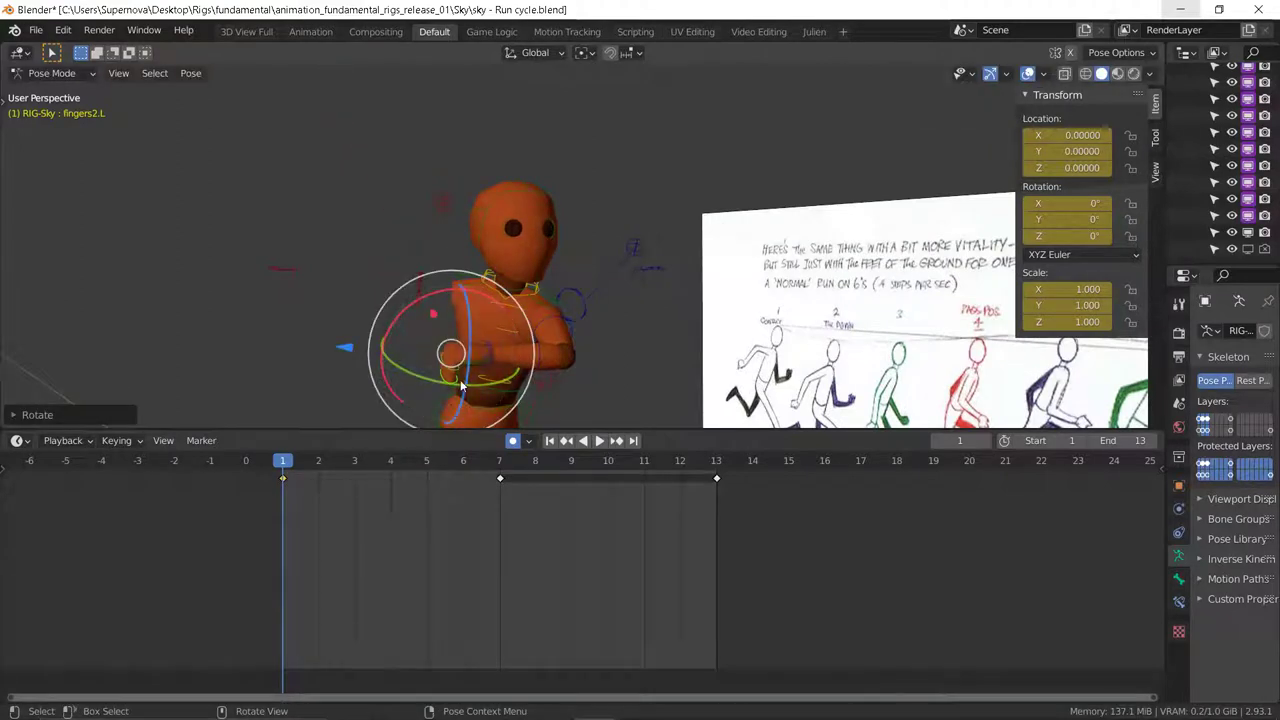
left_click(488, 393)
middle_click_drag(489, 394, 490, 348)
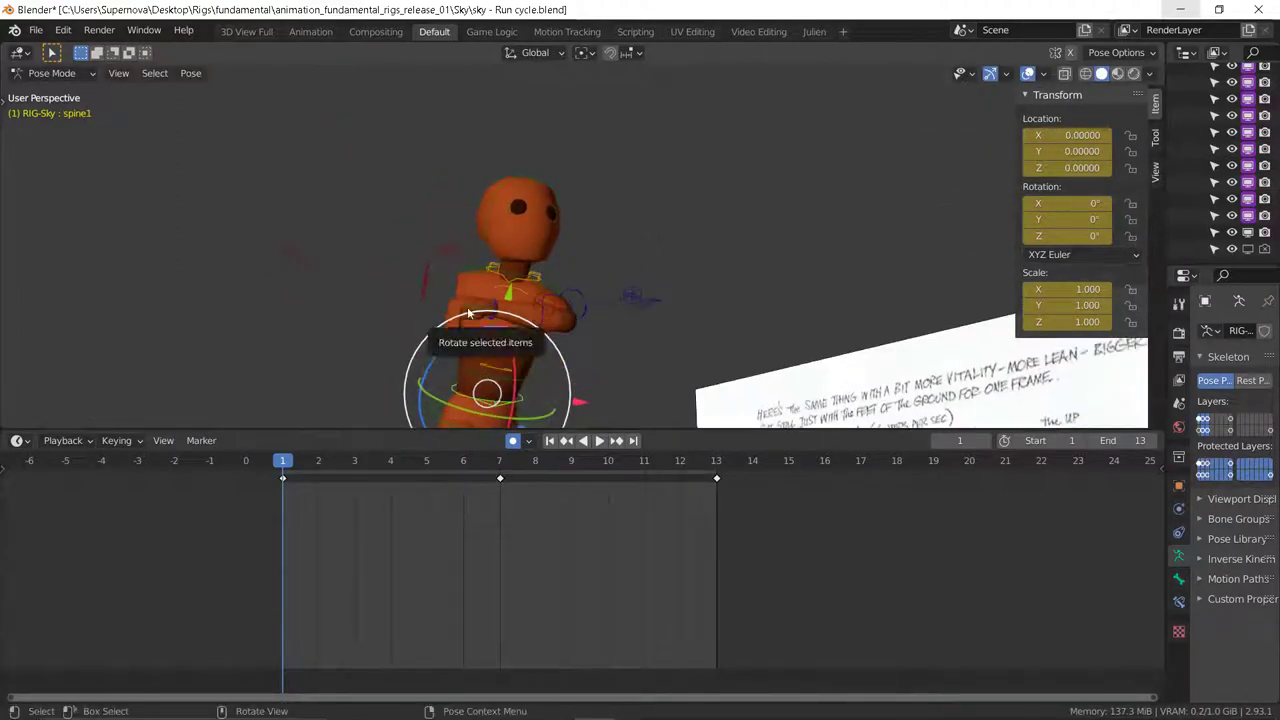
left_click(458, 318)
left_click_drag(424, 265, 390, 275)
left_click_drag(396, 326, 398, 338)
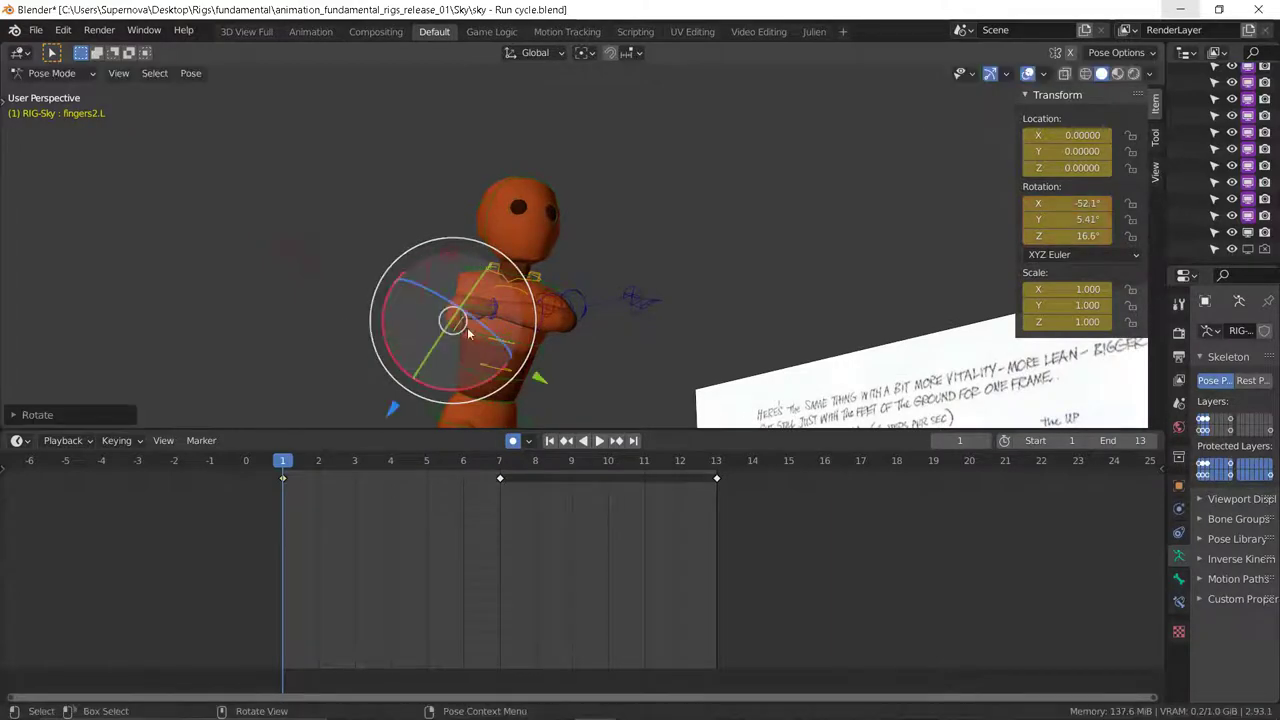
middle_click_drag(468, 332, 589, 343)
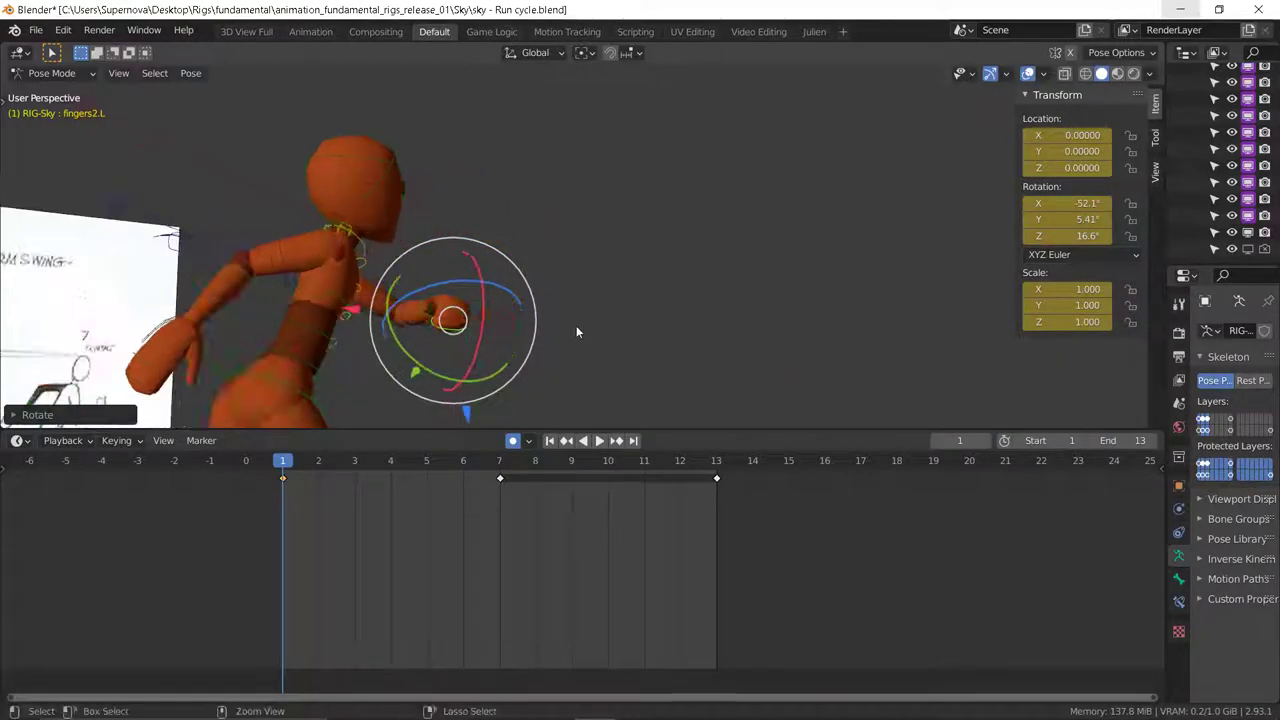
key("alt+r")
Step: Switch the transform orientation to Gimbal and curl both left finger segments at frame 1, with the base segment at about -99.8° X
left_click(548, 52)
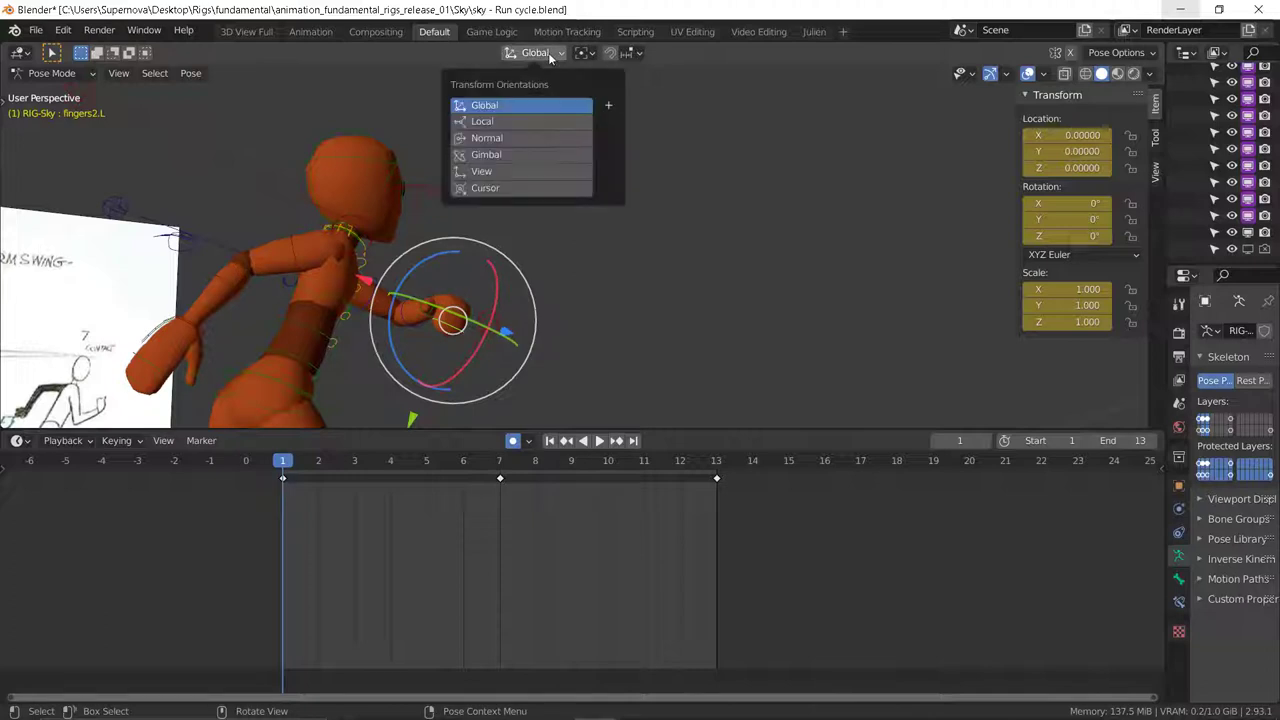
left_click(515, 154)
left_click_drag(493, 274, 491, 281)
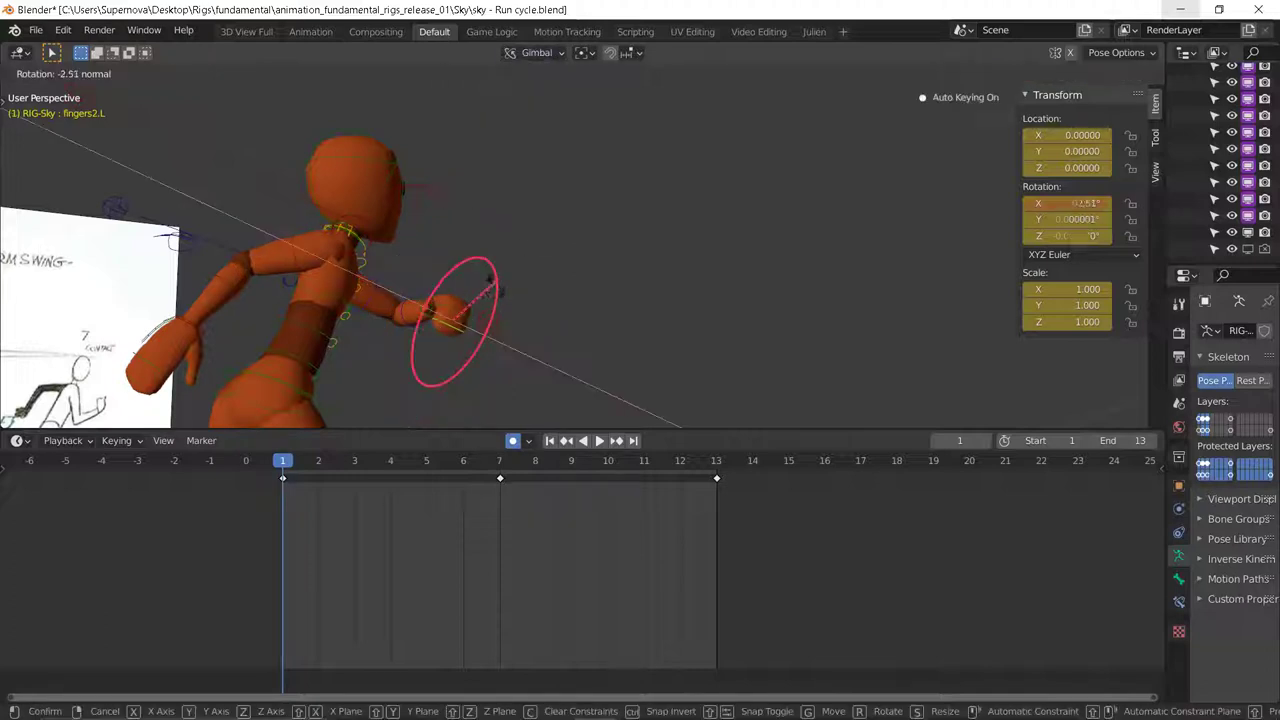
left_click_drag(469, 337, 474, 333)
mouse_move(474, 333)
middle_mouse_down()
mouse_move(572, 304)
mouse_move(453, 321)
middle_mouse_up()
left_click(457, 314)
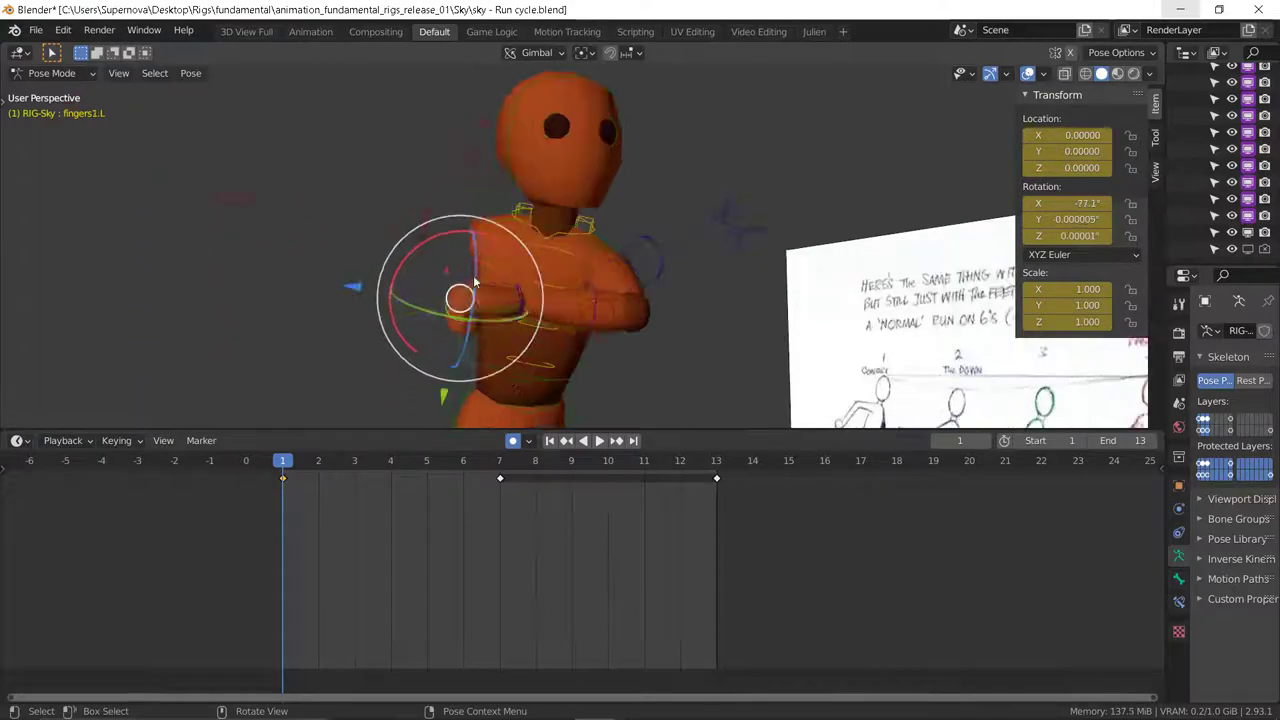
left_click_drag(405, 256, 398, 292)
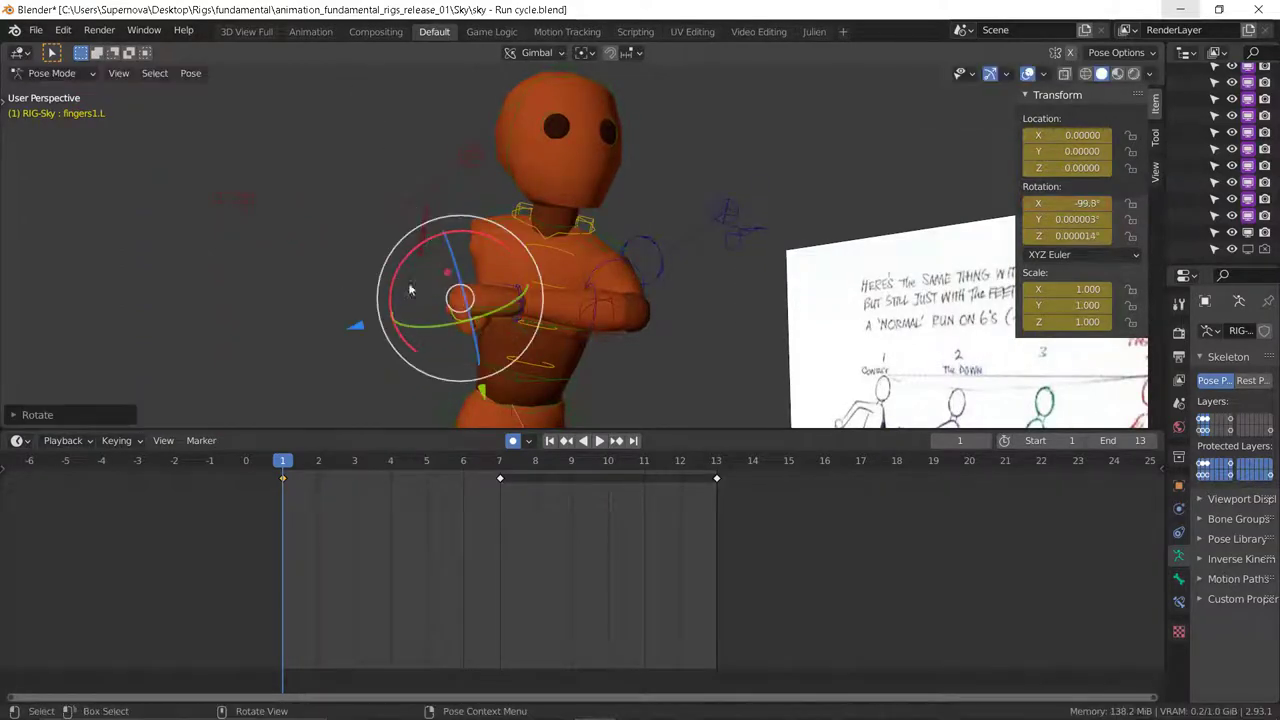
mouse_move(510, 407)
middle_mouse_down()
mouse_move(328, 373)
mouse_move(432, 370)
mouse_move(343, 363)
middle_mouse_up()
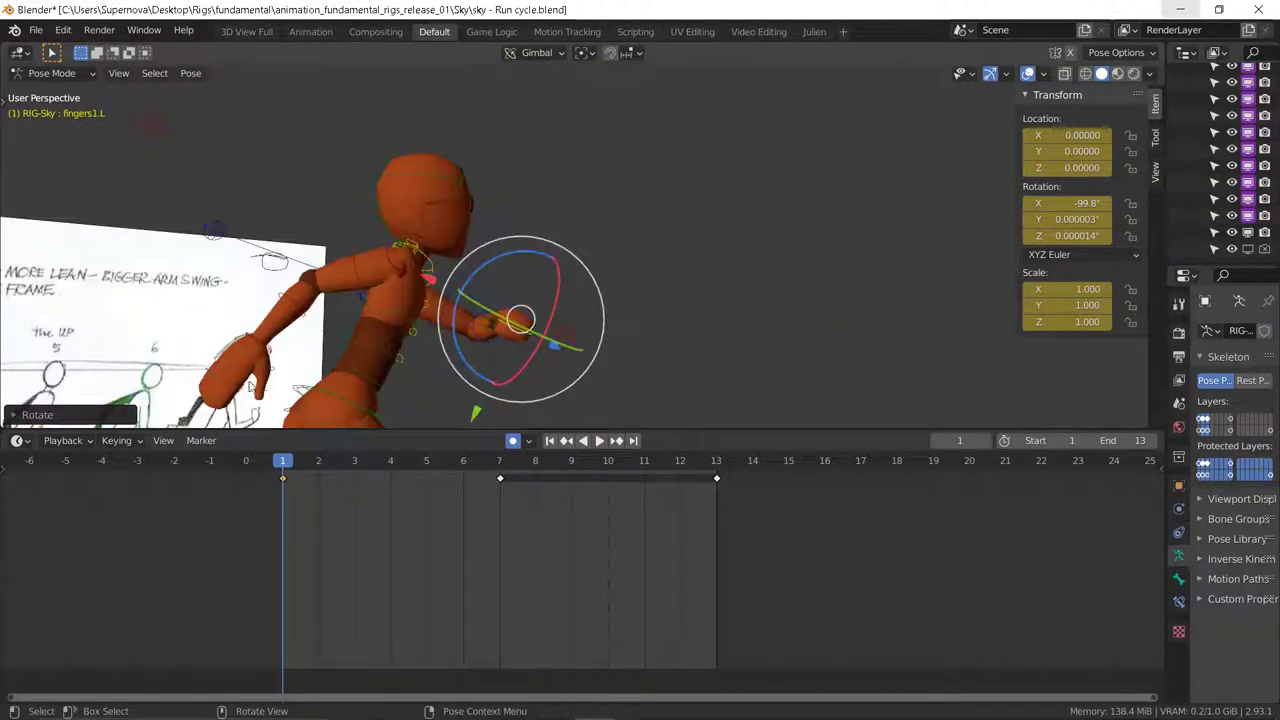
left_click(220, 380)
middle_click_drag(218, 382, 182, 335)
left_click_drag(182, 335, 168, 345)
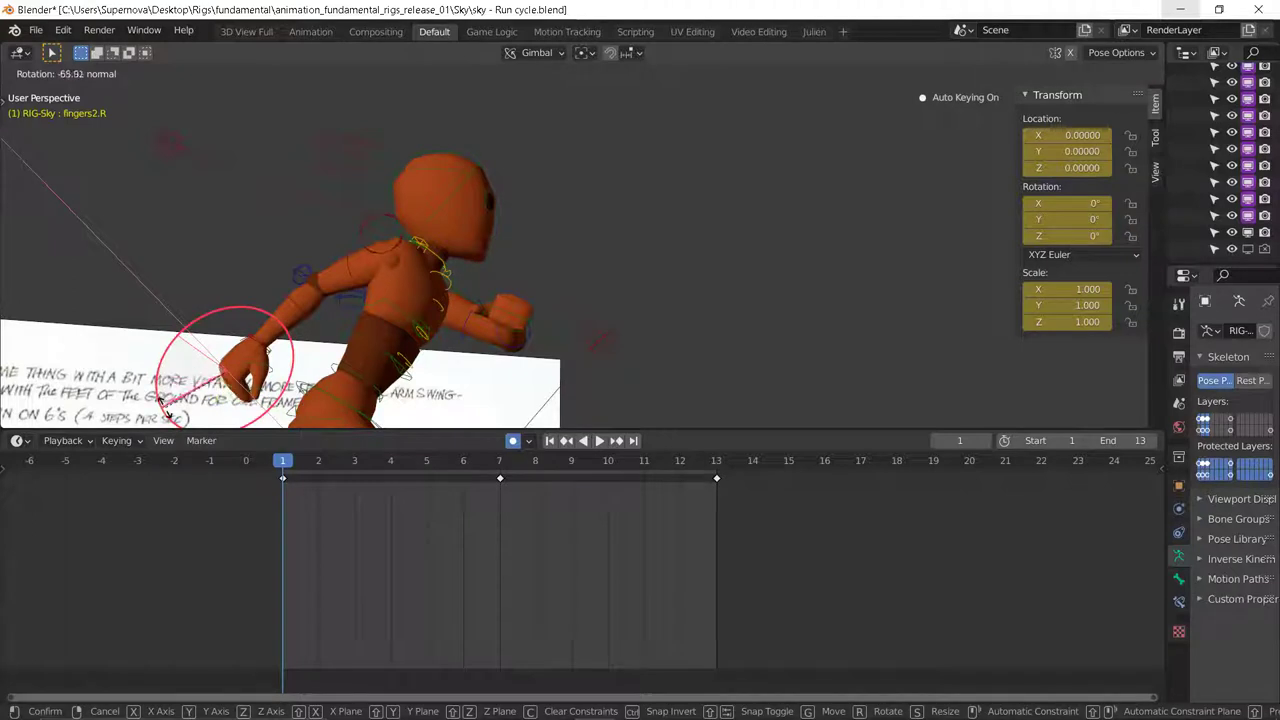
left_click_drag(164, 408, 172, 412)
Step: Curl the right hand's outer finger segment at frame 1 to an X rotation of about -73°
mouse_move(214, 356)
middle_mouse_down()
mouse_move(250, 377)
mouse_move(252, 398)
mouse_move(340, 397)
mouse_move(242, 392)
mouse_move(286, 368)
mouse_move(266, 396)
mouse_move(449, 268)
mouse_move(453, 295)
mouse_move(492, 261)
mouse_move(513, 279)
mouse_move(533, 250)
middle_mouse_up()
left_click(199, 392)
left_click(458, 270)
left_click_drag(533, 250, 537, 256)
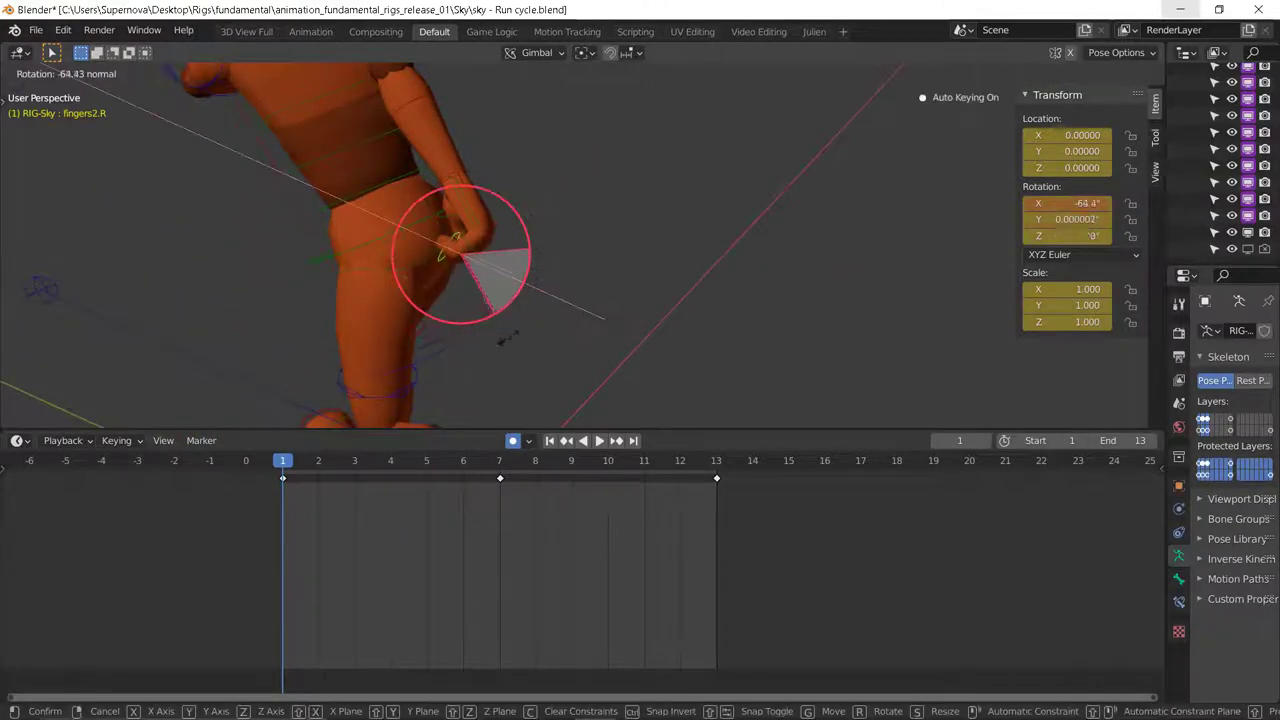
left_click_drag(503, 340, 498, 344)
Step: Curl the right hand's base finger segment at frame 1 to an X rotation of about -97.3° and check the fist
left_click(462, 252)
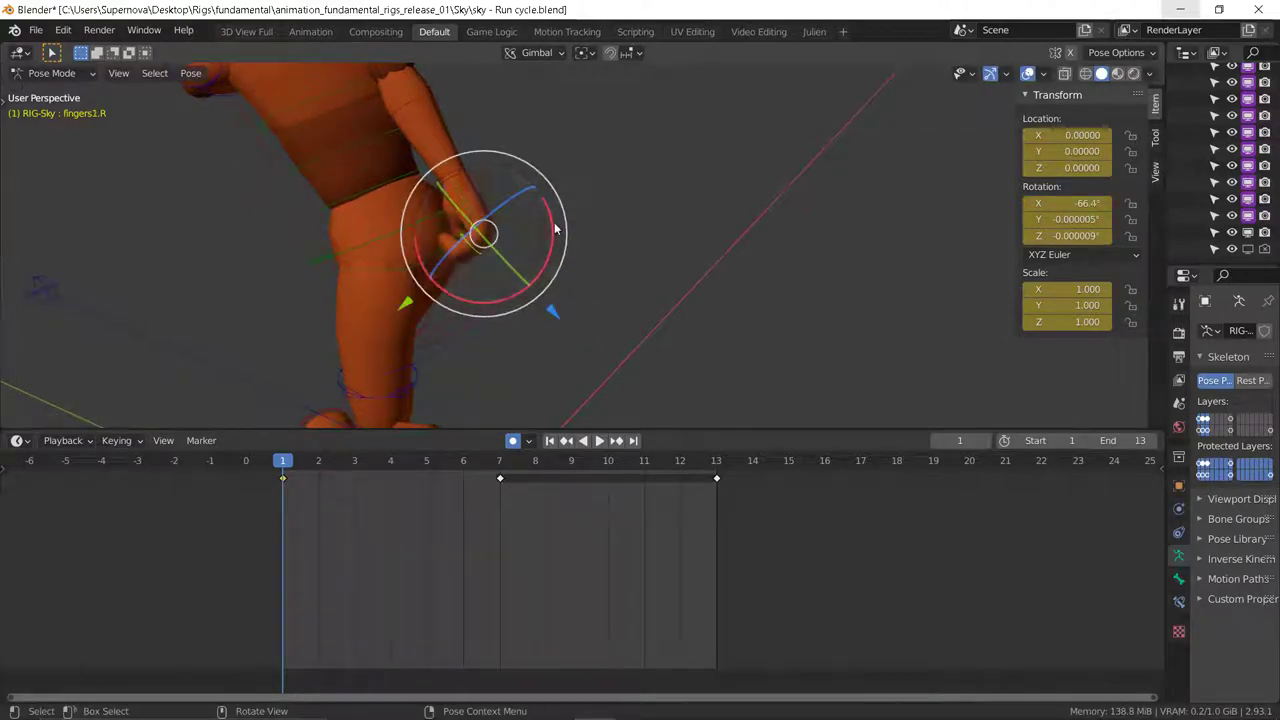
left_click_drag(555, 230, 558, 273)
middle_click_drag(610, 285, 589, 207)
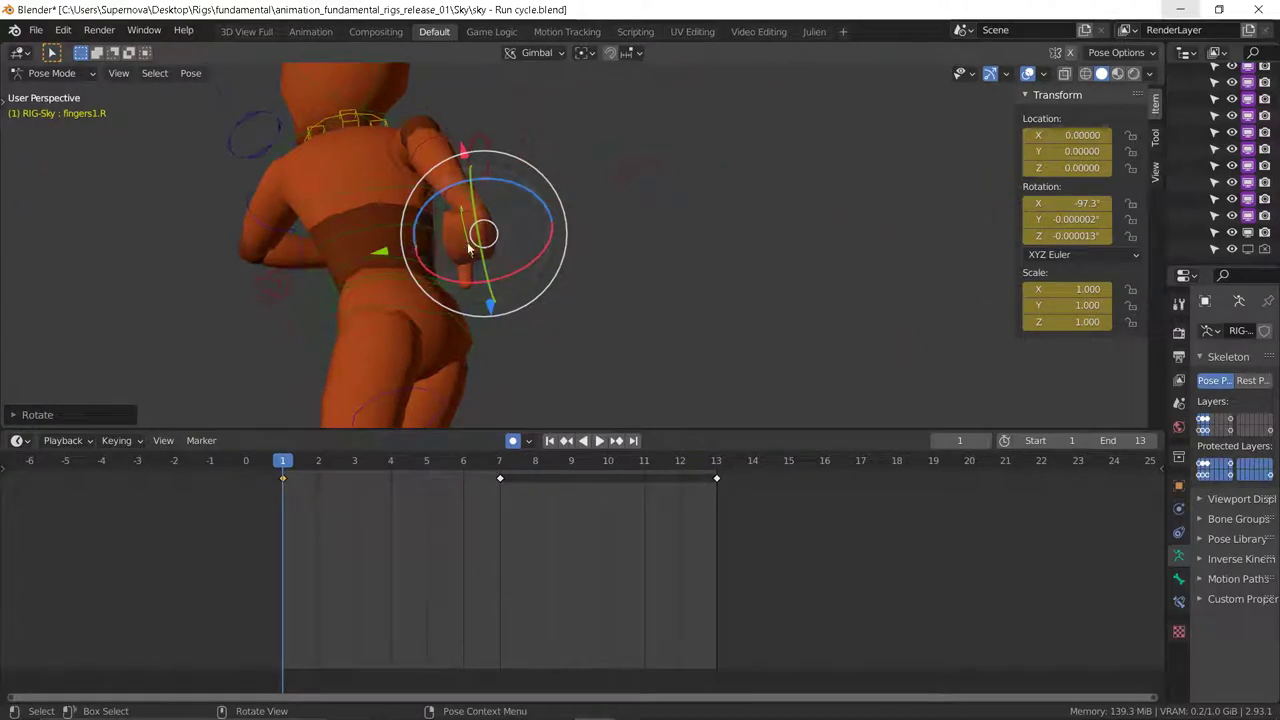
mouse_move(468, 249)
middle_mouse_down()
mouse_move(560, 245)
mouse_move(250, 338)
mouse_move(327, 323)
middle_mouse_up()
left_click(442, 220, "shift")
scroll(591, 244, "up", 9)
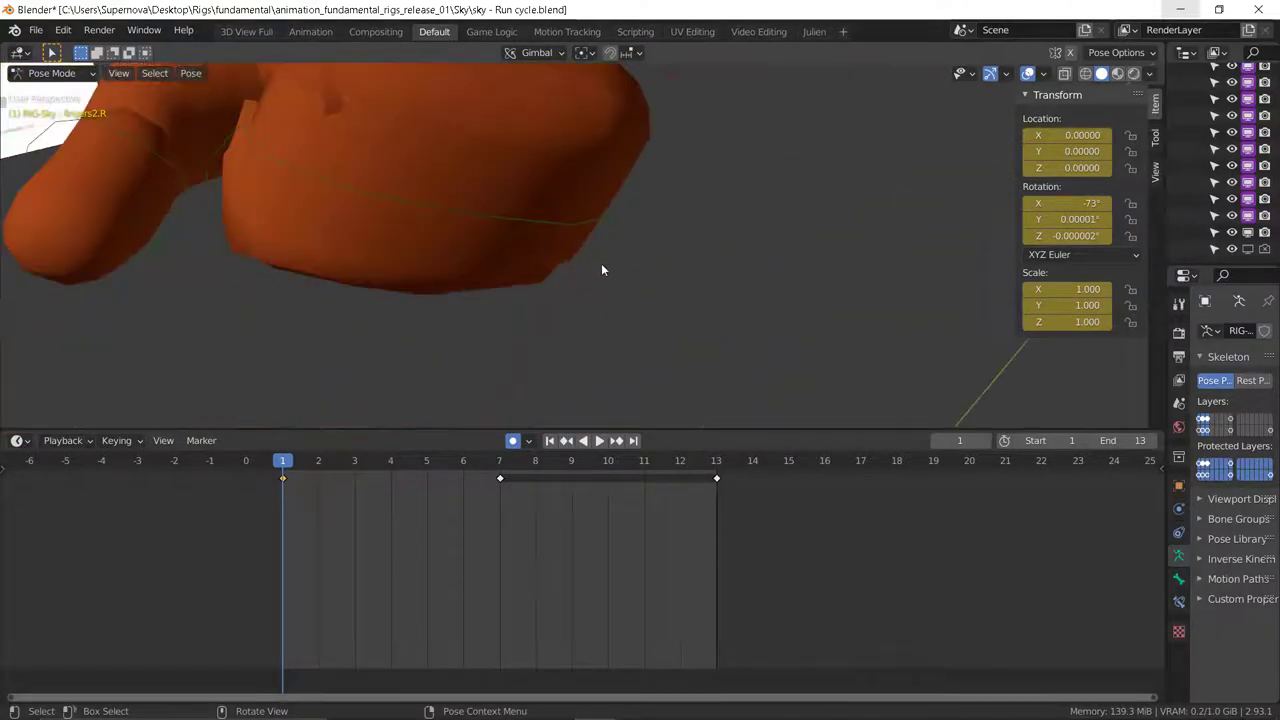
middle_click_drag(601, 263, 540, 235)
scroll(540, 235, "down", 6)
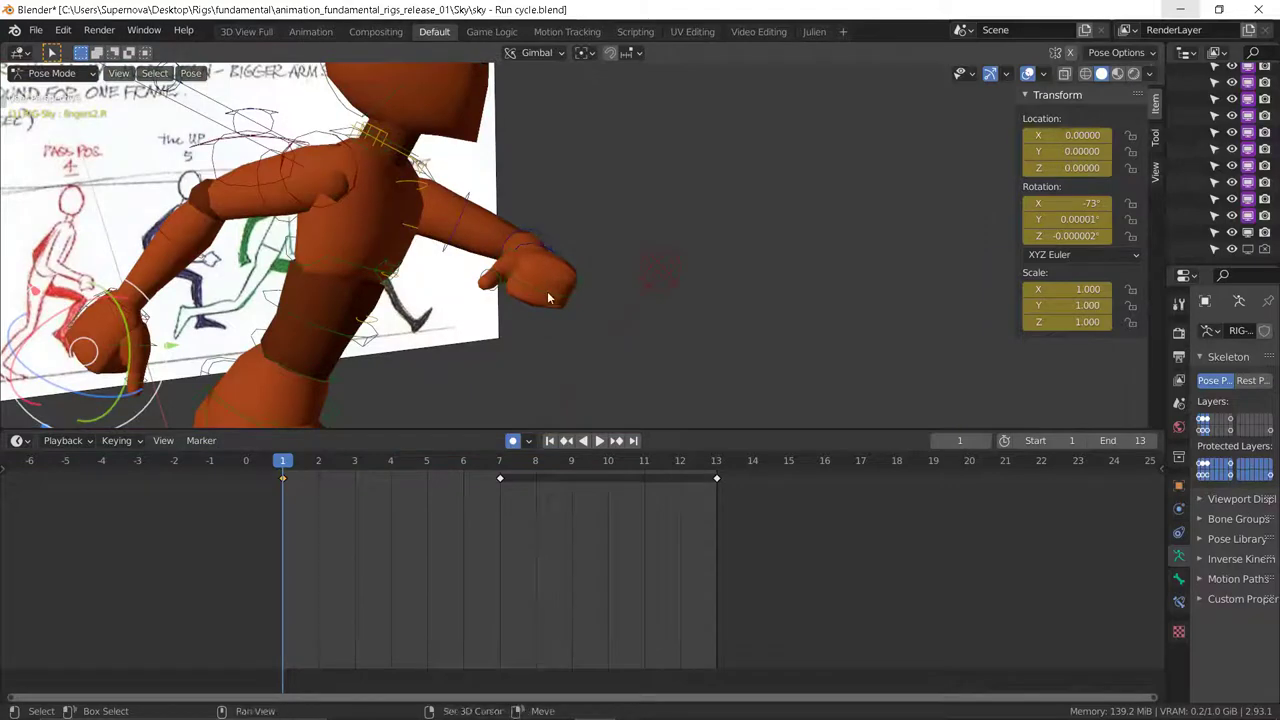
Step: Fold the left thumb into the fist at frame 1, rotating its tip to about -57° X and its base slightly about X
left_click(546, 290)
mouse_move(560, 308)
middle_mouse_down()
mouse_move(578, 220)
mouse_move(534, 304)
mouse_move(540, 330)
mouse_move(517, 257)
mouse_move(509, 304)
mouse_move(470, 260)
mouse_move(440, 264)
middle_mouse_up()
left_click(492, 265)
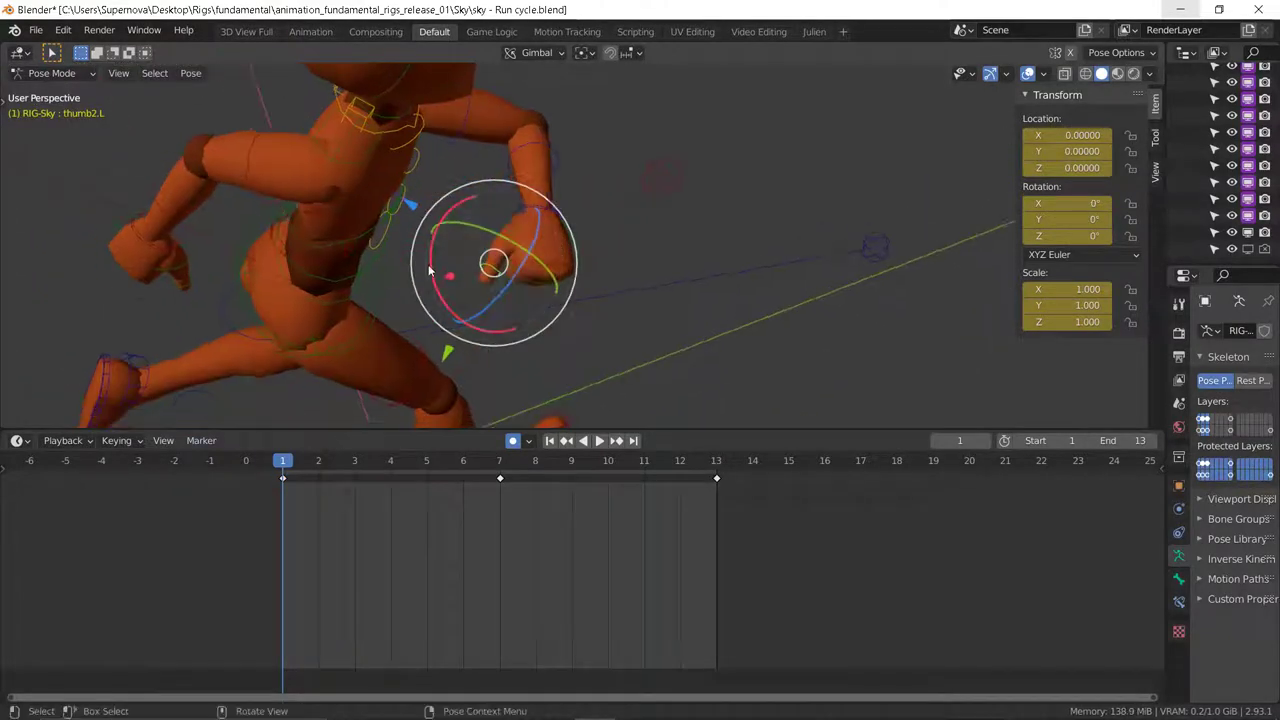
key("r")
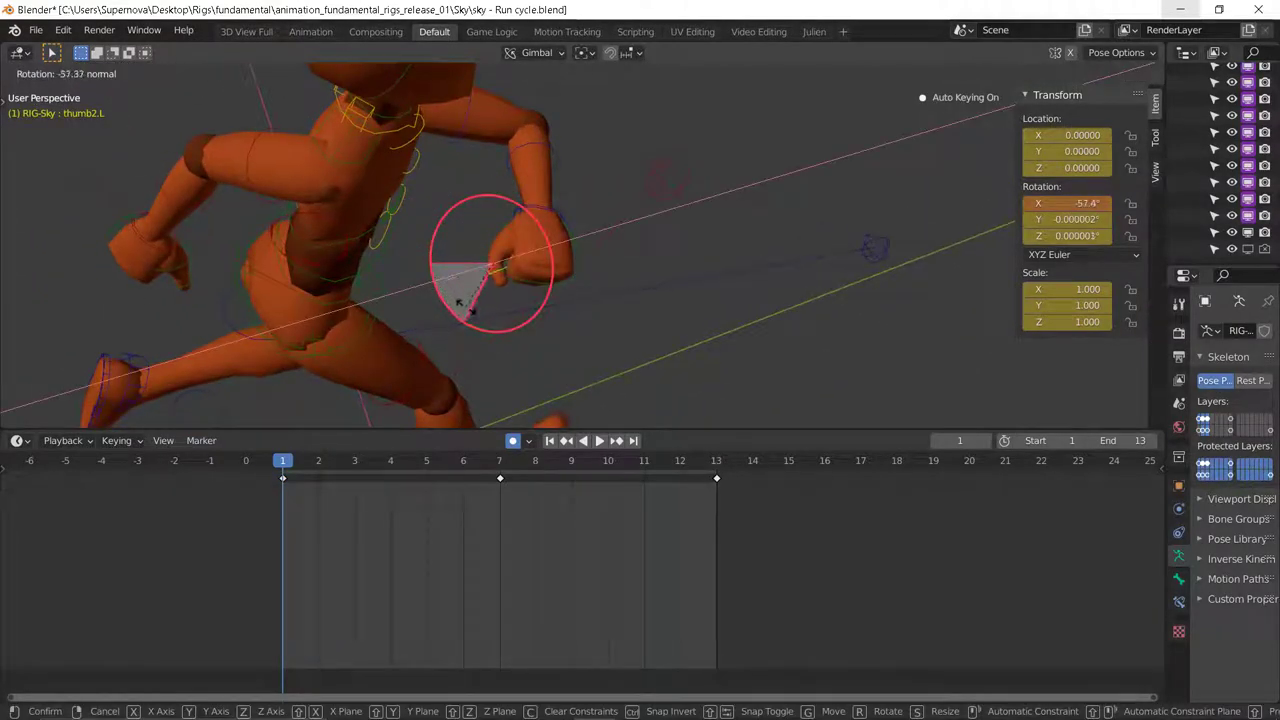
left_click(459, 303)
left_click(512, 230)
key("r")
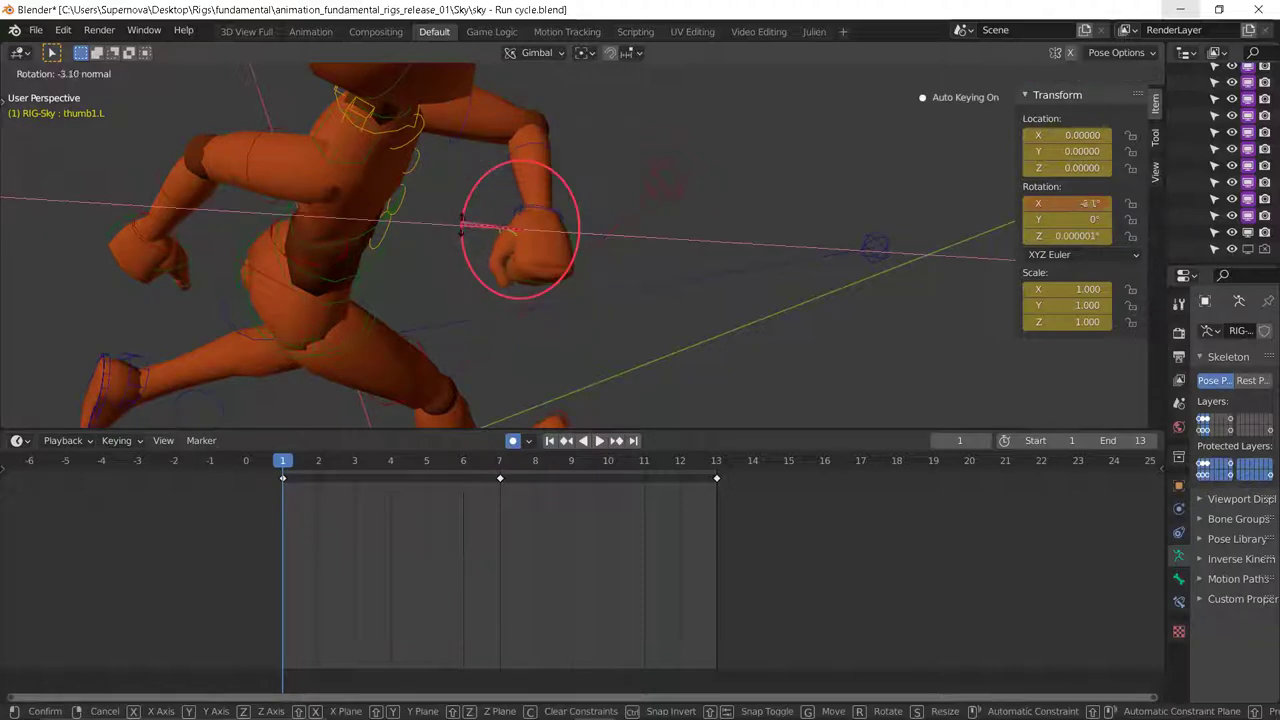
left_click(464, 233)
Step: Fold the right thumb at frame 1, rotating its base to about -17.2° X and its tip to about -35.7° X
middle_click_drag(156, 286, 291, 221)
left_click(363, 206)
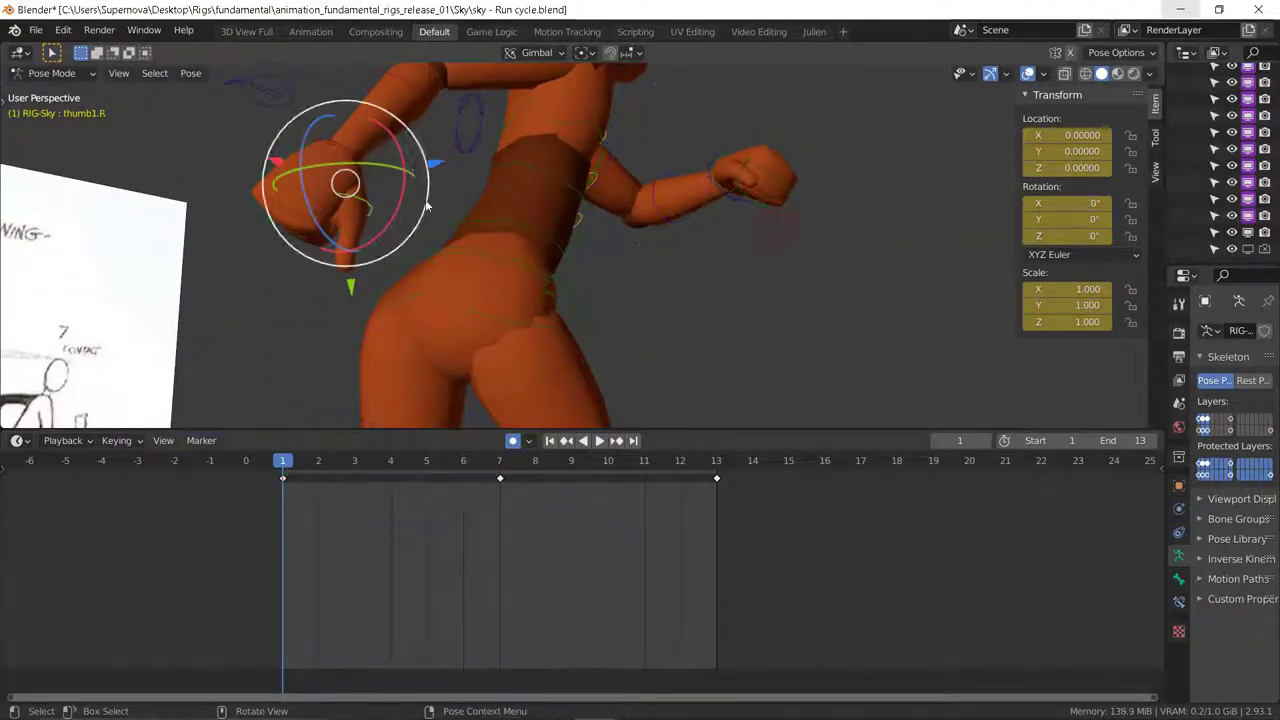
key("r")
left_click(410, 175)
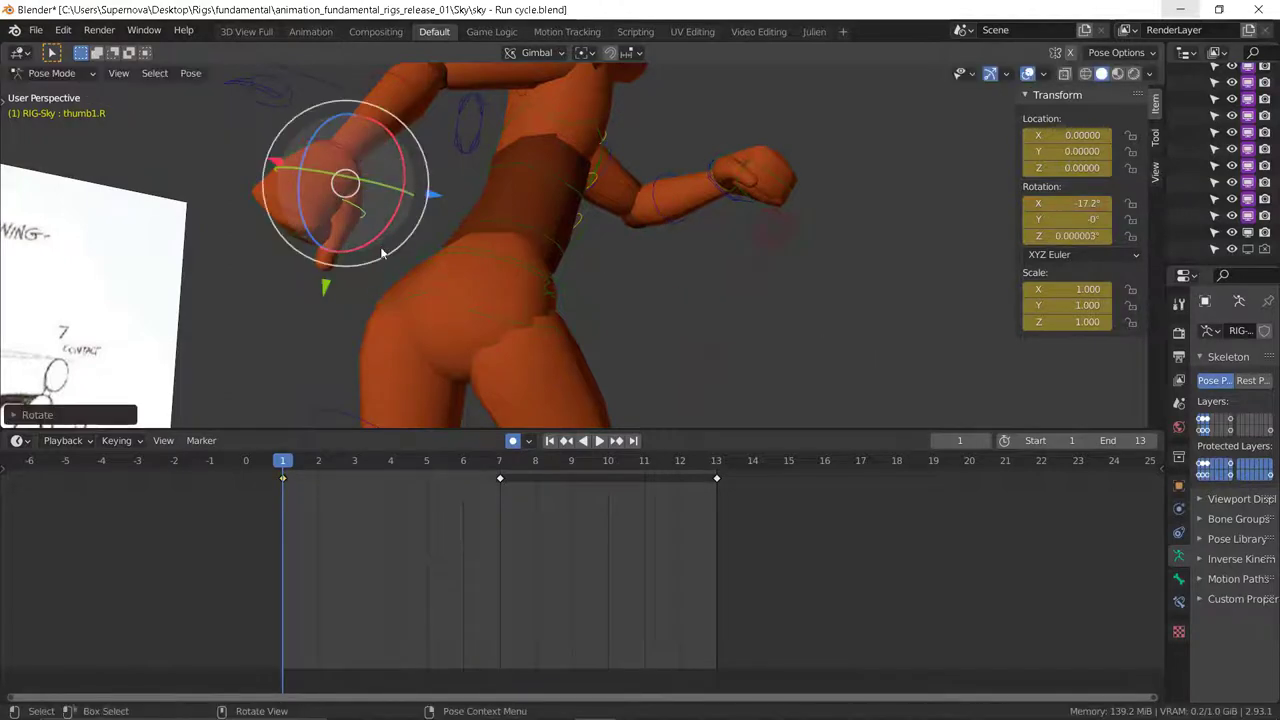
left_click(334, 254)
key("r")
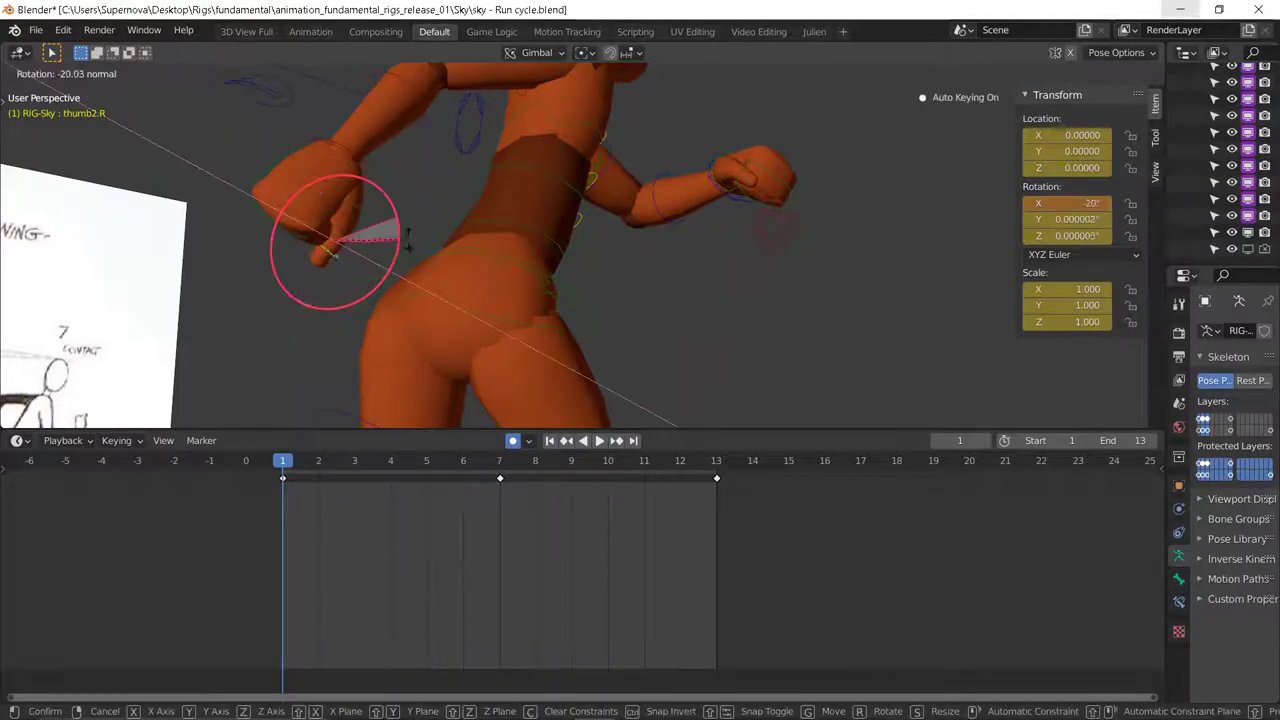
left_click(410, 255)
Step: Select the finger and thumb controls of both hands together
middle_click_drag(527, 289, 340, 222)
left_click(184, 176)
left_click_drag(181, 177, 358, 290)
mouse_move(358, 289)
middle_mouse_down()
mouse_move(403, 214)
mouse_move(474, 233)
mouse_move(420, 200)
mouse_move(348, 257)
mouse_move(310, 320)
middle_mouse_up()
scroll(660, 335, "down", 3)
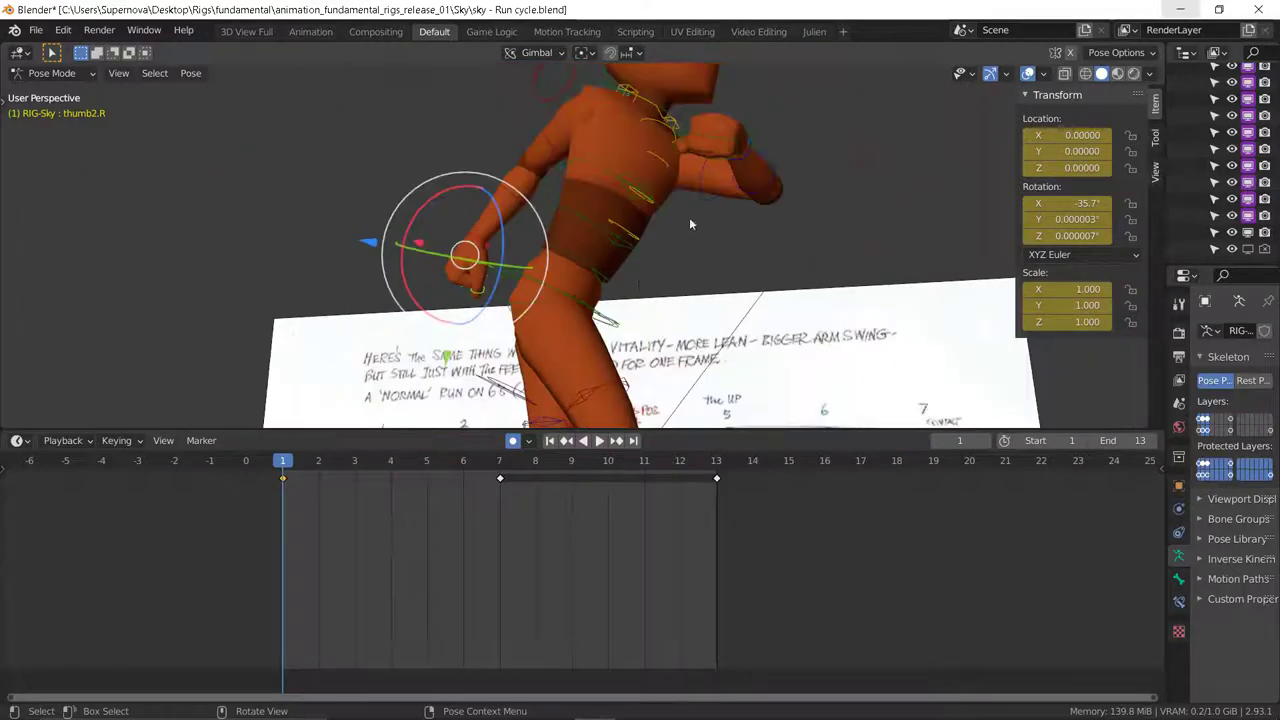
mouse_move(717, 150)
middle_mouse_down("shift")
mouse_move(717, 256)
mouse_move(792, 298)
mouse_move(608, 350)
mouse_move(611, 332)
mouse_move(245, 306)
mouse_move(266, 281)
mouse_move(130, 253)
mouse_move(143, 270)
mouse_move(198, 268)
middle_mouse_up("shift")
scroll(198, 268, "up", 6)
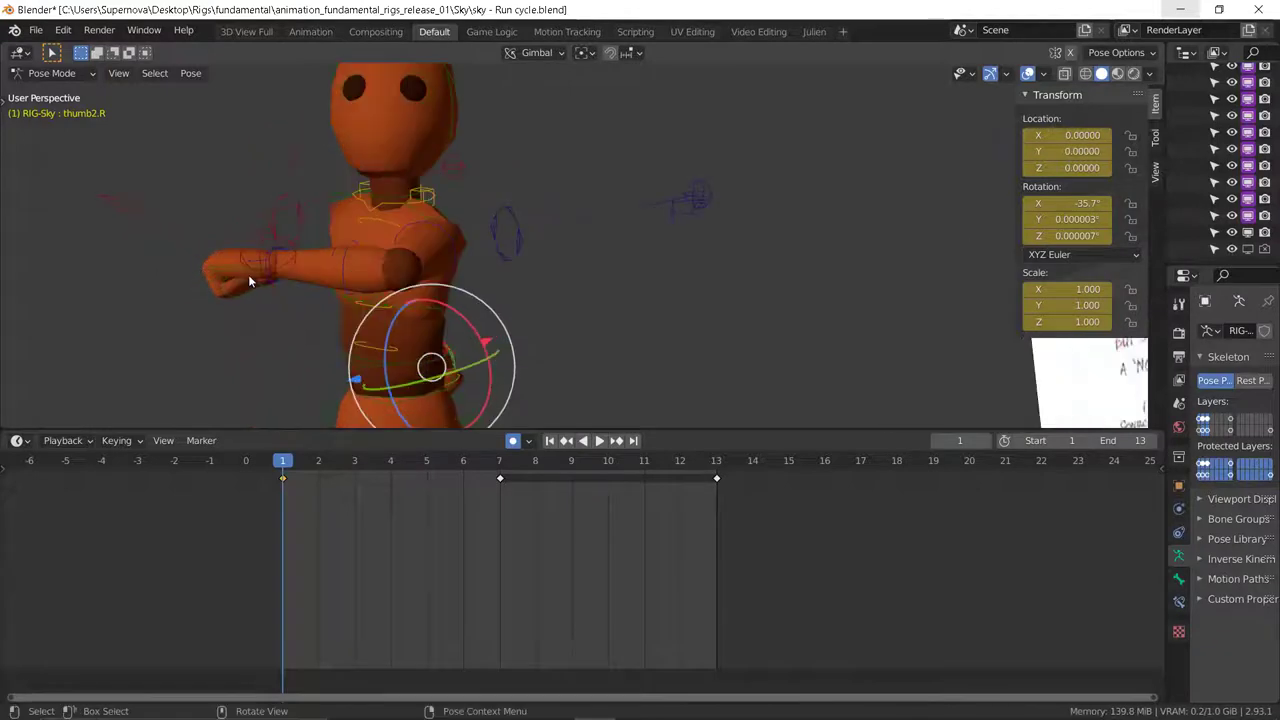
left_click_drag(108, 202, 256, 240)
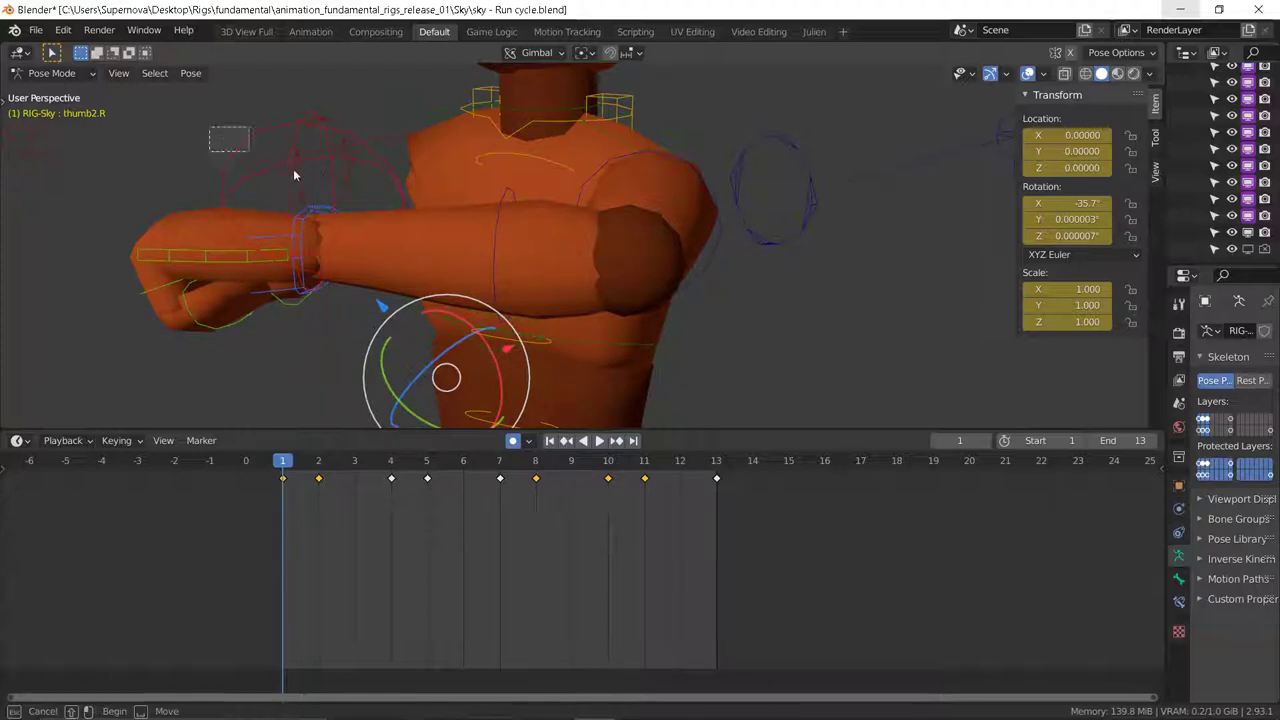
left_click_drag(331, 212, 334, 217)
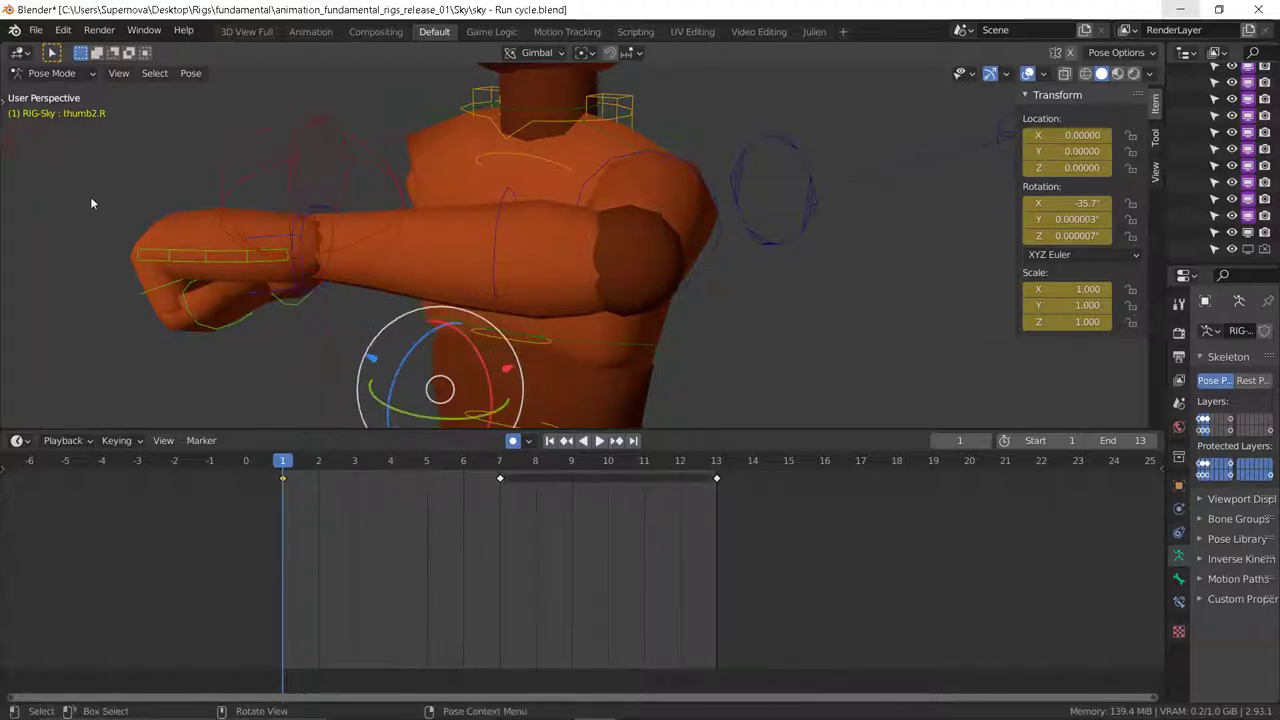
Step: Duplicate the selected hand controls' frame 1 keys to frames 7 and 13, and play back the cycle
middle_click_drag(90, 199, 285, 240)
scroll(285, 240, "down", 7)
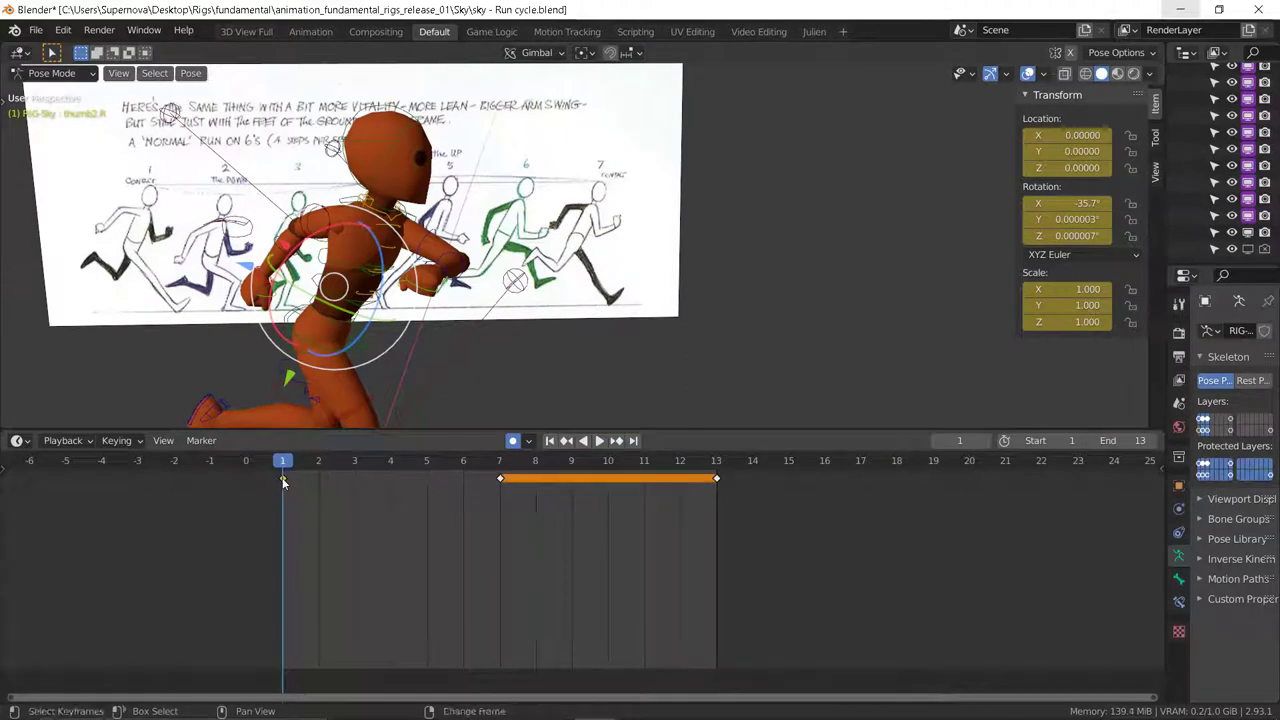
left_click_drag(287, 482, 499, 489)
key("shift+d")
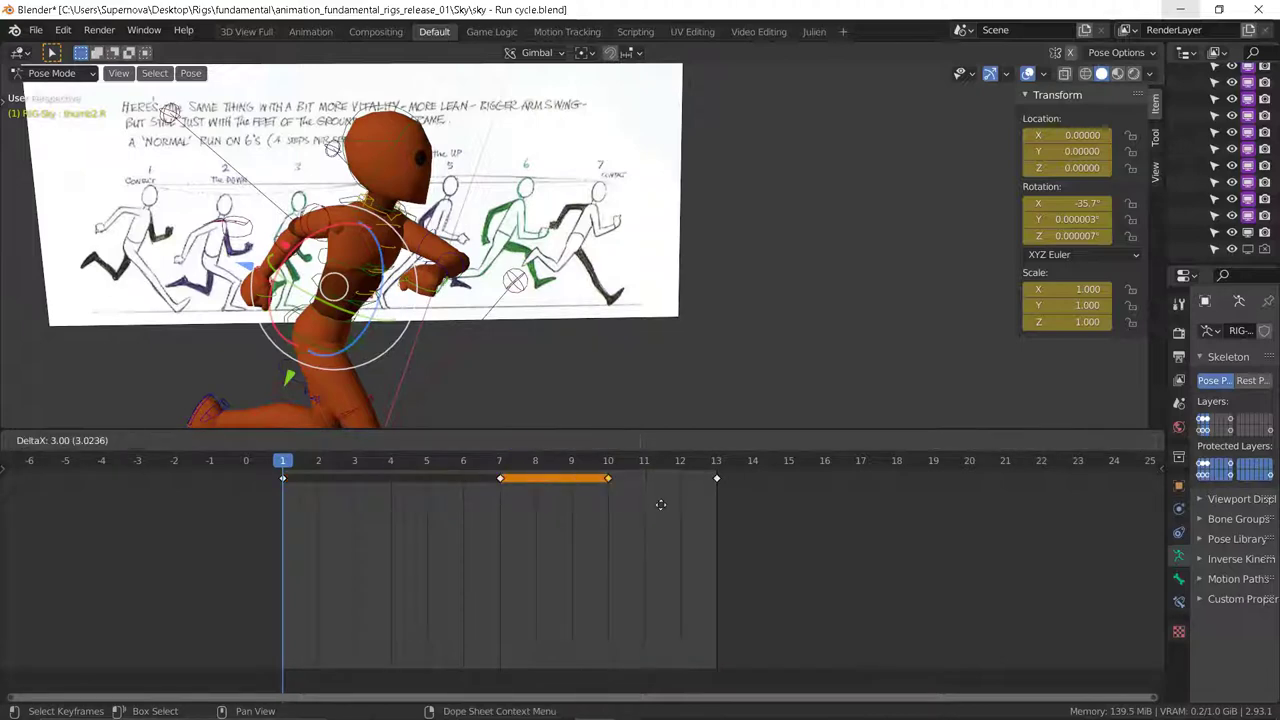
left_click(710, 500)
key("space")
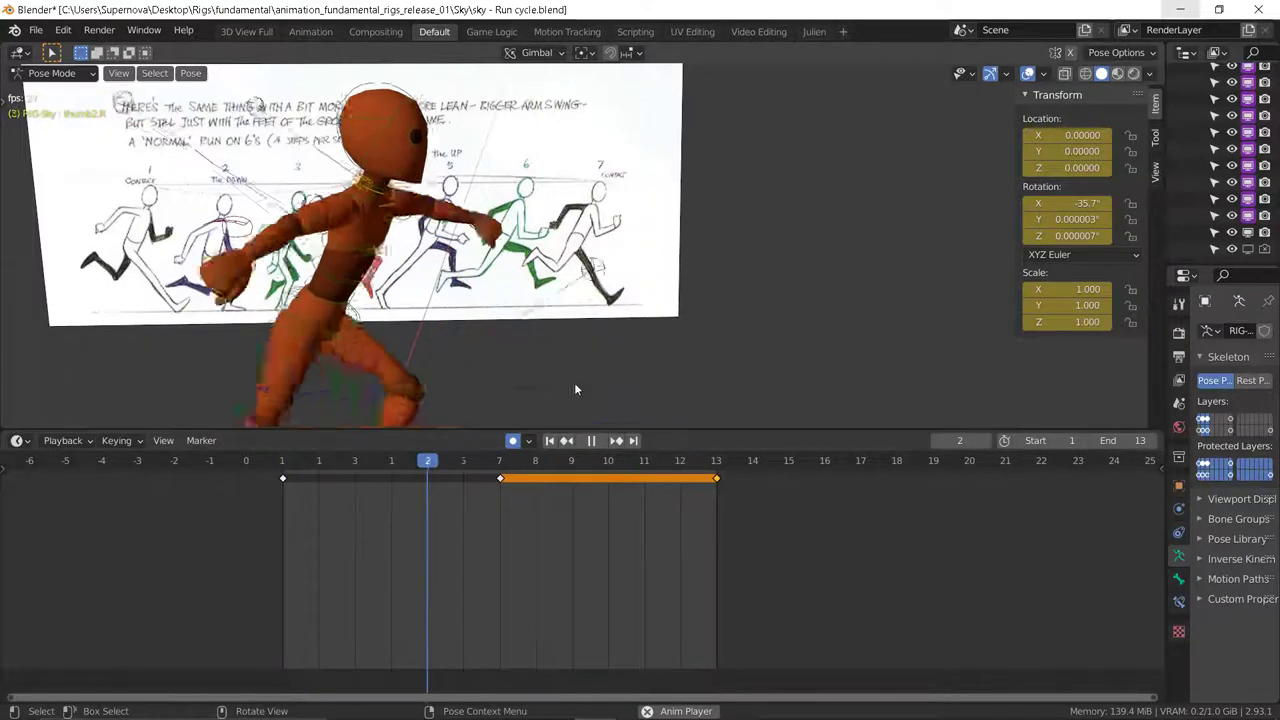
key("Escape")
Step: Rotate the right shoulder control about its Z axis at frame 1, judging the twist from above
middle_click_drag(494, 351, 126, 263)
middle_click_drag(362, 276, 383, 291)
left_click(346, 234)
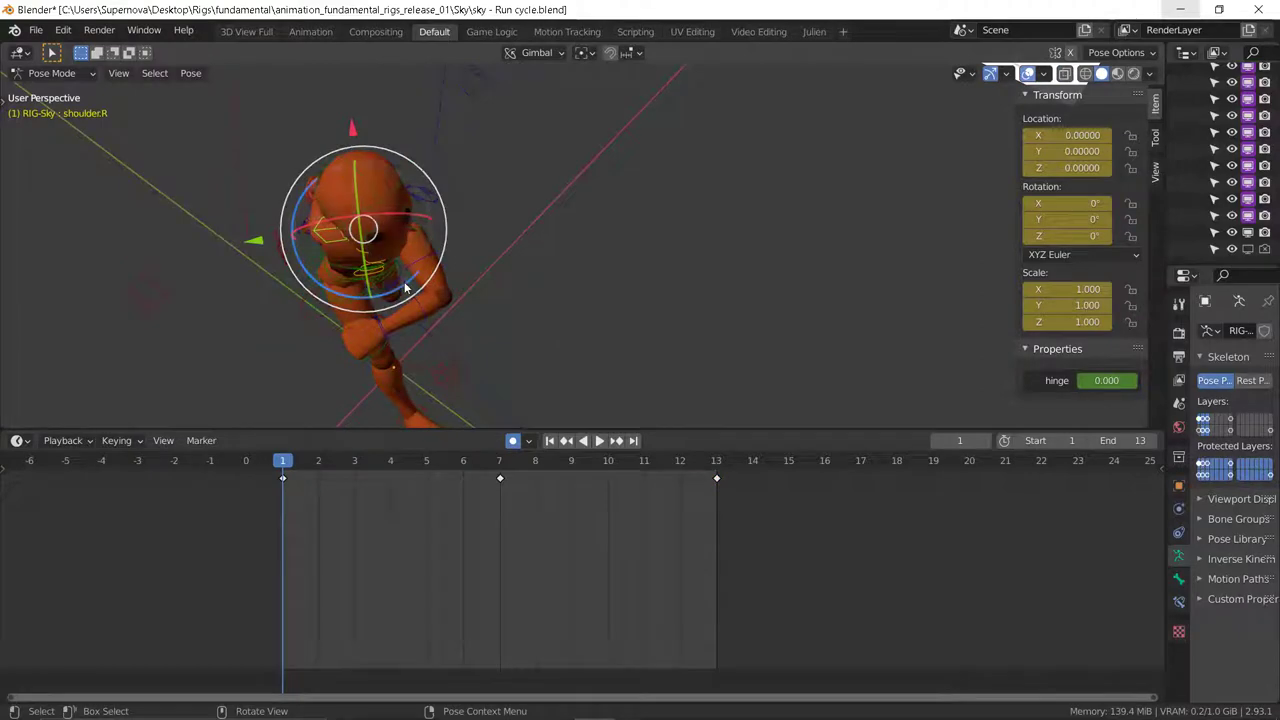
left_click_drag(407, 286, 392, 295)
Step: Rotate the right upper arm at frame 1 to an X rotation of about -39.3° and compare the pose with the reference
middle_click_drag(392, 295, 362, 270)
left_click(310, 225)
key("r")
key("x")
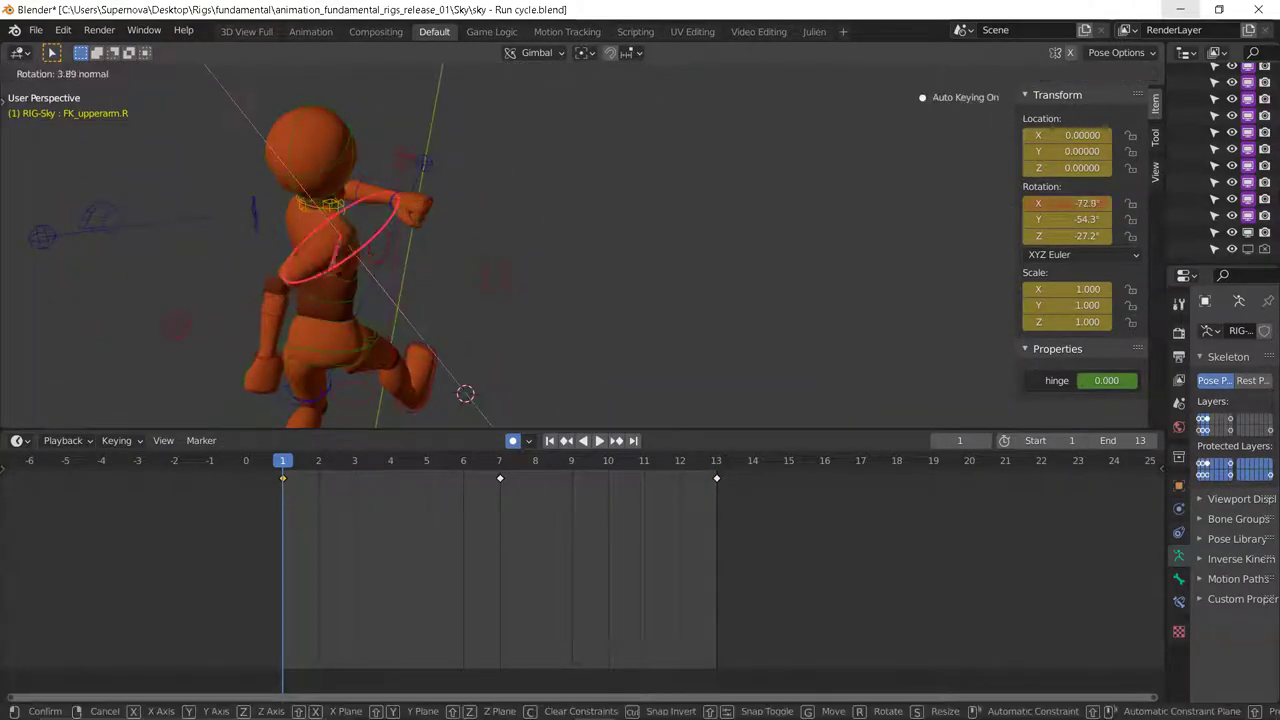
left_click_drag(357, 269, 358, 270)
middle_click_drag(358, 270, 462, 370)
scroll(422, 234, "down", 3)
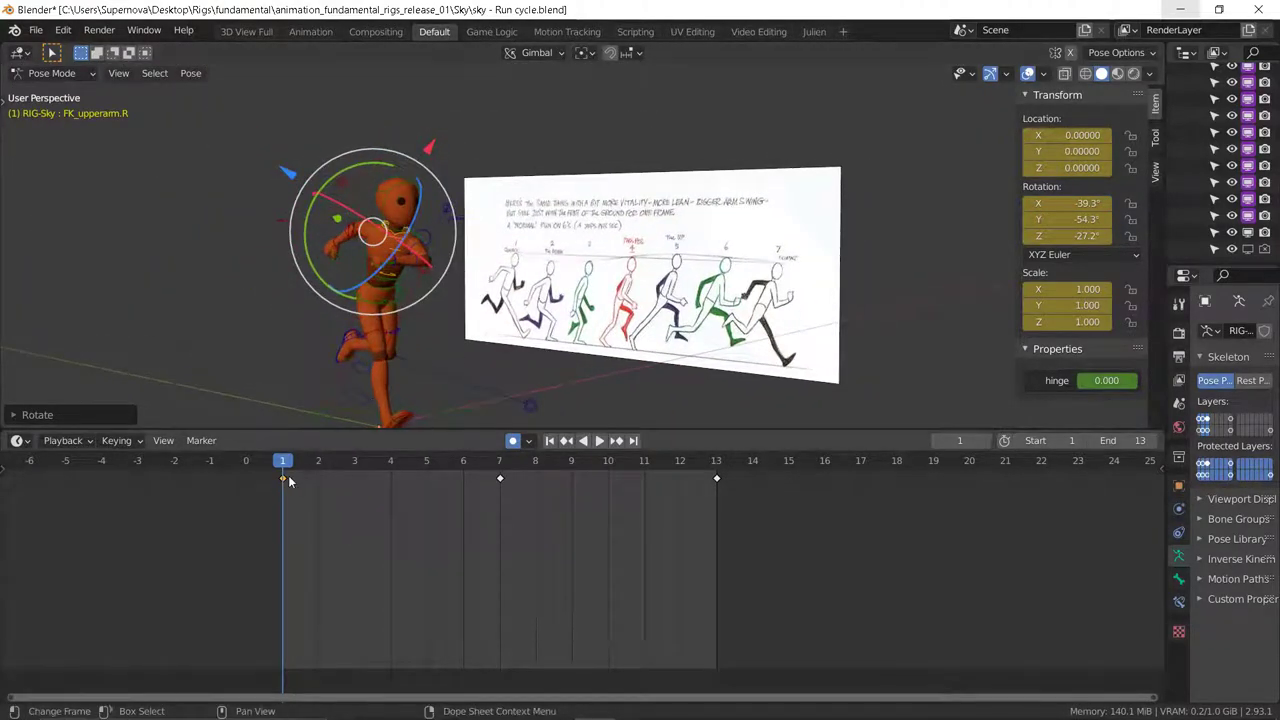
Step: Select the upper-body controls and delete their in-between keys at frames 2, 4, 5, 8, 10 and 11
middle_click_drag(404, 288, 243, 294)
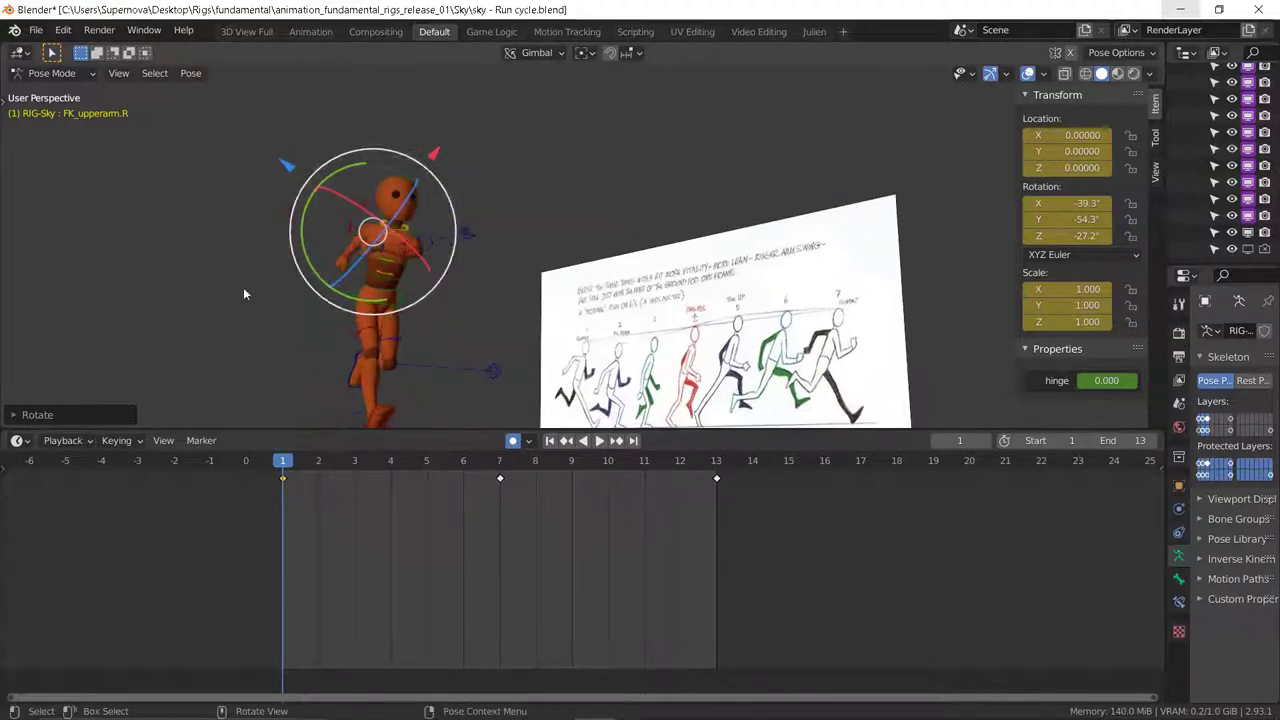
left_click(244, 289)
left_click_drag(392, 250, 475, 278)
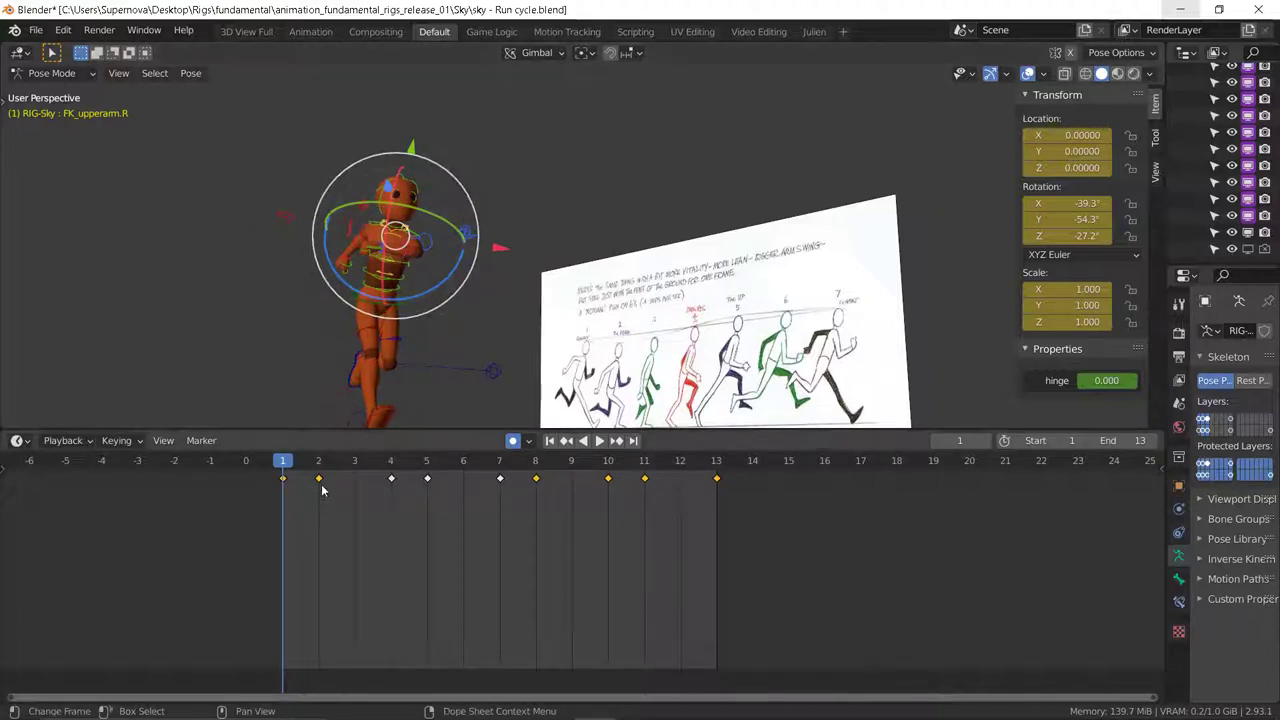
key("x")
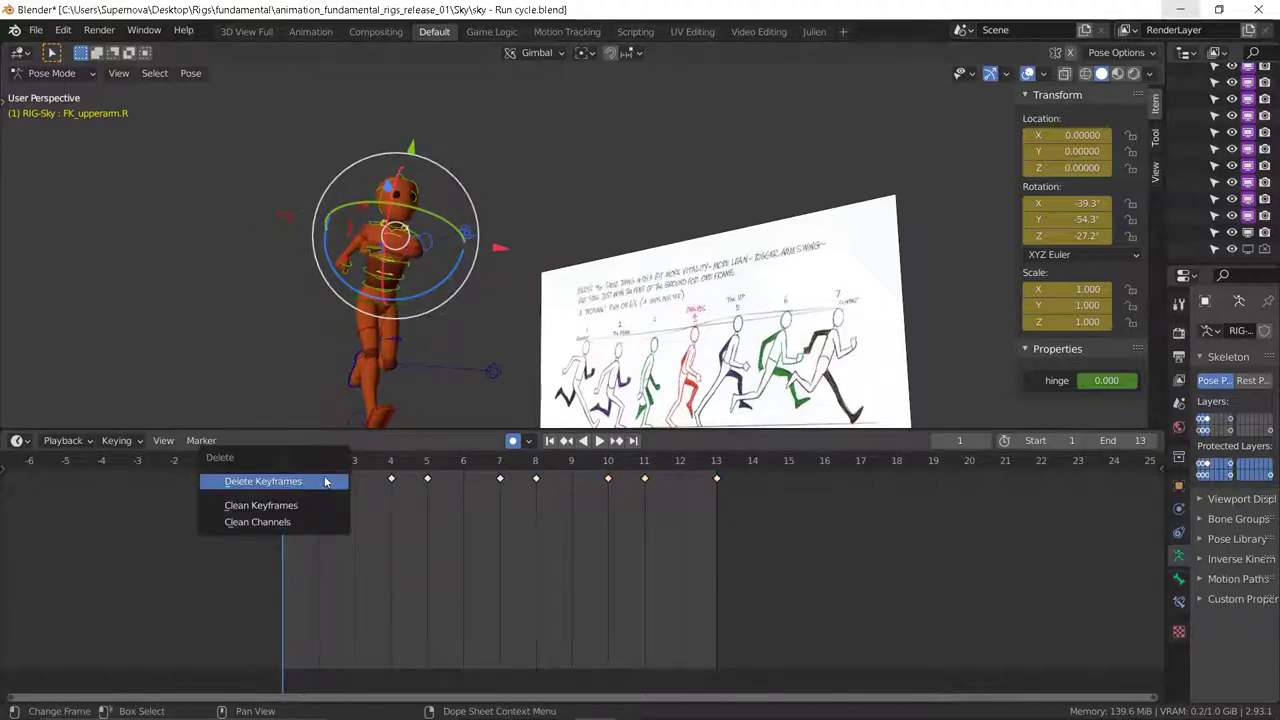
middle_click_drag(372, 268, 595, 272)
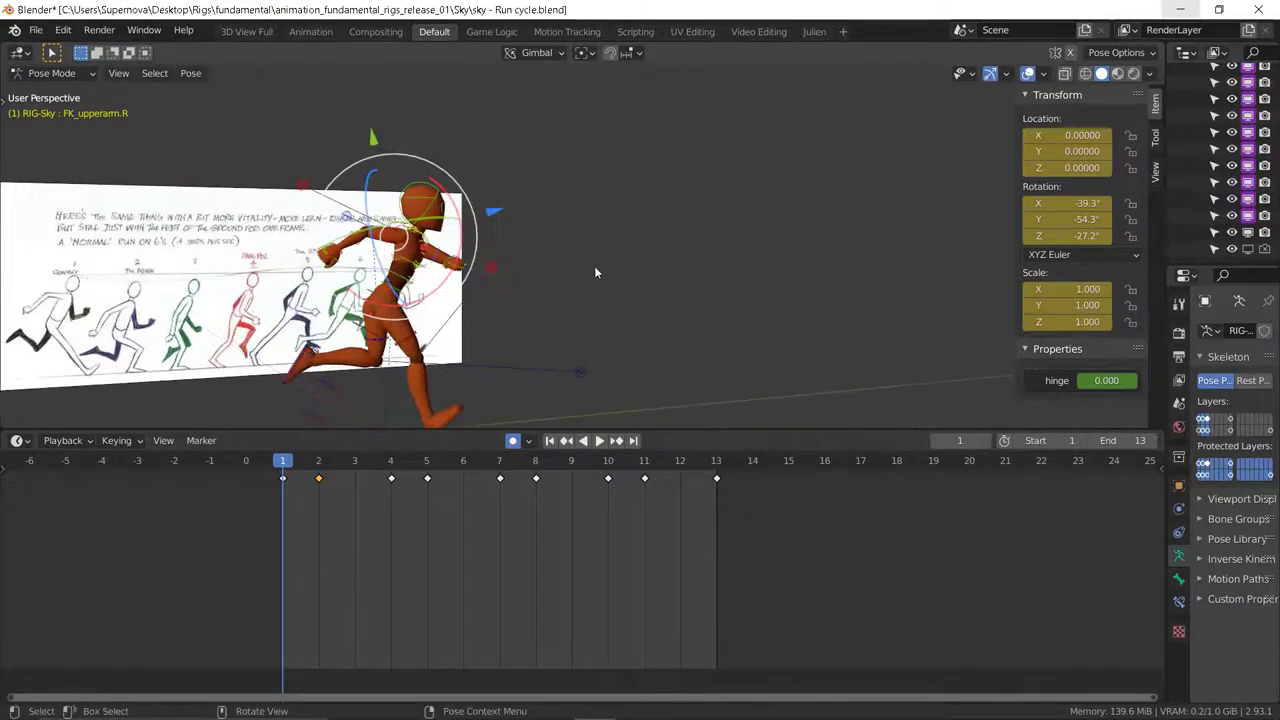
left_click_drag(496, 261, 493, 256)
middle_click_drag(576, 290, 425, 281)
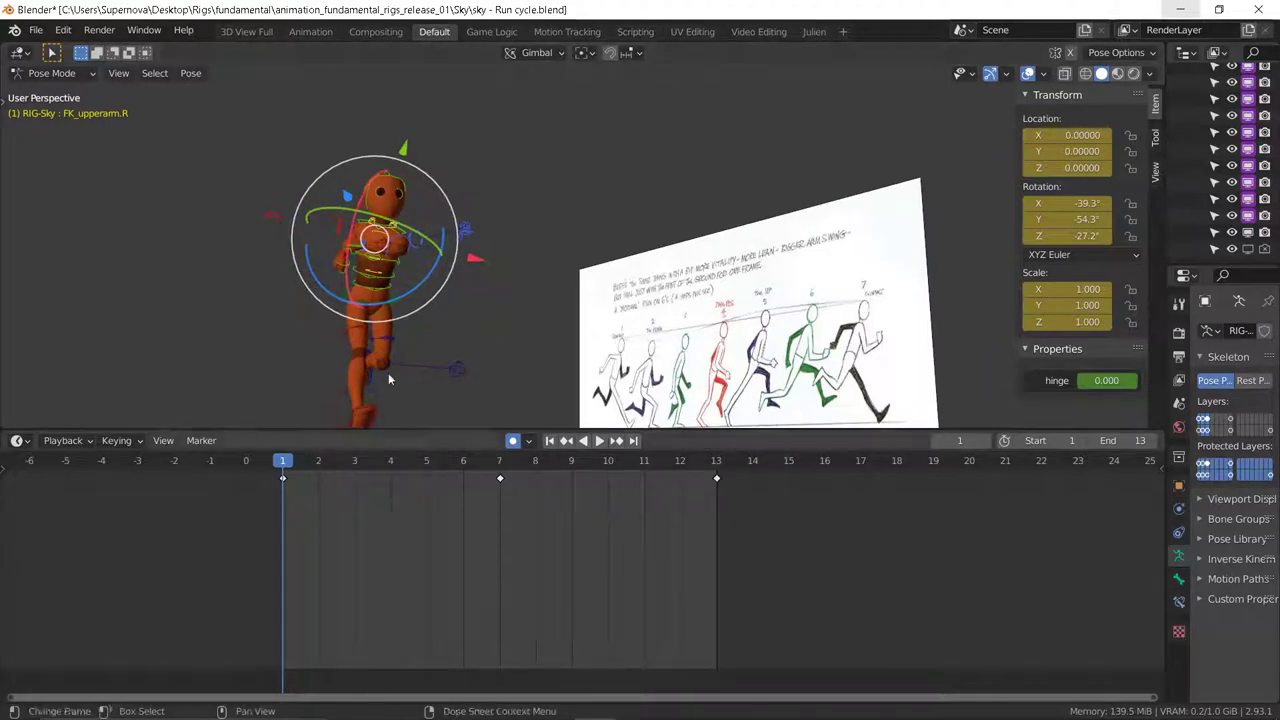
Step: Copy the upper-body pose from frame 1, paste it X-flipped at frame 7 and unflipped at frame 13, and play back the cycle
right_click(516, 240)
left_click(508, 236)
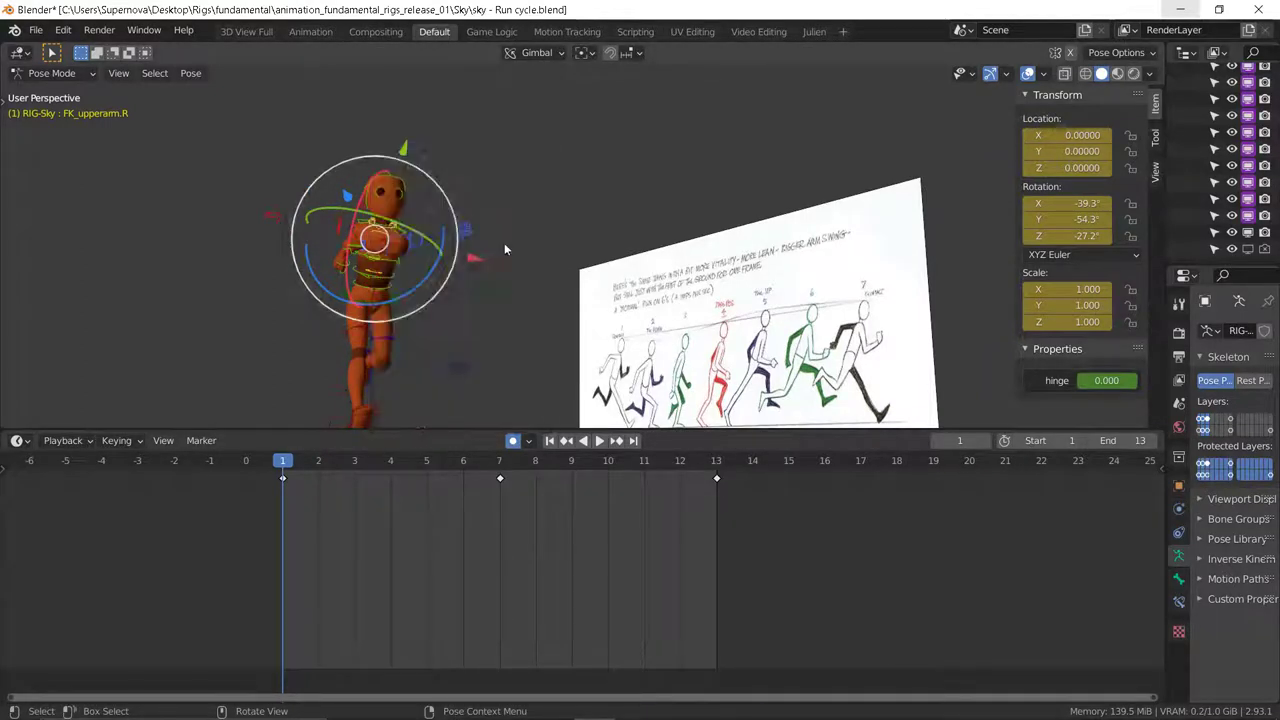
right_click(520, 237)
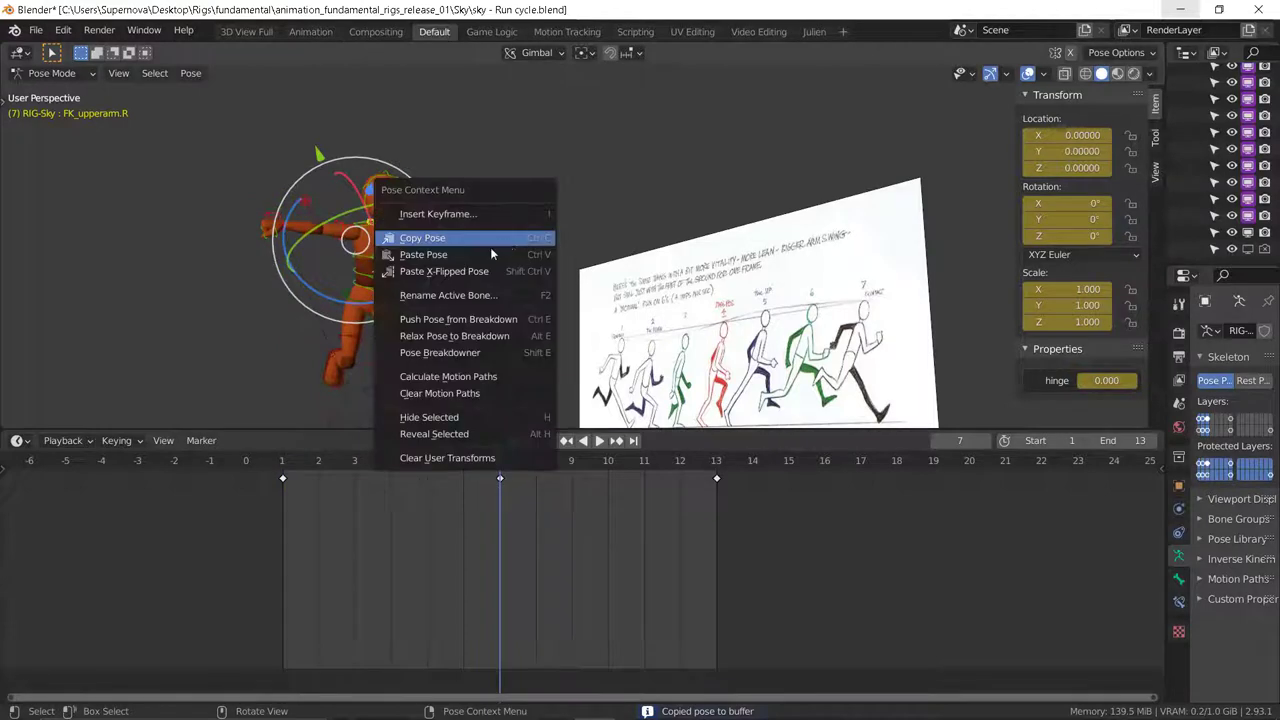
left_click(476, 276)
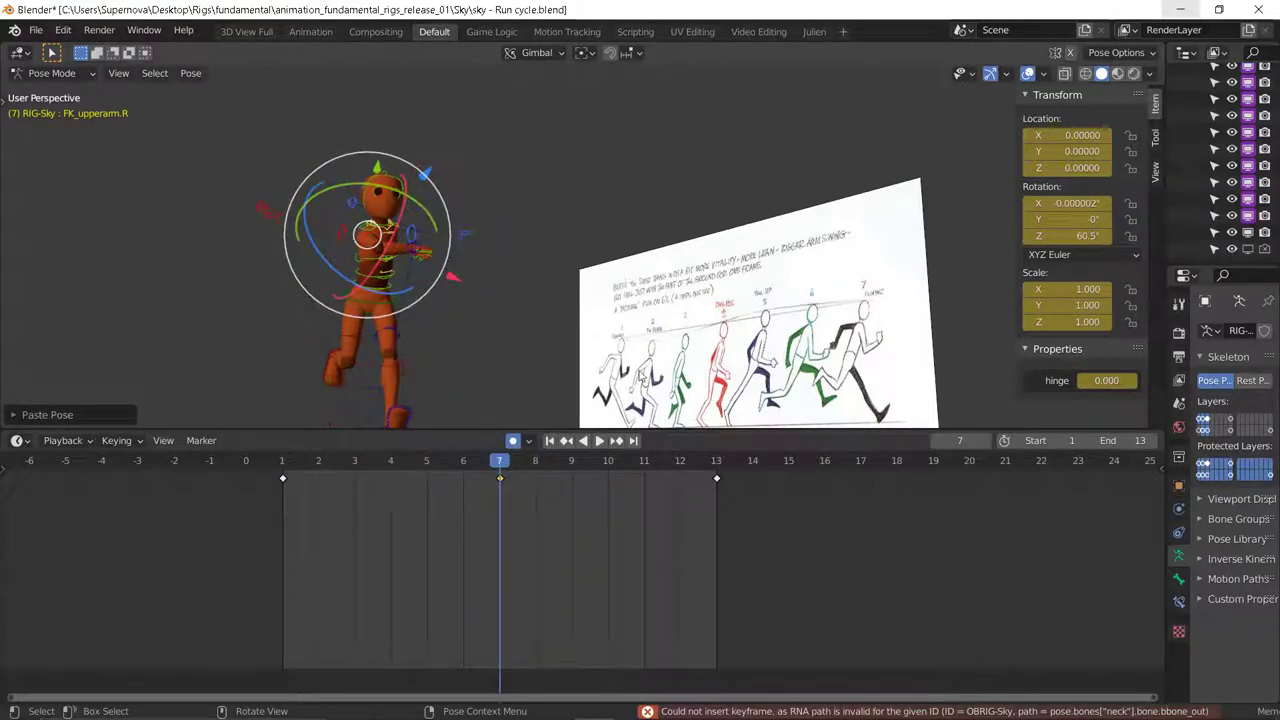
left_click(713, 476)
right_click(462, 164)
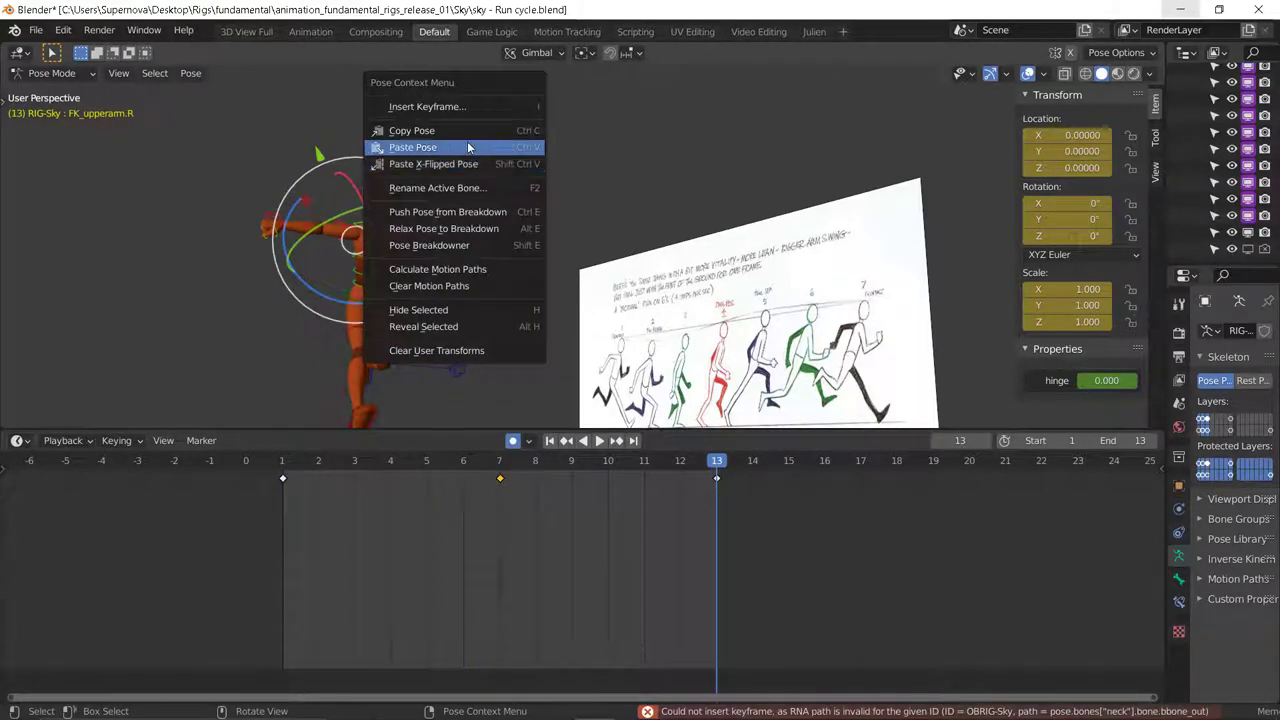
left_click(467, 147)
key("space")
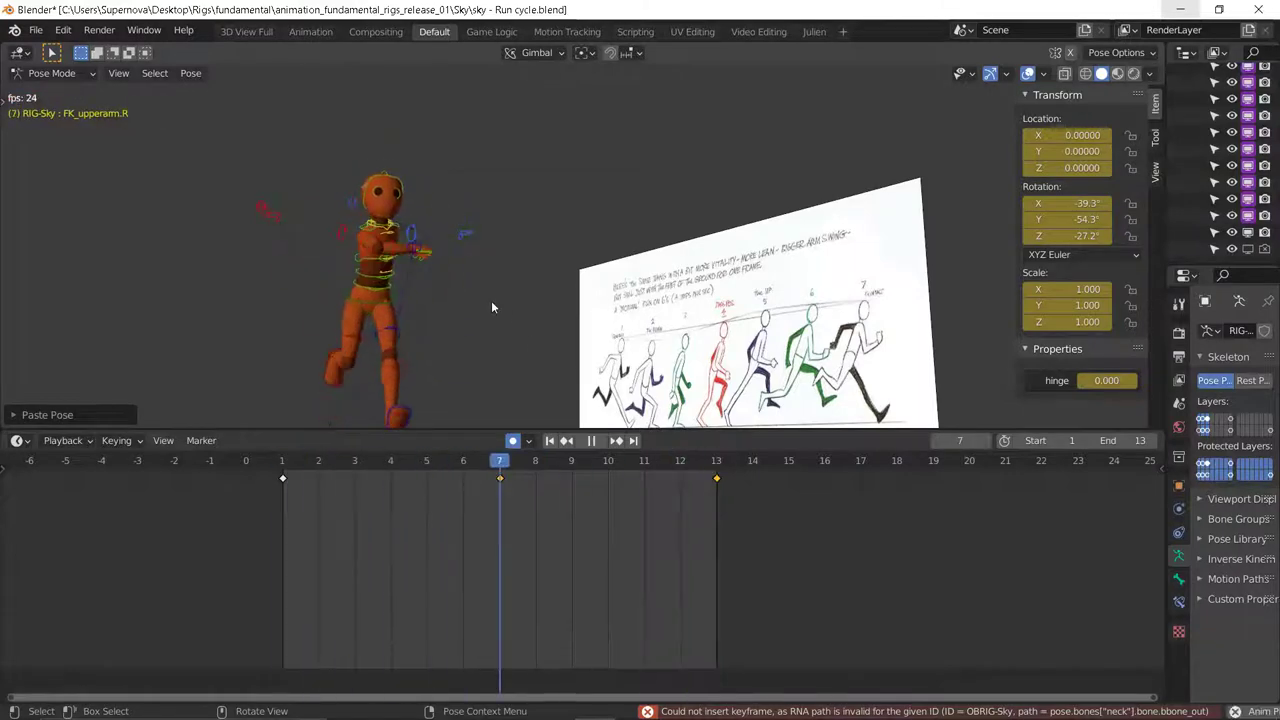
middle_click_drag(386, 296, 510, 279)
key("space")
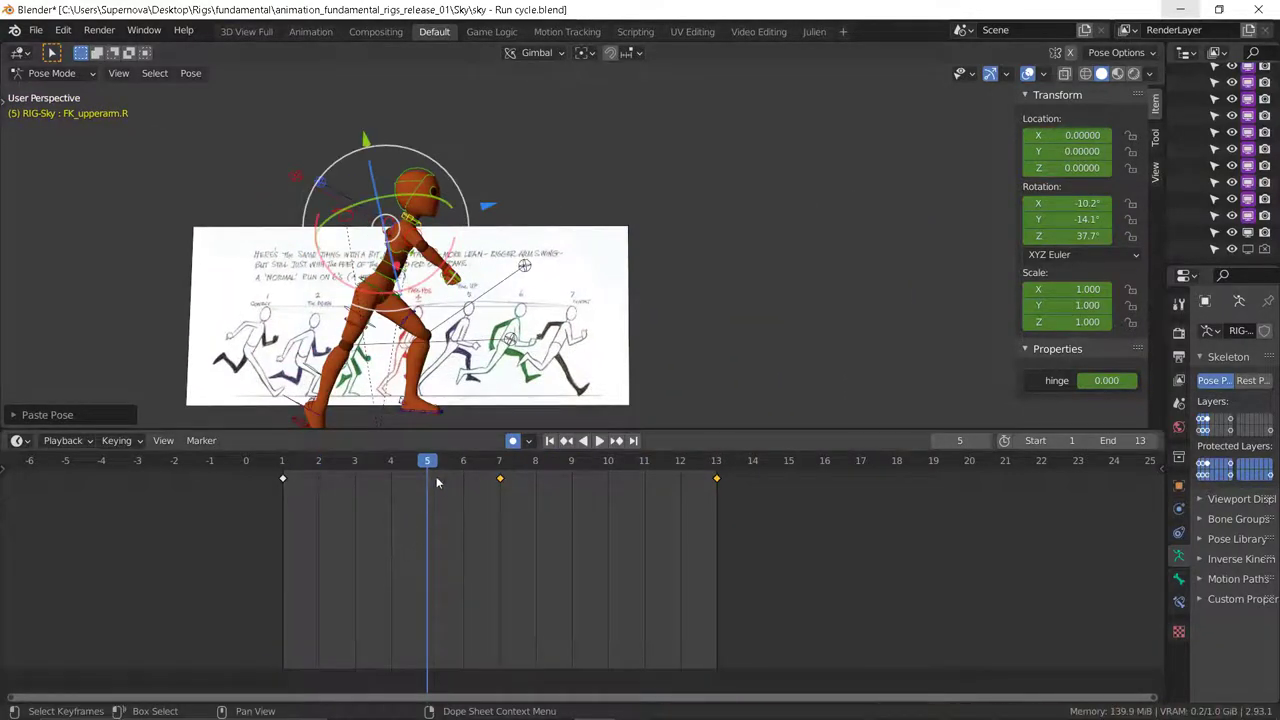
Step: Lower the right upper arm beside the torso at frame 4 to a rotation of about X -61.4°, Y -20.6°, Z 25.9°
left_click_drag(433, 469, 297, 483)
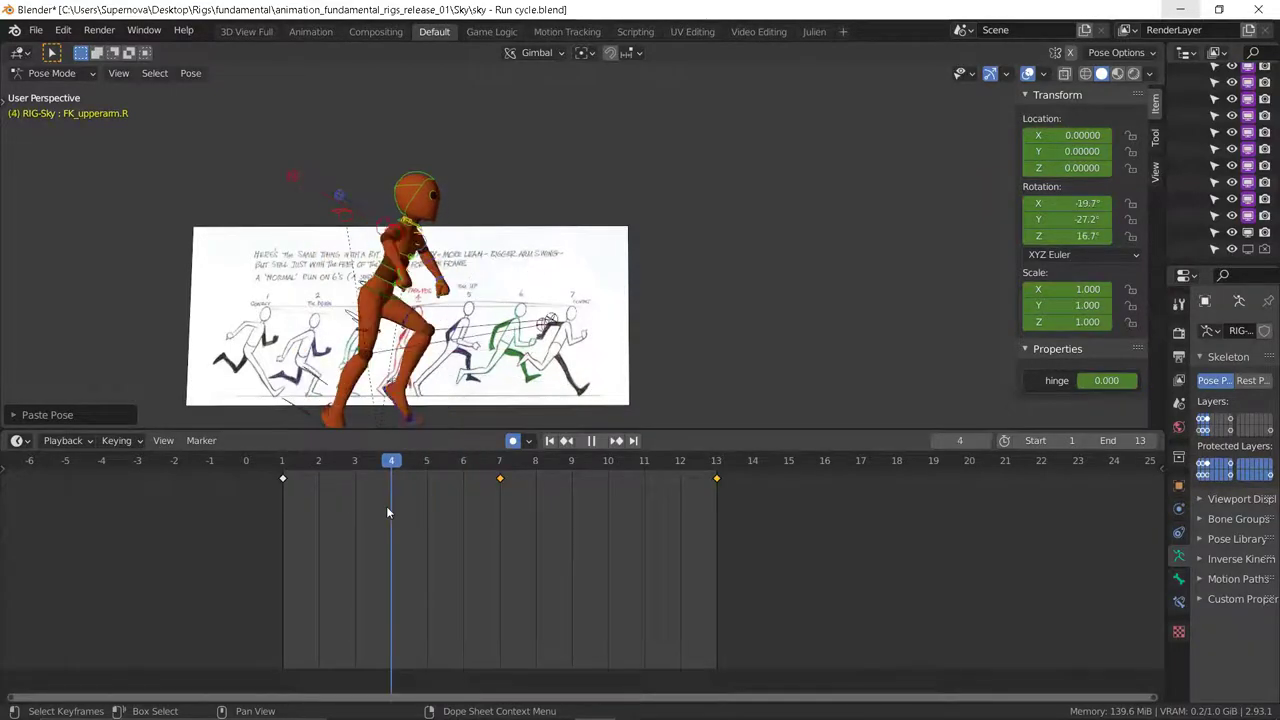
key("space")
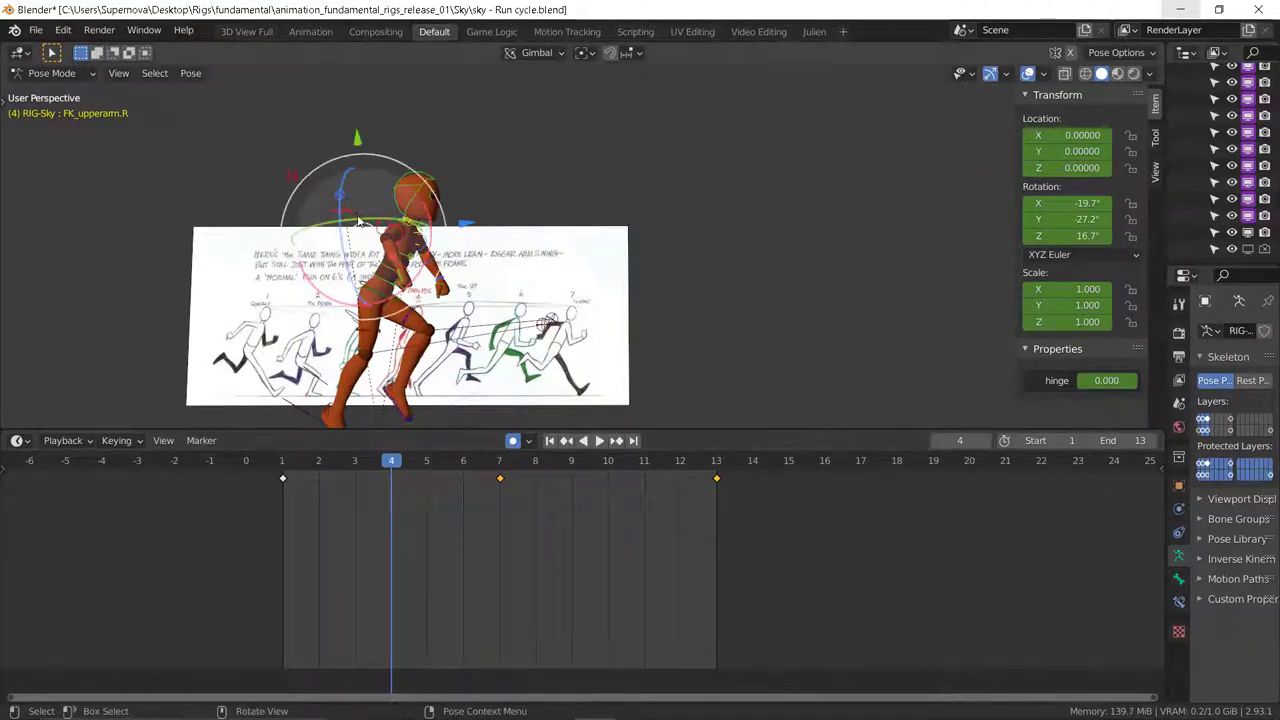
middle_click_drag(335, 262, 361, 210)
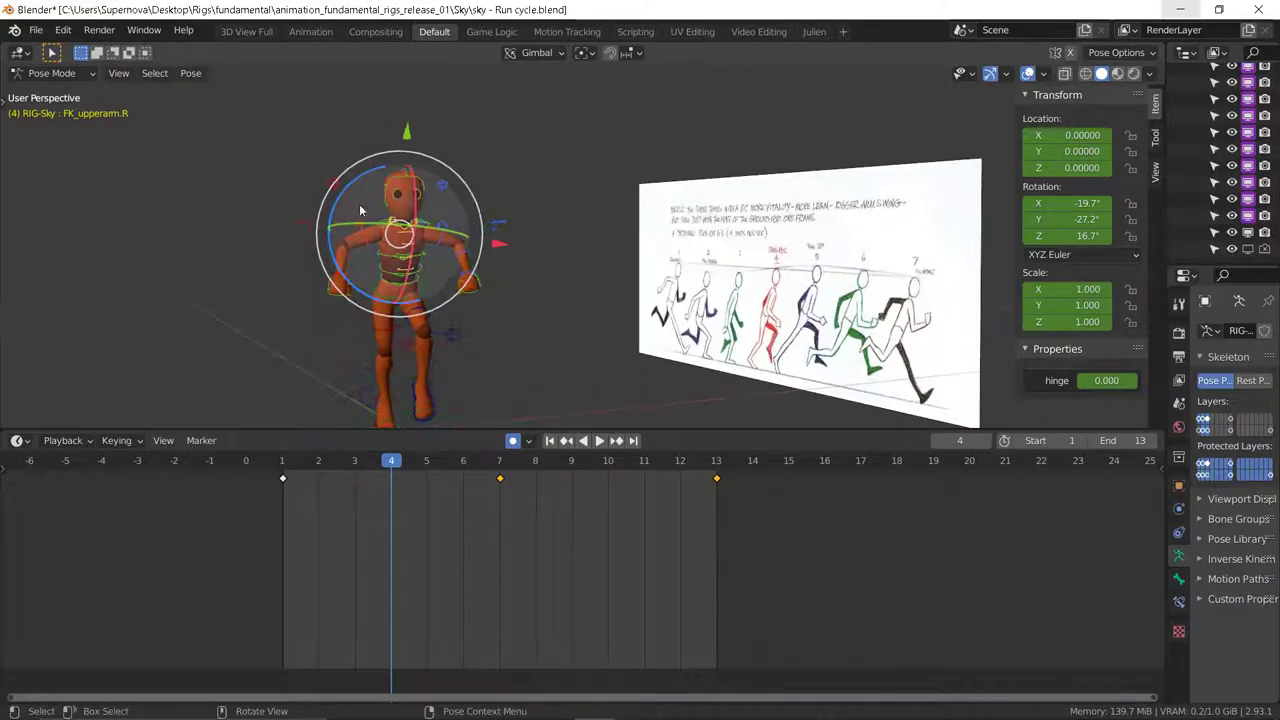
left_click_drag(370, 205, 353, 209)
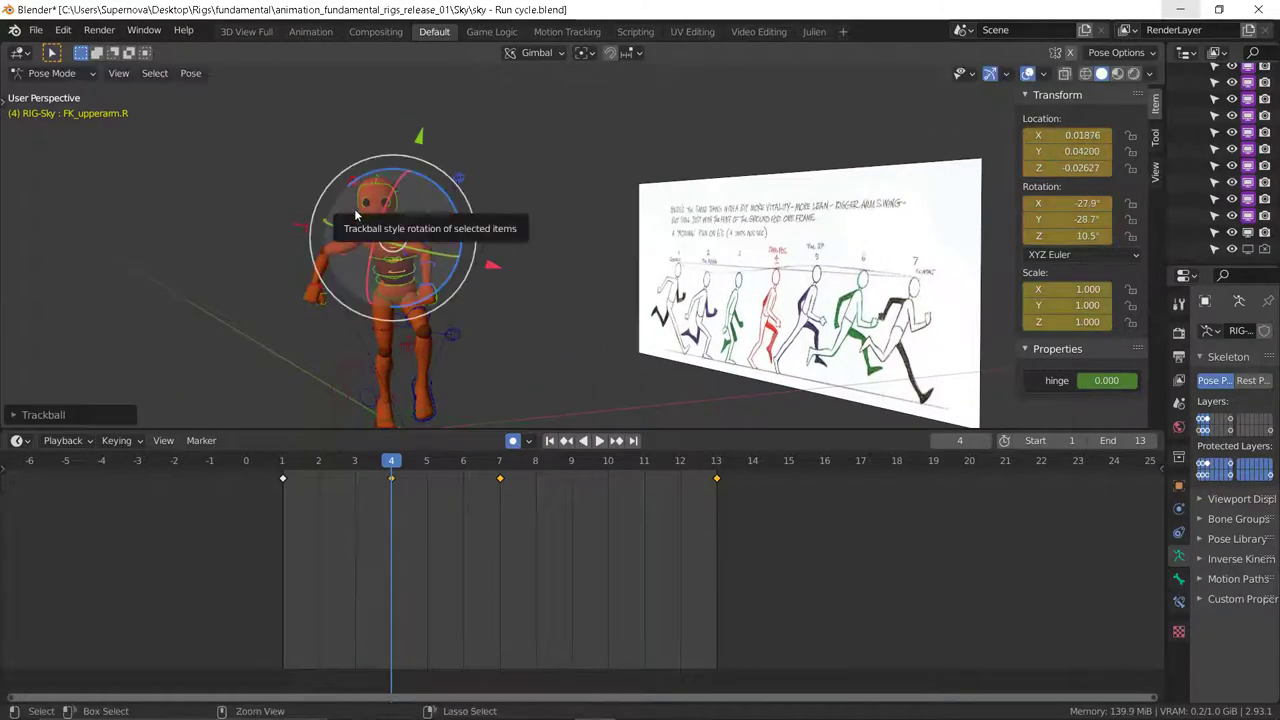
key("ctrl+z")
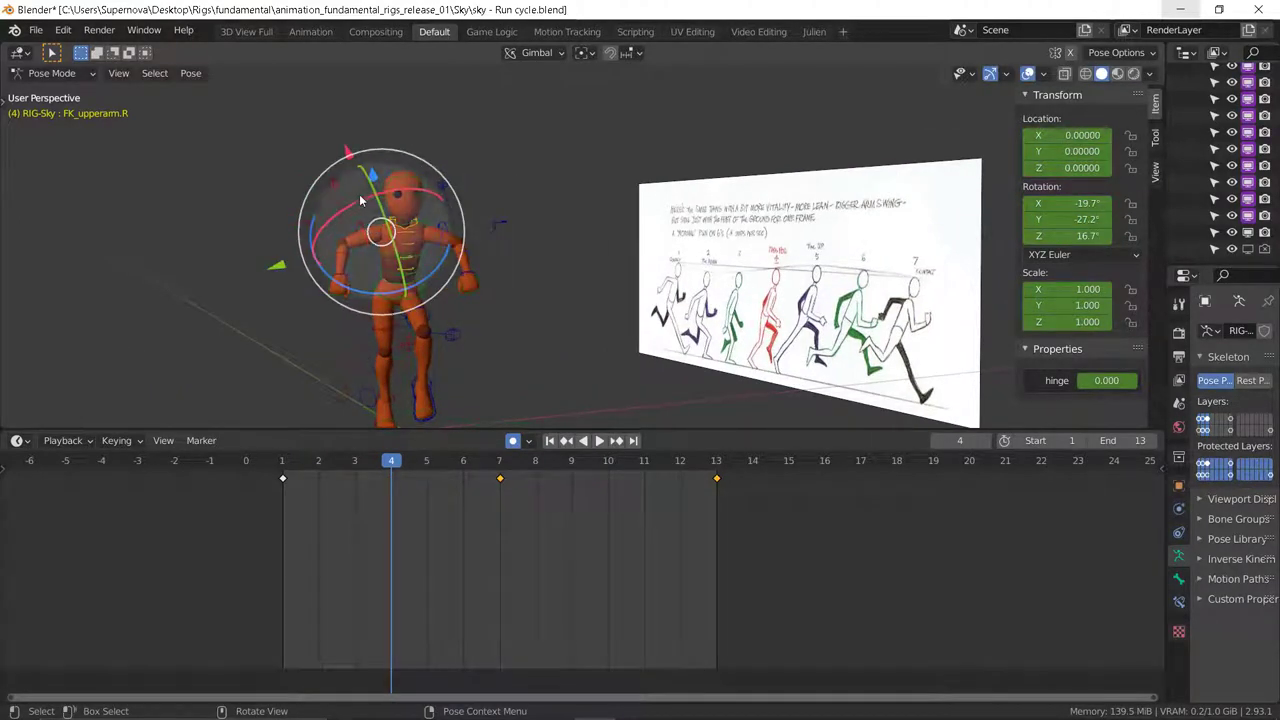
left_click_drag(362, 201, 345, 192)
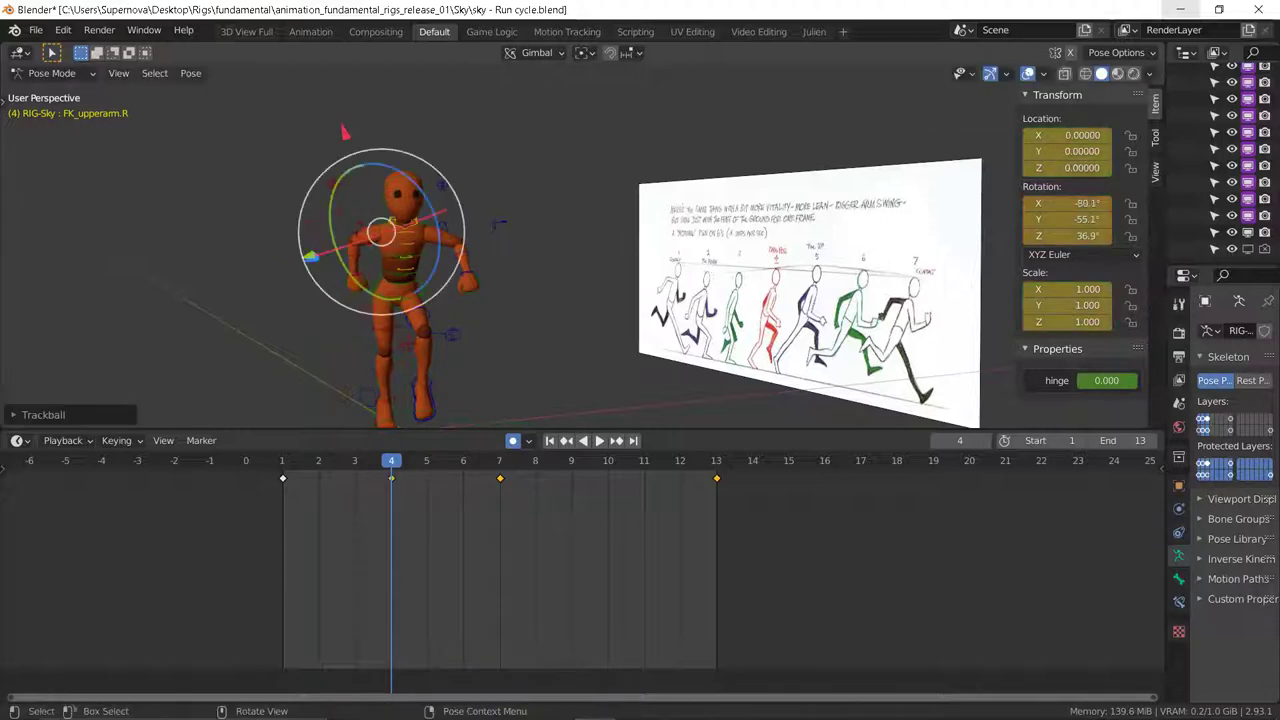
middle_click_drag(345, 192, 335, 180)
mouse_move(335, 180)
left_mouse_down()
mouse_move(314, 195)
mouse_move(330, 205)
left_mouse_up()
middle_click_drag(300, 228, 330, 262)
scroll(388, 278, "up", 2)
Step: Rotate the right forearm at frame 4 to a Z rotation of about 31.1°
left_click(386, 270)
key("r")
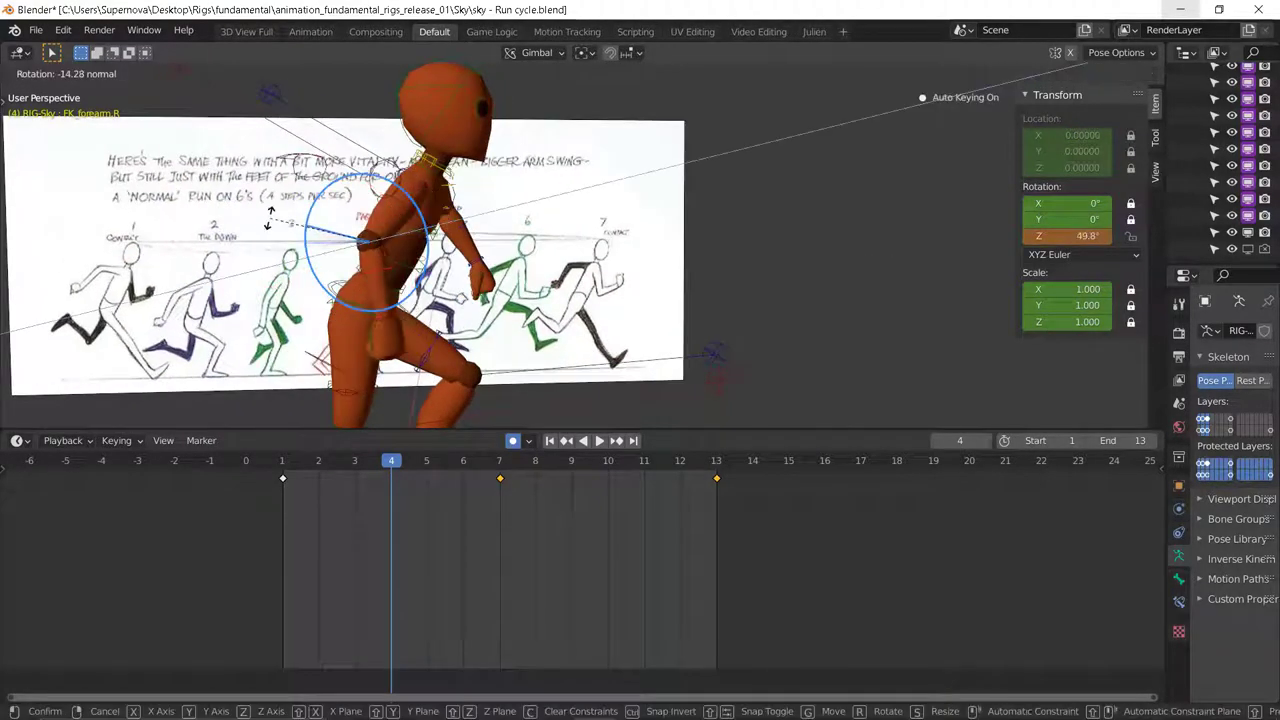
left_click(268, 176)
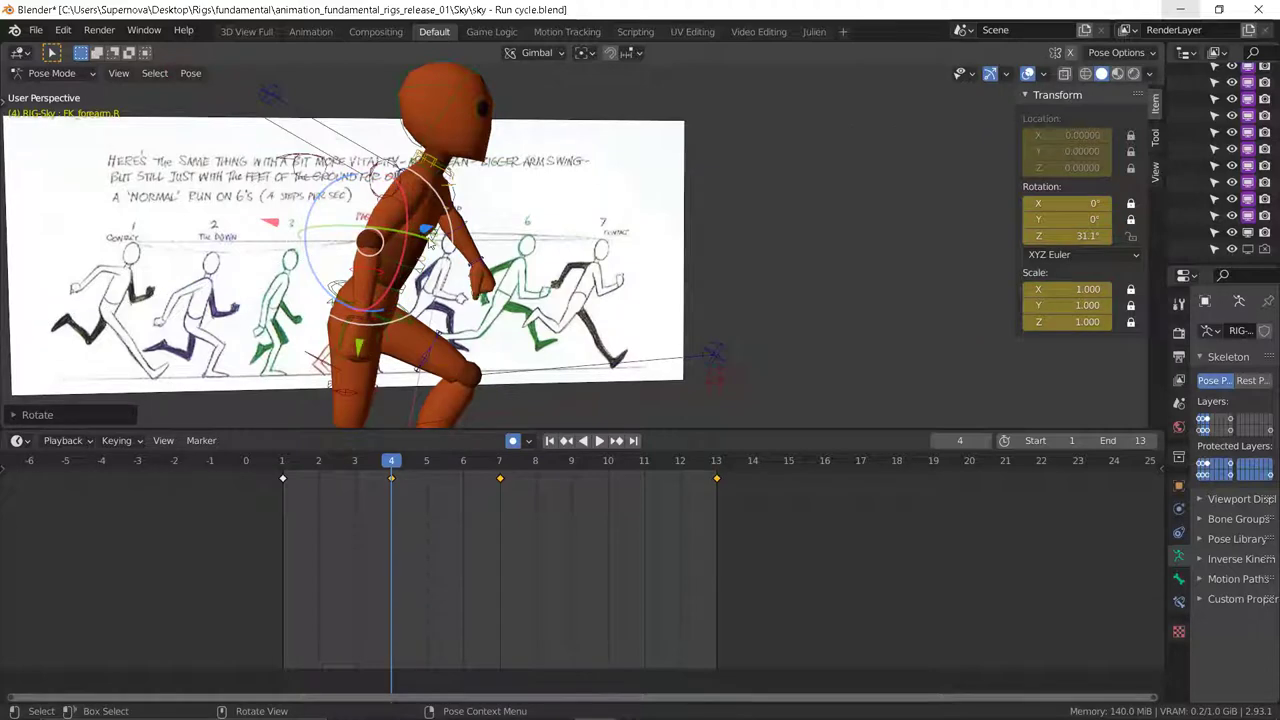
Step: Fine-tune the right upper arm at frame 4 to about X -60.4°, Y -25°, Z 23.2°, and play back the cycle
left_click(433, 235)
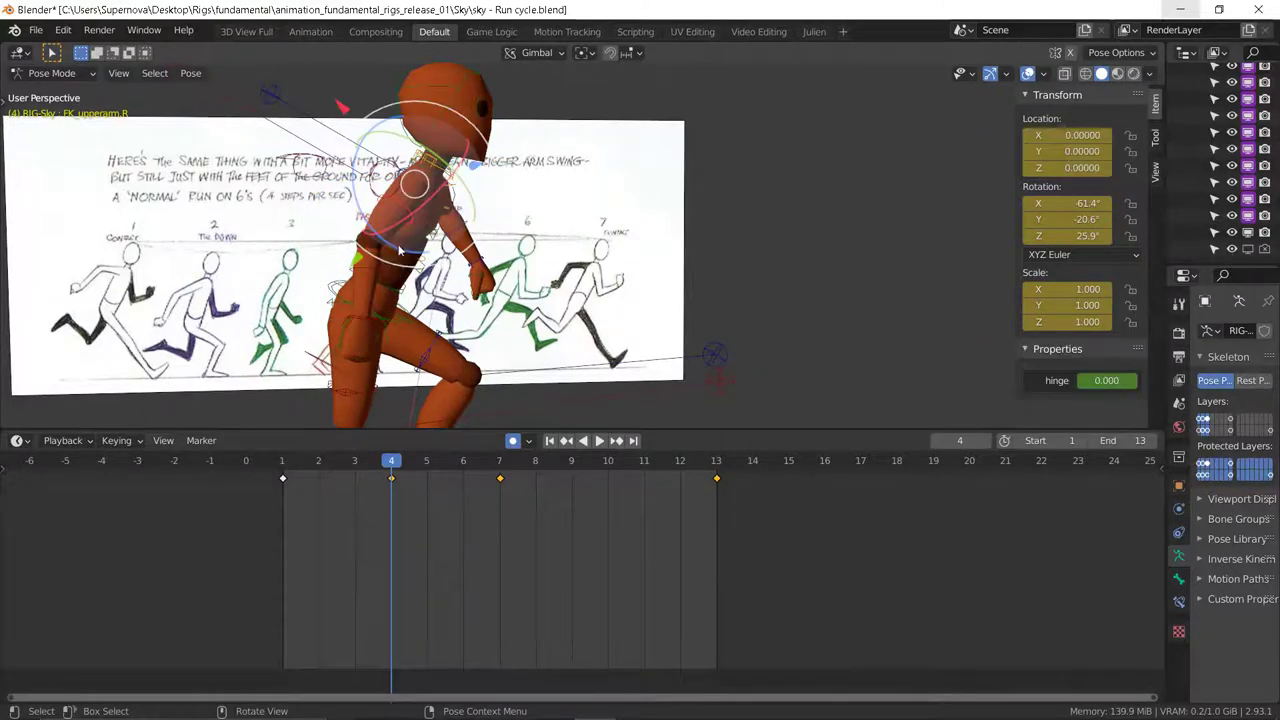
left_click_drag(399, 250, 355, 244)
key("space")
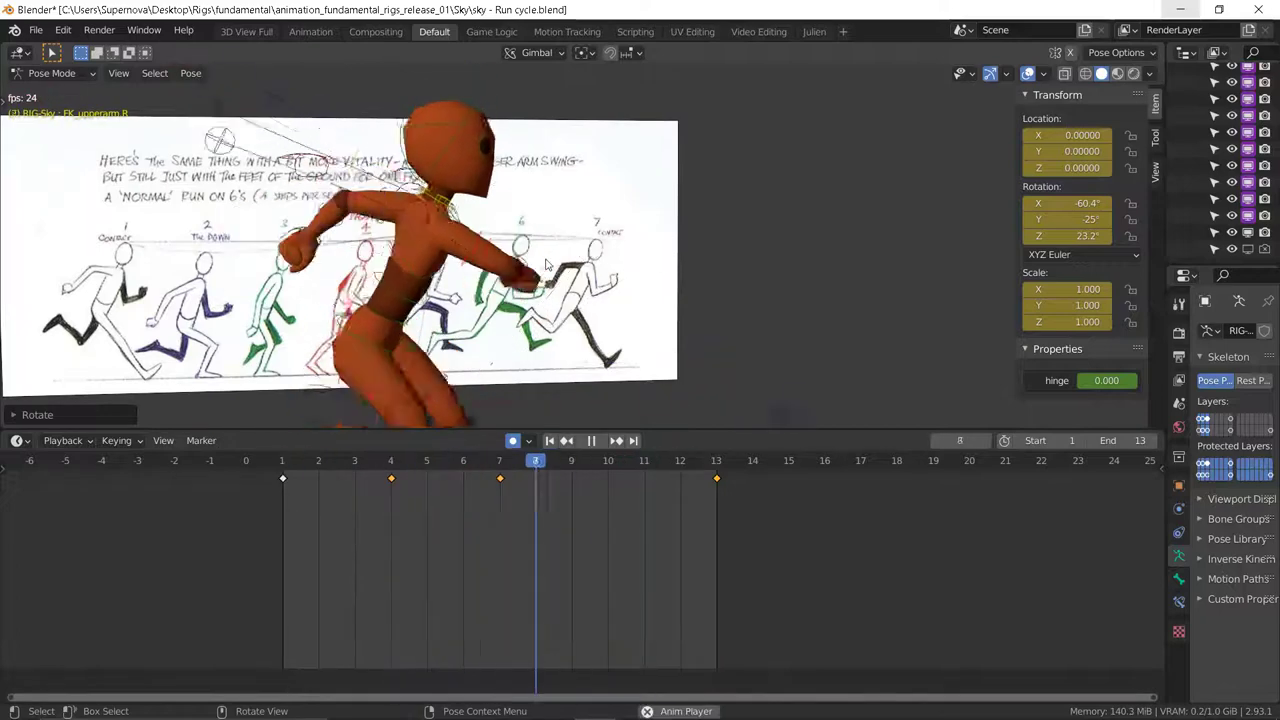
key("space")
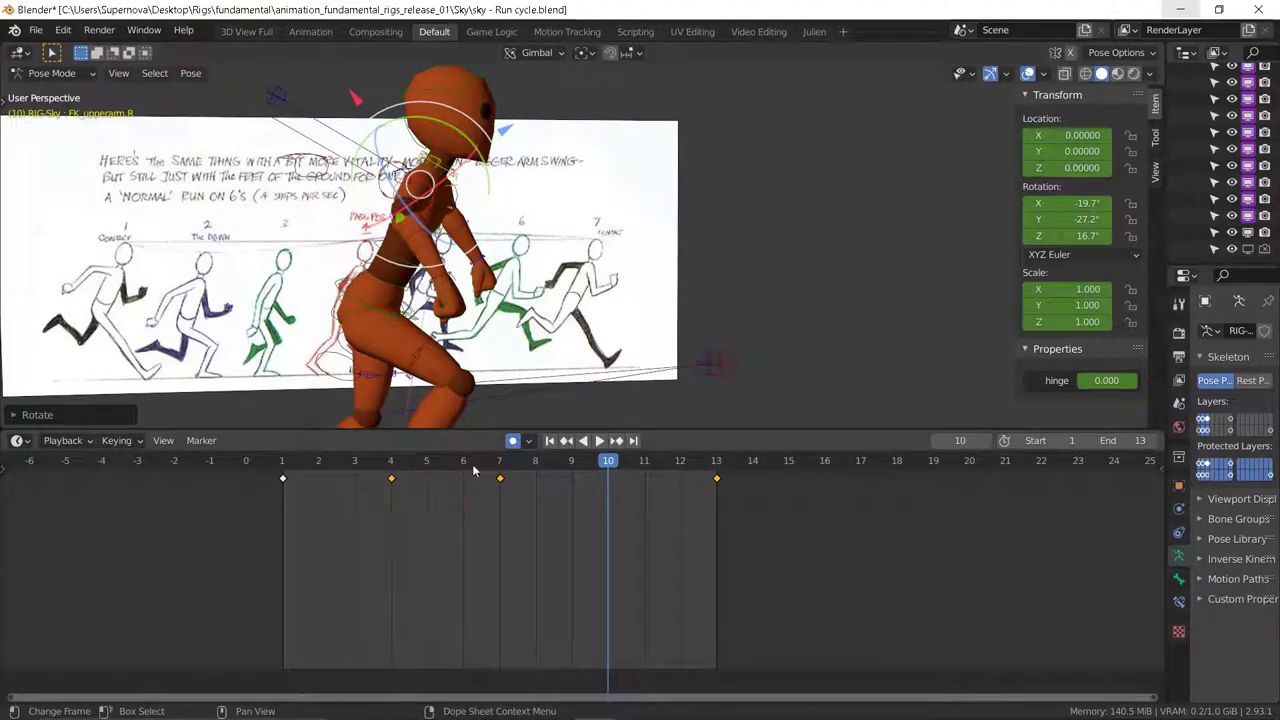
Step: Lower the right upper arm at frame 10 to an X rotation of about -64.7°, checking it from front and side
middle_click_drag(718, 224, 548, 233)
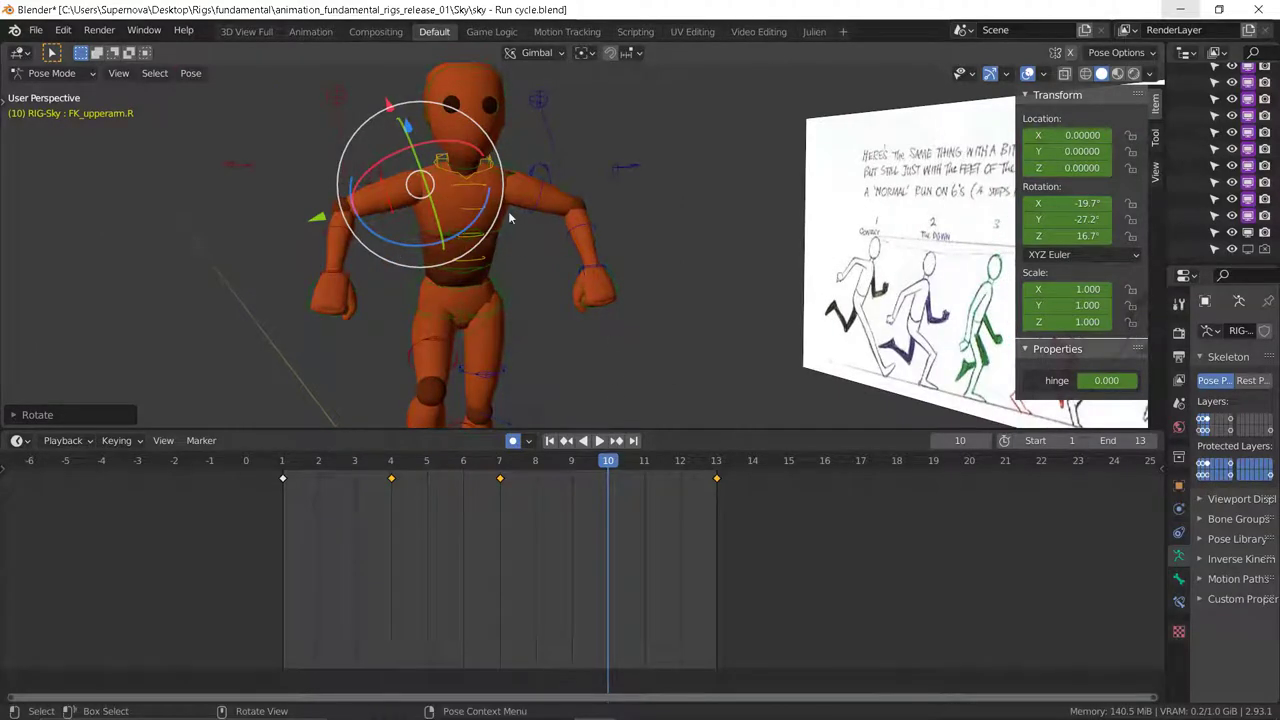
left_click_drag(391, 153, 280, 208)
middle_click_drag(341, 228, 480, 212)
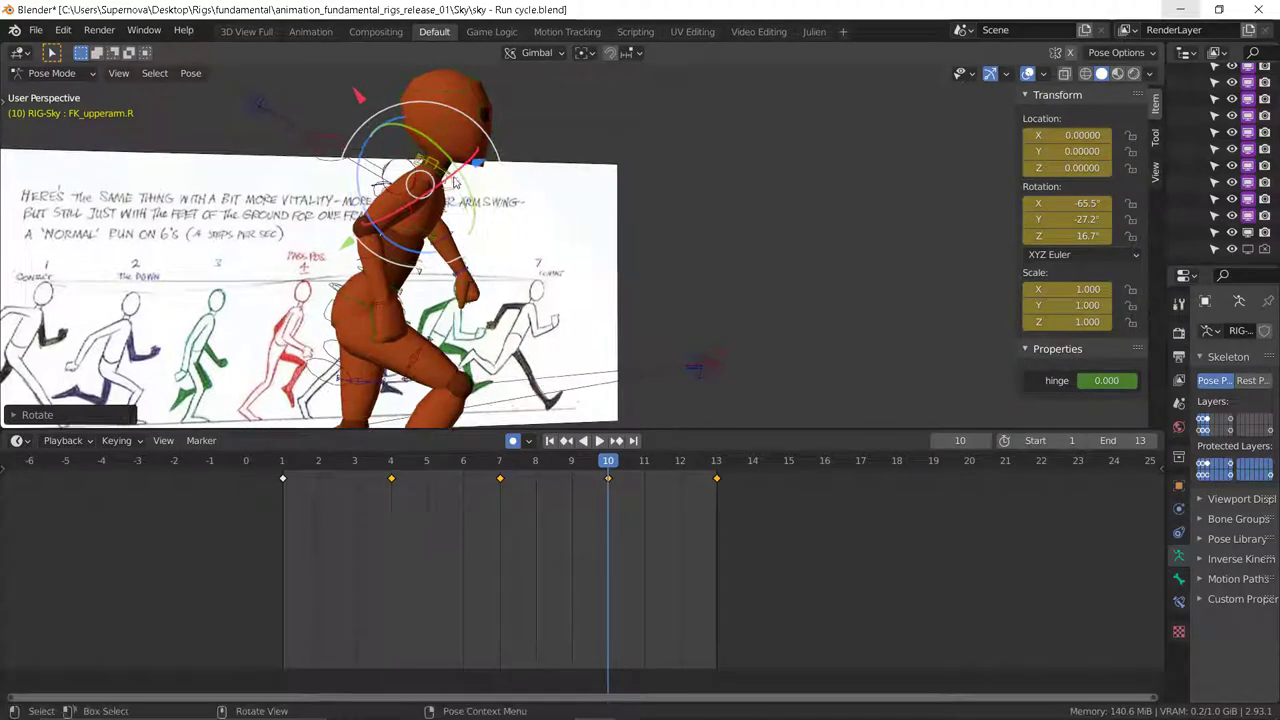
mouse_move(455, 185)
left_mouse_down()
mouse_move(445, 200)
mouse_move(440, 182)
left_mouse_up()
Step: Rotate the right forearm at frame 10 to a Z rotation of about 21.4°
left_click(397, 230)
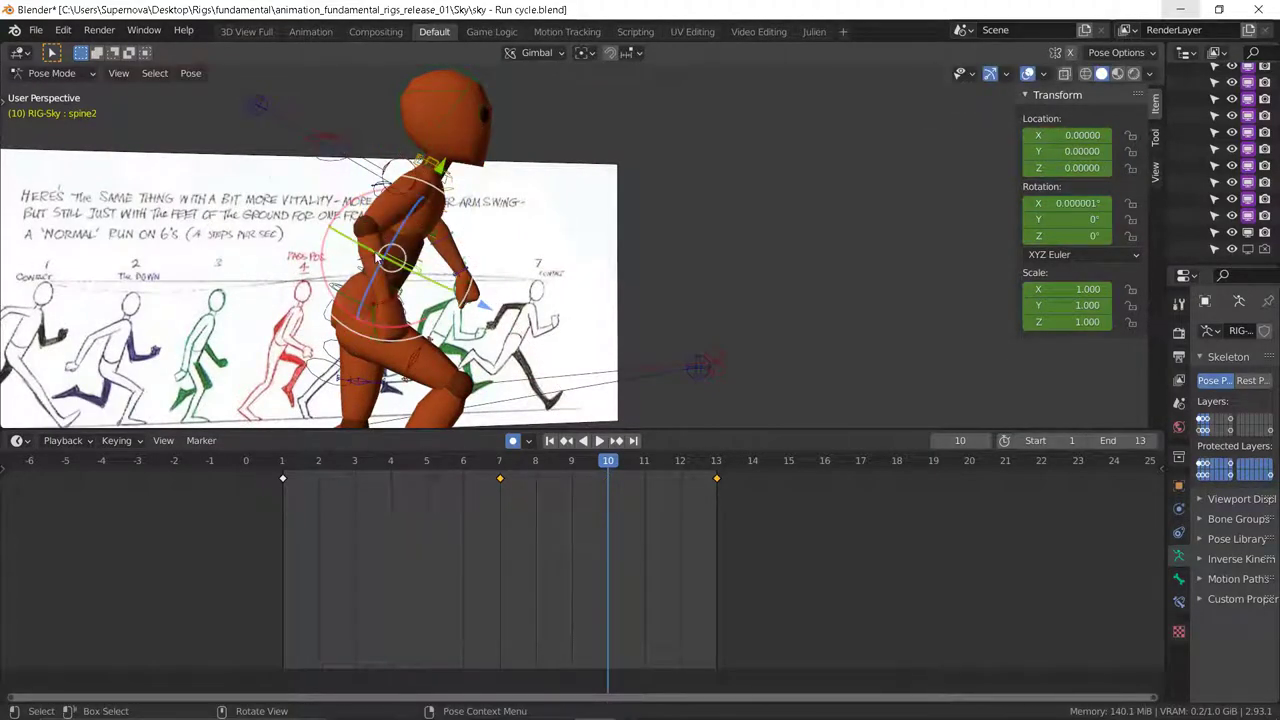
left_click(378, 258)
left_click_drag(316, 265, 282, 203)
Step: Refine frame 10 with the right upper arm at about X -66.7°, Y -15.9°, Z 22.1° and the right forearm at Z 10.7°
left_click(396, 186)
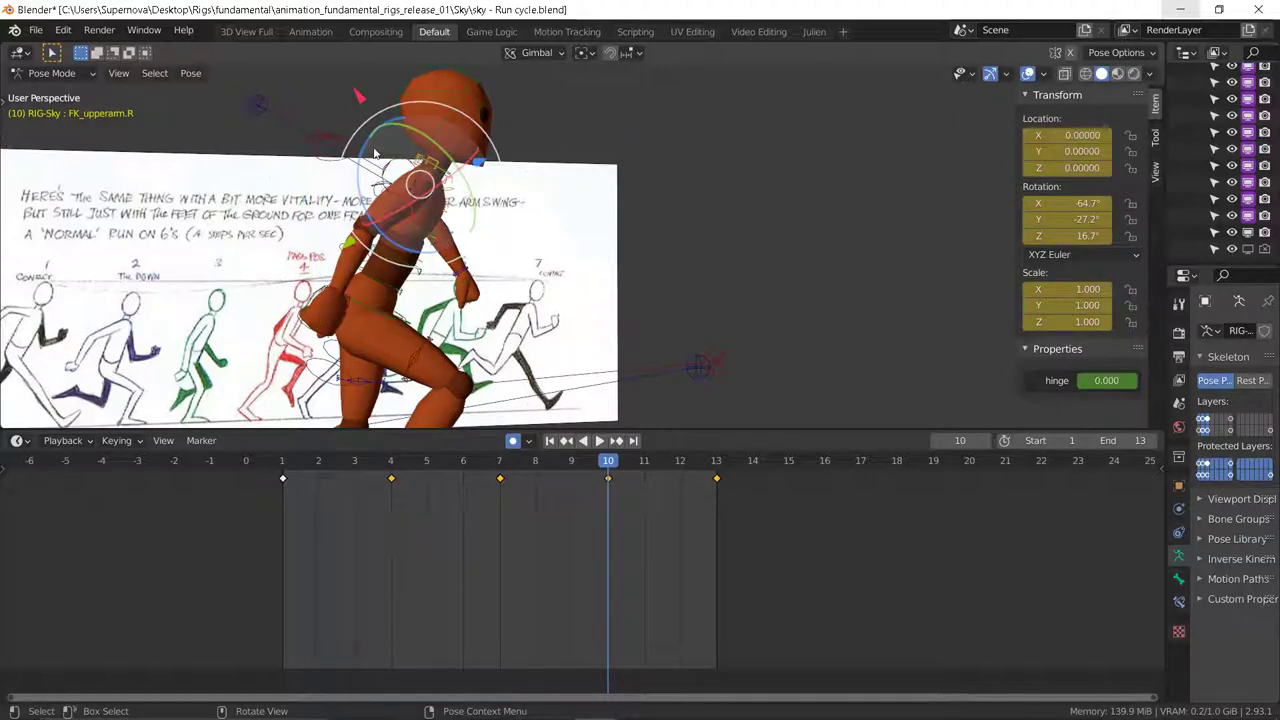
left_click_drag(368, 152, 354, 169)
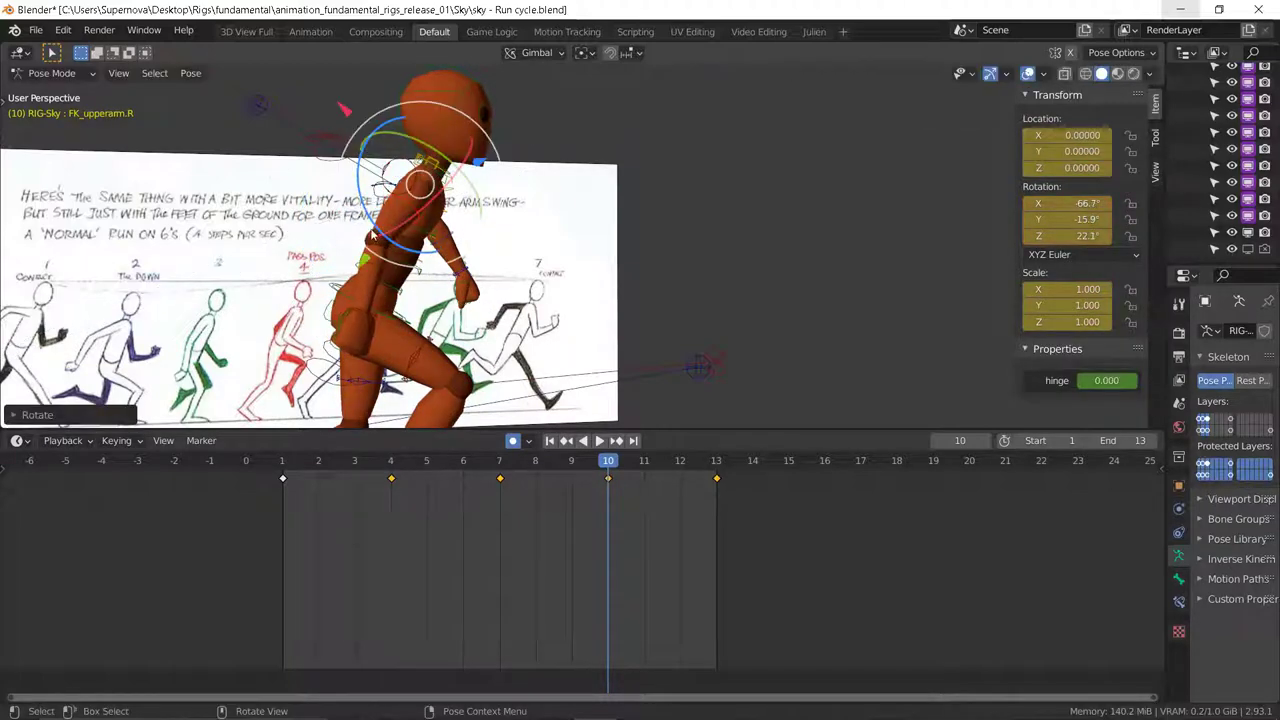
left_click(428, 220)
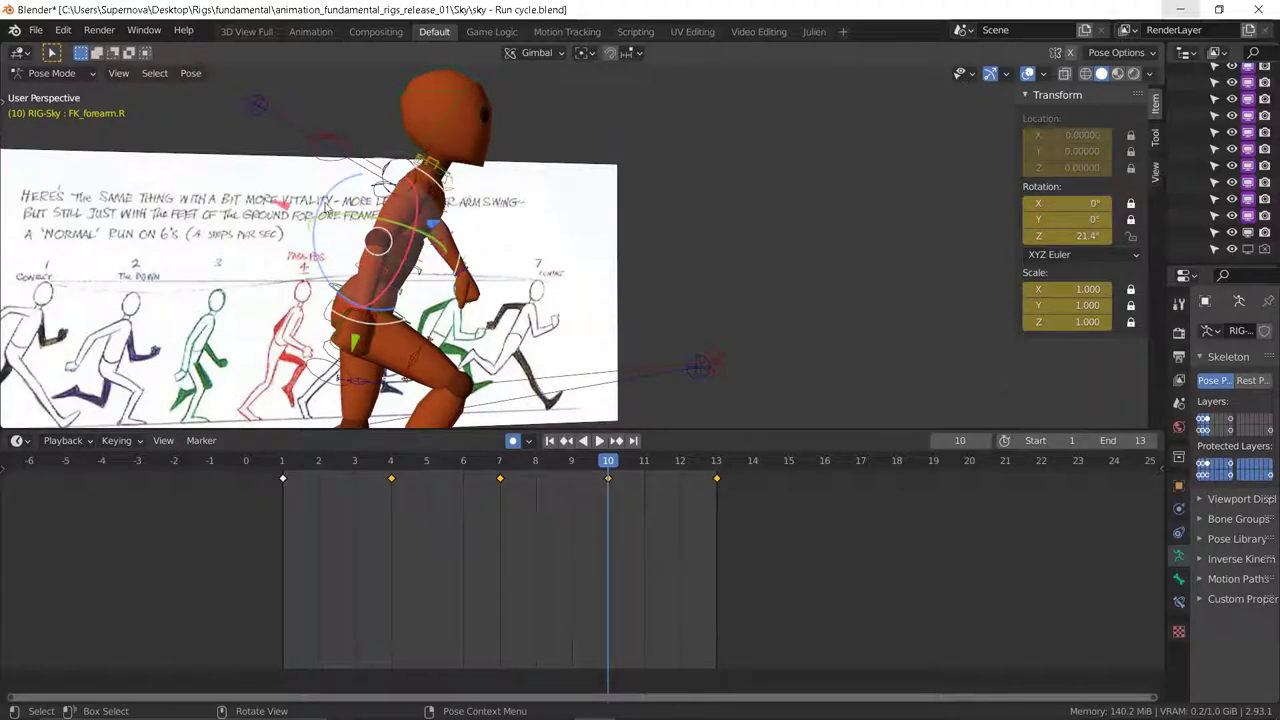
left_click_drag(322, 205, 331, 194)
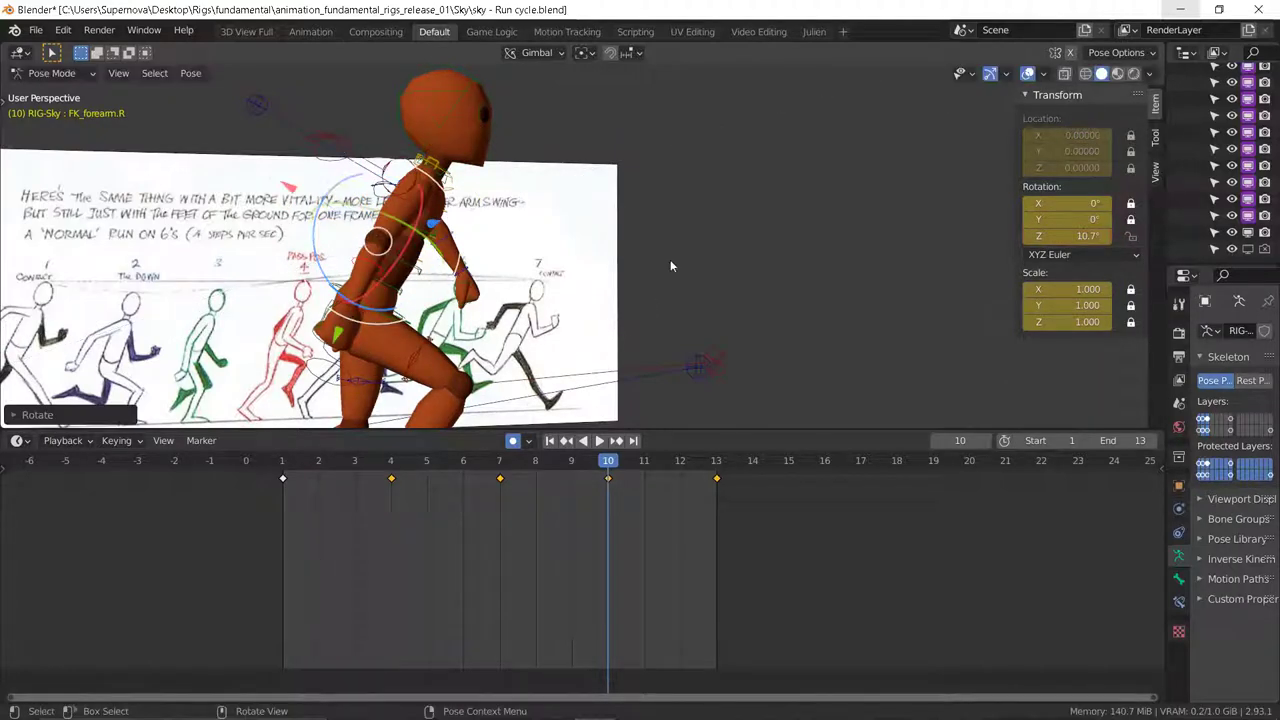
Step: Rotate the left upper arm freely at frame 4 to about X -57.6°, Y 42.7°, Z 31.3°
middle_click_drag(671, 266, 392, 268)
left_click(284, 463)
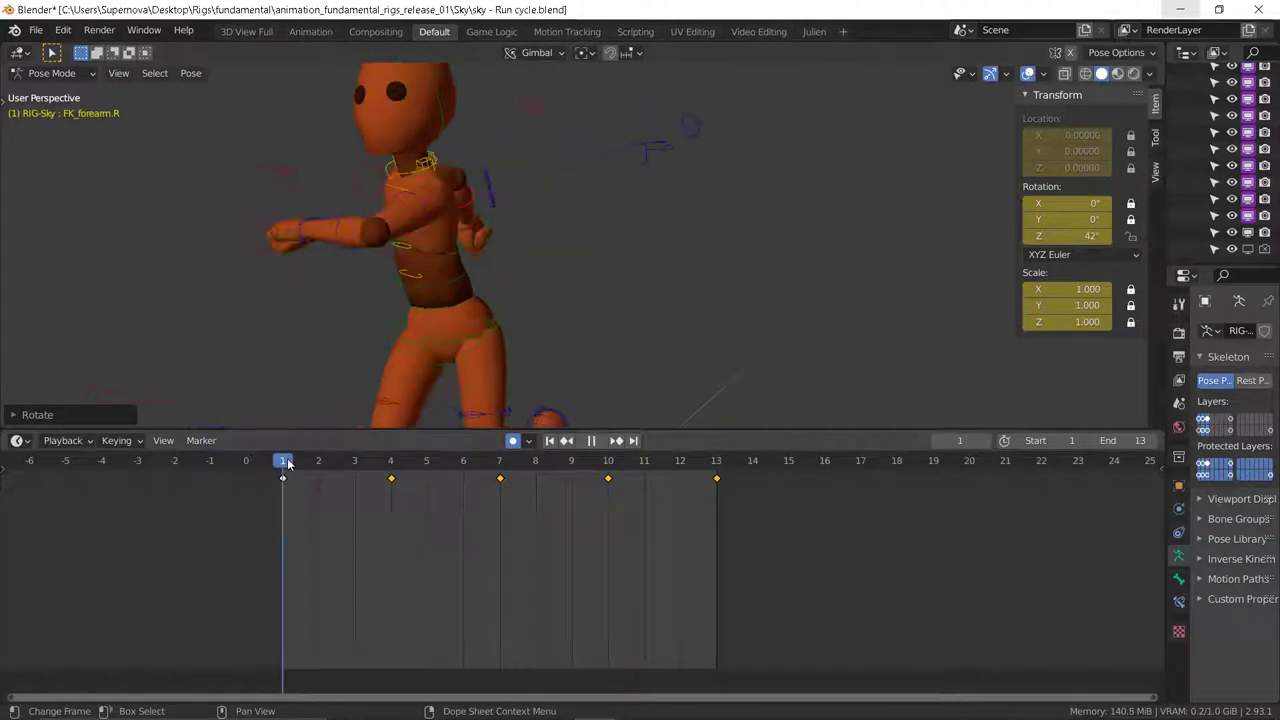
left_click(421, 217)
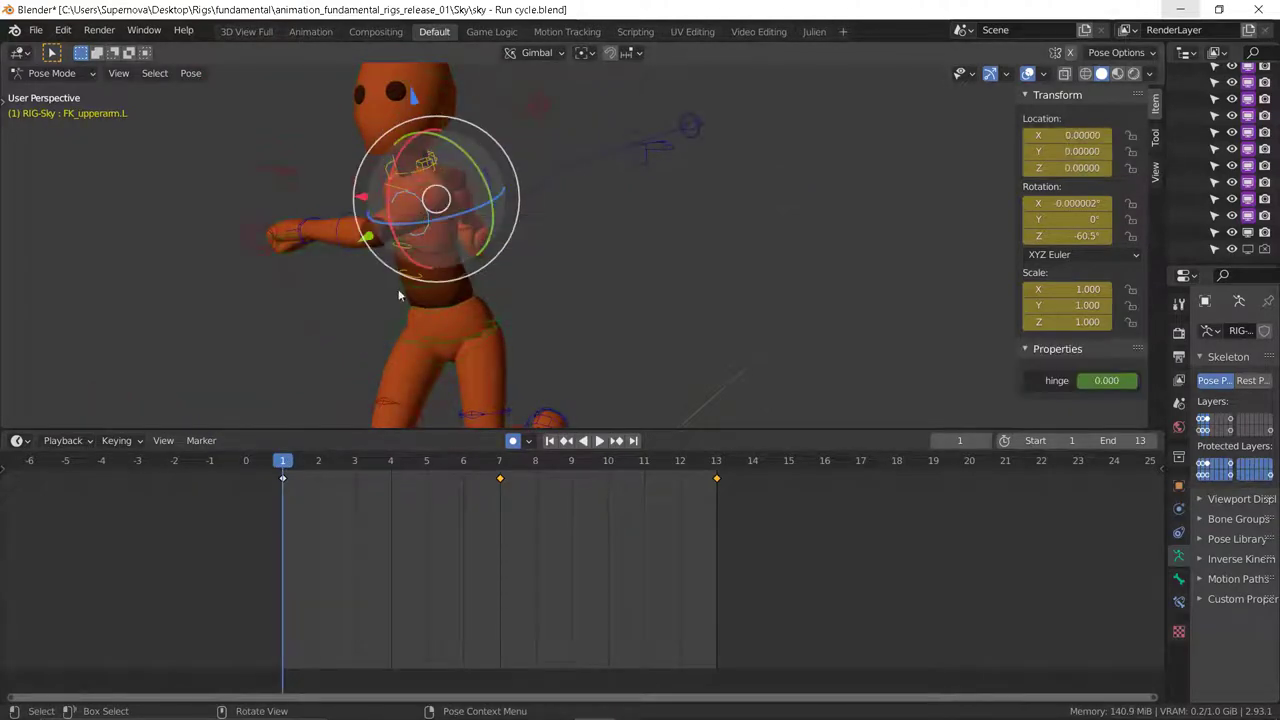
left_click(390, 460)
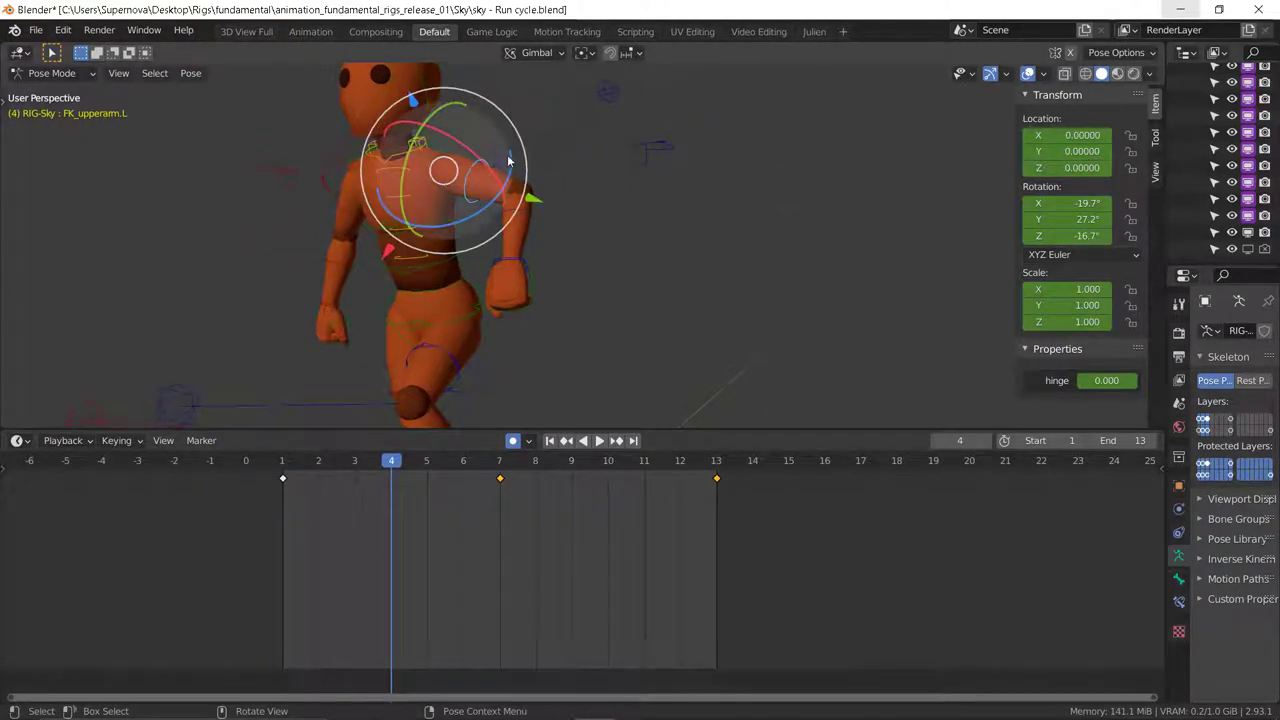
key("r")
key("r")
left_click(603, 226)
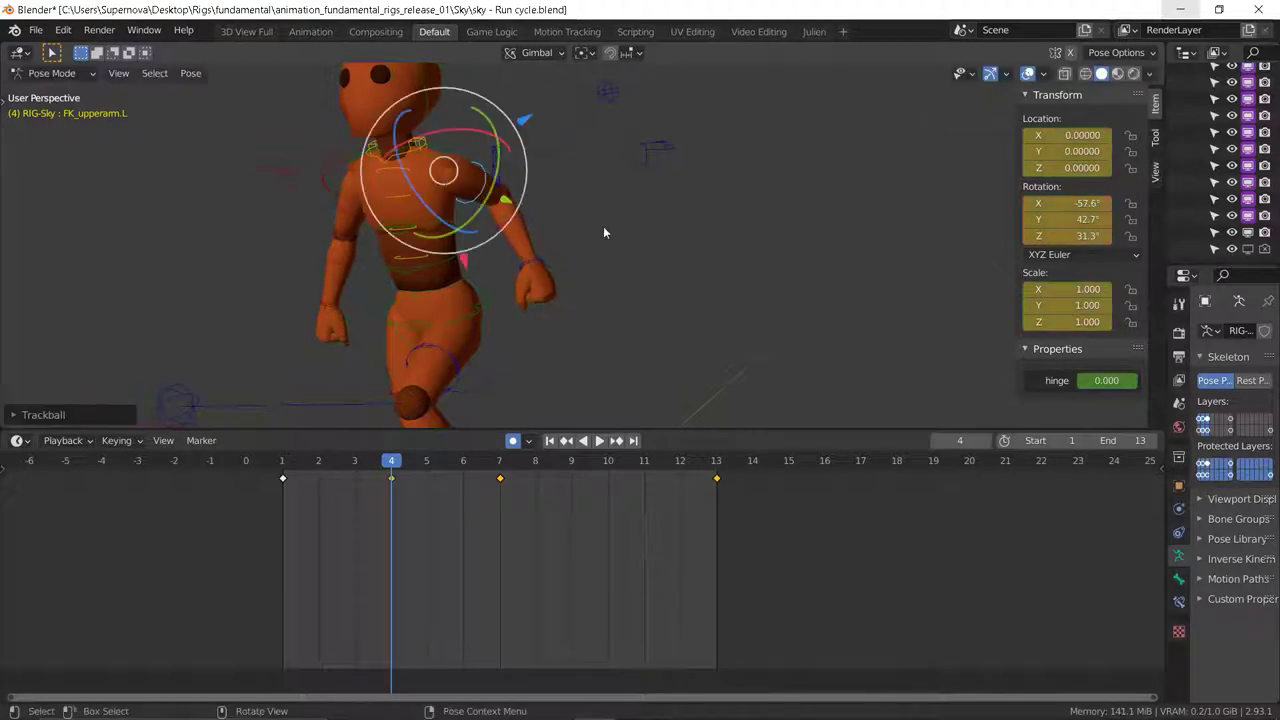
Step: Bring the left upper arm closer to the torso at frame 4, to about X -88.1°, Y 17°, Z 20.9°
middle_click_drag(603, 226, 456, 208)
left_click_drag(476, 133, 508, 160)
middle_click_drag(508, 160, 481, 205)
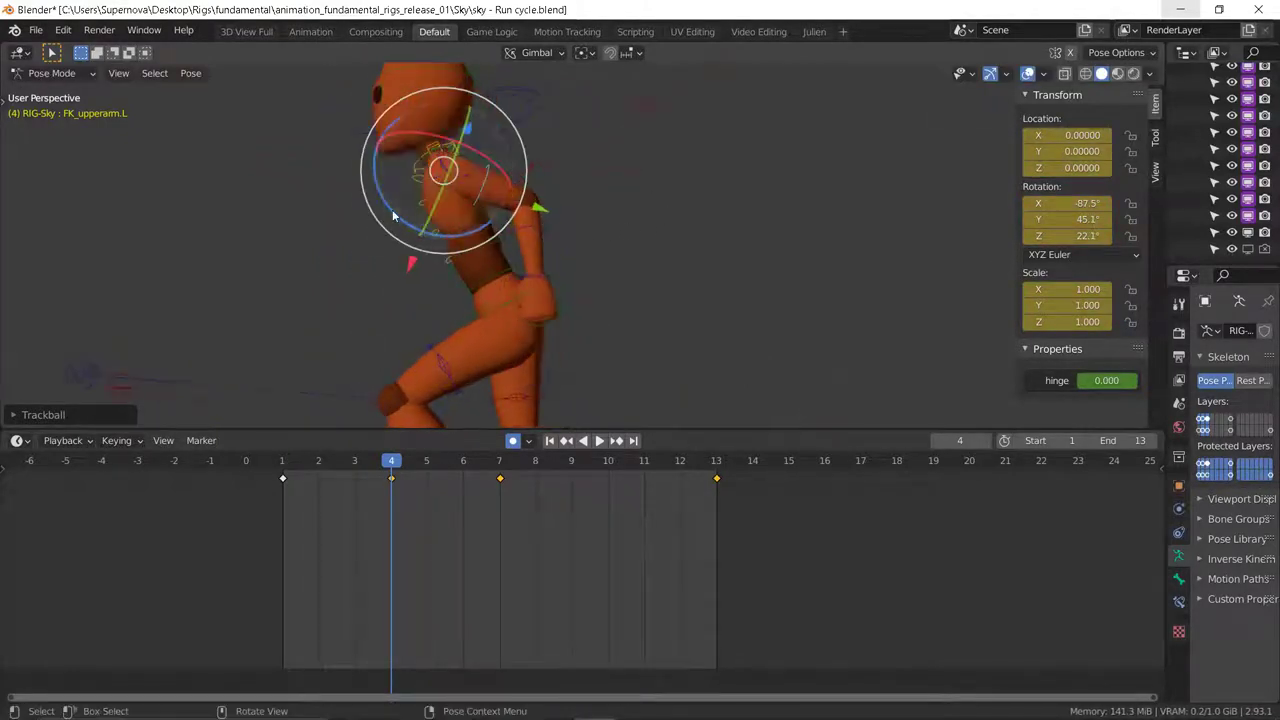
key("r")
left_click(493, 265)
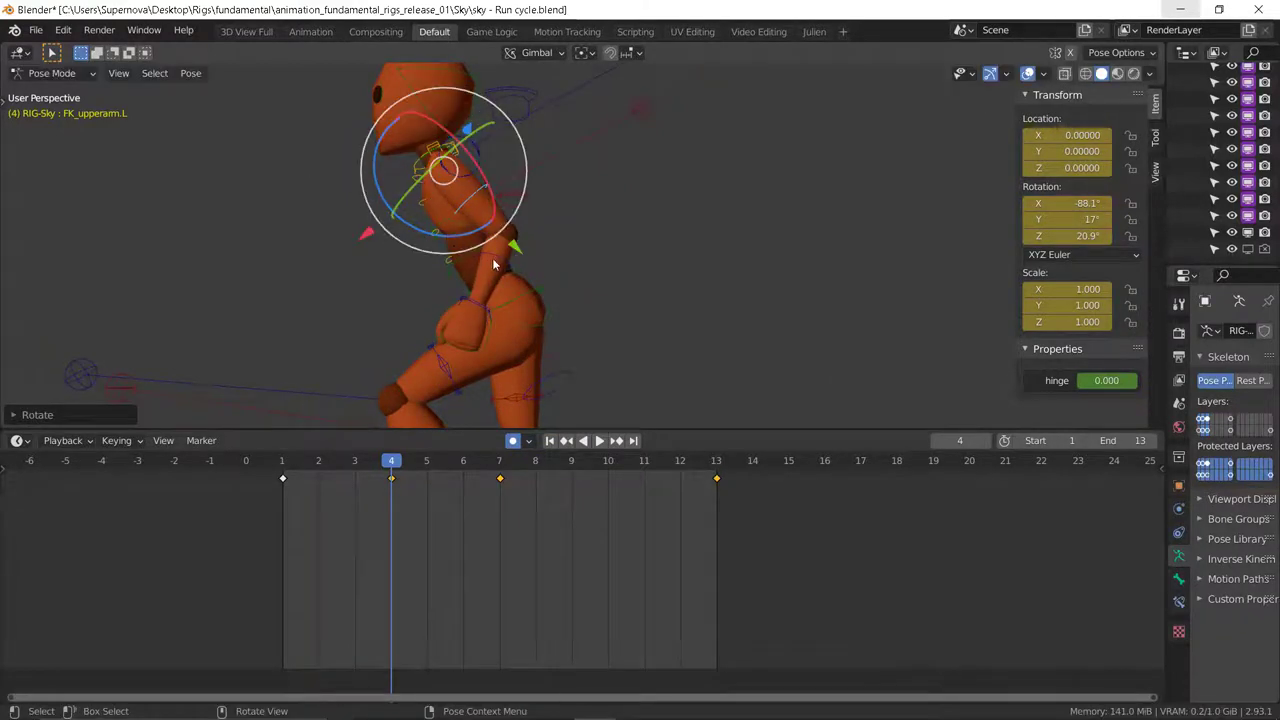
Step: Rotate the left forearm at frame 4 to about Z -3.49° and check its motion from frame 1 to frame 4
left_click(499, 260)
key("r")
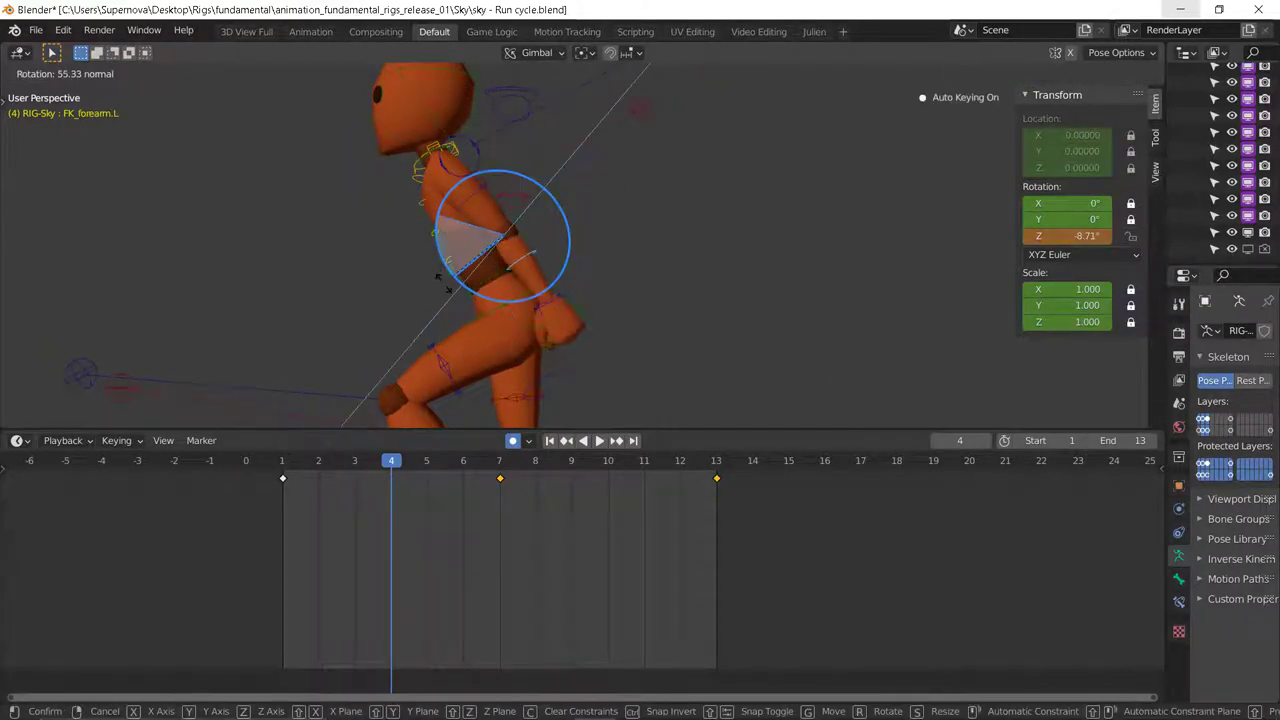
left_click(445, 283)
middle_click_drag(500, 232, 476, 230)
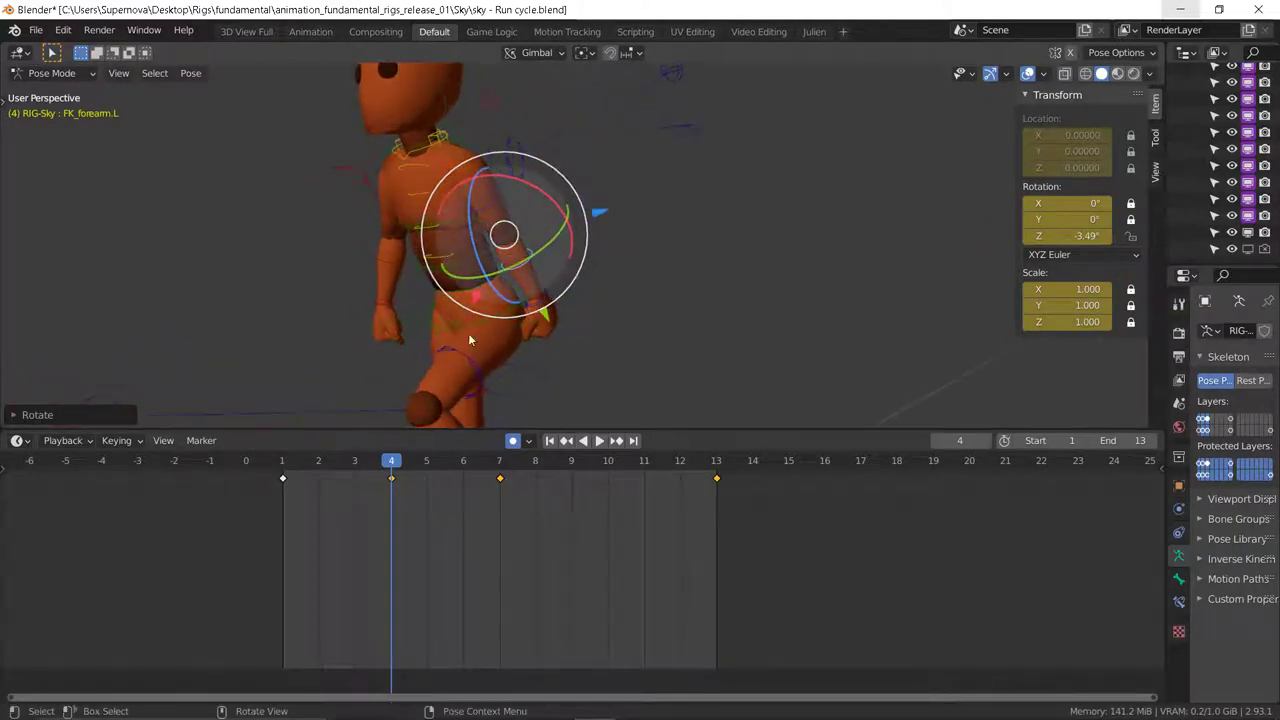
key("space")
left_click_drag(293, 471, 377, 457)
key("space")
middle_click_drag(491, 337, 468, 186)
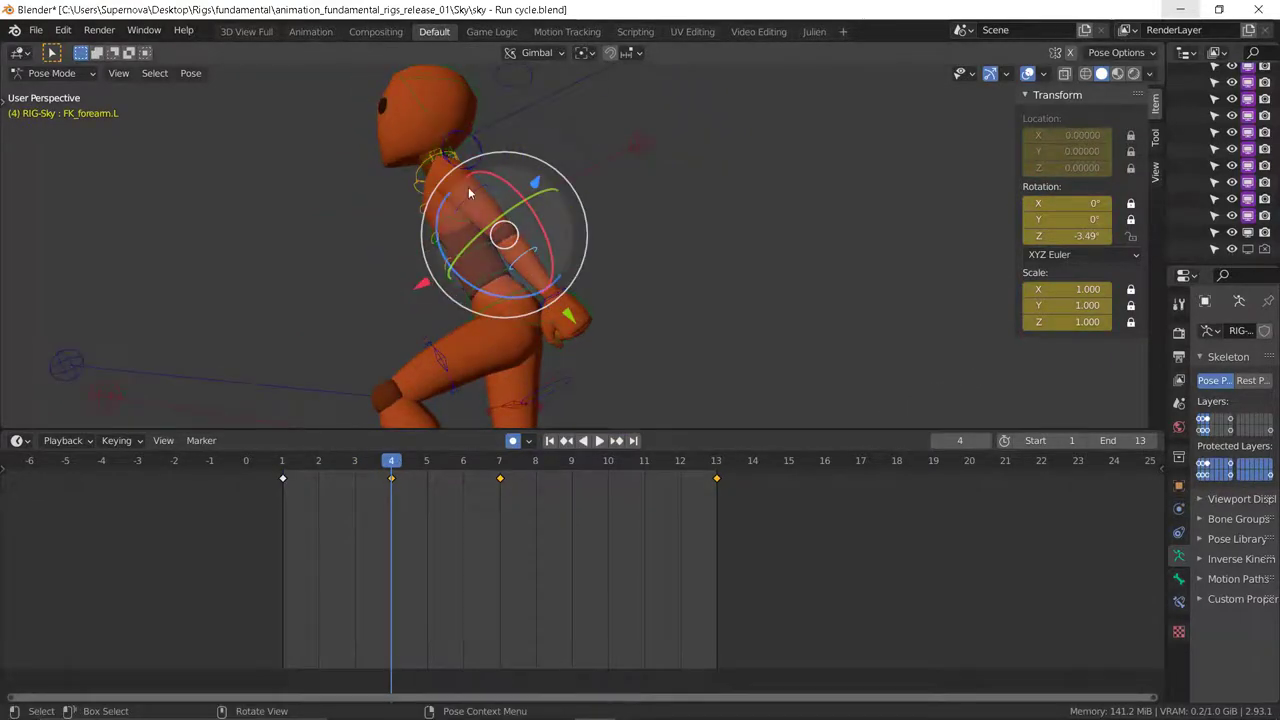
Step: Swing the left upper arm forward at frame 4 to about X -88°, Y -24.2°, Z 19.5°
left_click(474, 200)
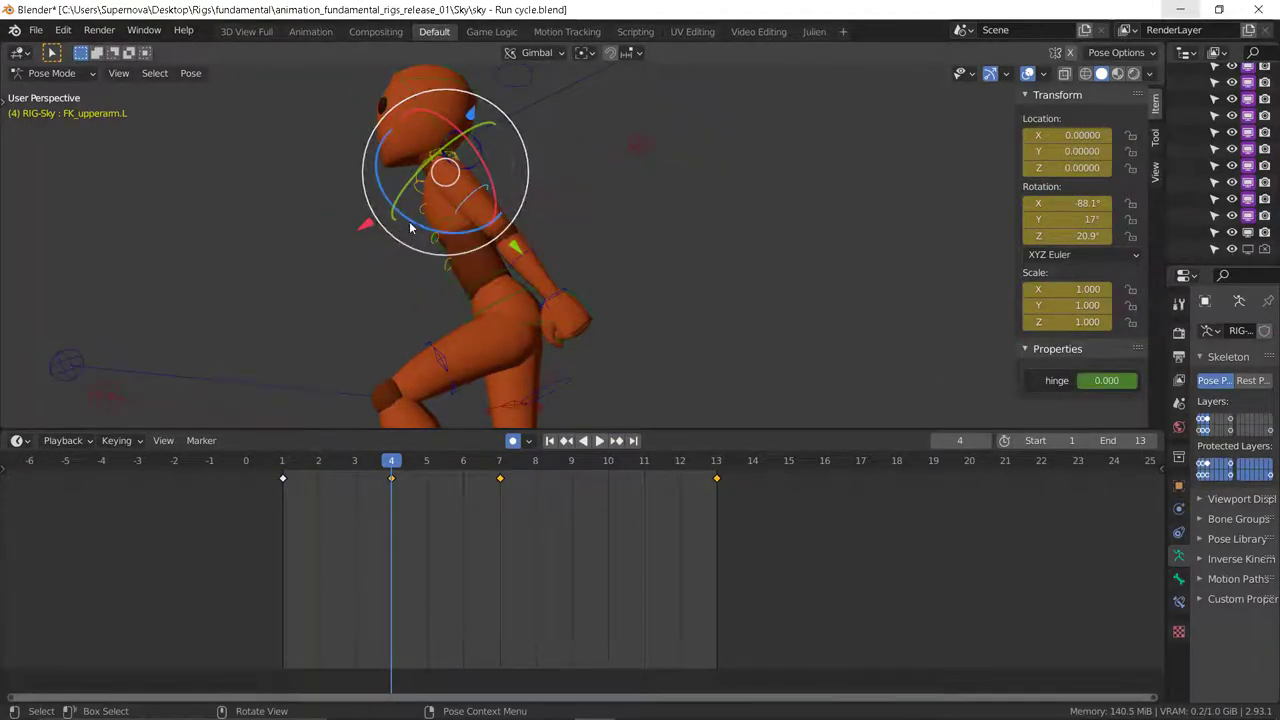
left_click_drag(410, 228, 338, 228)
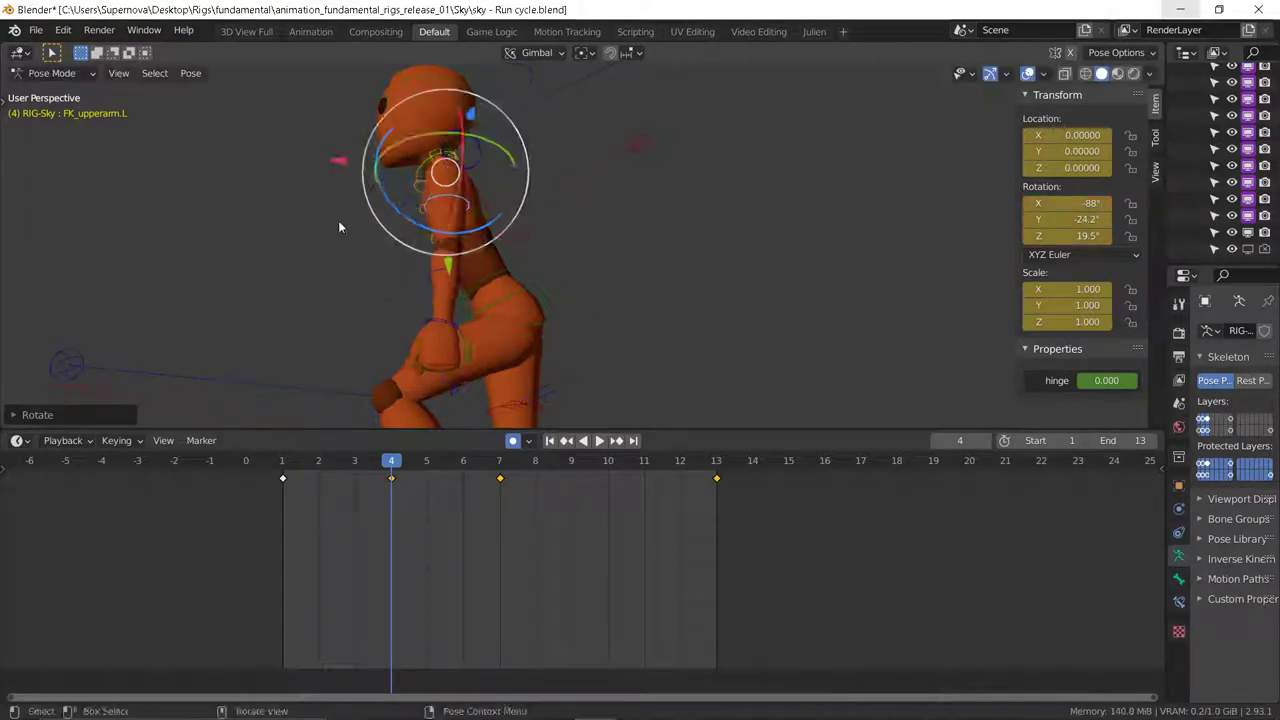
middle_click_drag(338, 228, 484, 290)
Step: Bend the left forearm at frame 4 to a Z rotation of about -70.6°
left_click(476, 283)
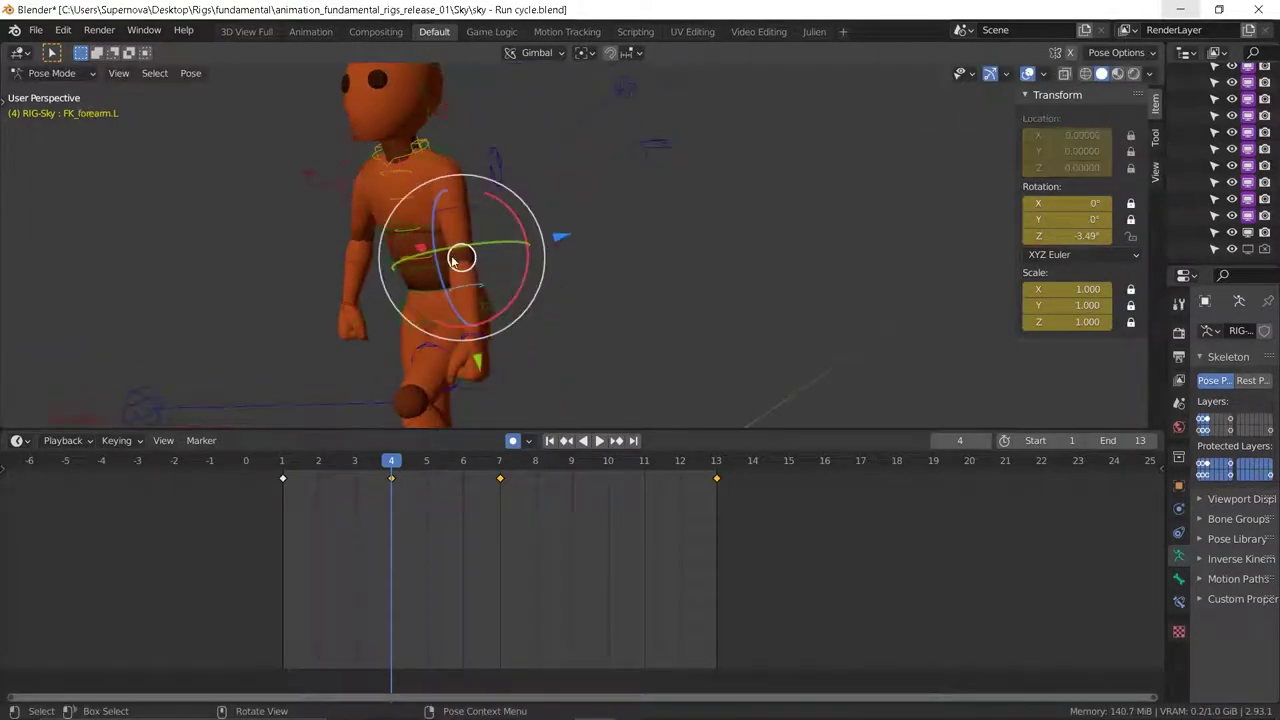
key("r")
key("r")
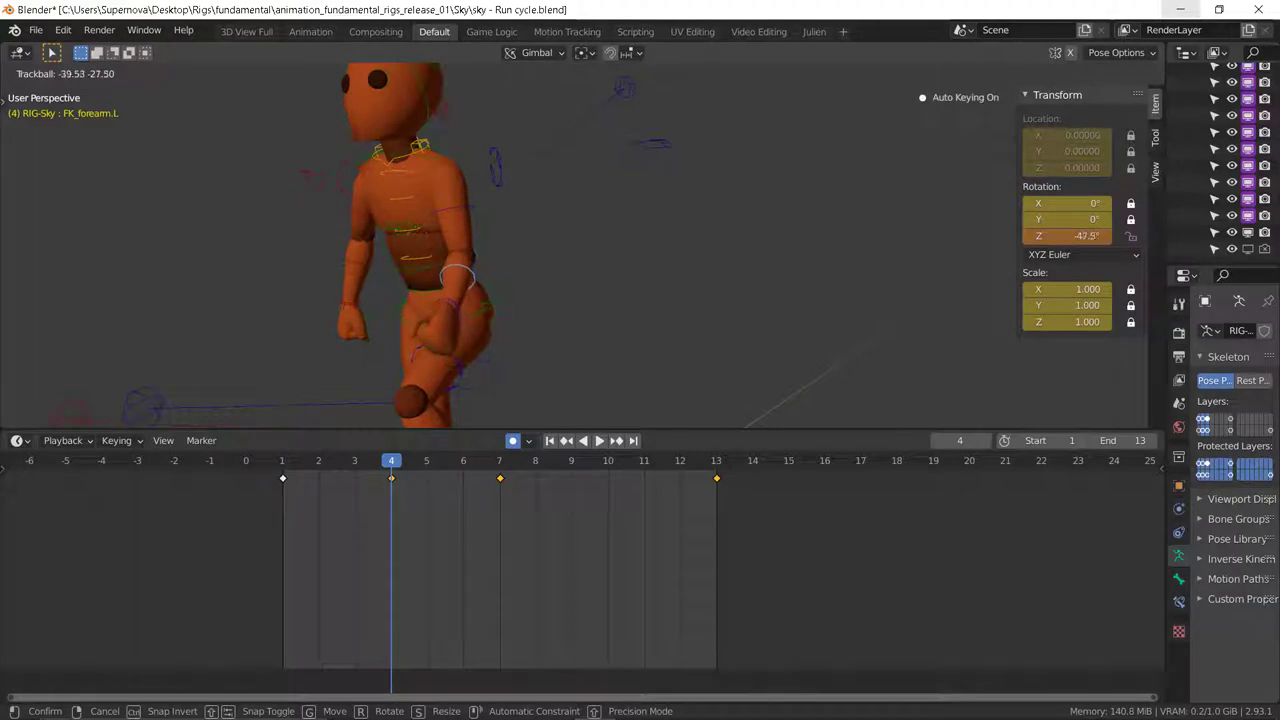
left_click(456, 272)
key("r")
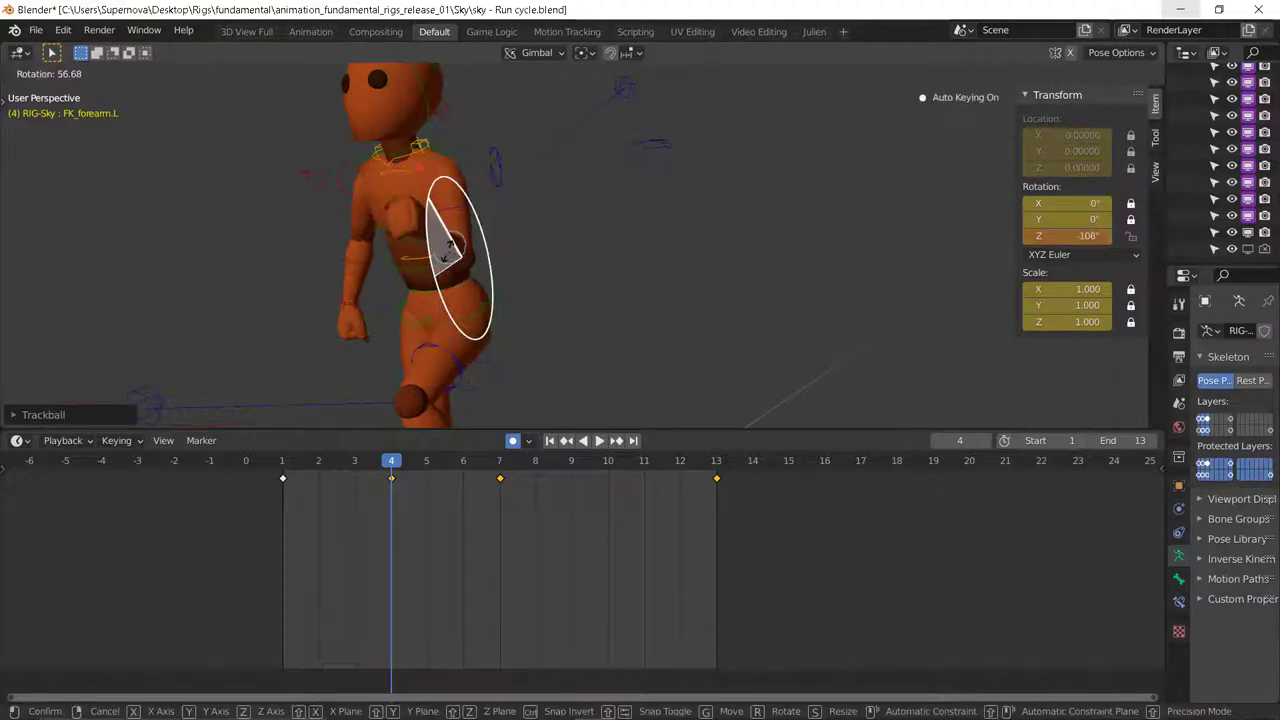
left_click(447, 256)
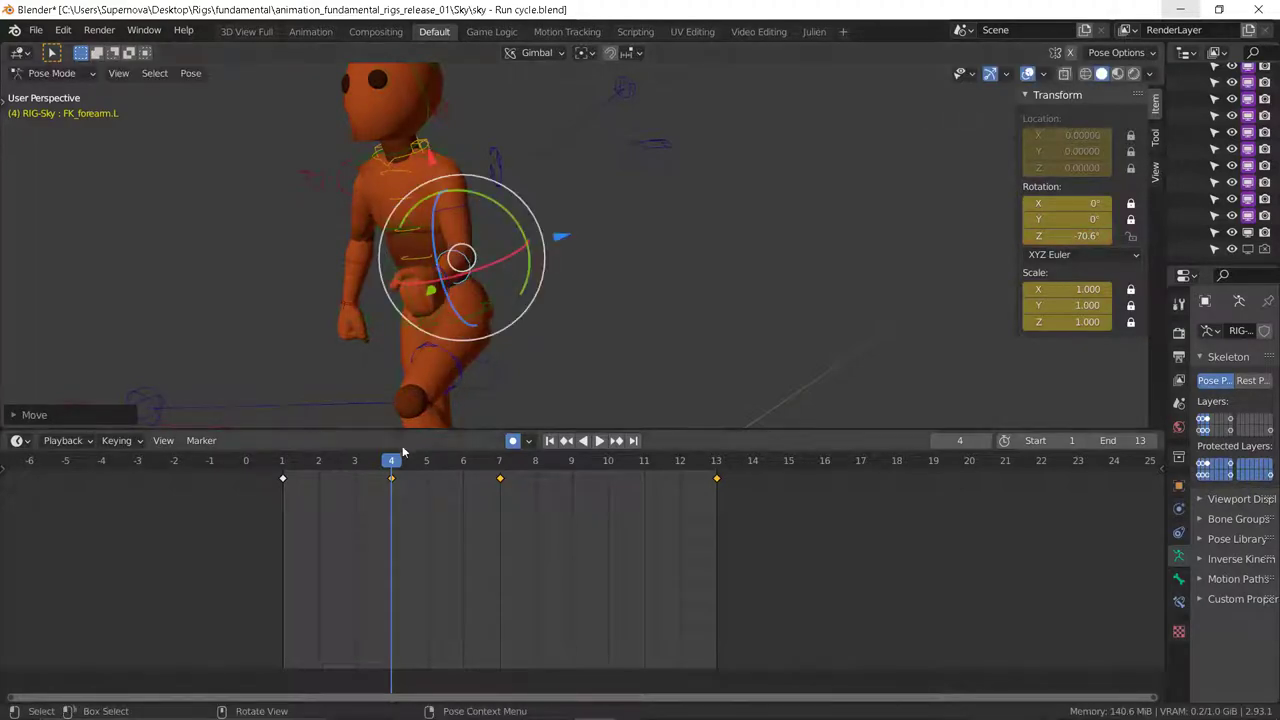
Step: Rotate the left upper arm at frame 10 close to the torso, to about X -80.4°, Y 31.6°, Z 31.8°
left_click_drag(392, 460, 598, 472)
key("space")
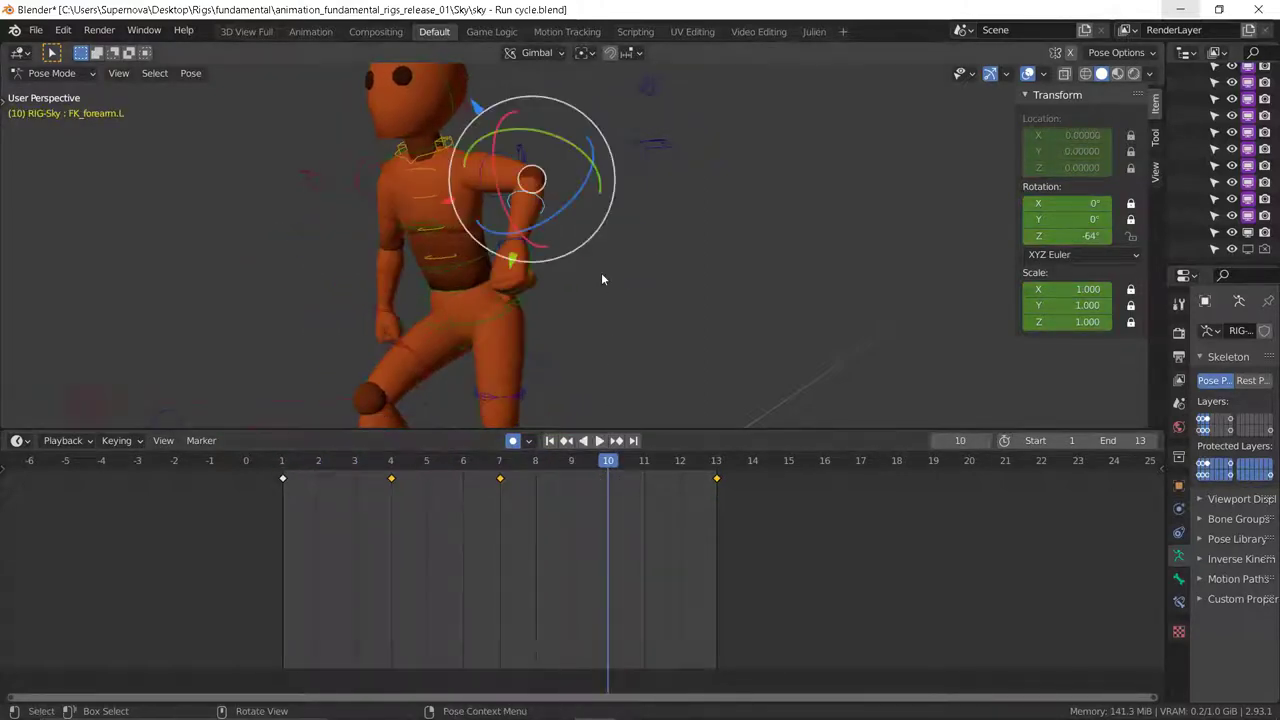
left_click_drag(565, 142, 622, 162)
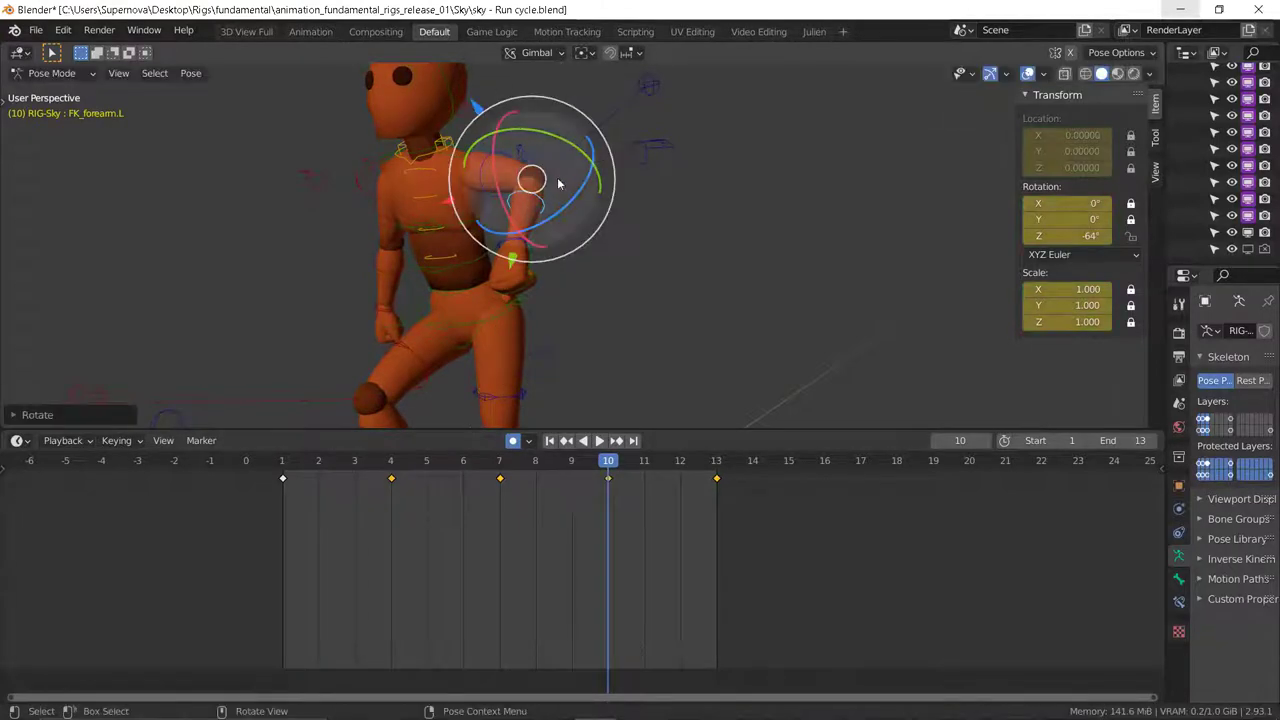
left_click(494, 162)
left_click_drag(490, 148, 582, 157)
middle_click_drag(622, 203, 456, 230)
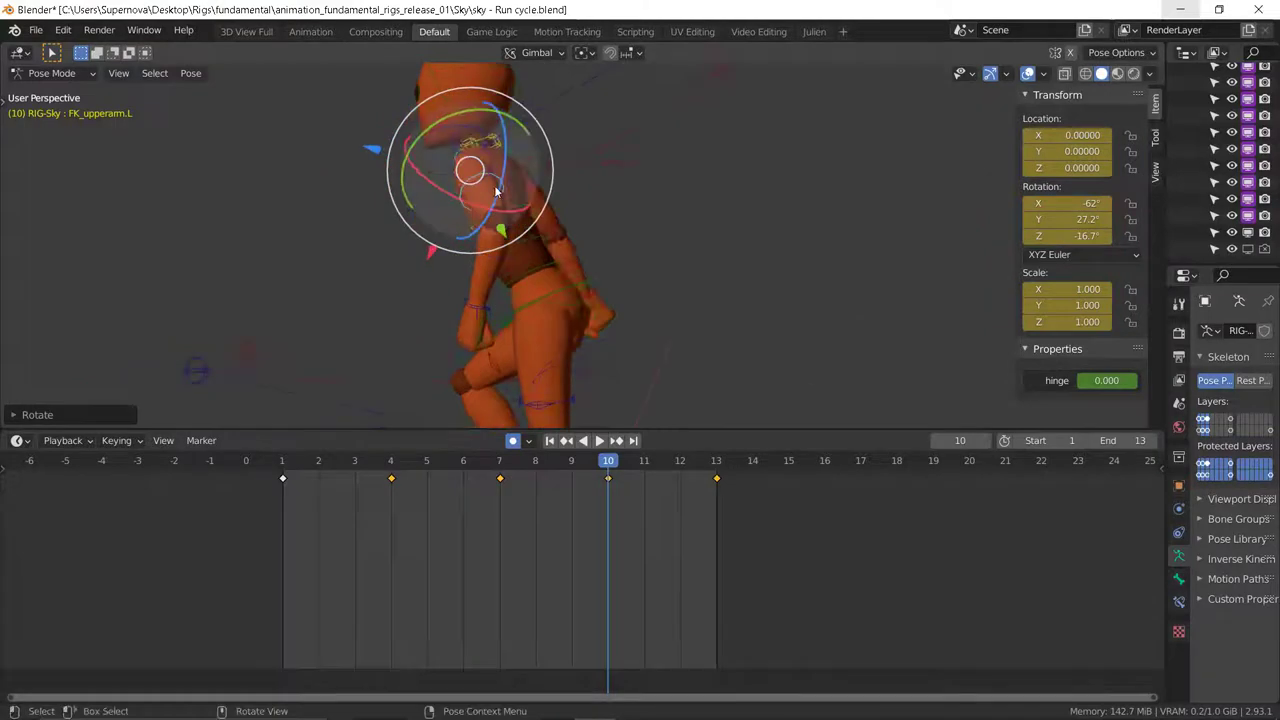
left_click_drag(496, 191, 518, 240)
left_click(487, 215)
middle_click_drag(500, 257, 539, 243)
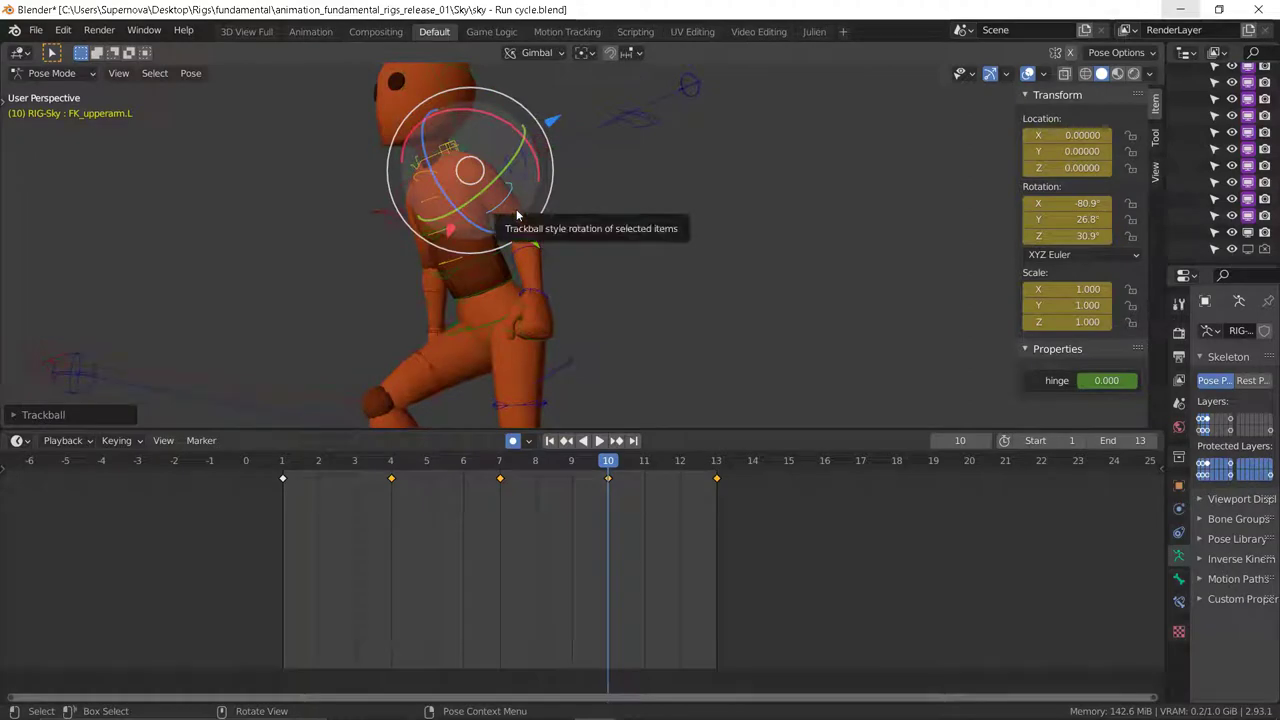
middle_click_drag(514, 202, 528, 309)
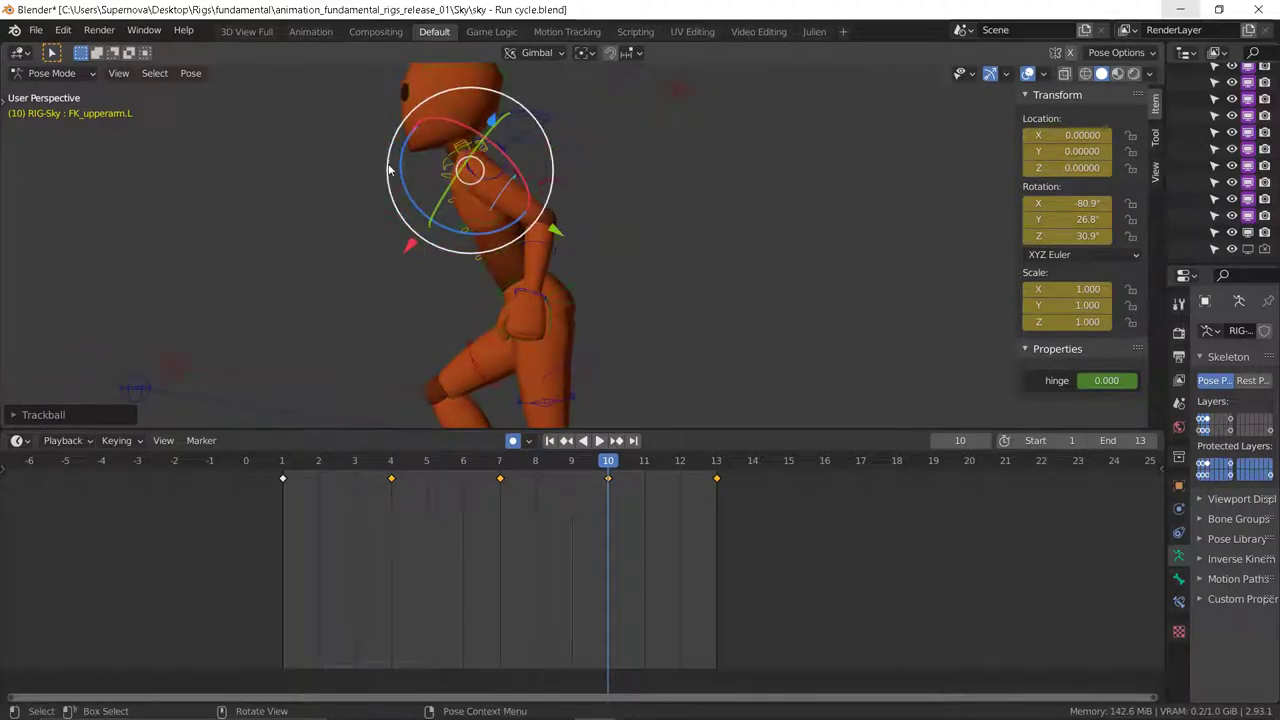
key("r")
left_click(517, 253)
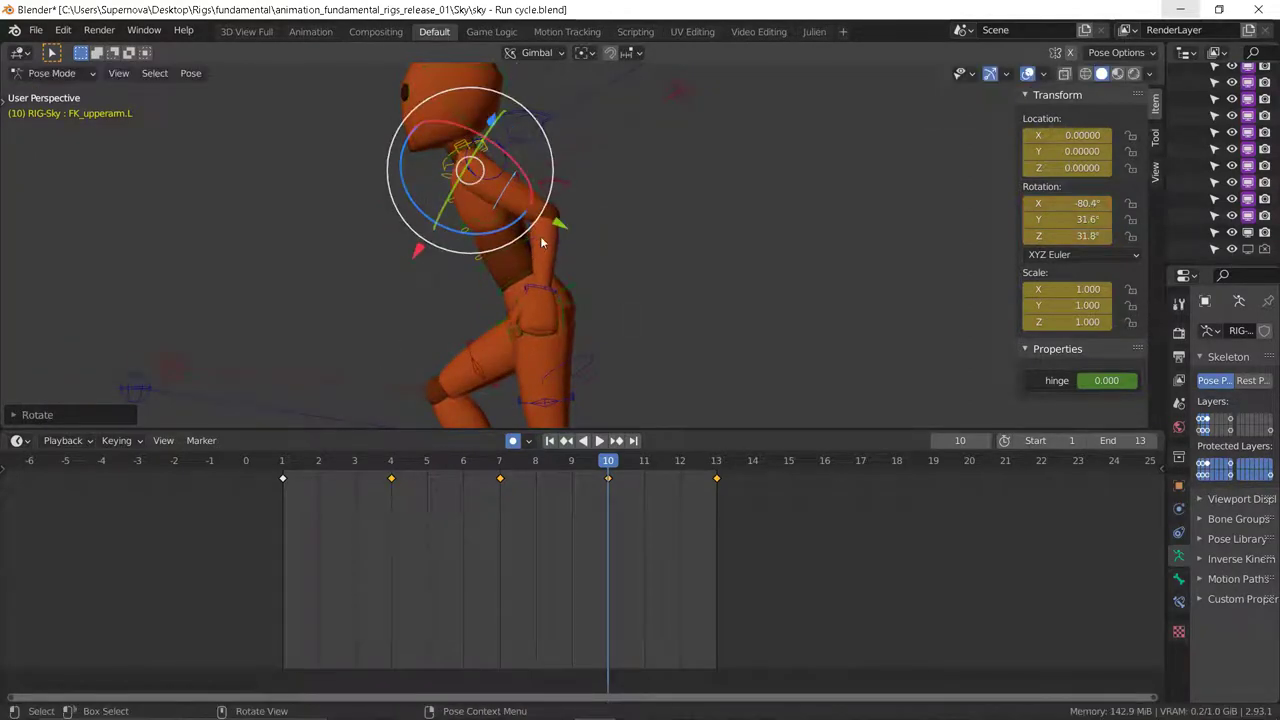
Step: Rotate the left forearm at frame 10 to a Z rotation of about 8.53°
left_click(541, 240)
left_click_drag(484, 225, 557, 316)
middle_click_drag(557, 316, 680, 290)
Step: Straighten the right forearm at frame 4 to a Z rotation of about 2.38°
left_click(555, 243)
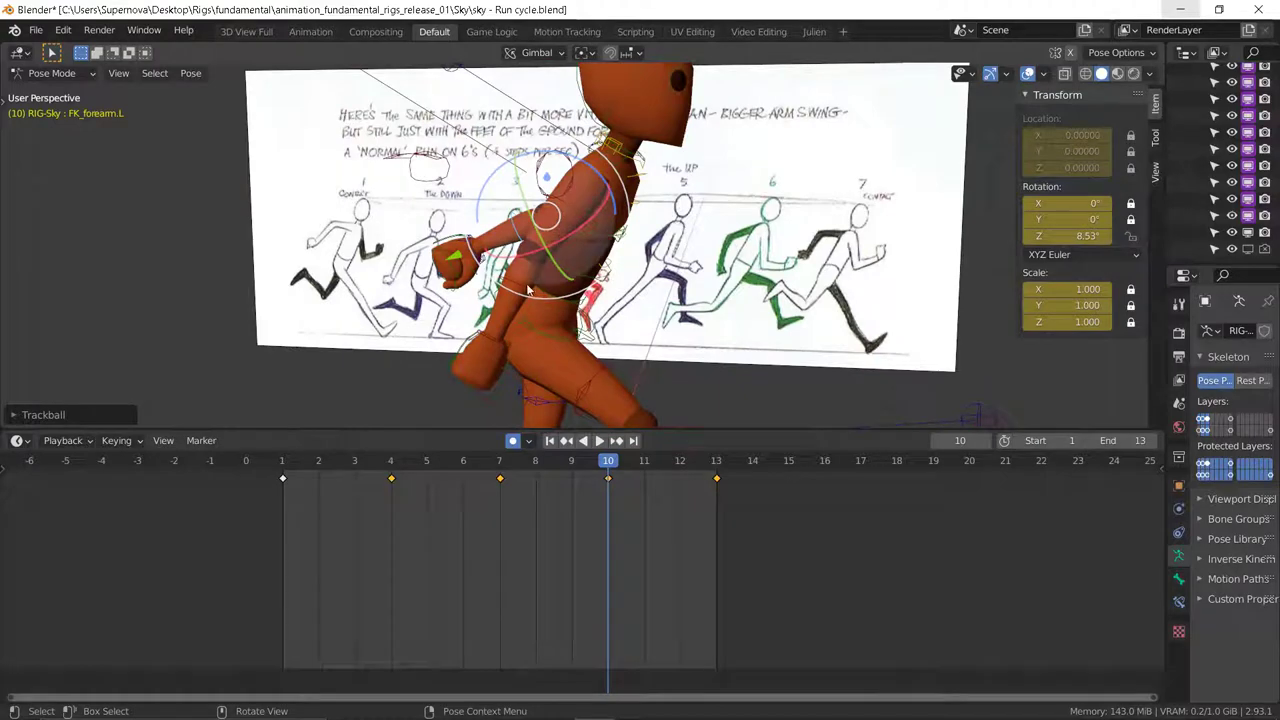
left_click(284, 467)
key("space")
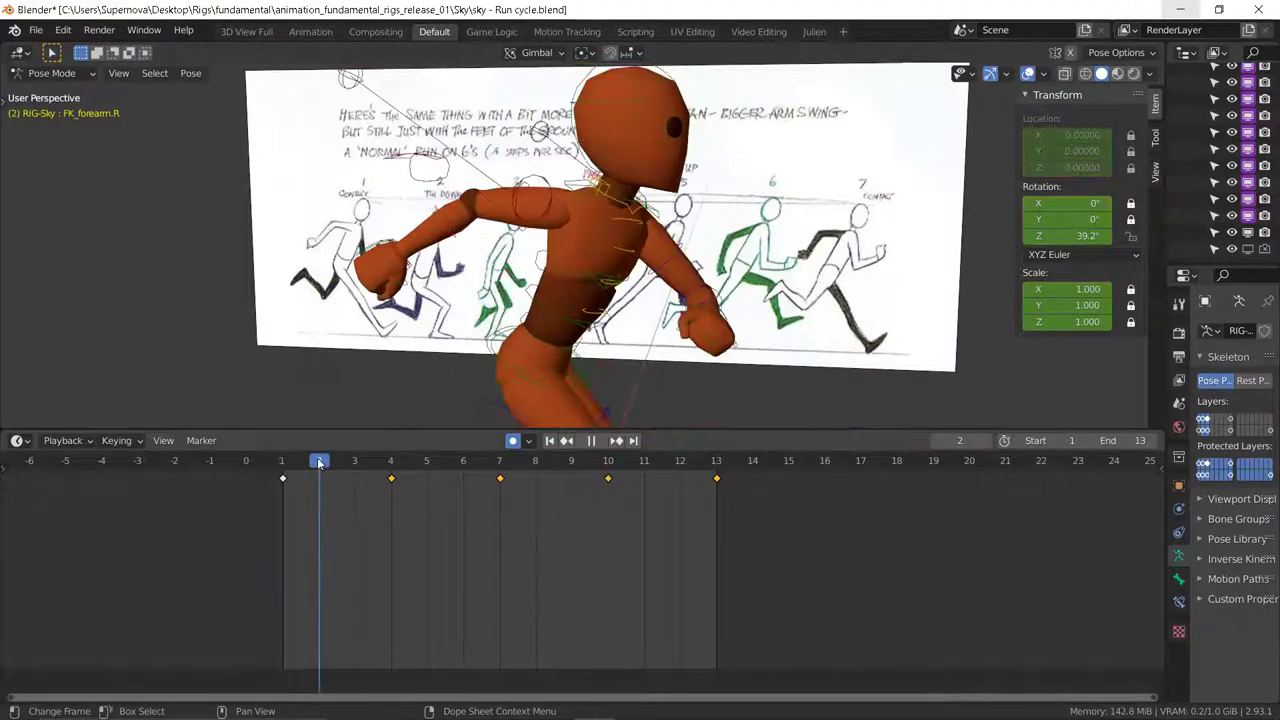
left_click_drag(340, 465, 383, 461)
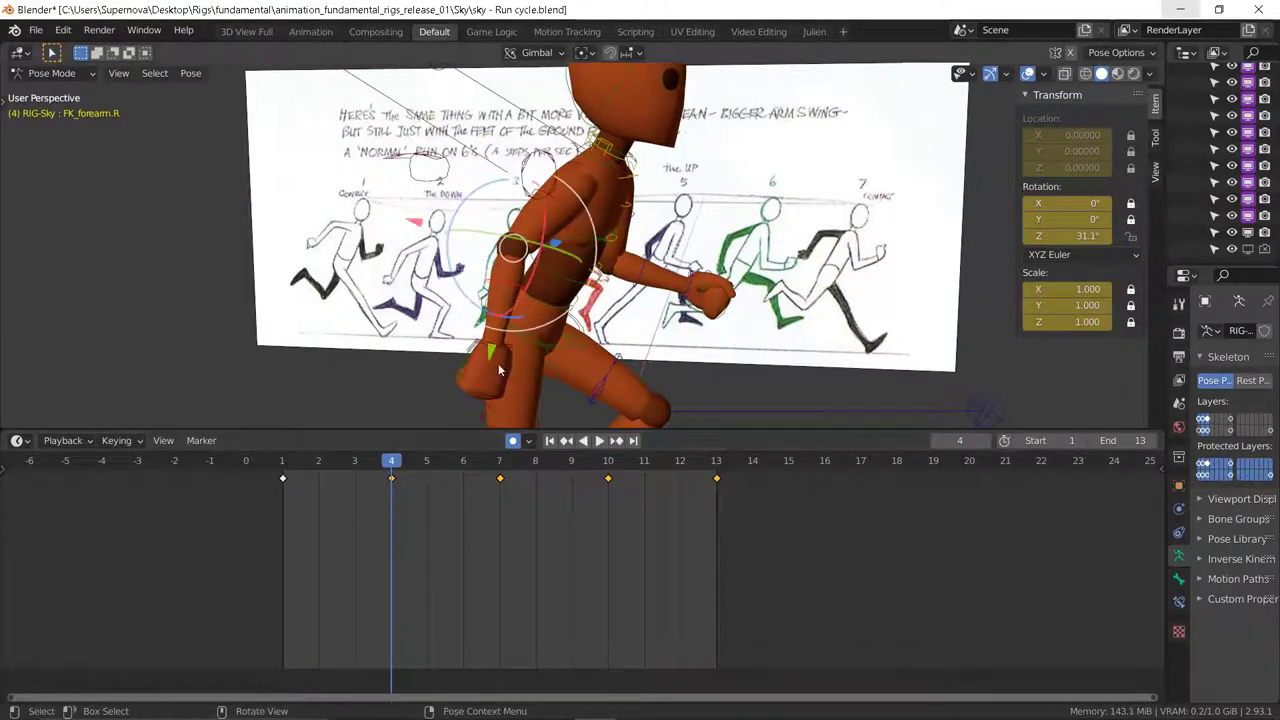
middle_click_drag(498, 363, 547, 287)
left_click(531, 207)
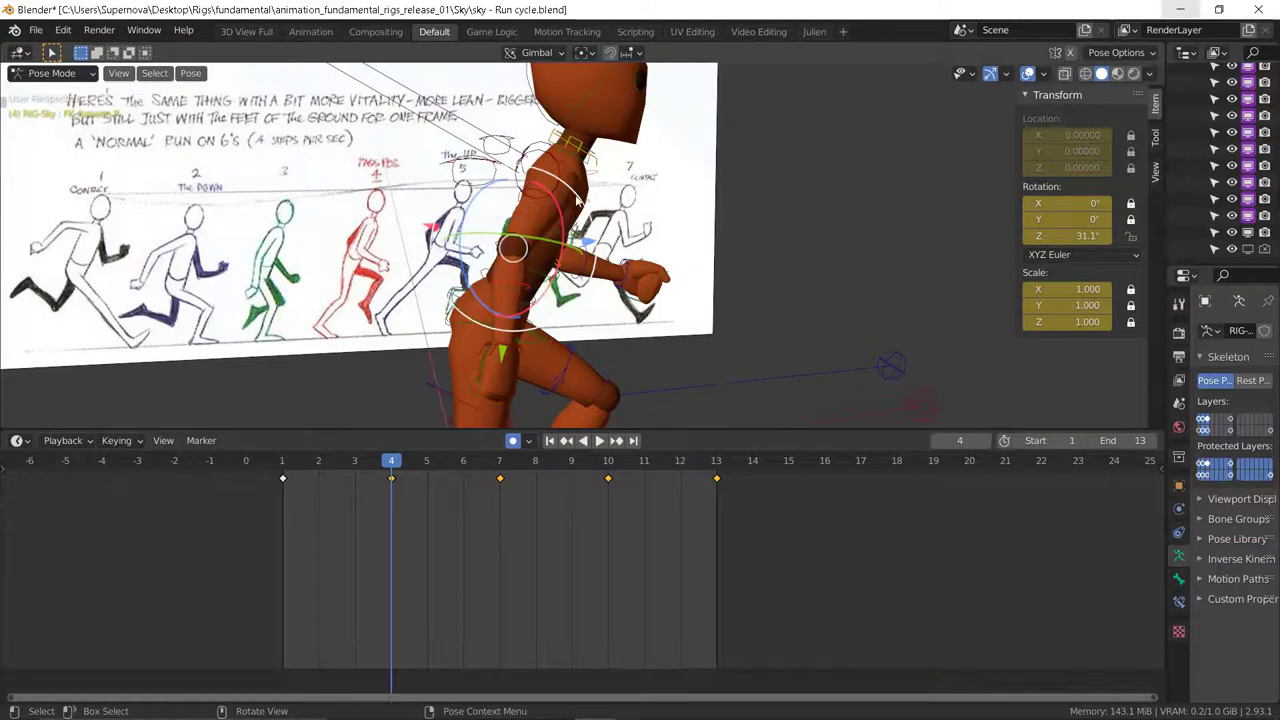
key("r")
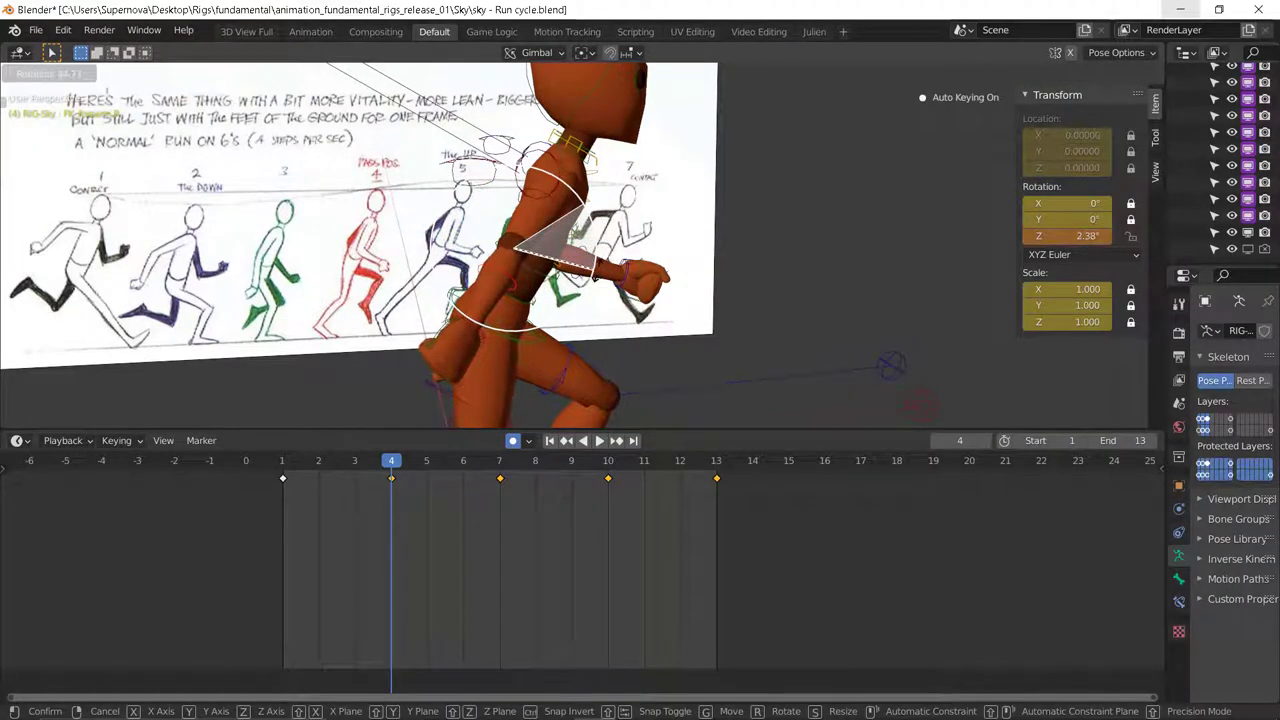
left_click_drag(594, 270, 594, 270)
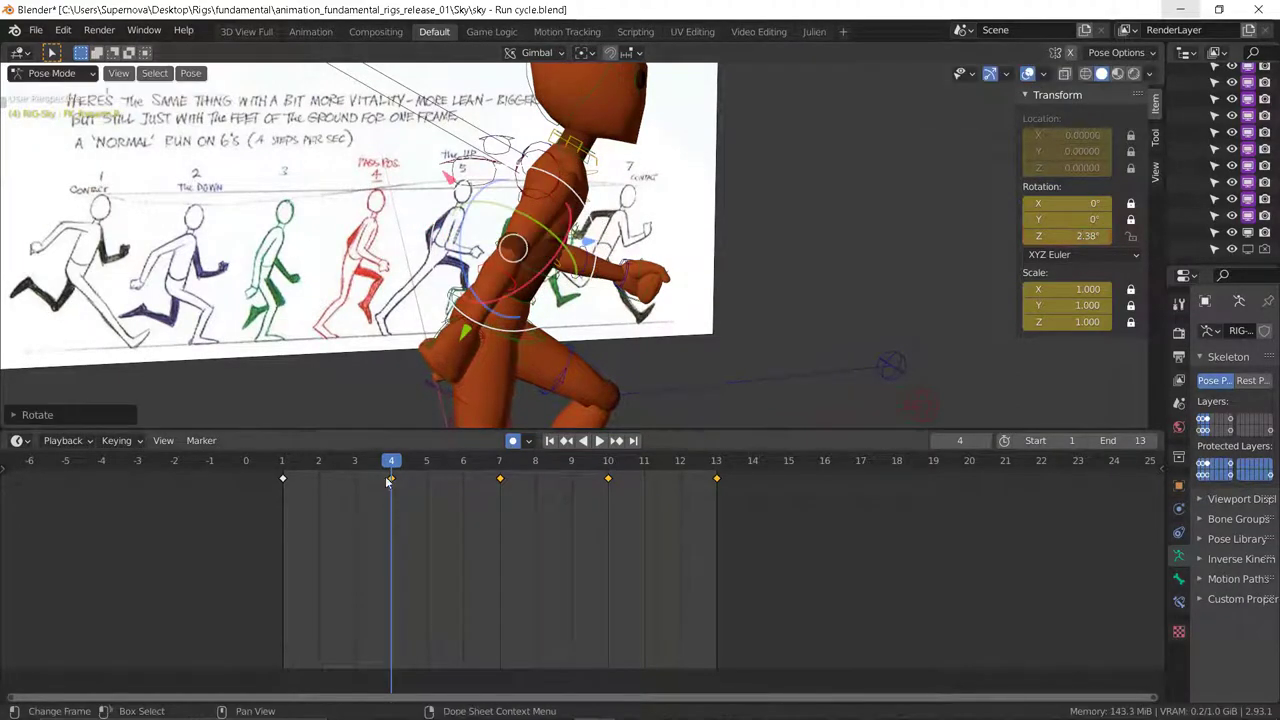
Step: Rotate the right hand freely at frame 4 so it follows the forearm's swing
left_click(481, 335)
key("r")
key("r")
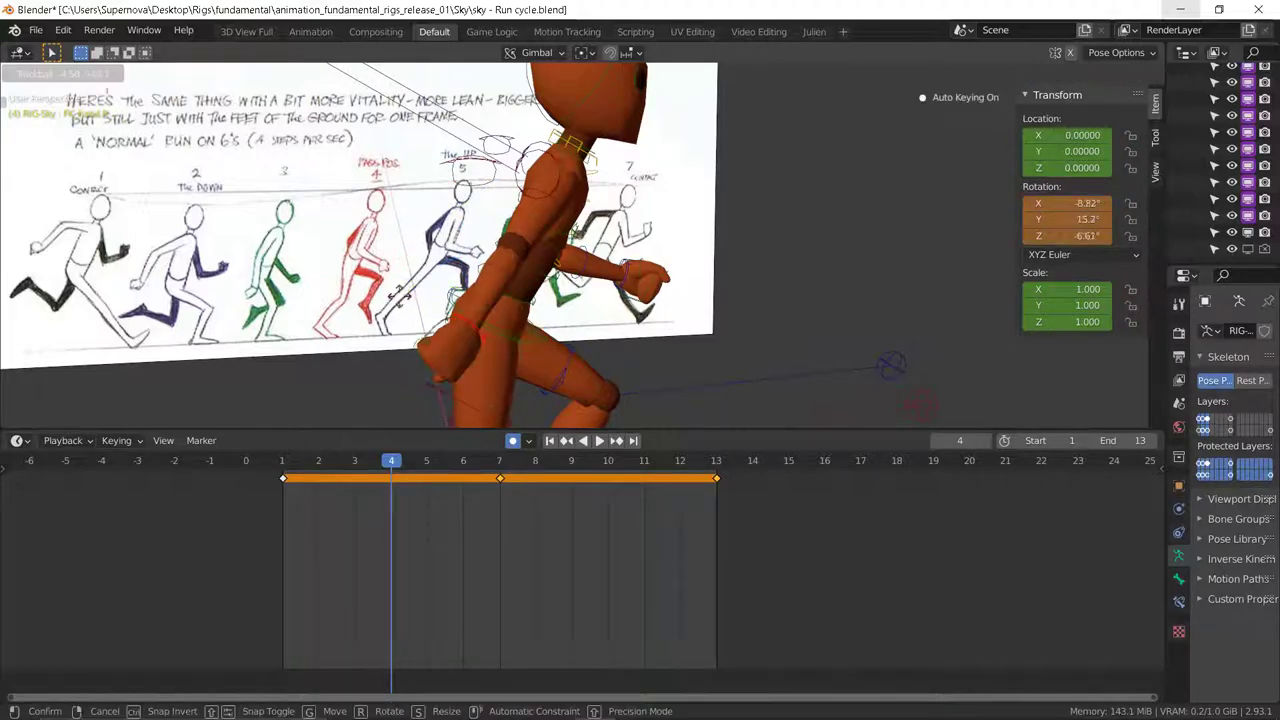
left_click(374, 289)
mouse_move(537, 281)
left_mouse_down()
mouse_move(546, 297)
mouse_move(540, 287)
left_mouse_up()
Step: Swing the right upper arm forward at frame 10 to about X -67.1°, Y 12.1°, Z 33.9°
key("space")
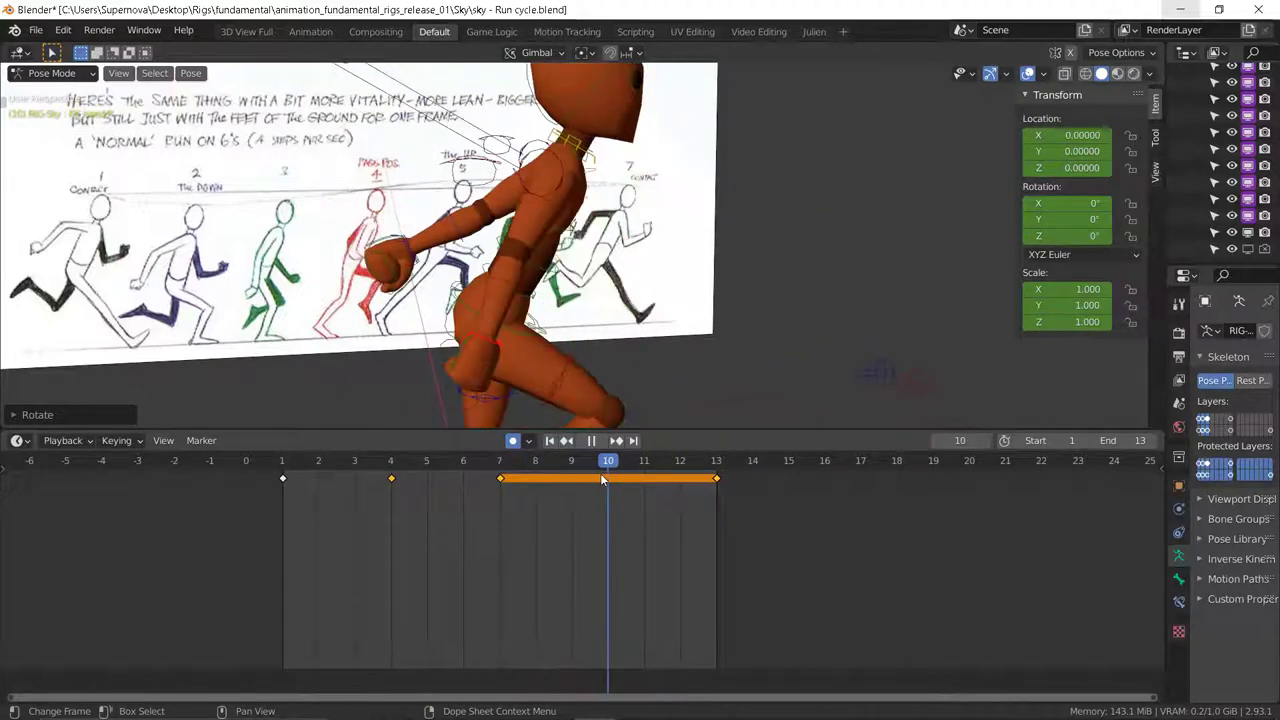
key("space")
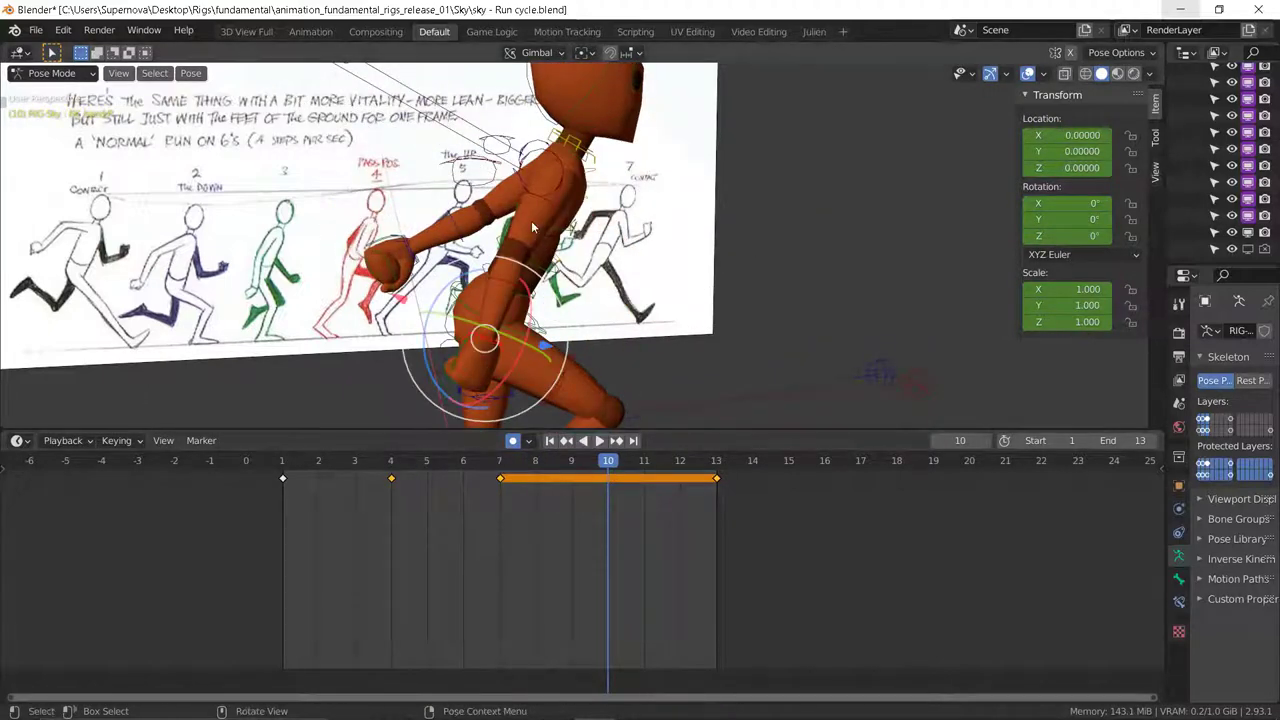
left_click(547, 196)
key("space")
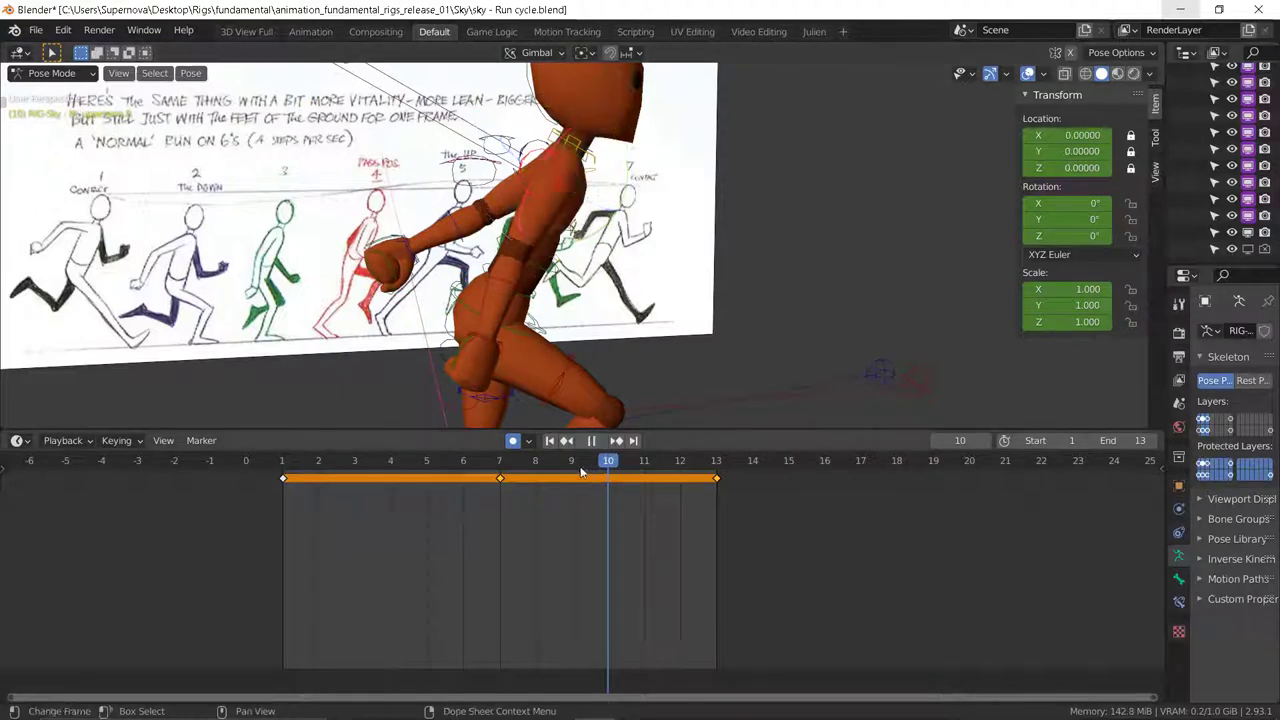
key("space")
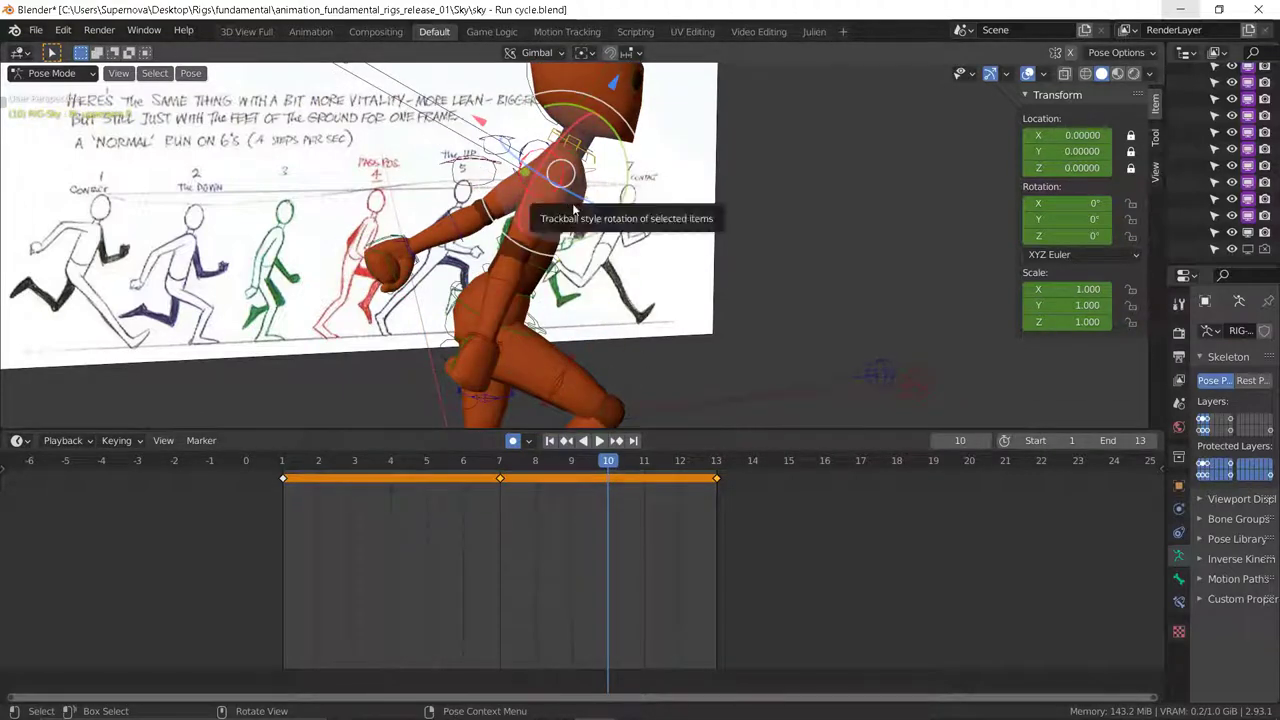
left_click(536, 232)
middle_click_drag(540, 178, 508, 158)
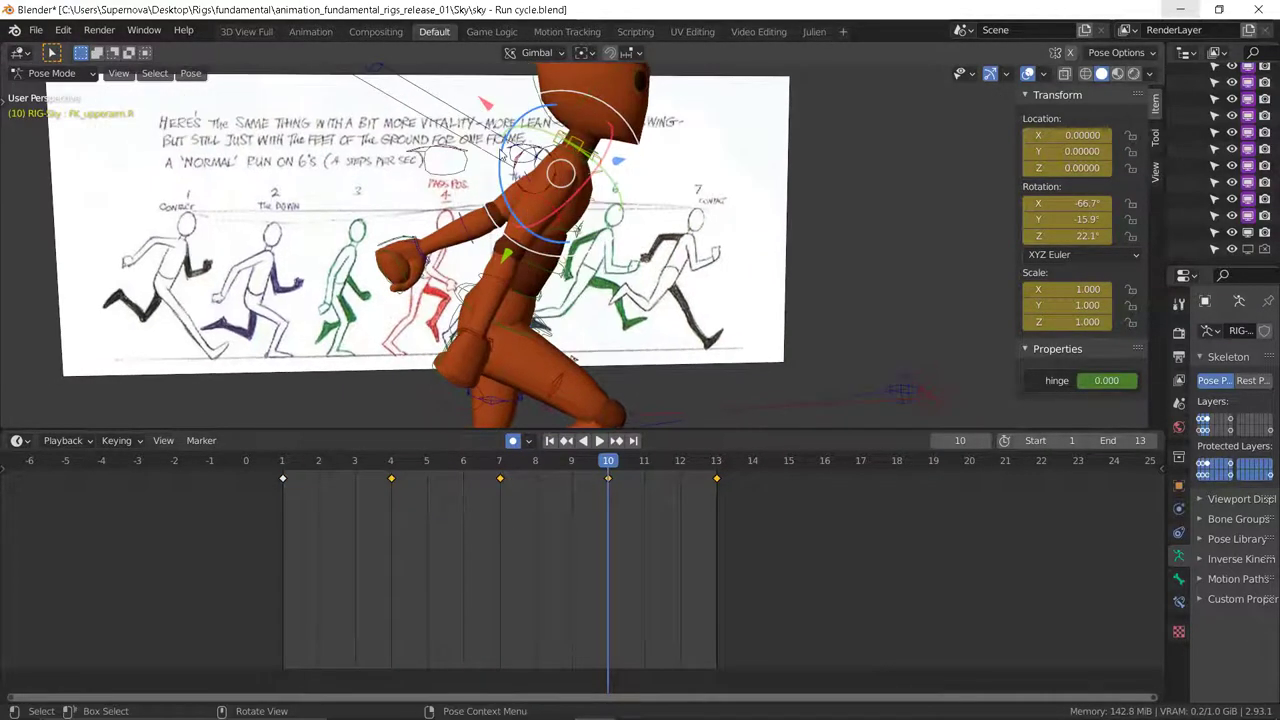
left_click_drag(506, 153, 551, 311)
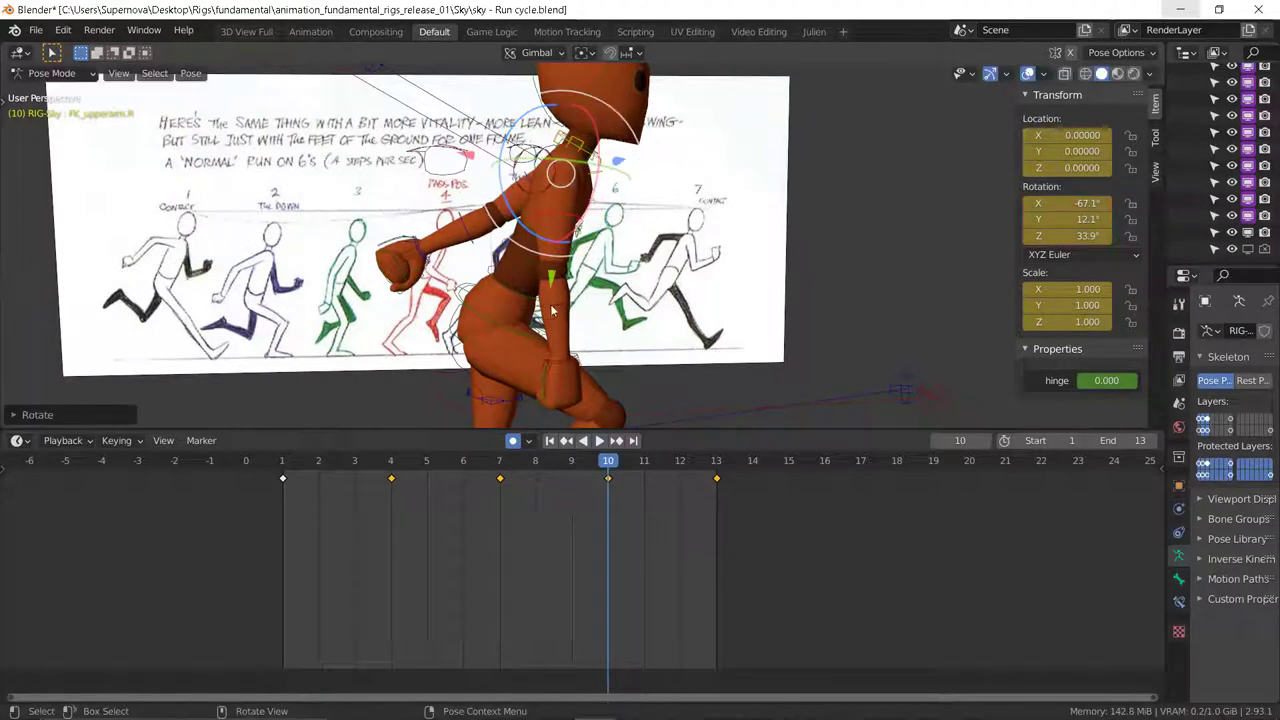
Step: Bend the right forearm forward at frame 10 and rotate the right hand to about Z 26.1°
left_click(552, 308)
left_click_drag(497, 248, 555, 338)
left_click(632, 337)
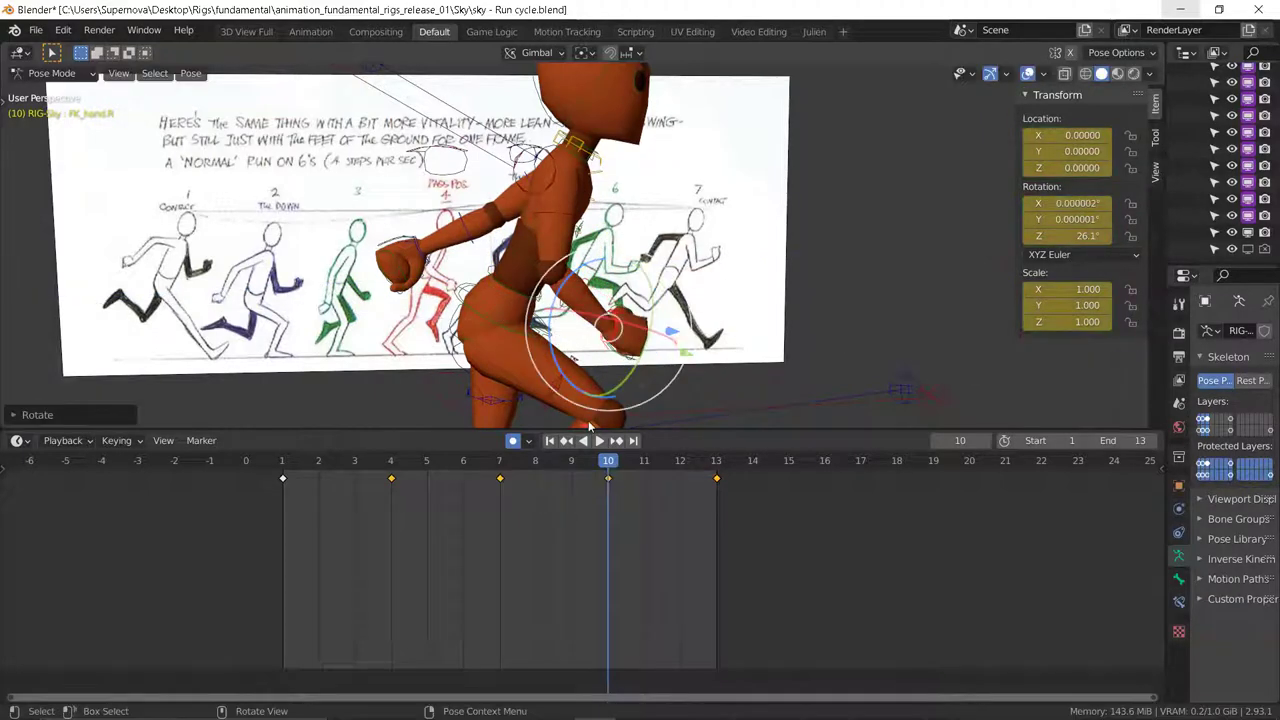
Step: Play the full run cycle beside the reference sheet to review the arm swing
key("space")
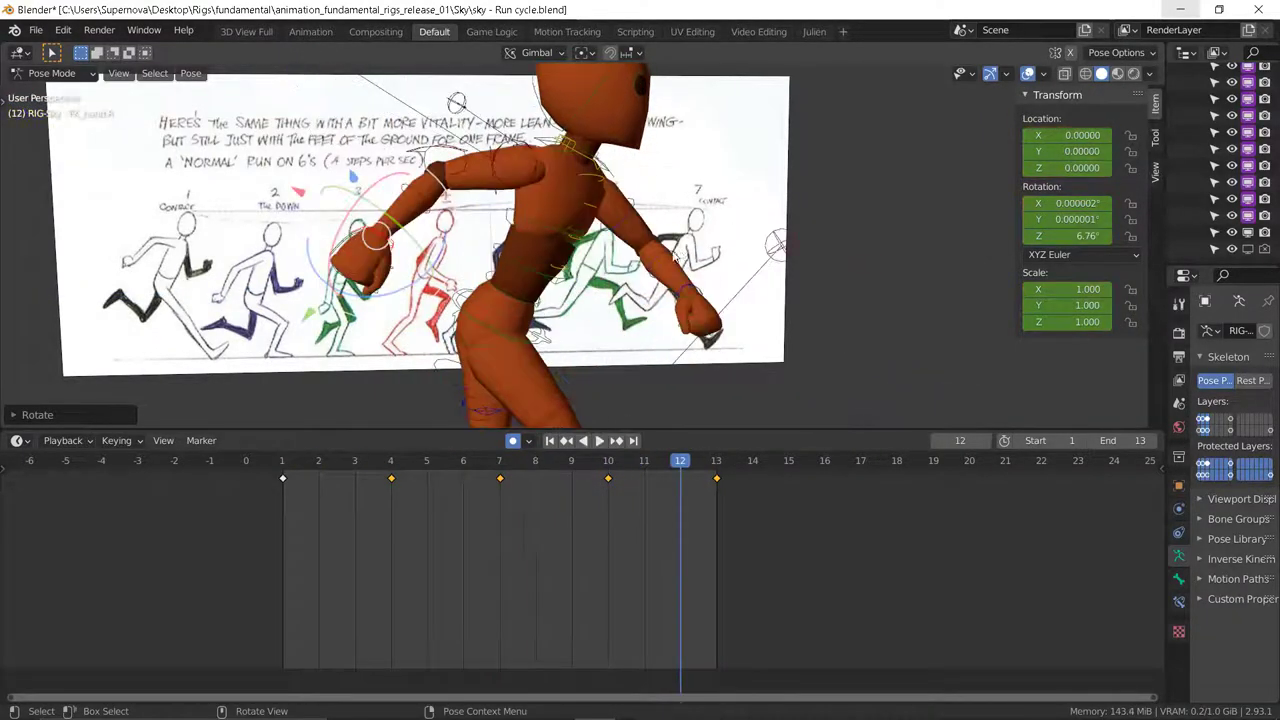
scroll(709, 195, "down", 4)
middle_click_drag(712, 208, 692, 219)
scroll(699, 222, "up", 4)
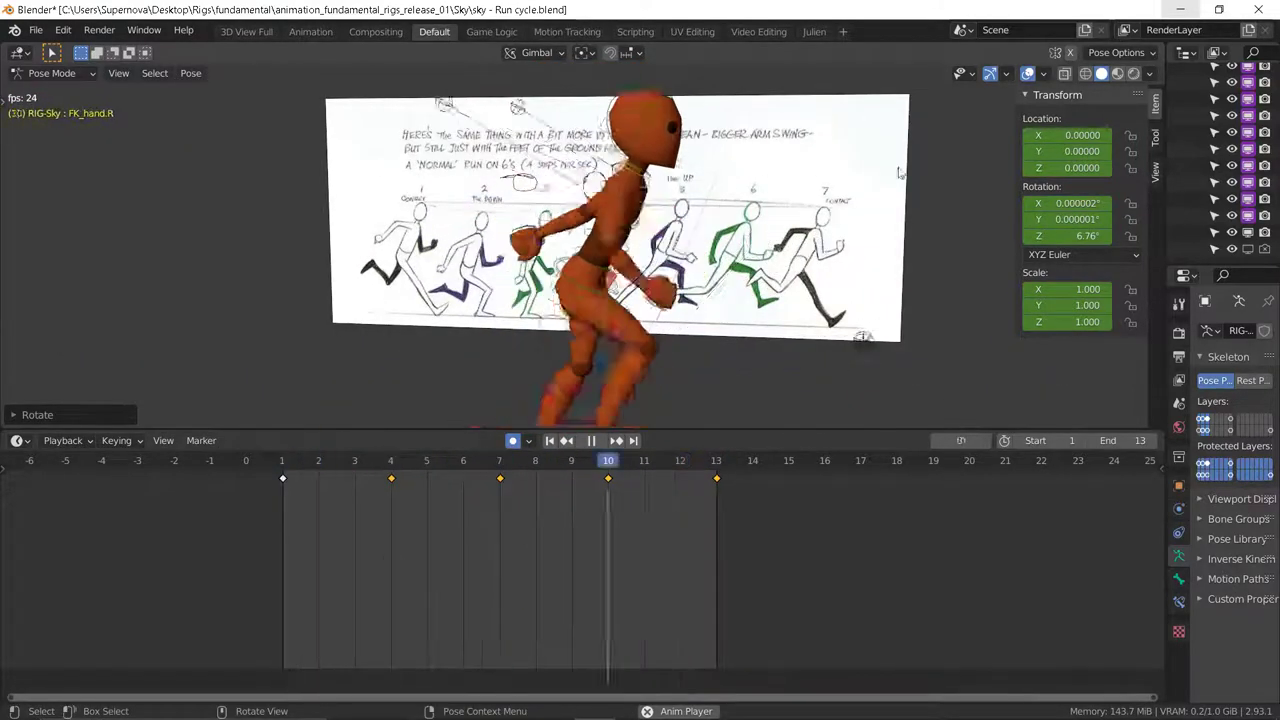
key("space")
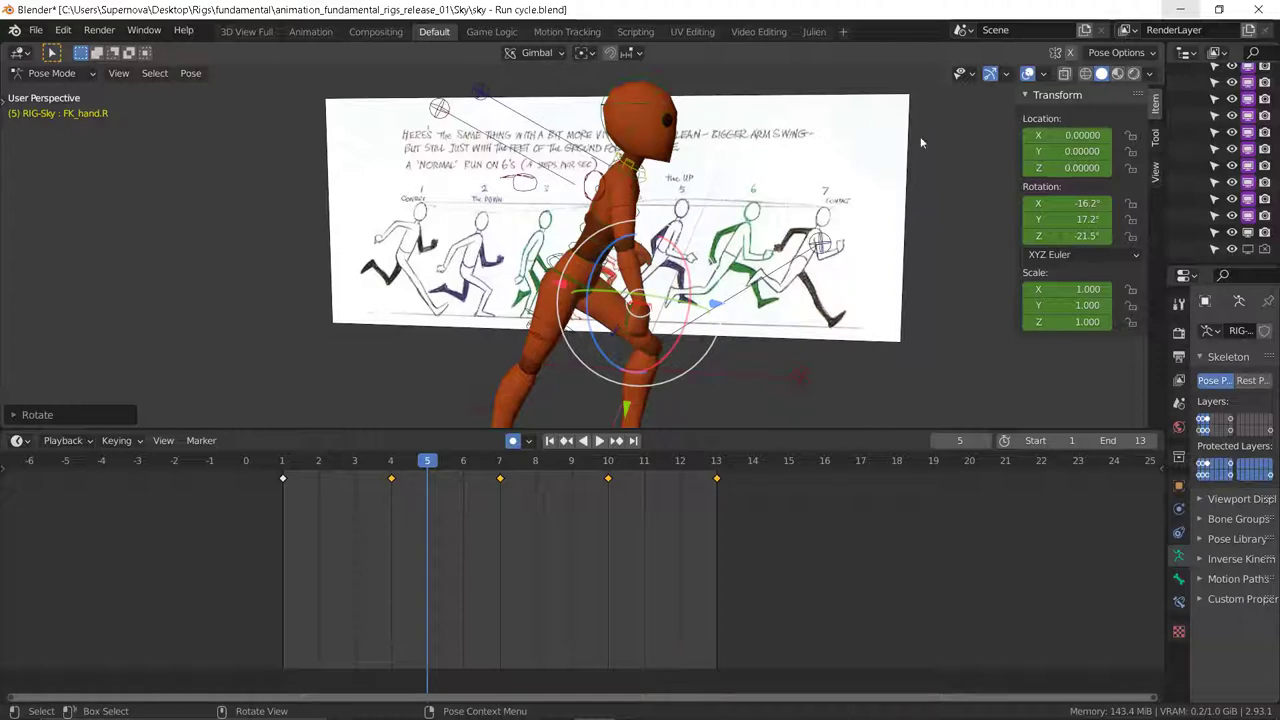
Step: With all rig controls selected, shift the later keyframes to the right so the second and third poses land on frames 3 and 6
key("a")
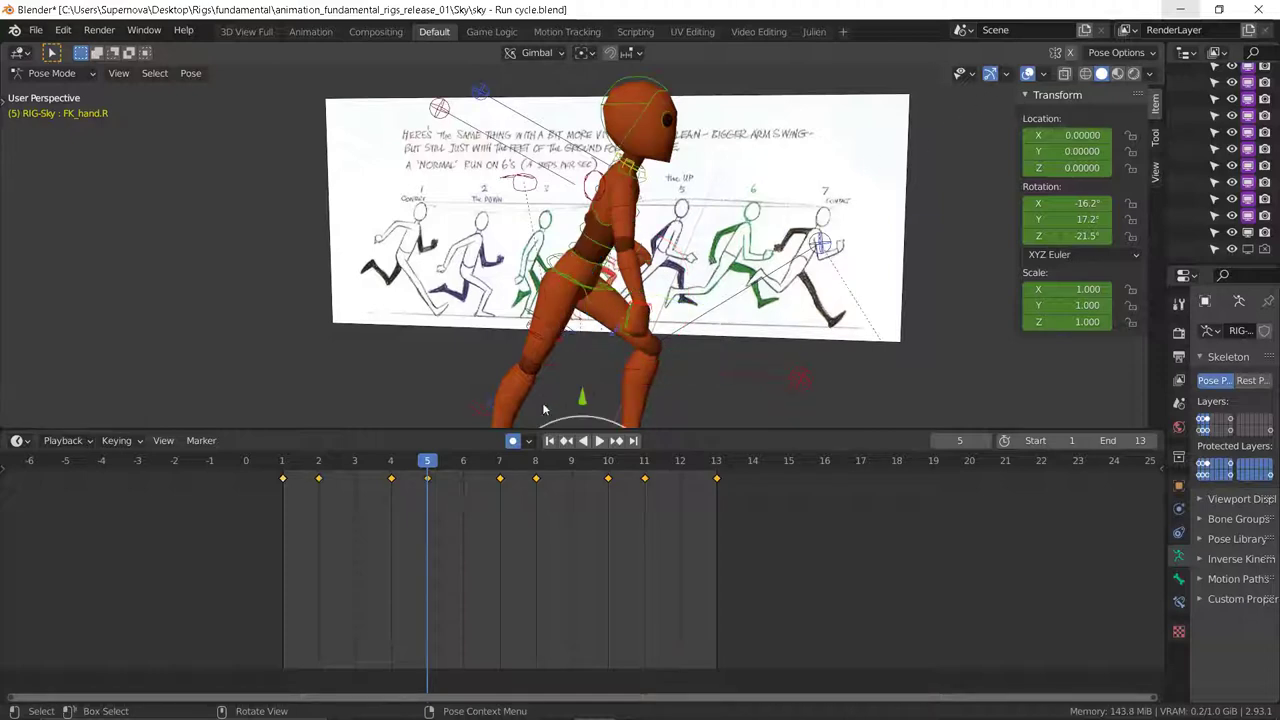
left_click_drag(797, 479, 307, 478)
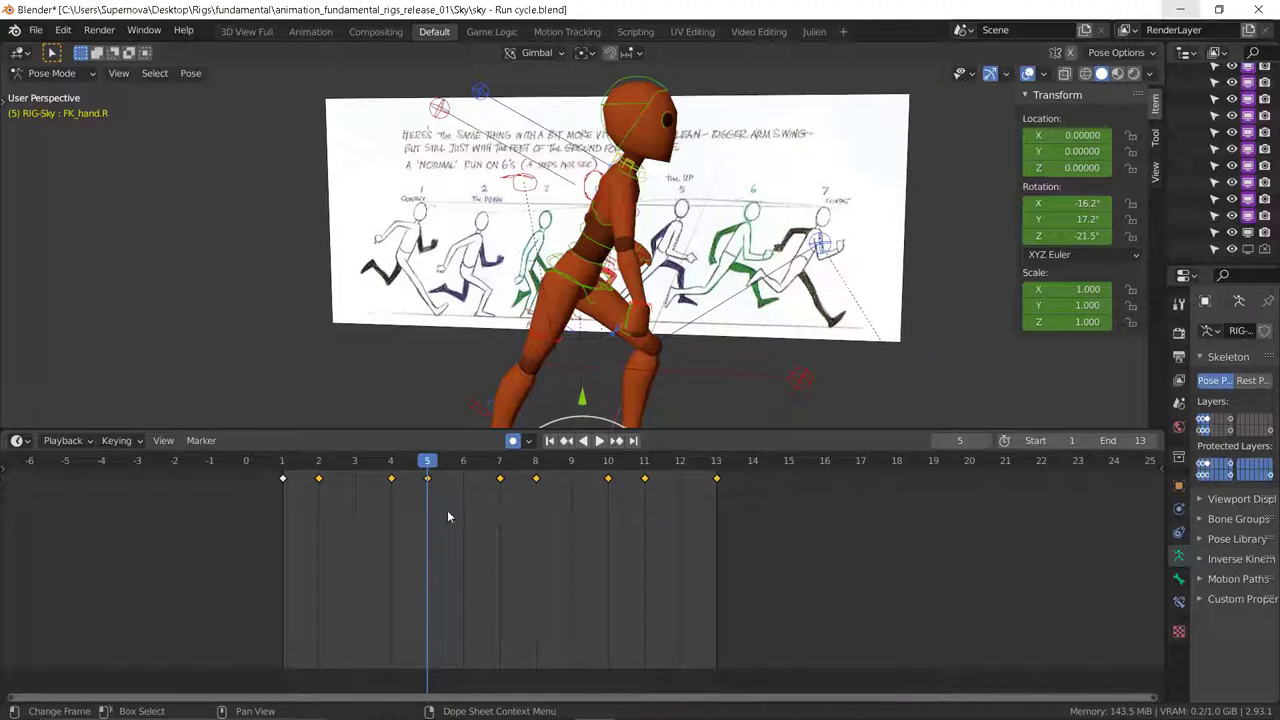
key("g")
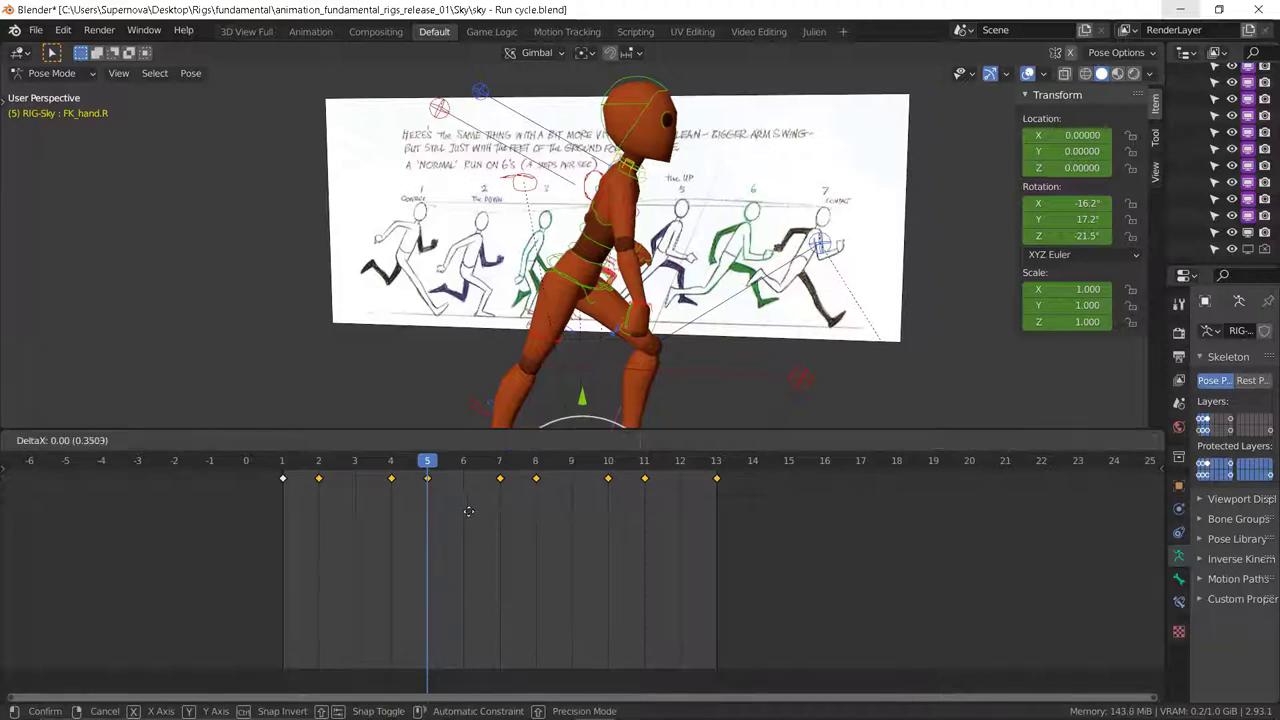
left_click(468, 514)
left_click_drag(846, 510, 407, 470)
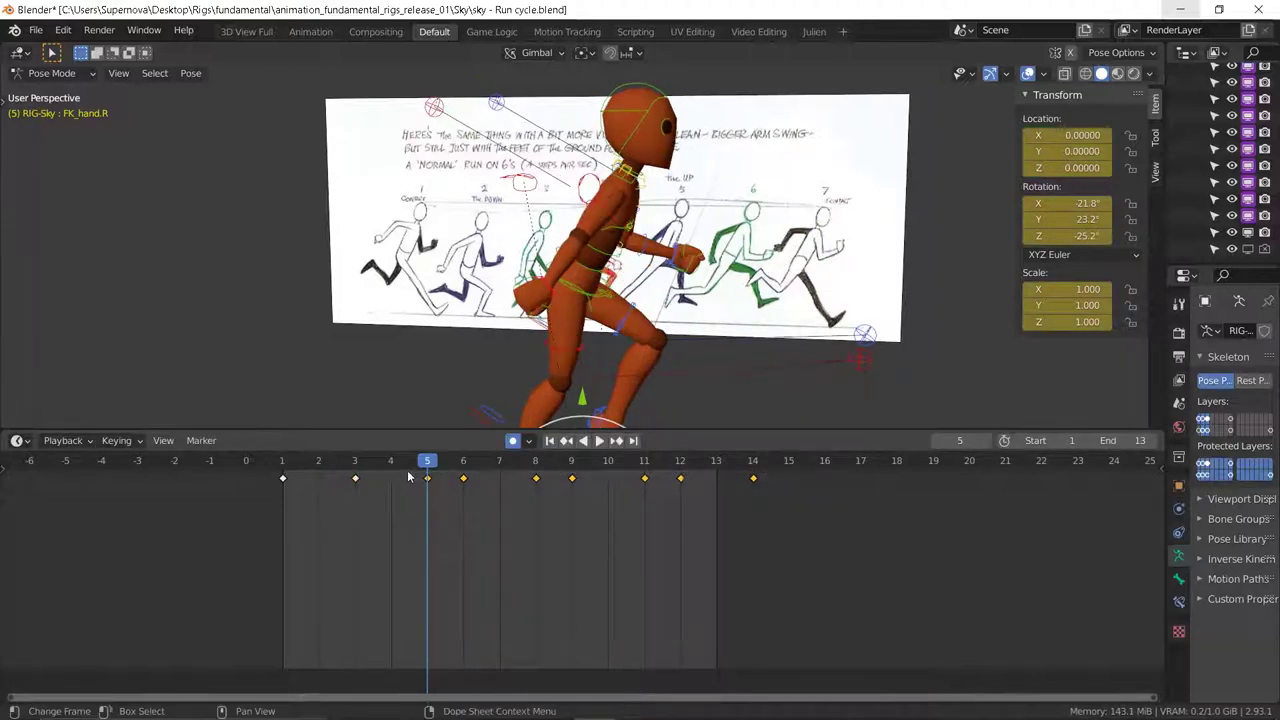
key("g")
left_click(481, 489)
Step: Shift the remaining later keyframes so the fourth and fifth poses land on frames 8 and 11
left_click_drag(852, 487, 485, 472)
key("g")
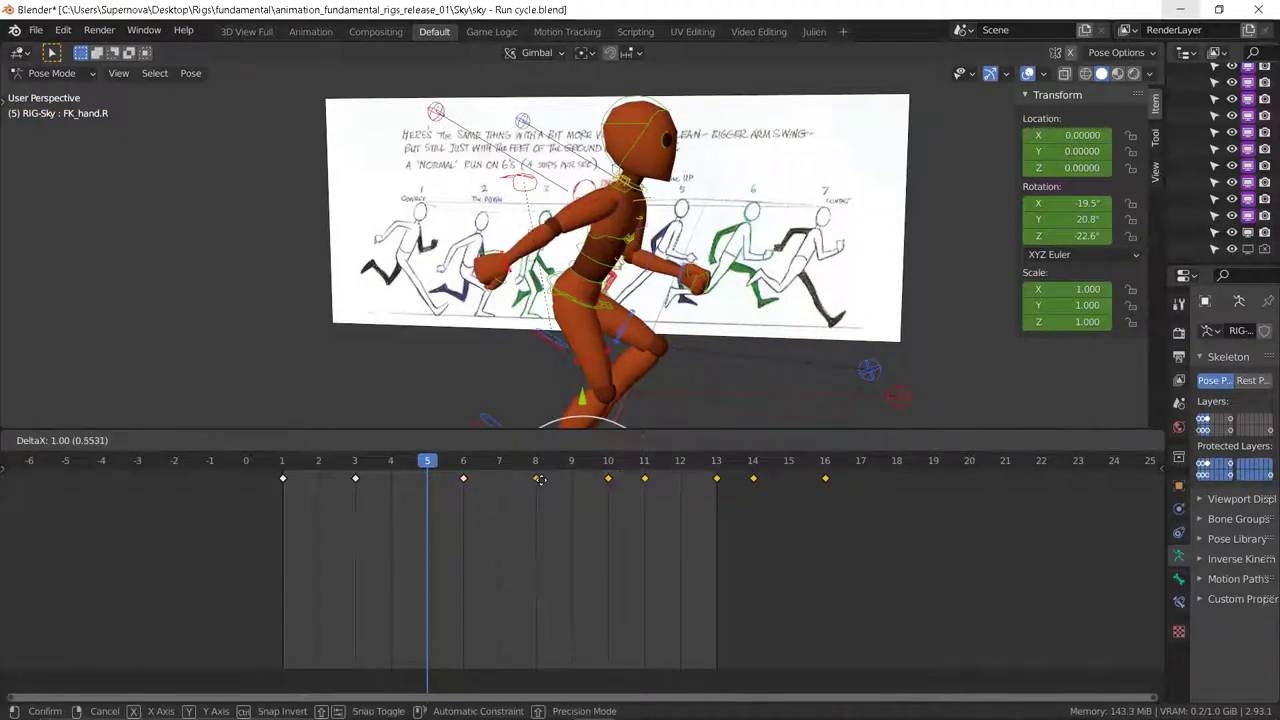
left_click(904, 491)
left_click_drag(916, 488, 602, 472)
key("g")
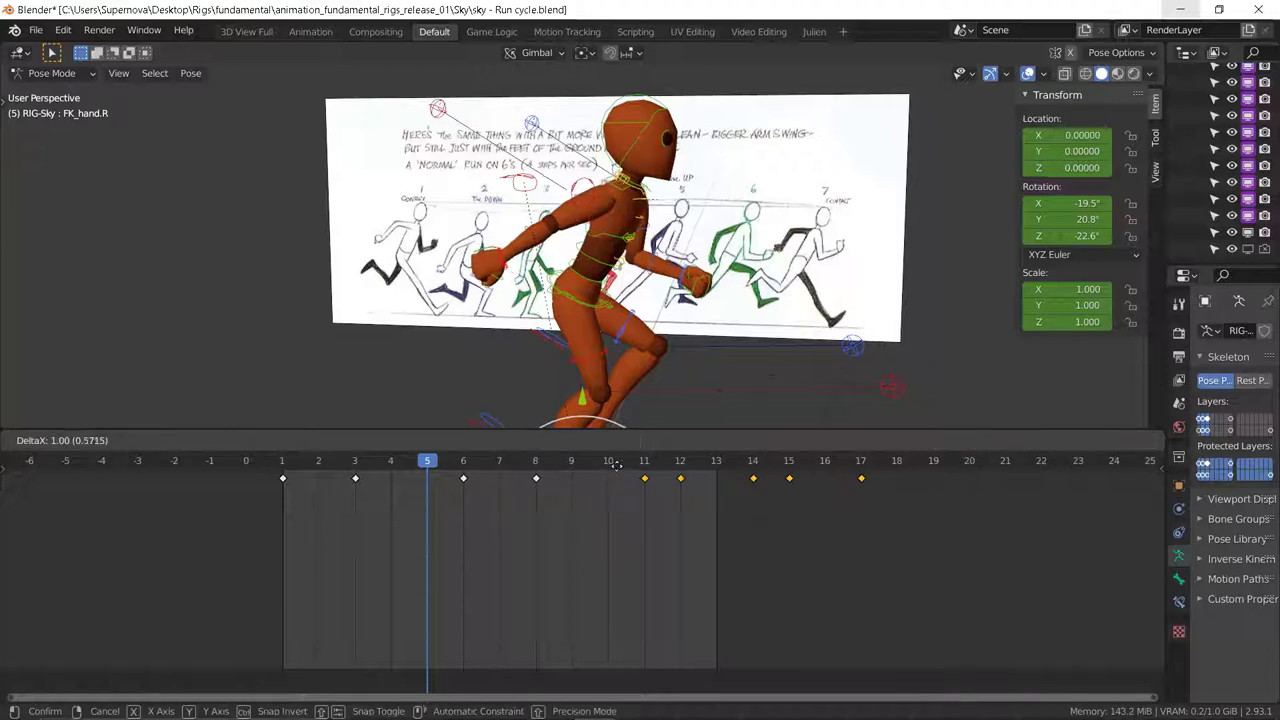
left_click(628, 475)
Step: Shift the remaining later keyframes so the sixth and seventh poses land on frames 13 and 16
left_click_drag(969, 510, 677, 478)
key("g")
left_click(696, 472)
left_click_drag(988, 519, 745, 468)
key("g")
left_click(787, 479)
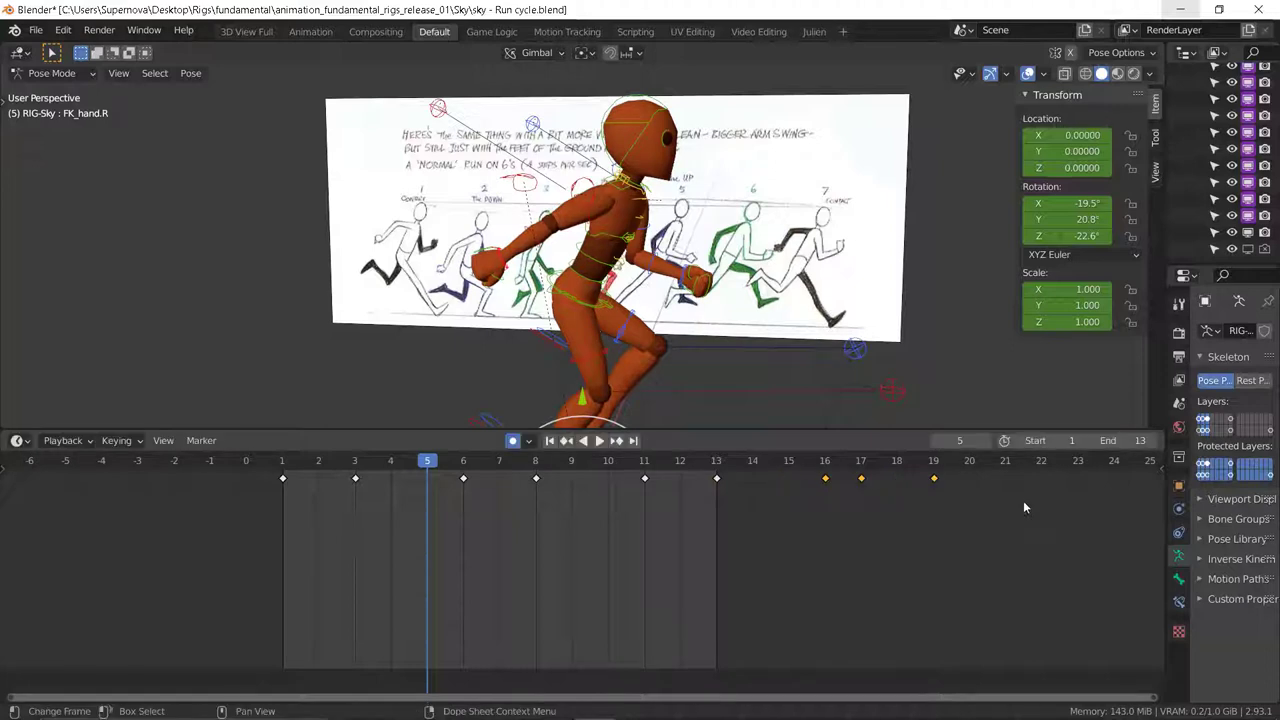
Step: Move the last two poses' keyframes to frames 18 and 21, and set the animation's end frame to 21
left_click_drag(1068, 510, 850, 470)
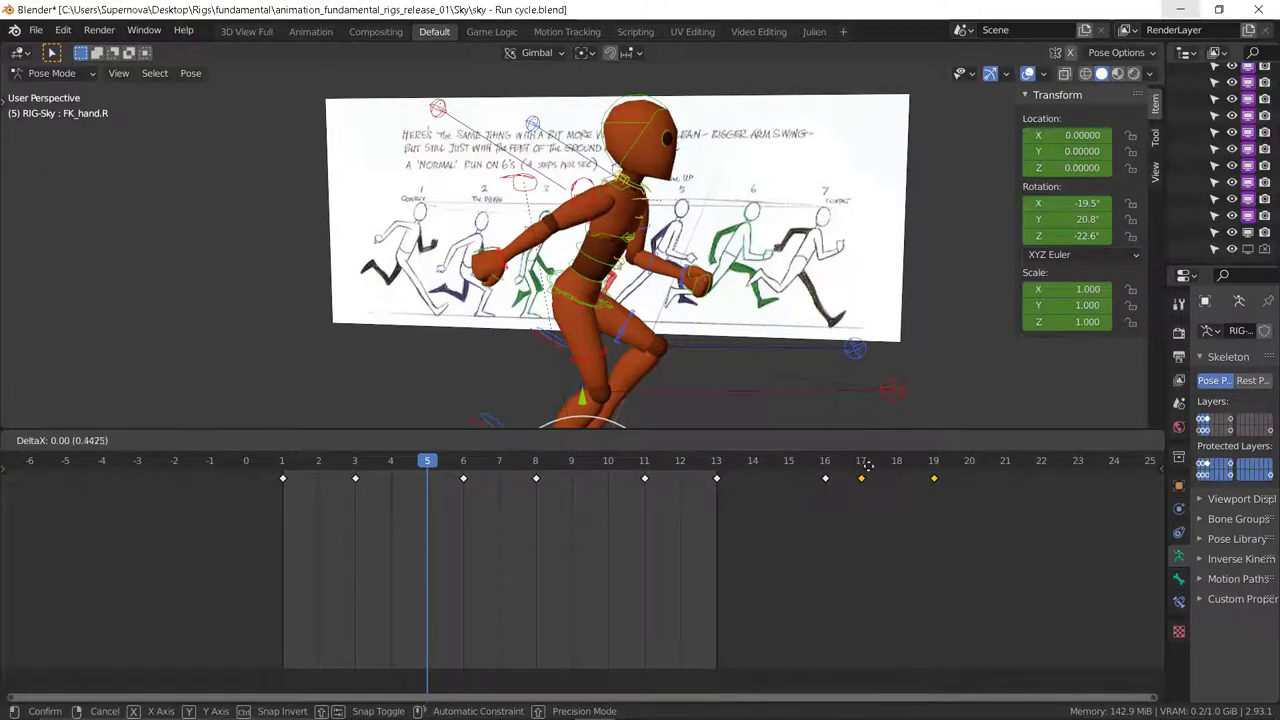
left_click(878, 467)
left_click_drag(1102, 502, 921, 465)
key("g")
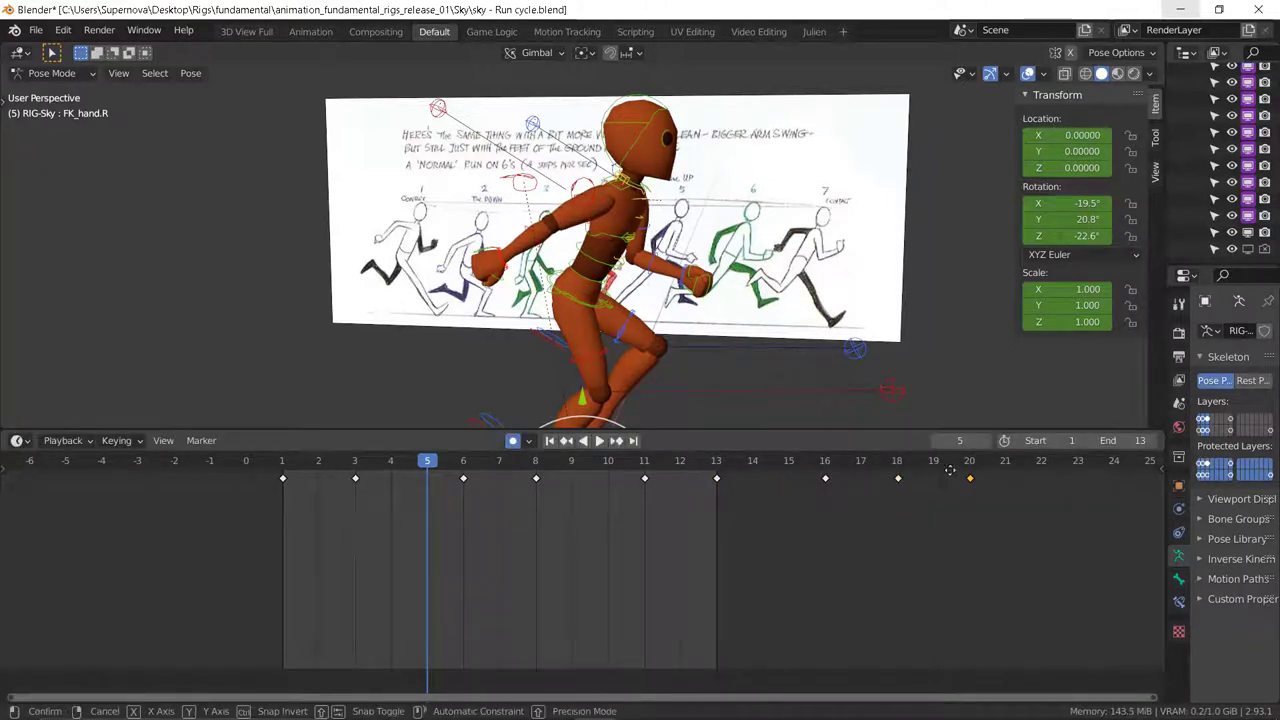
left_click(968, 473)
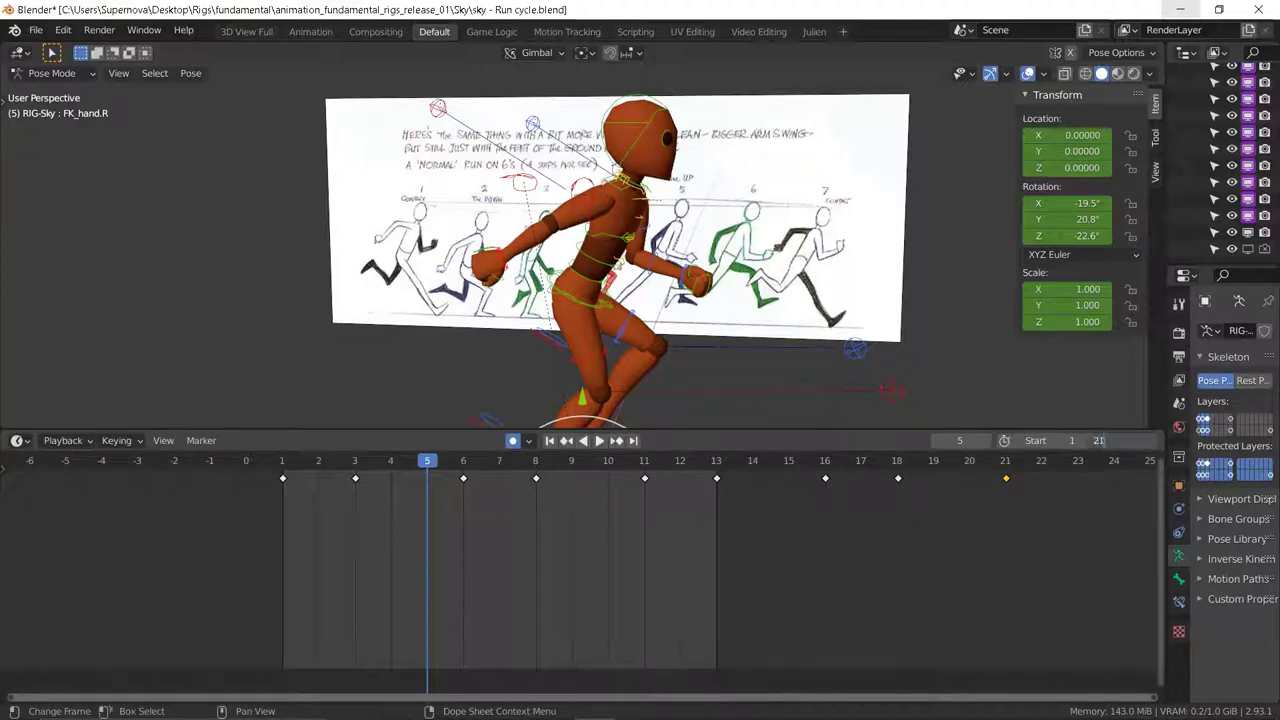
type("21")
key("Return")
Step: Play the retimed run cycle with overlays and gizmos hidden, examining the motion from the side and the front
key("space")
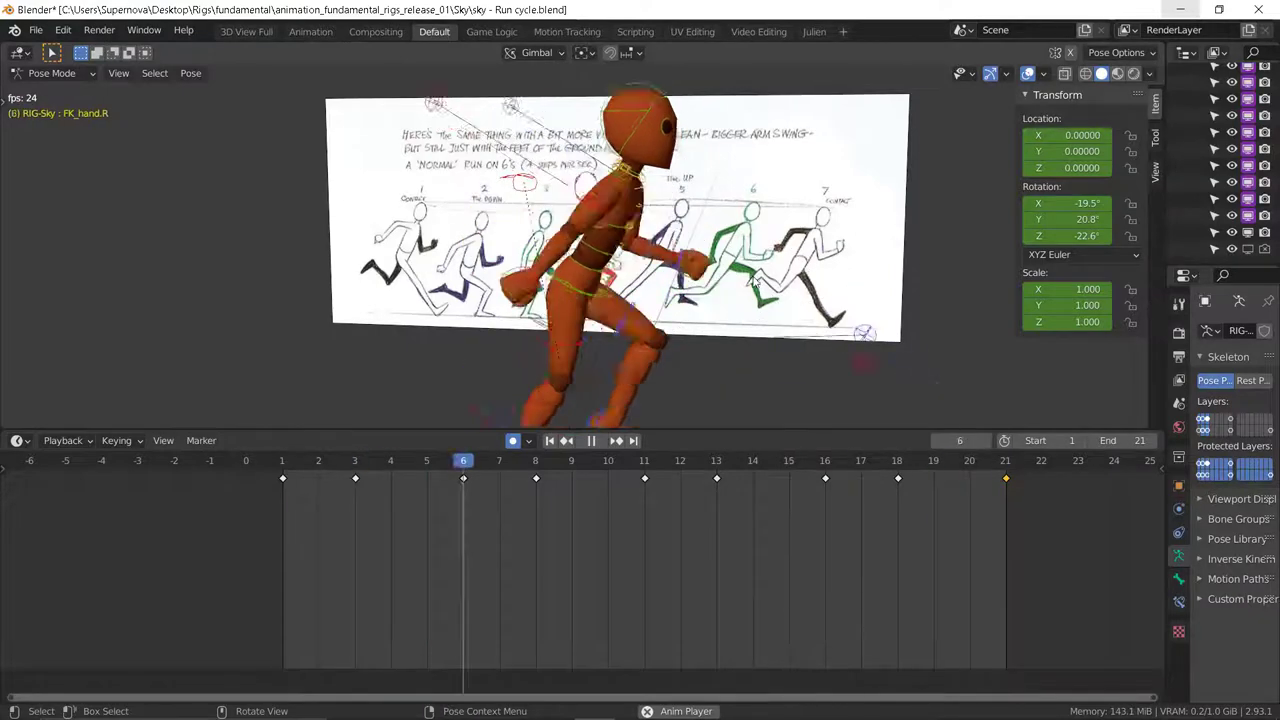
left_click(990, 74)
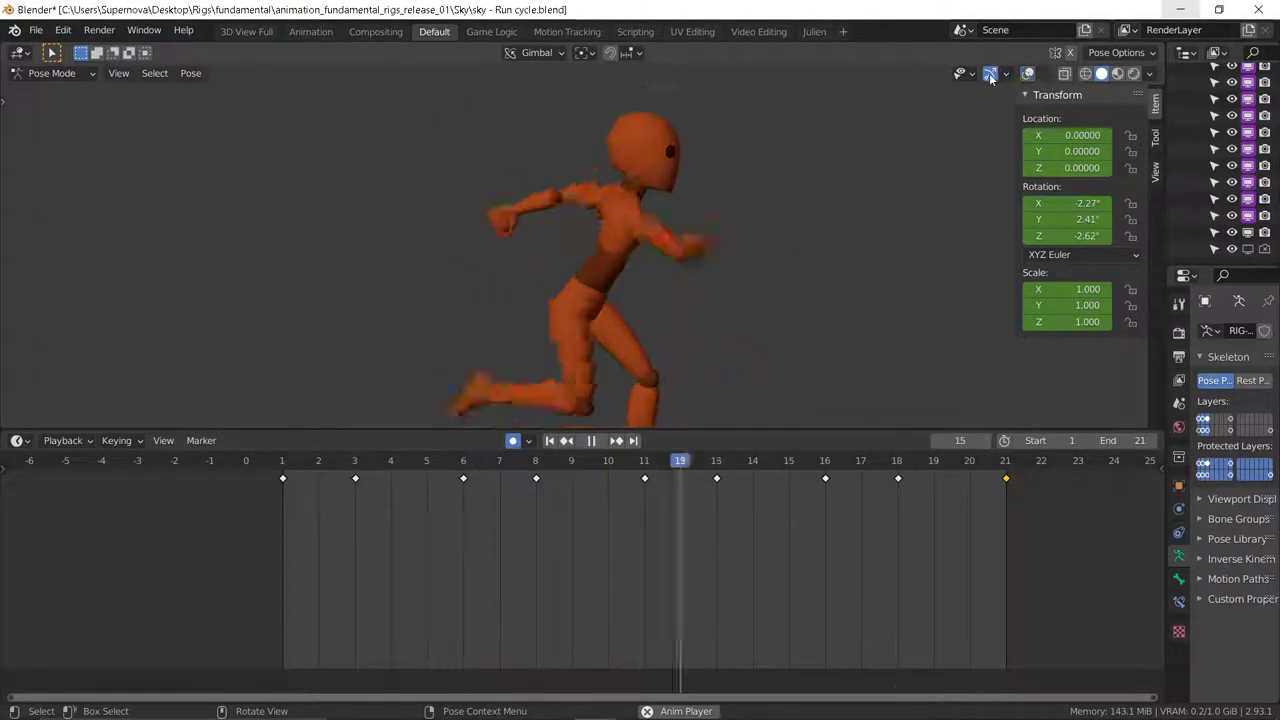
scroll(573, 272, "down", 3)
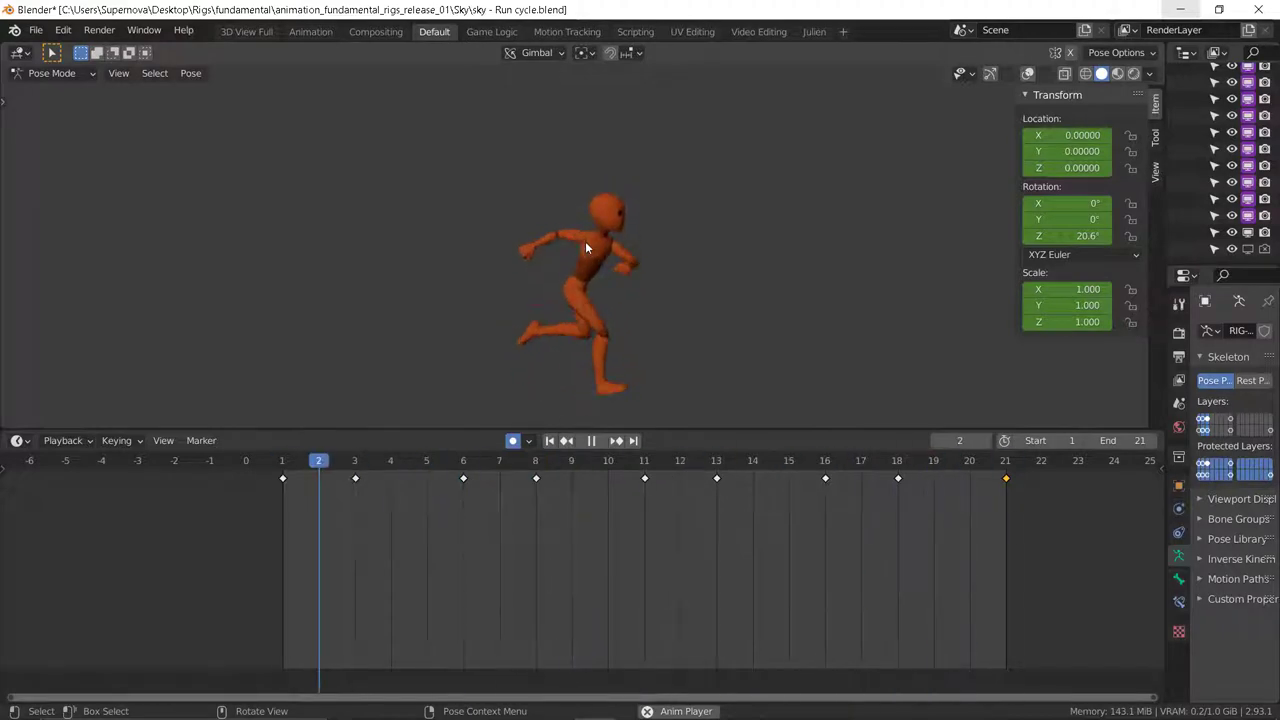
middle_click_drag(734, 306, 606, 297)
scroll(607, 282, "up", 3)
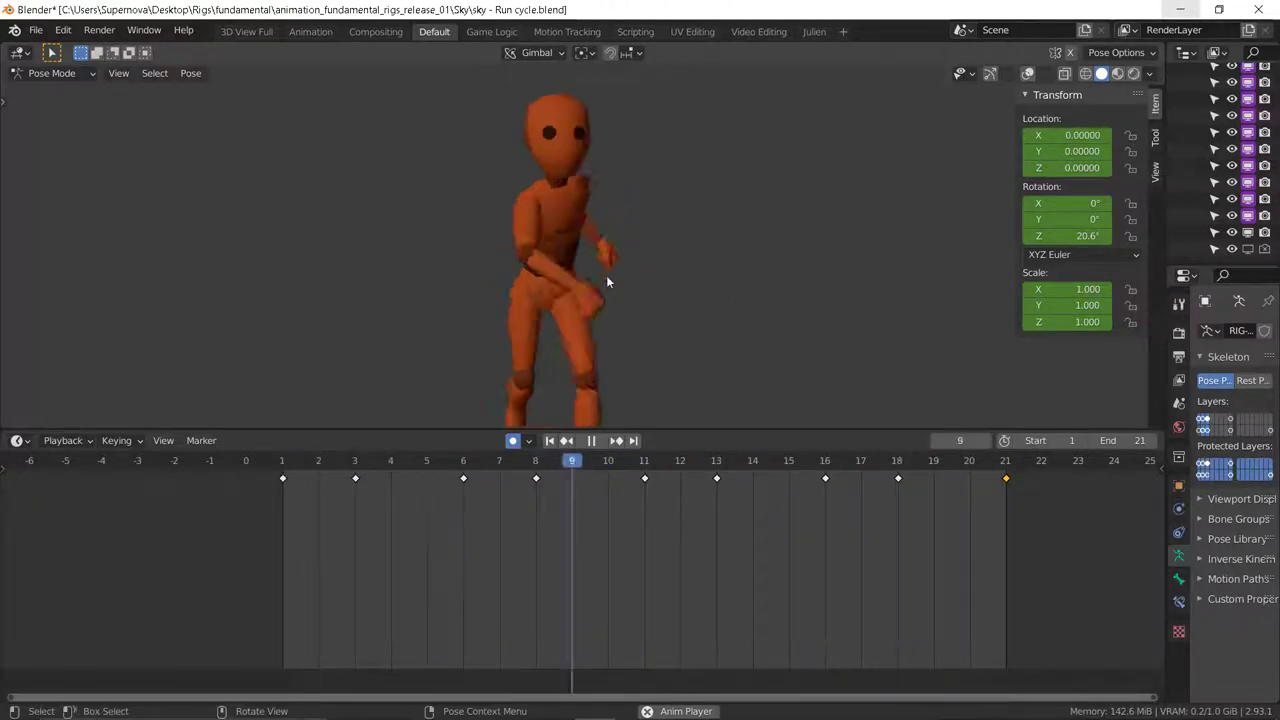
scroll(646, 264, "down", 2)
mouse_move(724, 279)
middle_mouse_down()
mouse_move(660, 286)
mouse_move(706, 270)
middle_mouse_up()
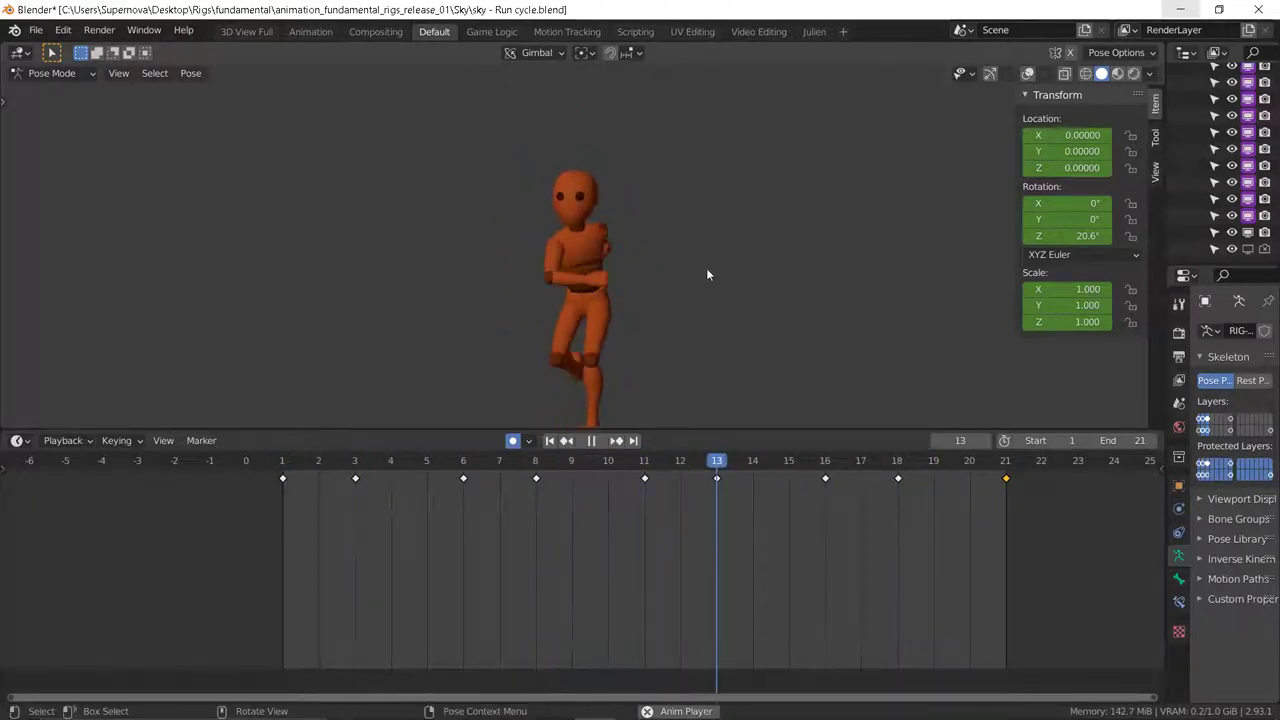
middle_click_drag(643, 300, 726, 266)
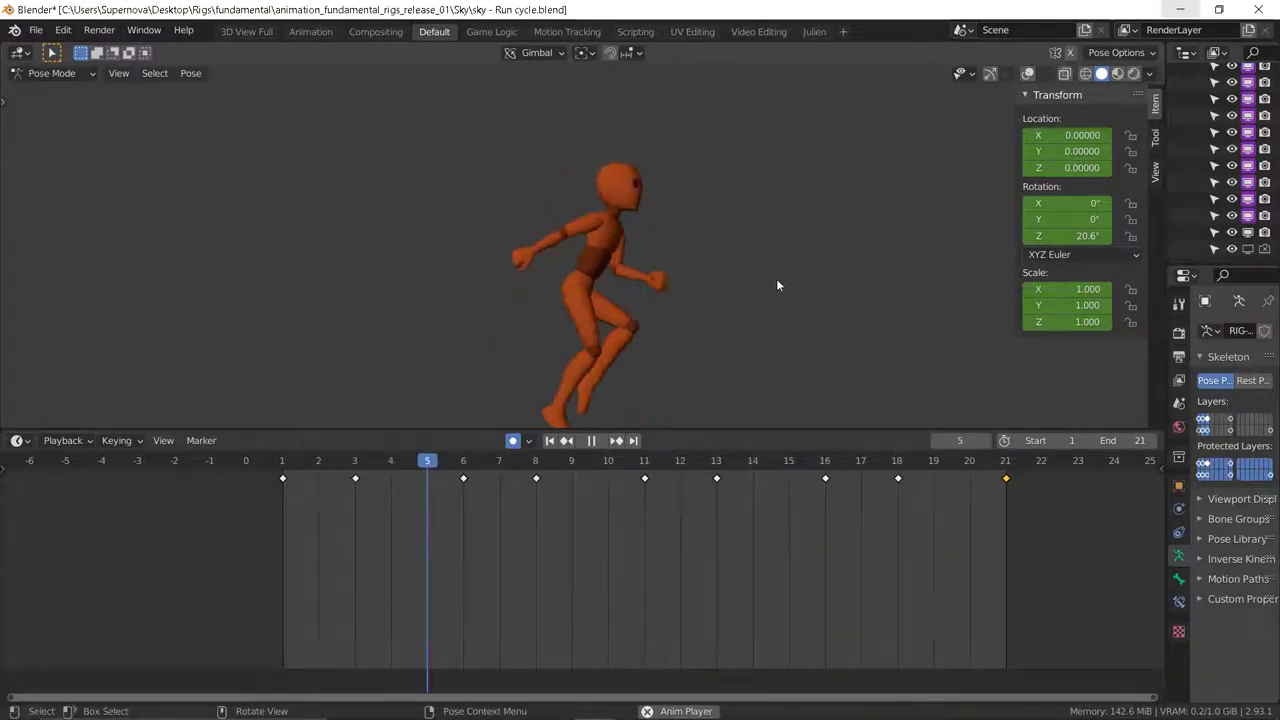
middle_click_drag(787, 274, 716, 253)
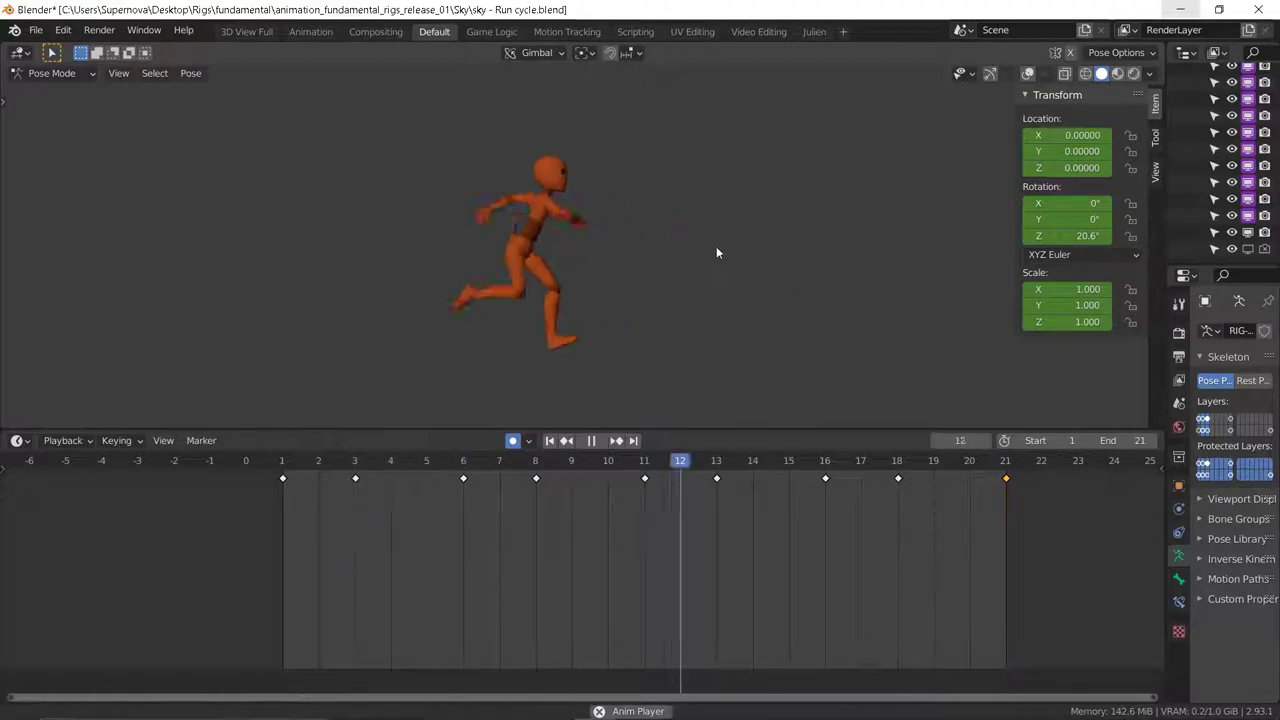
key("space")
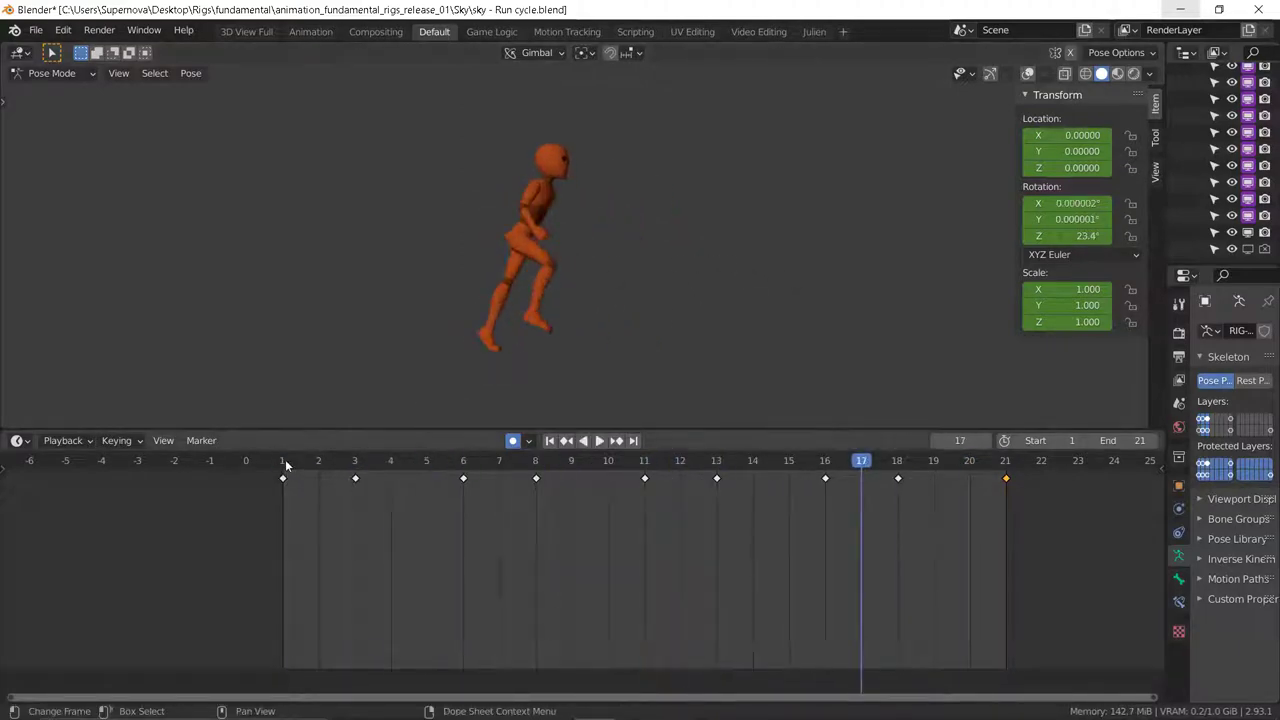
Step: Replay briefly from frame 1, stop at frame 2, and show the viewport overlays and gizmos again
left_click(284, 463)
key("space")
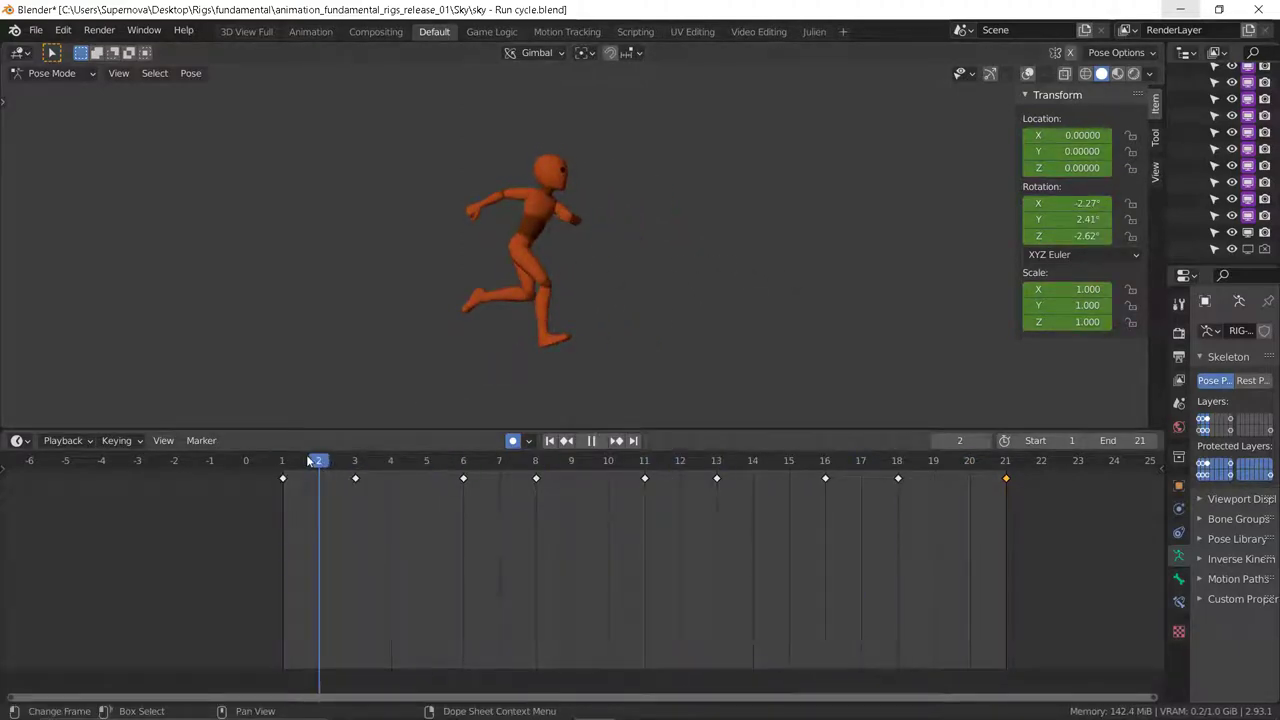
key("space")
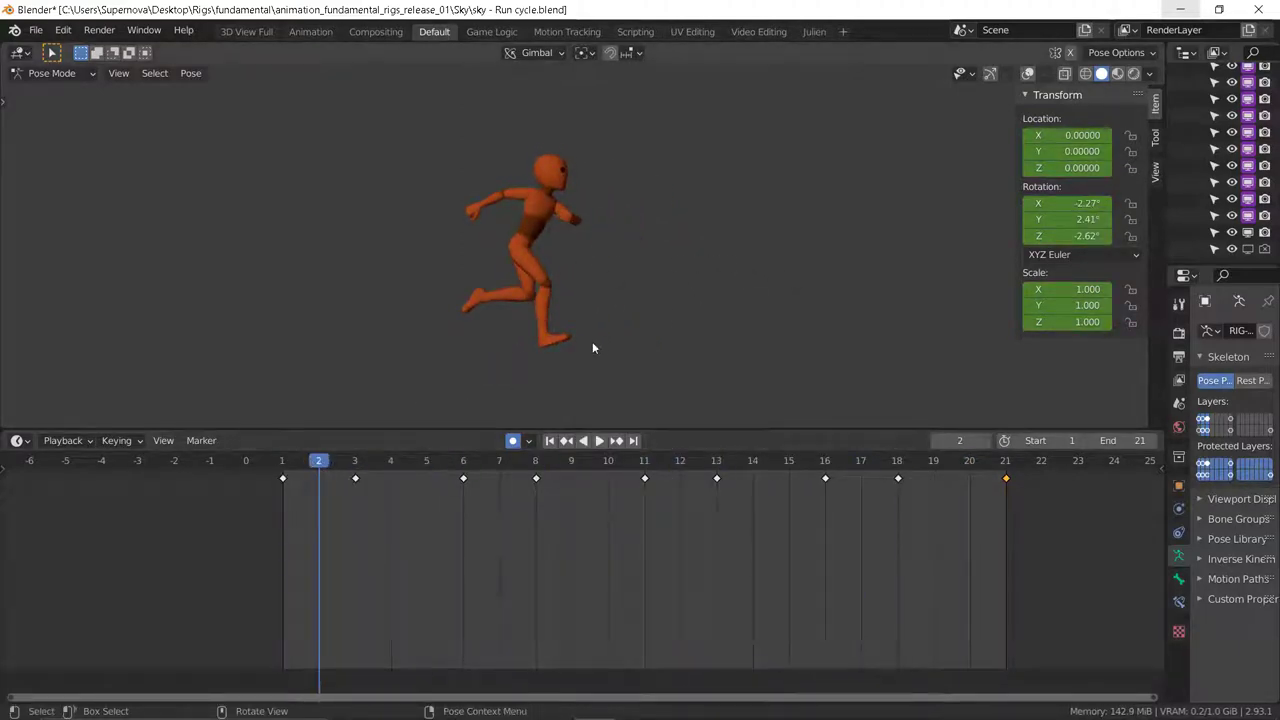
left_click(1028, 73)
left_click(991, 73)
Step: At frame 2, clear the right foot control's rotation and lower it to about Y -0.00214 to set it flat on the ground
scroll(555, 330, "up", 2)
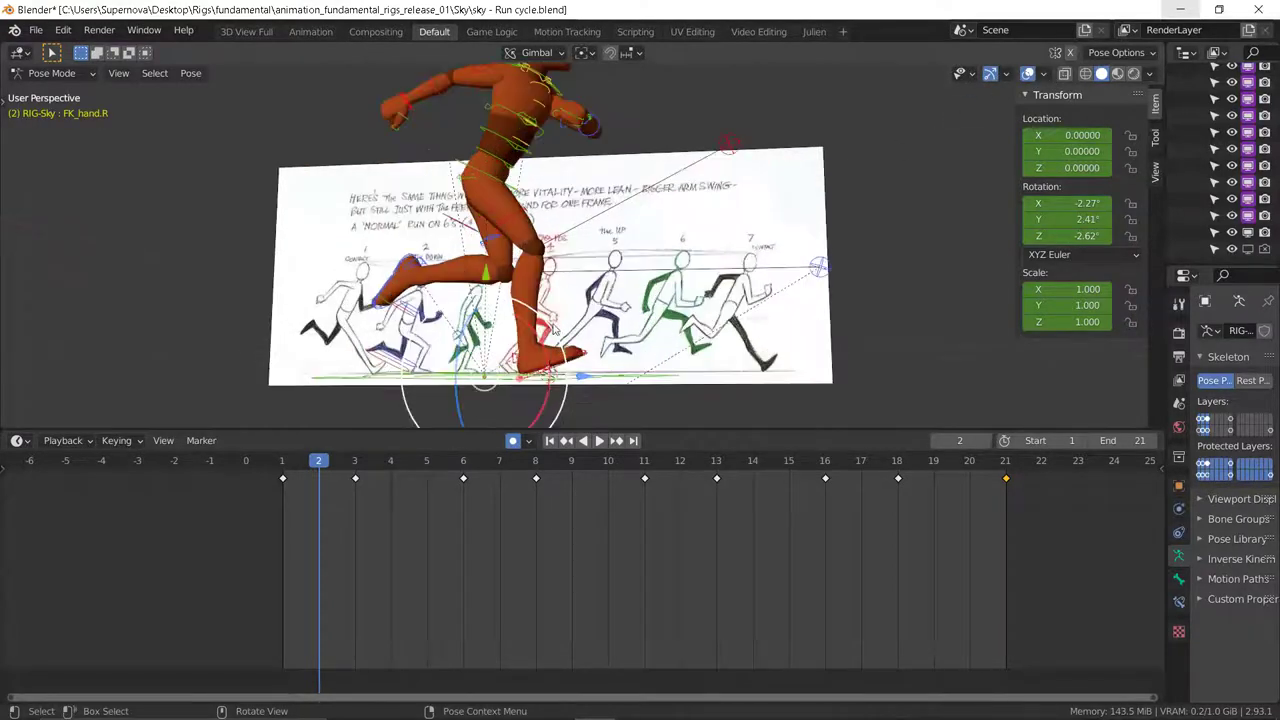
left_click(578, 356)
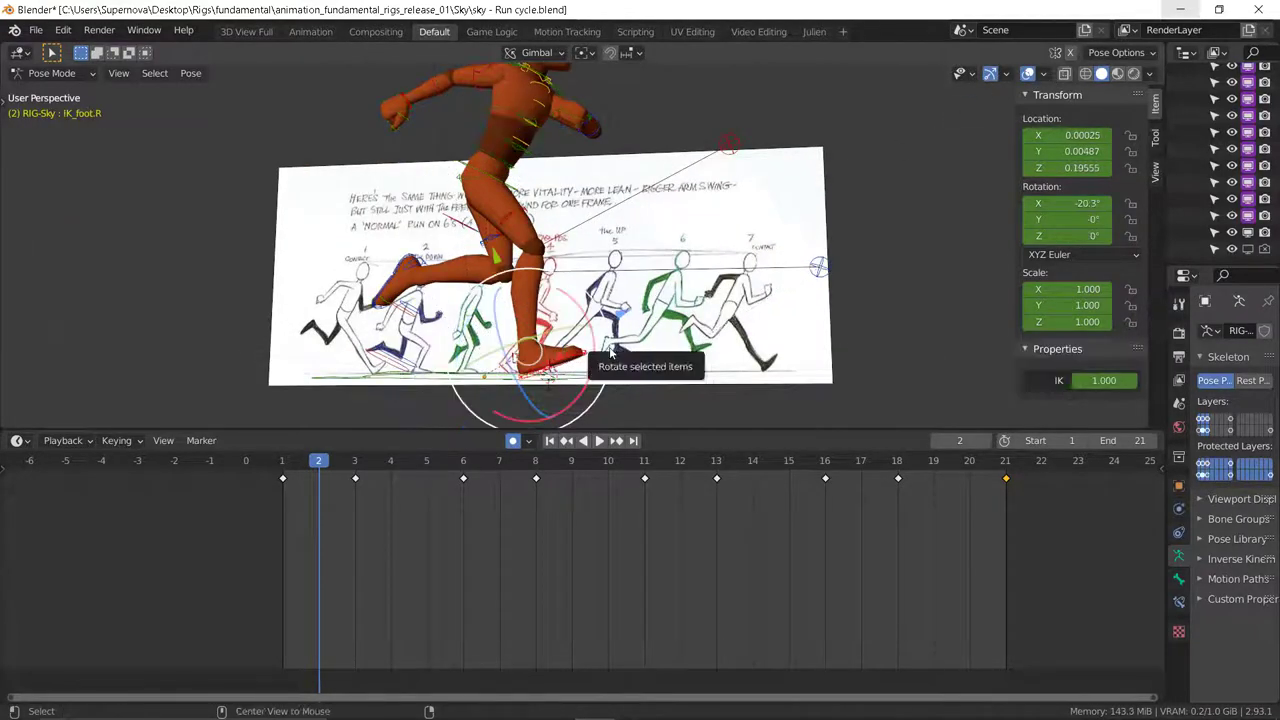
left_click(606, 352)
key("KP_3")
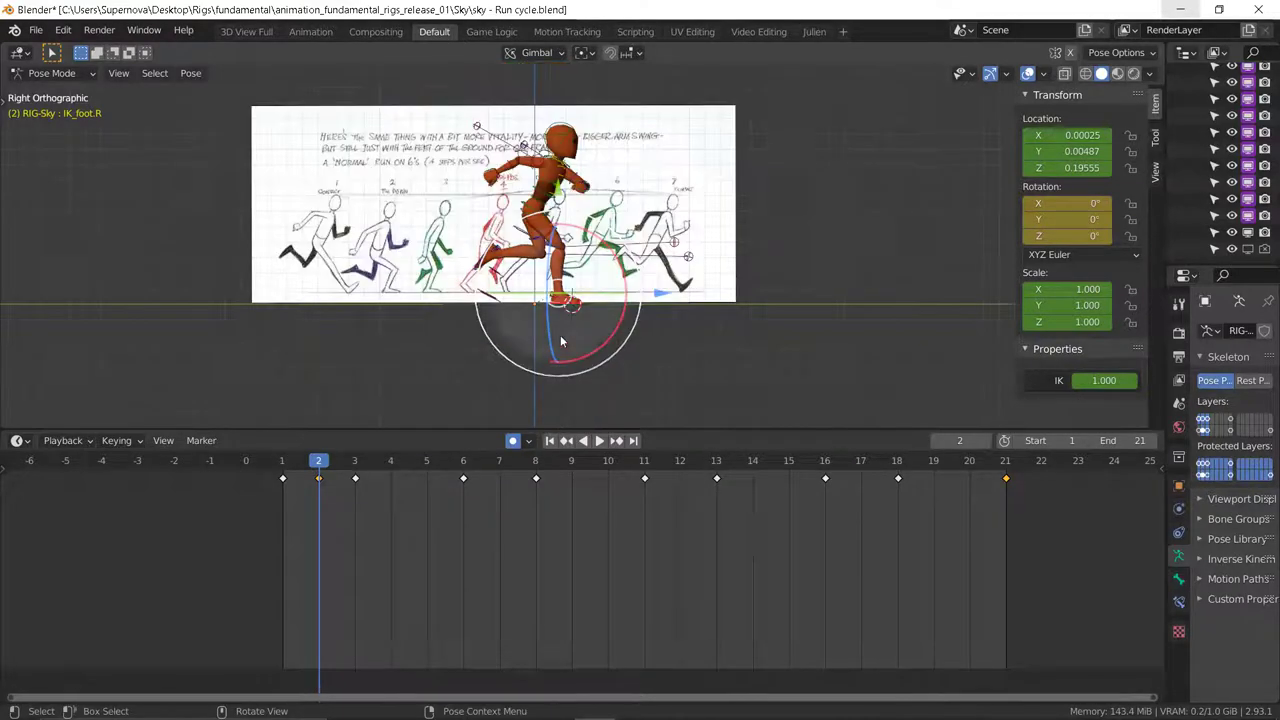
scroll(560, 335, "up", 5)
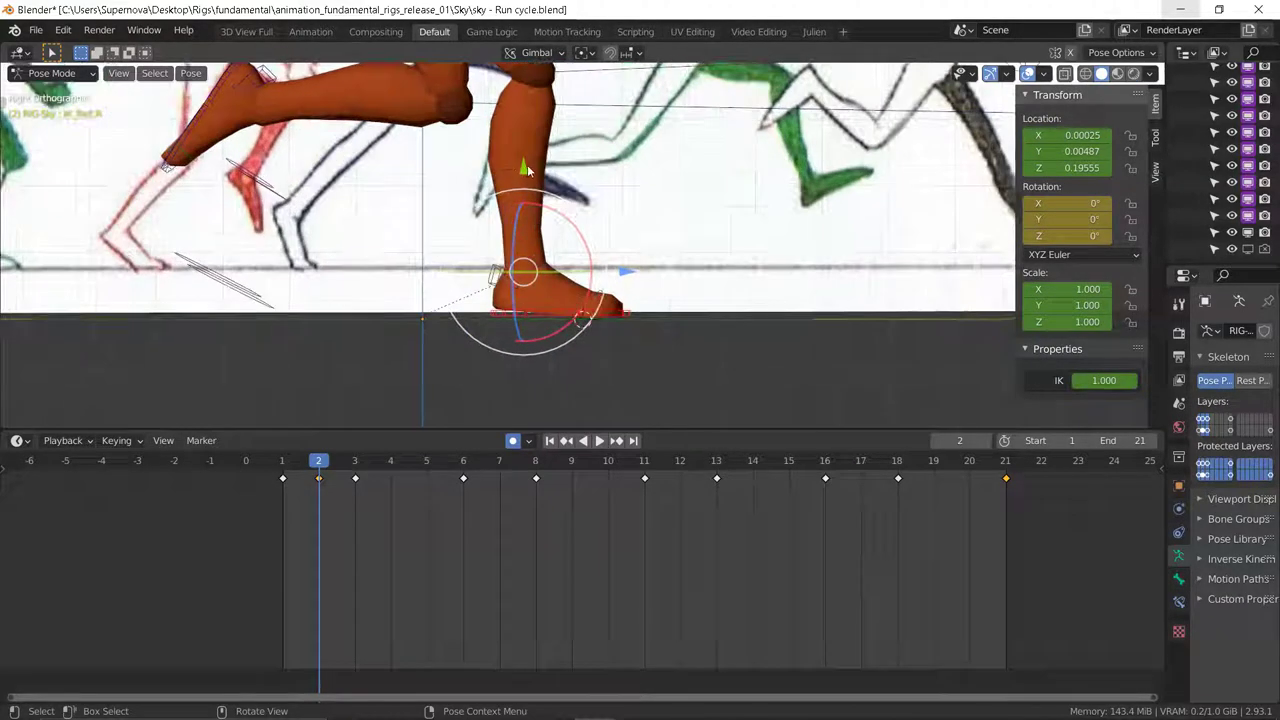
left_click_drag(524, 168, 525, 238)
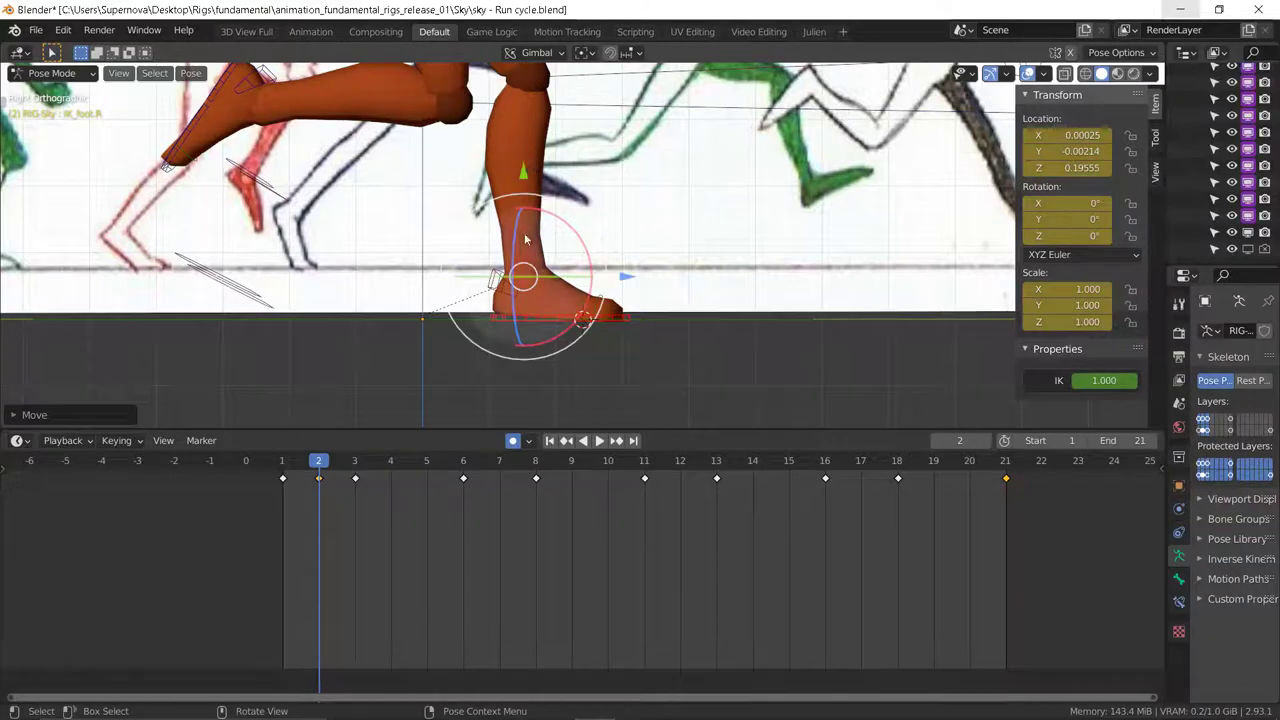
left_click(530, 268)
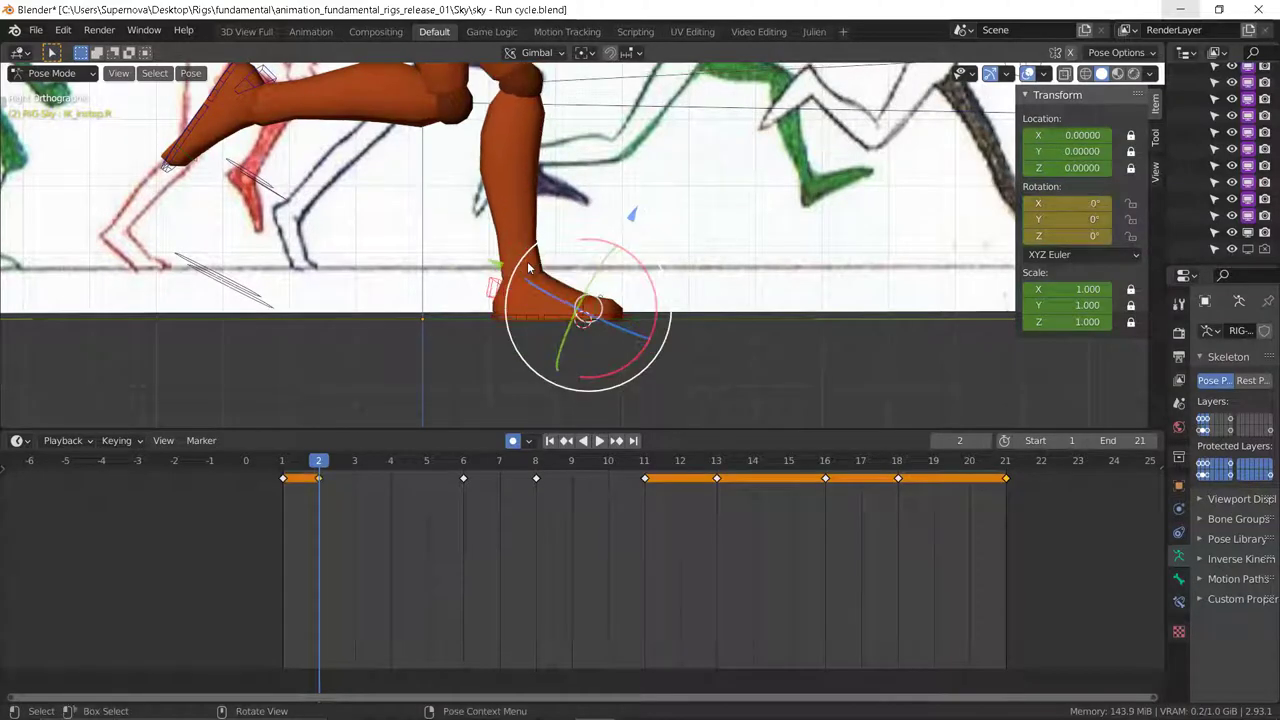
Step: At frame 12, clear the left foot control's rotation and lower it to about Y 0.00021 to set it flat on the ground
left_click_drag(333, 467, 672, 478)
left_click(585, 313)
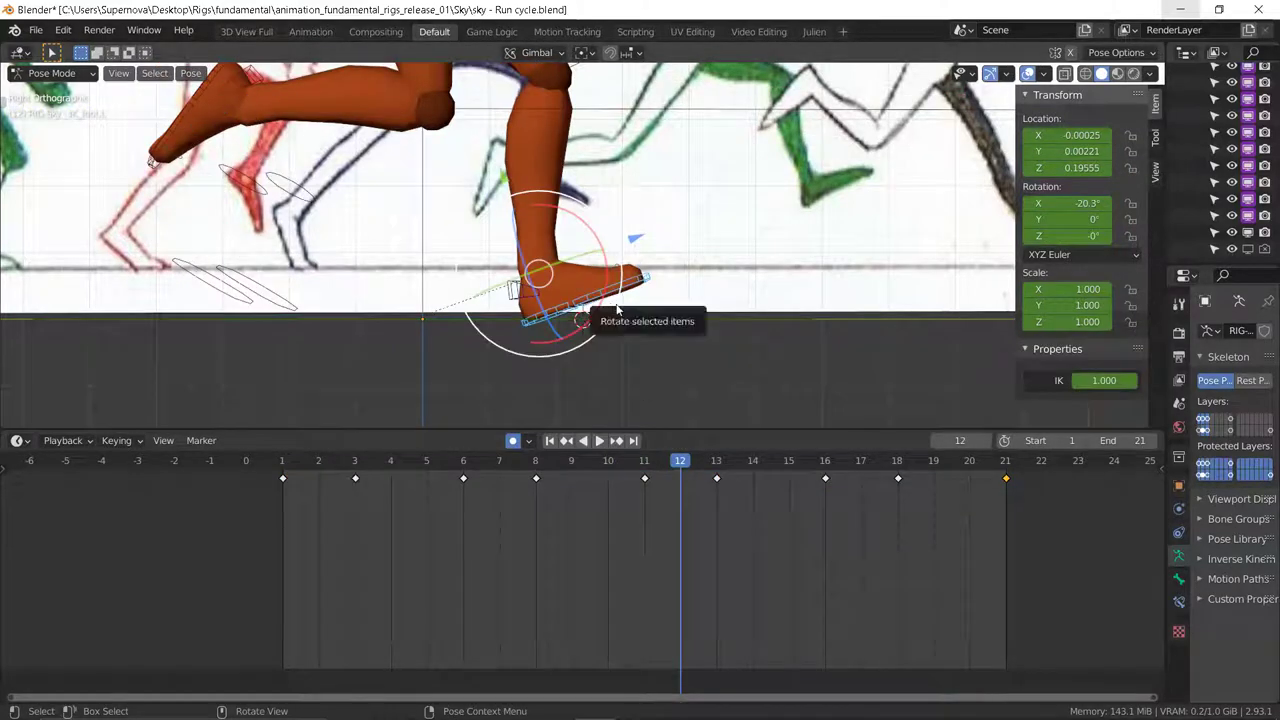
key("alt+r")
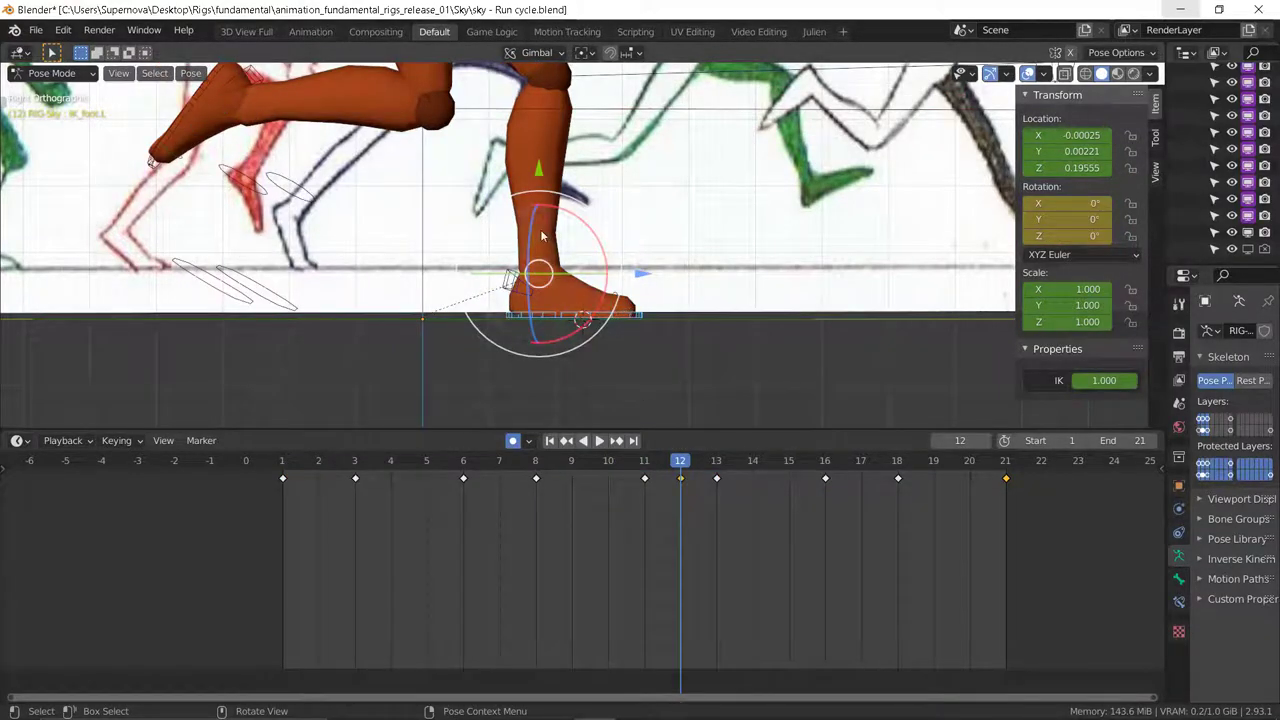
left_click(600, 278)
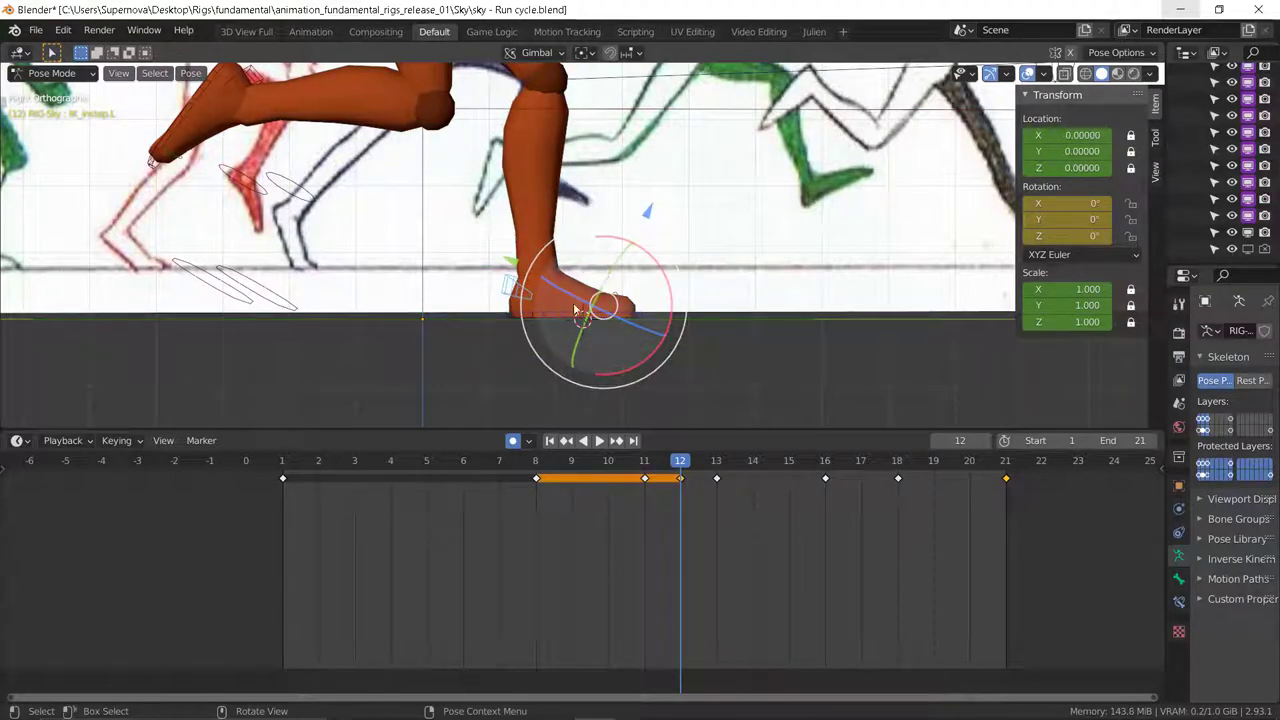
left_click(566, 232)
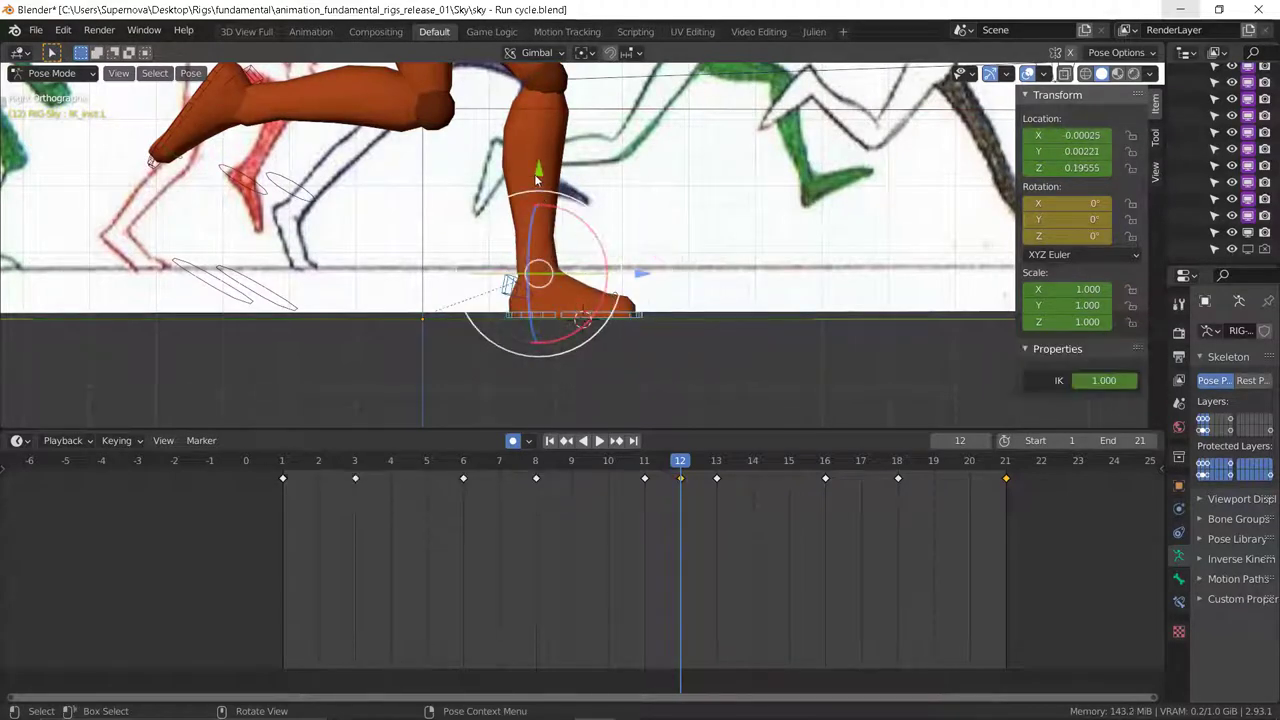
left_click_drag(537, 176, 538, 179)
Step: Play the run cycle in the right side view against the reference sheet to check the flattened foot contacts
key("space")
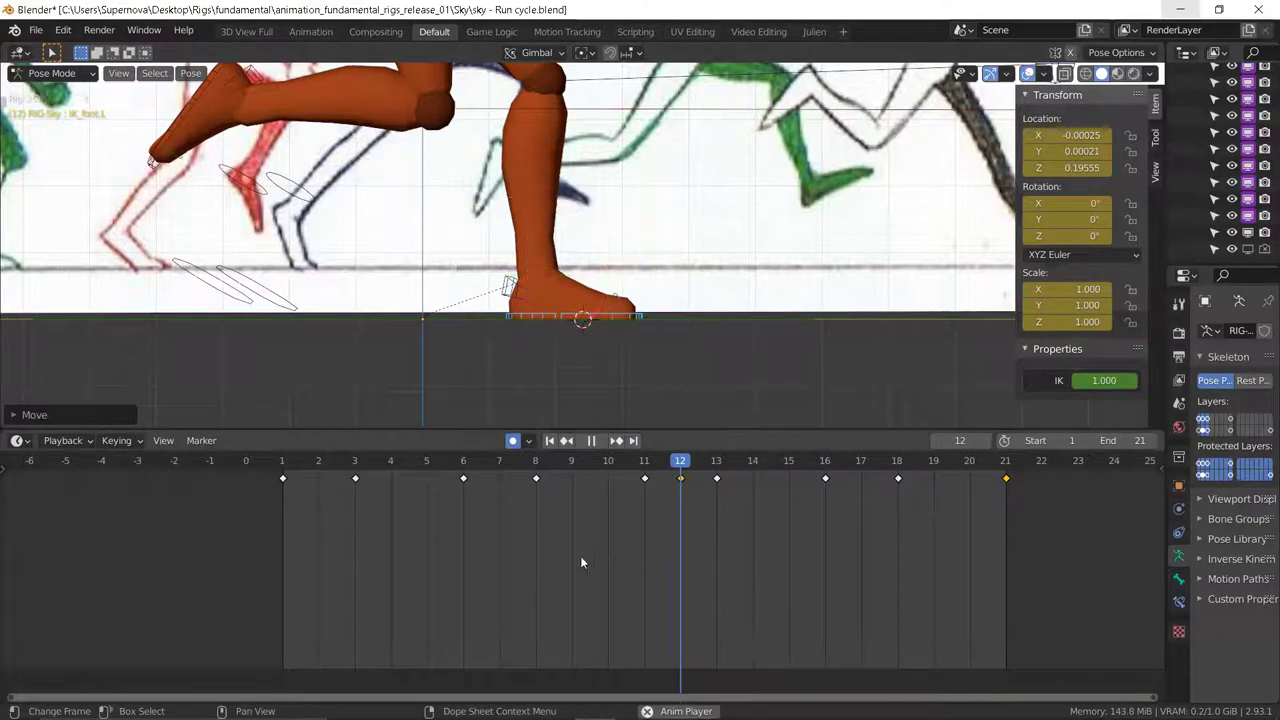
scroll(410, 536, "down", 1)
scroll(510, 344, "down", 5)
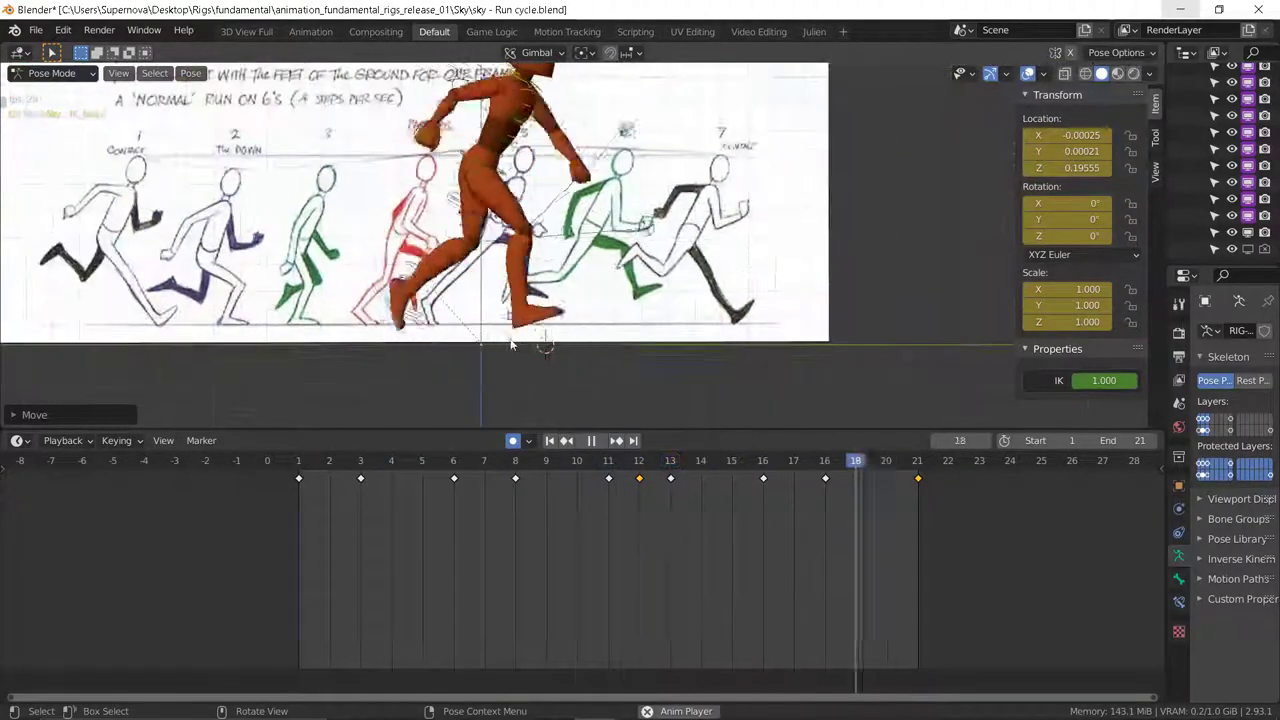
scroll(510, 344, "down", 2)
scroll(510, 344, "up", 2)
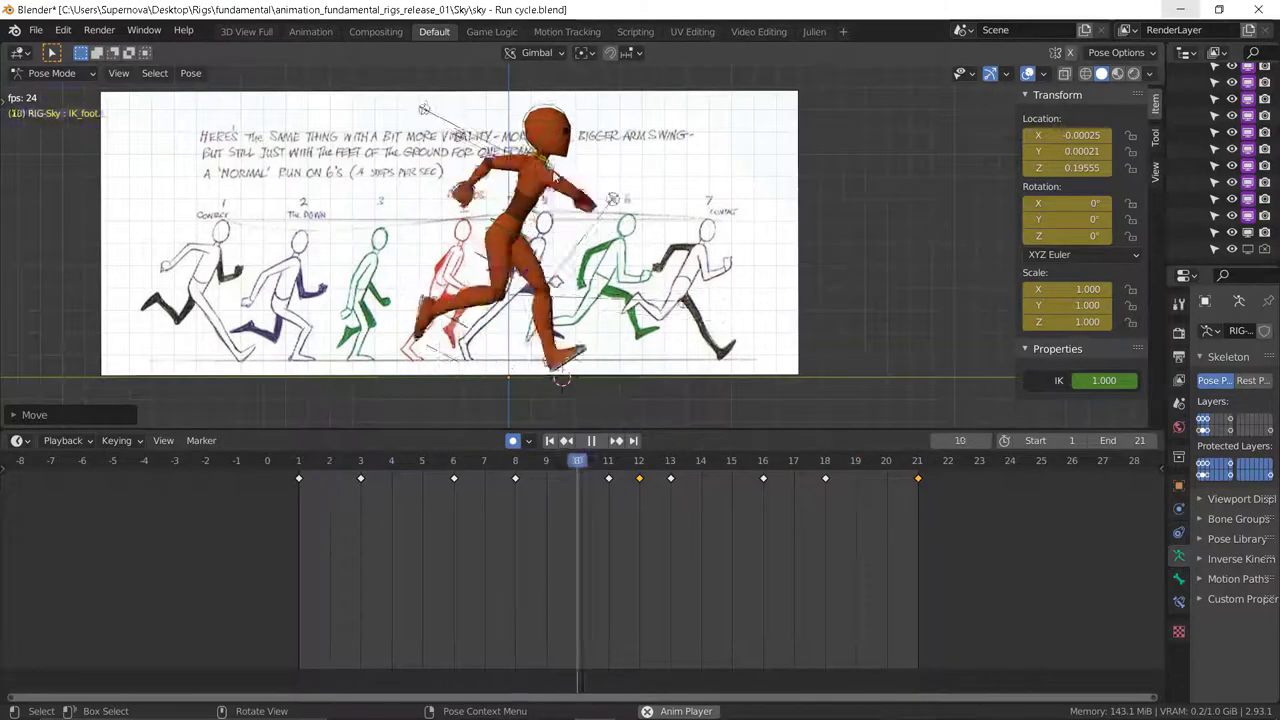
key("Escape")
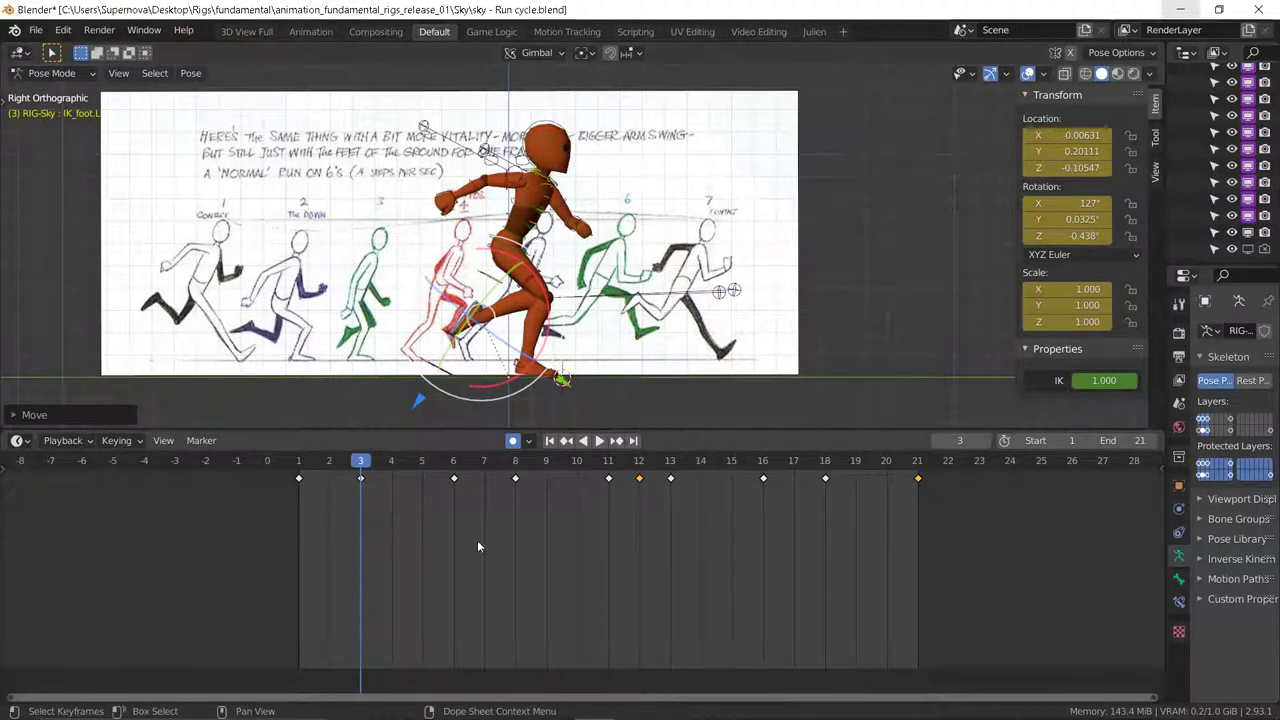
Step: At frame 4, rotate the head control forward to about X 19.7°
left_click(504, 546)
left_click_drag(356, 458, 340, 483)
key("space")
key("a")
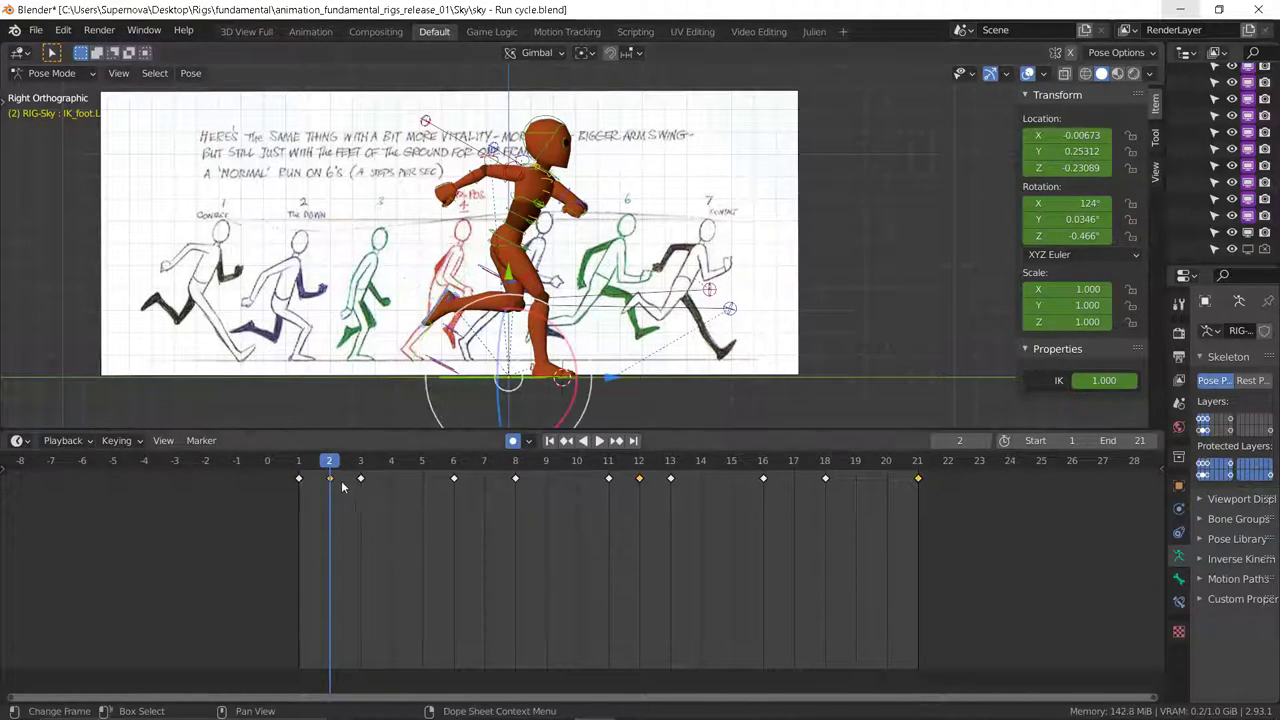
key("shift+Left")
key("space")
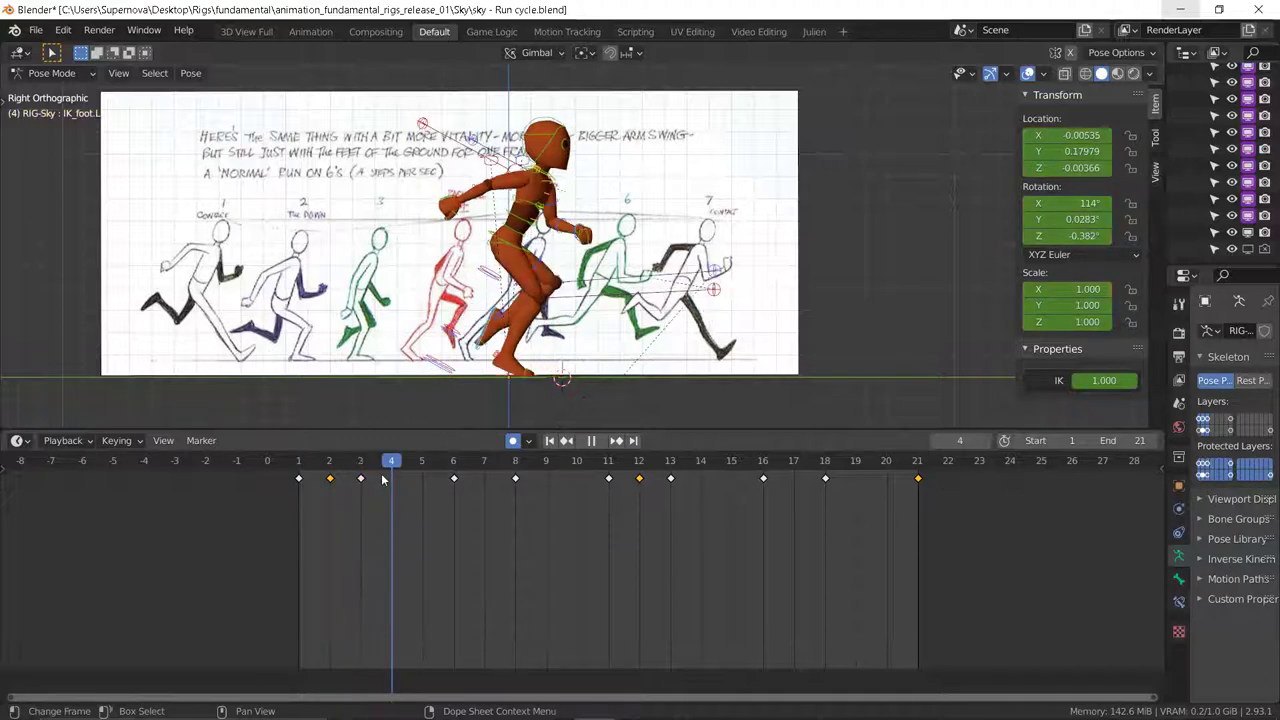
key("space")
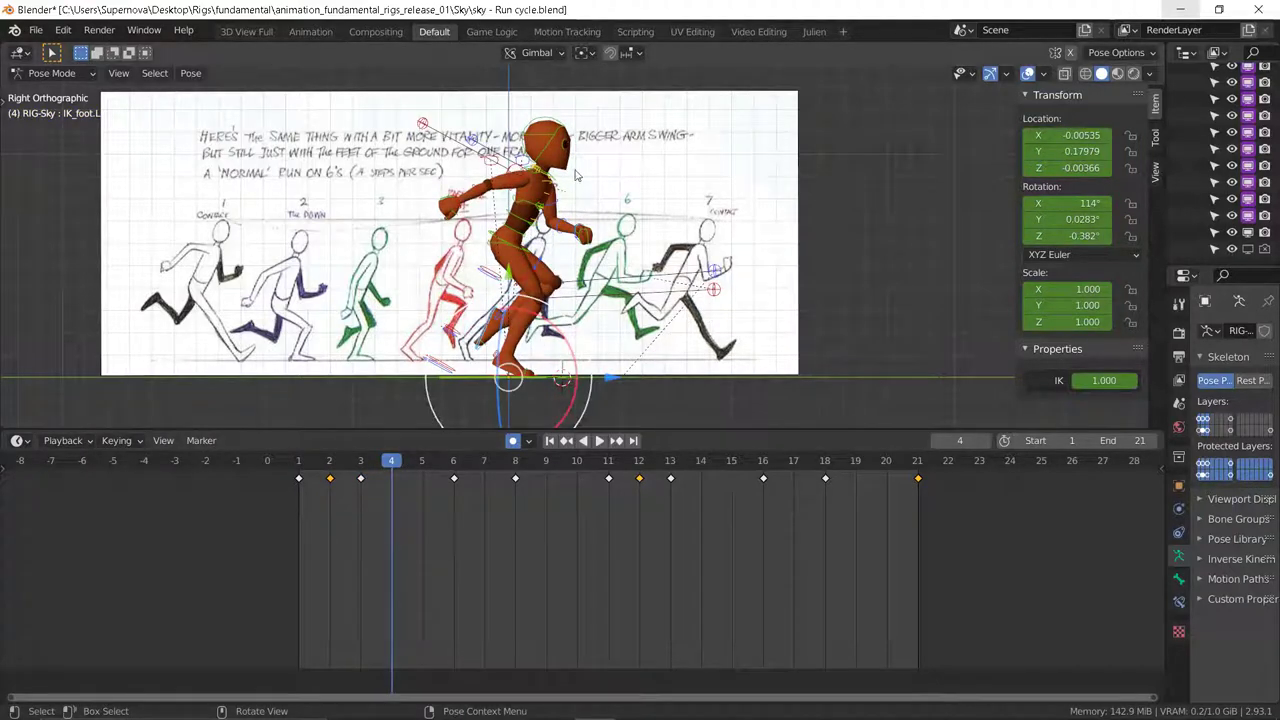
left_click(558, 138)
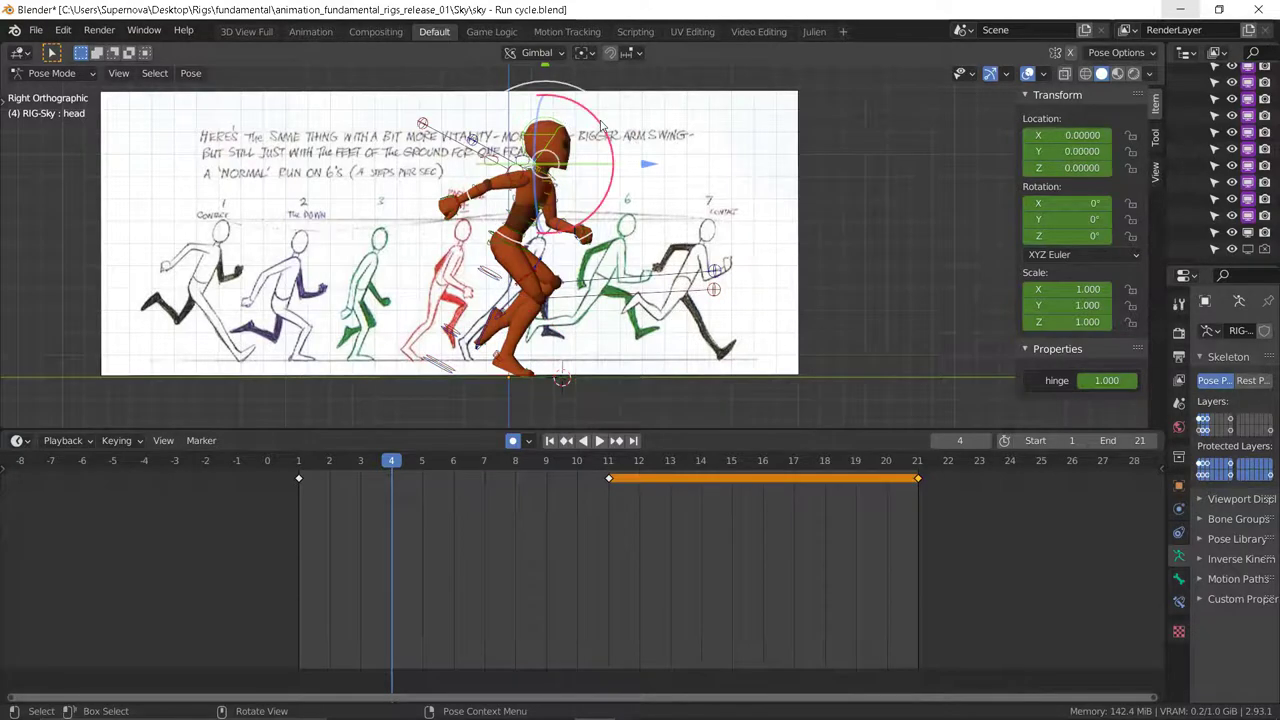
key("r")
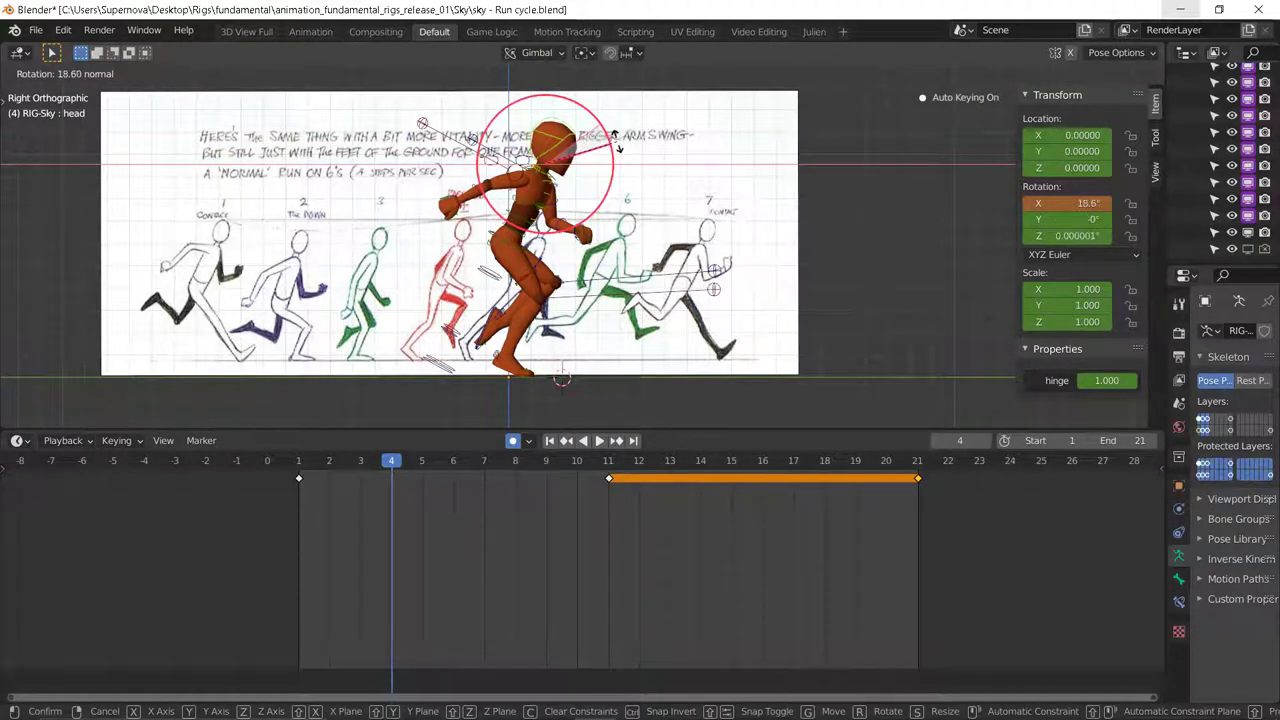
left_click(618, 143)
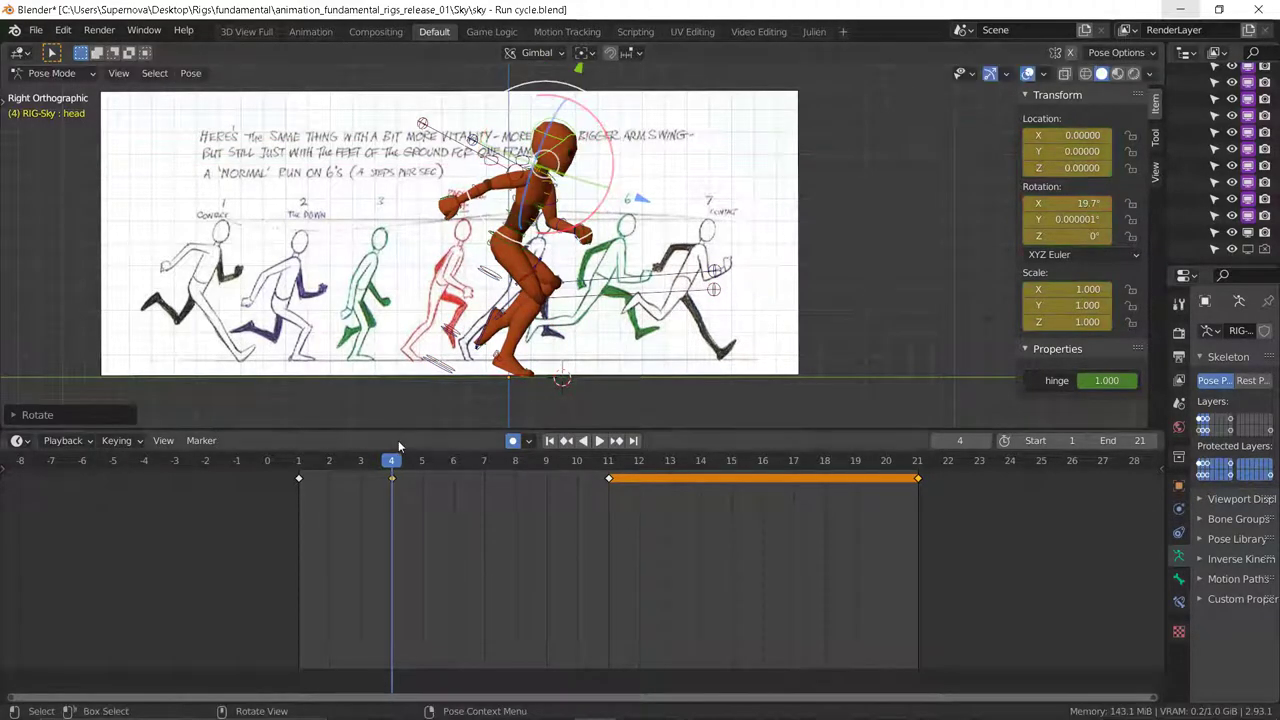
Step: At frame 6, rotate the head control further forward to about X 29.8°
left_click_drag(390, 474, 453, 500)
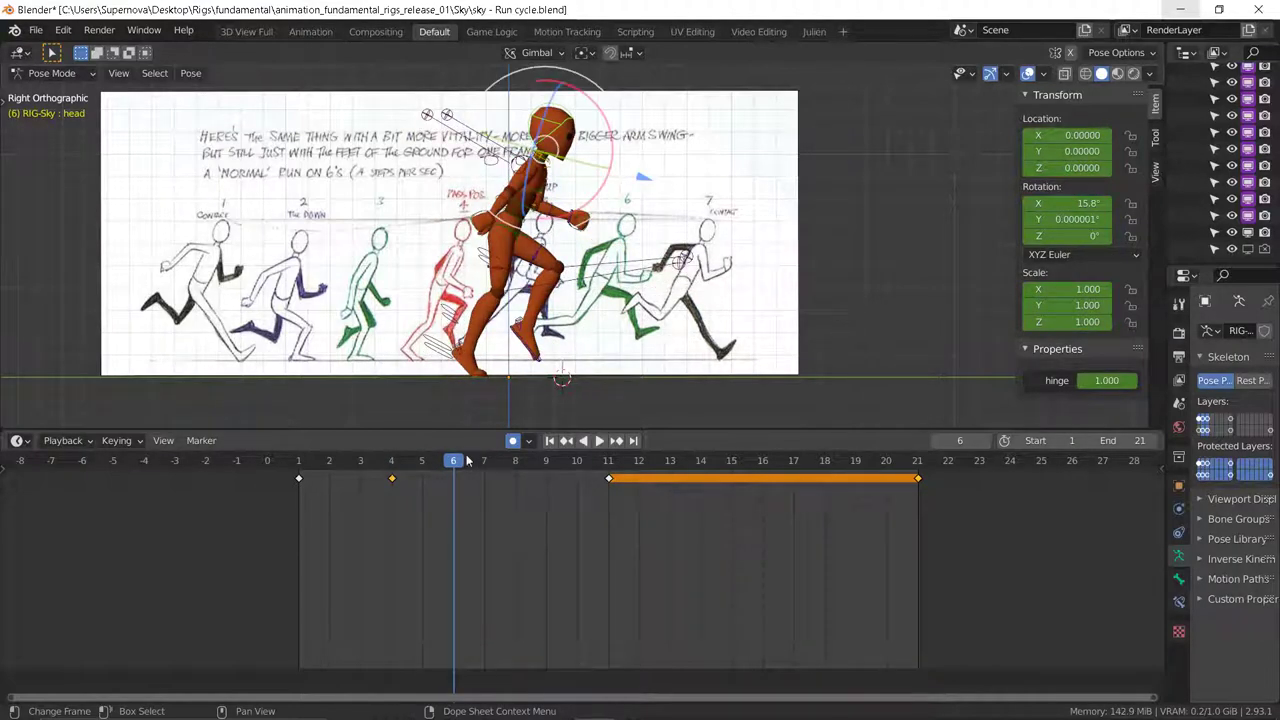
key("a")
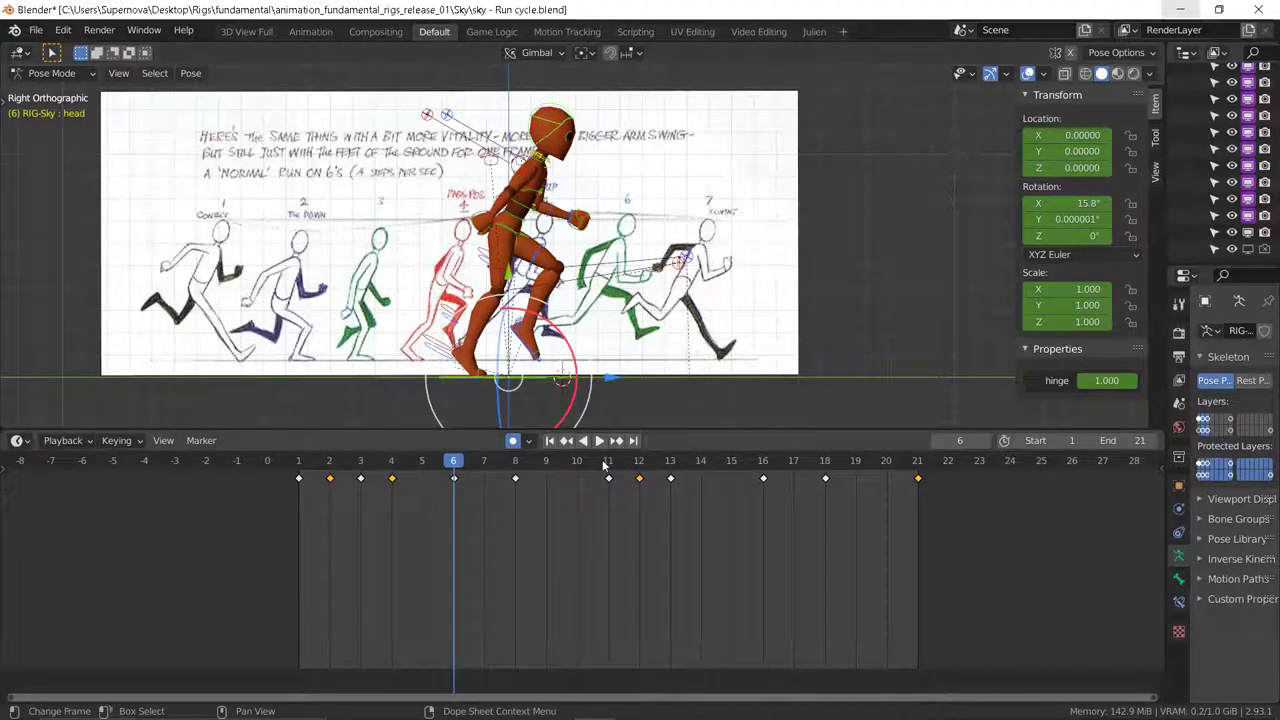
key("space")
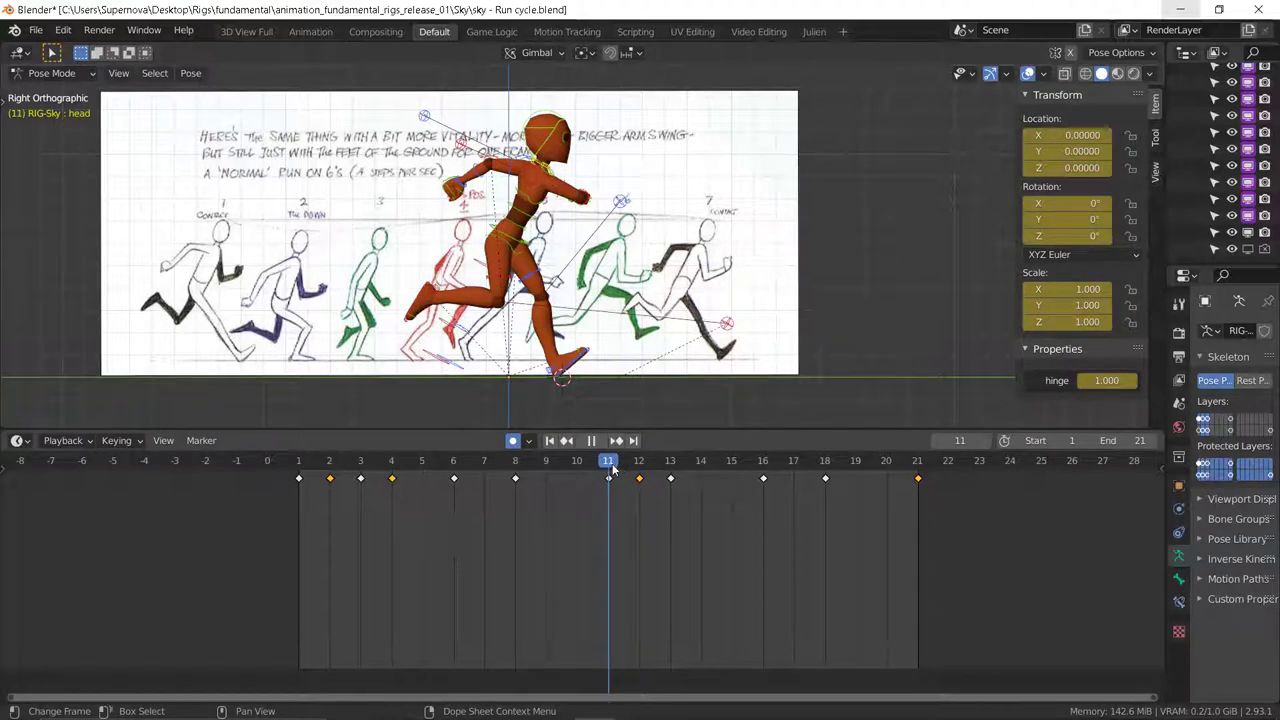
left_click_drag(613, 470, 515, 470)
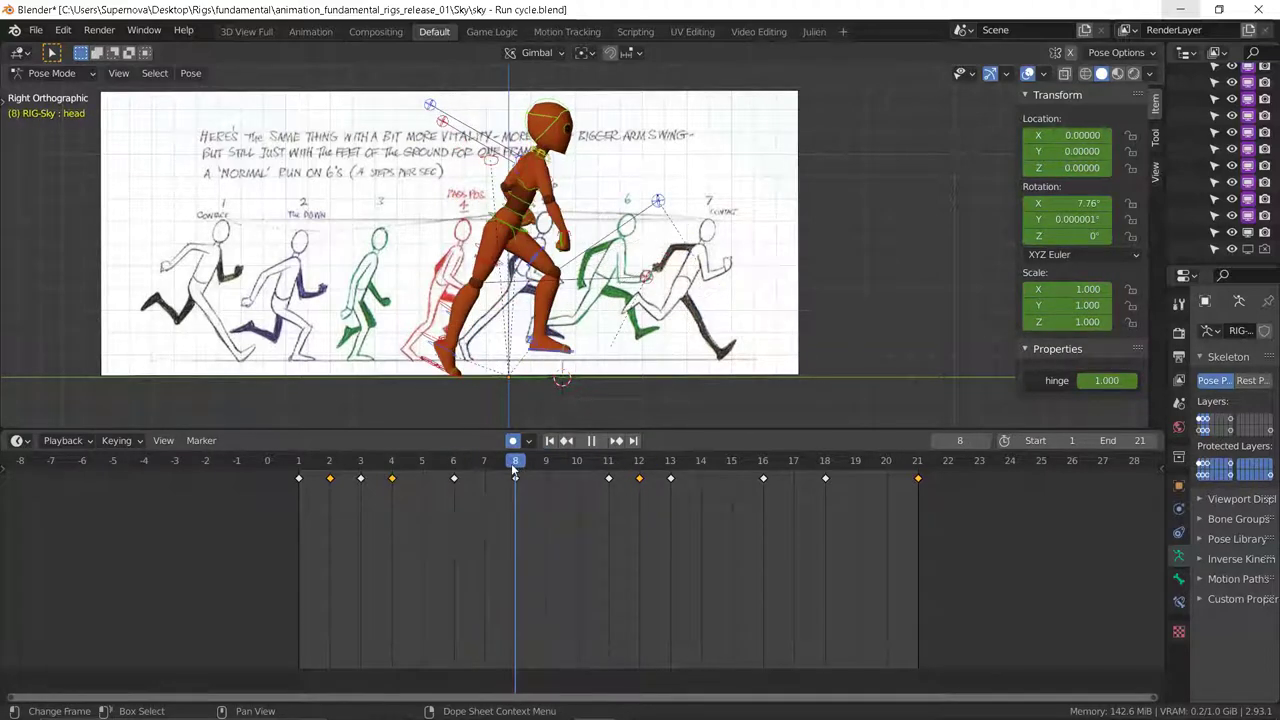
key("Escape")
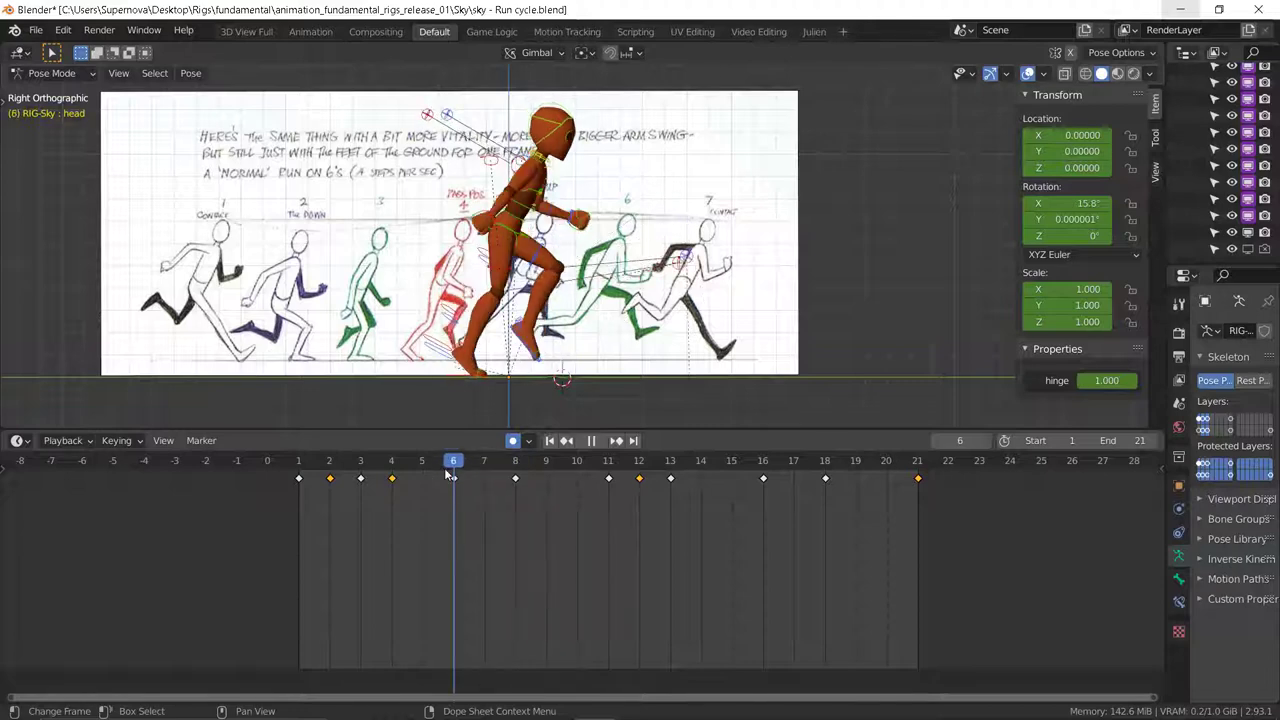
left_click(572, 119)
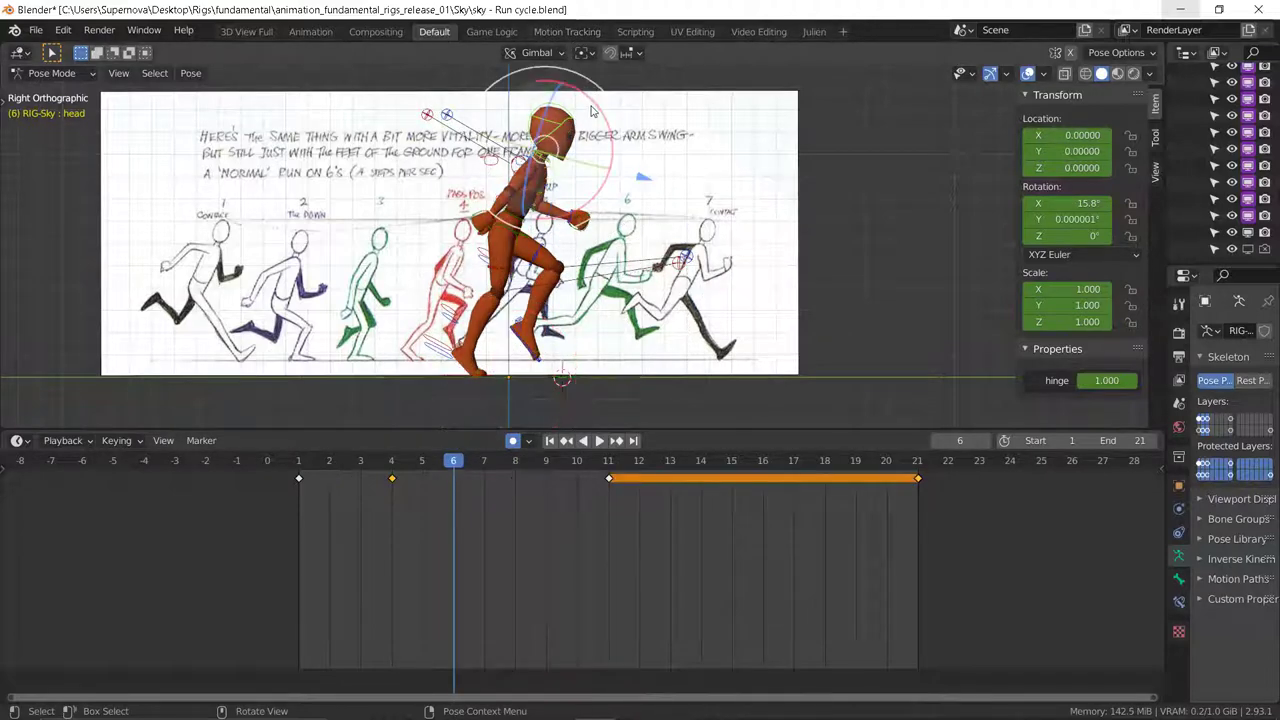
left_click_drag(602, 109, 613, 126)
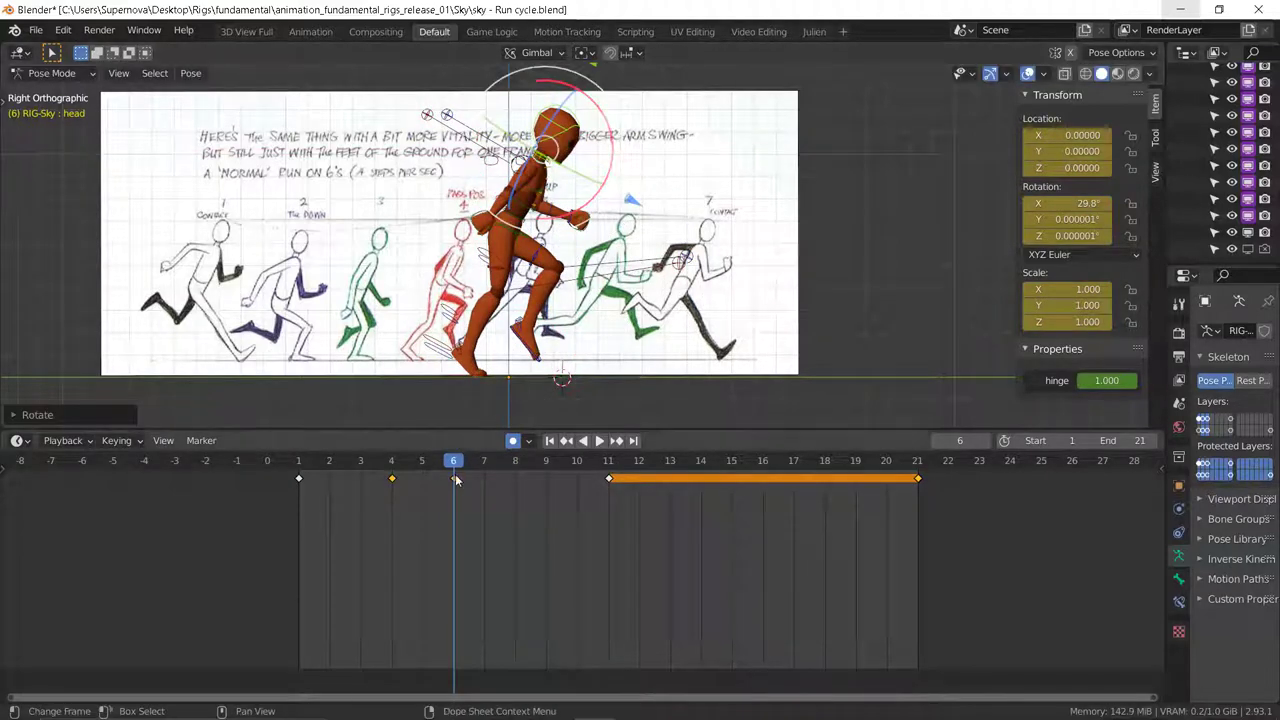
Step: At frame 13, tilt the head control backward to about X -9.56°
key("space")
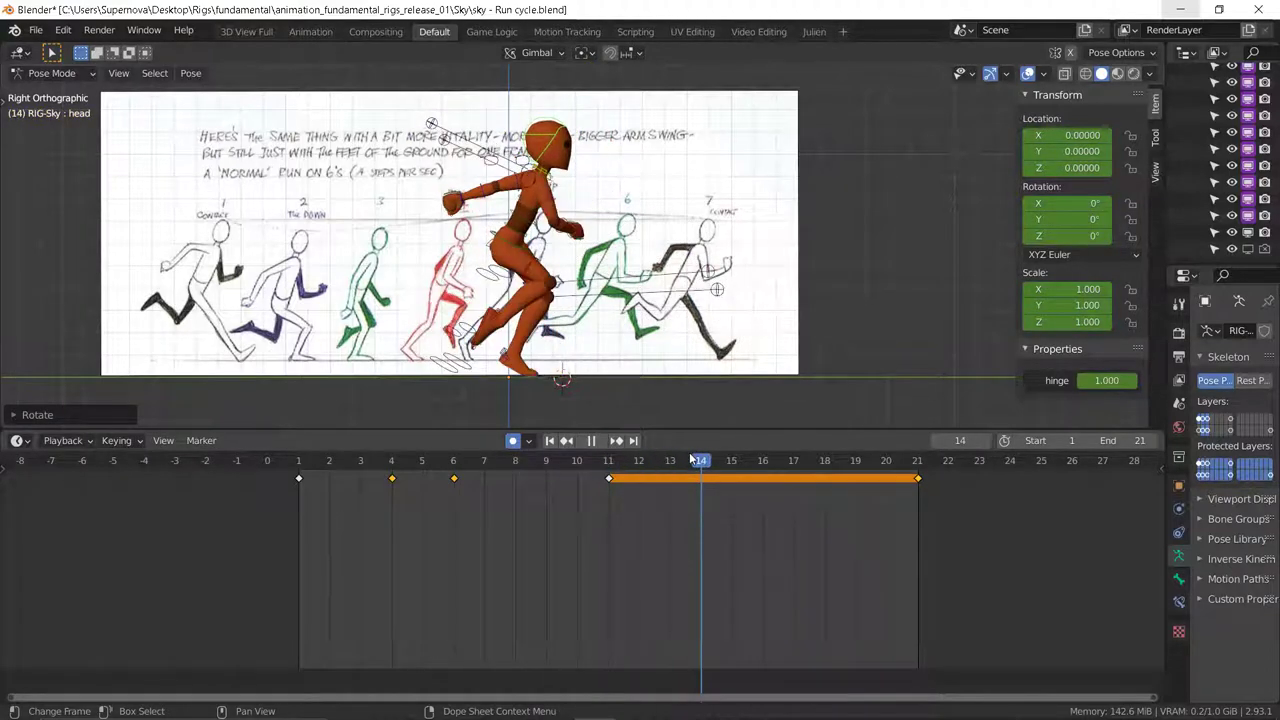
left_click(609, 479)
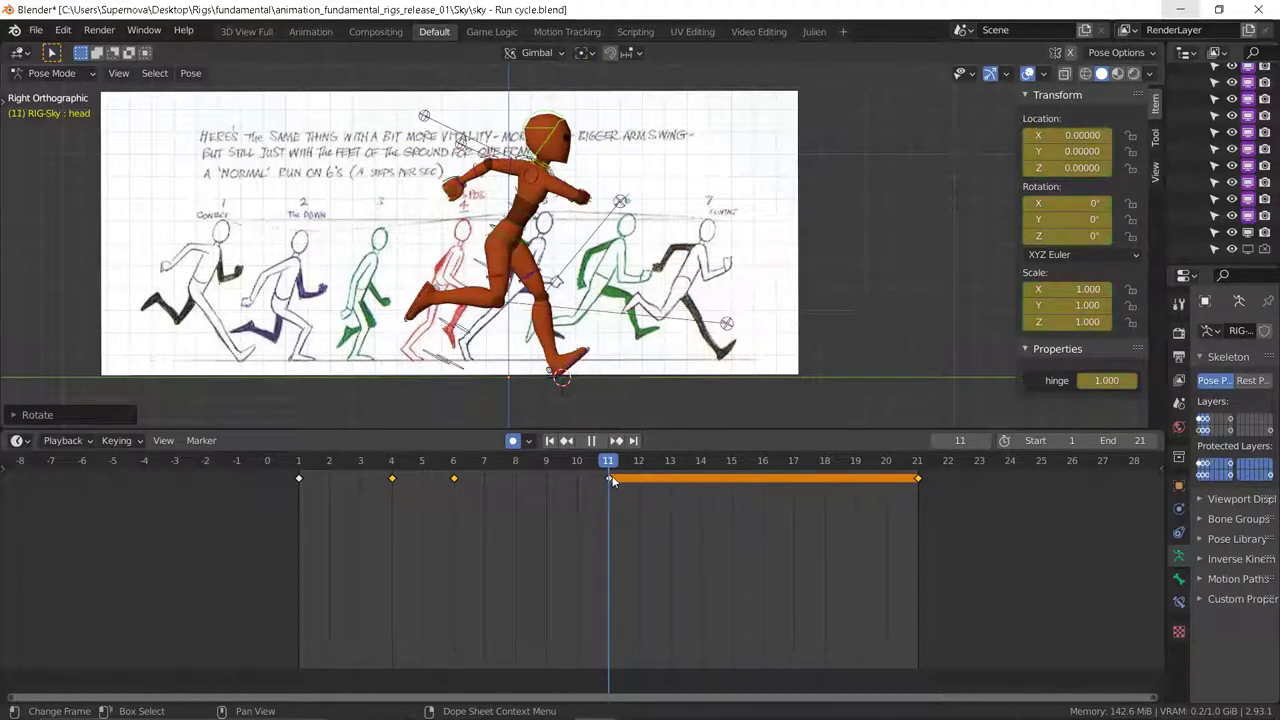
left_click_drag(652, 474, 645, 474)
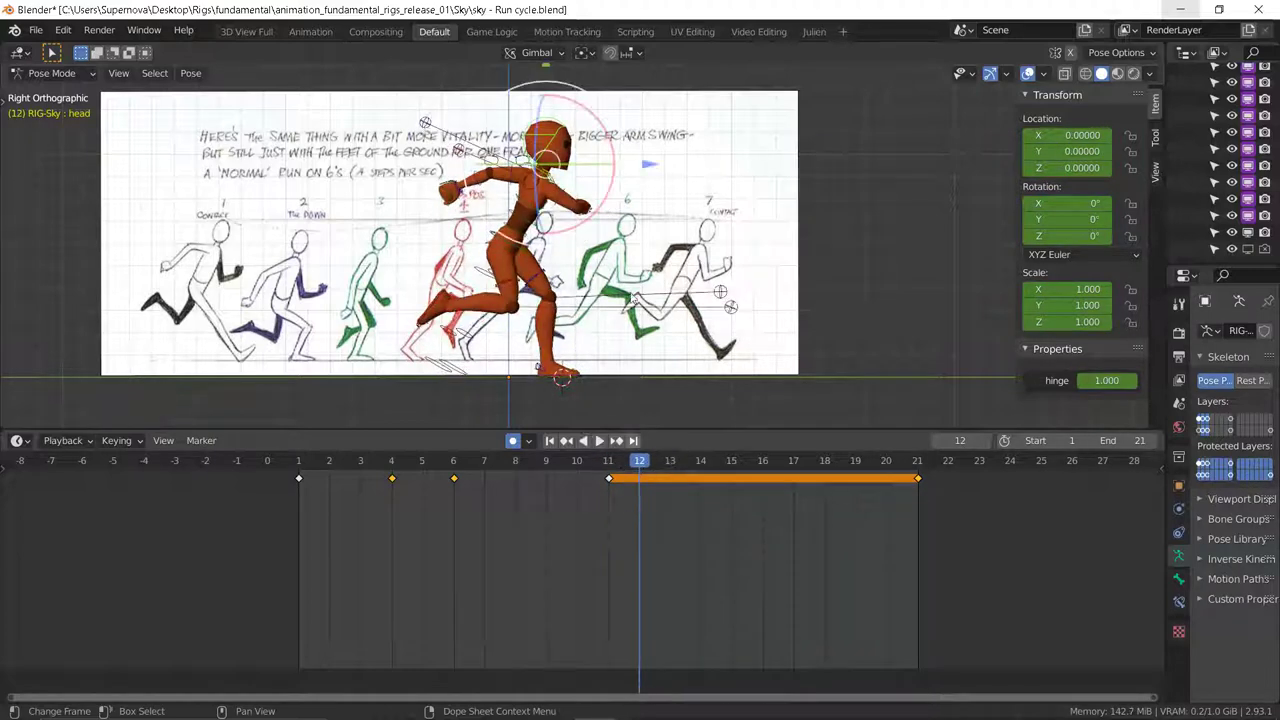
key("a")
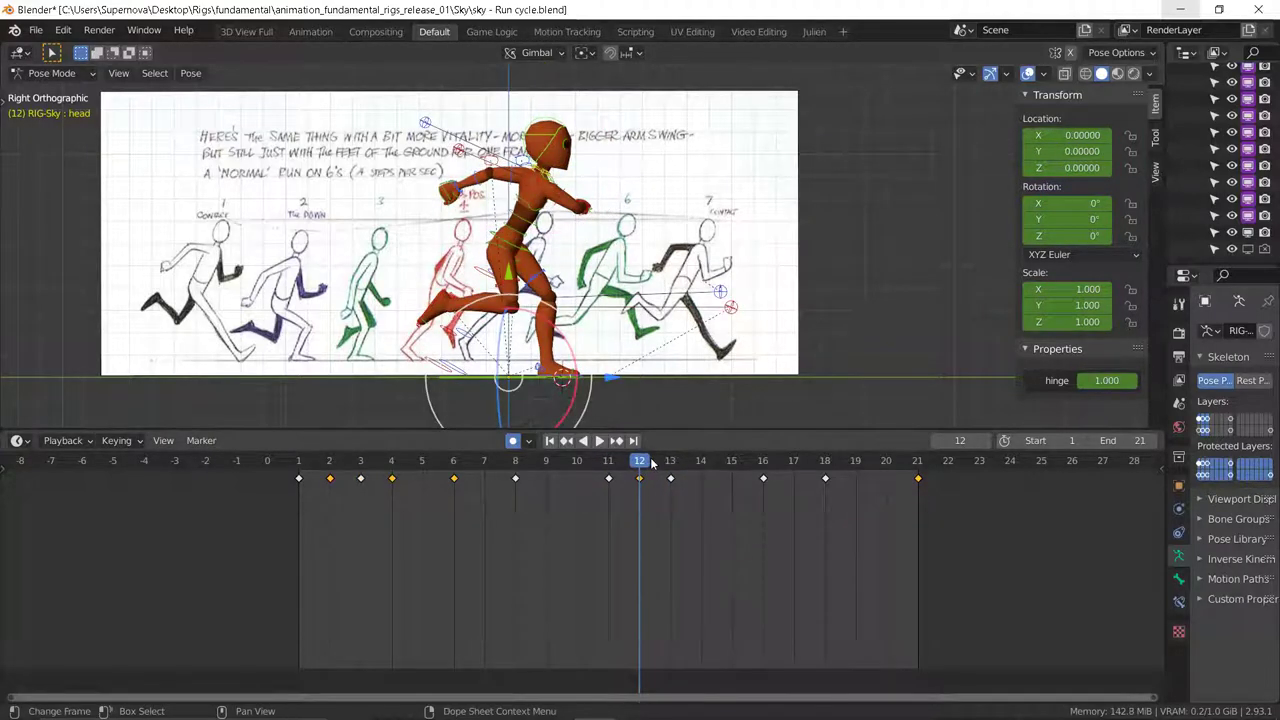
left_click(669, 462)
left_click(555, 143)
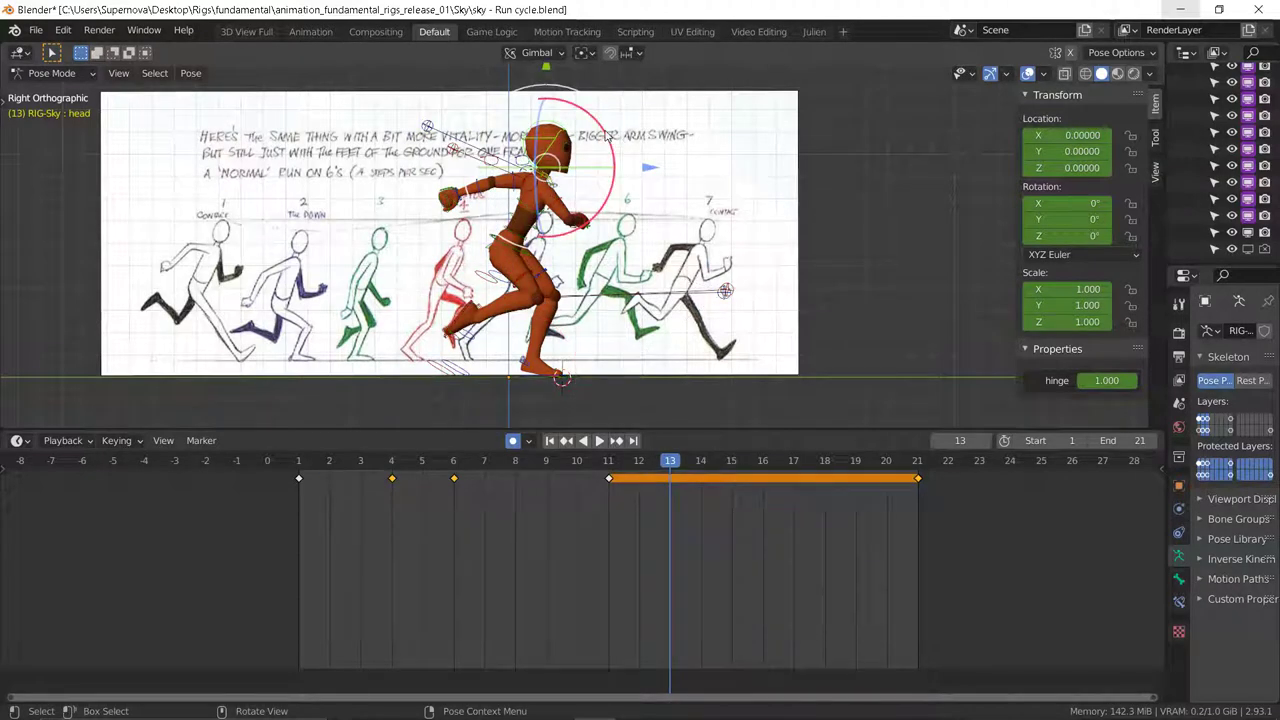
left_click_drag(609, 149, 609, 145)
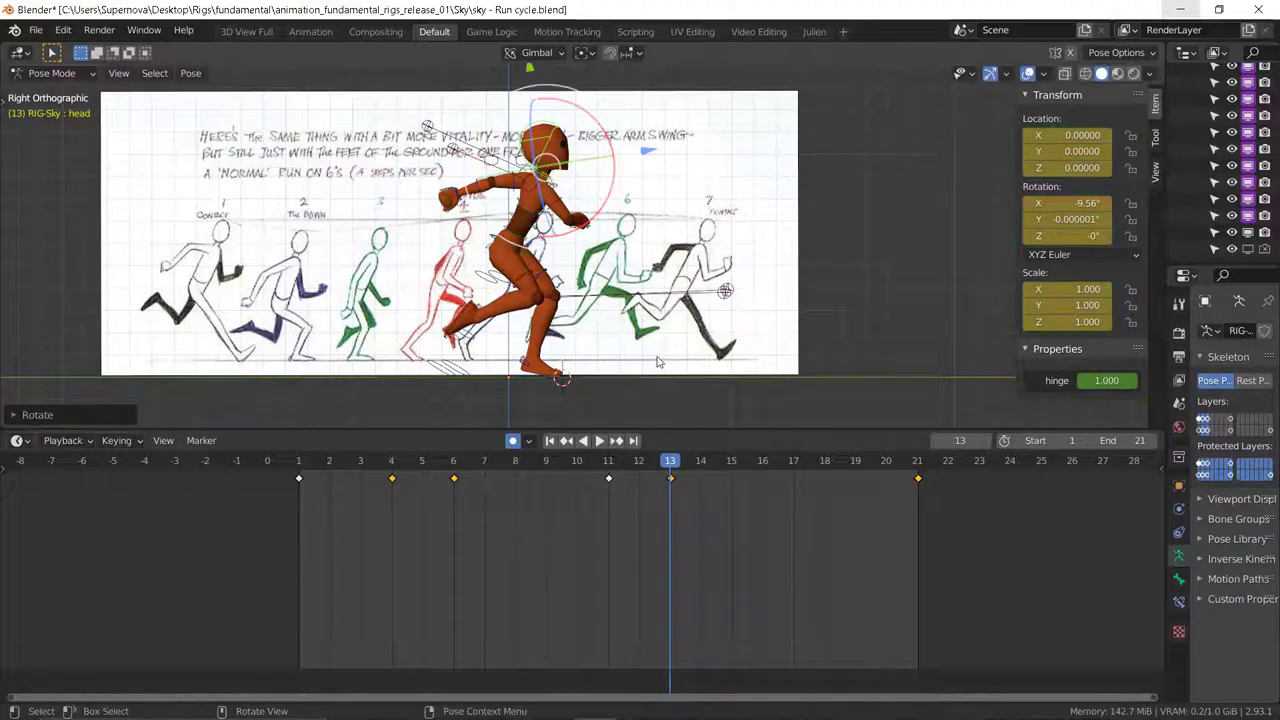
Step: At frame 15, rotate the head control forward to about X 28°
key("space")
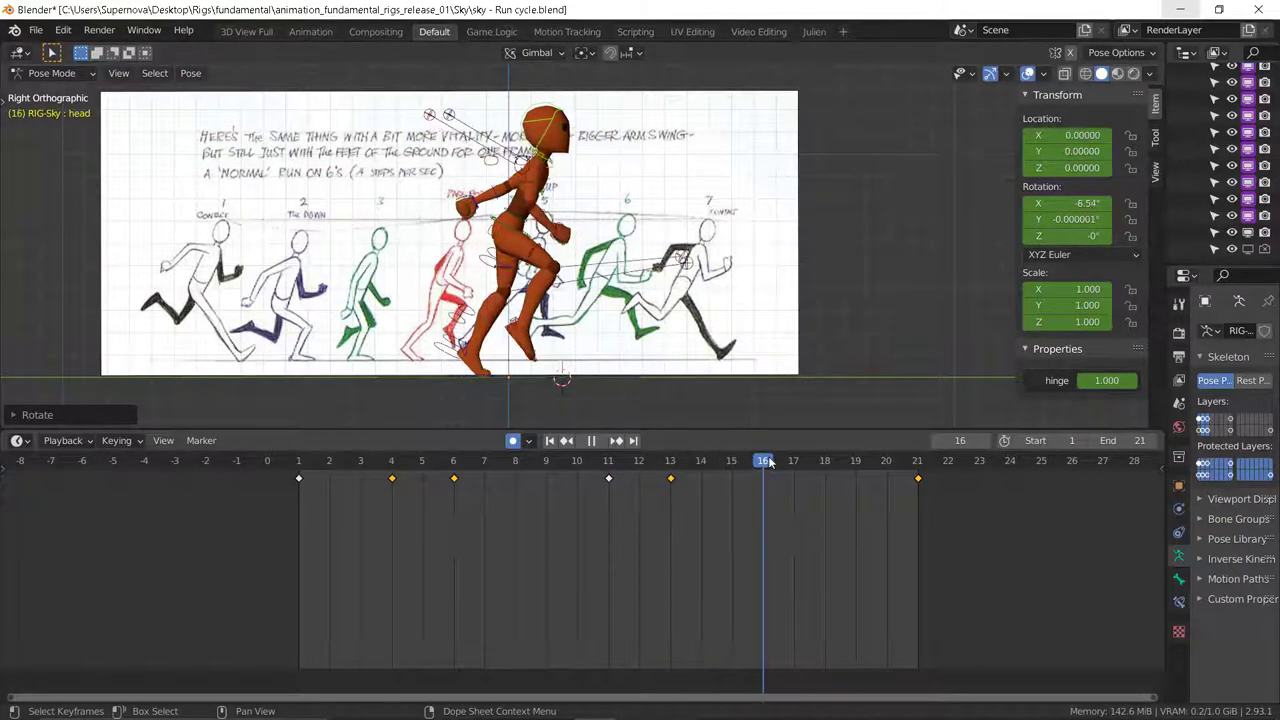
left_click(666, 486)
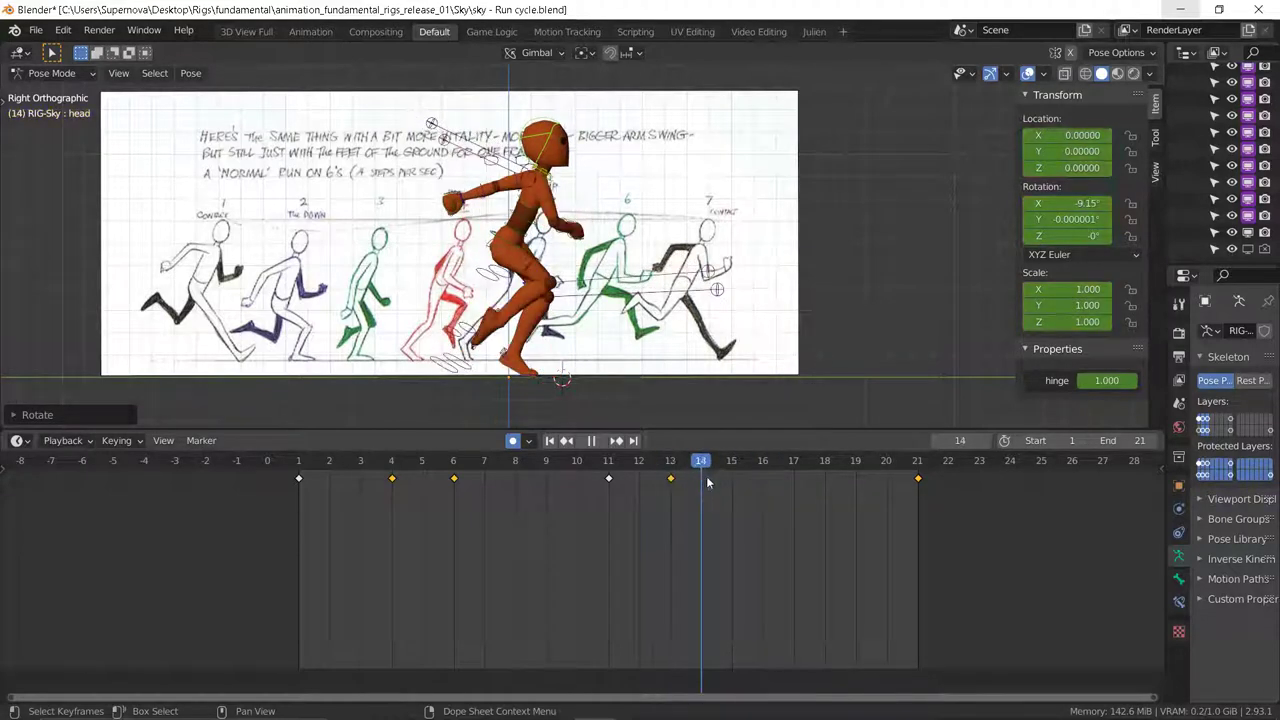
key("space")
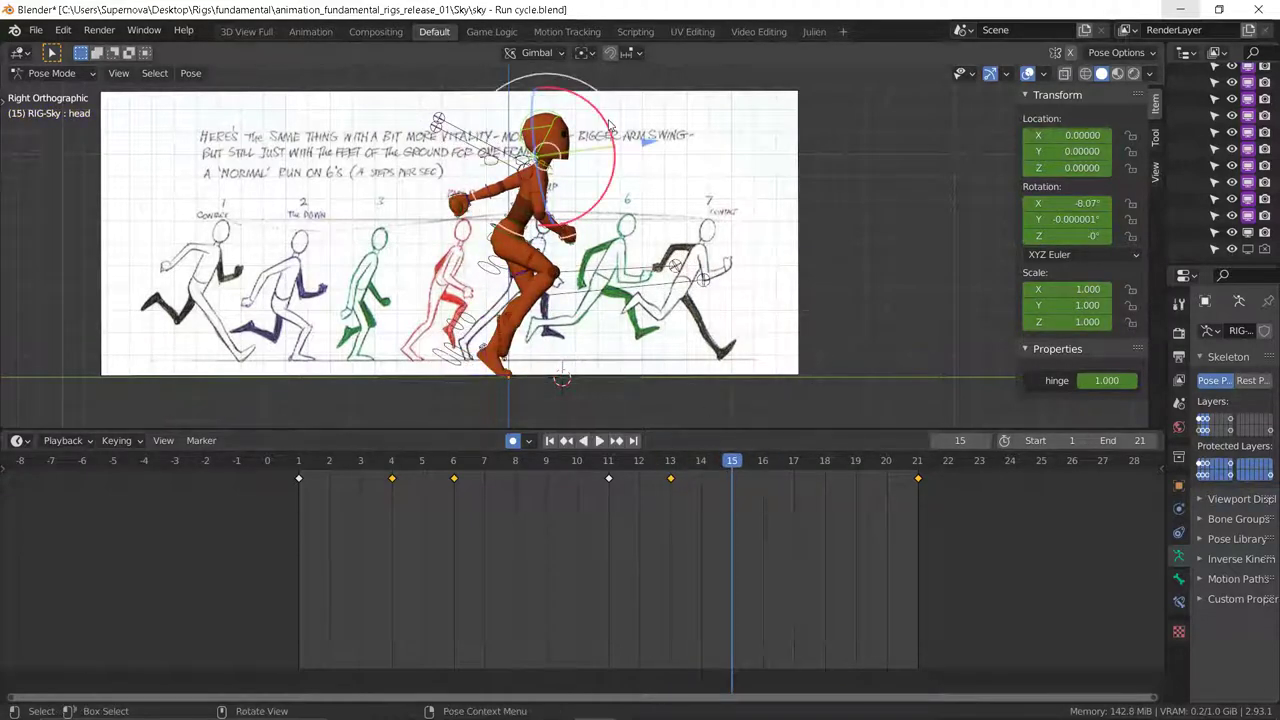
key("r")
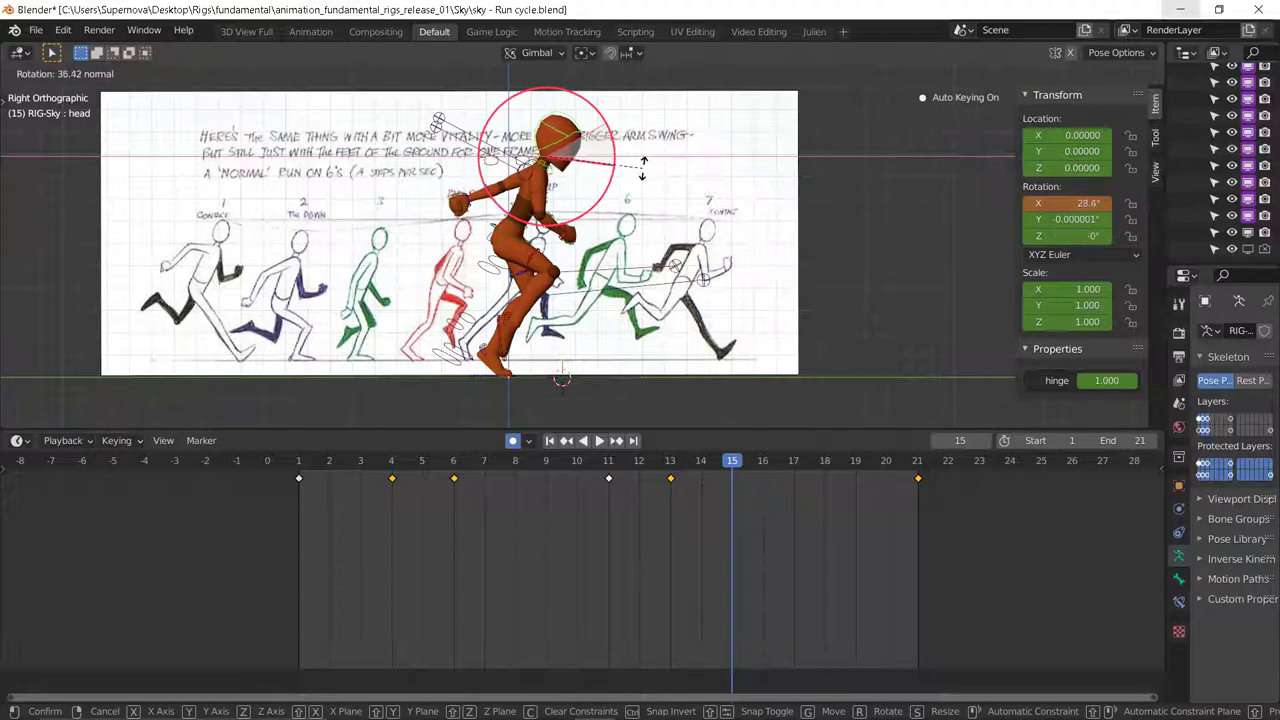
left_click(643, 168)
Step: Scrub and play the run cycle to check the new head nodding
left_click(610, 482)
key("space")
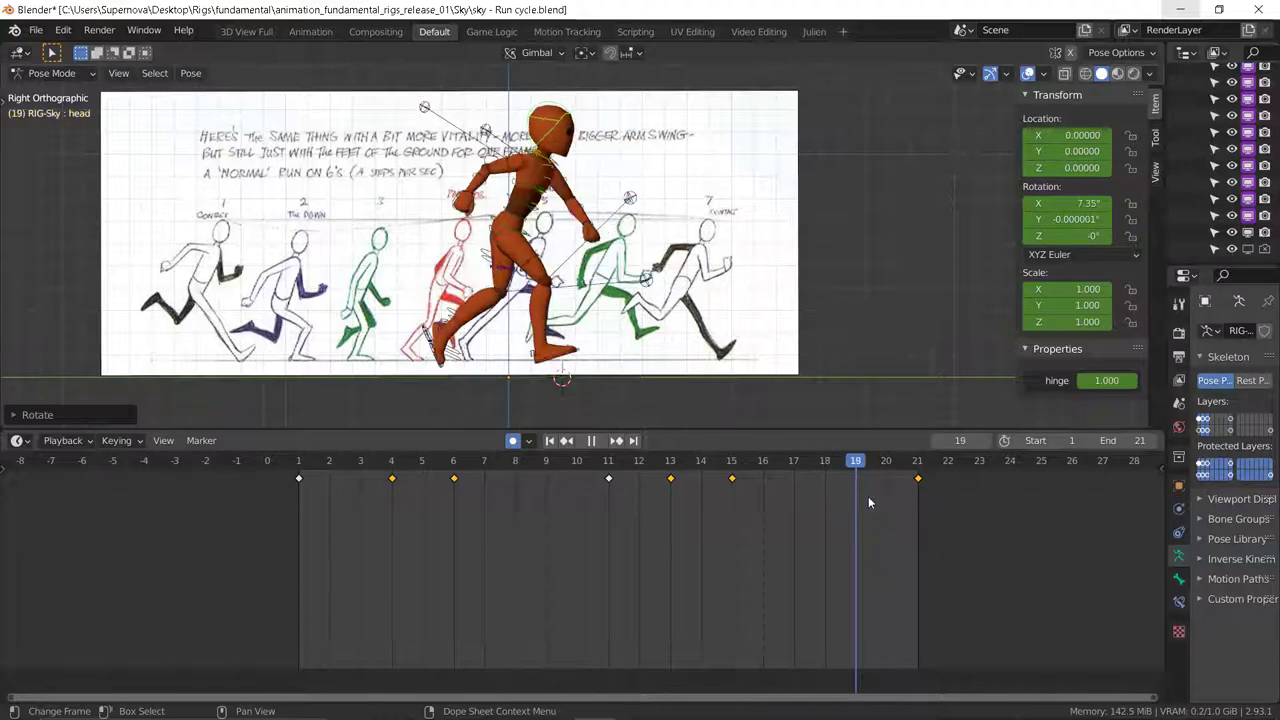
mouse_move(868, 502)
left_mouse_down()
mouse_move(731, 520)
mouse_move(886, 514)
left_mouse_up()
key("space")
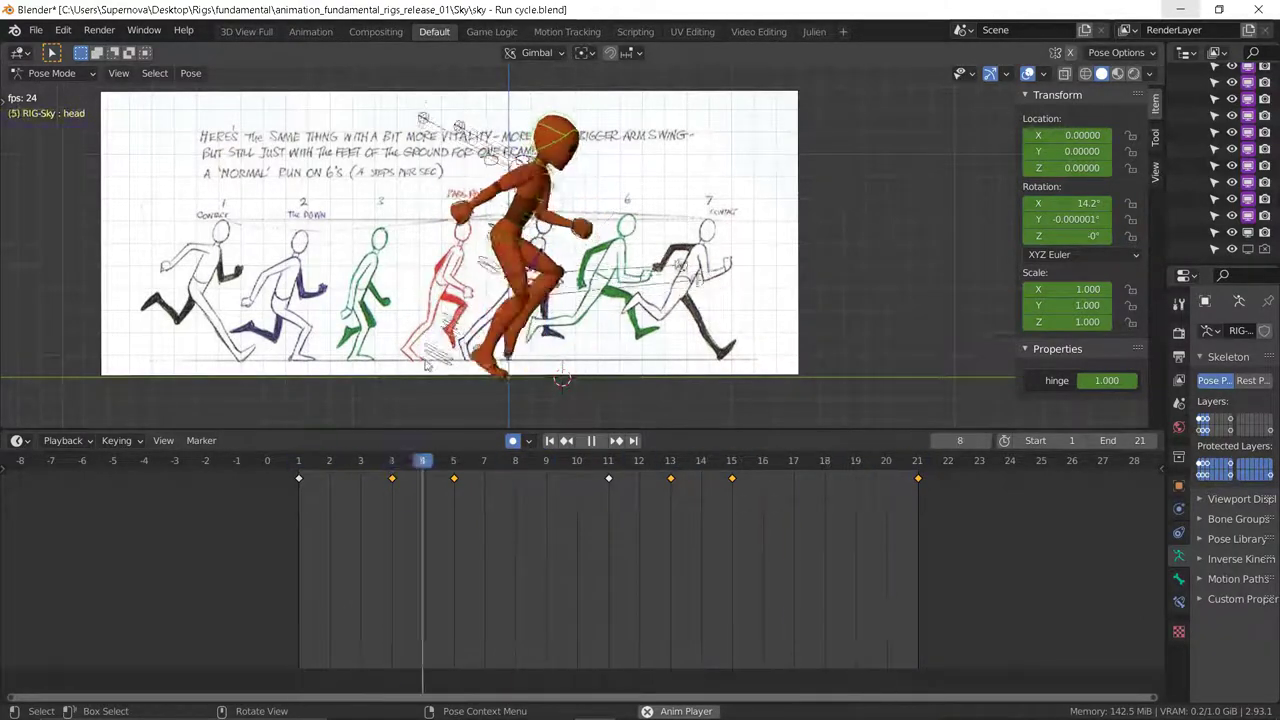
key("space")
Step: In the Graph Editor, move the head's X rotation keyframe from frame 15 to frame 16, at about 27°
key("ctrl+Tab")
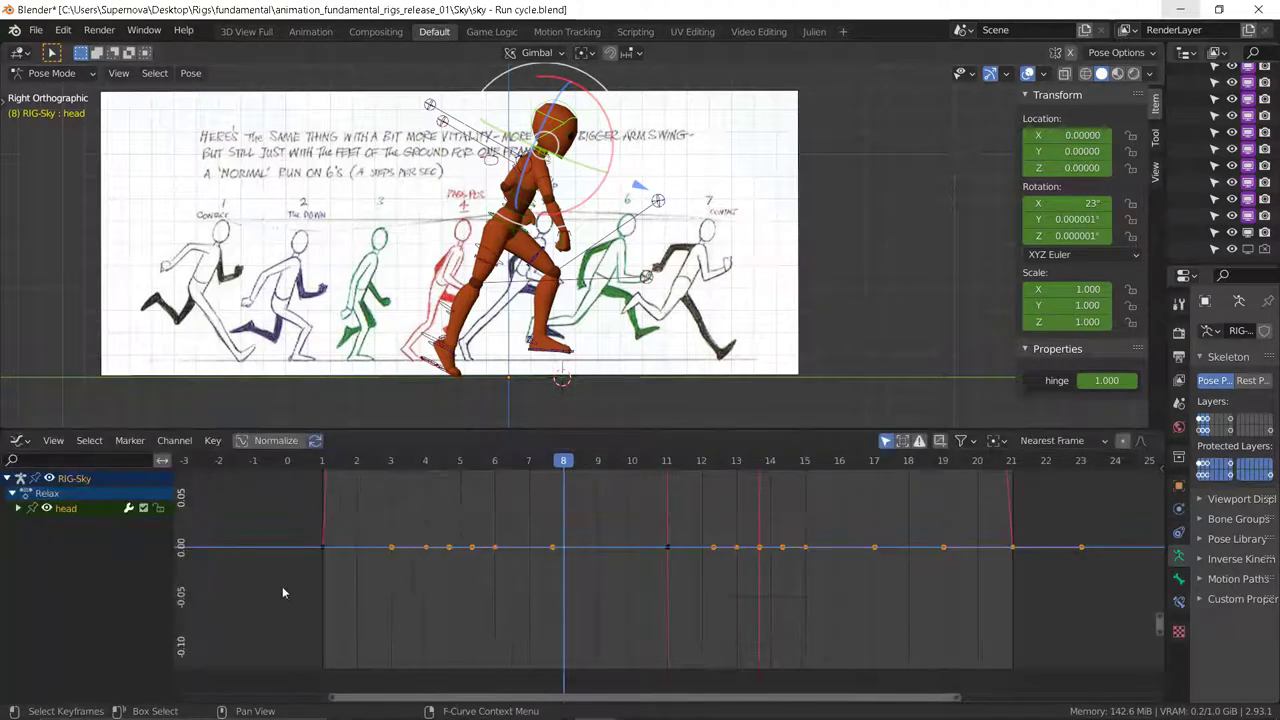
key("Home")
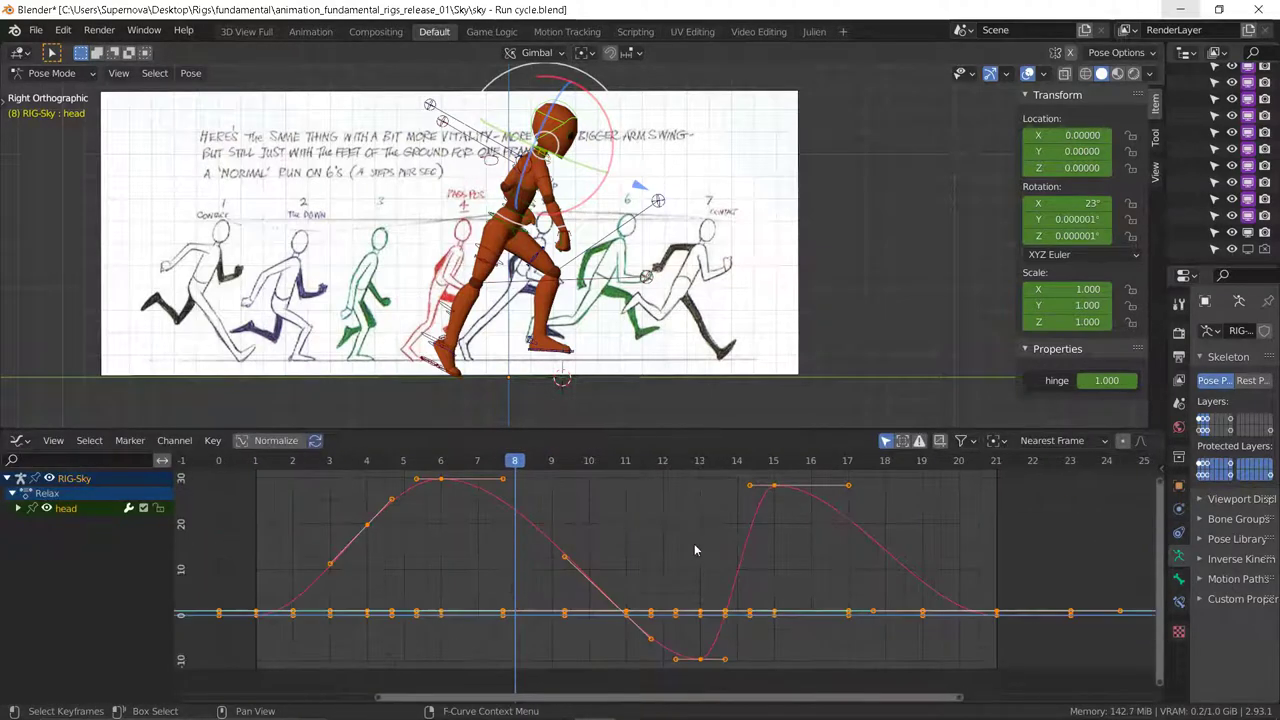
middle_click_drag(652, 555, 580, 541)
scroll(569, 543, "down", 3)
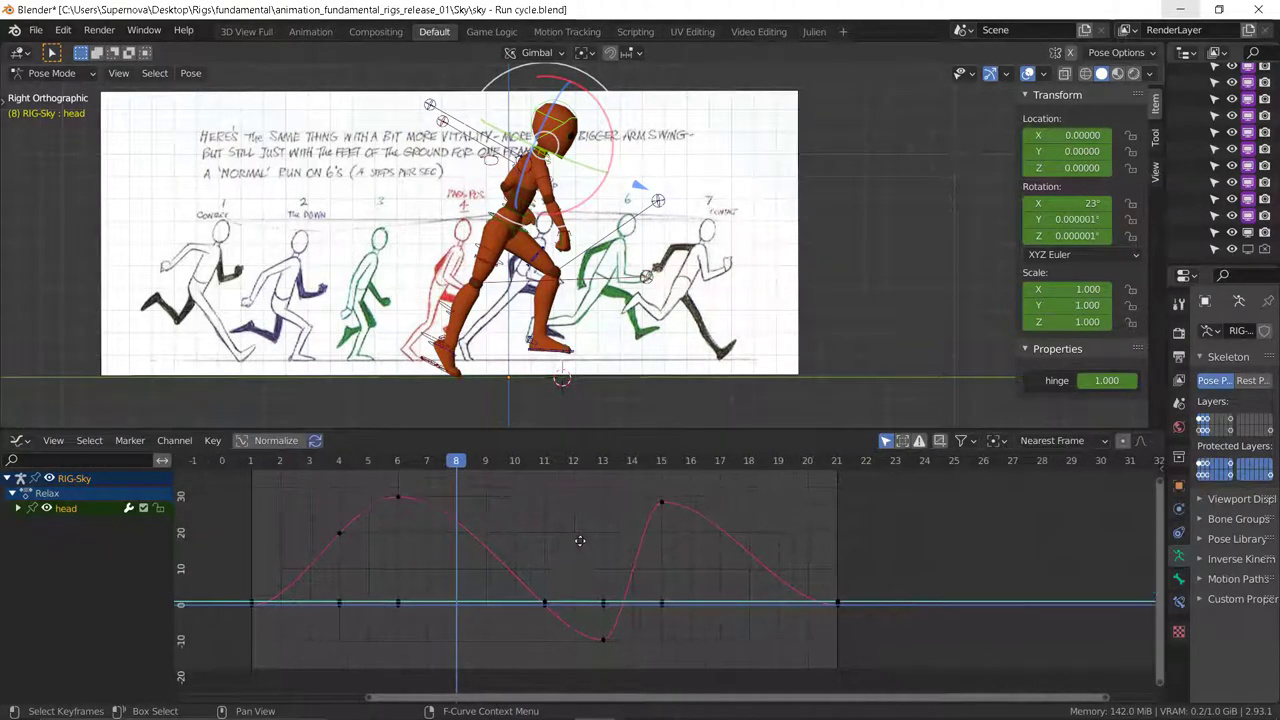
left_click_drag(622, 506, 671, 478)
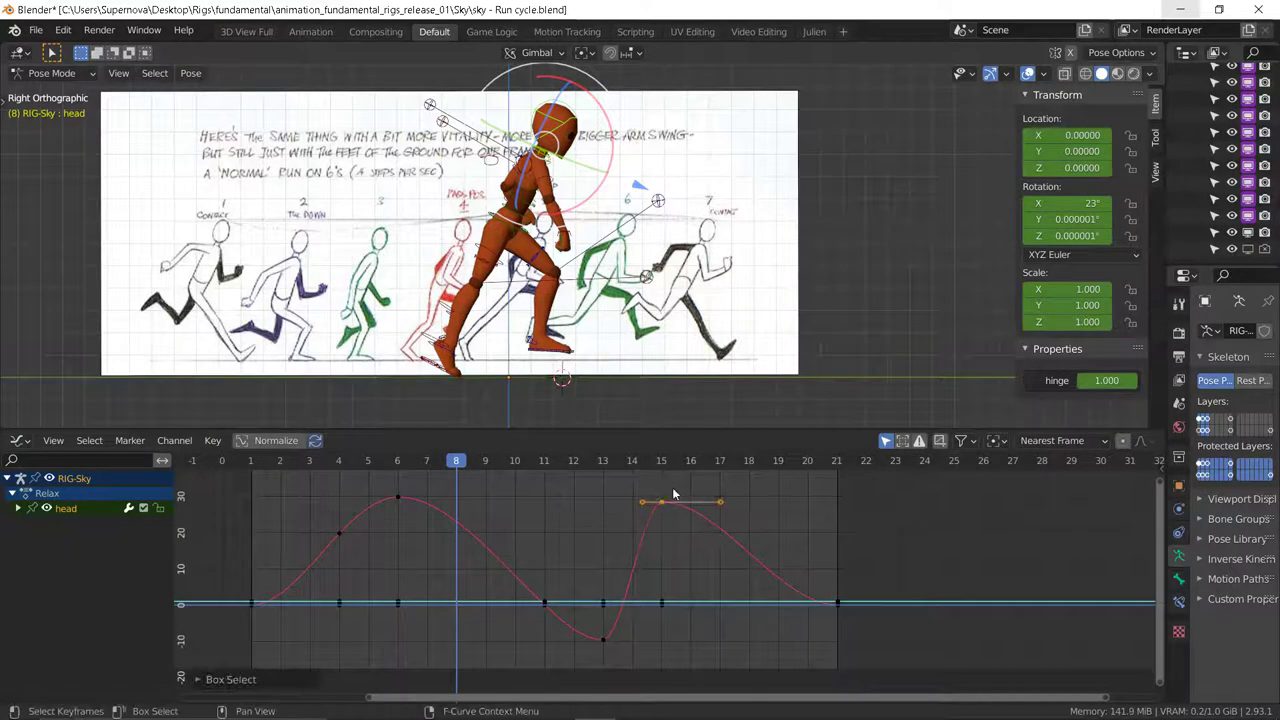
key("g")
left_click(692, 492)
left_click(608, 495)
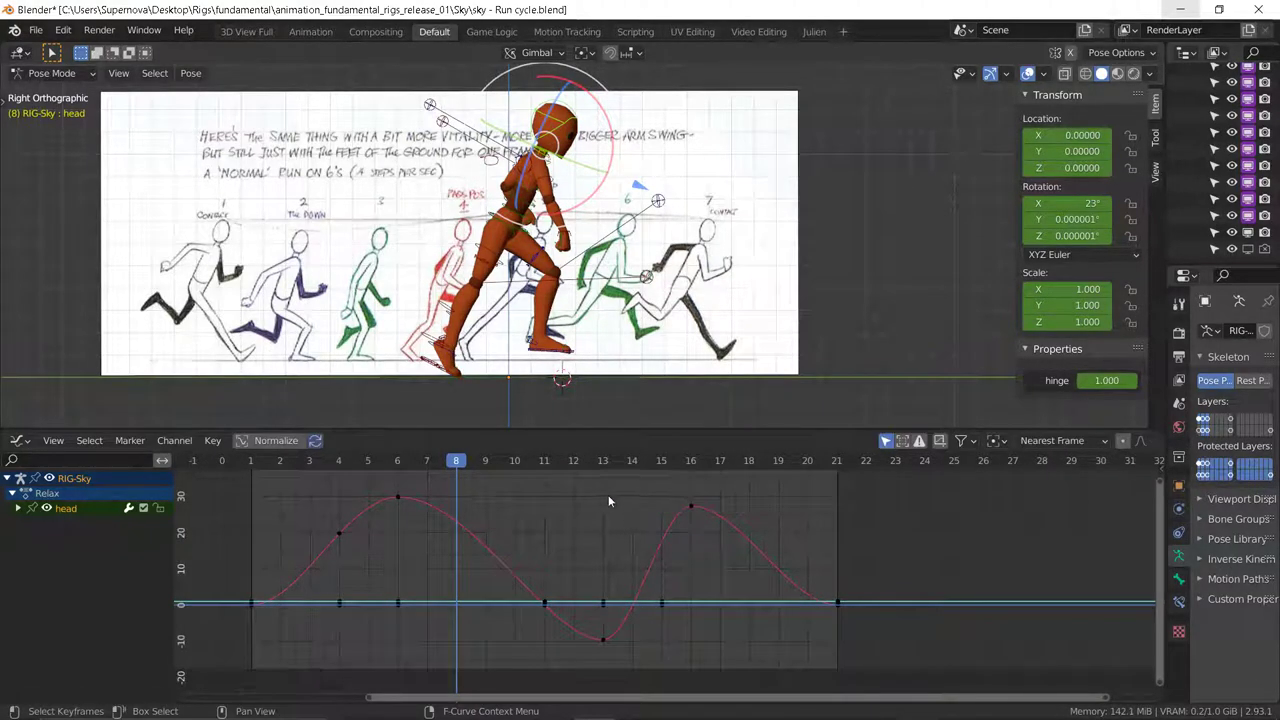
Step: Expand the head's animation channels, select its X Euler Rotation channel and frame the whole rotation curve
left_click(17, 508)
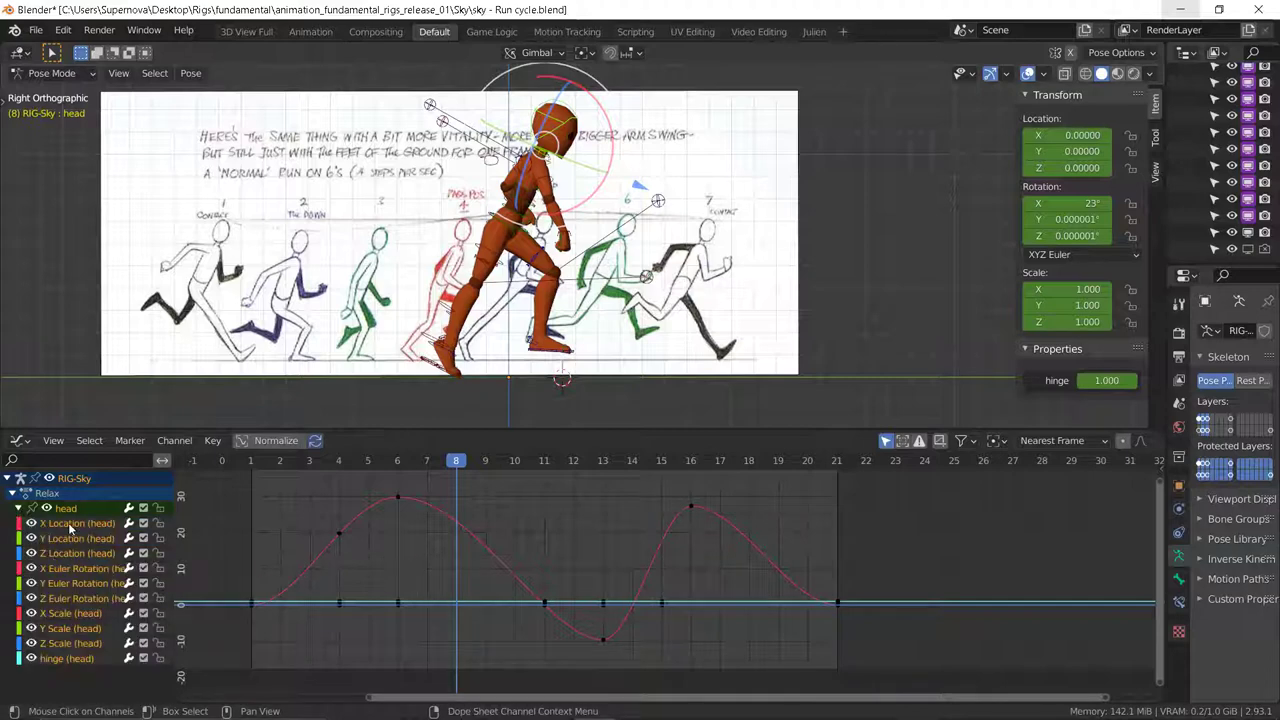
left_click(75, 571)
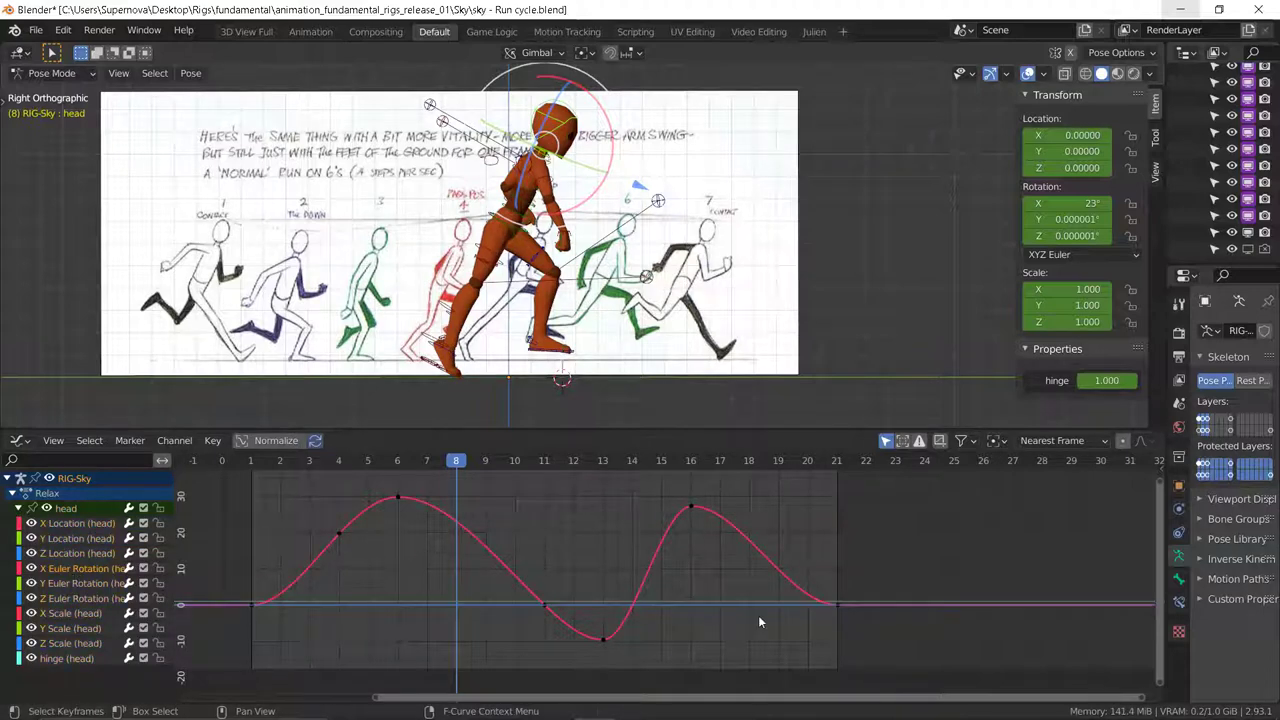
left_click_drag(664, 496, 727, 527)
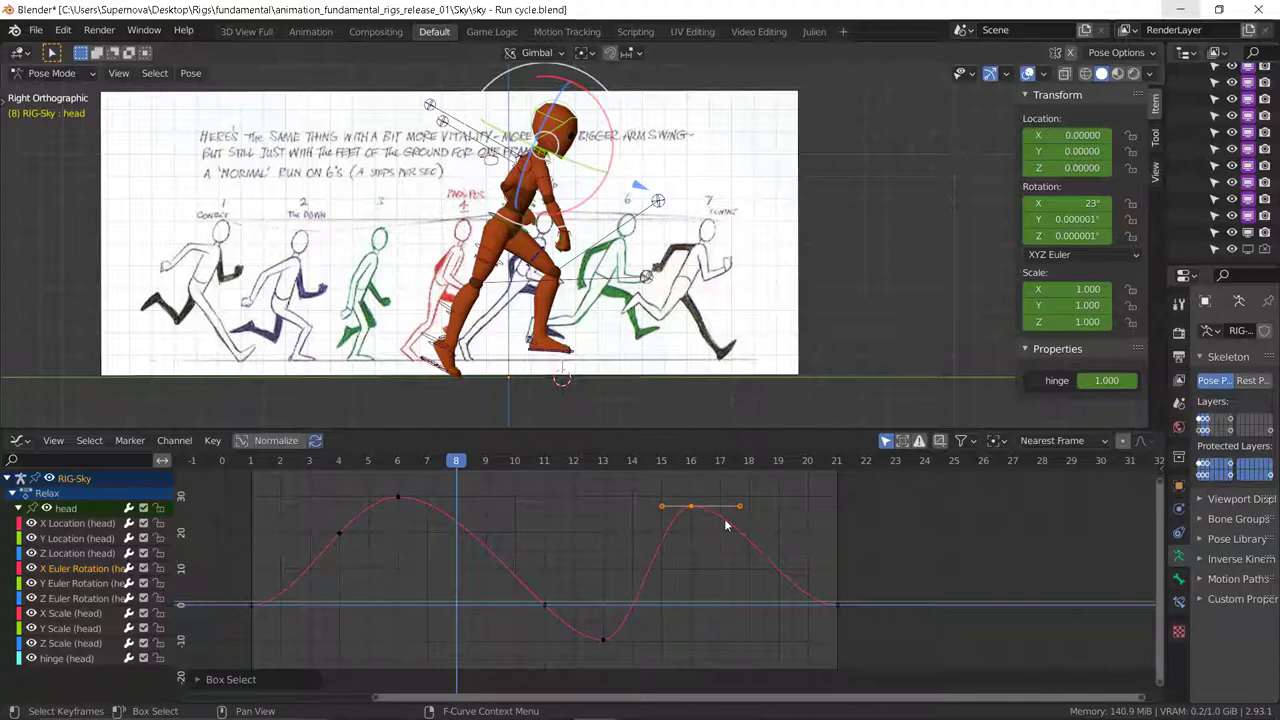
key("KP_Decimal")
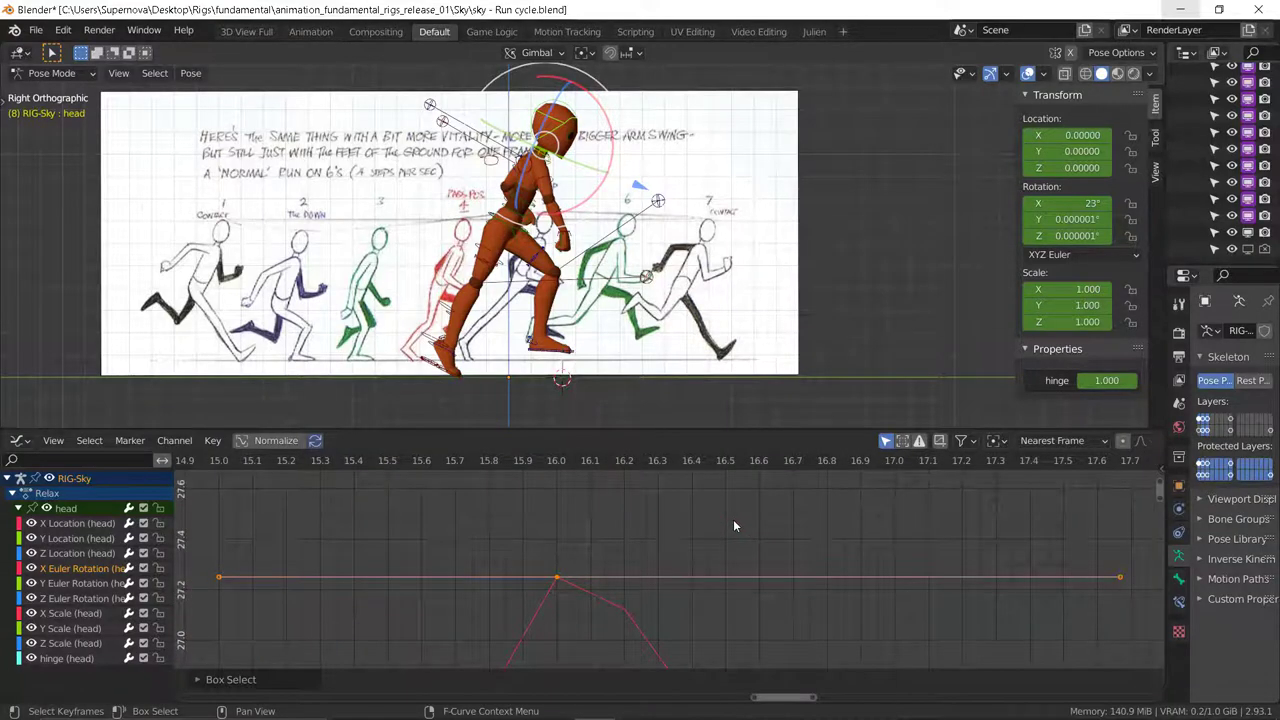
key("Home")
middle_click_drag(705, 531, 666, 534)
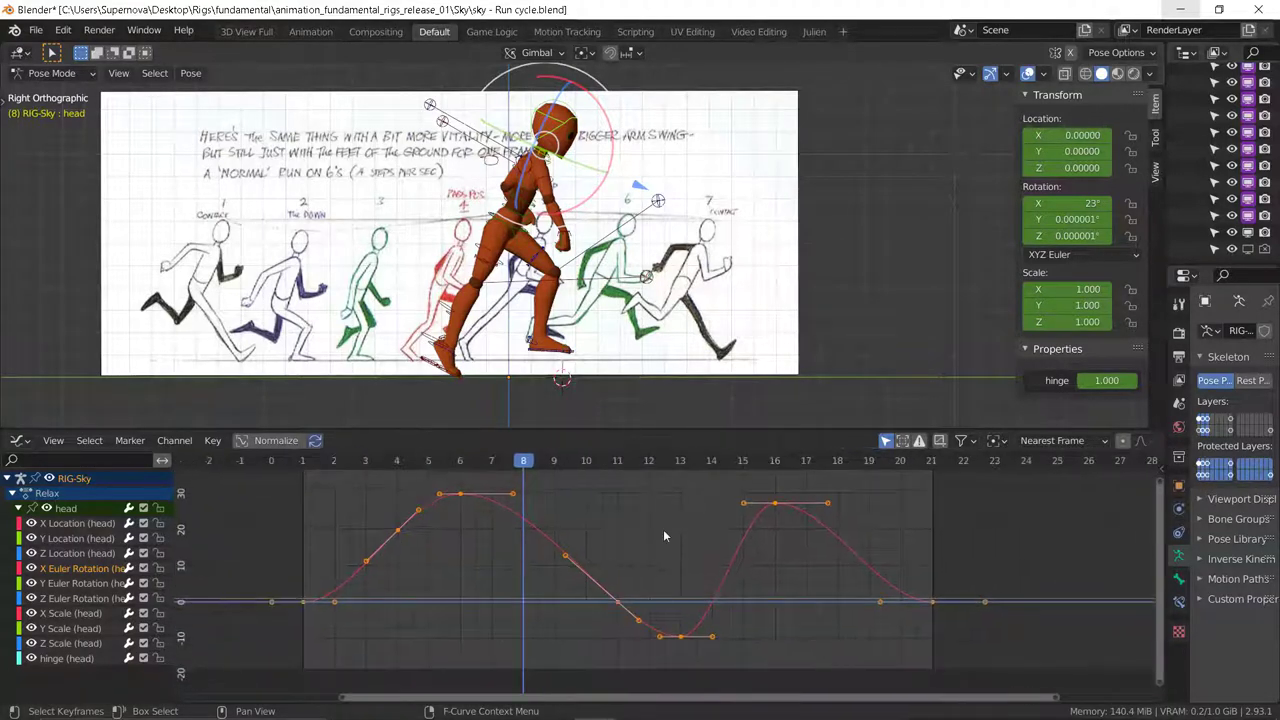
Step: Copy the head's X rotation keyframes at frames 4 and 6, delete the frame 13 keyframe and paste the copies starting at frame 14
left_click(423, 521)
left_click_drag(358, 488, 500, 563)
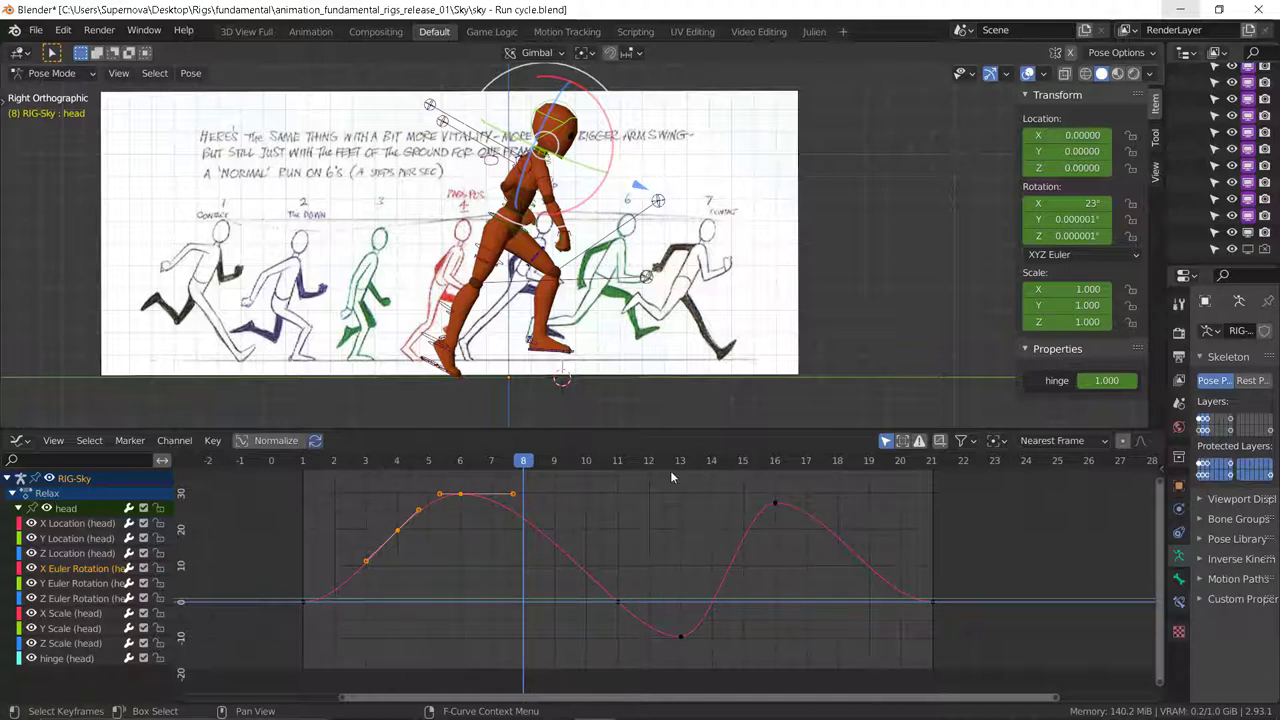
left_click_drag(627, 460, 706, 511)
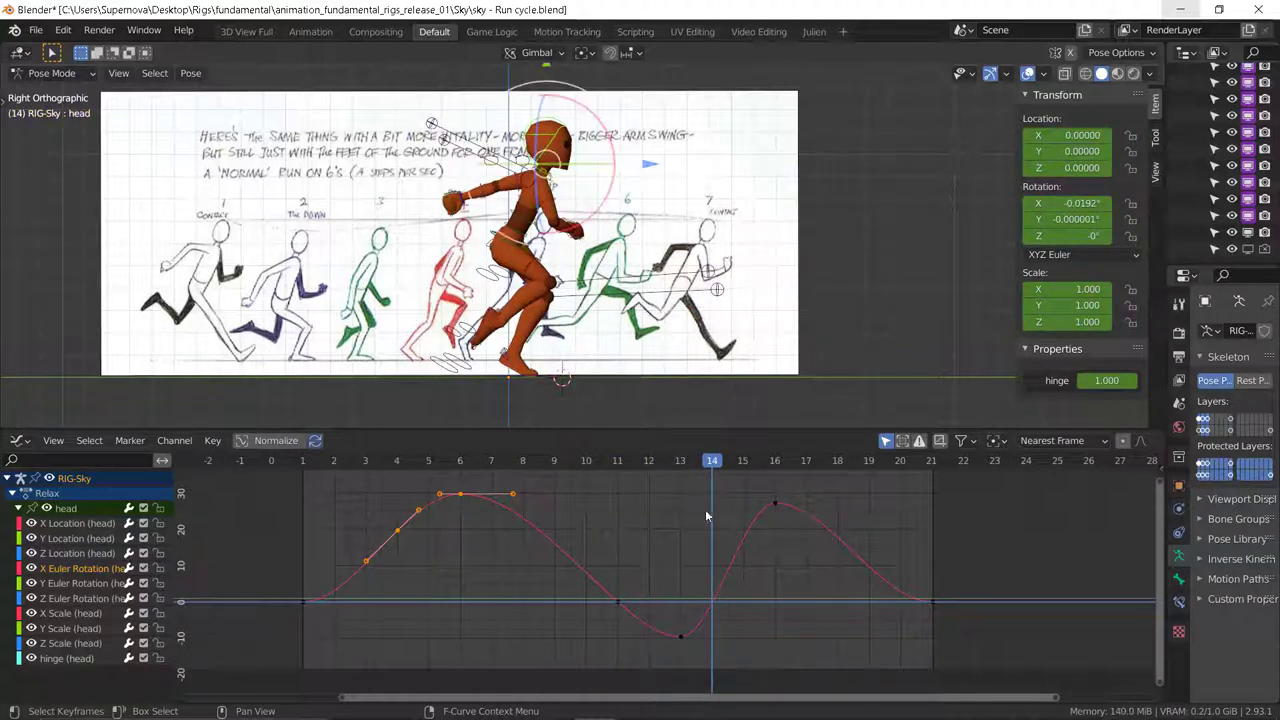
left_click_drag(666, 599, 716, 652)
key("x")
left_click(716, 652)
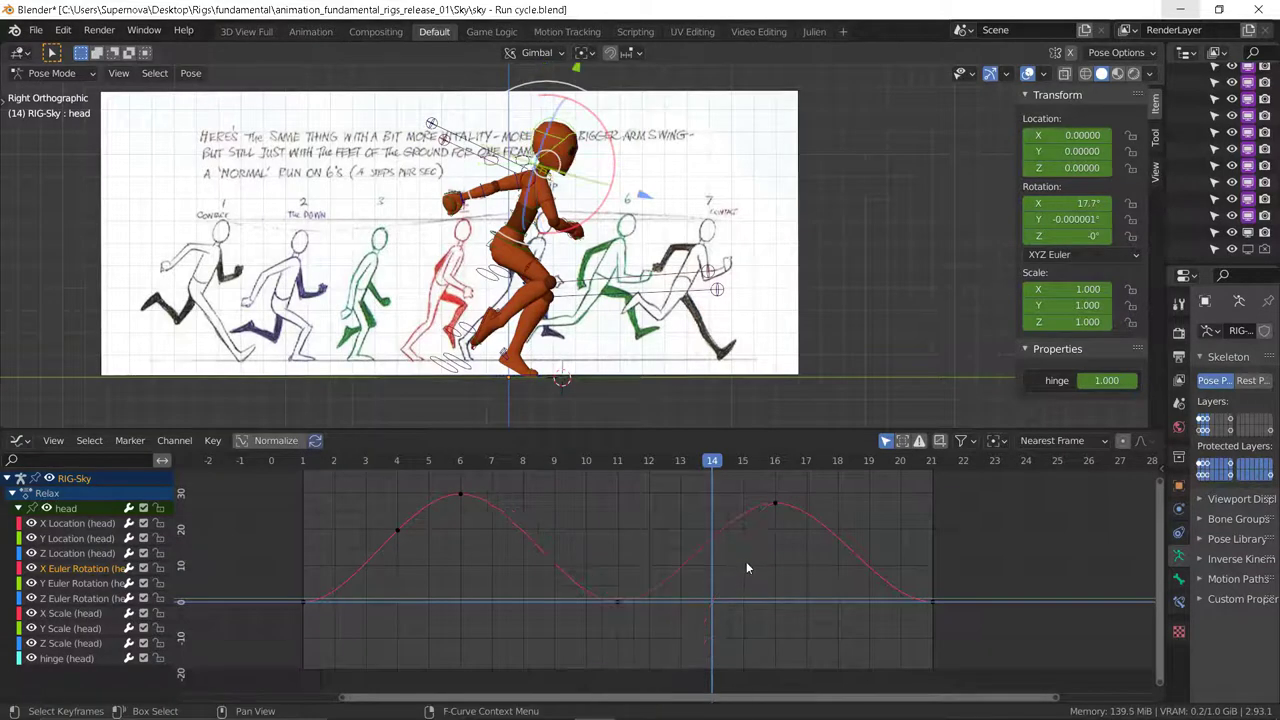
key("i")
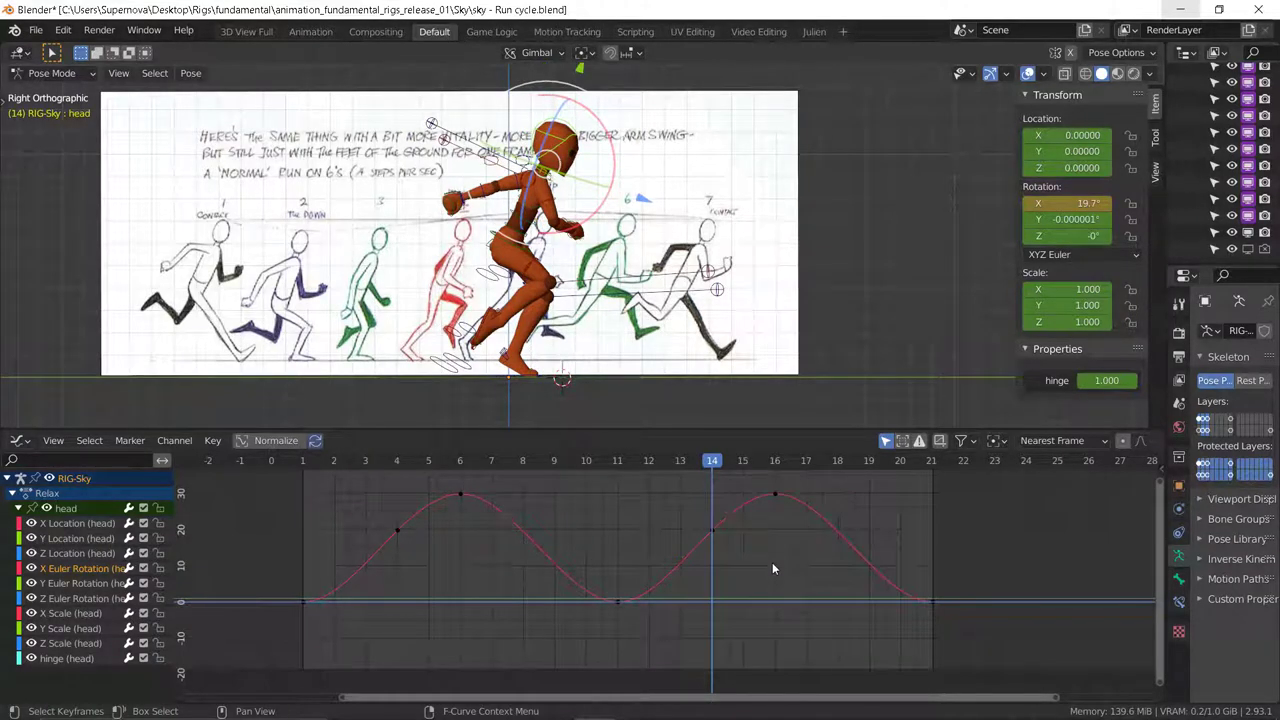
Step: Play the run cycle to check the repeated head nod on the second step
key("space")
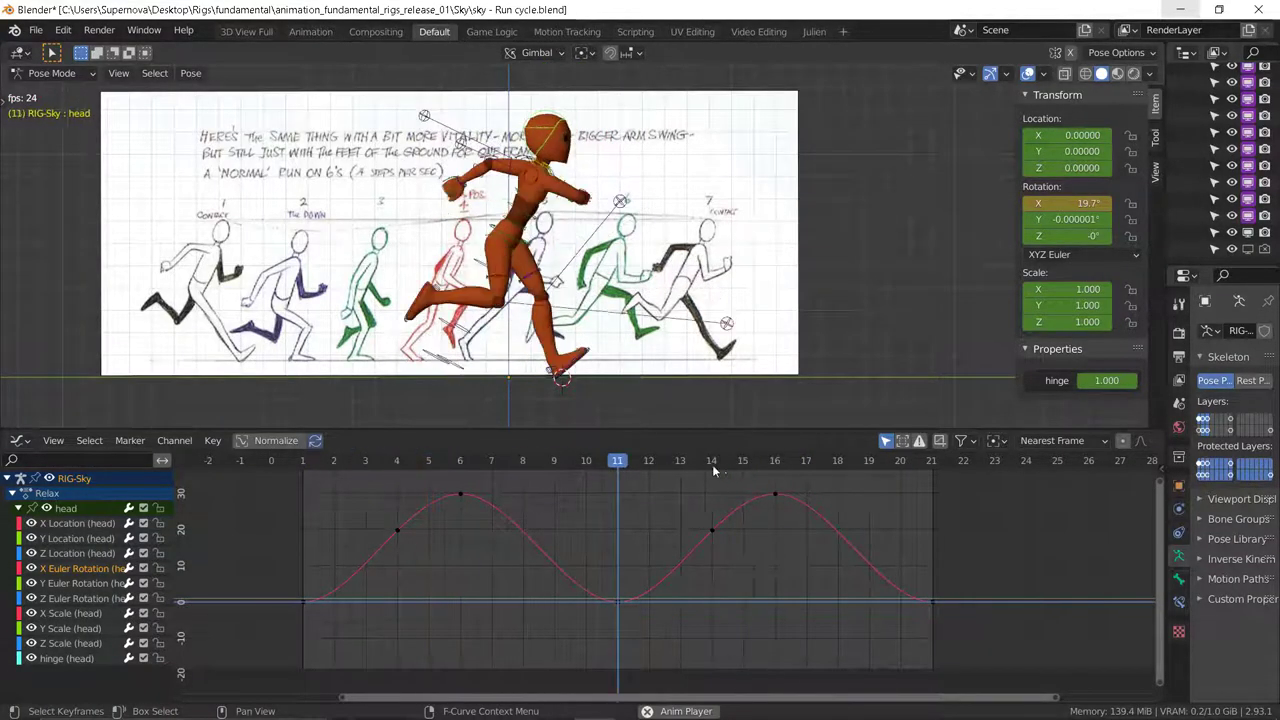
scroll(589, 527, "down", 3)
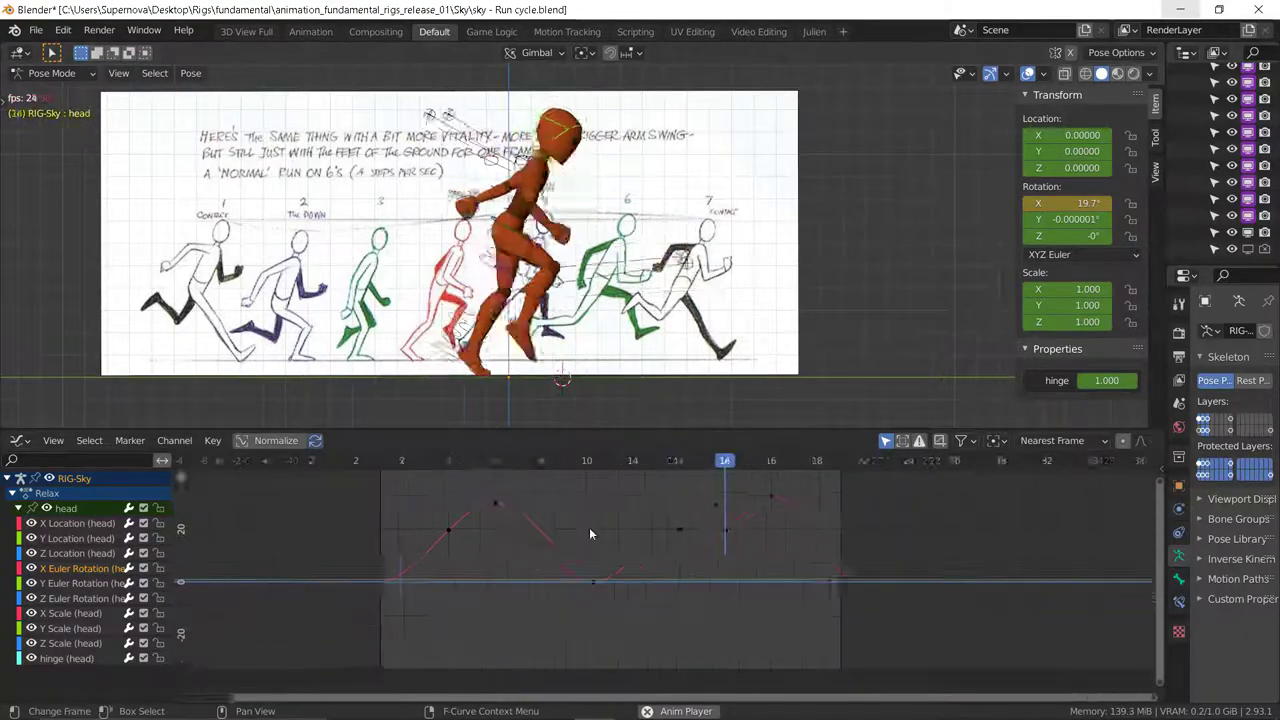
key("space")
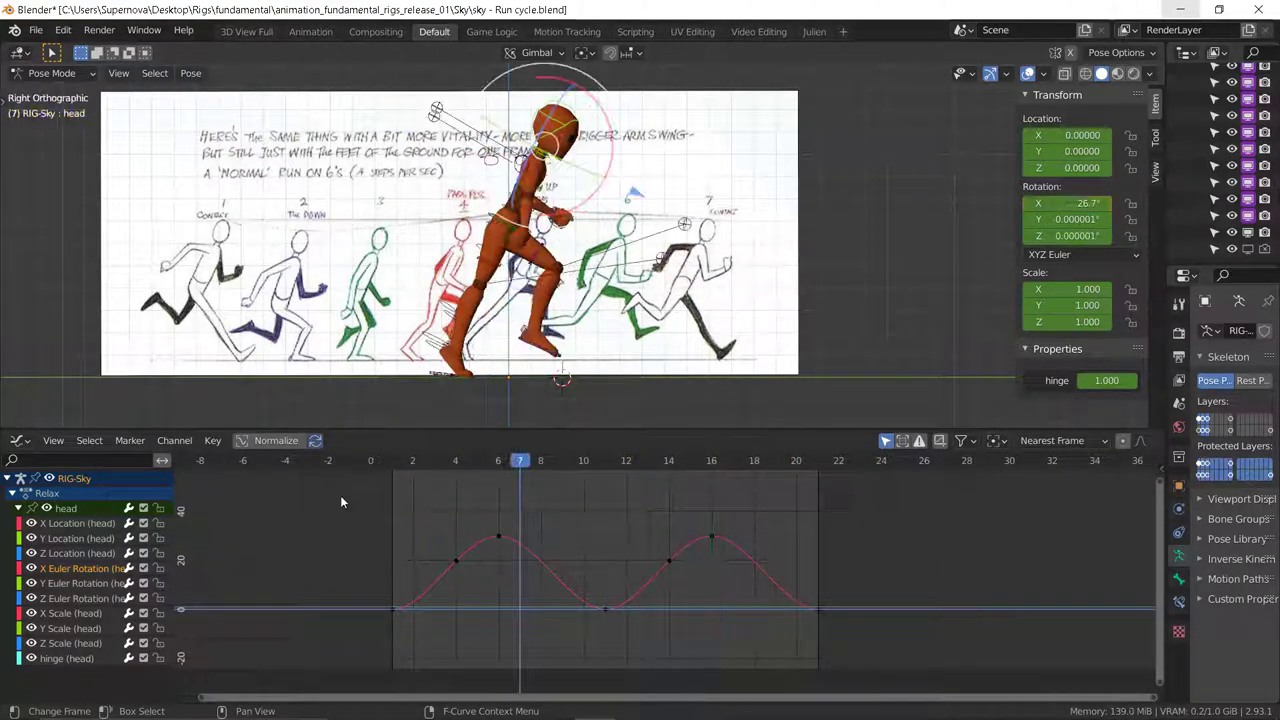
Step: Scale all the head's X rotation keyframes vertically to range from about 6° to 24°, and play the cycle with viewport overlays hidden
left_click_drag(340, 495, 941, 651)
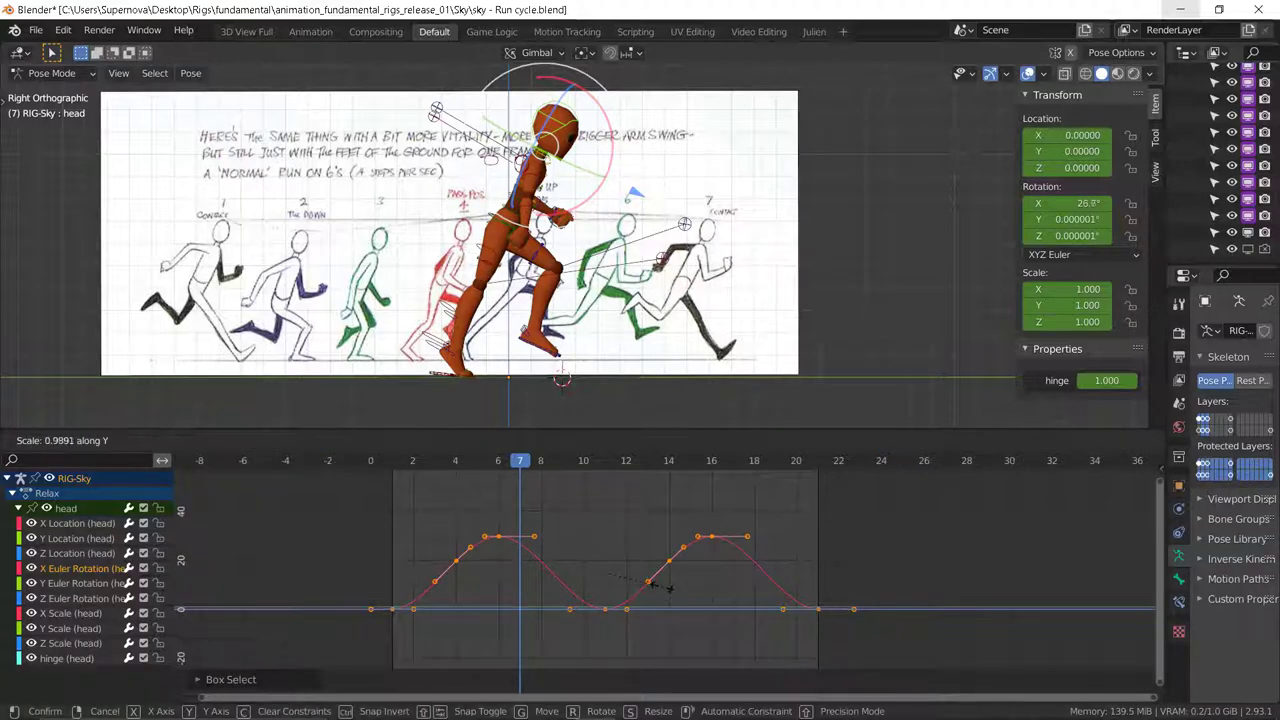
left_click(632, 583)
key("space")
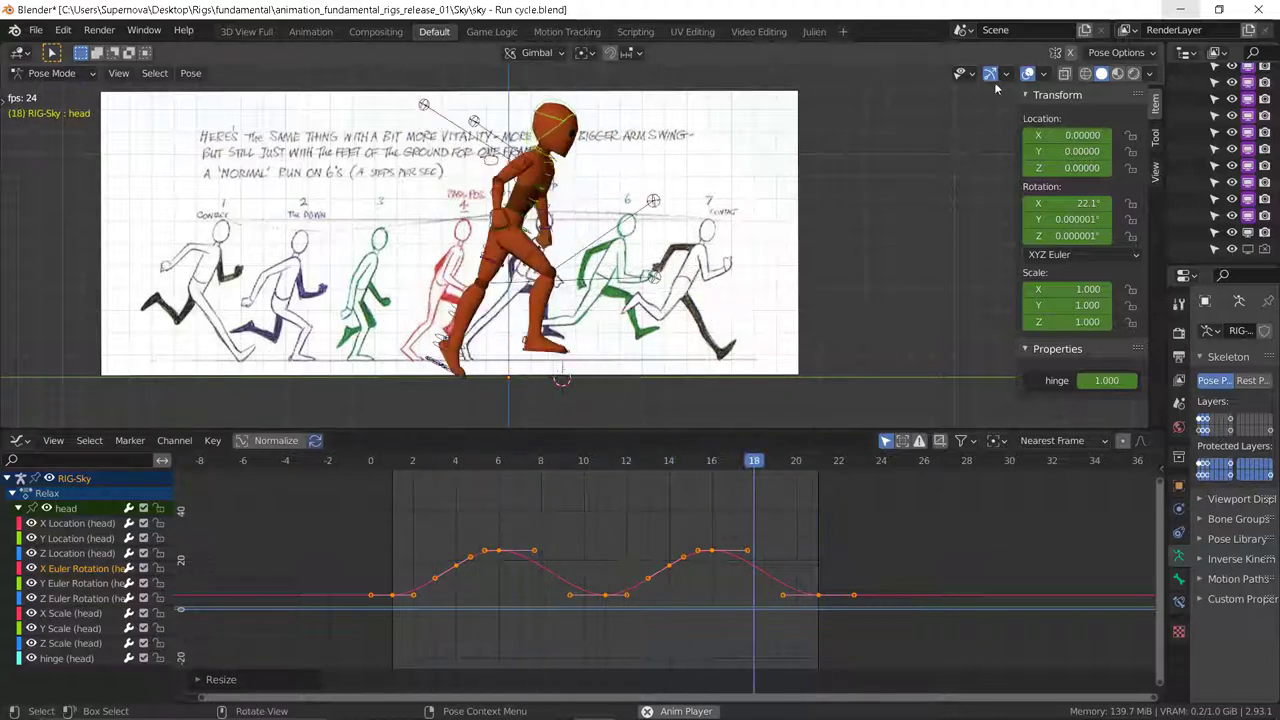
left_click(1027, 73)
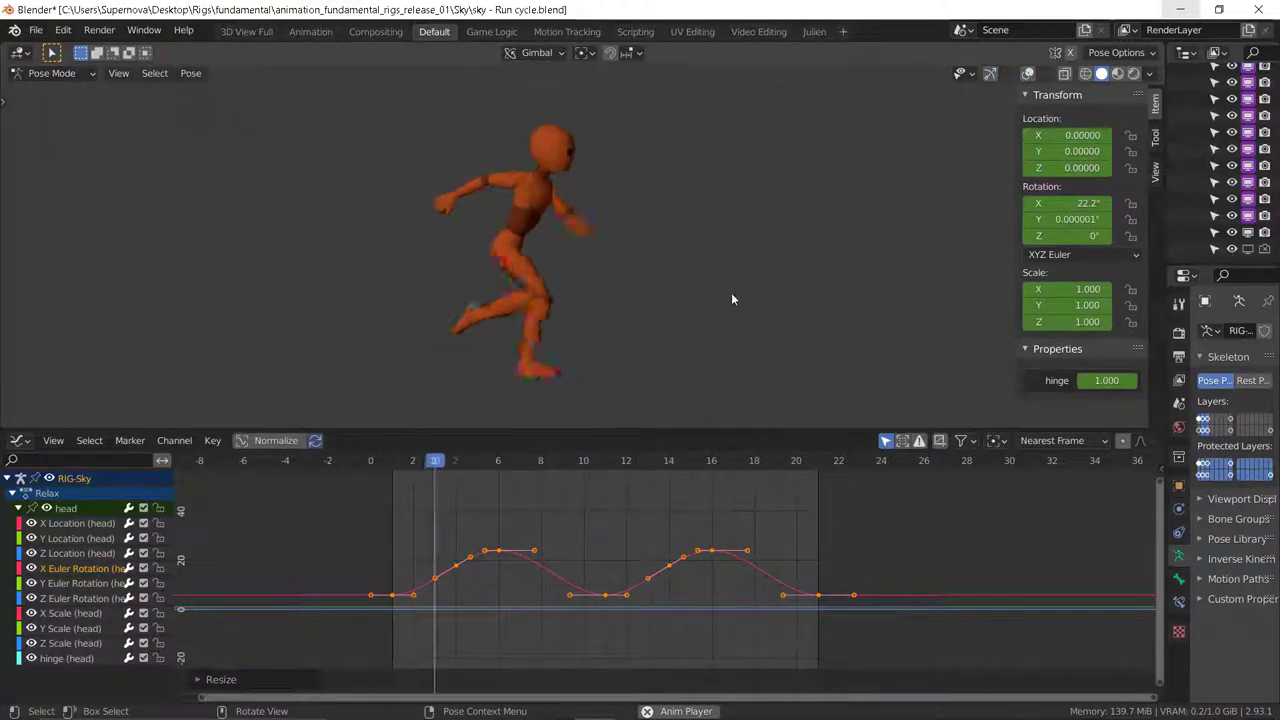